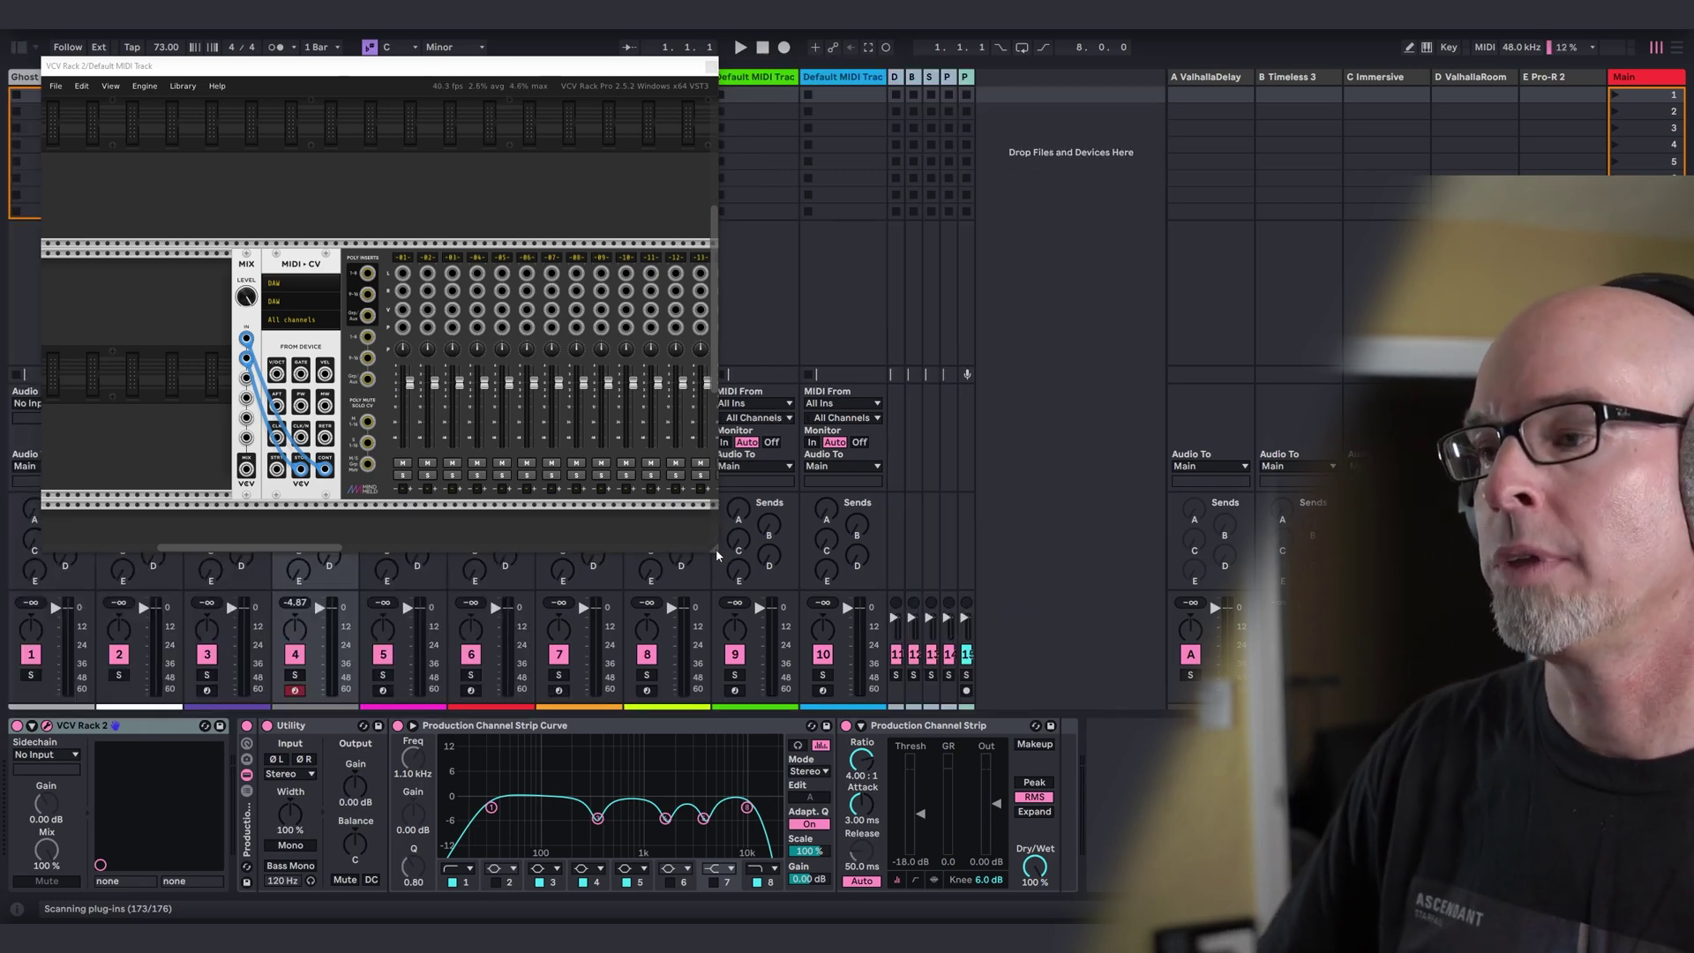
Enlarge the rack window and add a ShapeMaster Pro module in the empty row beneath MixMaster.
drag(720, 555, 1605, 862)
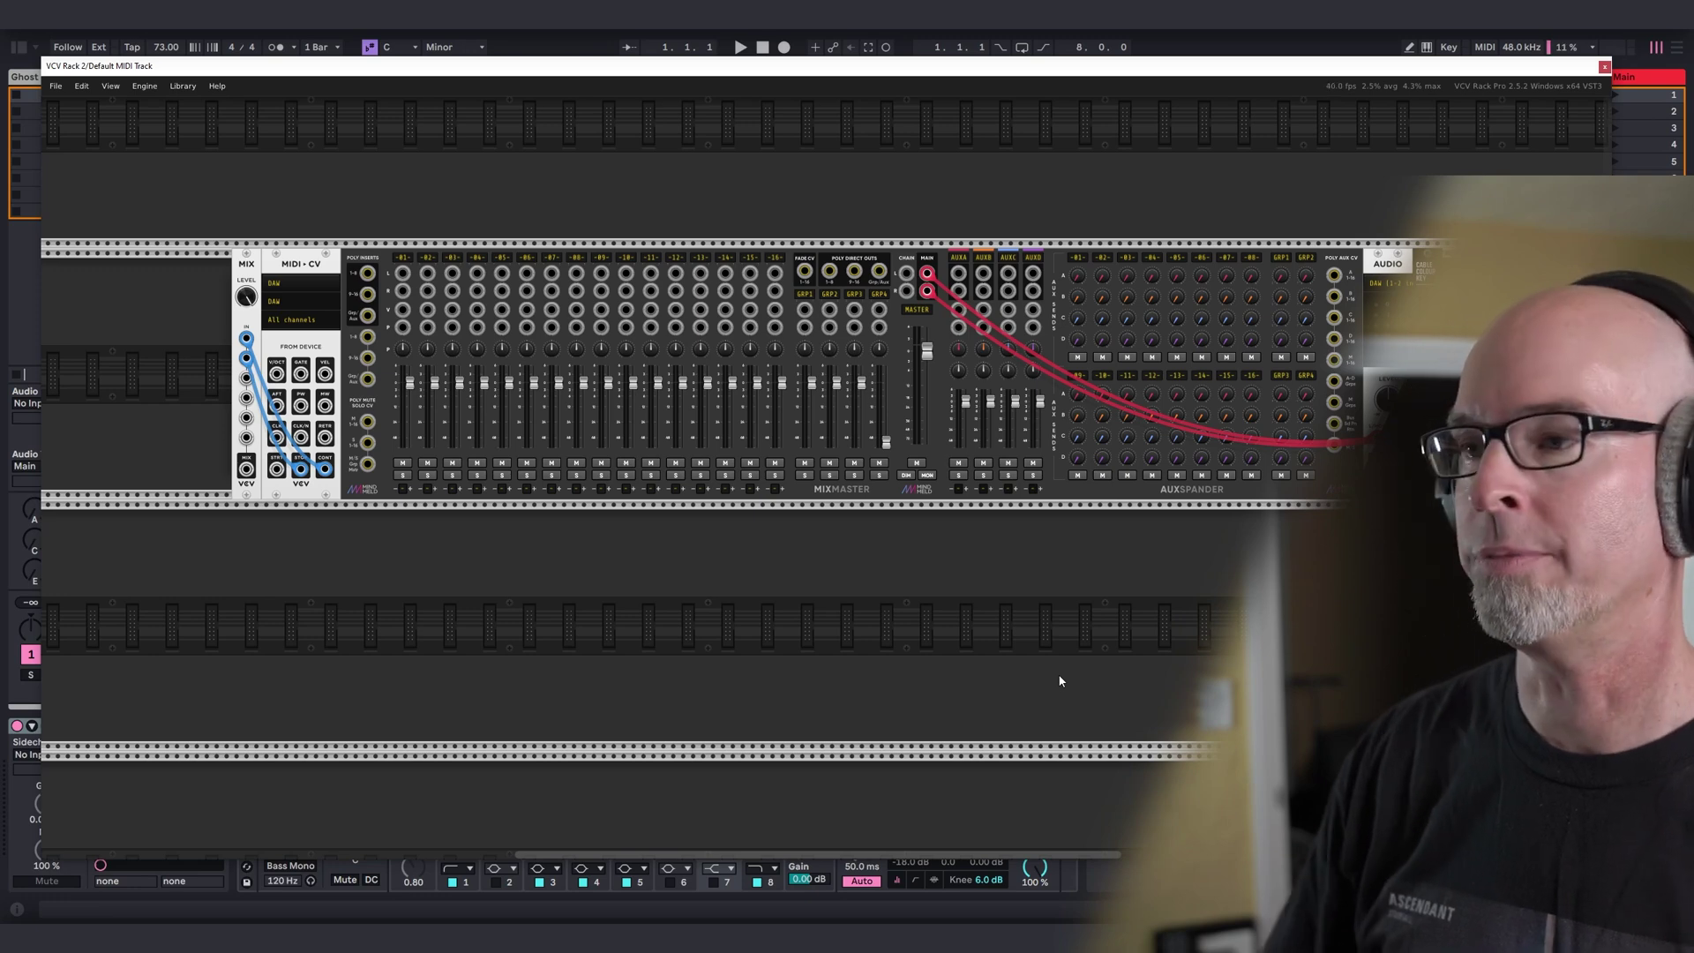
scroll(450, 582, down, 1)
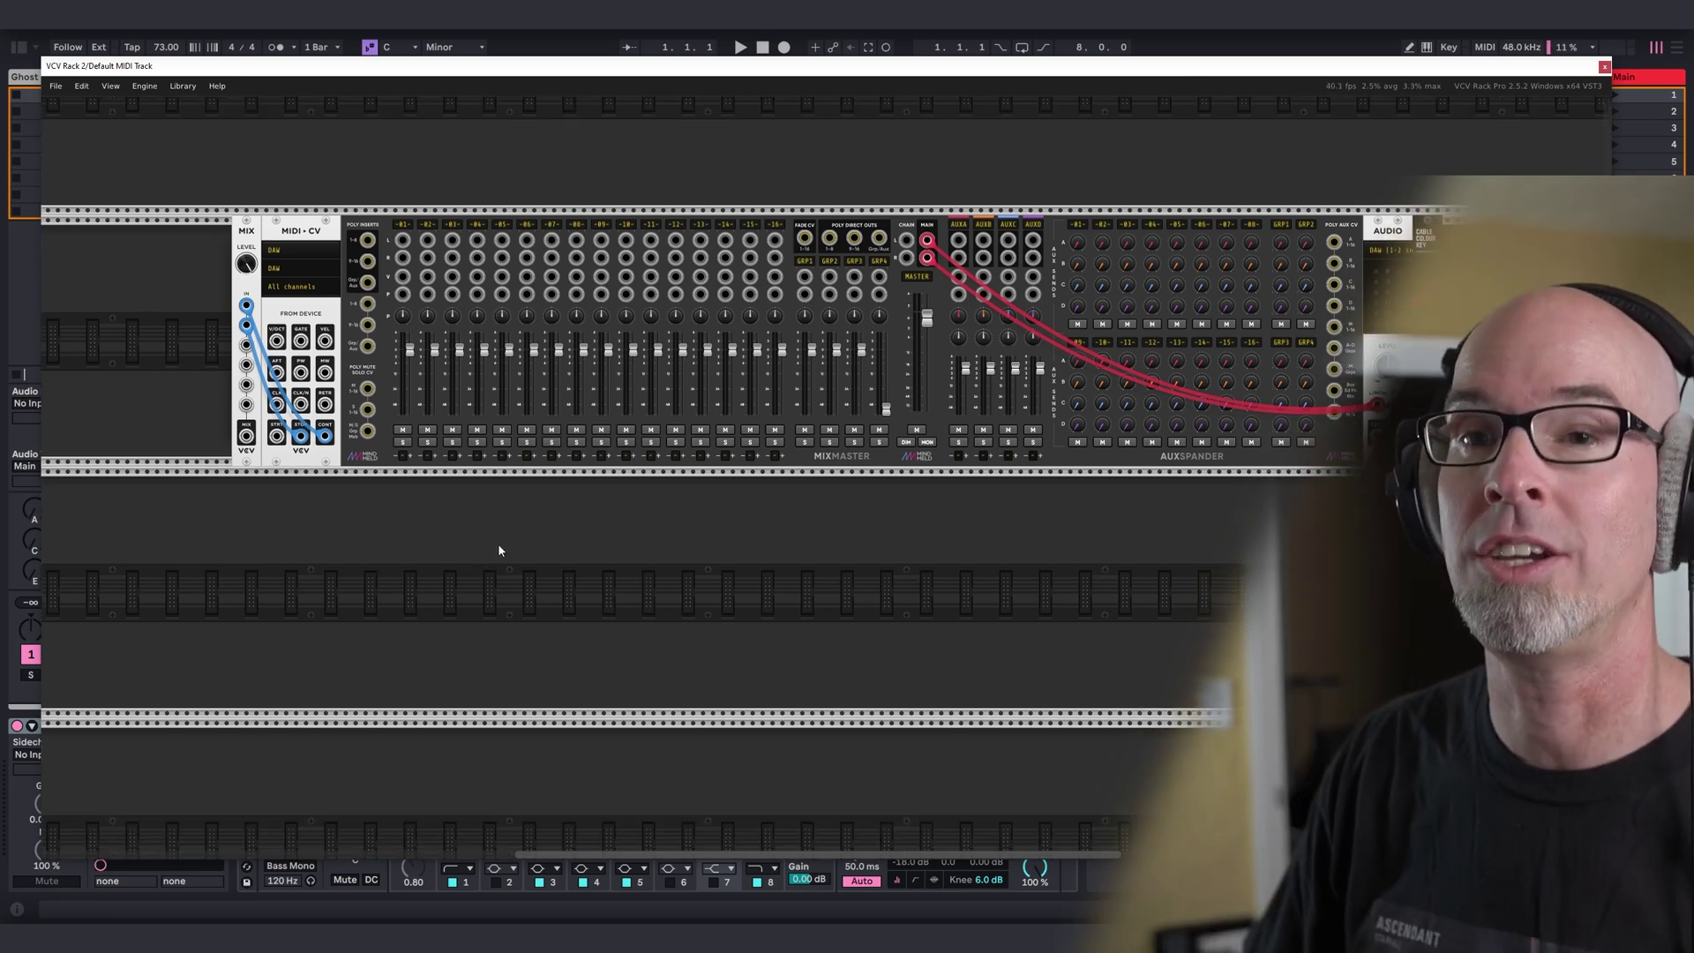
right_click(472, 554)
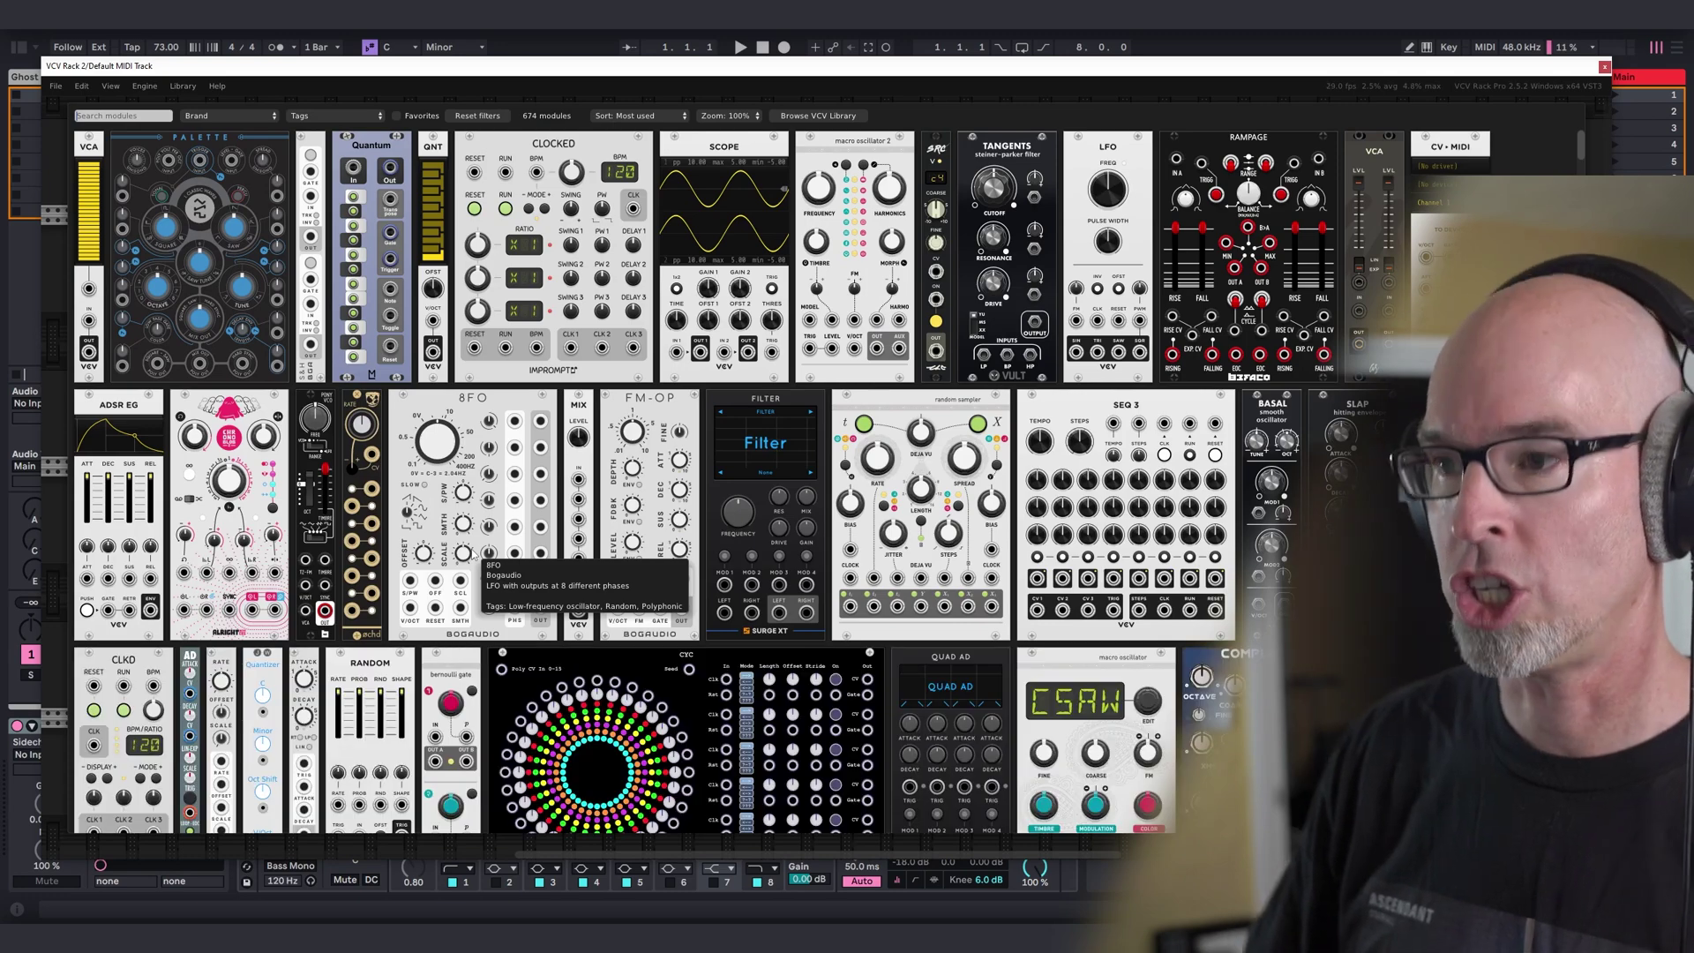
text(shap)
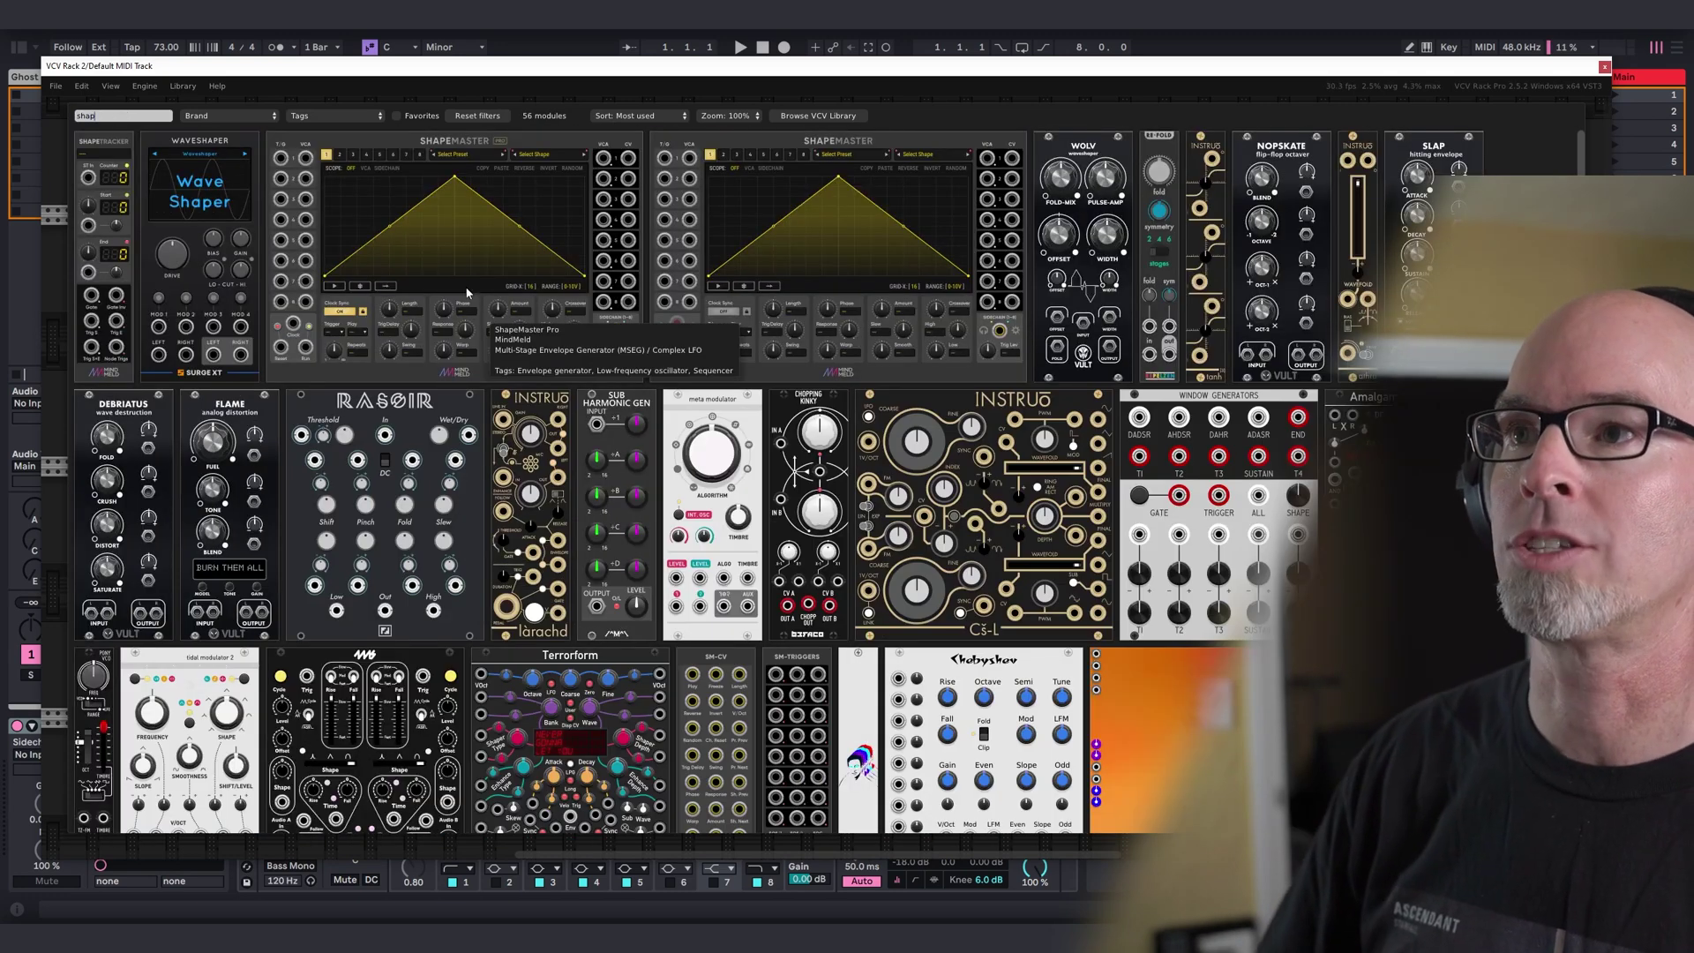
click(476, 151)
drag(519, 480, 563, 478)
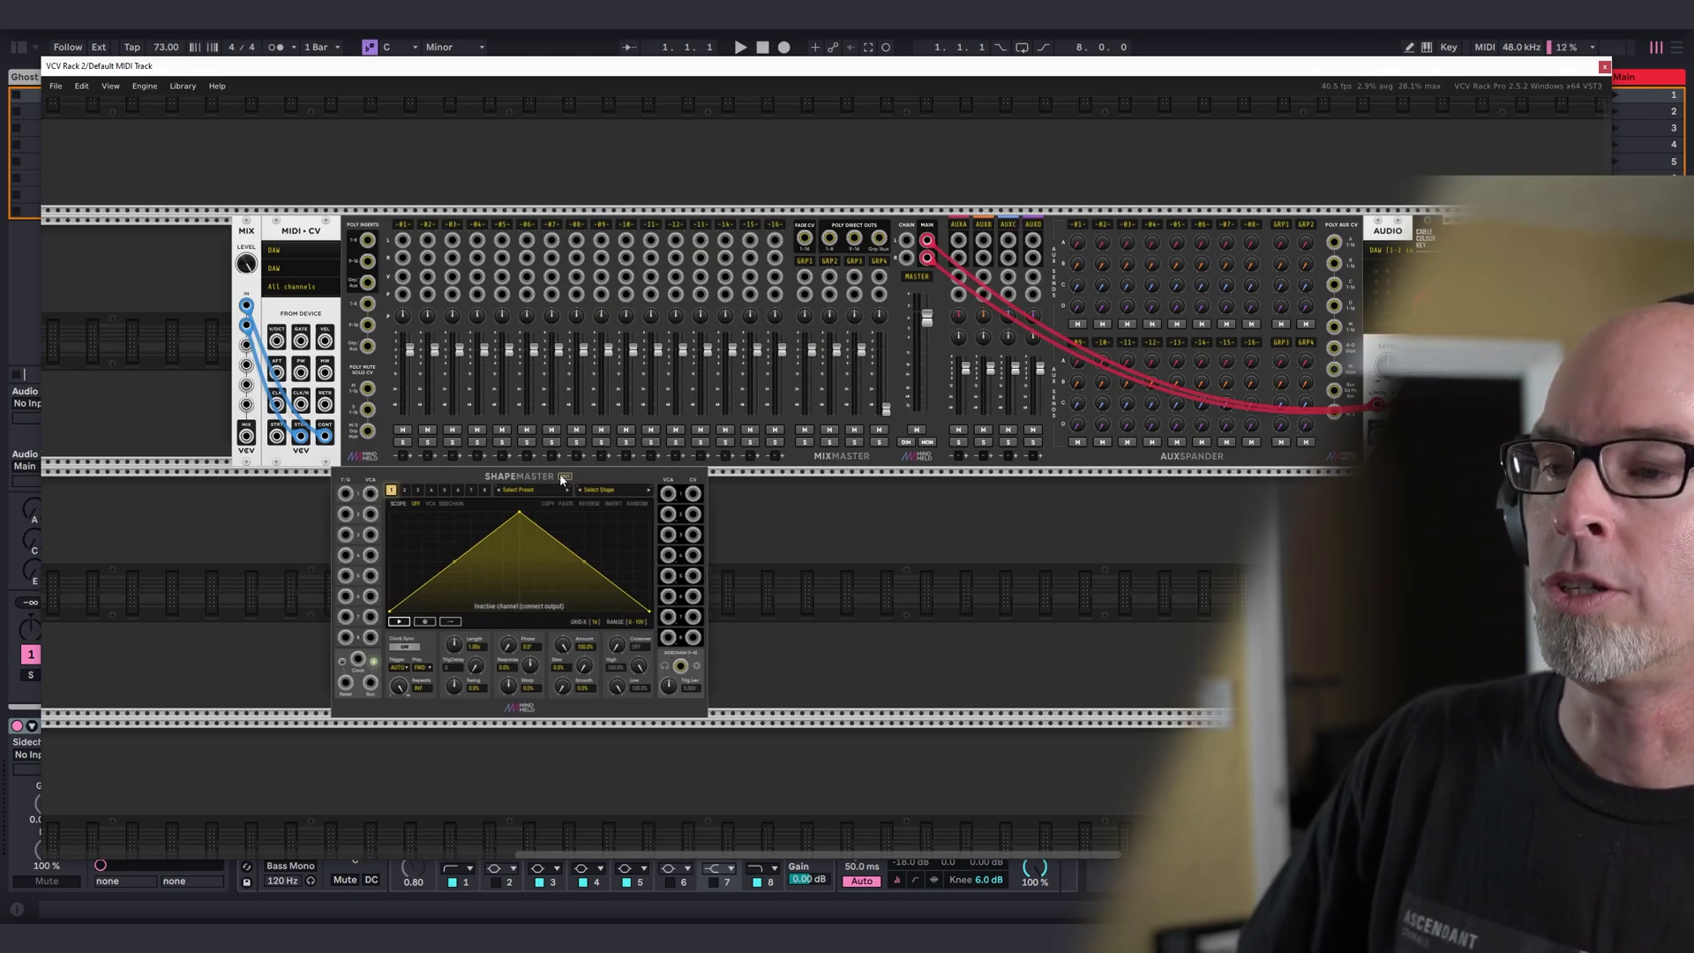
Find the MindMeld SM-CV expander in the module library and attach it to the left side of ShapeMaster Pro.
right_click(258, 504)
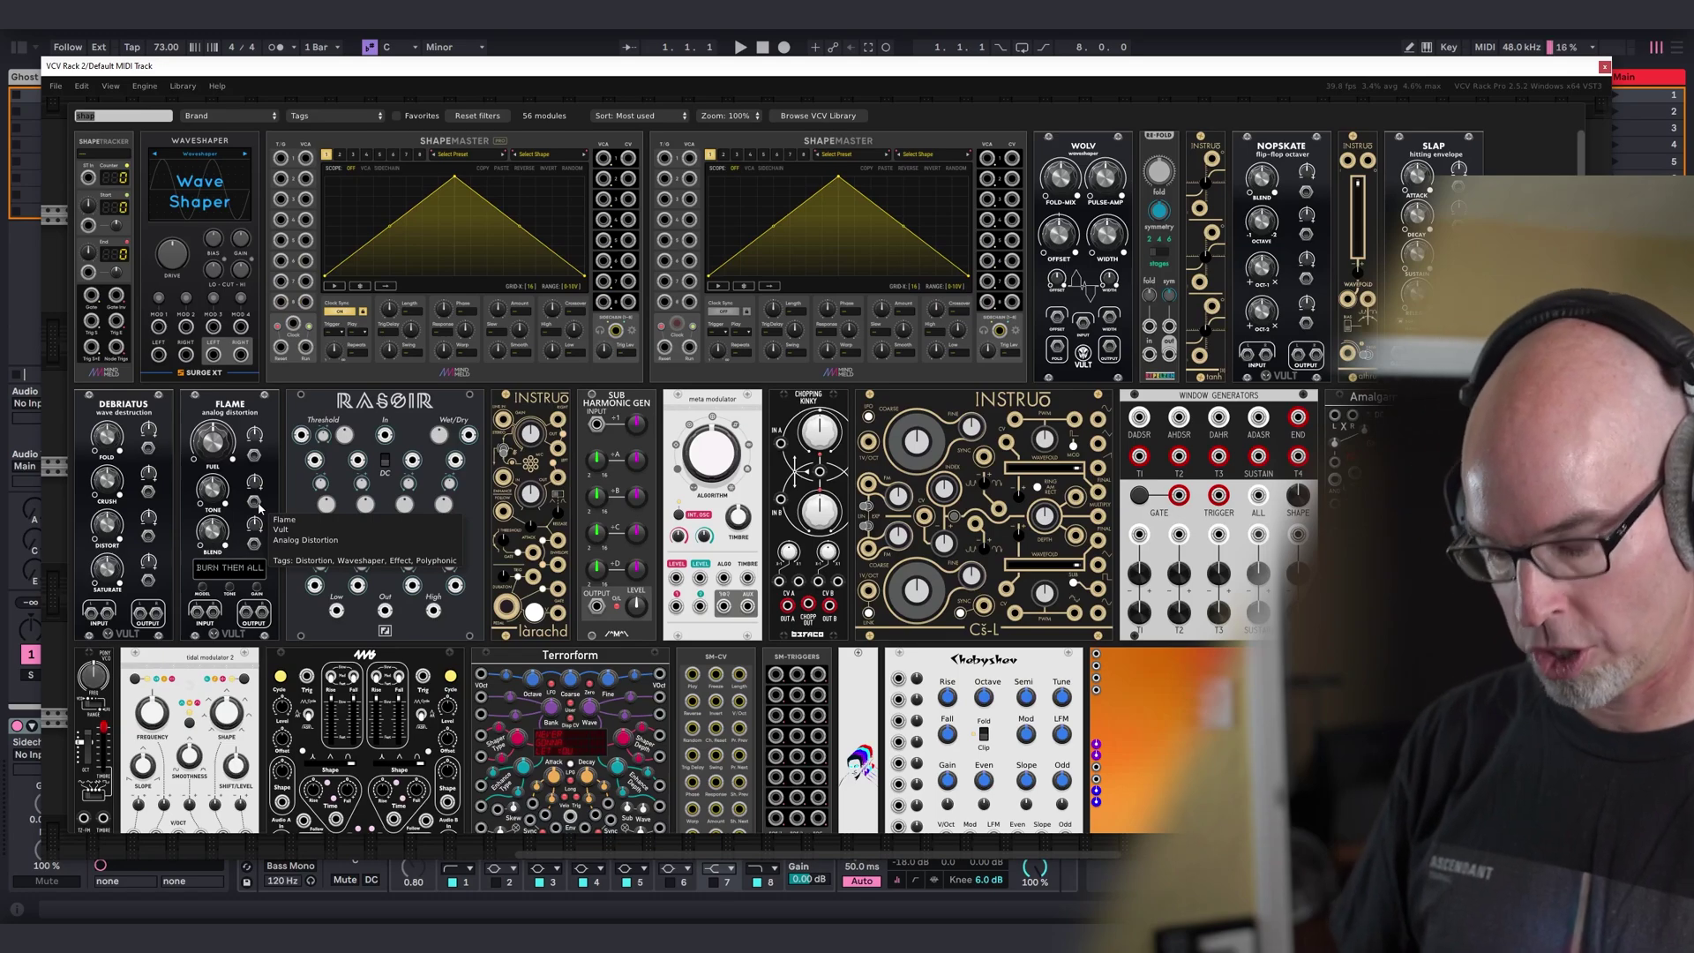
text(nim)
key(BackSpace)
key(BackSpace)
key(BackSpace)
text(min)
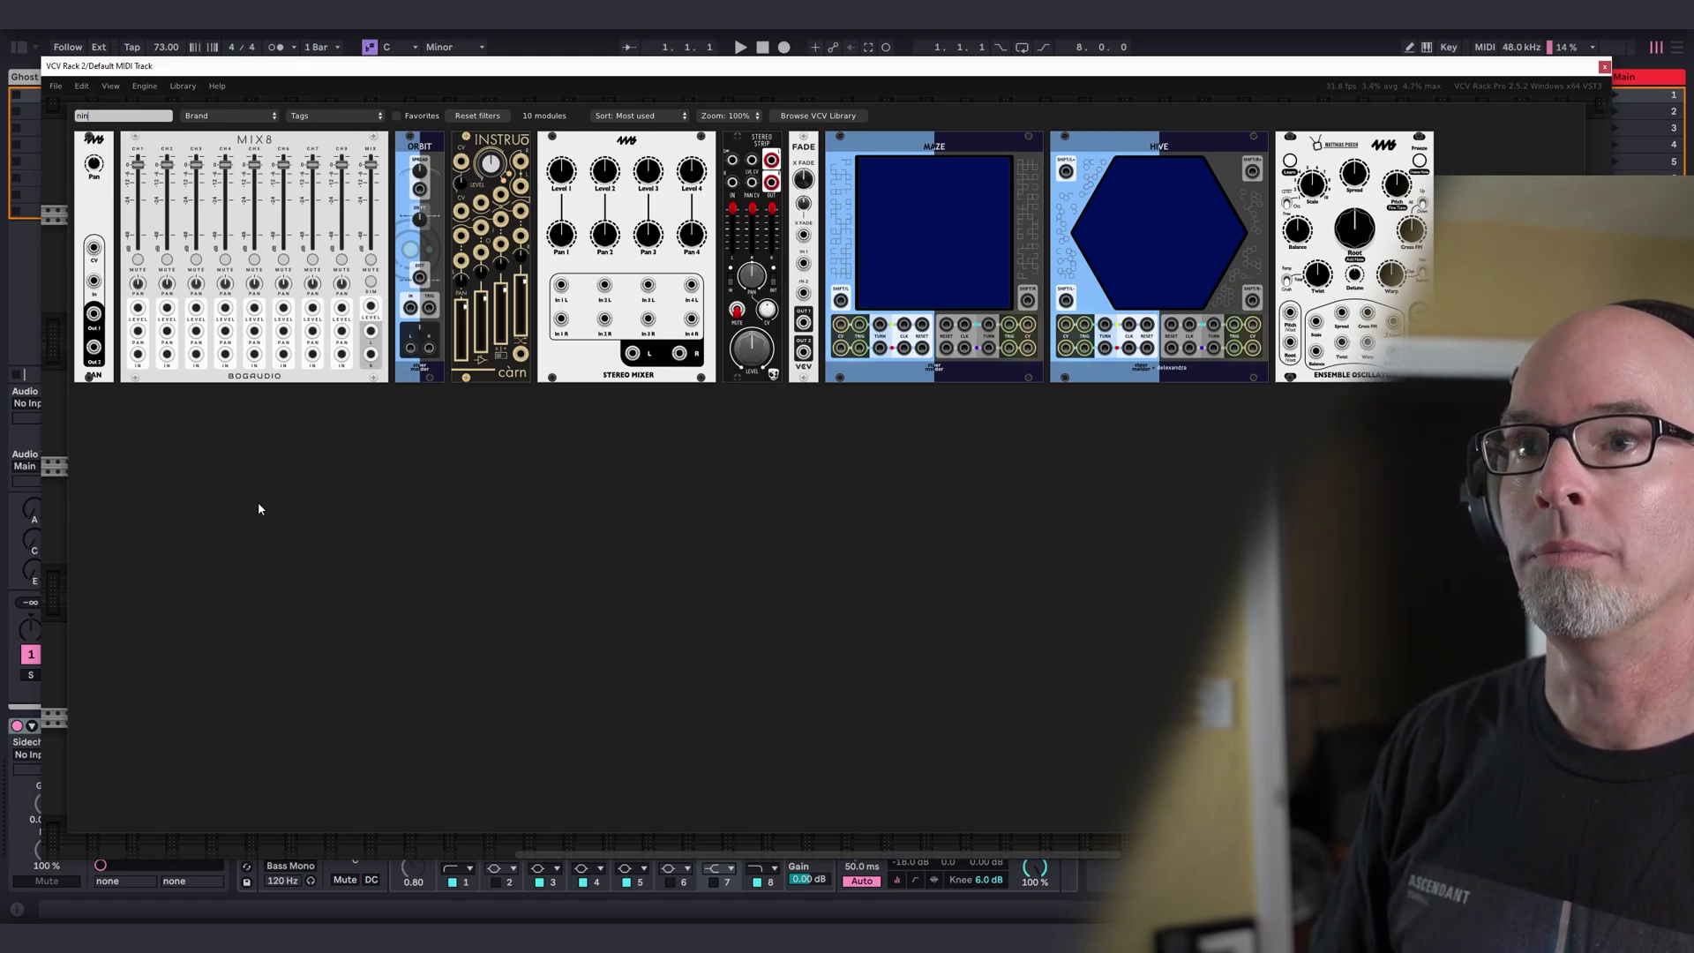
text(d)
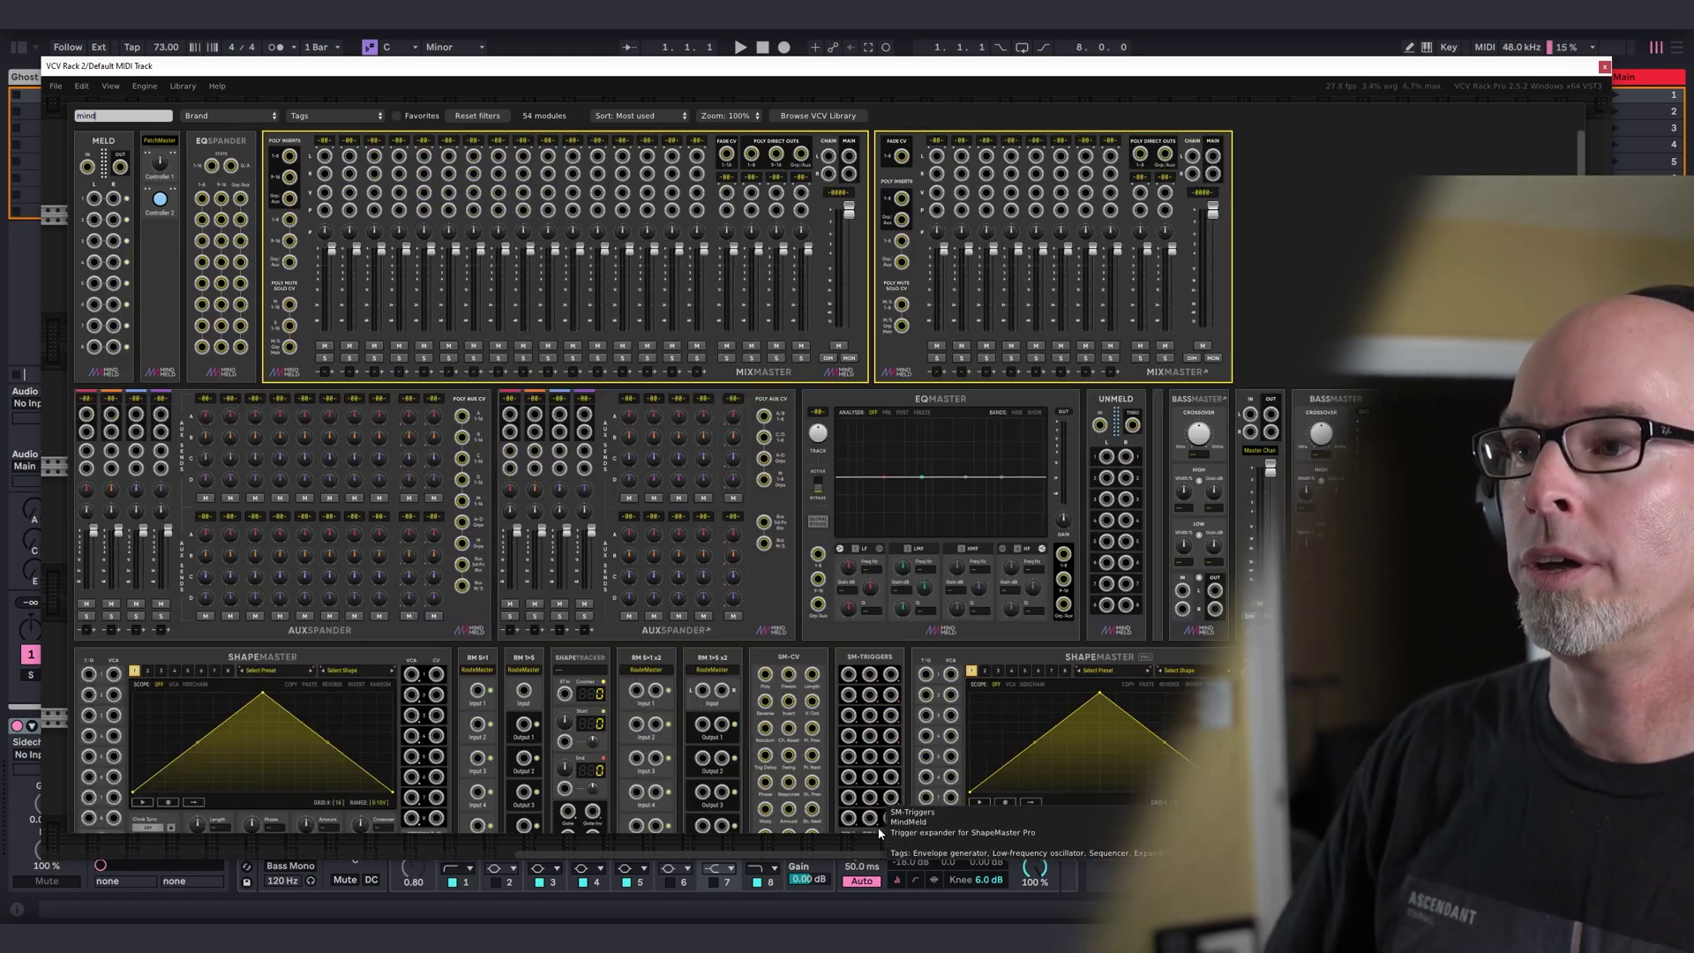
click(795, 665)
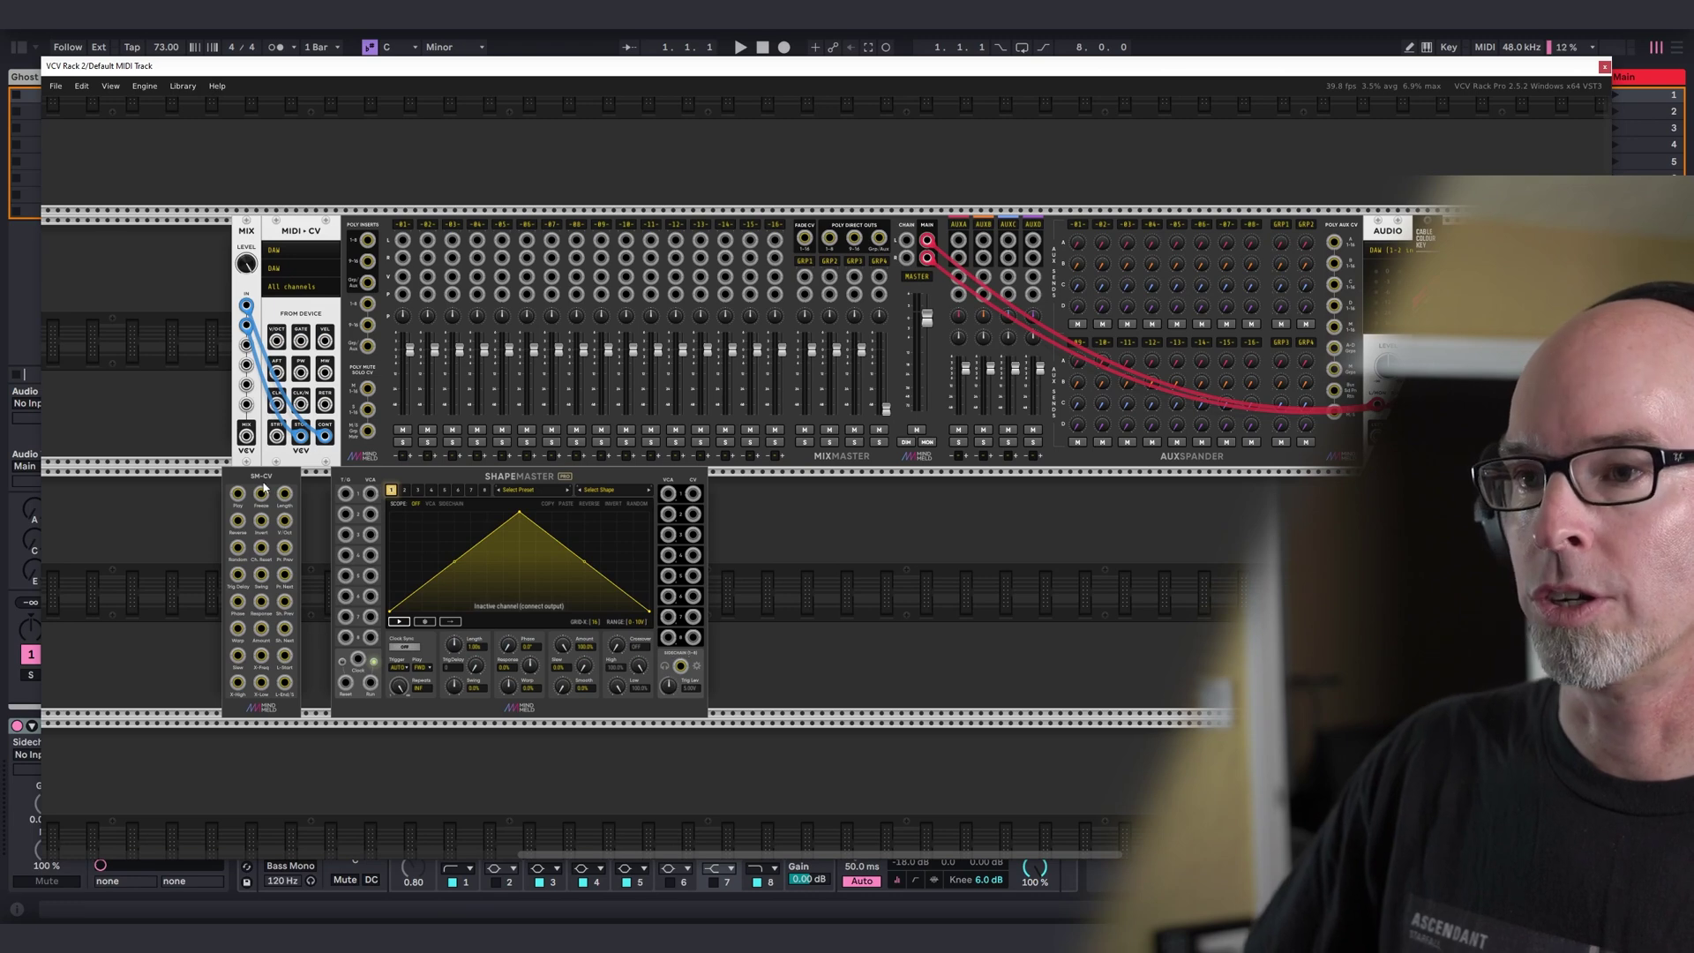
drag(264, 486, 326, 490)
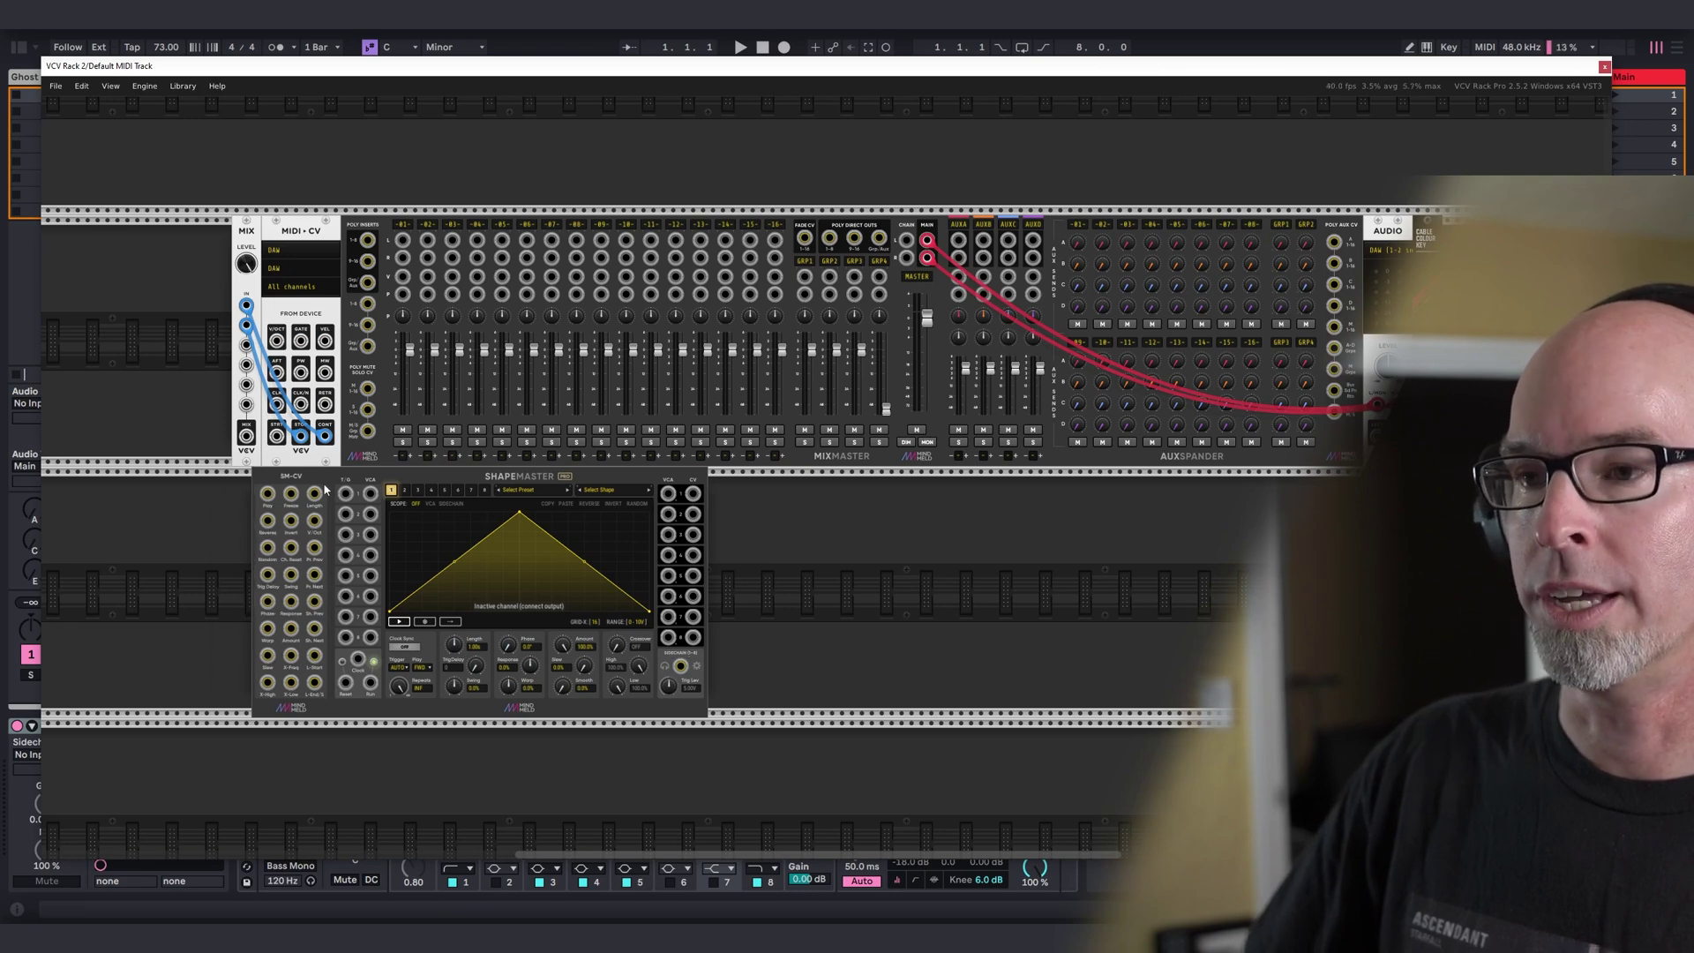
Attach an SM-Triggers expander to ShapeMaster Pro's right side and move the three-module group flush with the MIX module's left edge.
right_click(811, 524)
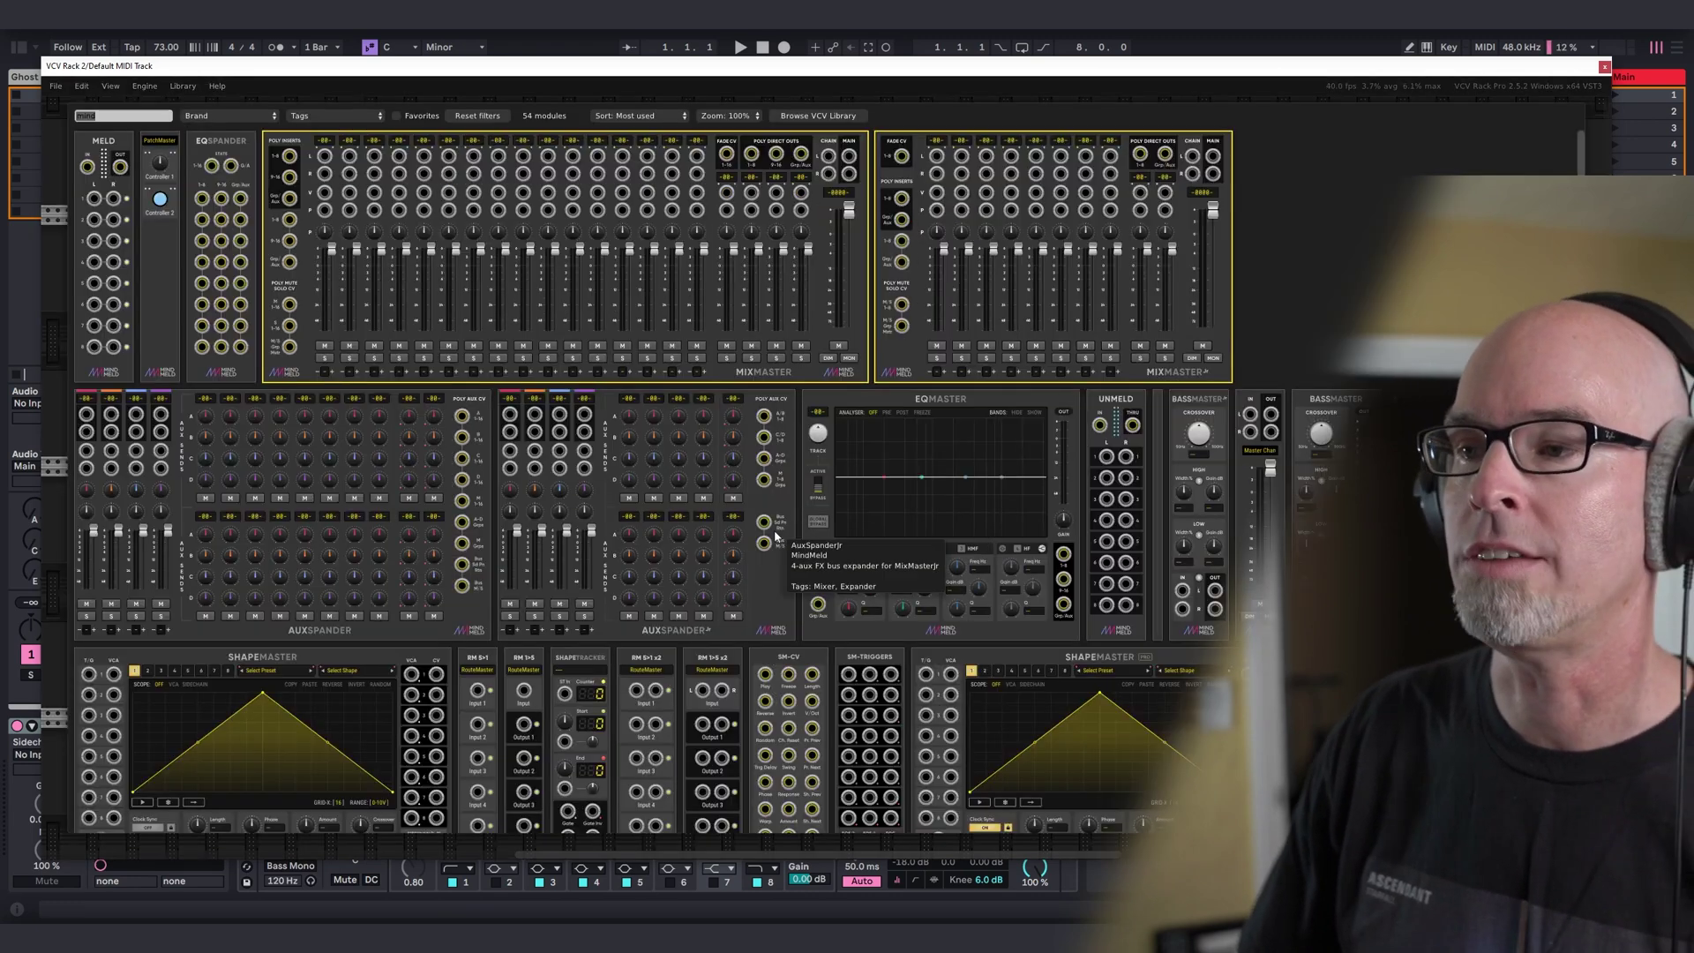
click(884, 668)
drag(798, 477, 737, 484)
drag(885, 537, 300, 582)
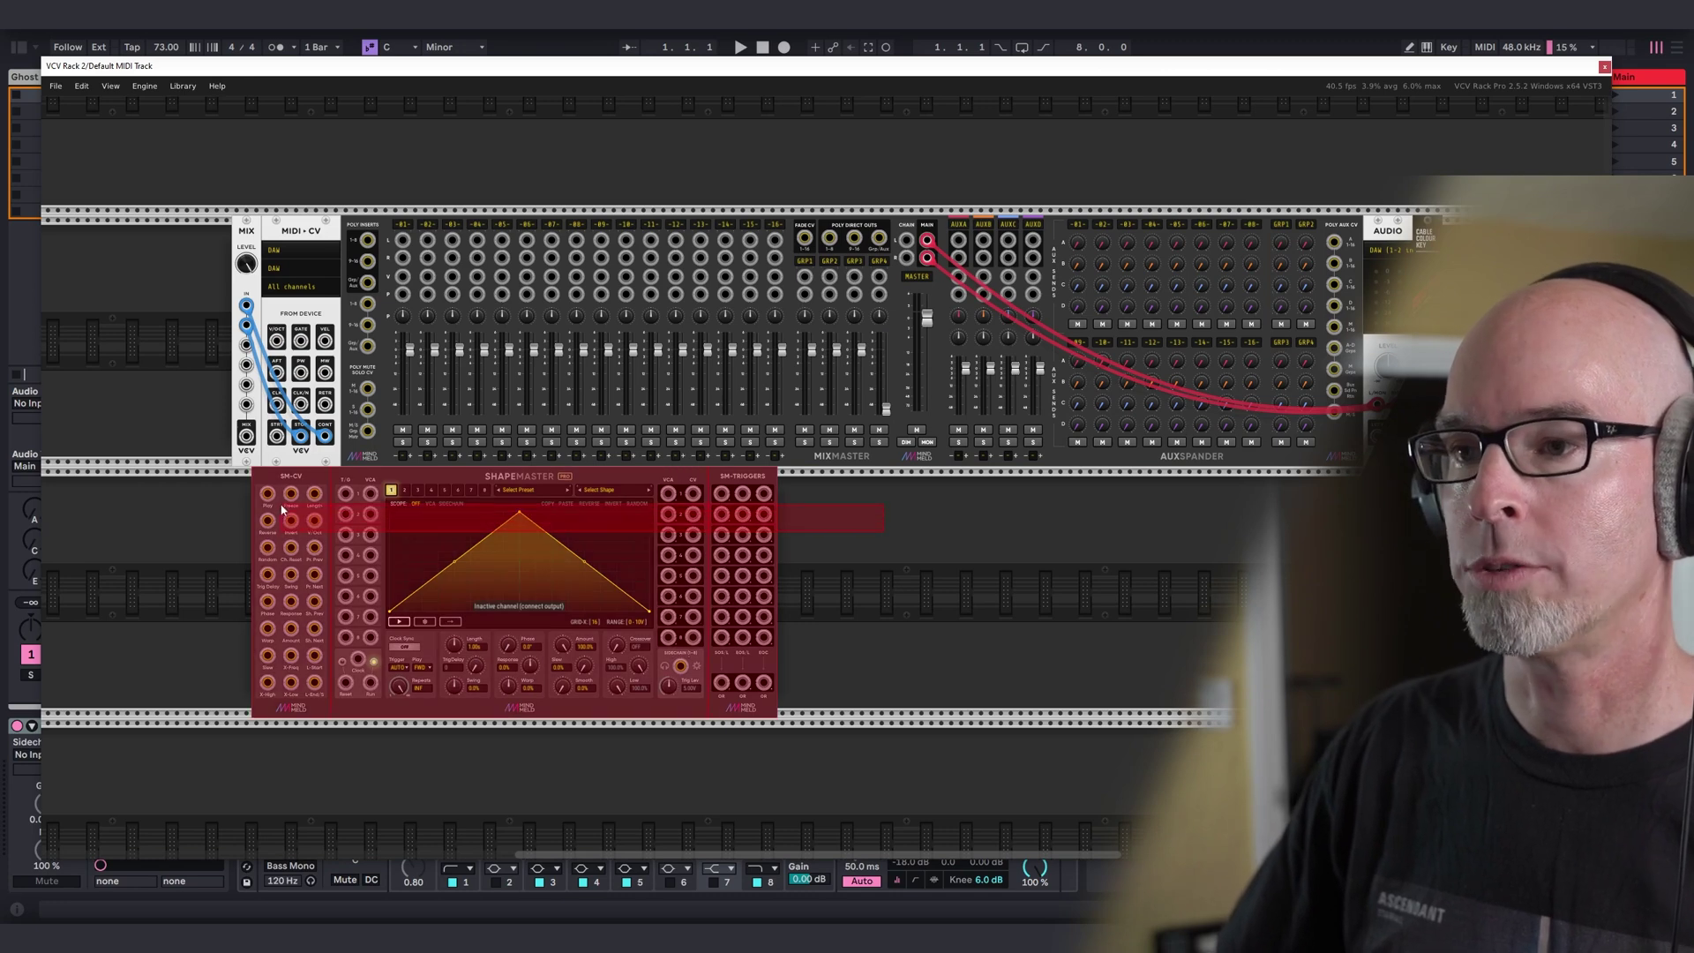
drag(442, 612, 420, 612)
scroll(420, 612, up, 1)
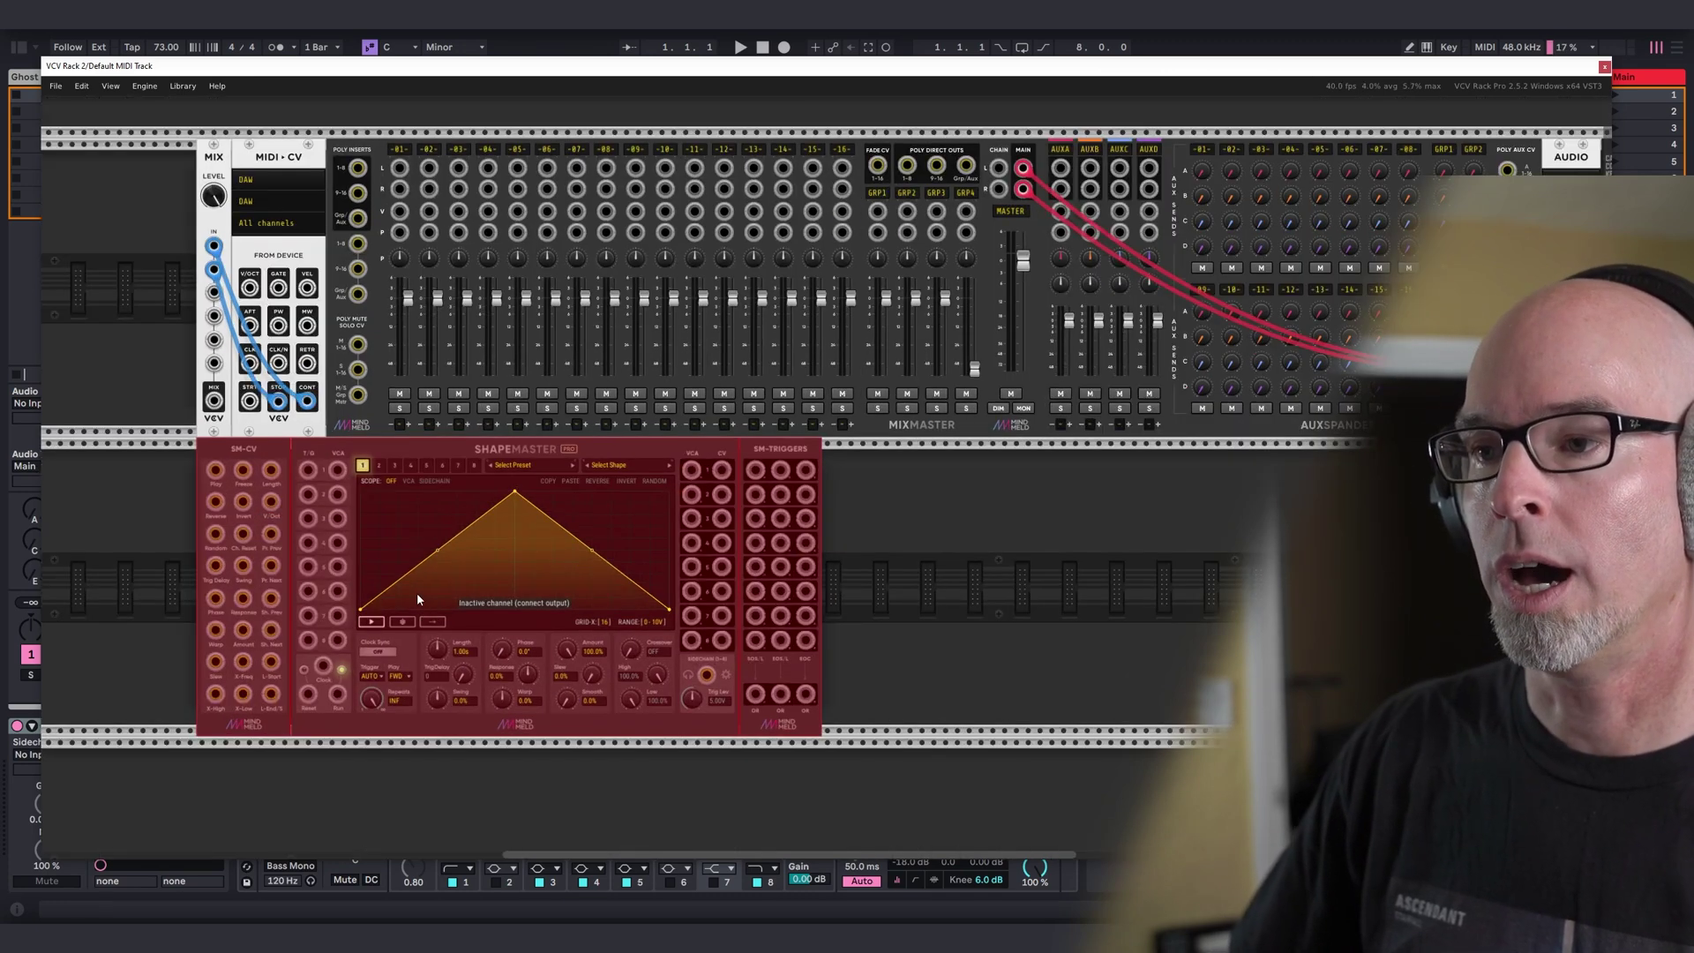
click(416, 591)
Reshape ShapeMaster's channel 1 triangle into a rising ramp by moving its peak node to the end.
scroll(417, 591, up, 1)
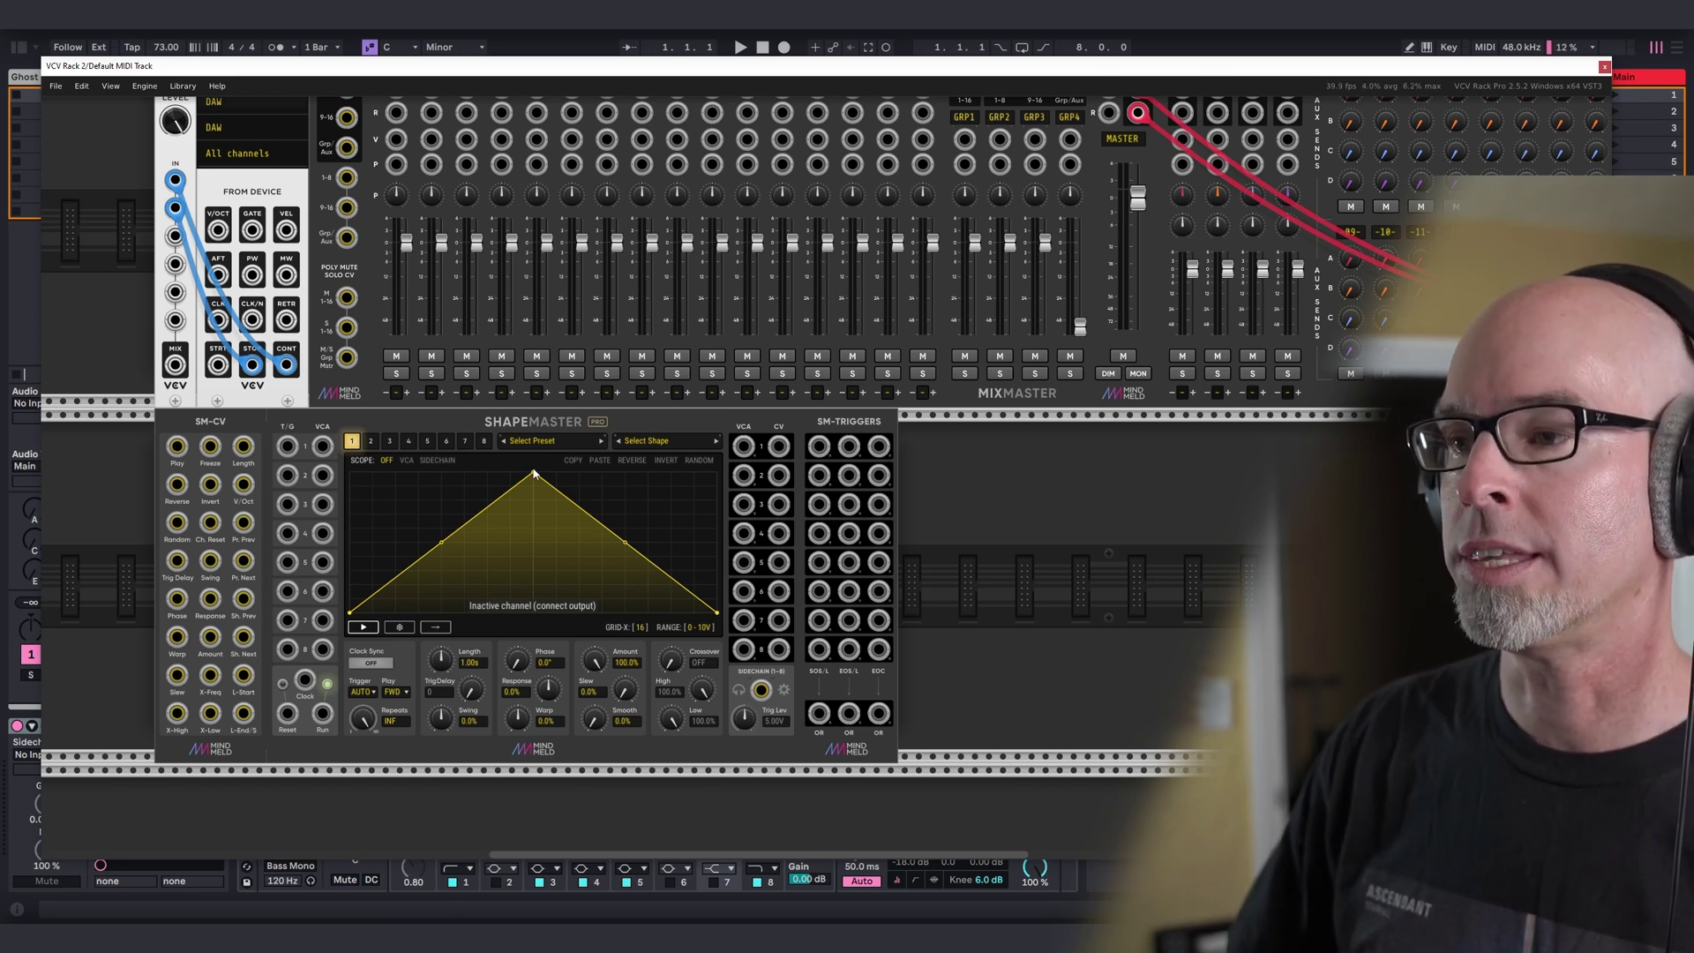
drag(534, 475, 743, 438)
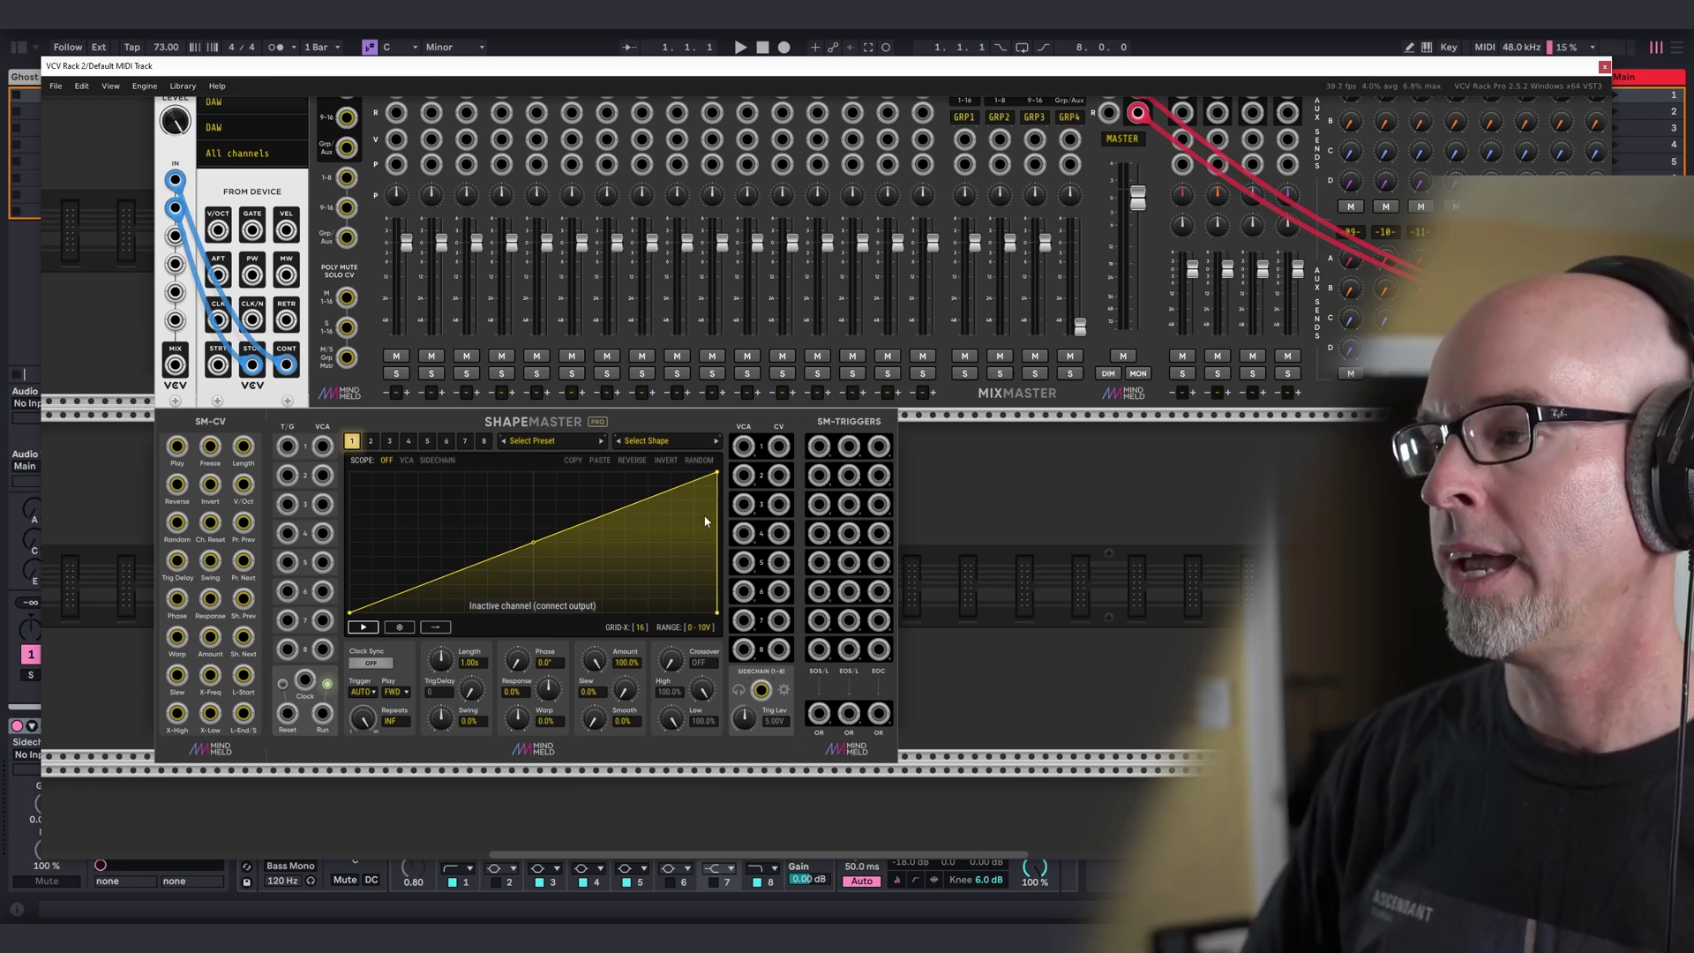
Add the VCV Random module directly right of SM-Triggers.
right_click(935, 486)
text(rand)
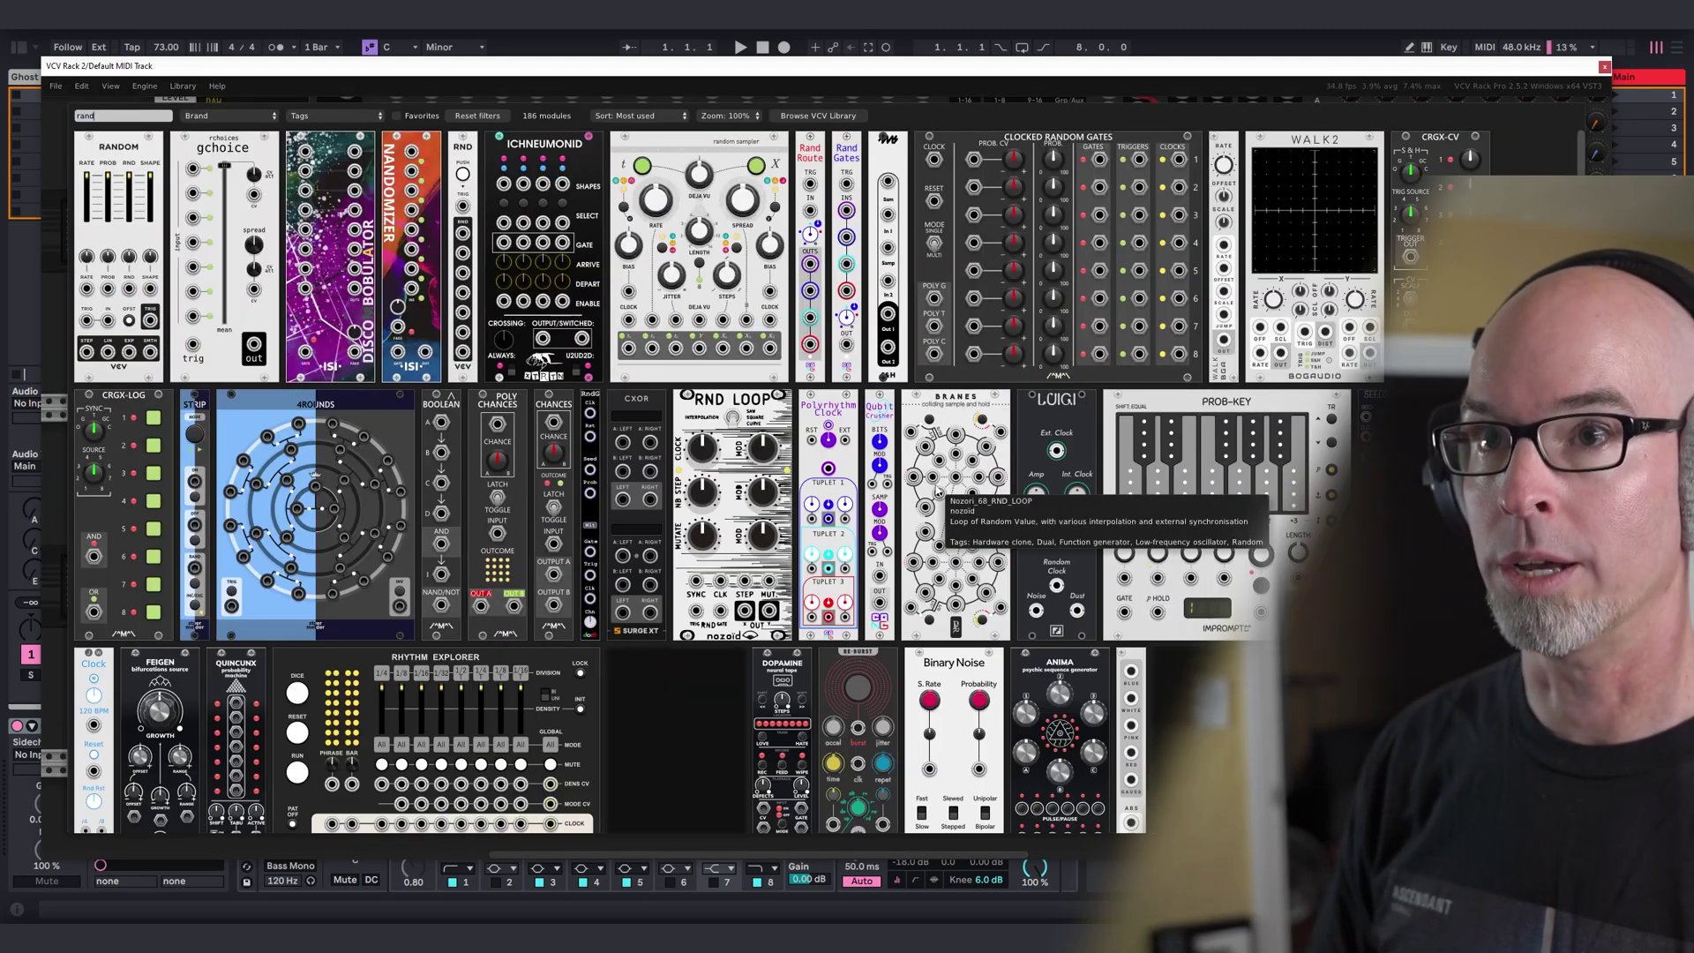
click(86, 141)
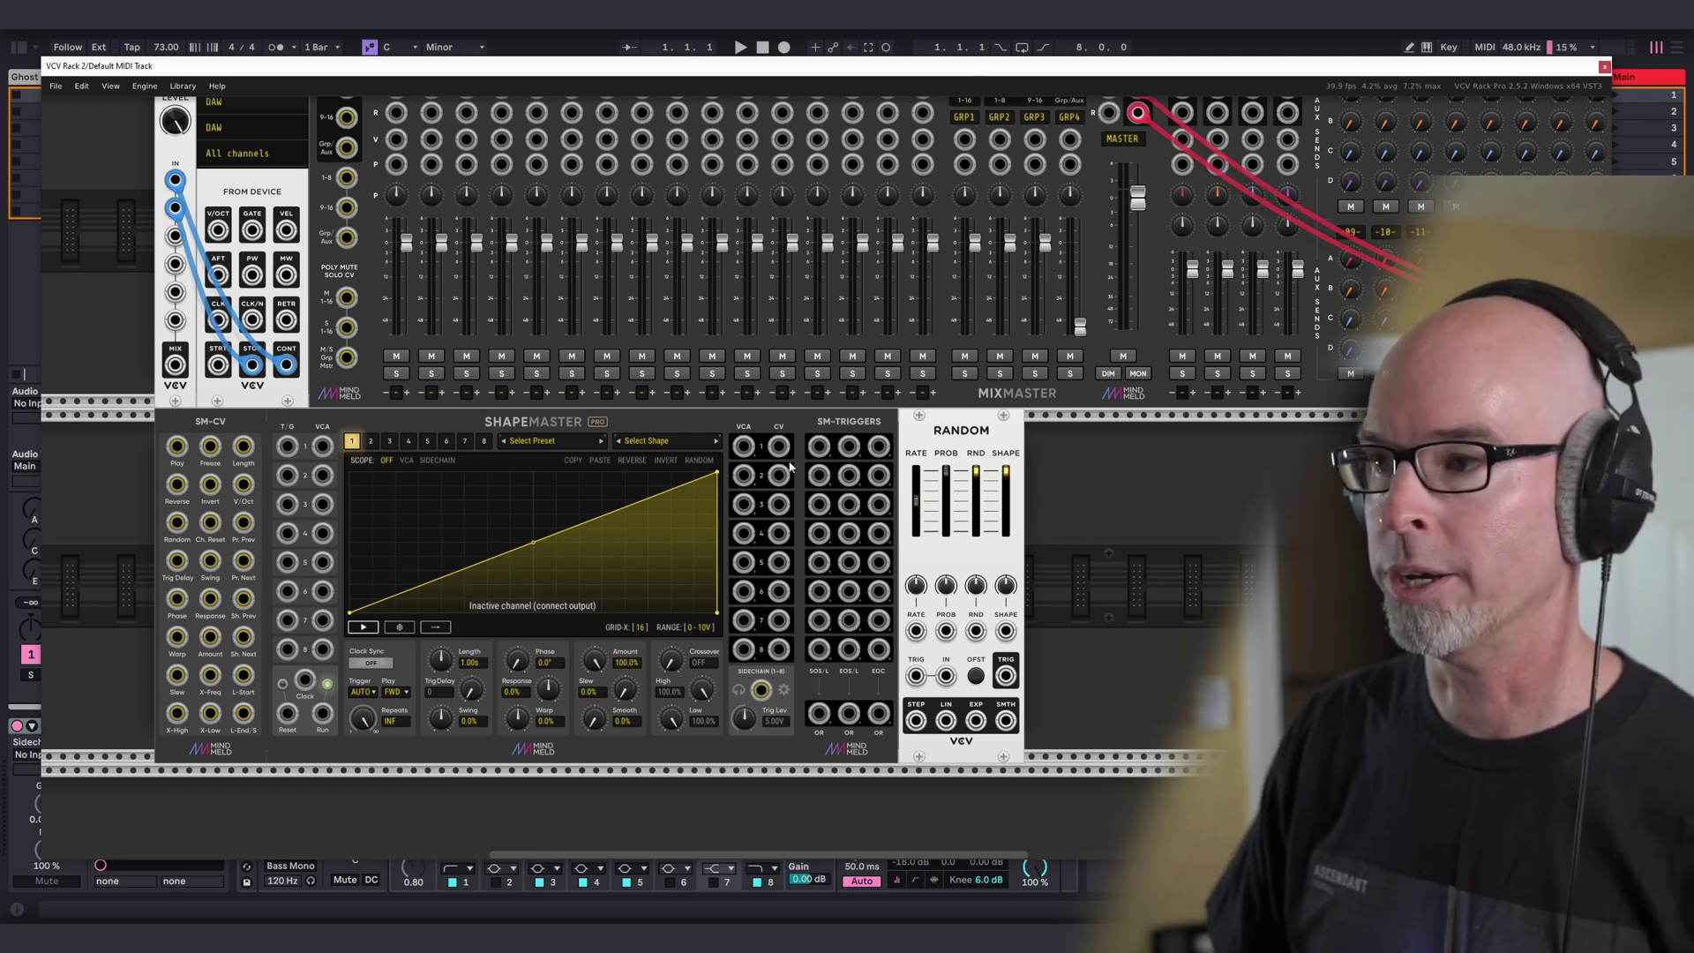
Patch SM-Triggers' channel 1 EOC output to Random's trigger input, and Random's stepped output to SM-CV's Length input.
drag(879, 447, 917, 678)
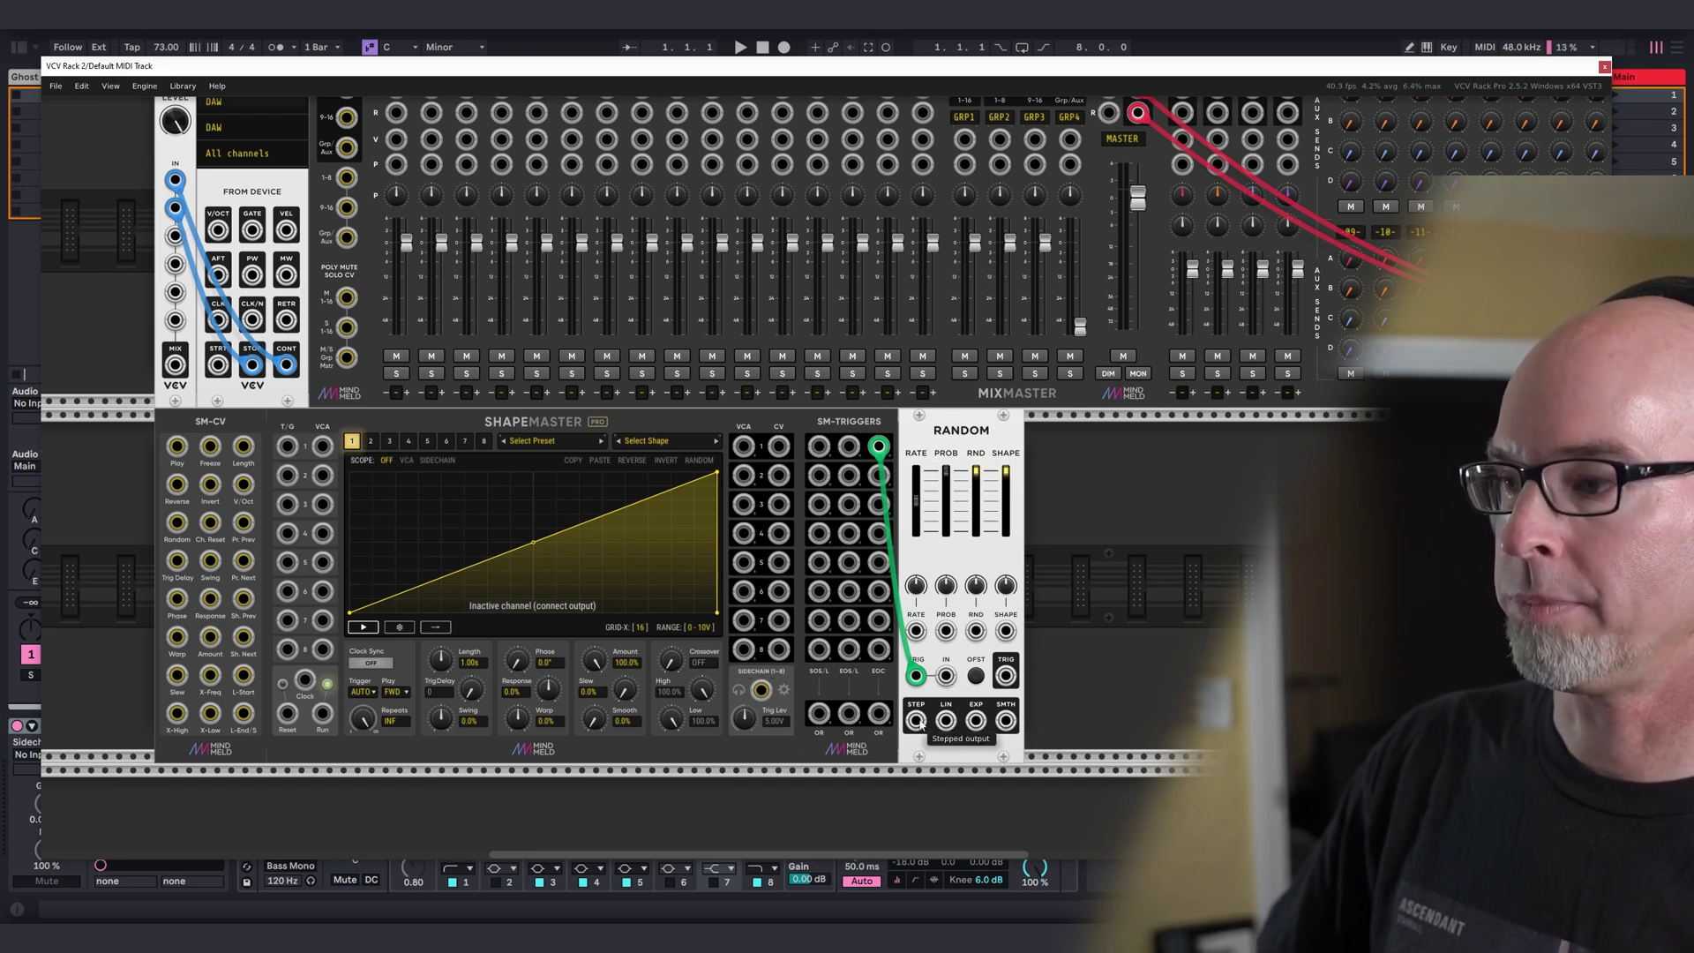
drag(918, 723, 243, 445)
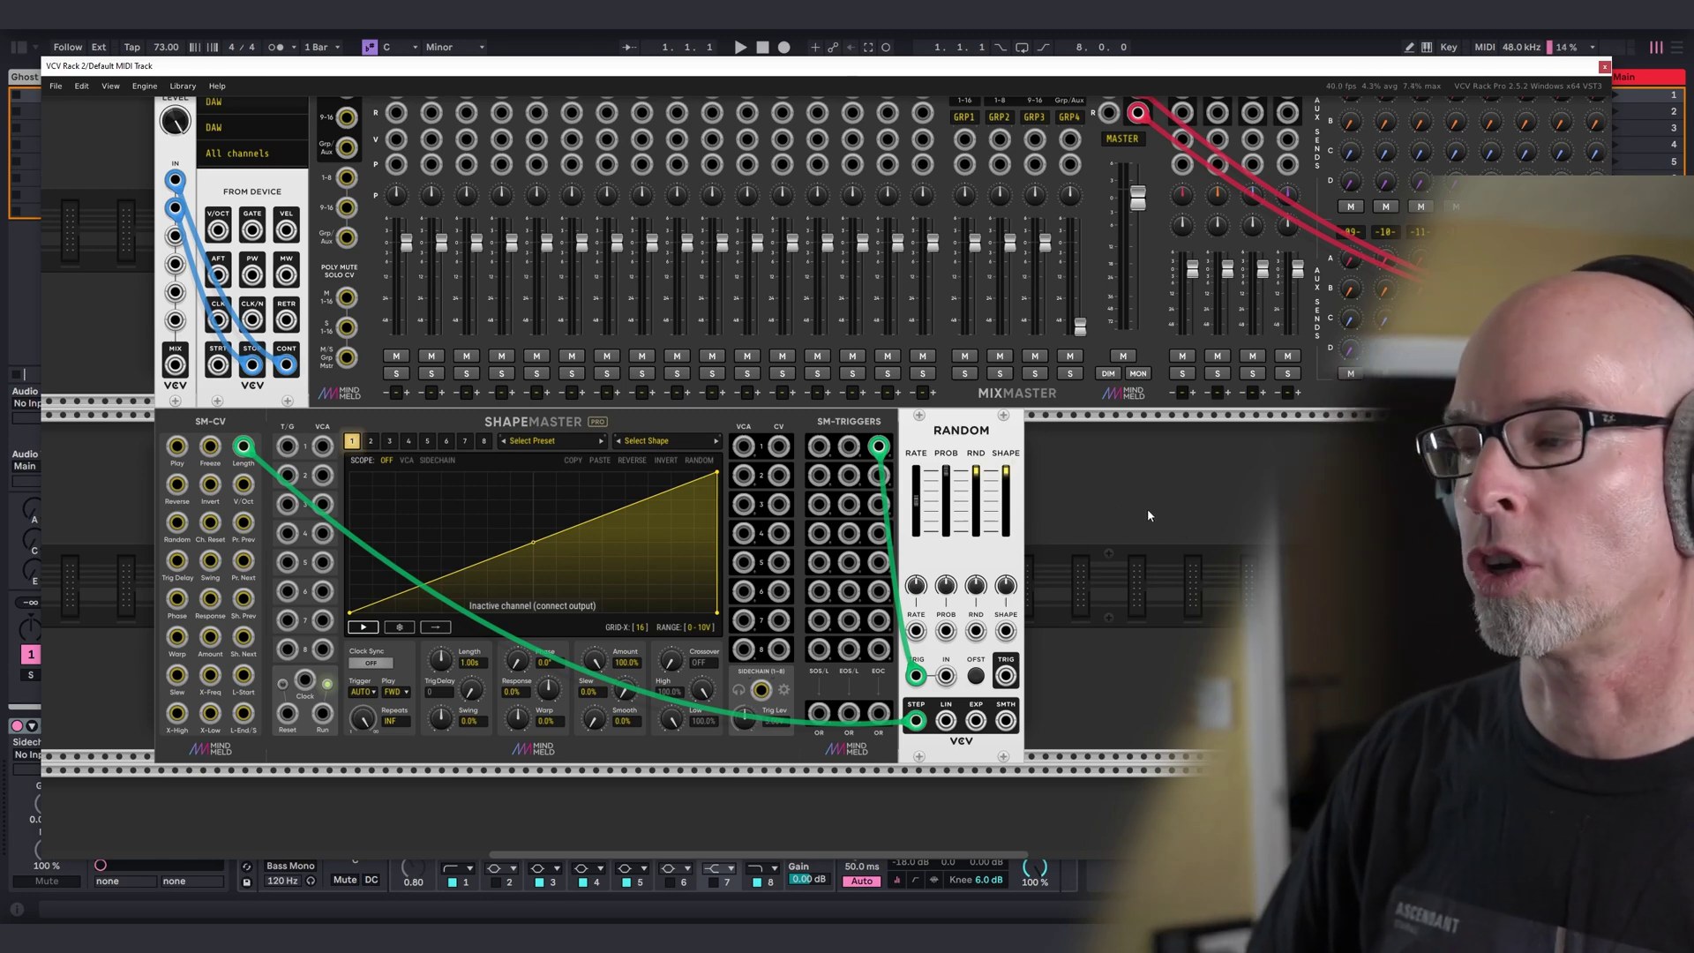
Add a Bogaudio S&H module beside Random and patch ShapeMaster's channel 1 CV output to its first gate input.
right_click(1148, 515)
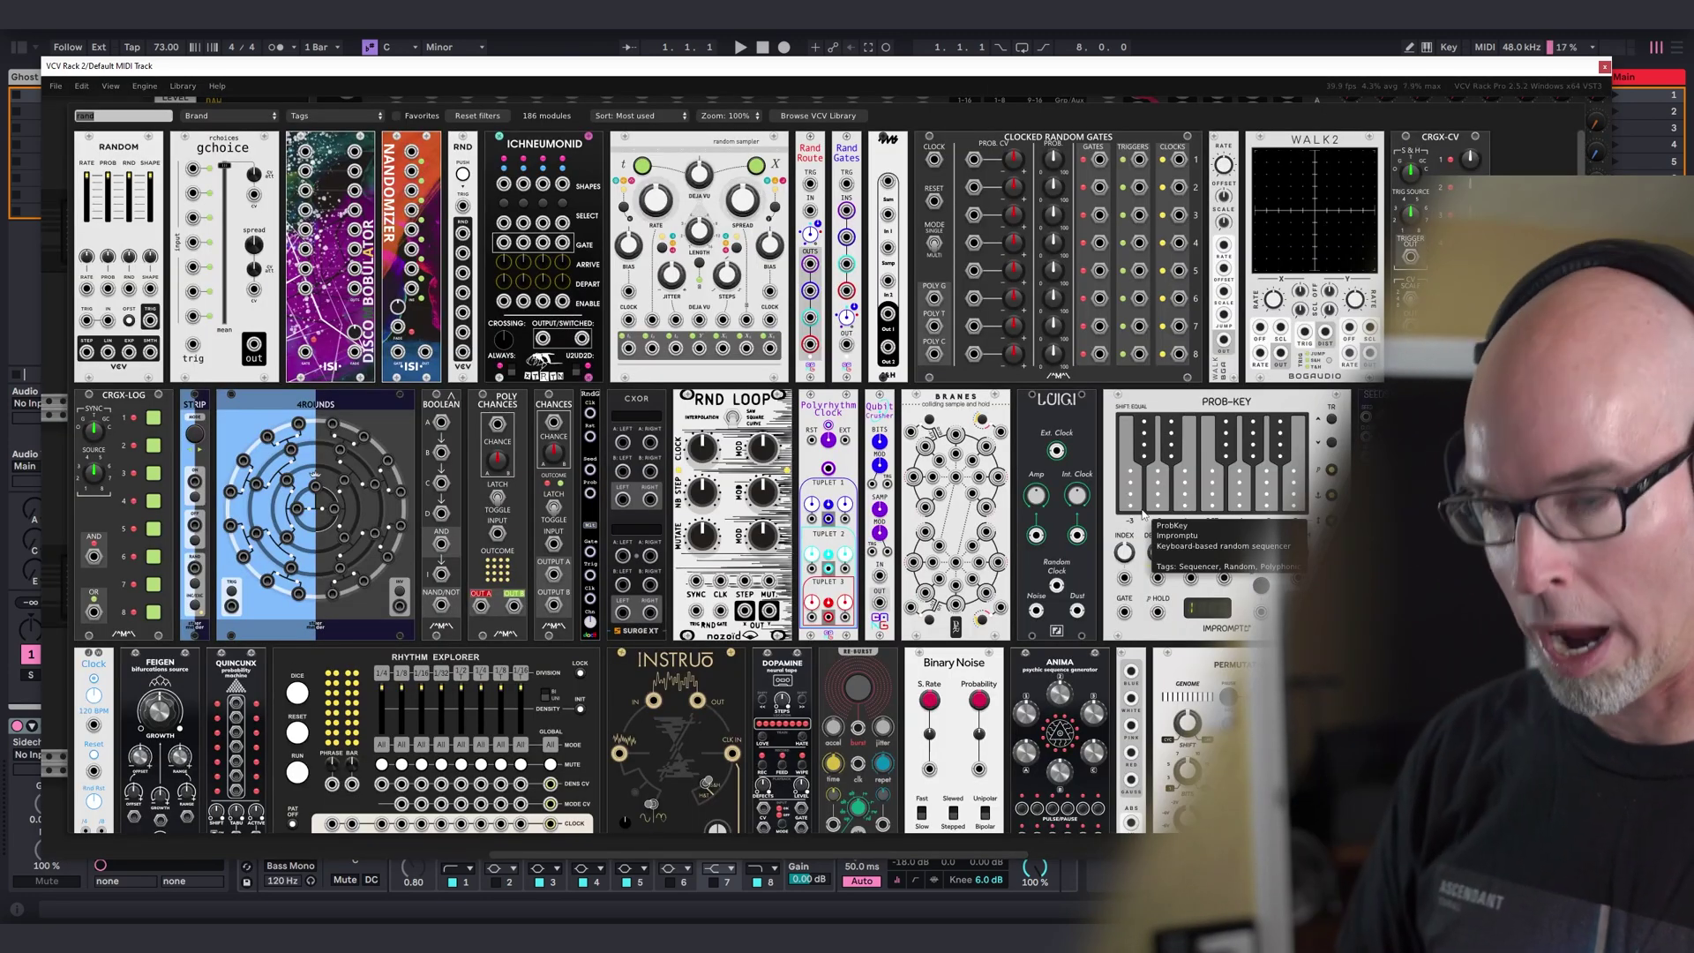
text(sampl)
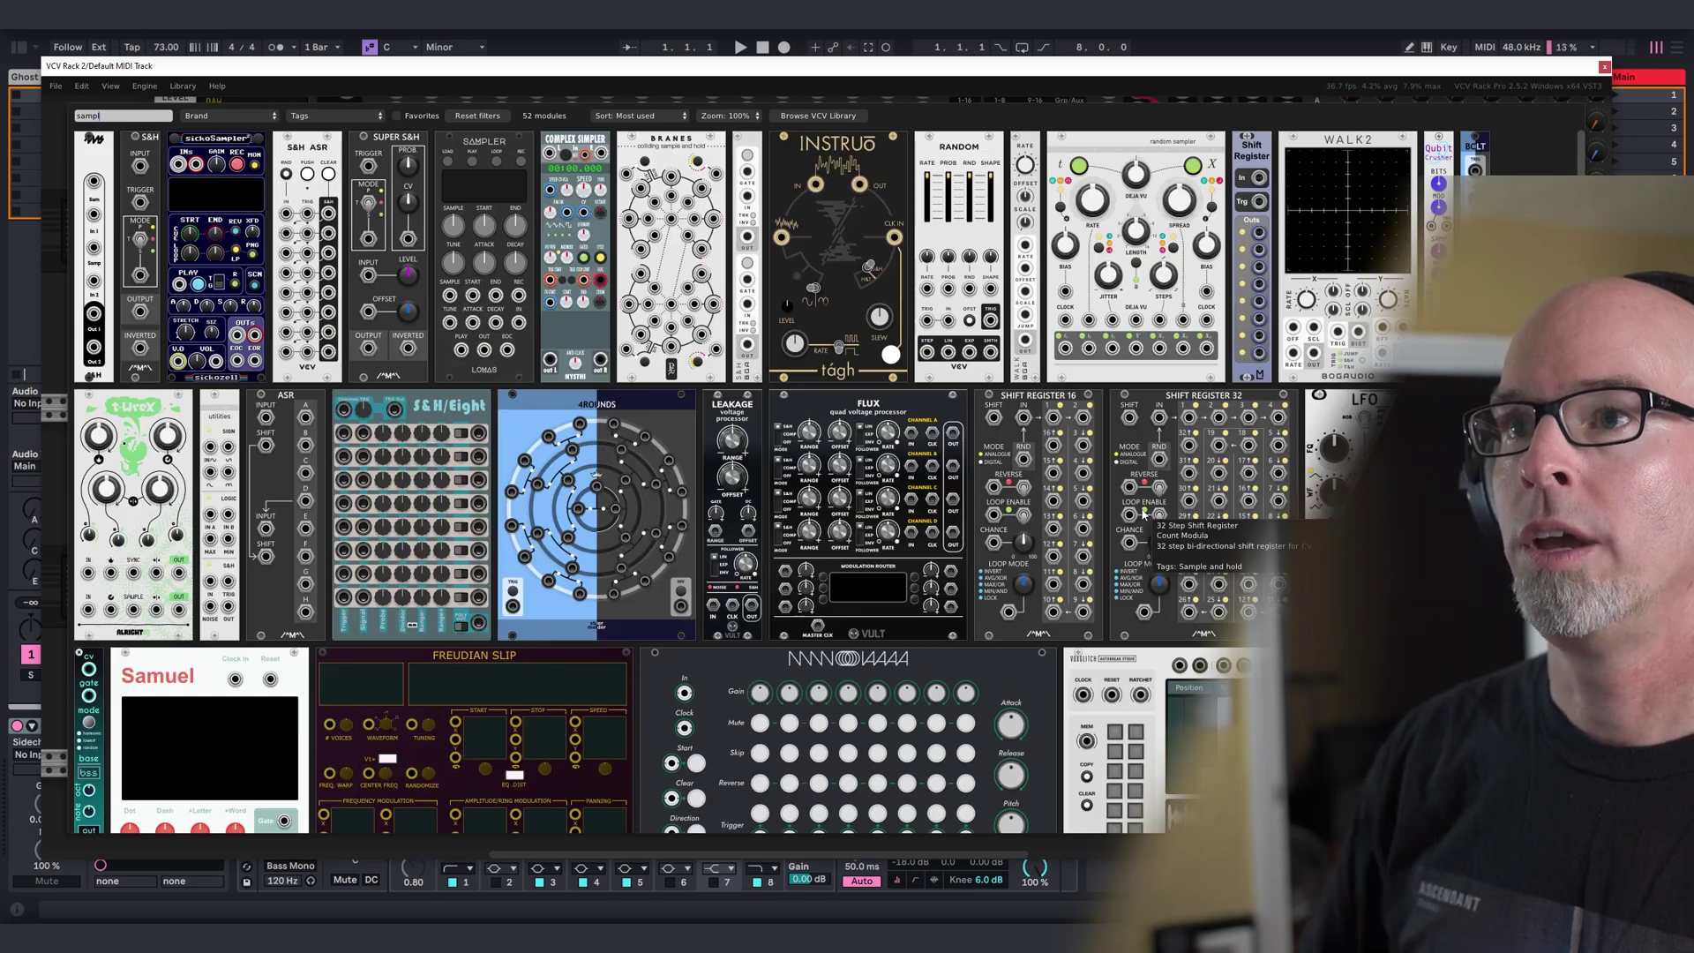
click(747, 229)
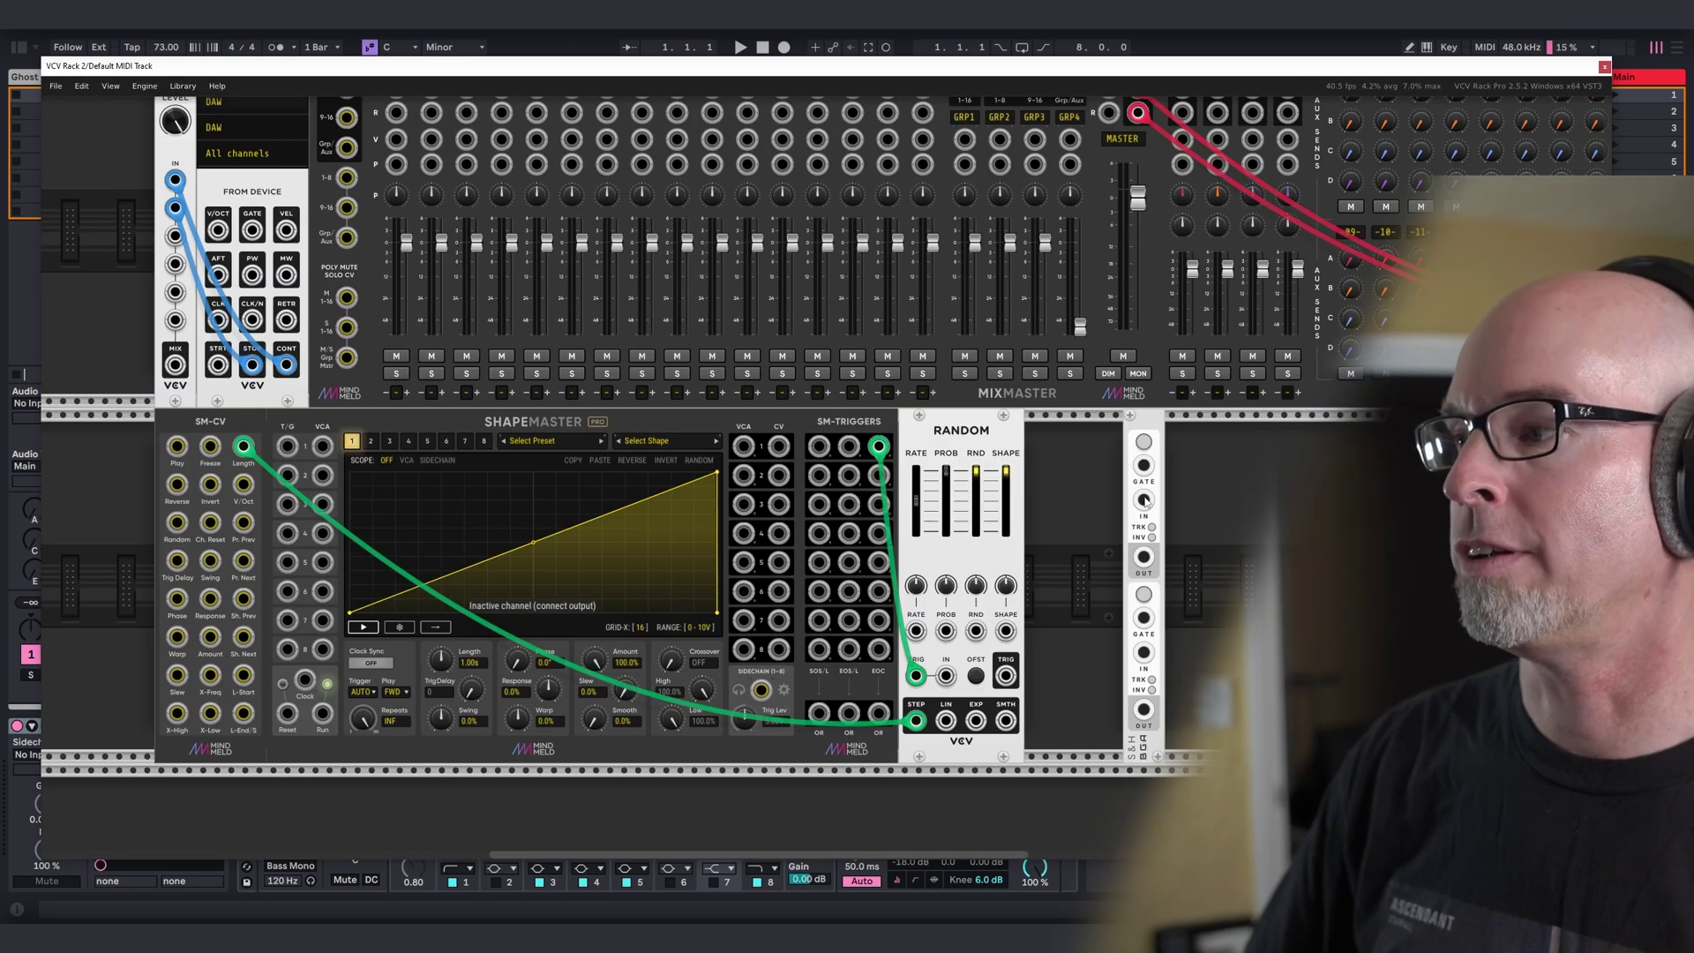
drag(1158, 428, 1057, 428)
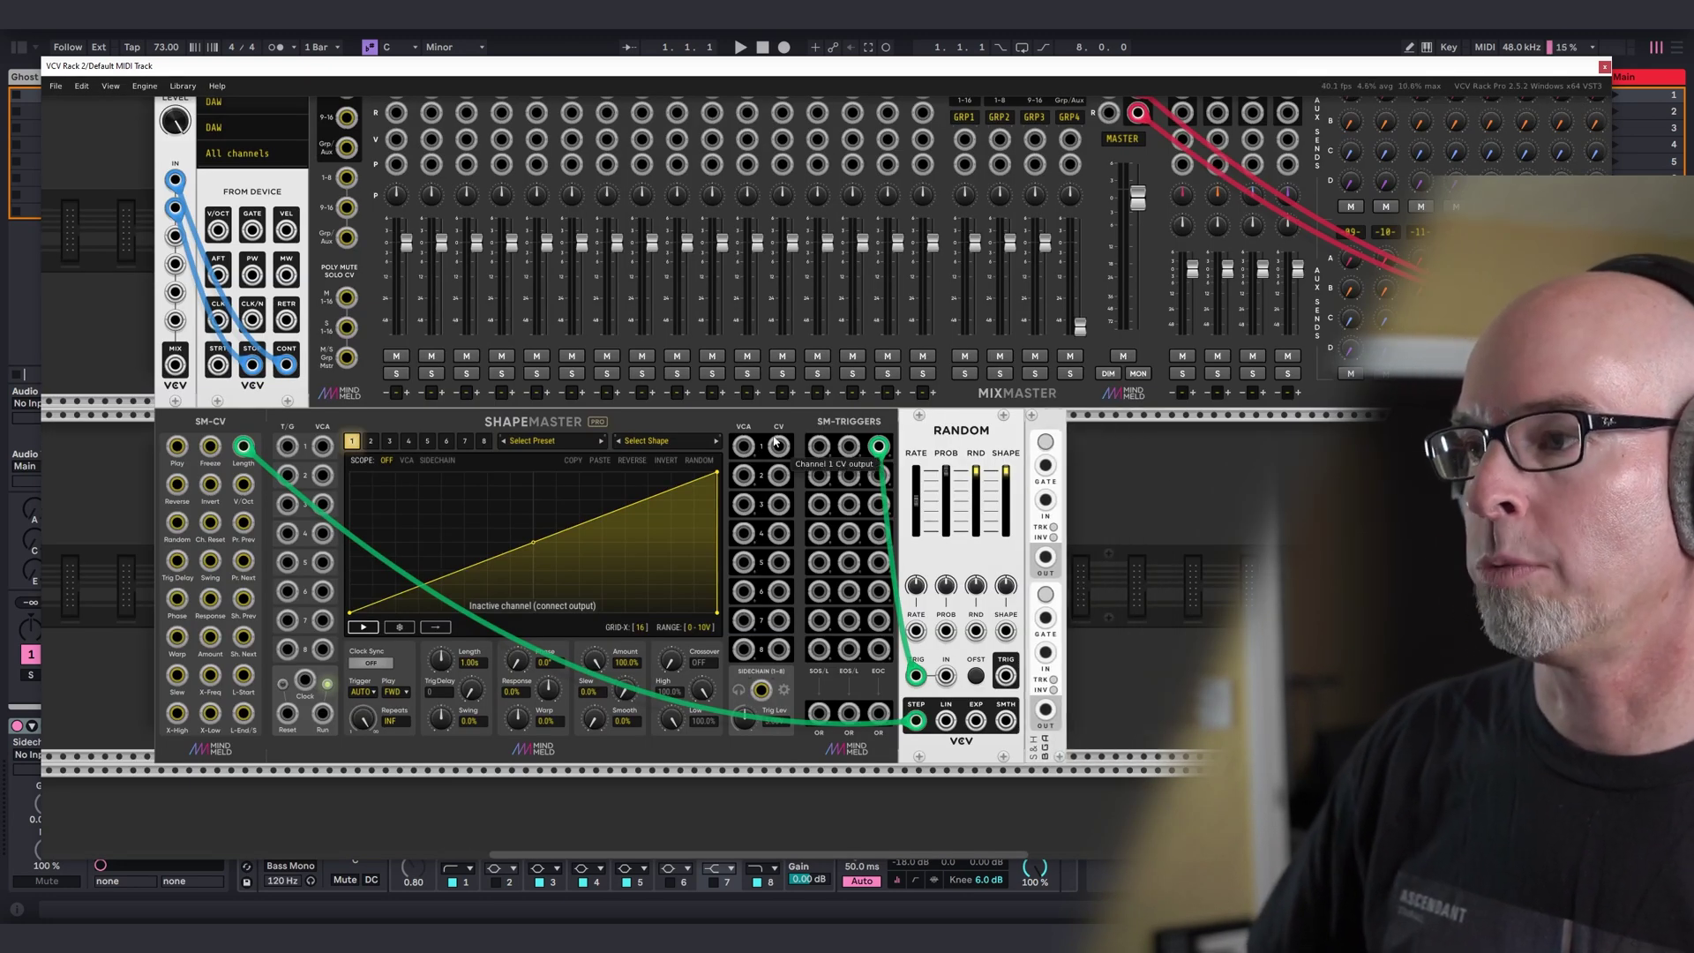
drag(778, 443, 1045, 465)
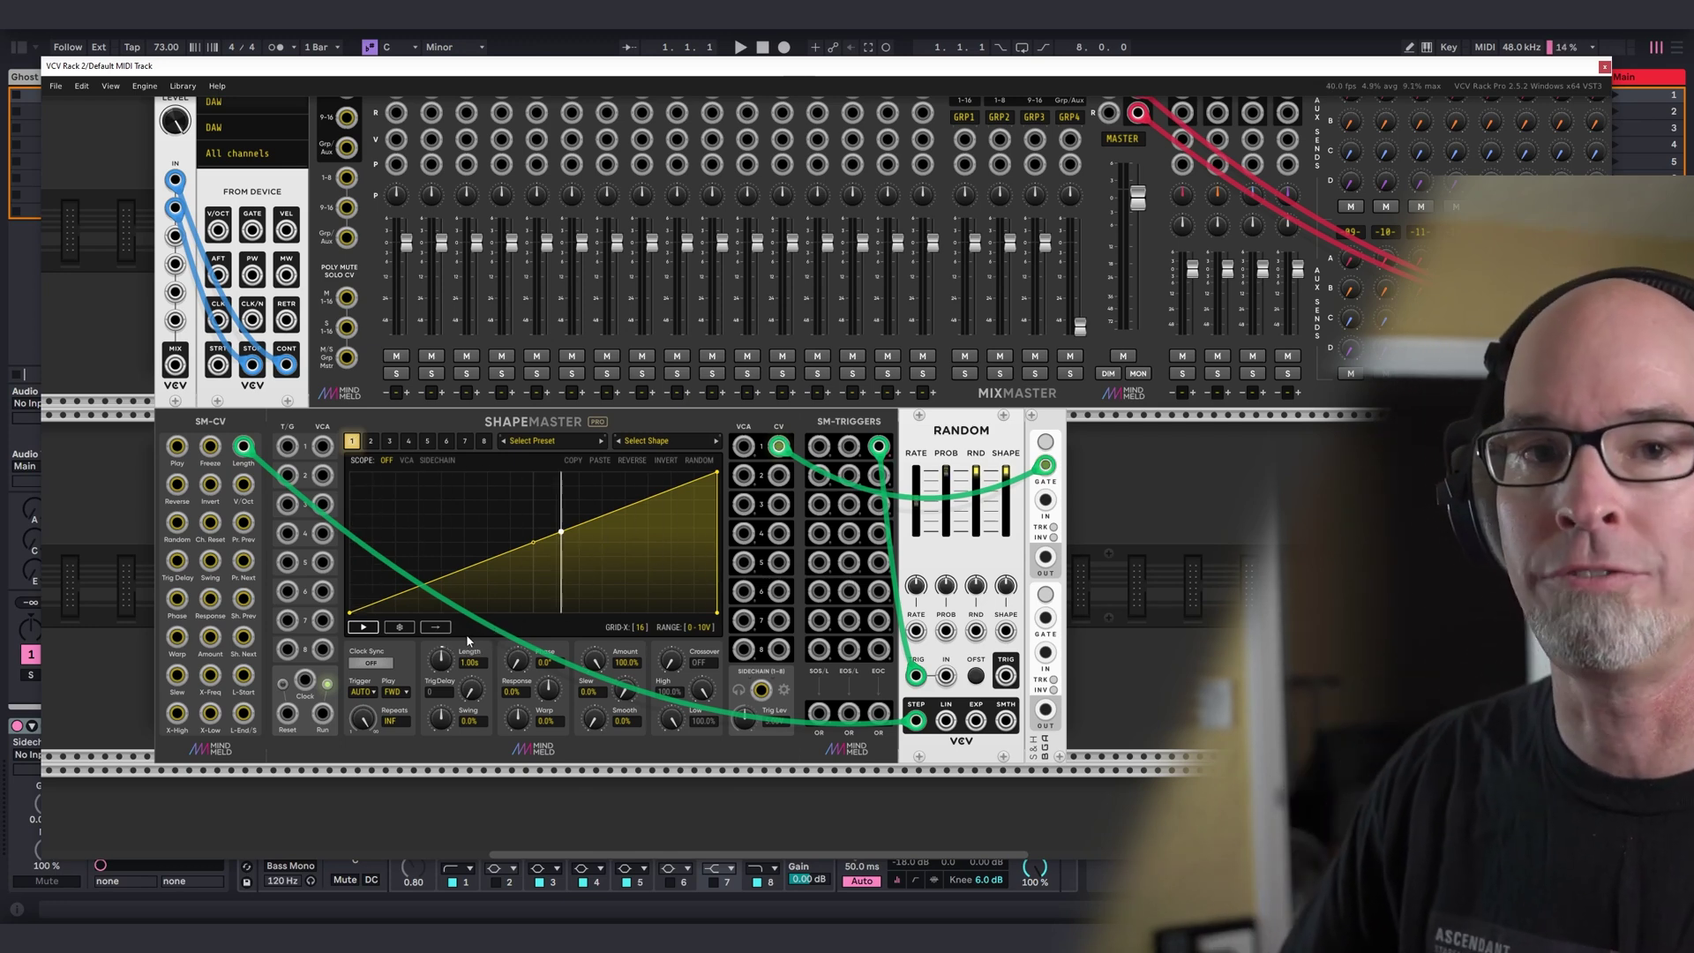
Add the VCV VCA module immediately left of the SM-CV expander.
scroll(488, 611, up, 2)
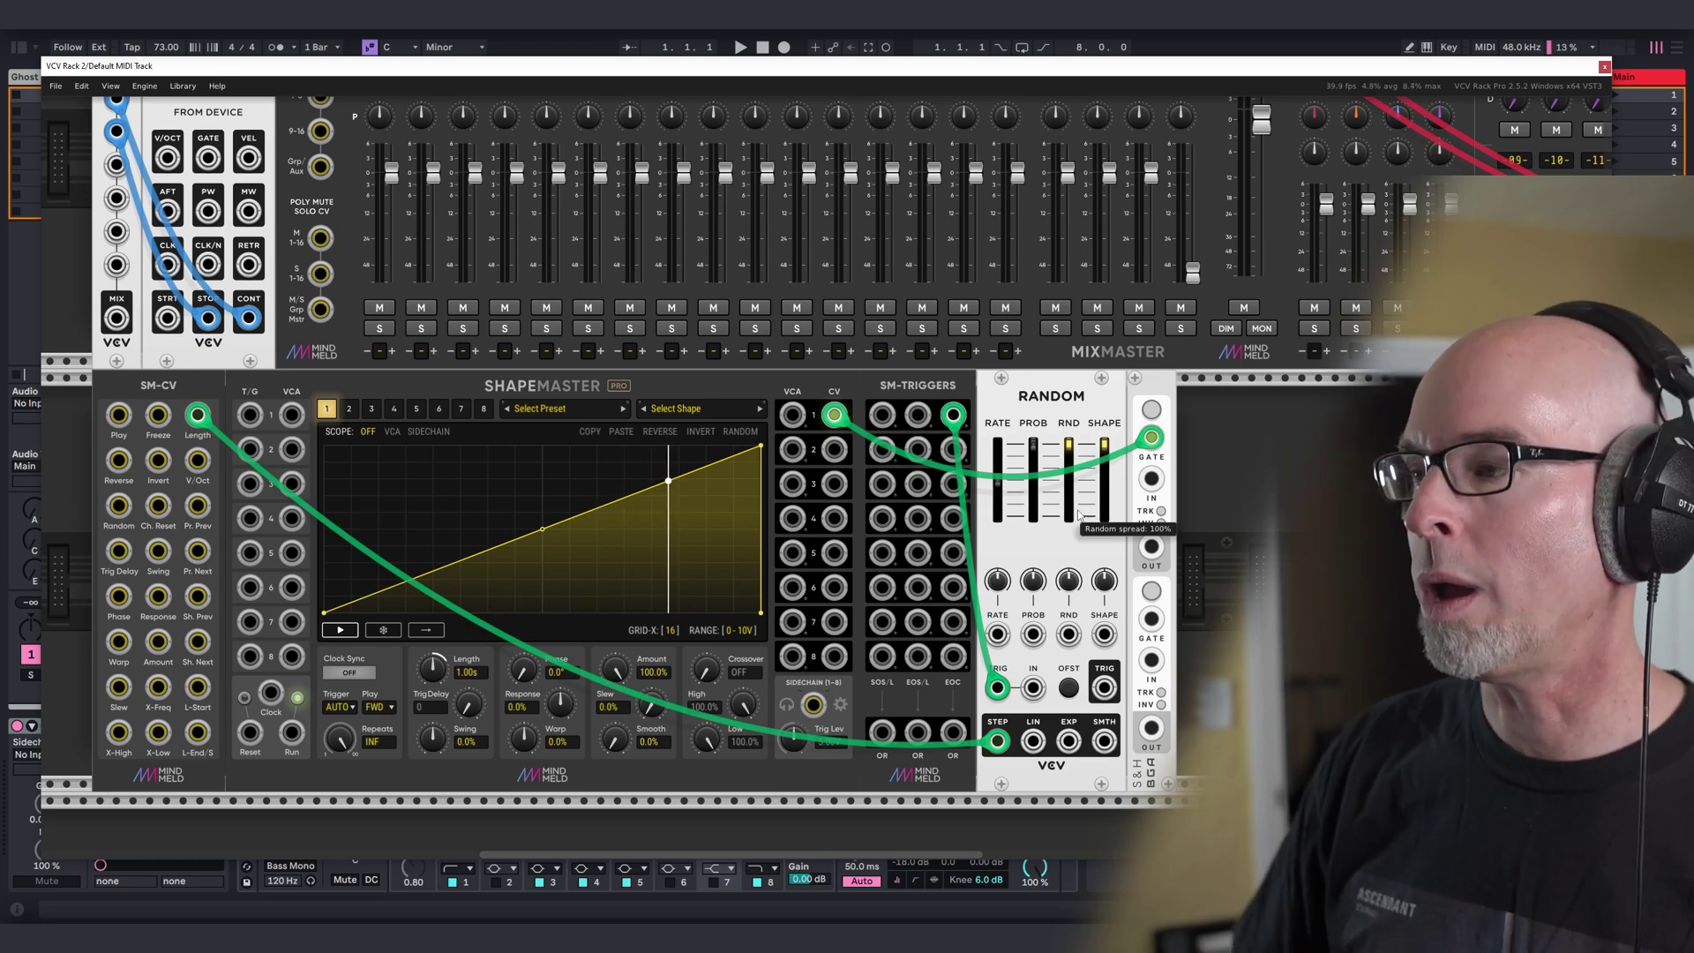
right_click(1258, 494)
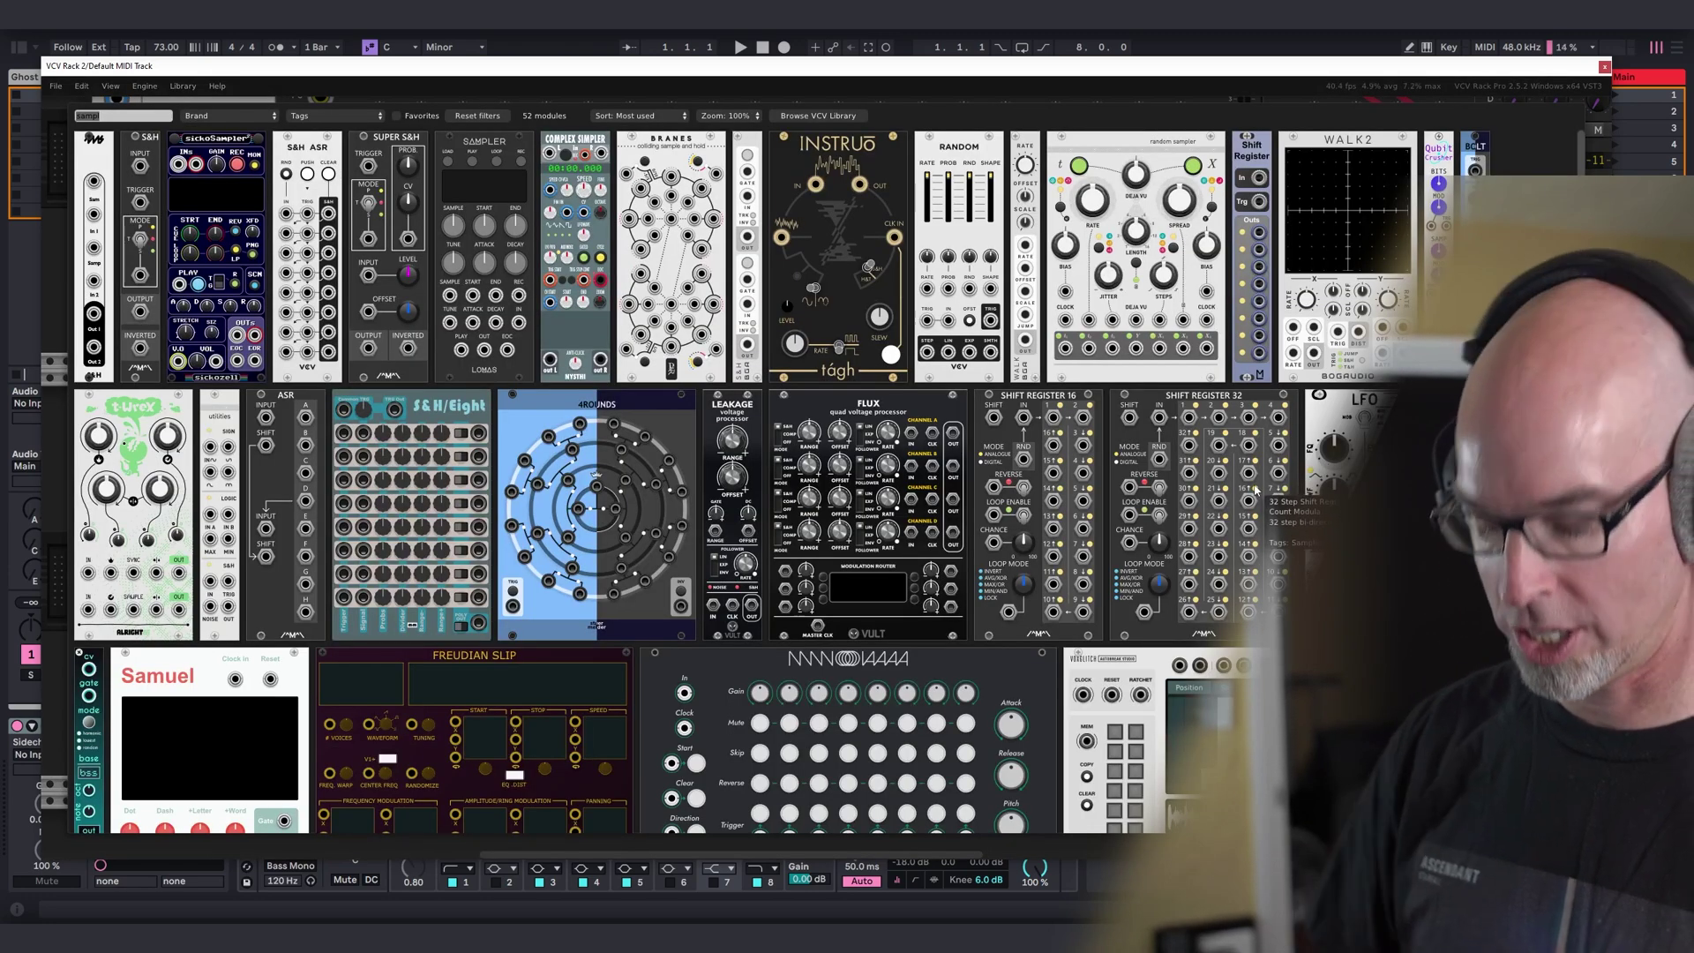
text(vca)
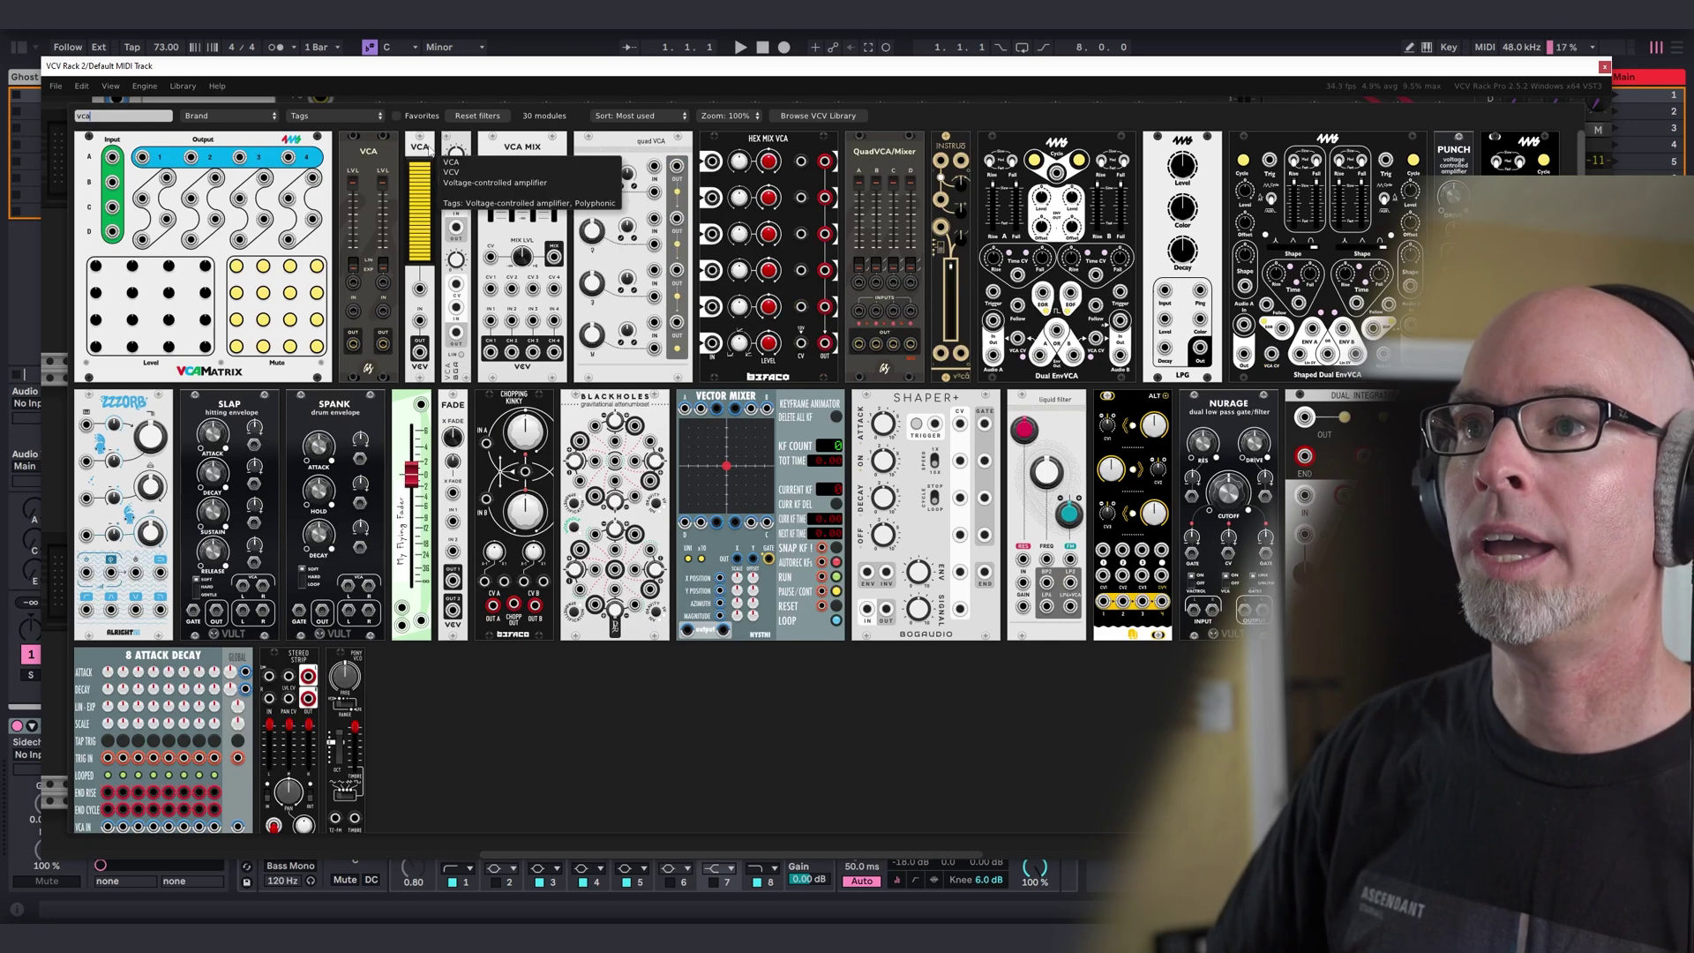
drag(430, 150, 133, 450)
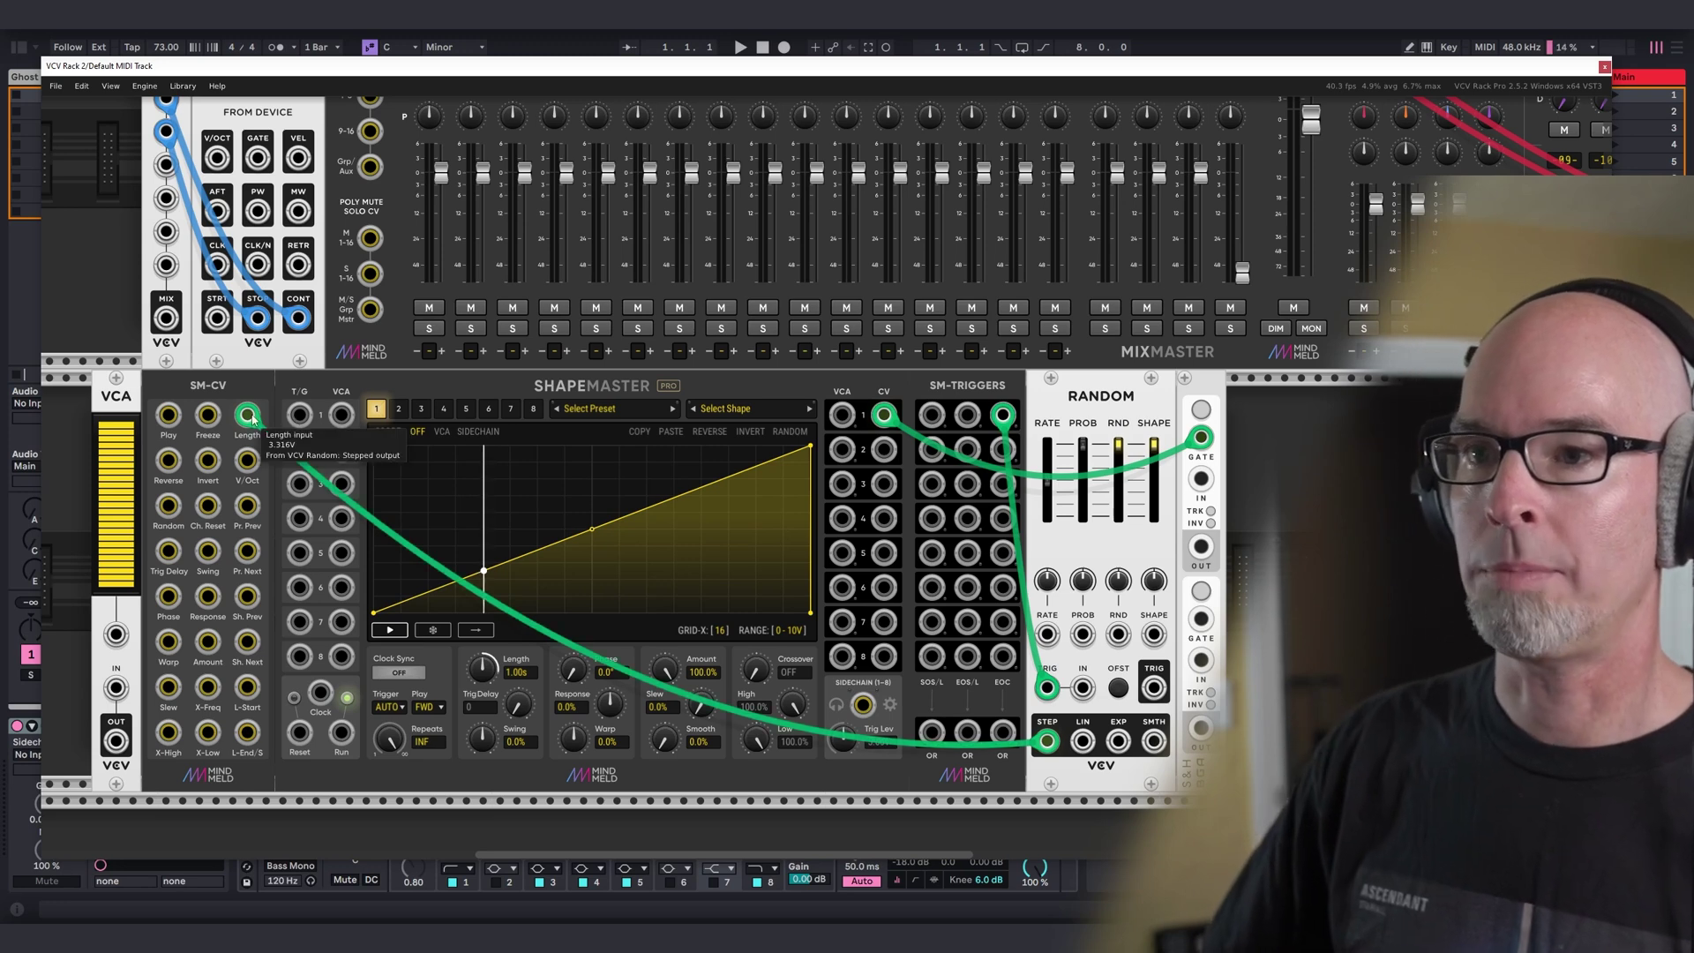
Route Random's stepped output through the VCA at a reduced level into SM-CV's Length input, and set channel 1's length to 208 ms.
drag(251, 419, 115, 687)
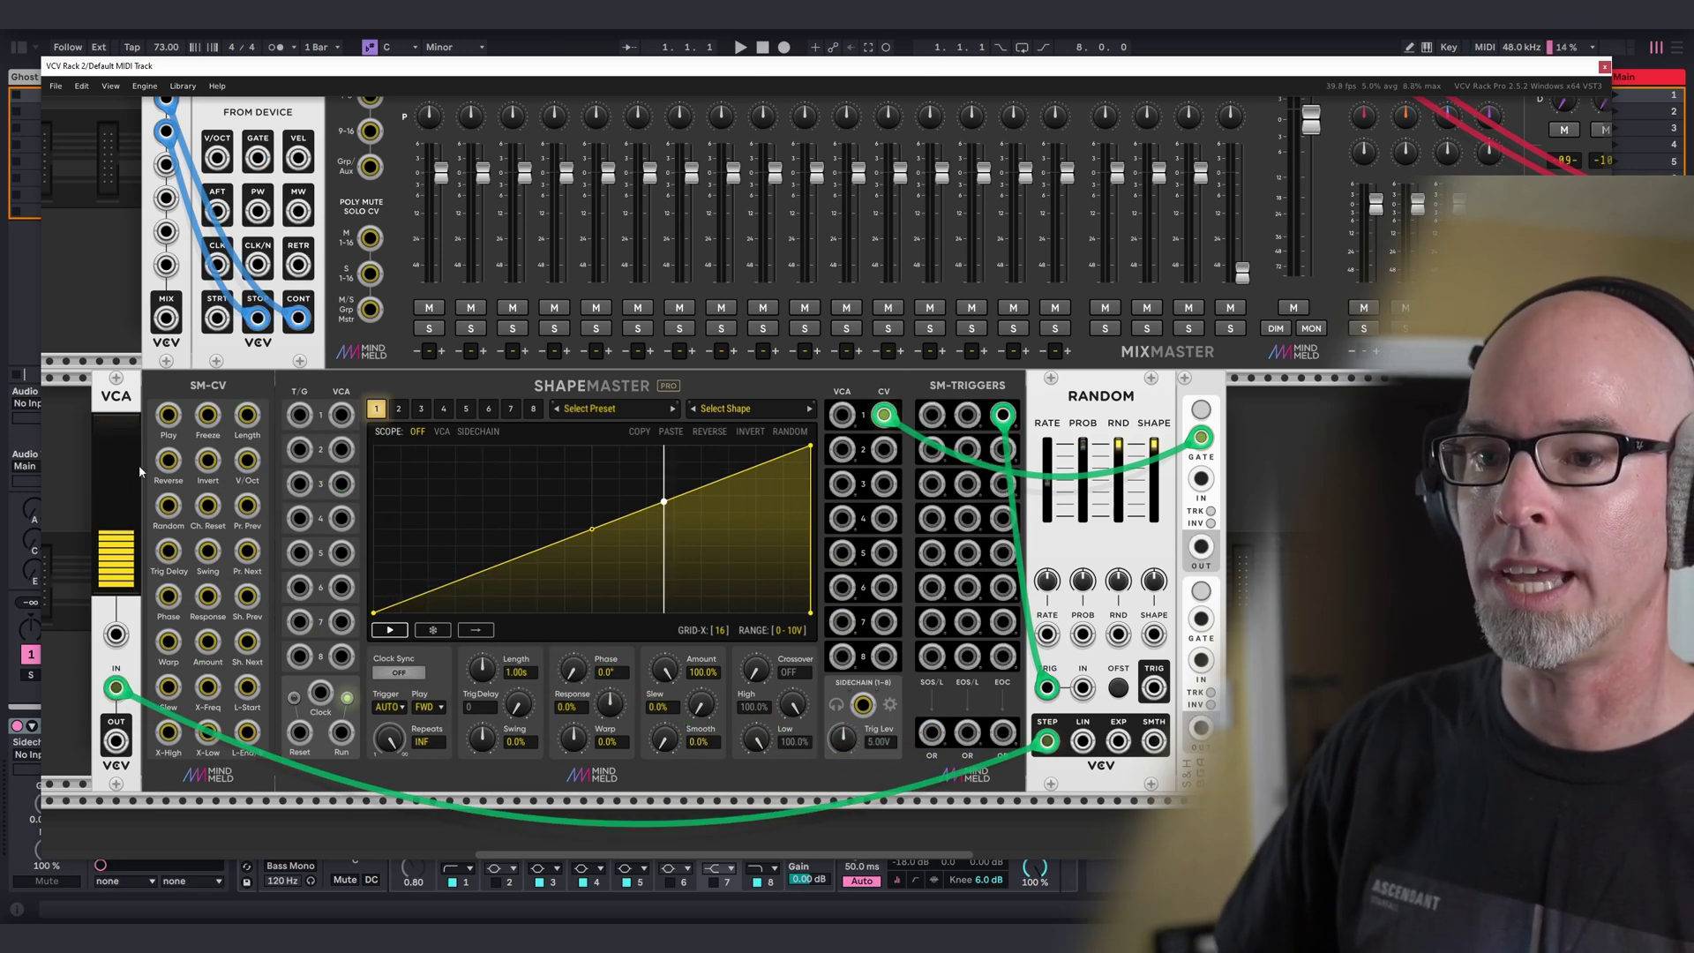
drag(118, 738, 248, 414)
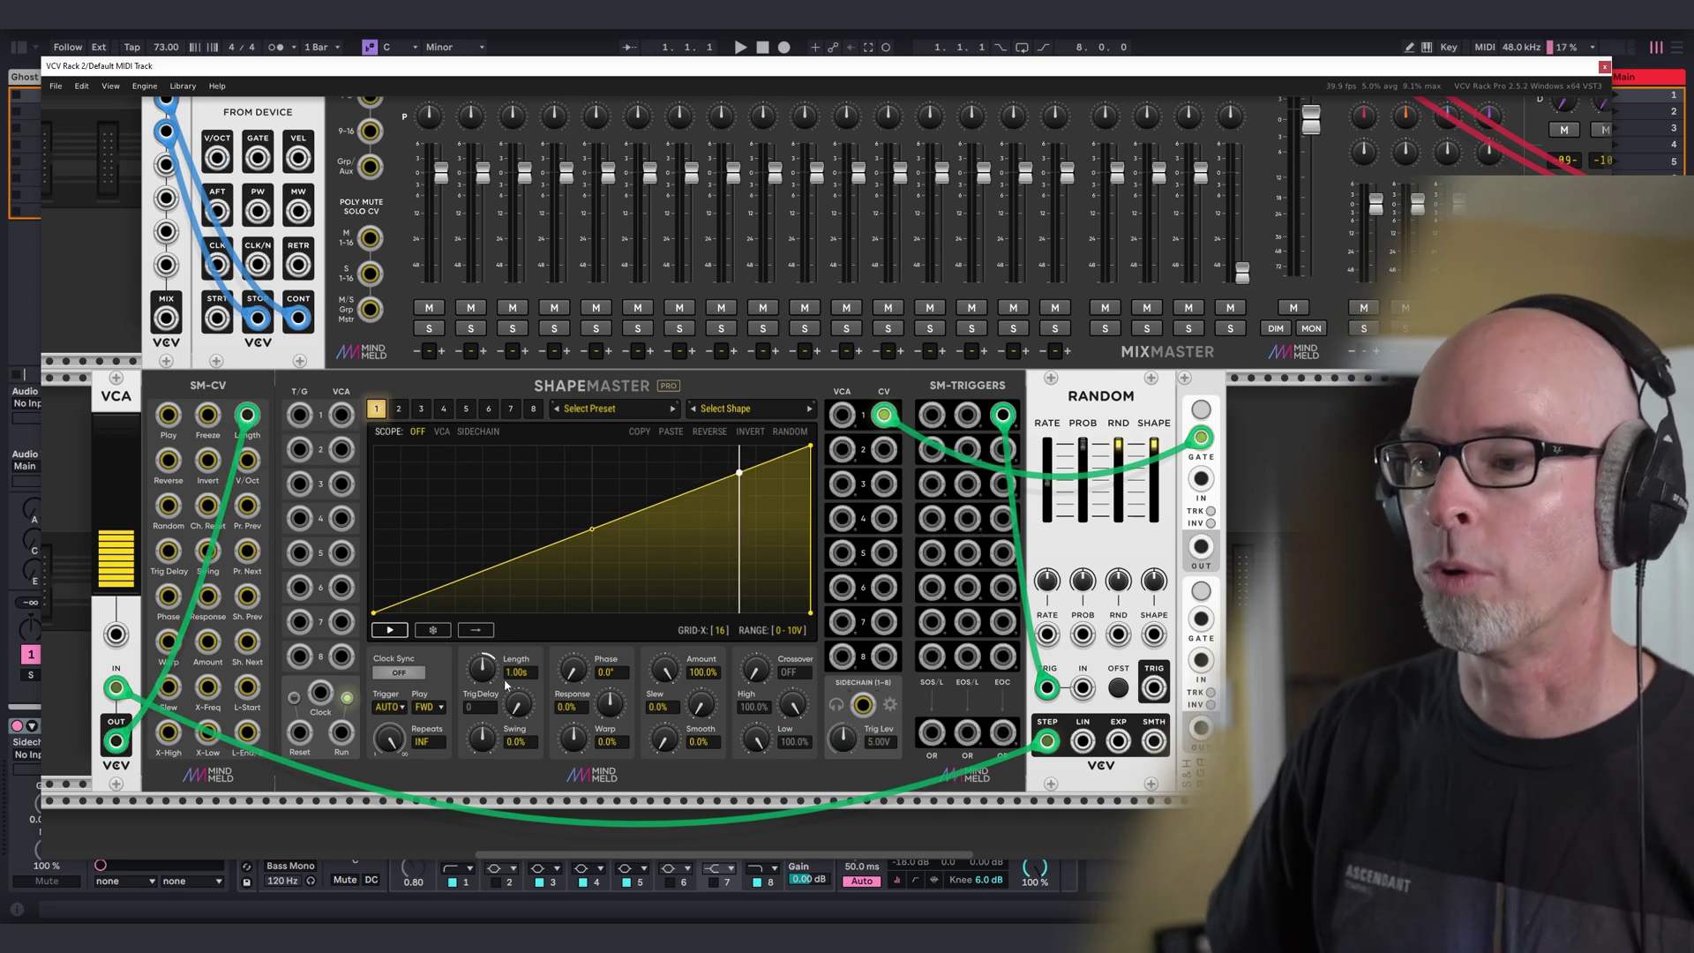
drag(495, 675, 495, 724)
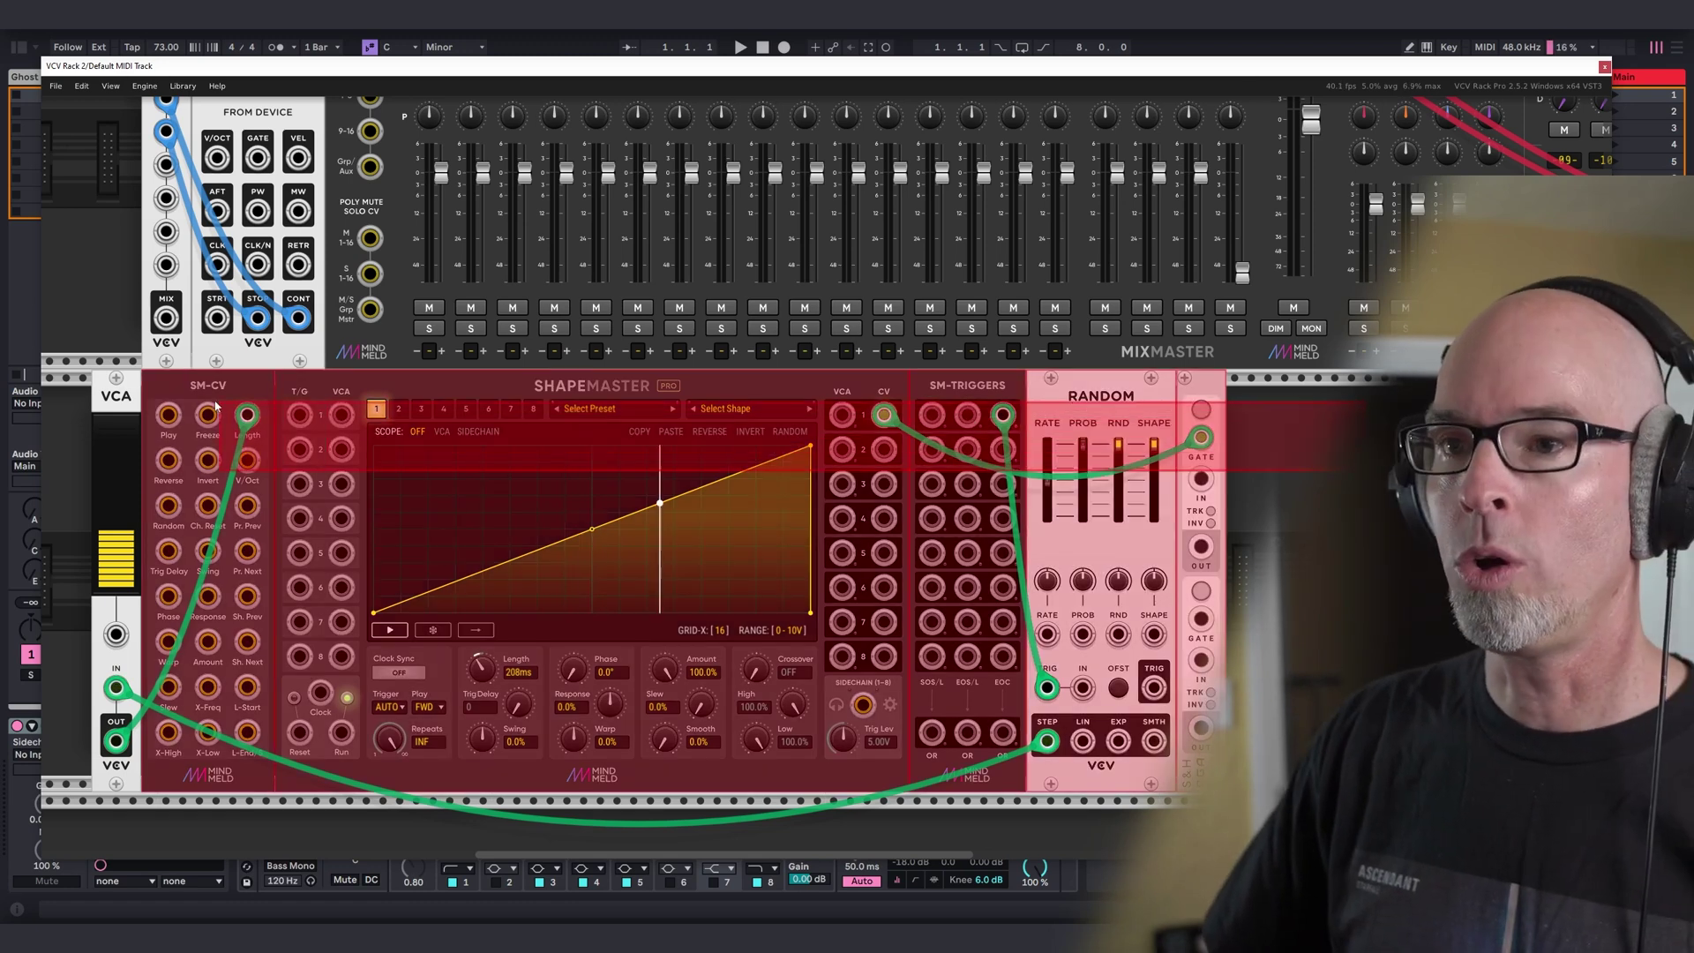
Shift the selected modules from SM-CV through S&H left along their row as one group.
drag(964, 397, 680, 403)
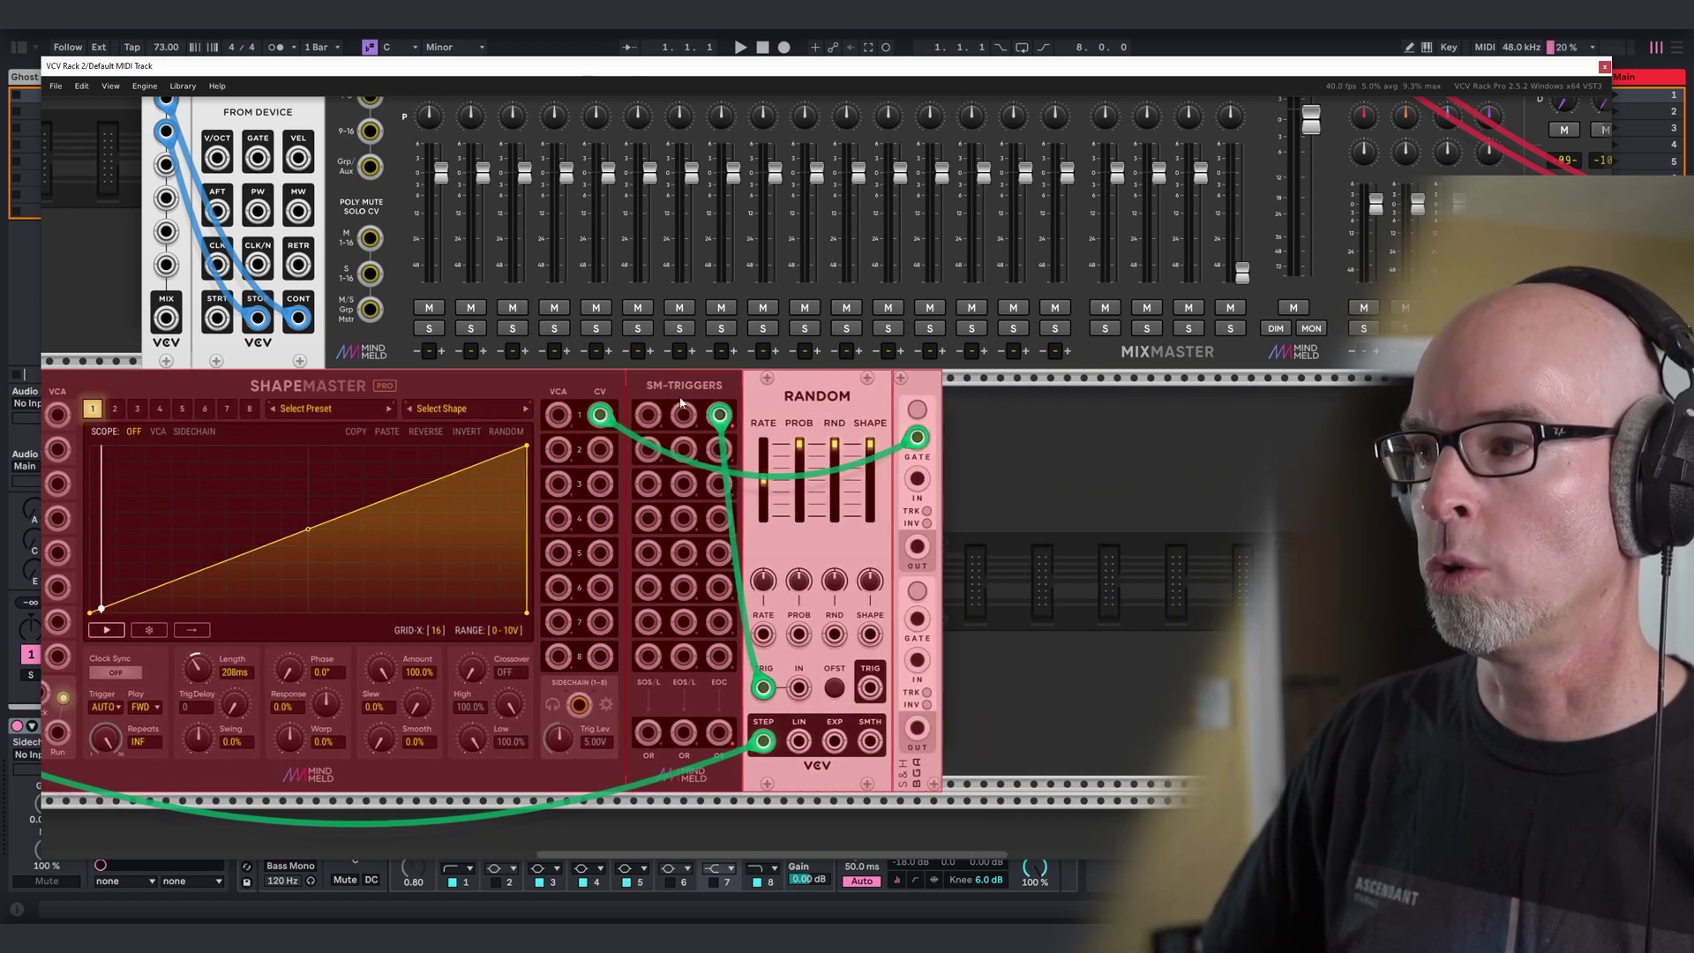
click(1073, 442)
Add a Scope module directly right of S&H and patch the first S&H output to the Scope's input 1.
mouse_move(1206, 462)
mouse_down()
mouse_move(1021, 424)
mouse_move(1107, 455)
mouse_move(718, 415)
mouse_up()
right_click(718, 416)
text(sc)
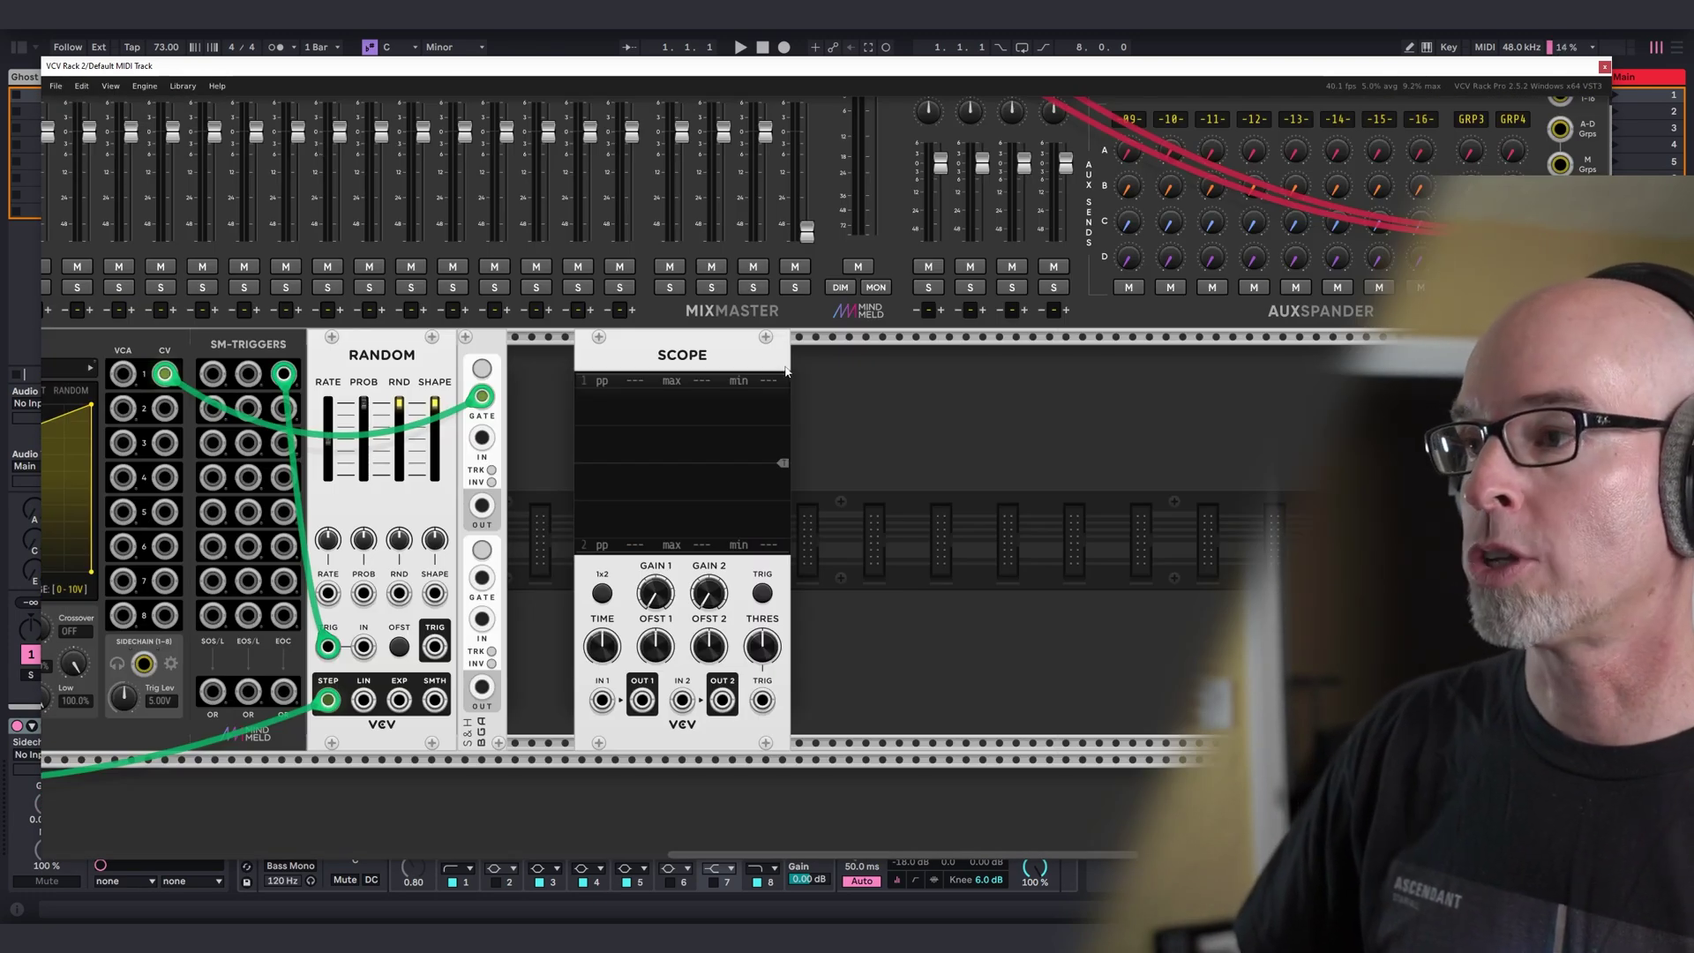
drag(786, 370, 669, 363)
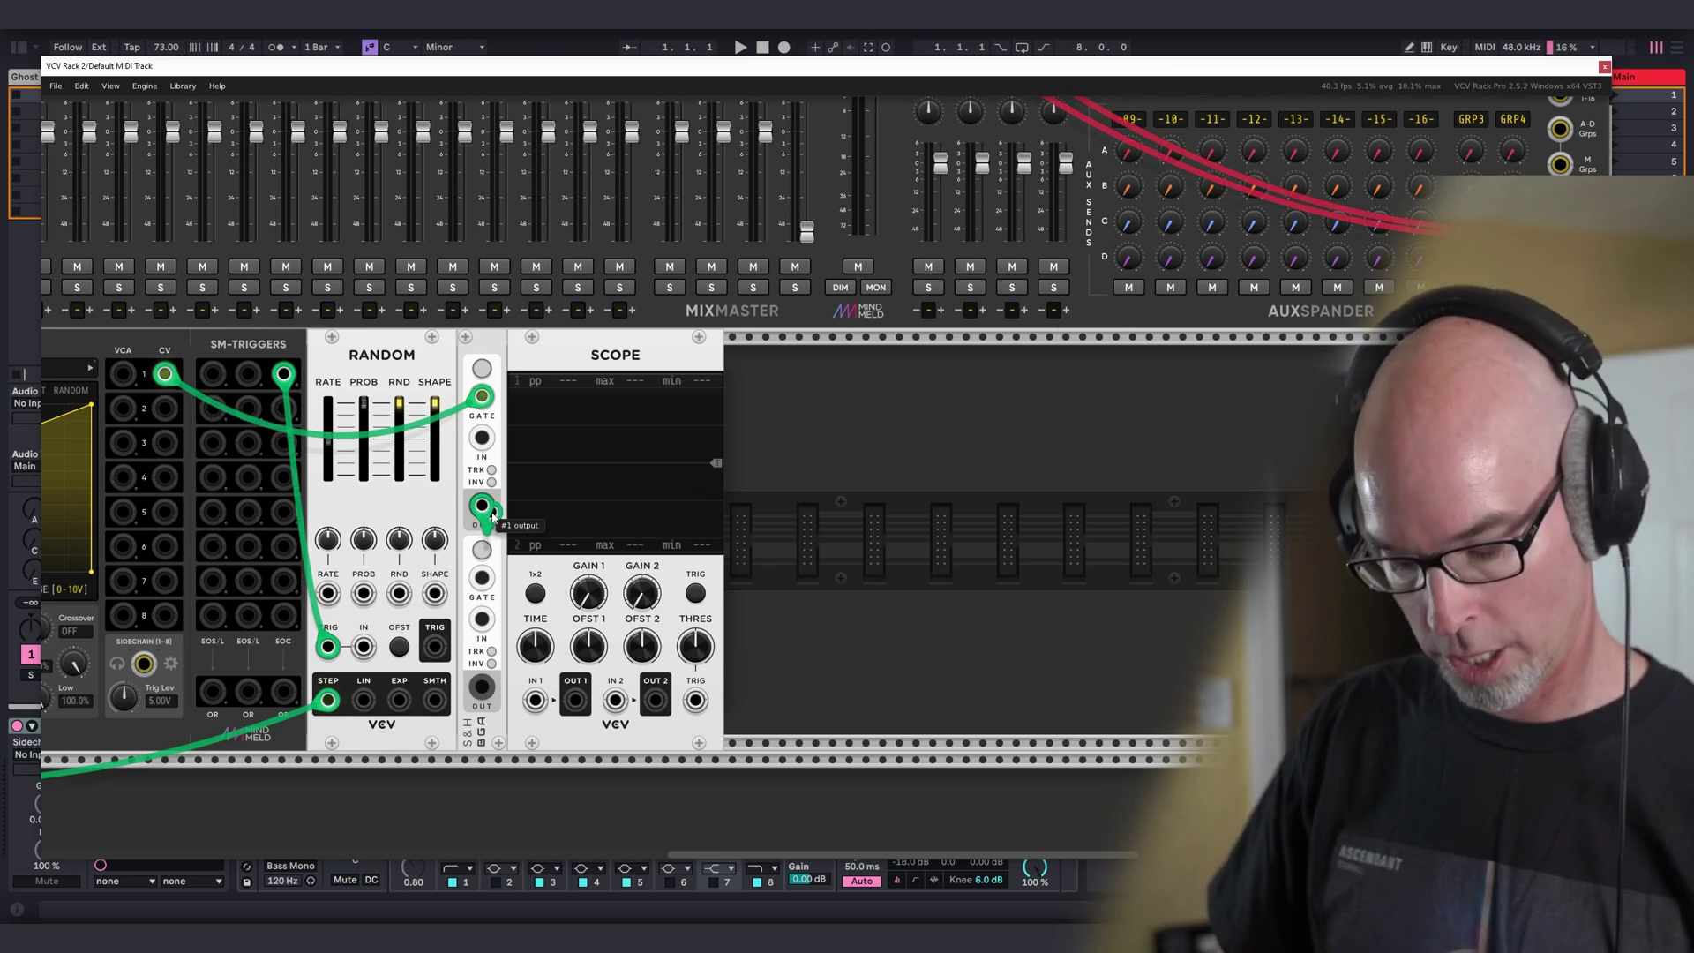
drag(483, 510, 535, 700)
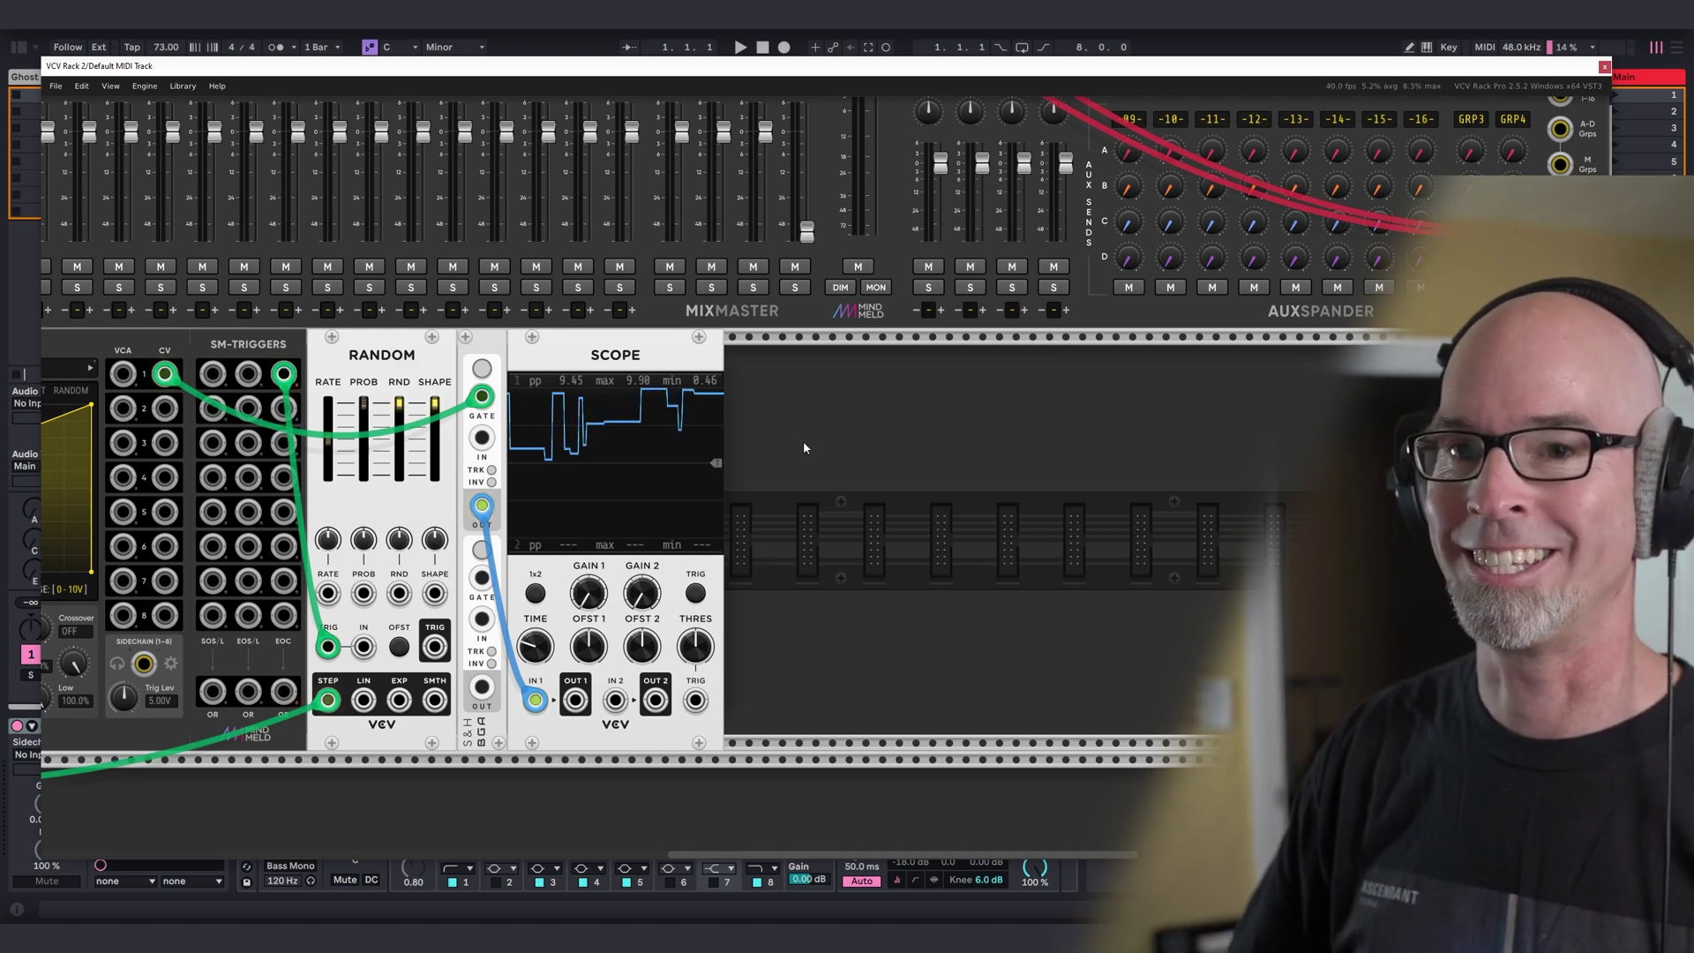
Add a VCV VCA directly right of the Scope and move the S&H cable from the Scope's input 1 to the VCA's input.
right_click(842, 413)
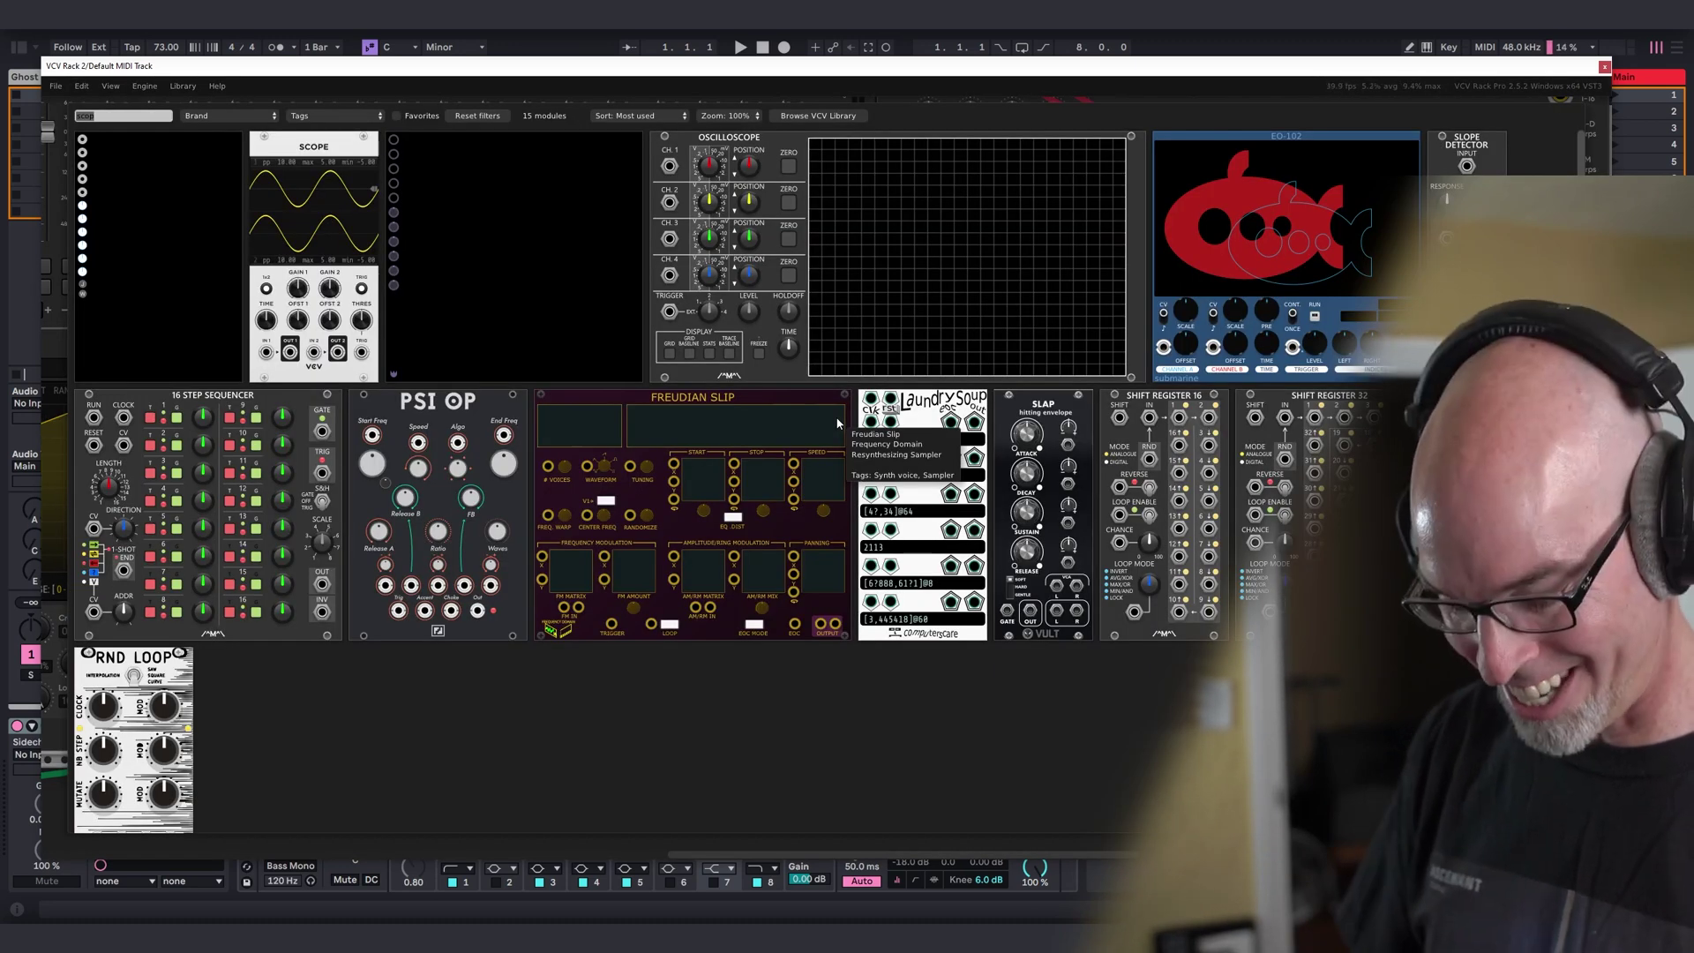
key(BackSpace)
scroll(838, 415, down, 5)
key(Escape)
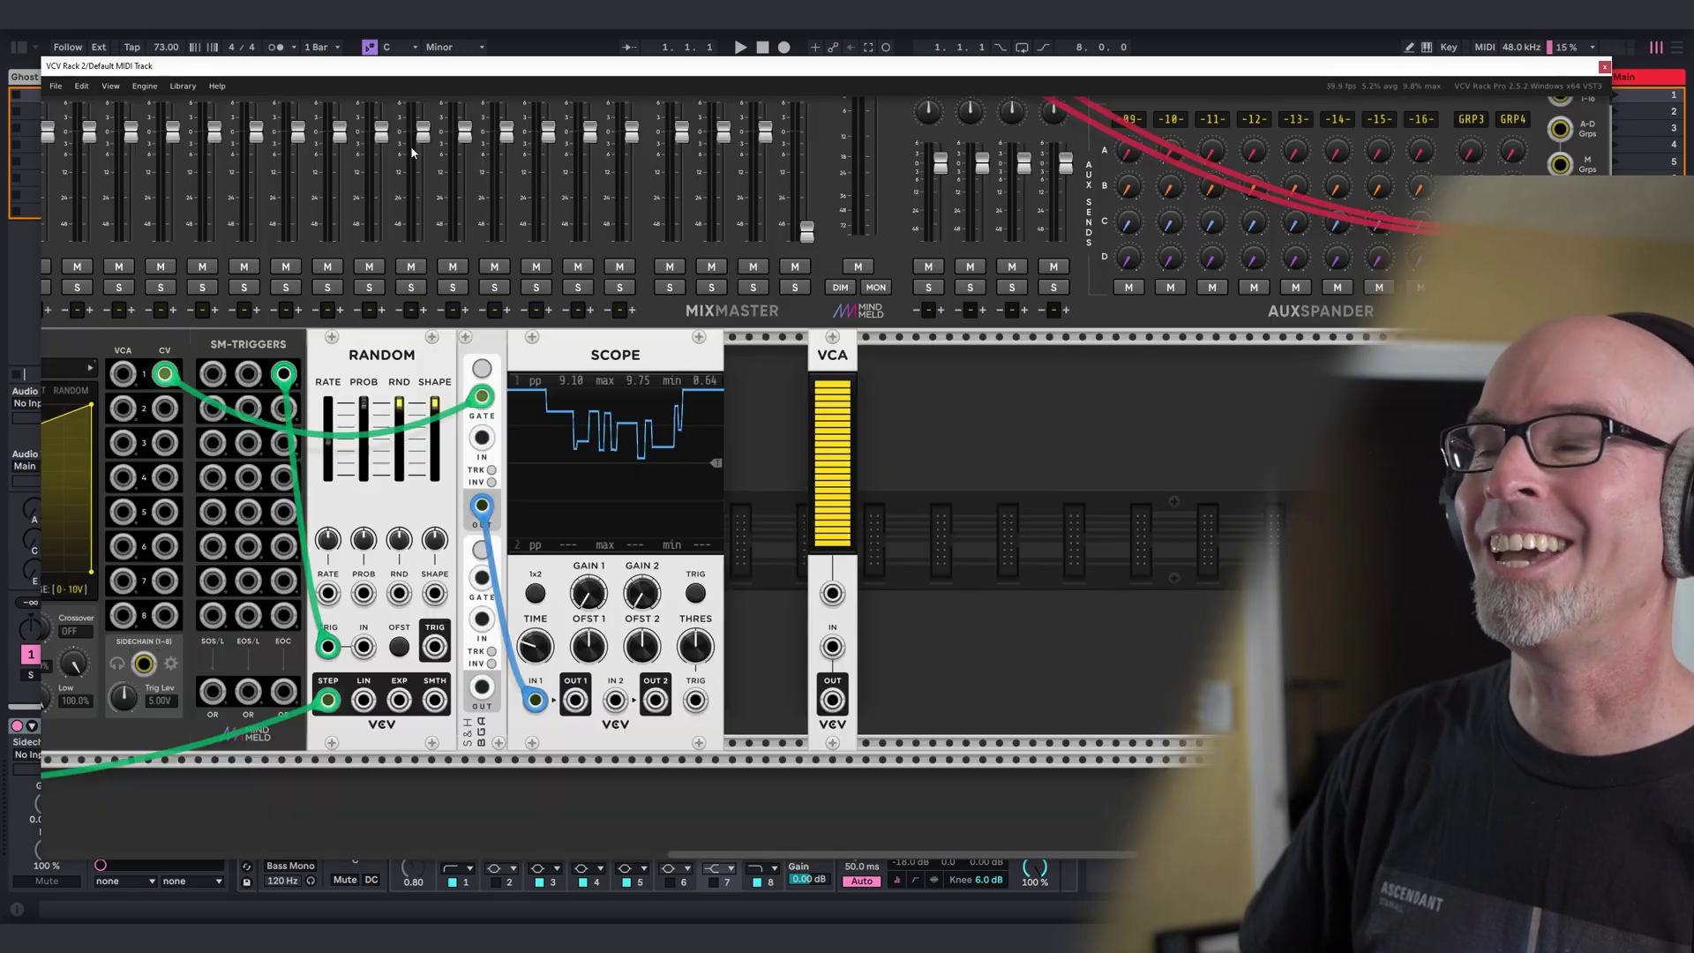
drag(832, 357, 749, 357)
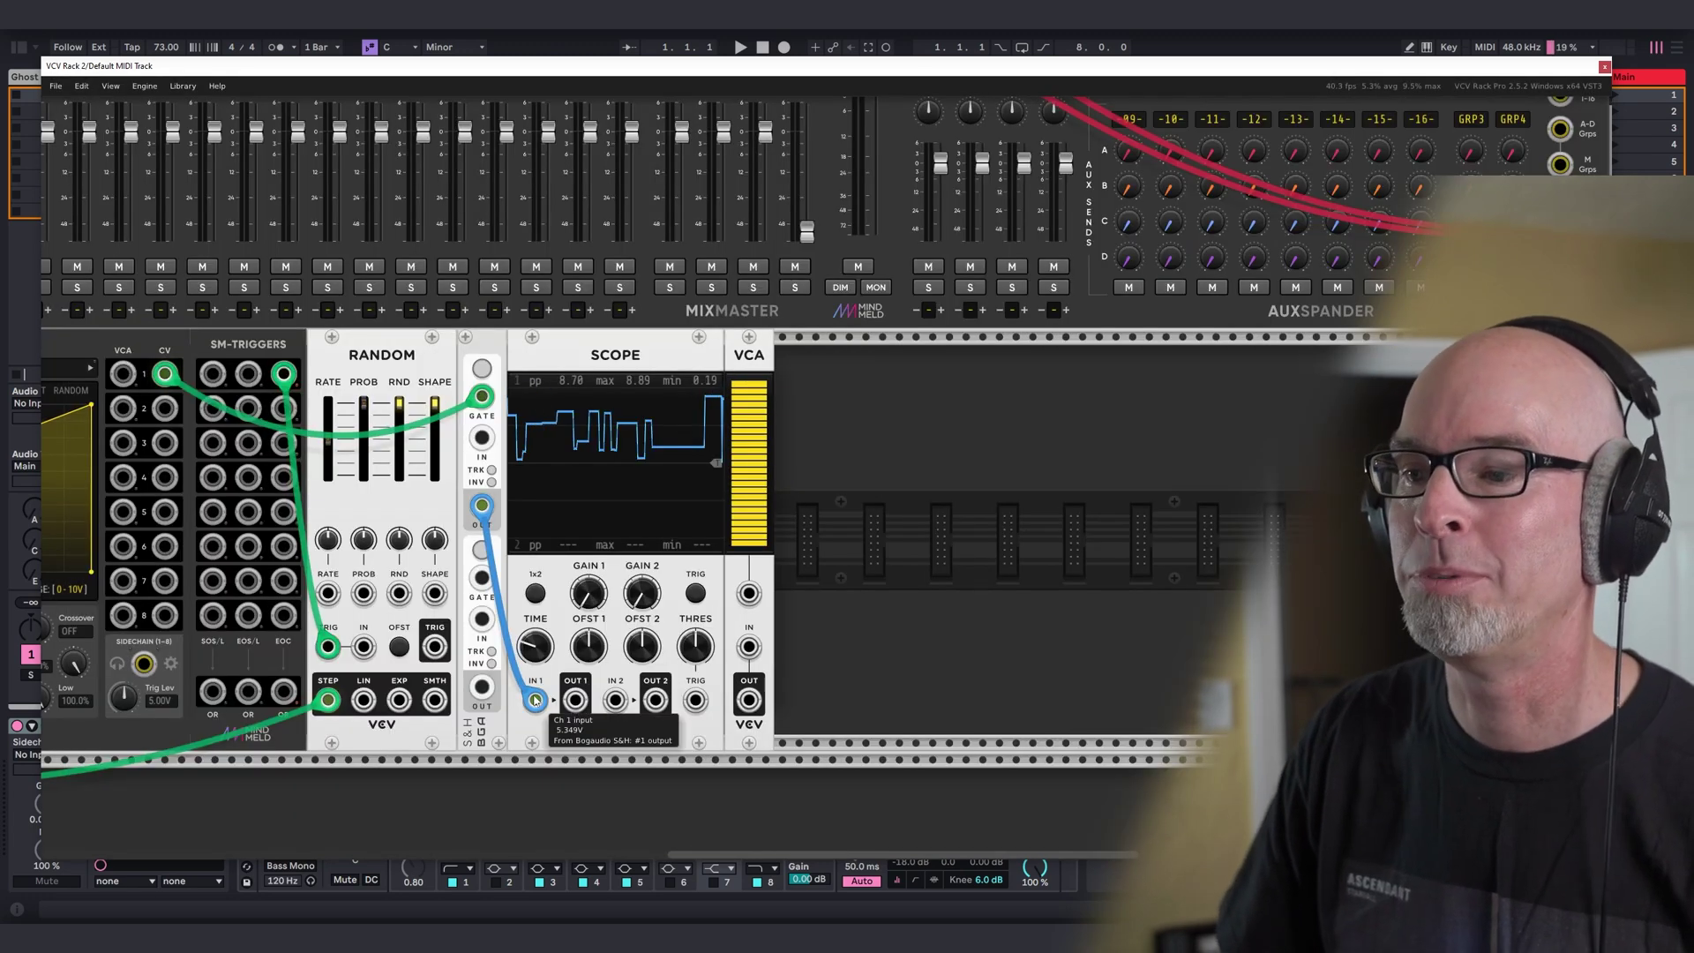
drag(535, 700, 706, 672)
Add the Quantum quantizer directly right of the VCA and feed the VCA's output into its In at a reduced level.
right_click(871, 482)
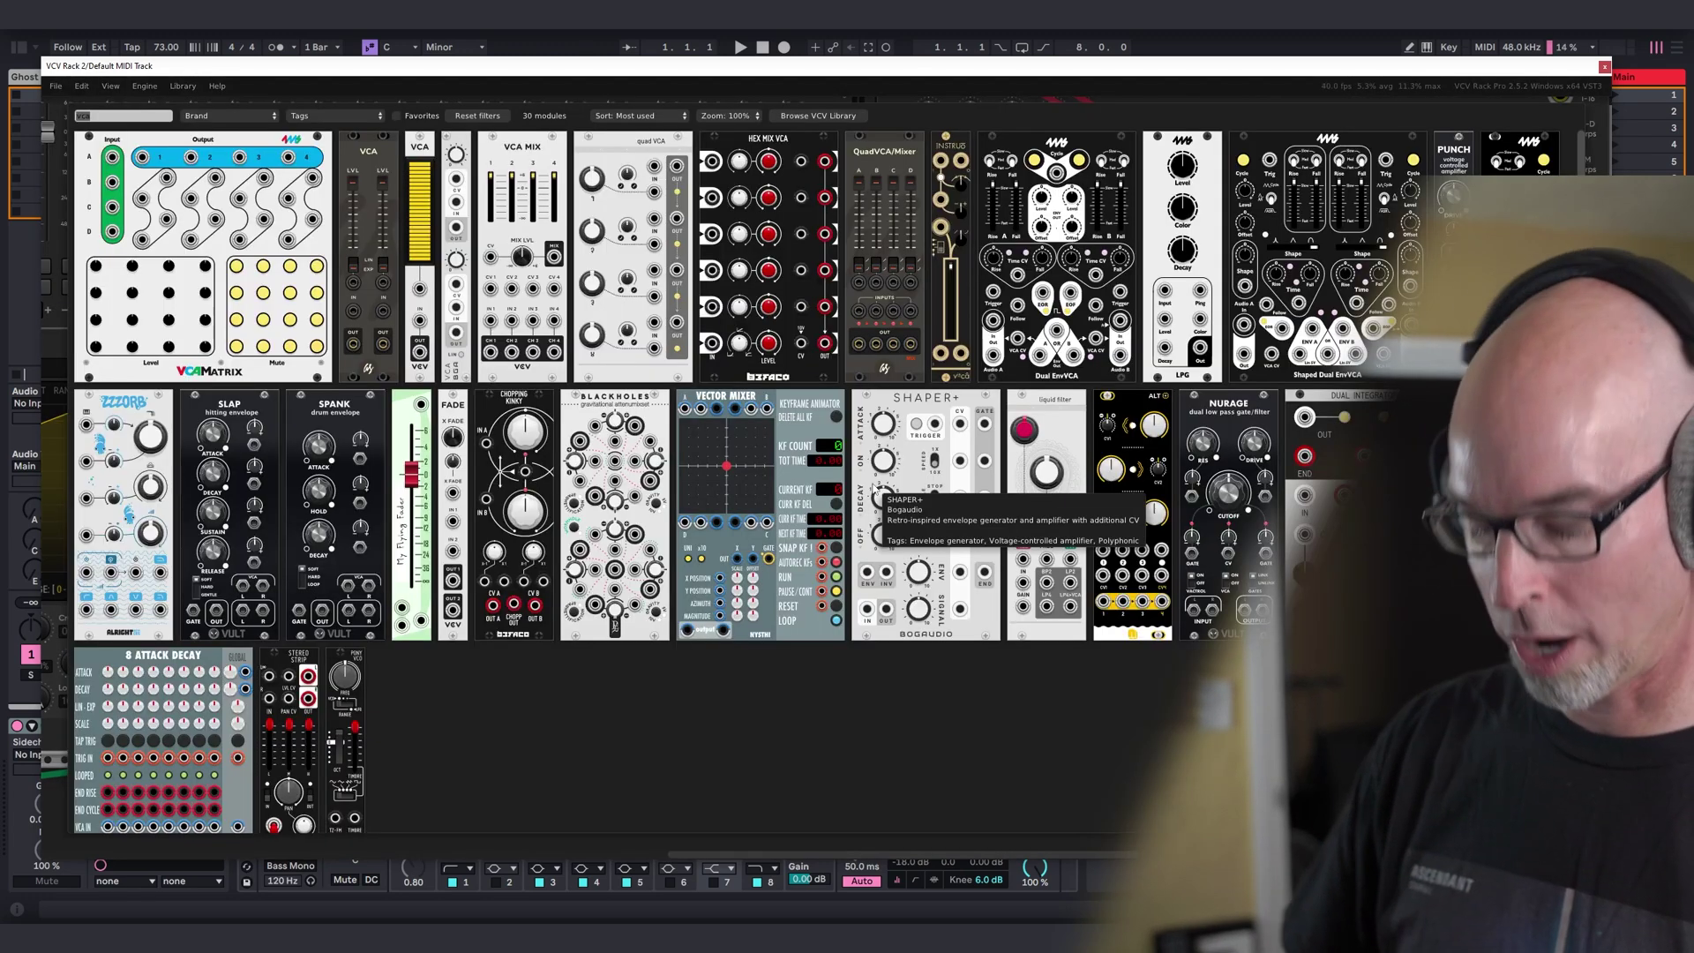
text(quant)
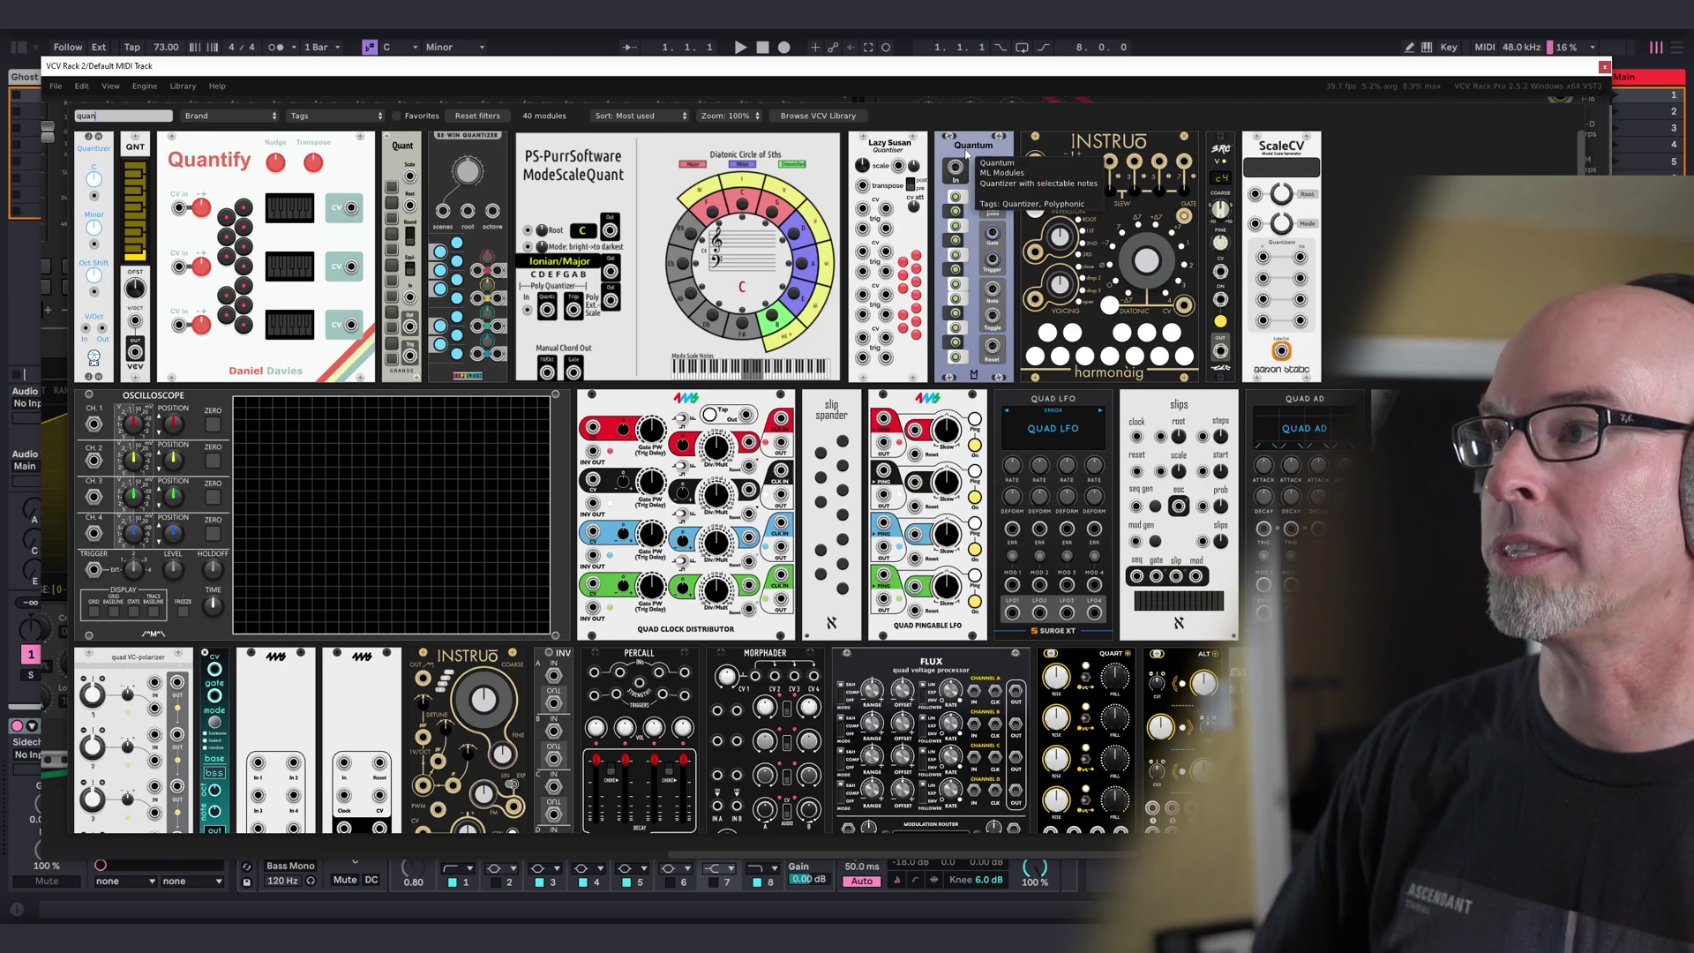
click(959, 203)
drag(844, 455, 810, 455)
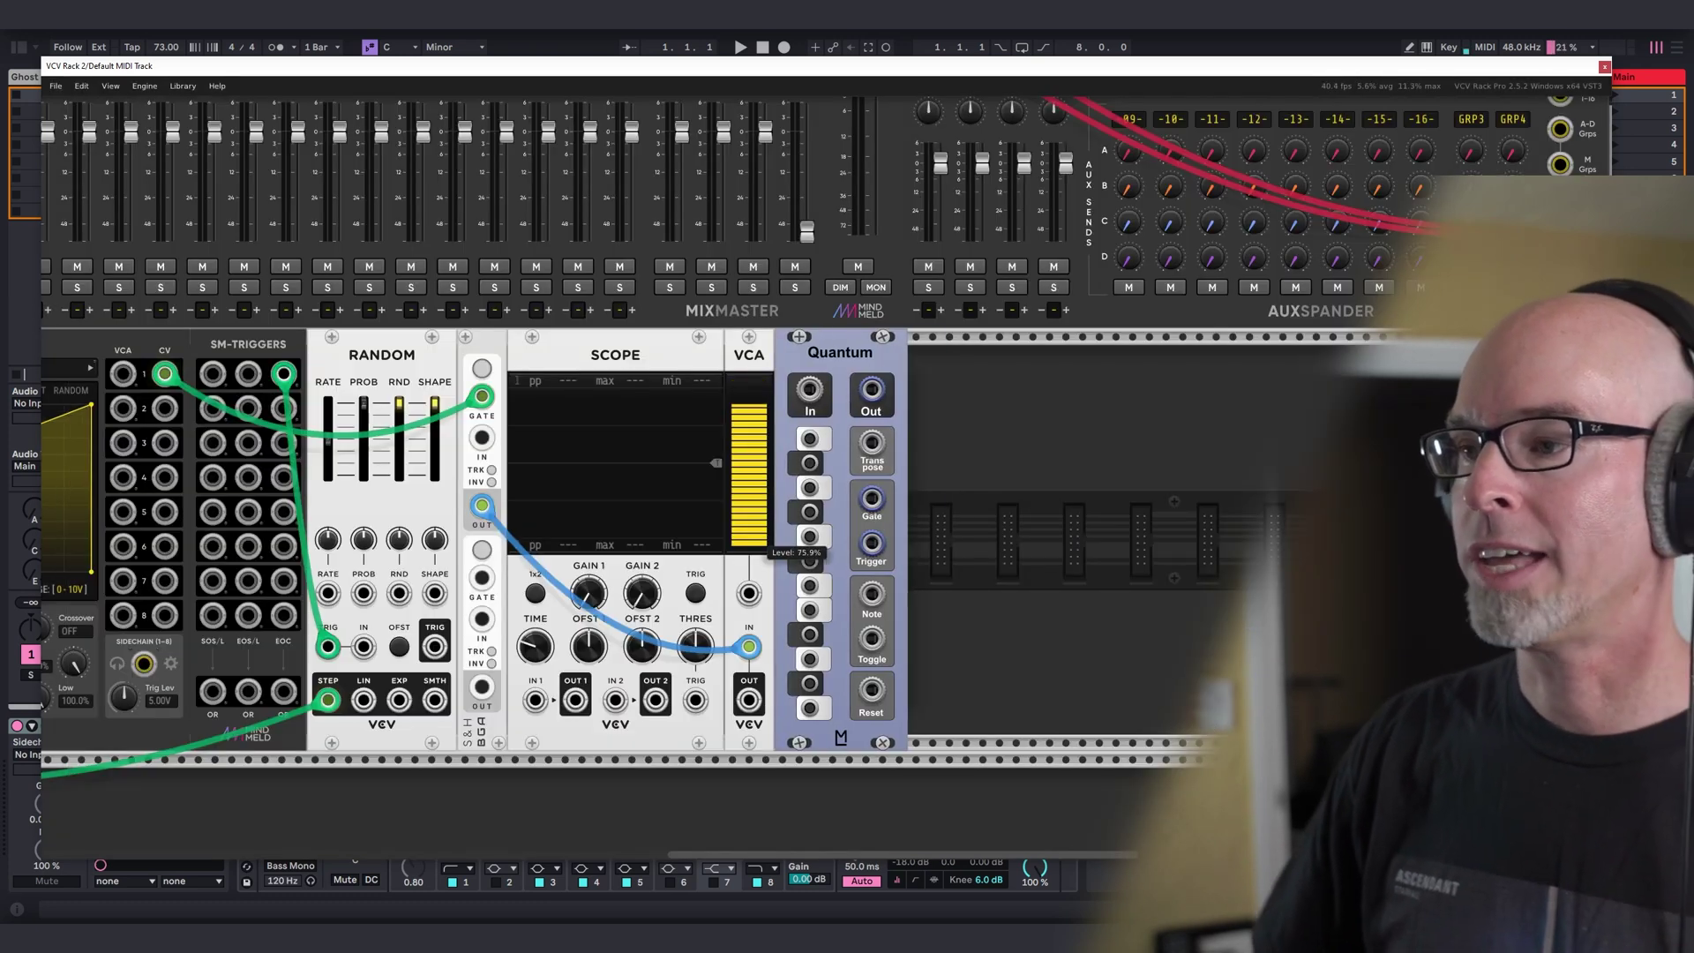
drag(758, 529, 759, 540)
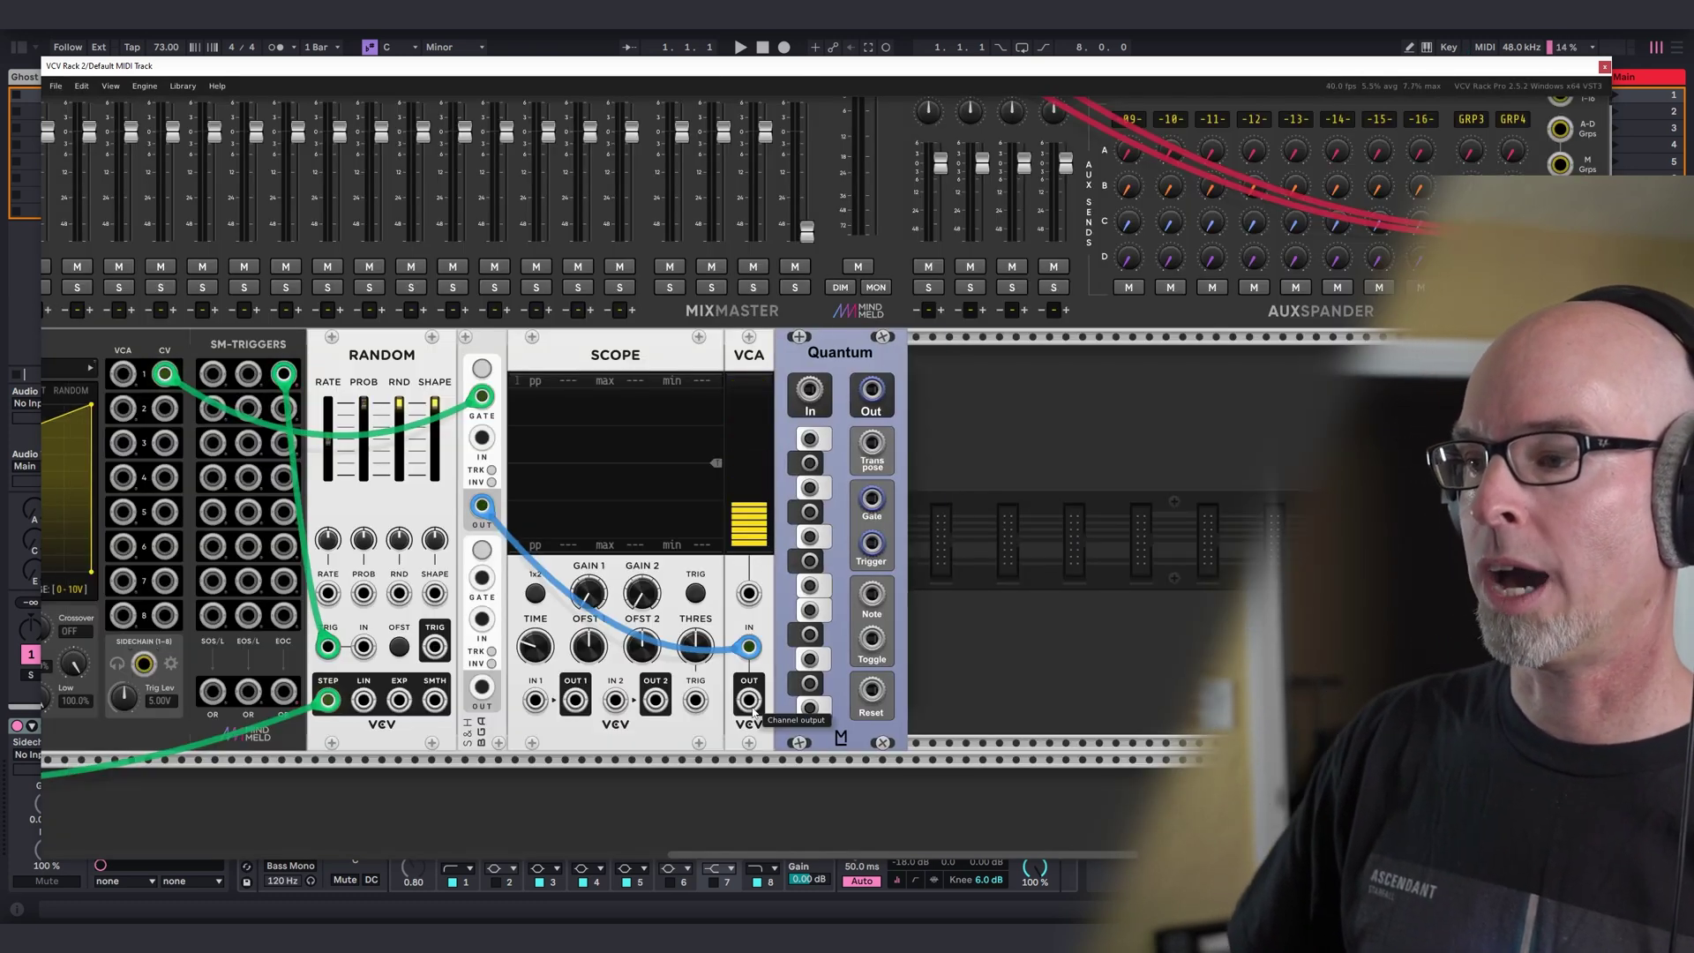
drag(748, 699, 809, 388)
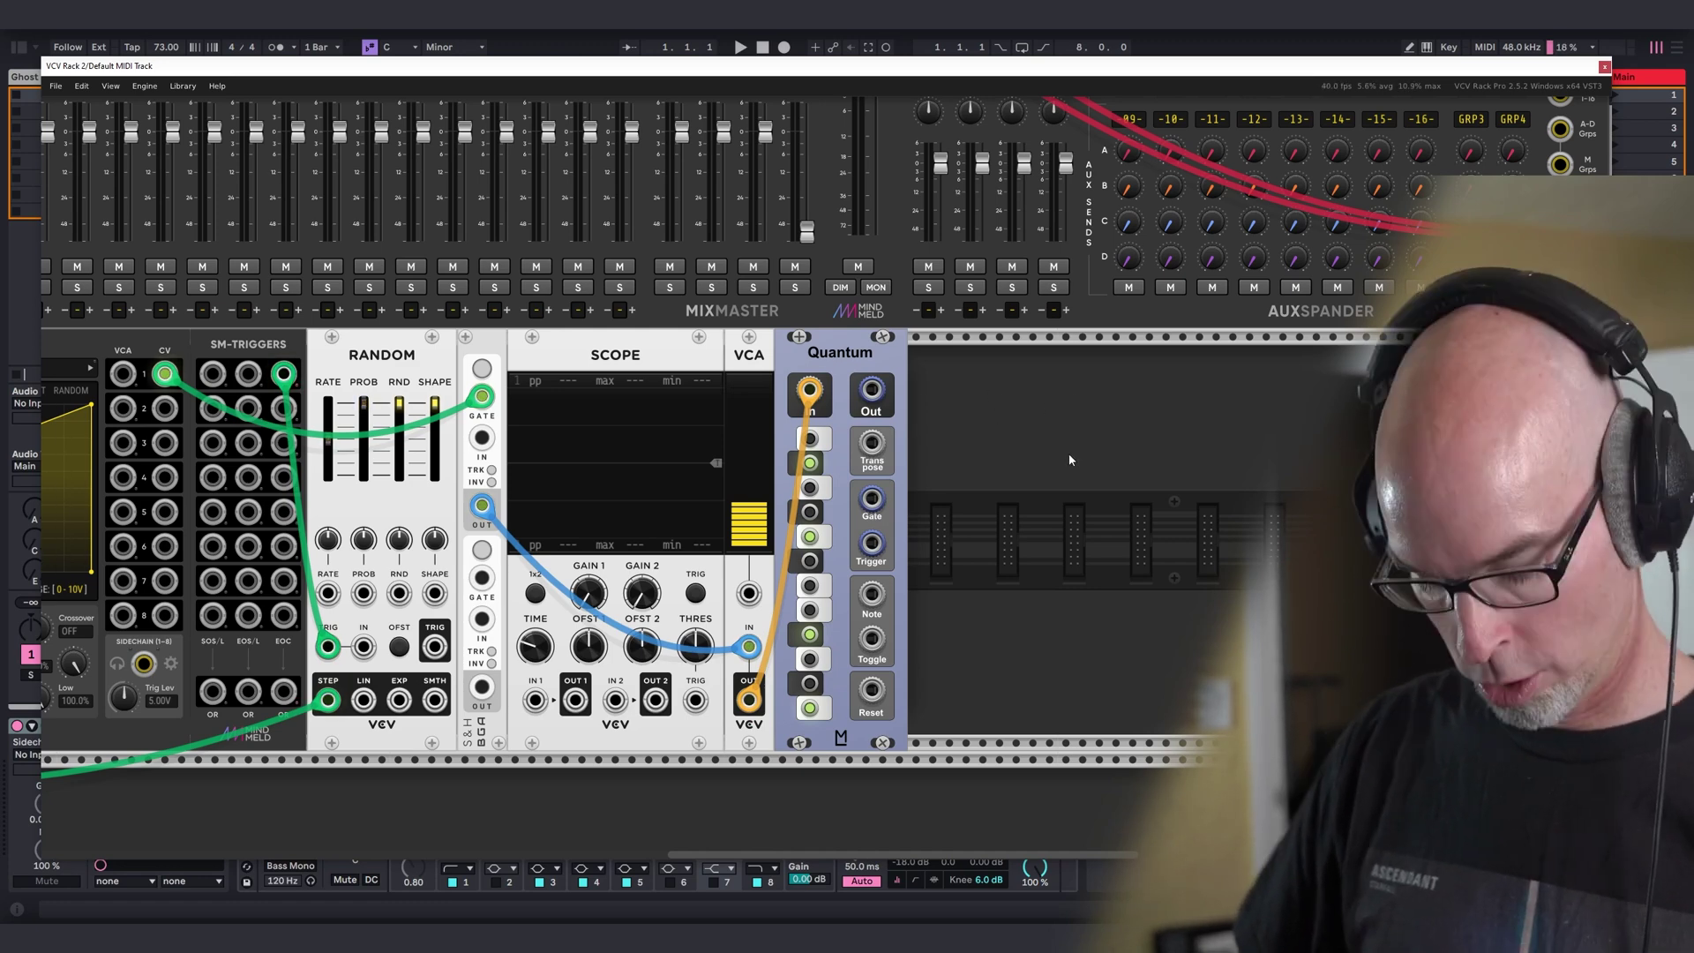
Add the Geodesics Dark Energy oscillator directly right of Quantum.
key(Return)
text(dark)
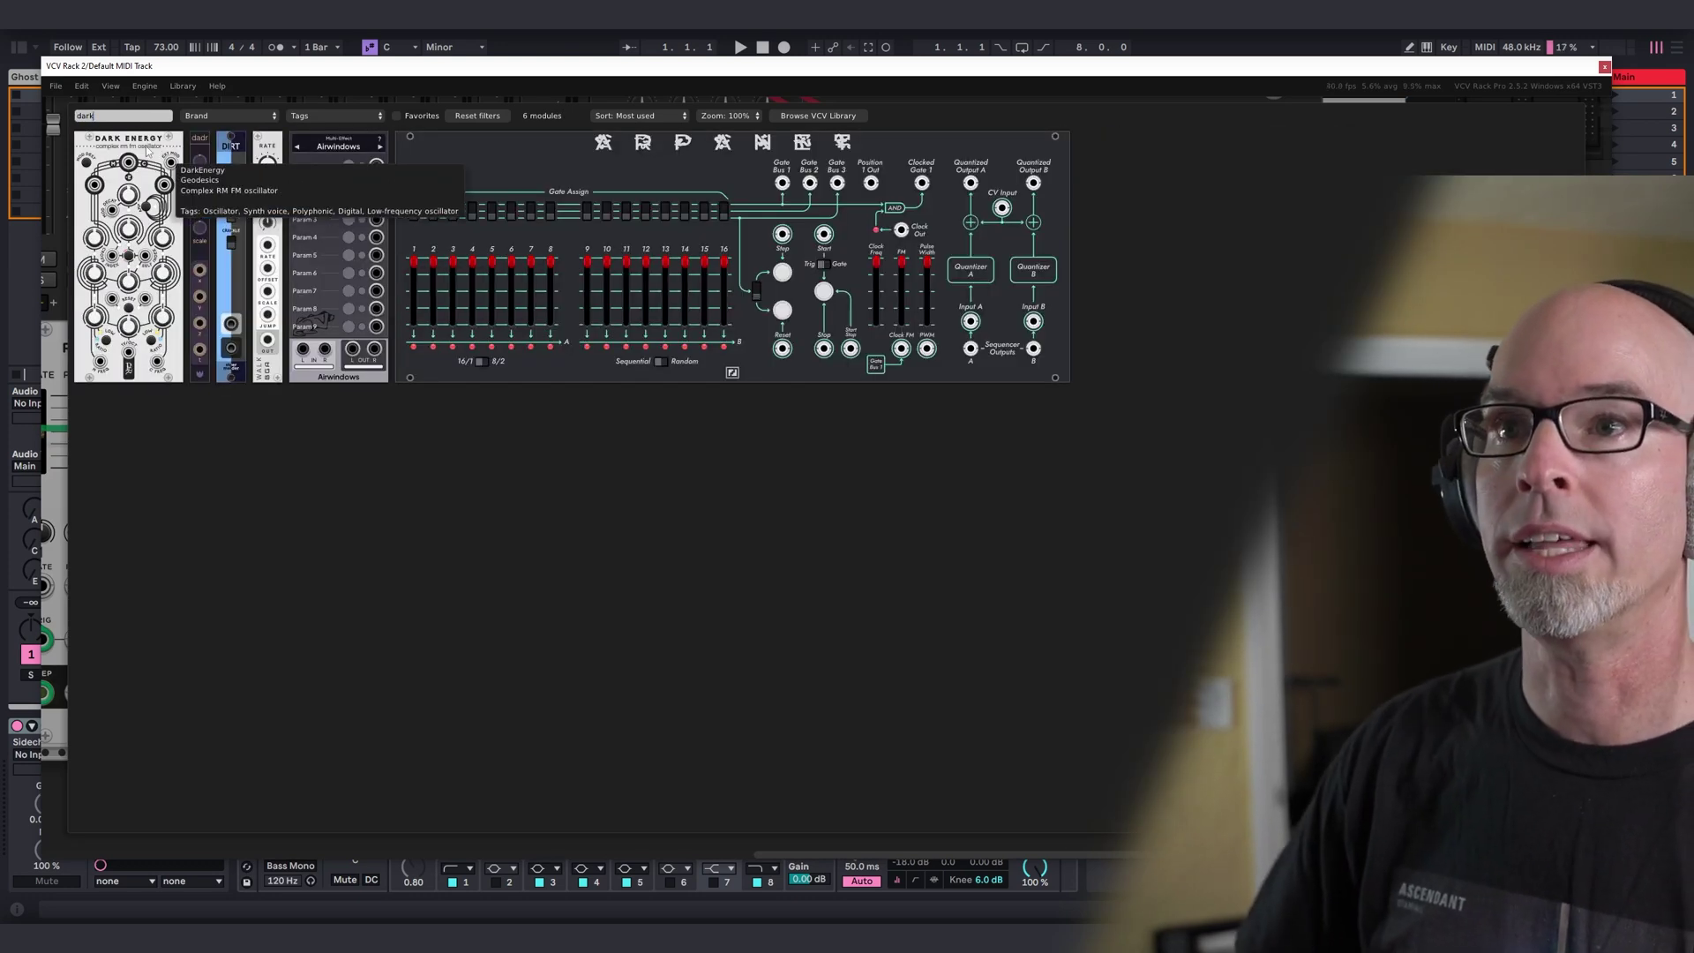
click(147, 151)
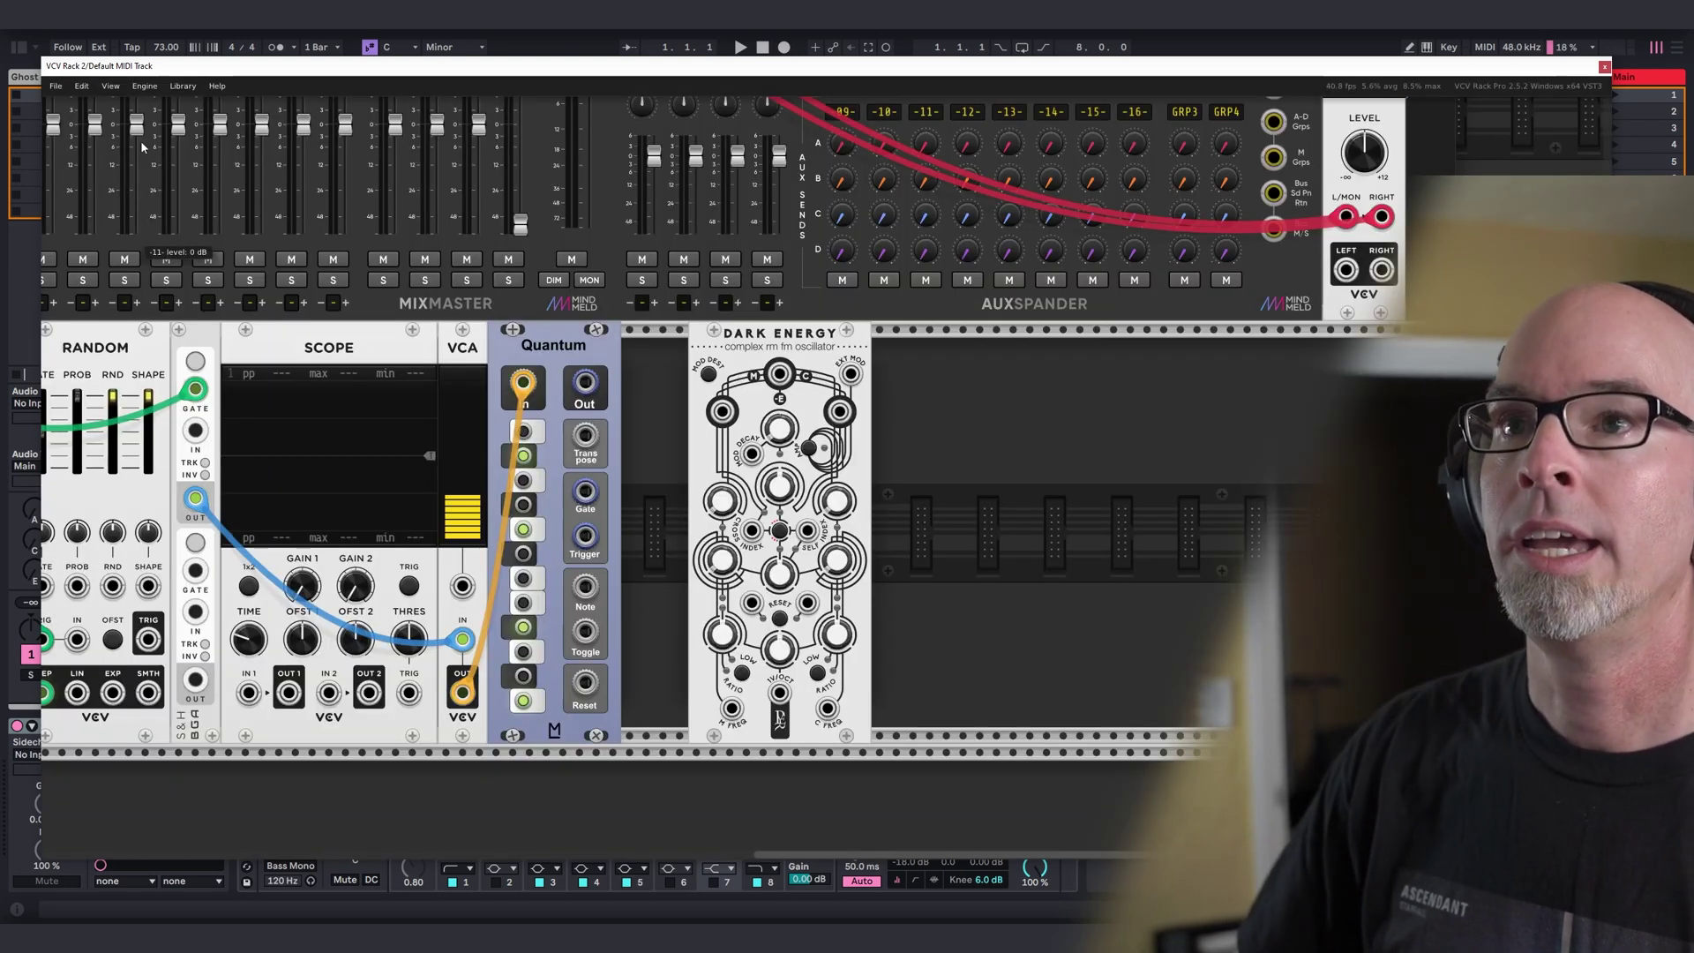
drag(838, 369, 773, 553)
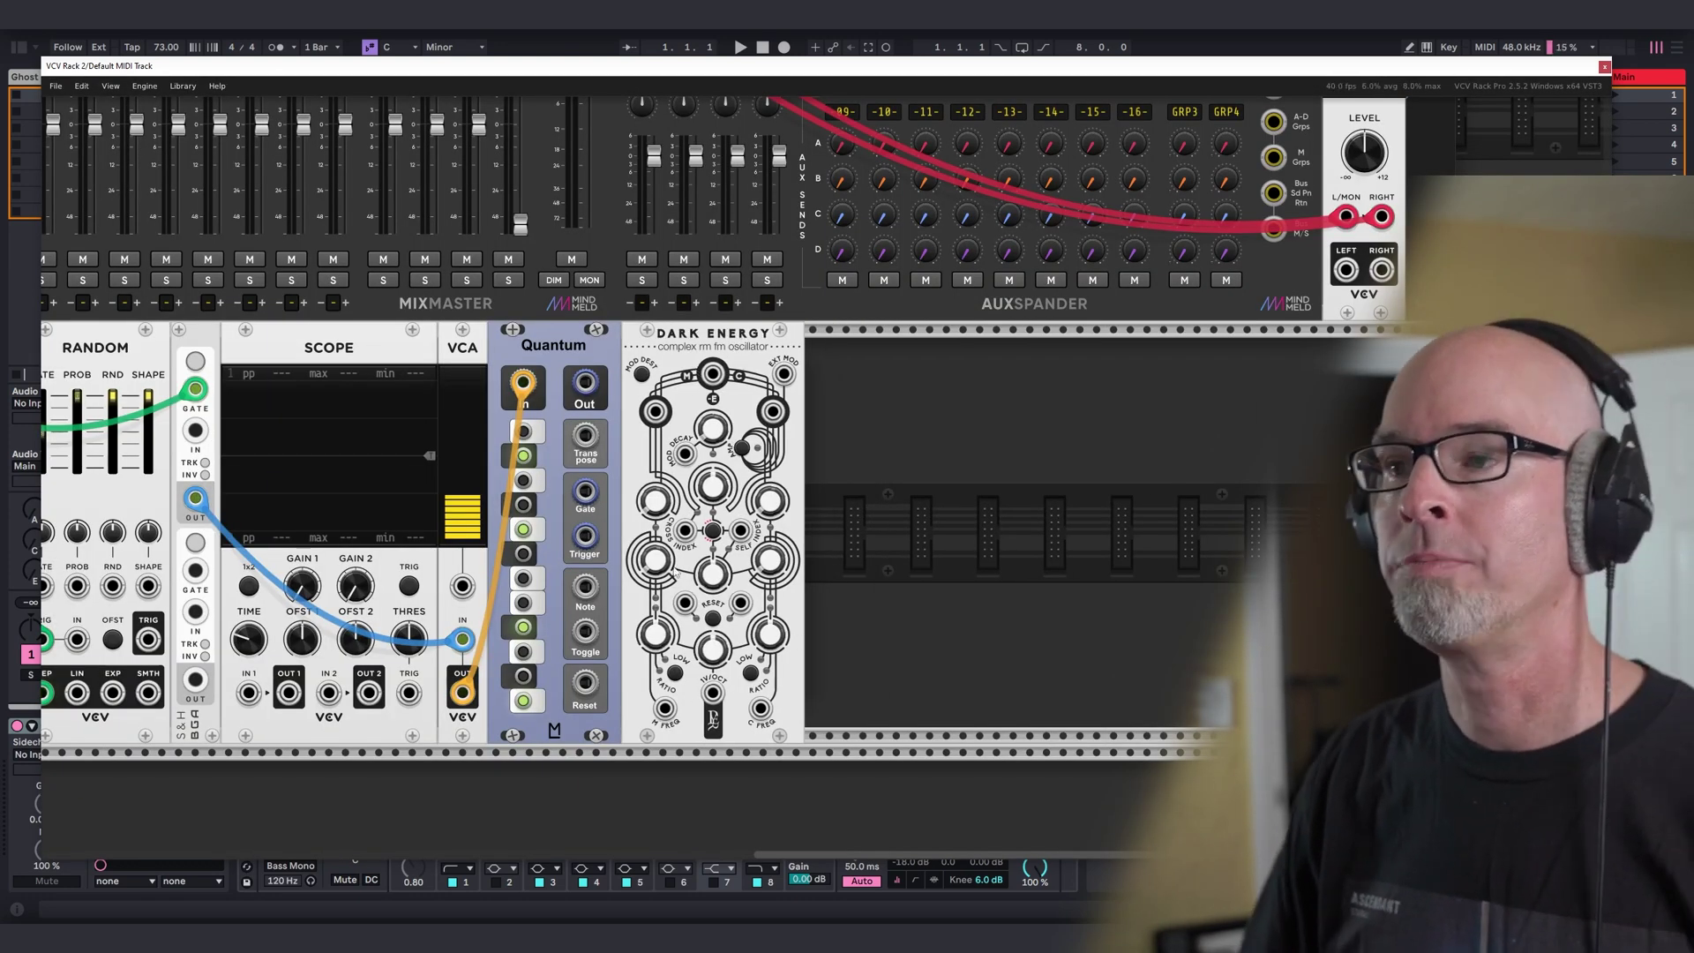
Patch Quantum's Out to Dark Energy's V/Oct input and Dark Energy's Energy output to MixMaster channel 1's left input.
drag(585, 381, 712, 692)
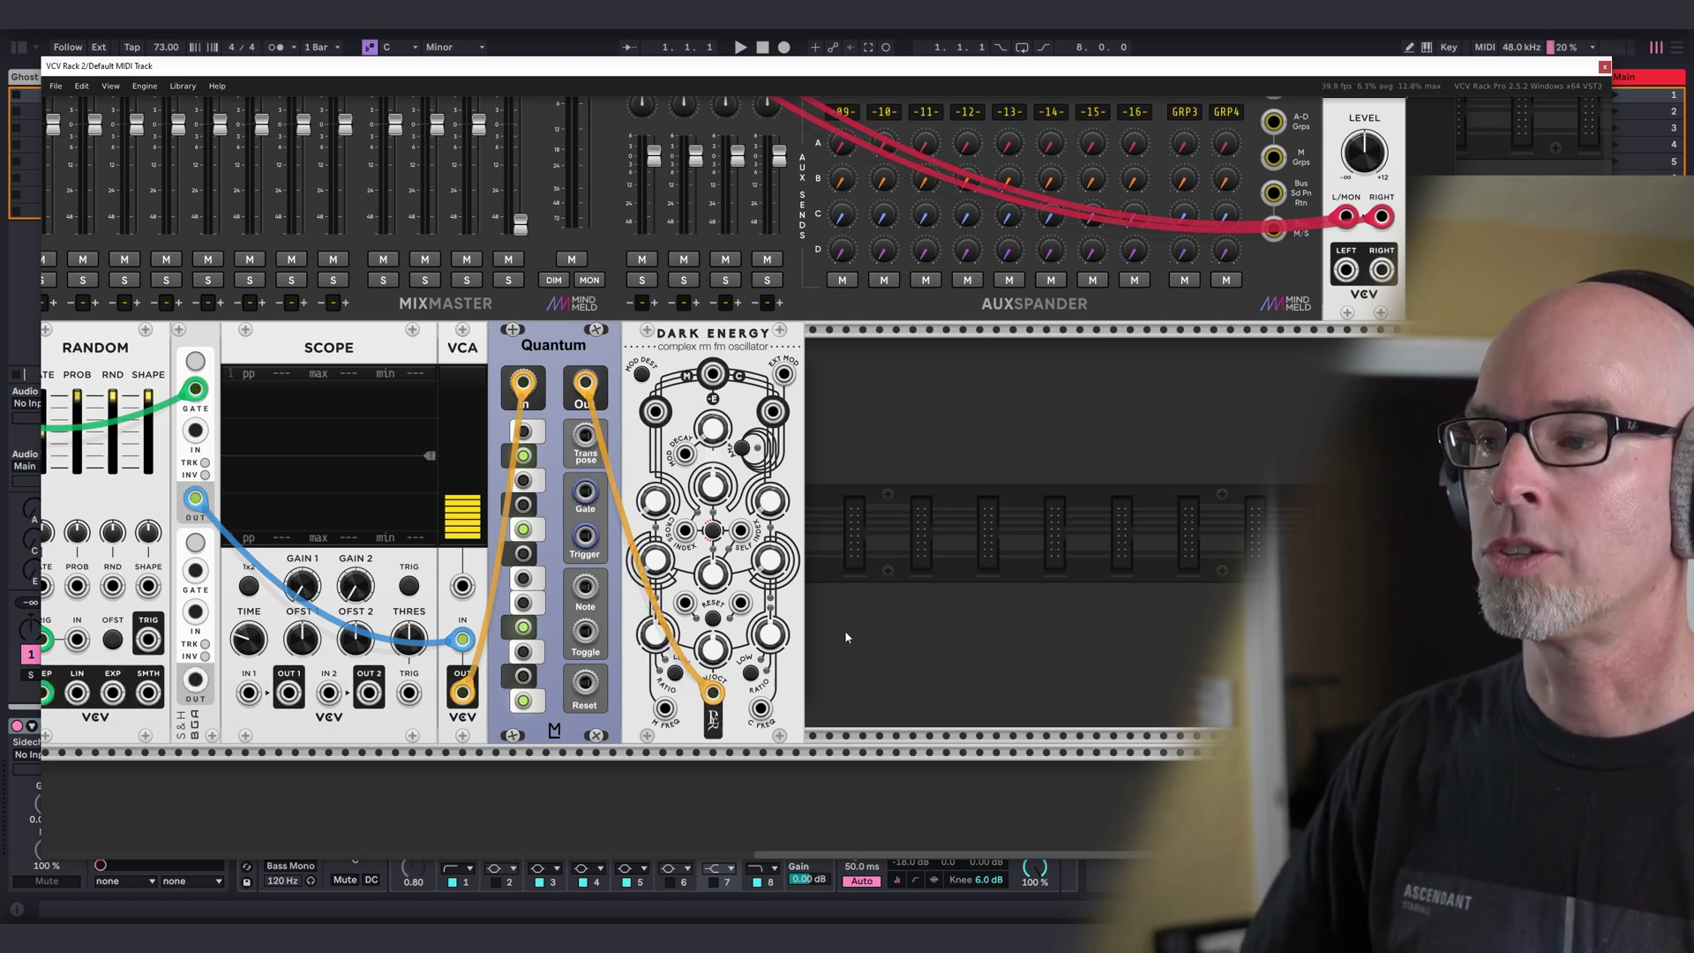
drag(713, 374, 163, 198)
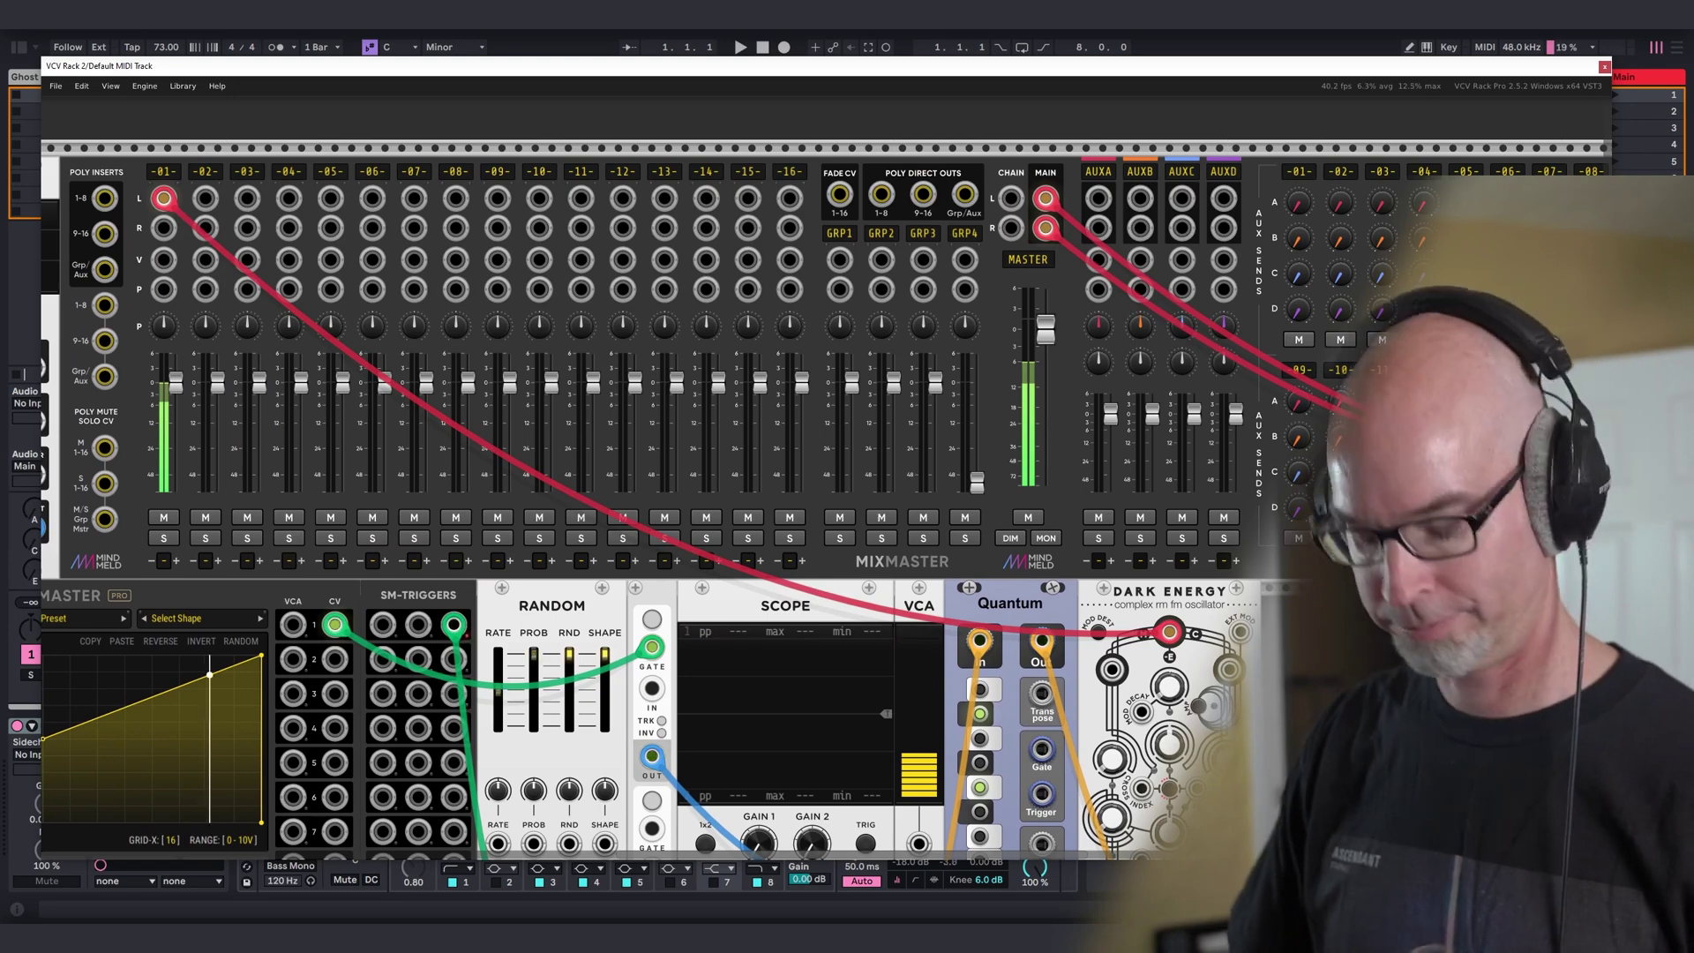
Patch the first S&H output to the Scope's input 1 as well, and set ShapeMaster channel 1's length to 150 ms.
drag(706, 618, 914, 354)
drag(1471, 413, 1339, 383)
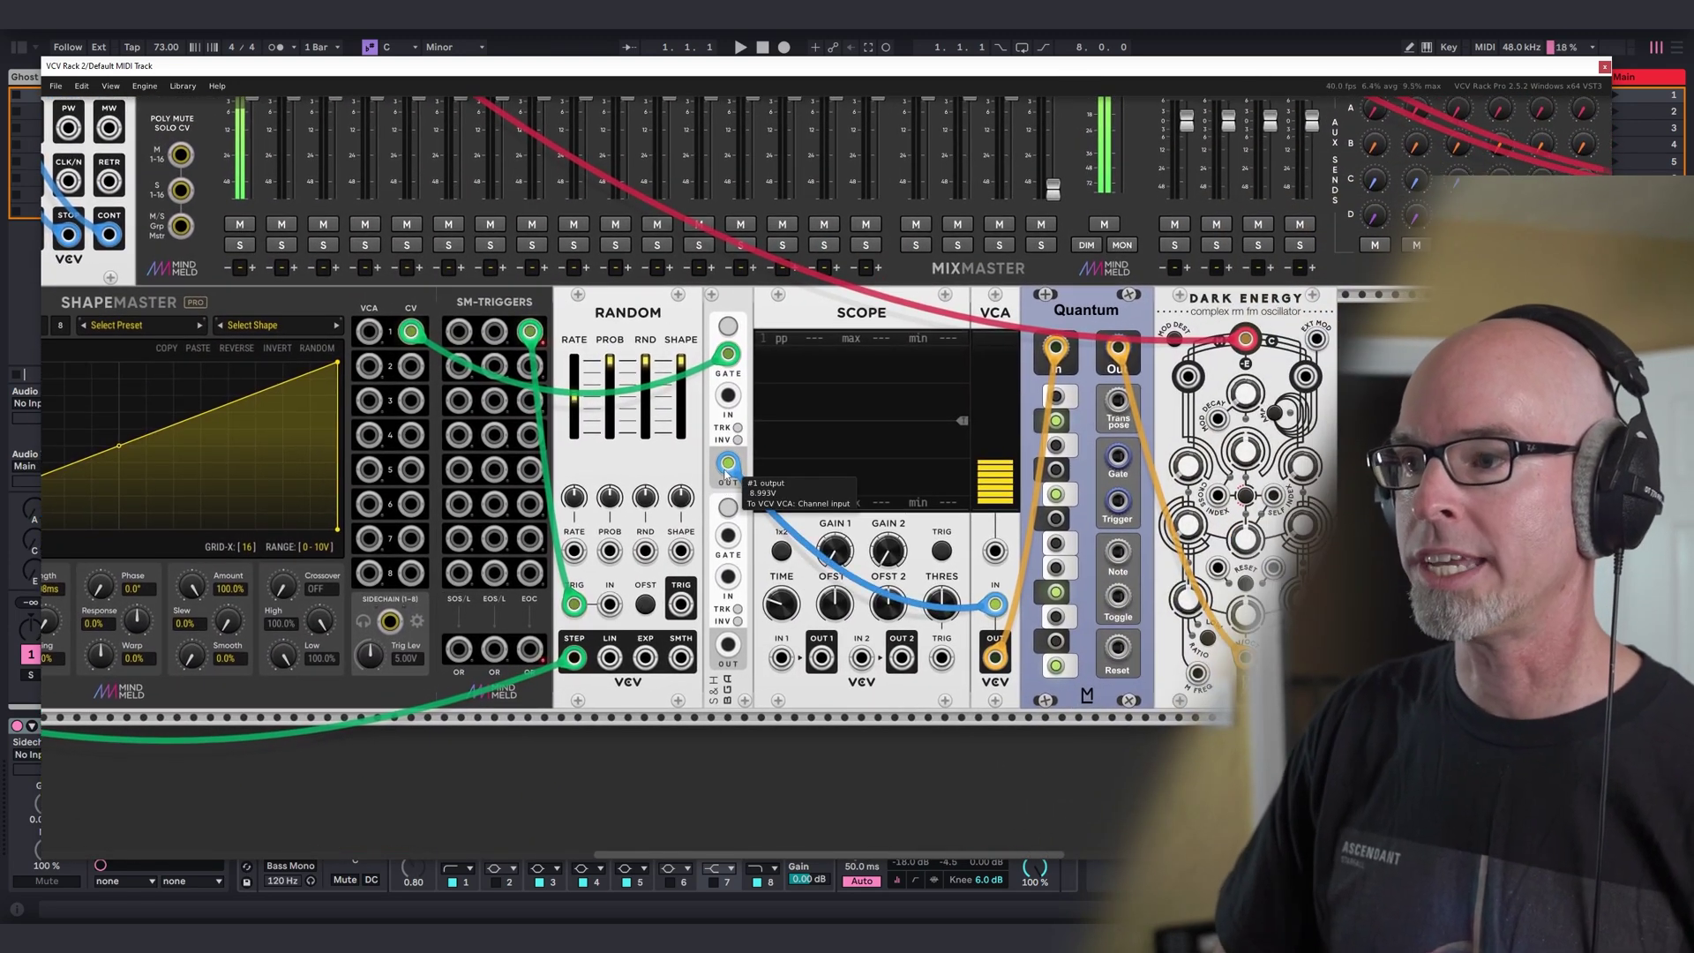
drag(727, 462, 784, 660)
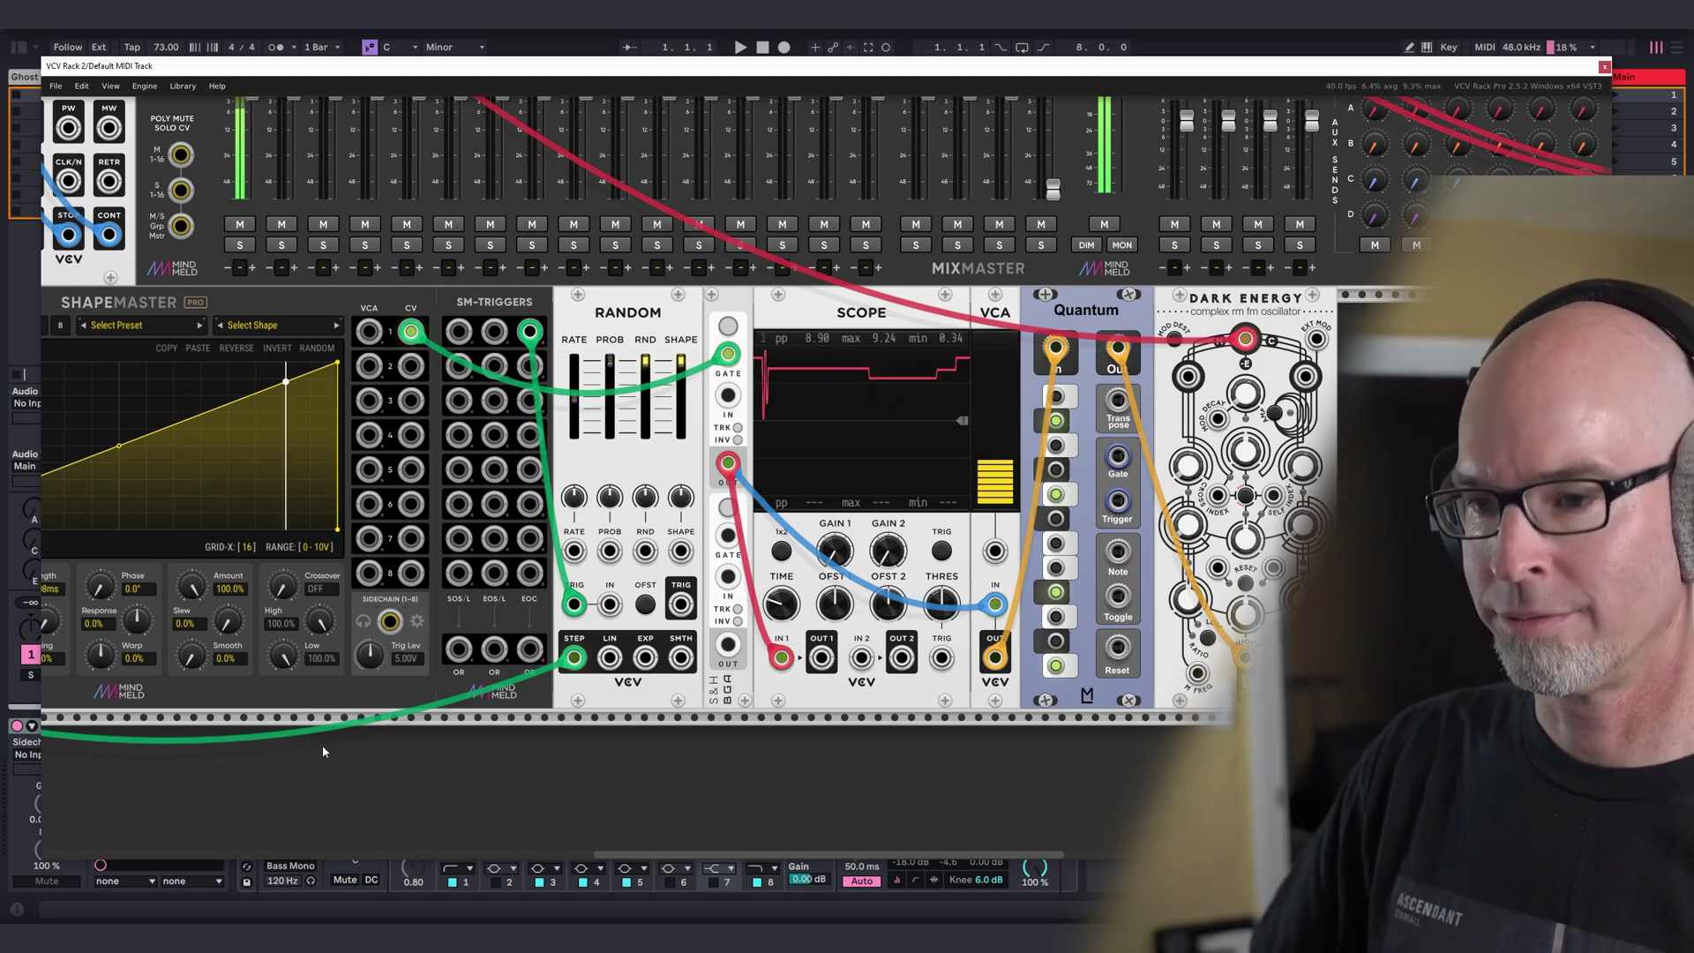
scroll(309, 747, left, 5)
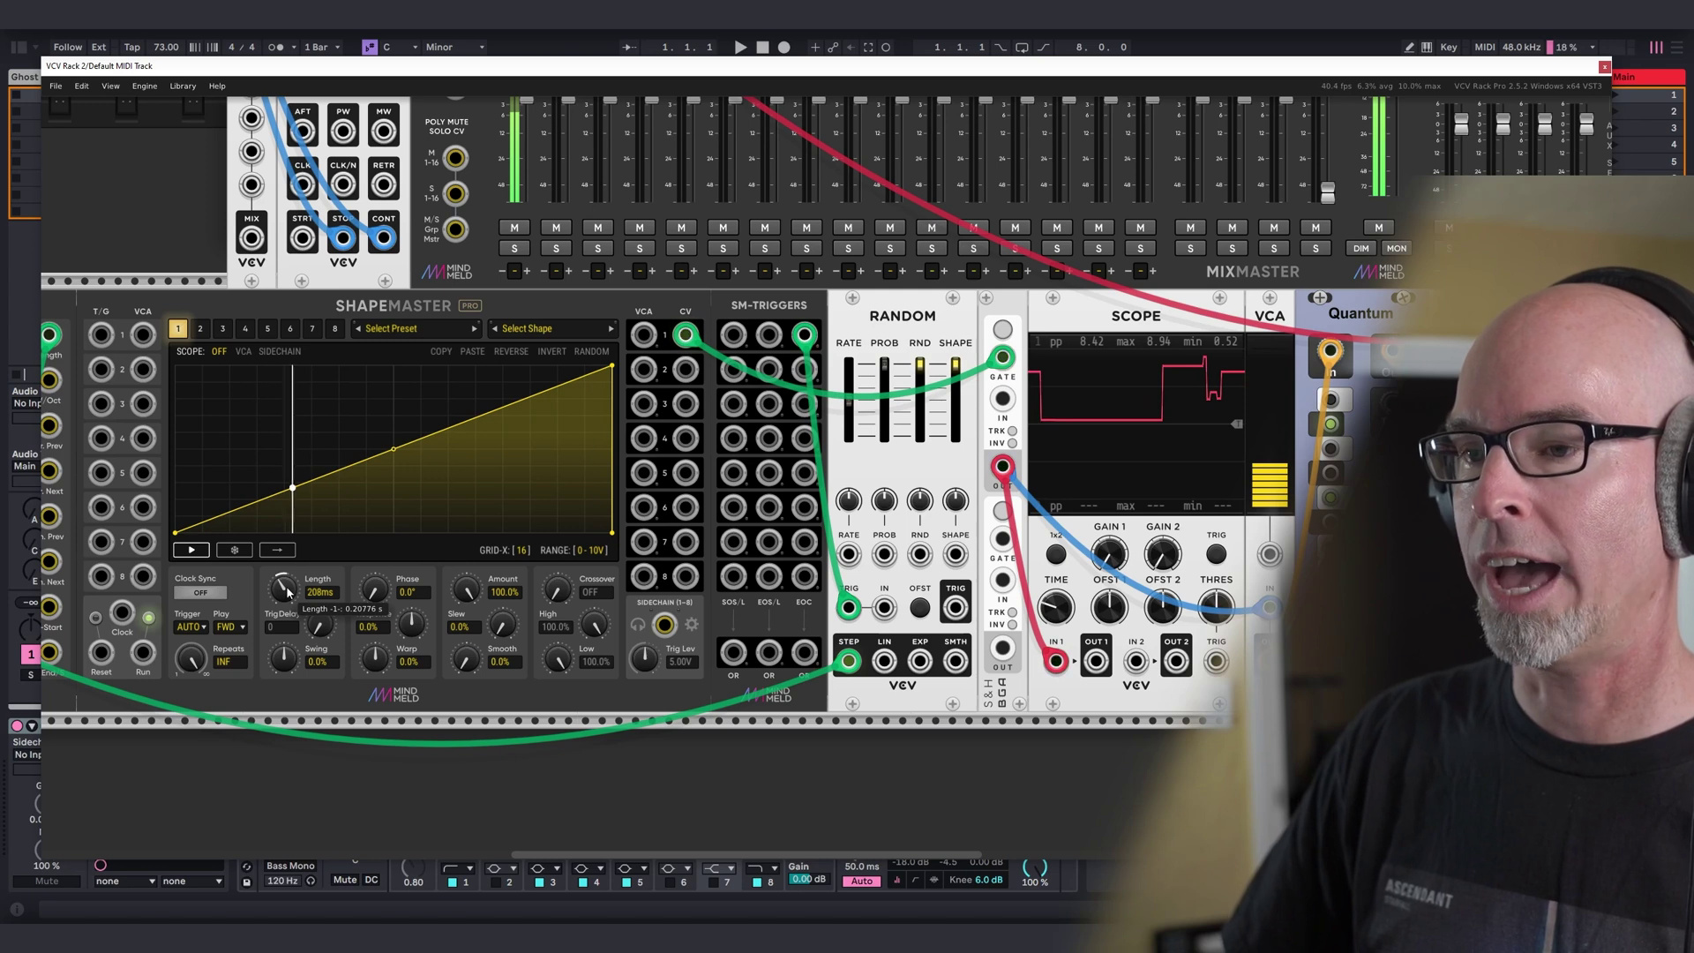
drag(282, 588, 283, 609)
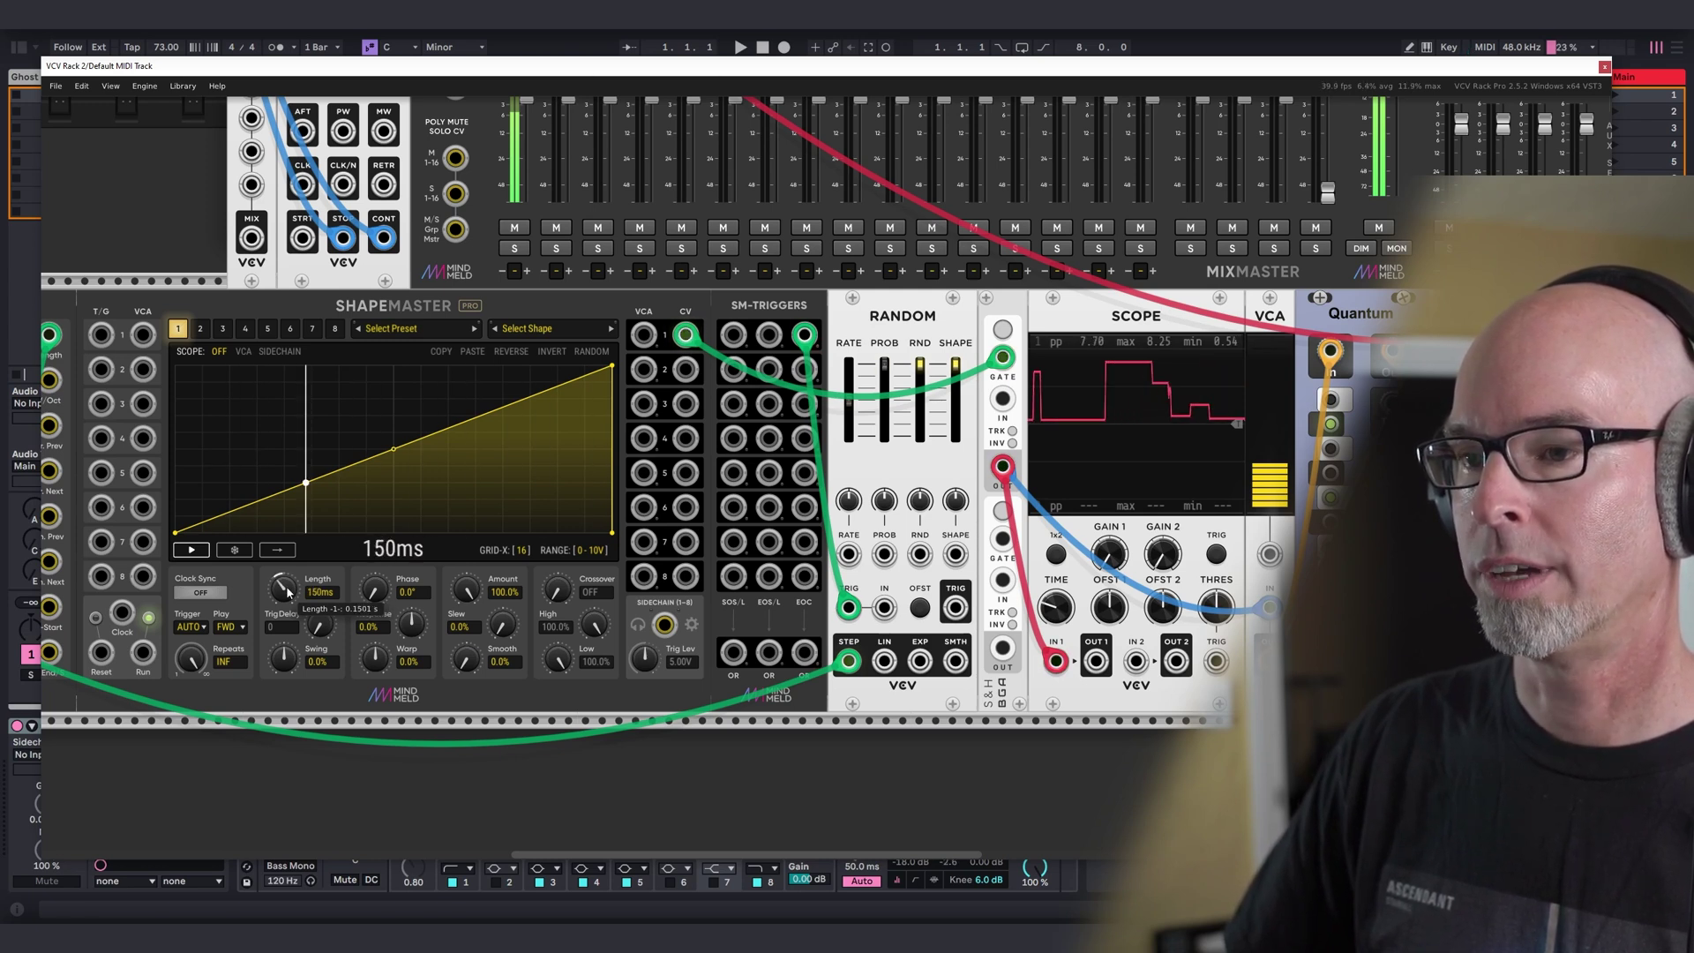
Add a Bogaudio 8FO directly right of Dark Energy and patch its first two outputs to Dark Energy's M-side and C-side cross mod CV inputs.
scroll(379, 787, left, 5)
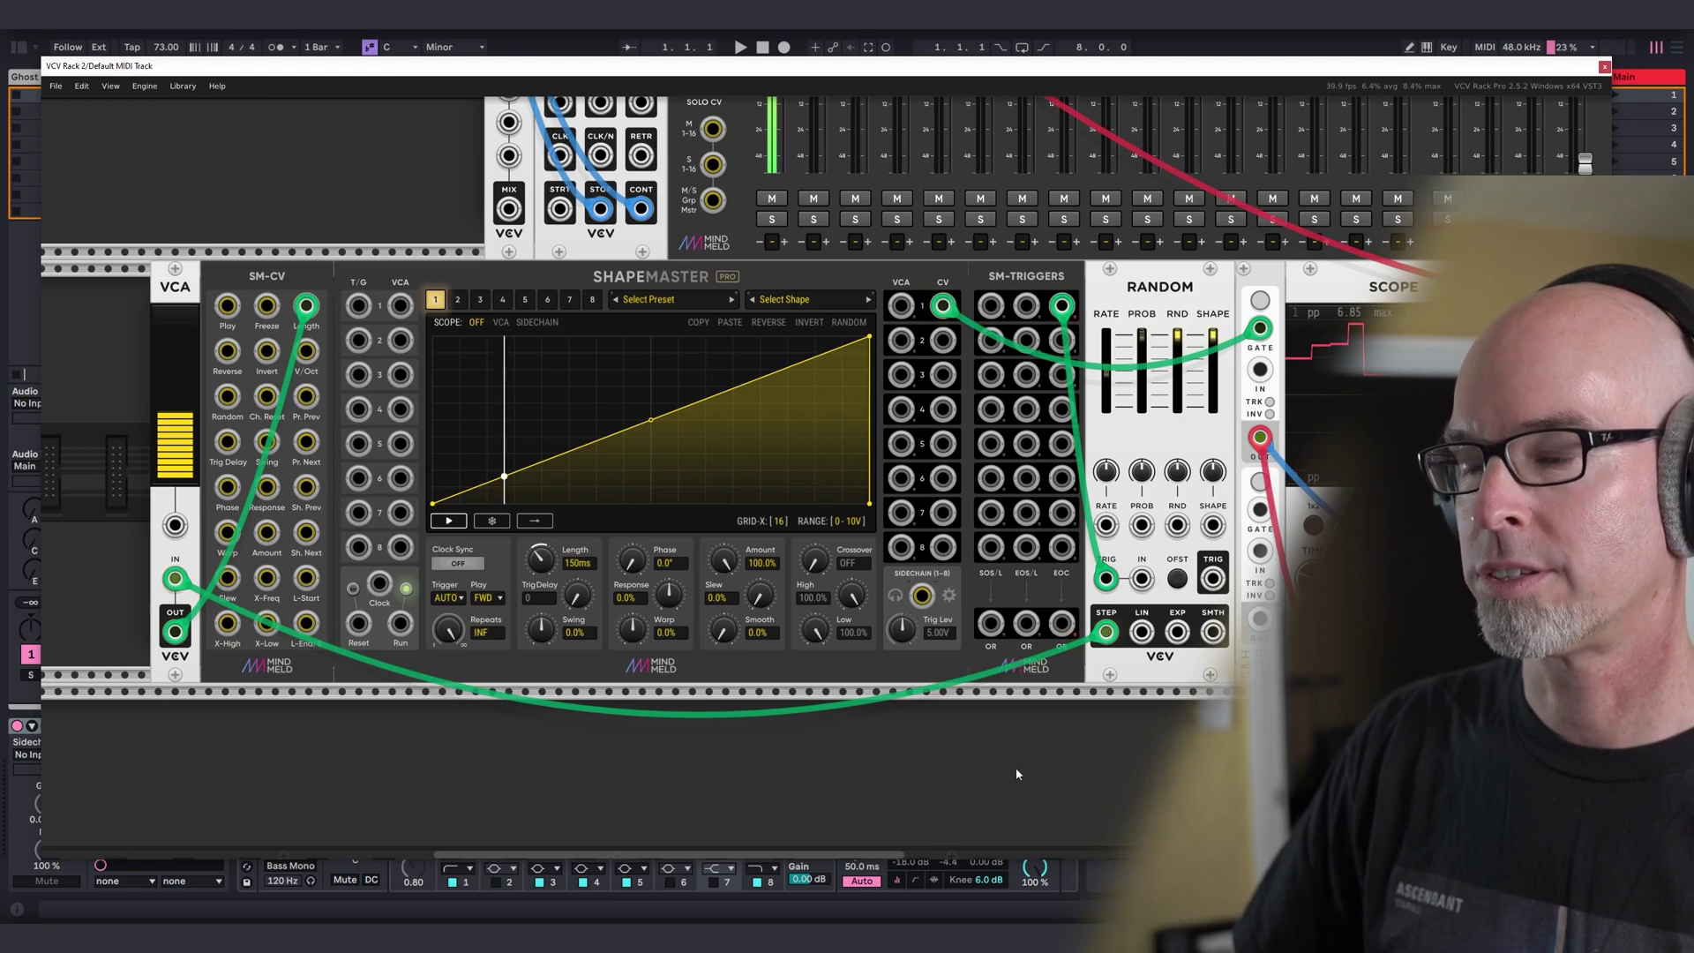
scroll(977, 748, right, 2)
drag(977, 749, 305, 760)
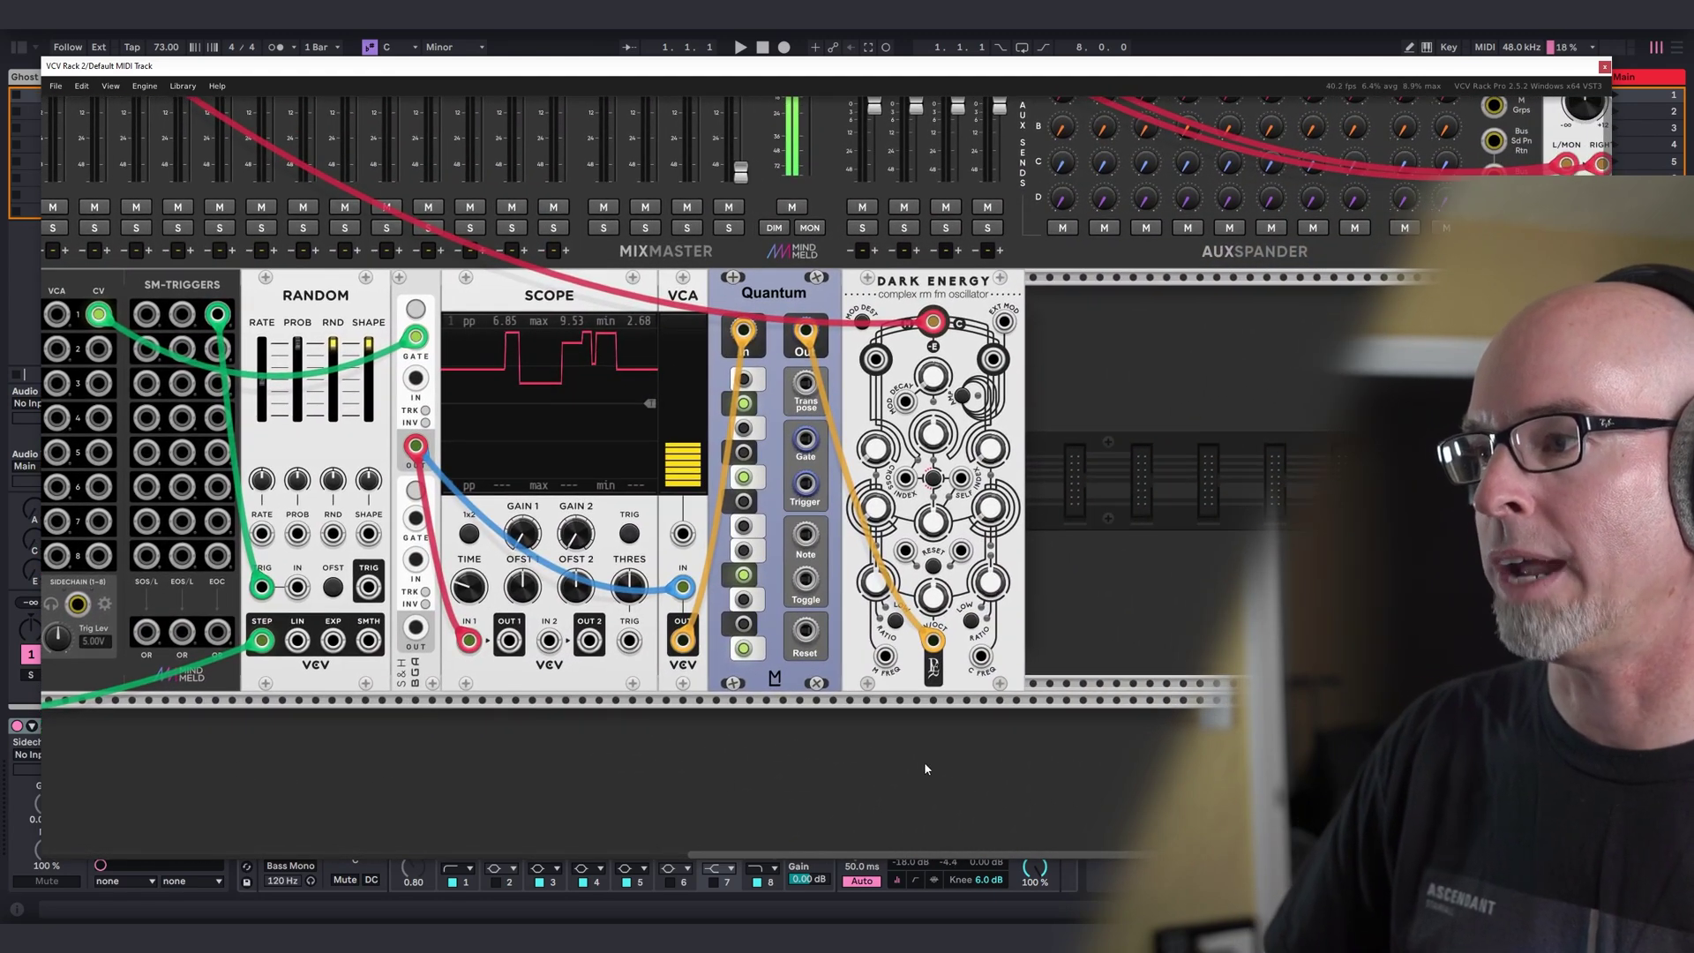
drag(923, 760, 468, 767)
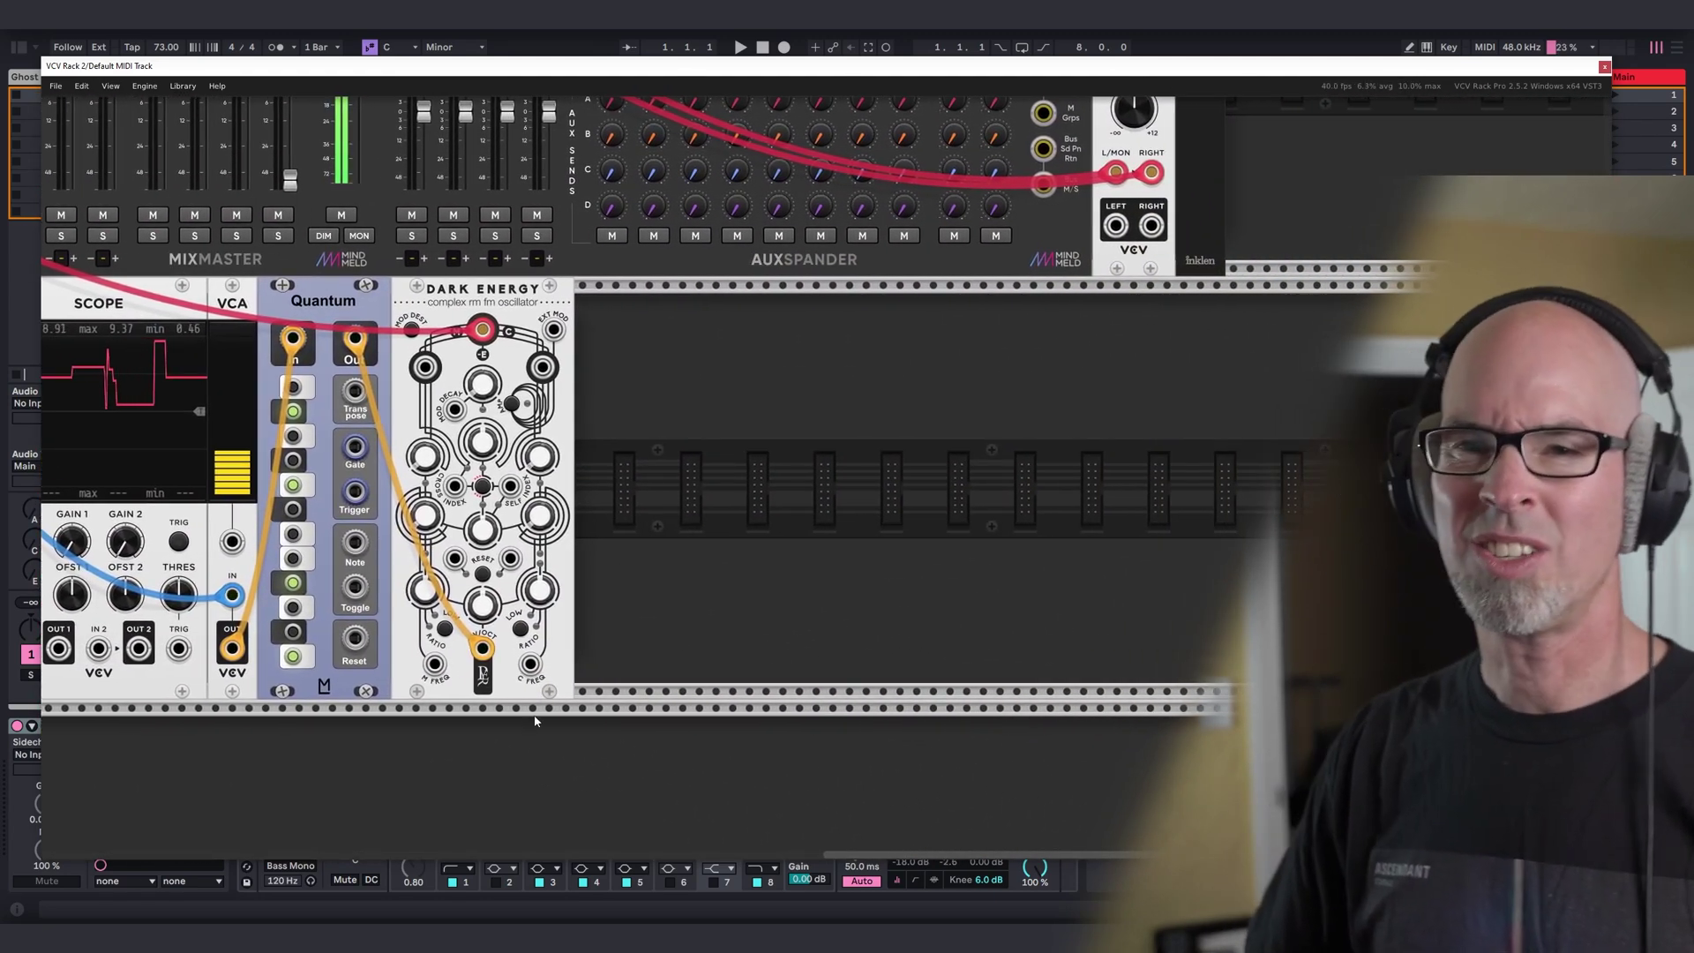
right_click(698, 498)
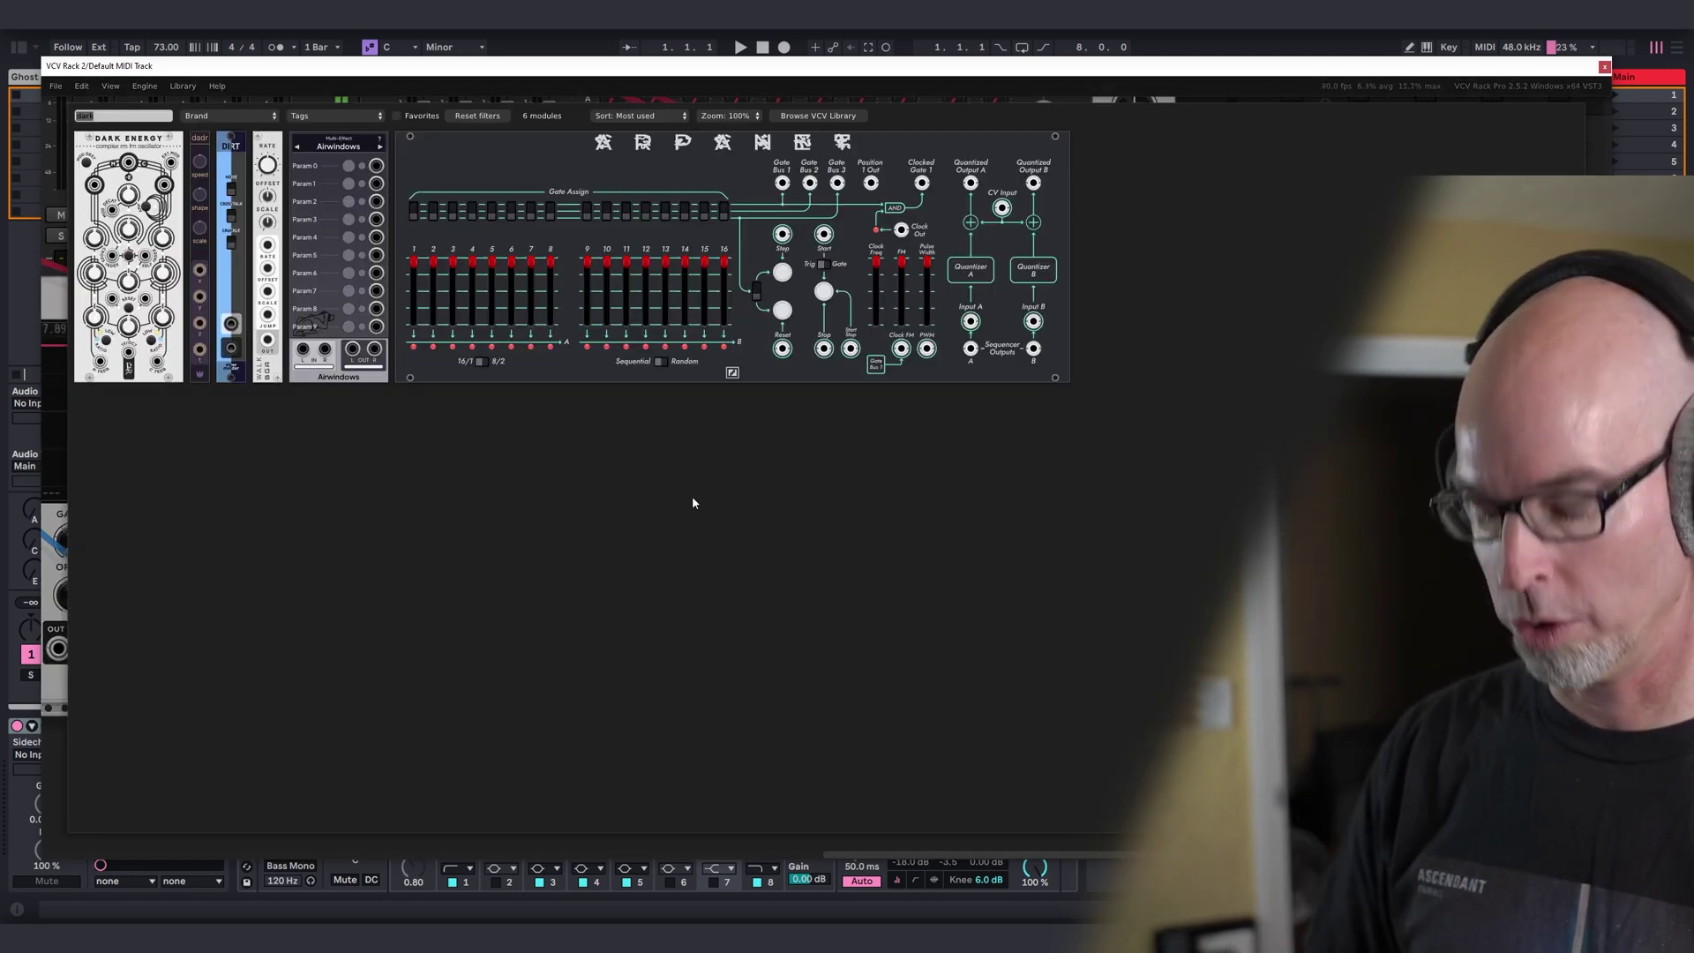
text(8f)
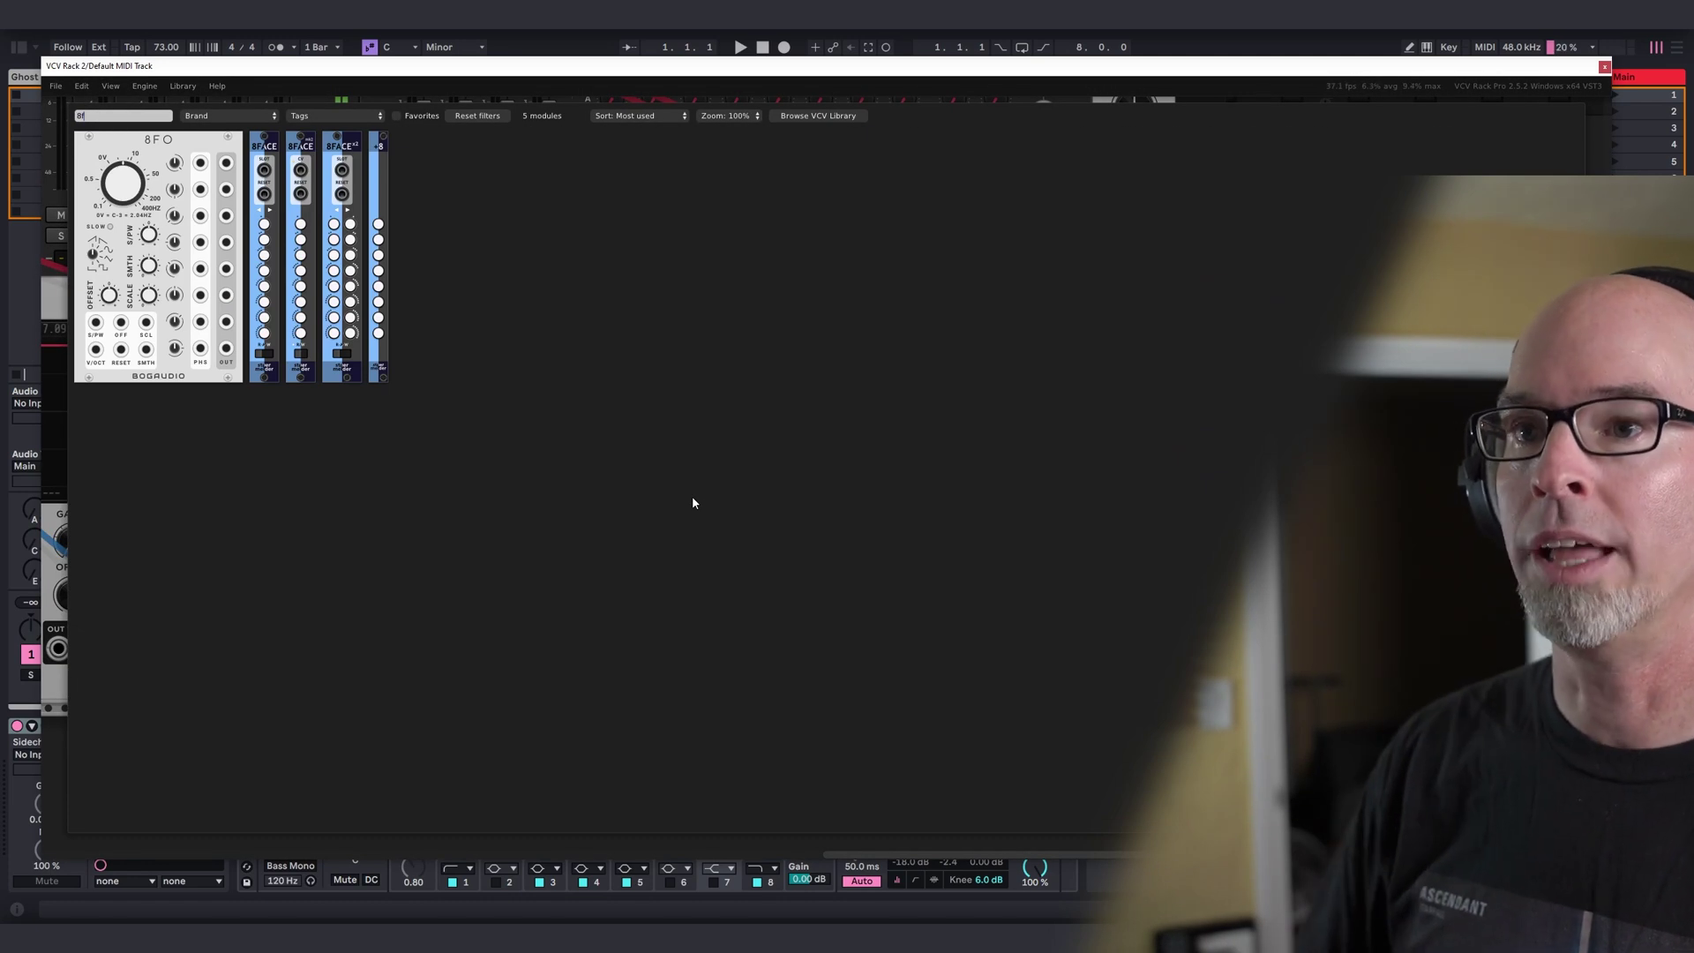
click(176, 140)
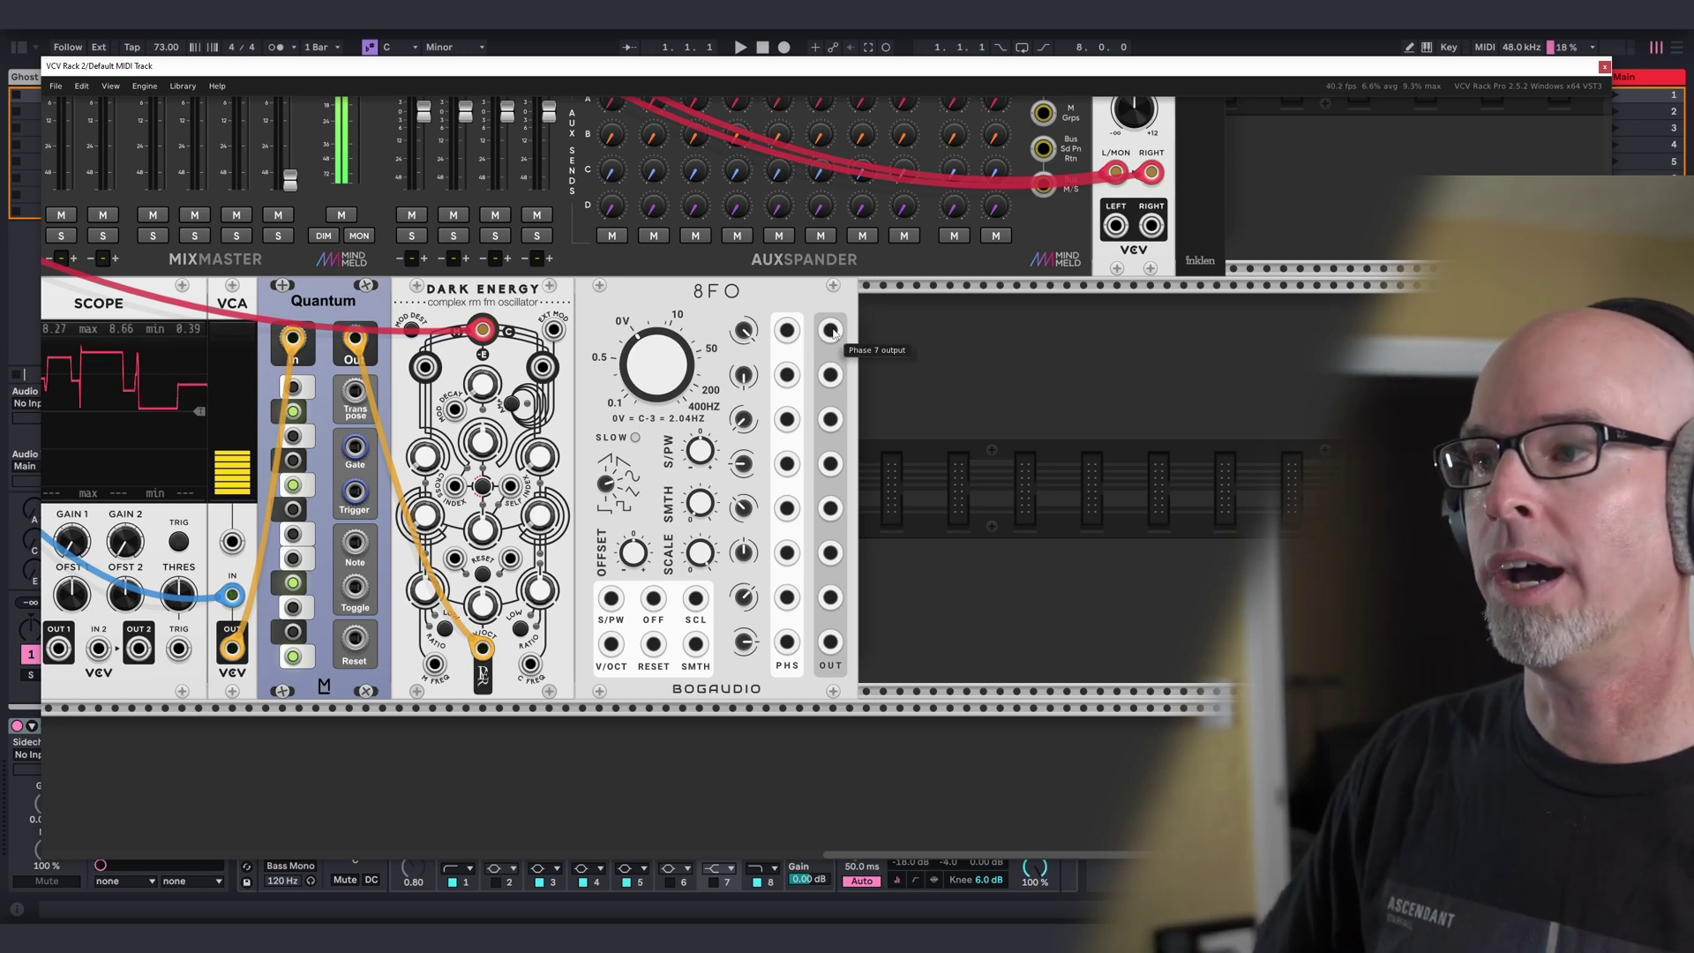
drag(830, 331, 453, 486)
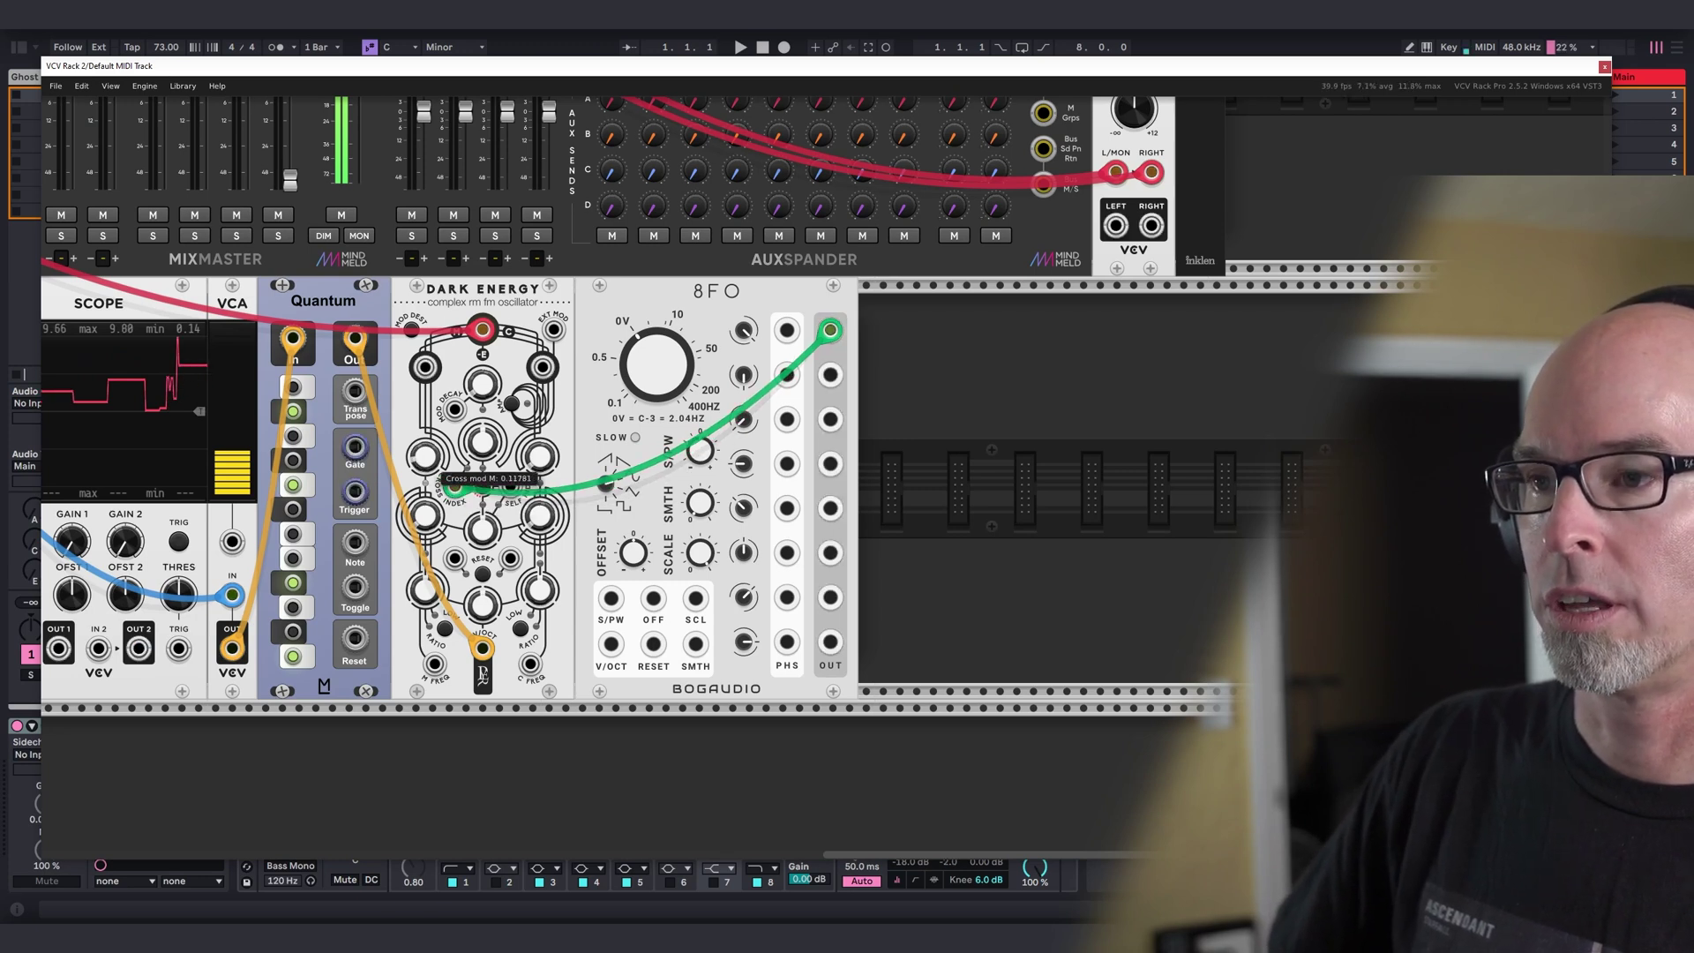
drag(822, 374, 511, 486)
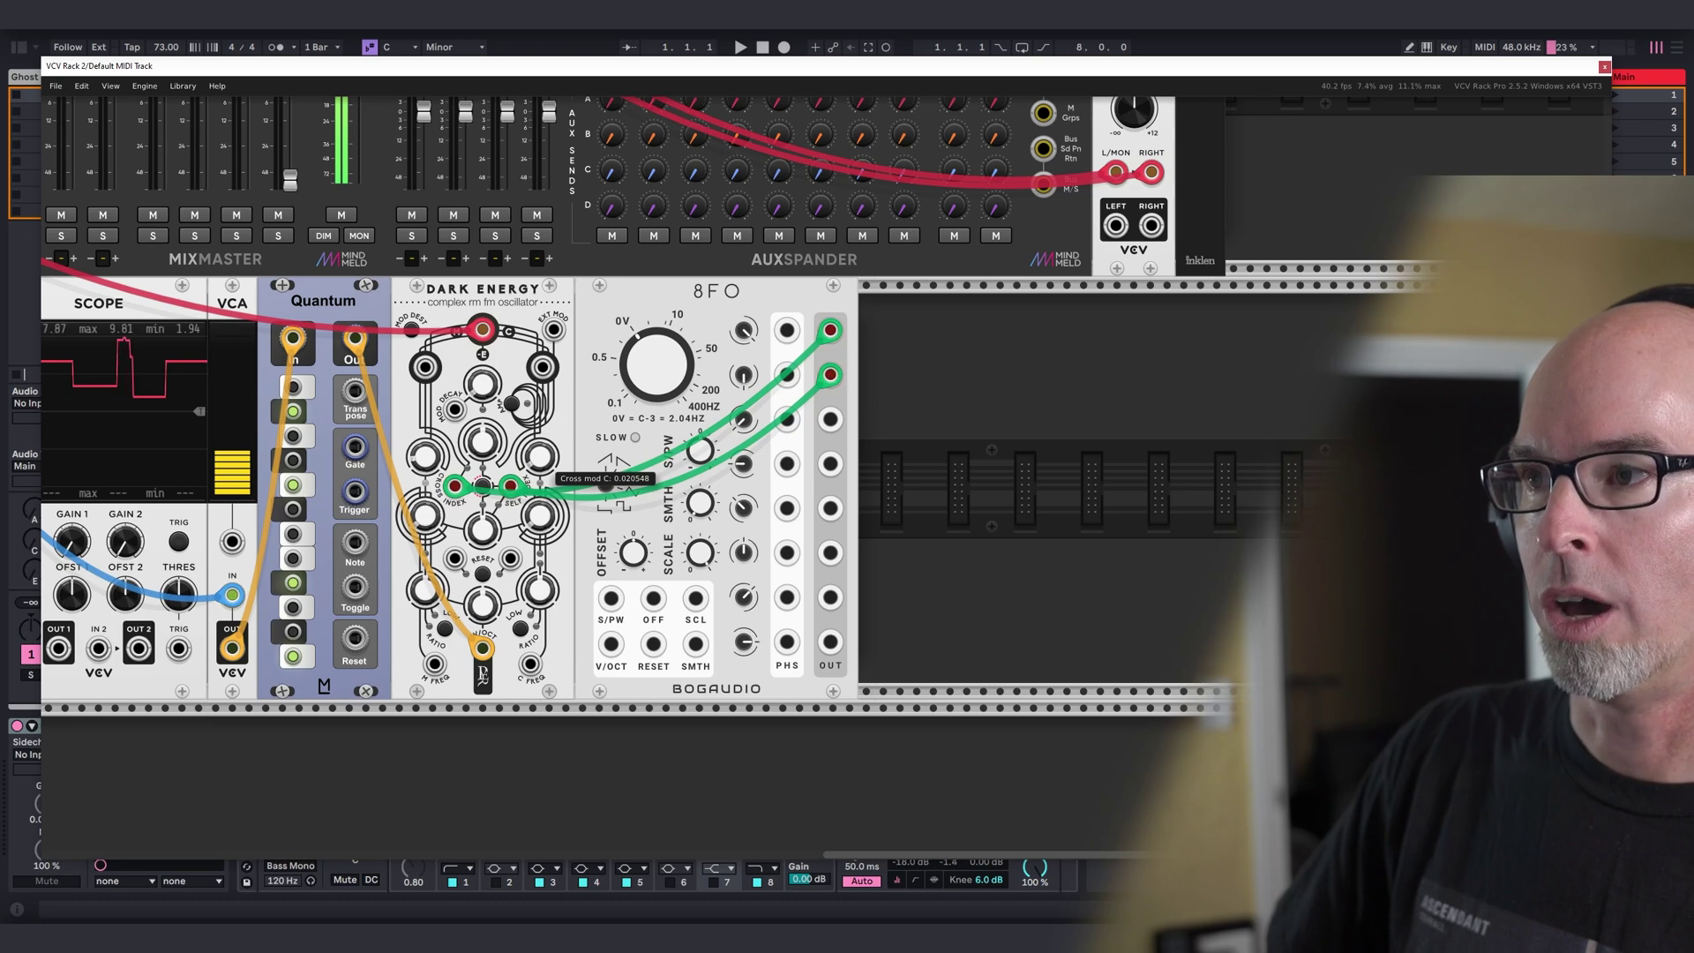
Shift the 8FO right to make room and add the liquid filter module between Dark Energy and the 8FO.
drag(725, 333, 842, 333)
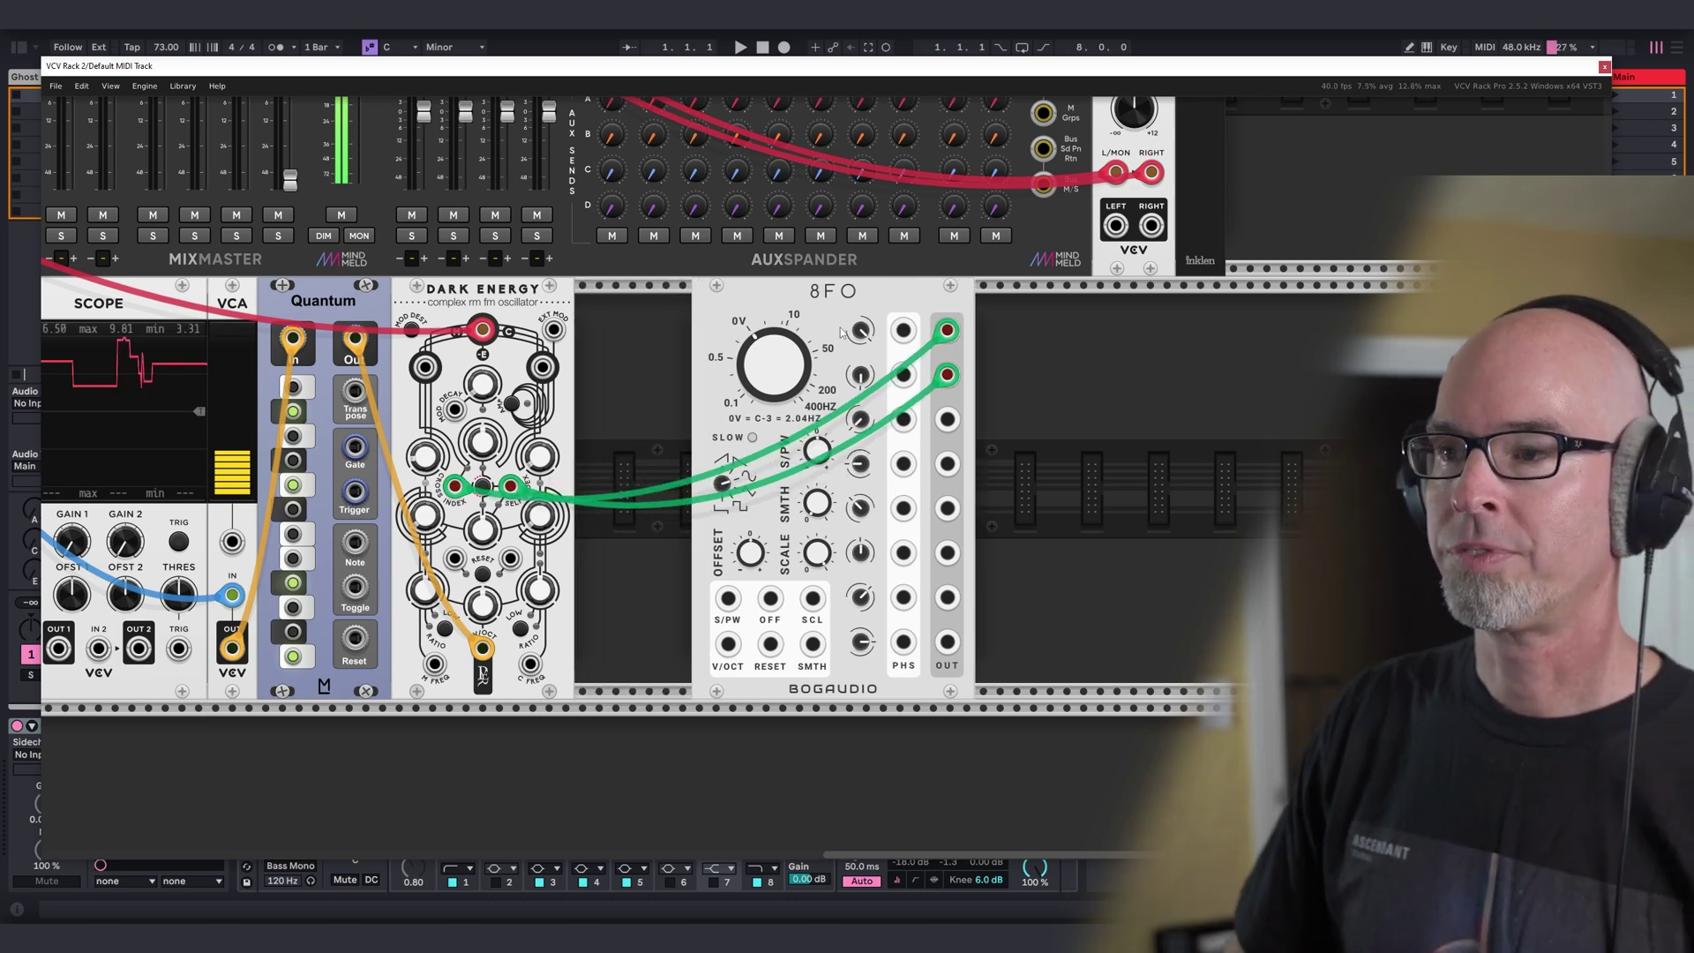
right_click(615, 364)
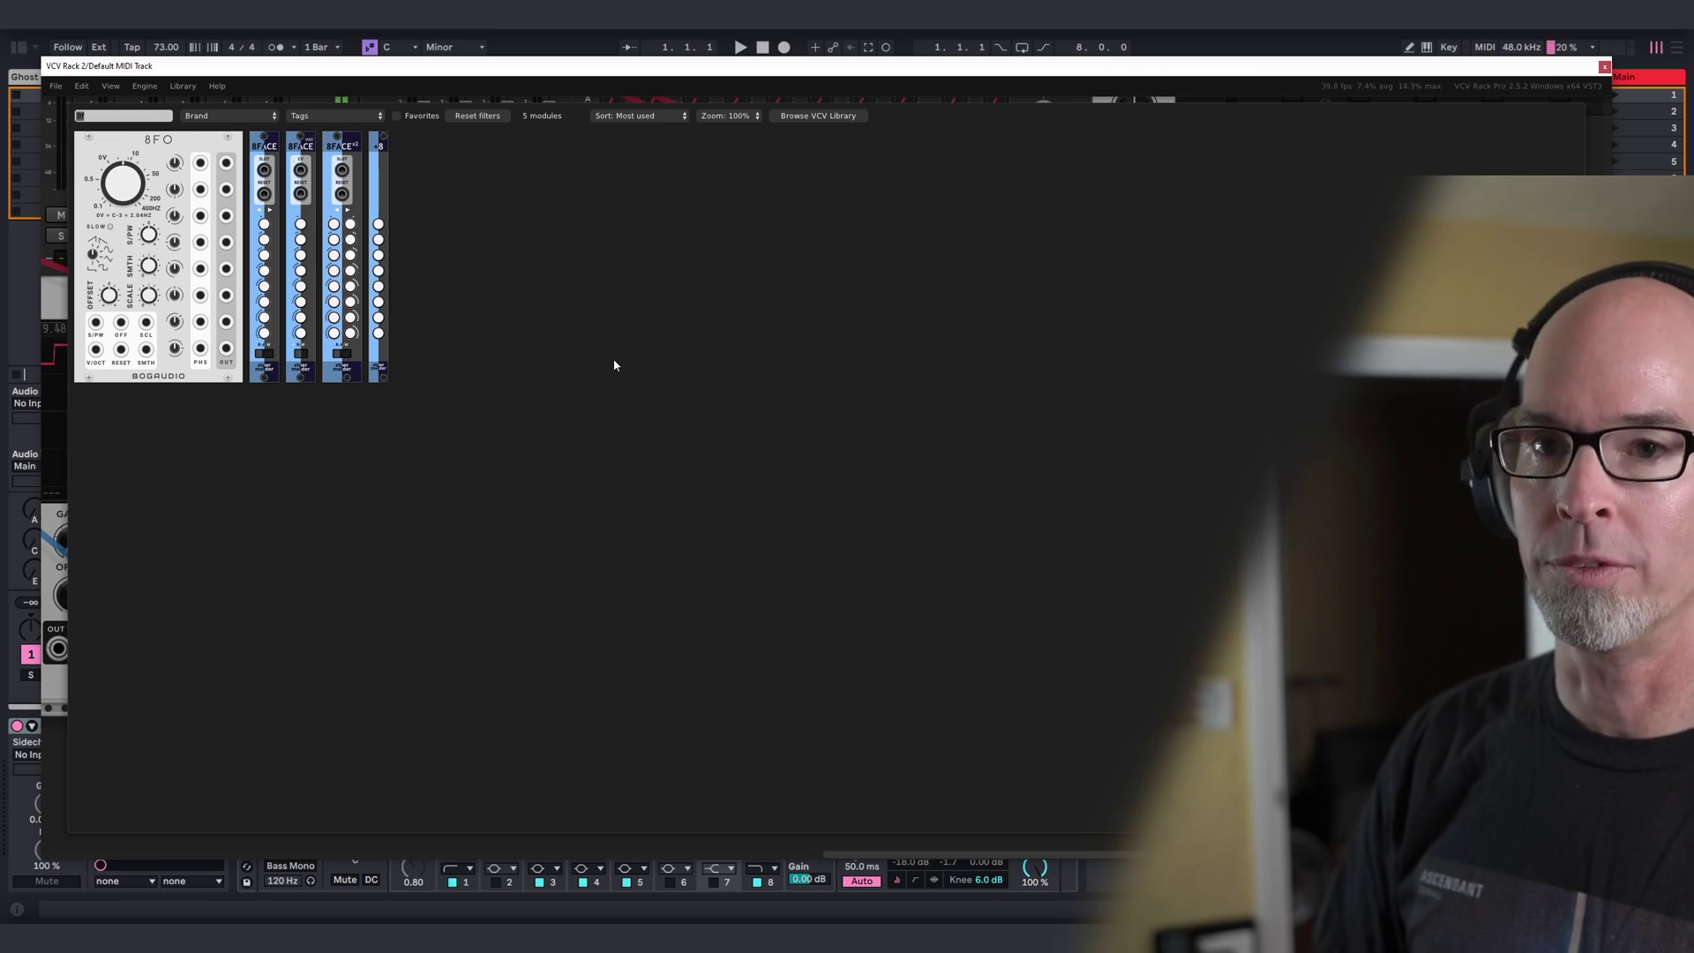
text(liq)
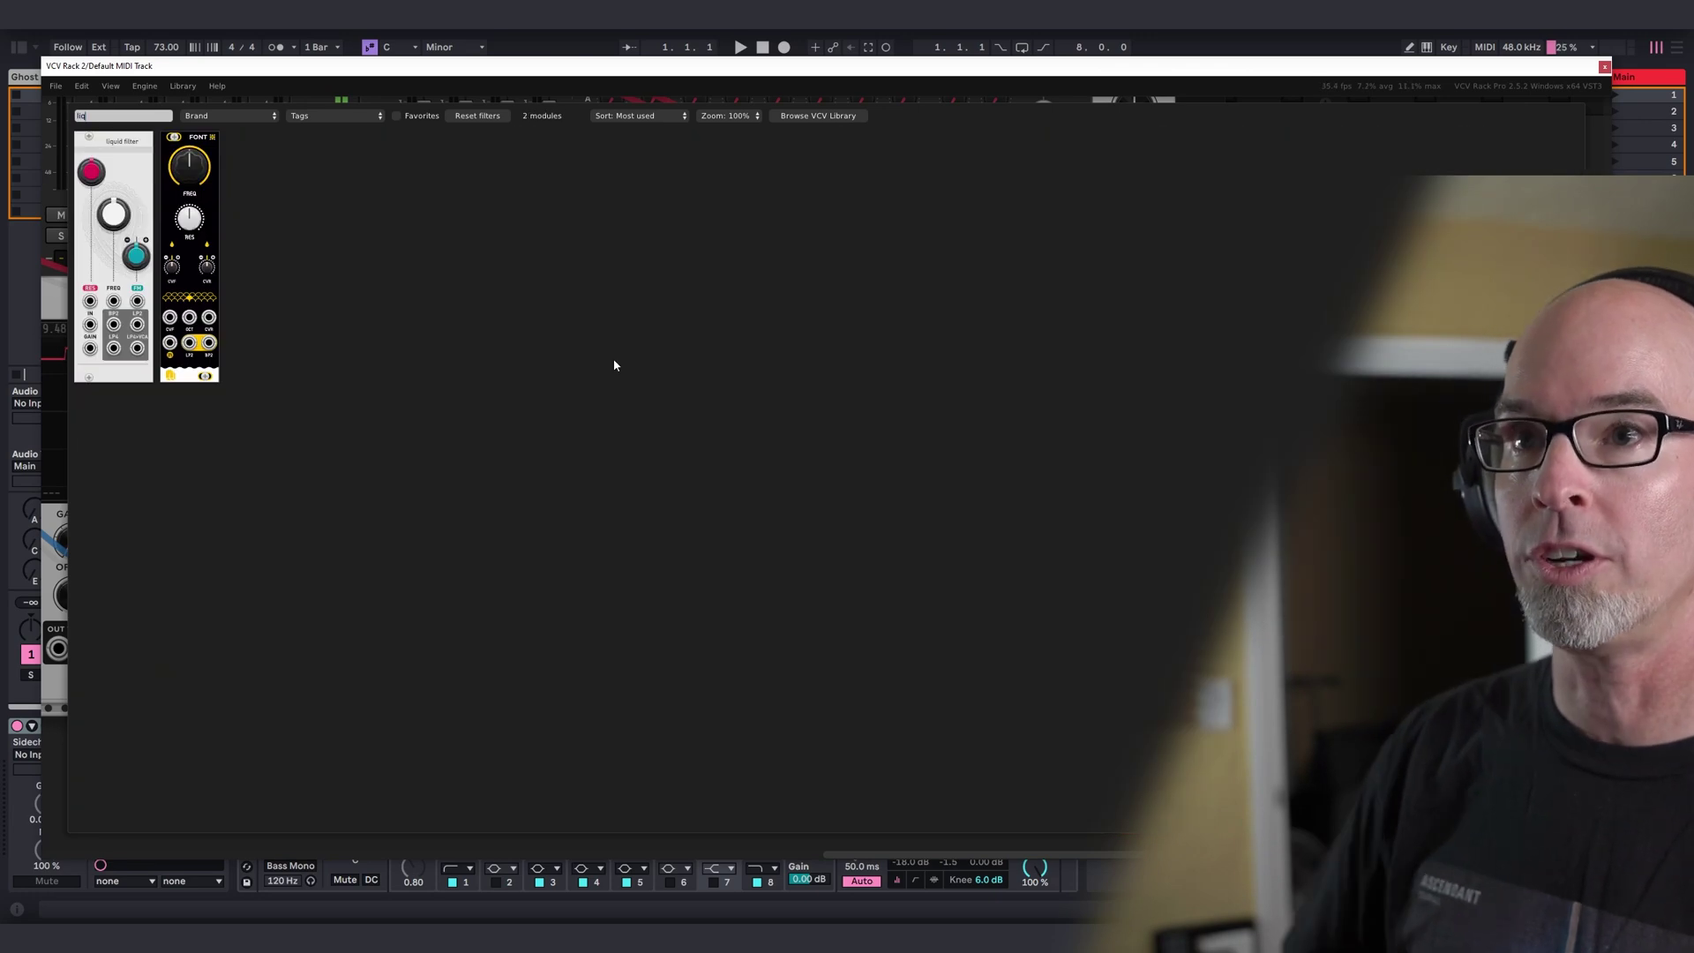
click(144, 150)
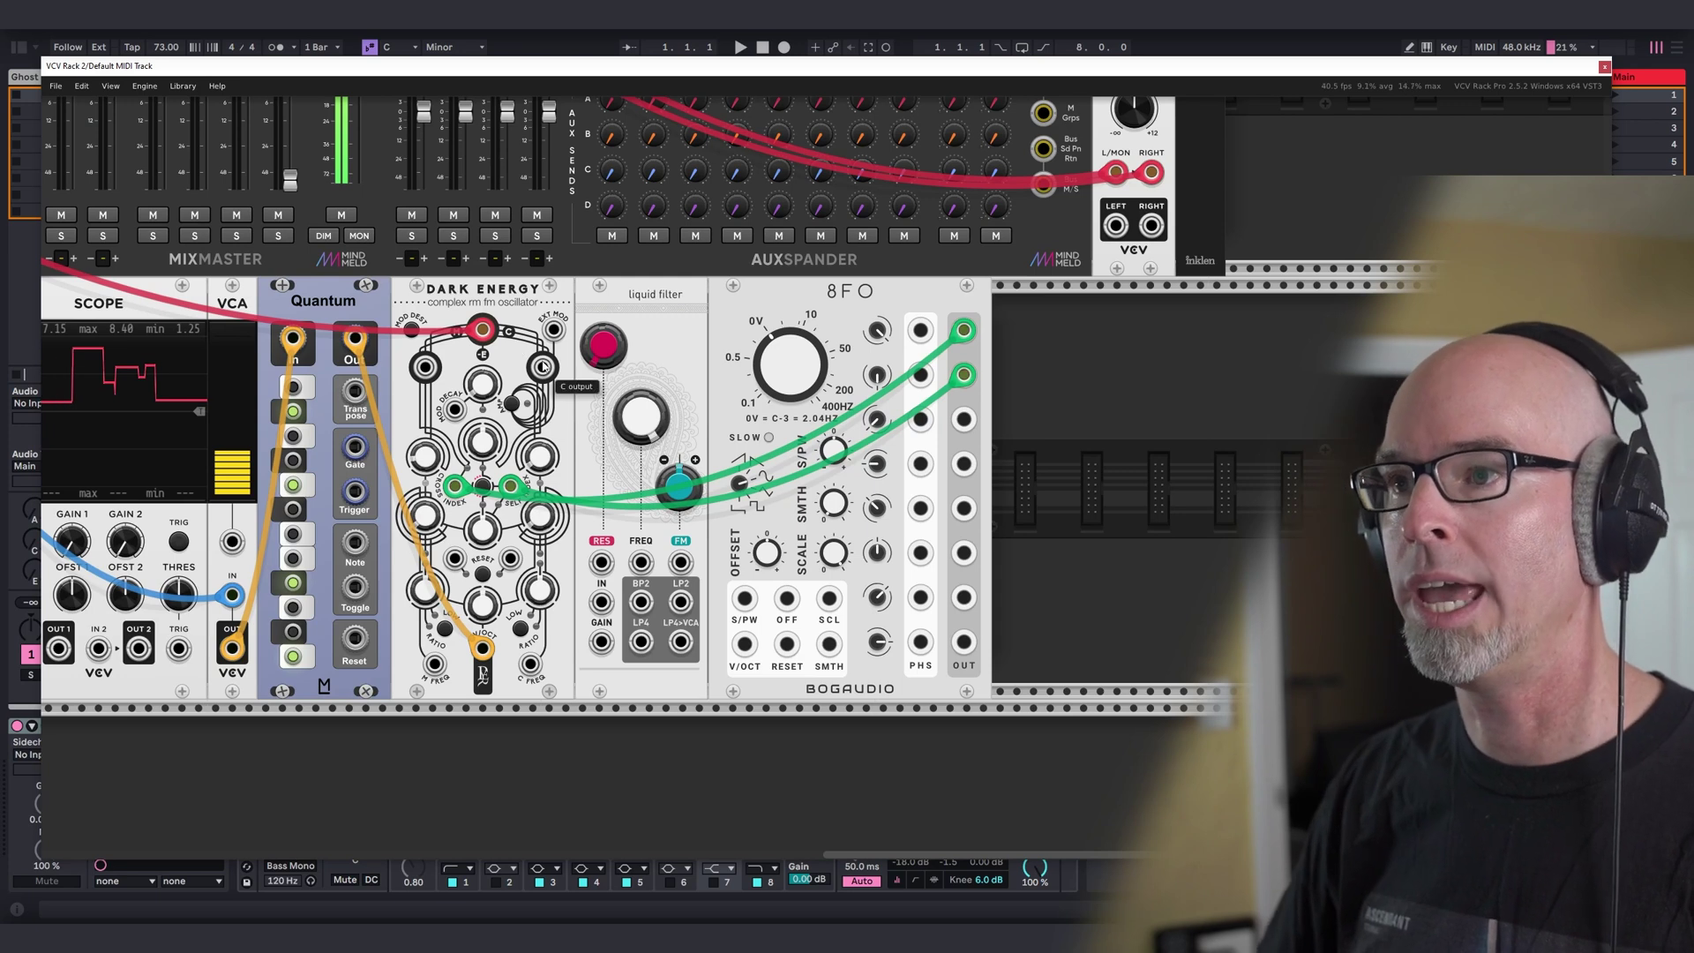
Patch Dark Energy's C output to the liquid filter's FM input, and route its Energy output through the filter's In and LP2 to the mixer.
drag(541, 373, 681, 562)
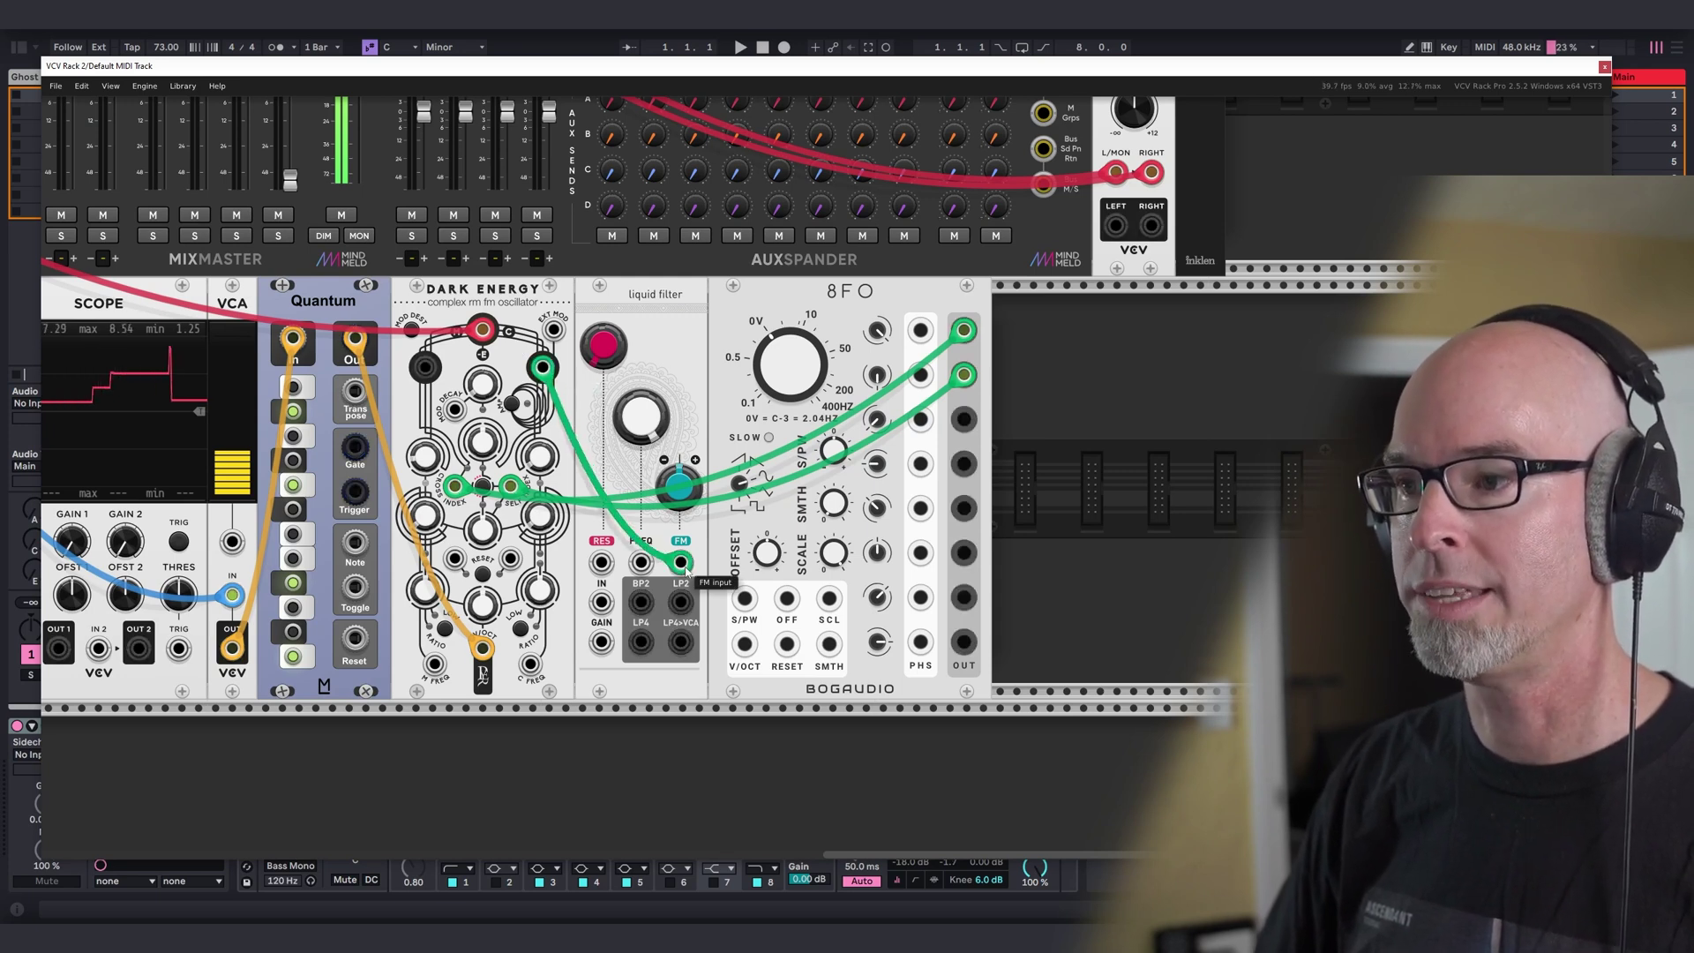
ctrl+click(681, 563)
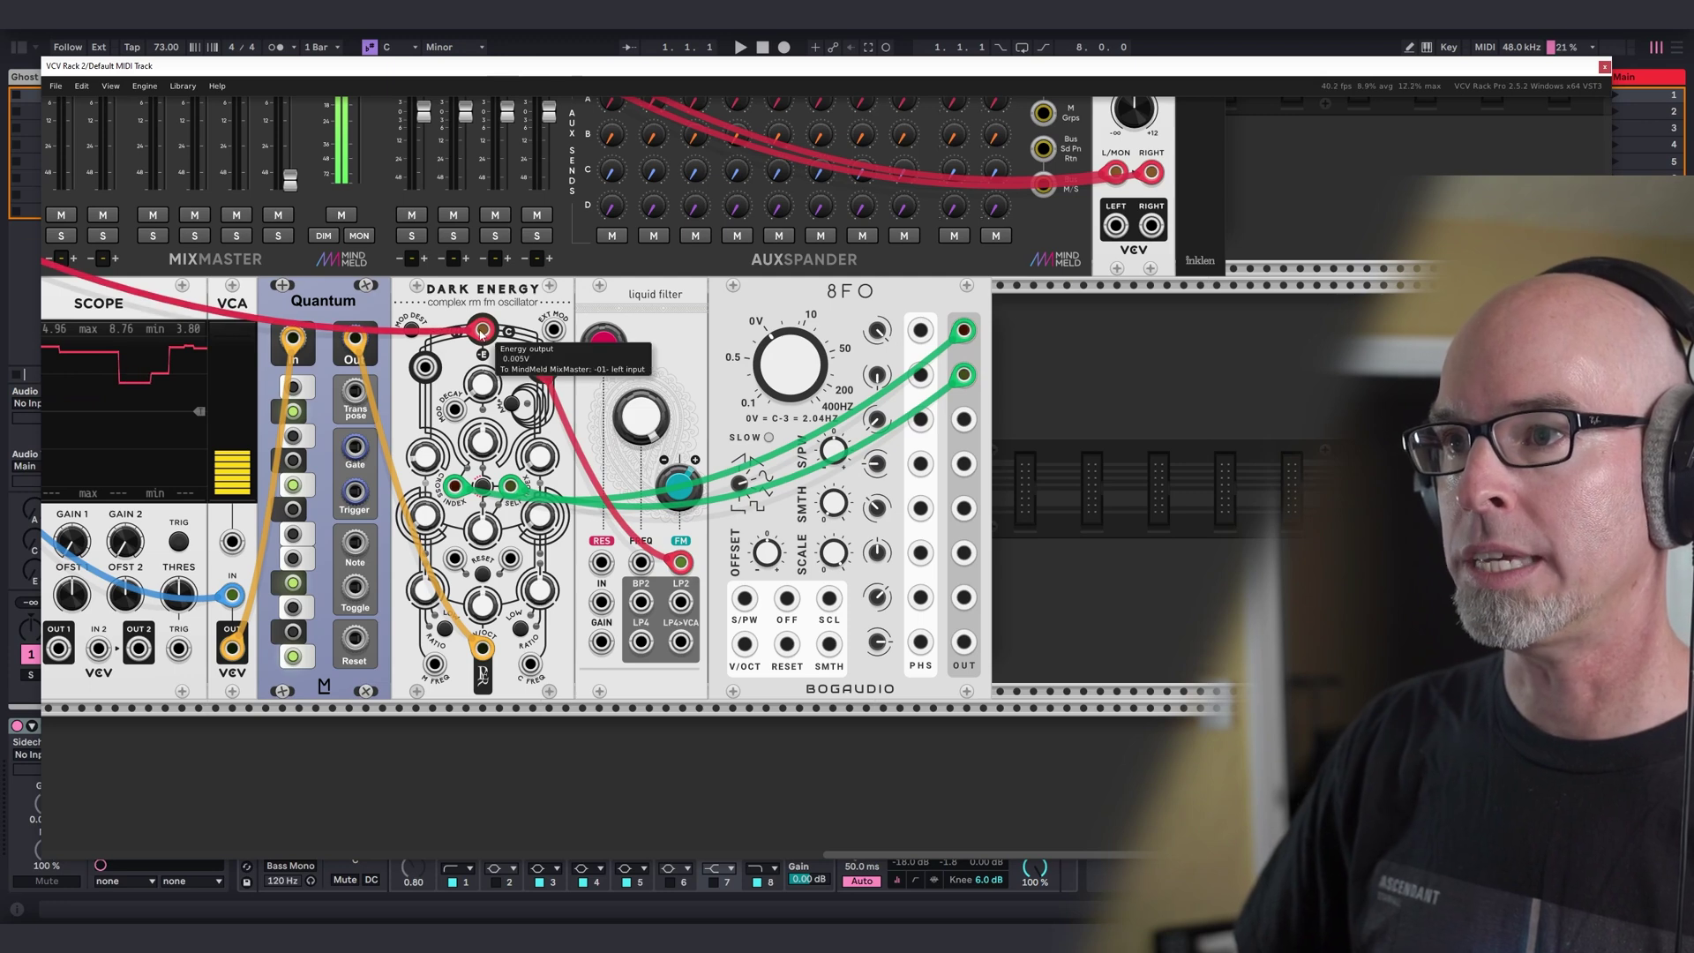
mouse_move(483, 329)
mouse_down()
mouse_move(599, 610)
mouse_move(680, 602)
mouse_move(552, 467)
mouse_move(483, 334)
mouse_up()
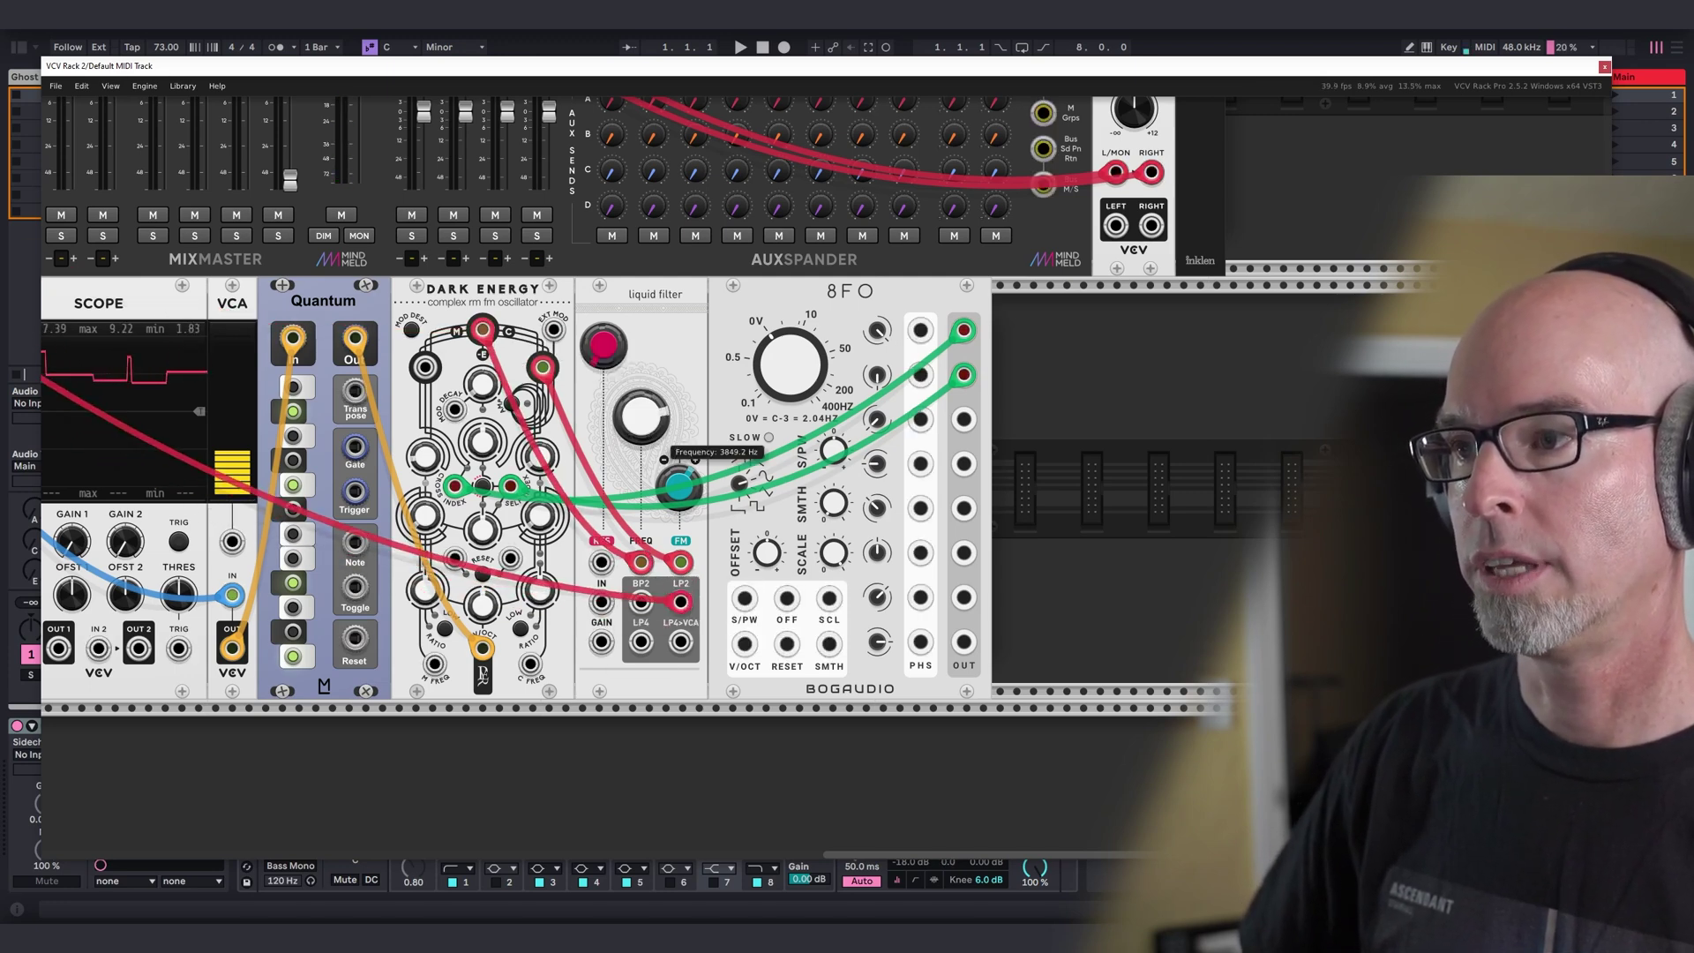
drag(641, 563, 601, 602)
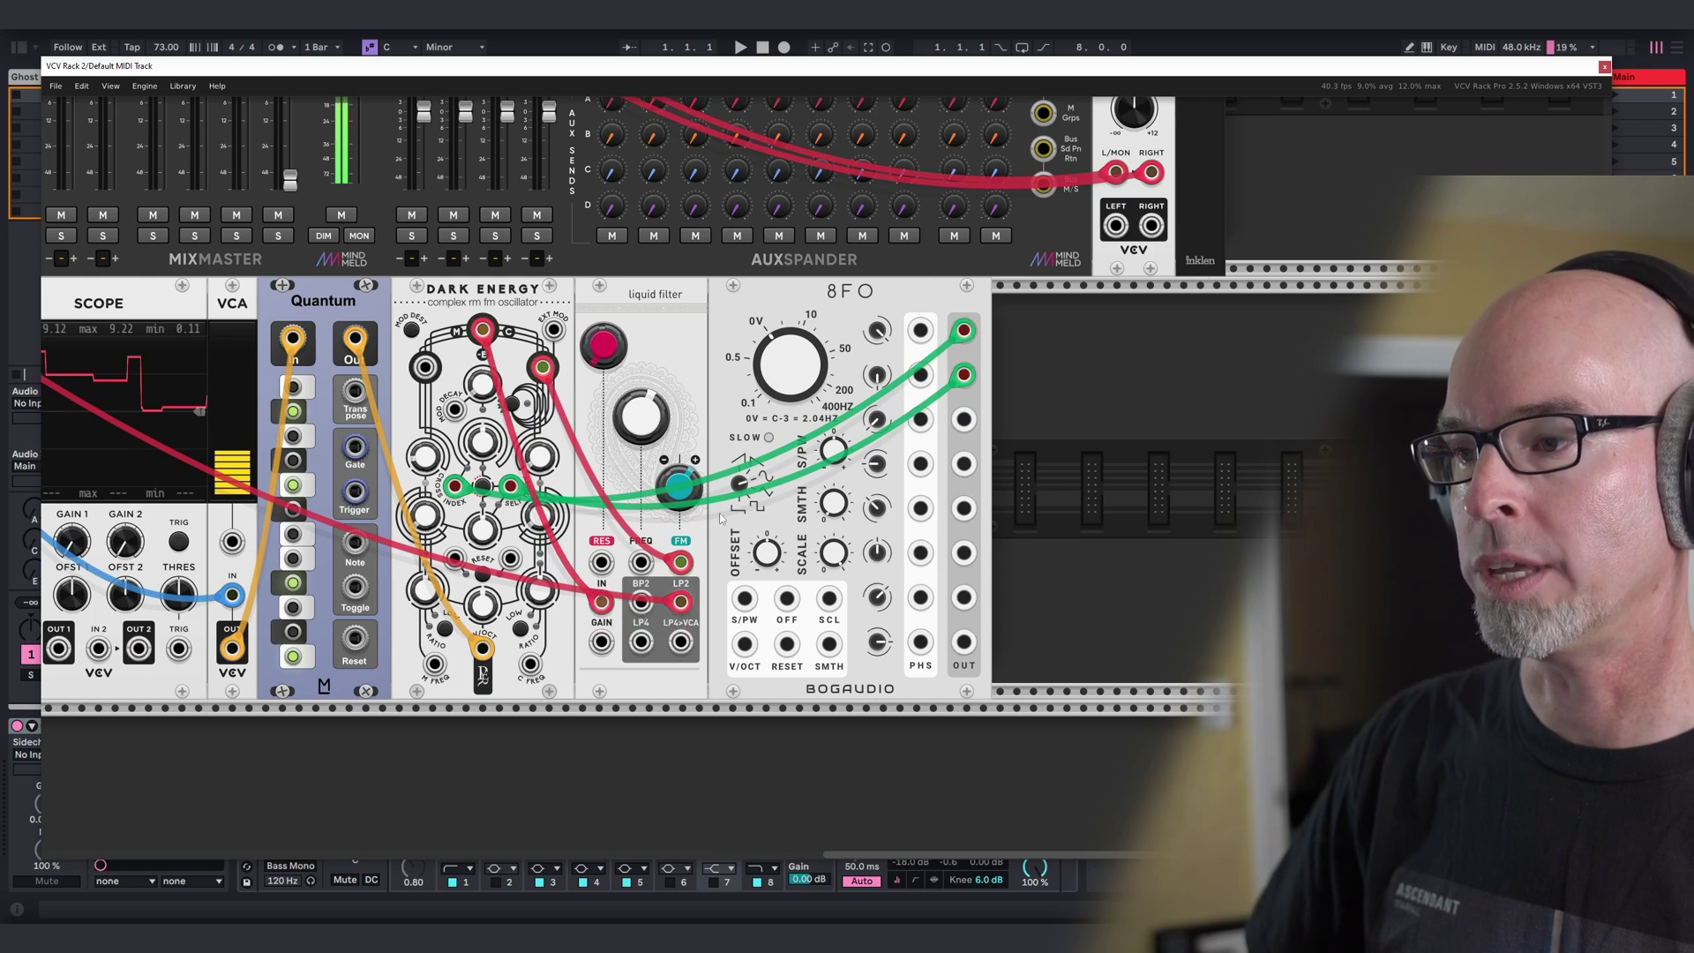
Set the liquid filter's frequency to about 1220.6 Hz and patch the third 8FO output to its Freq input.
drag(641, 398, 642, 417)
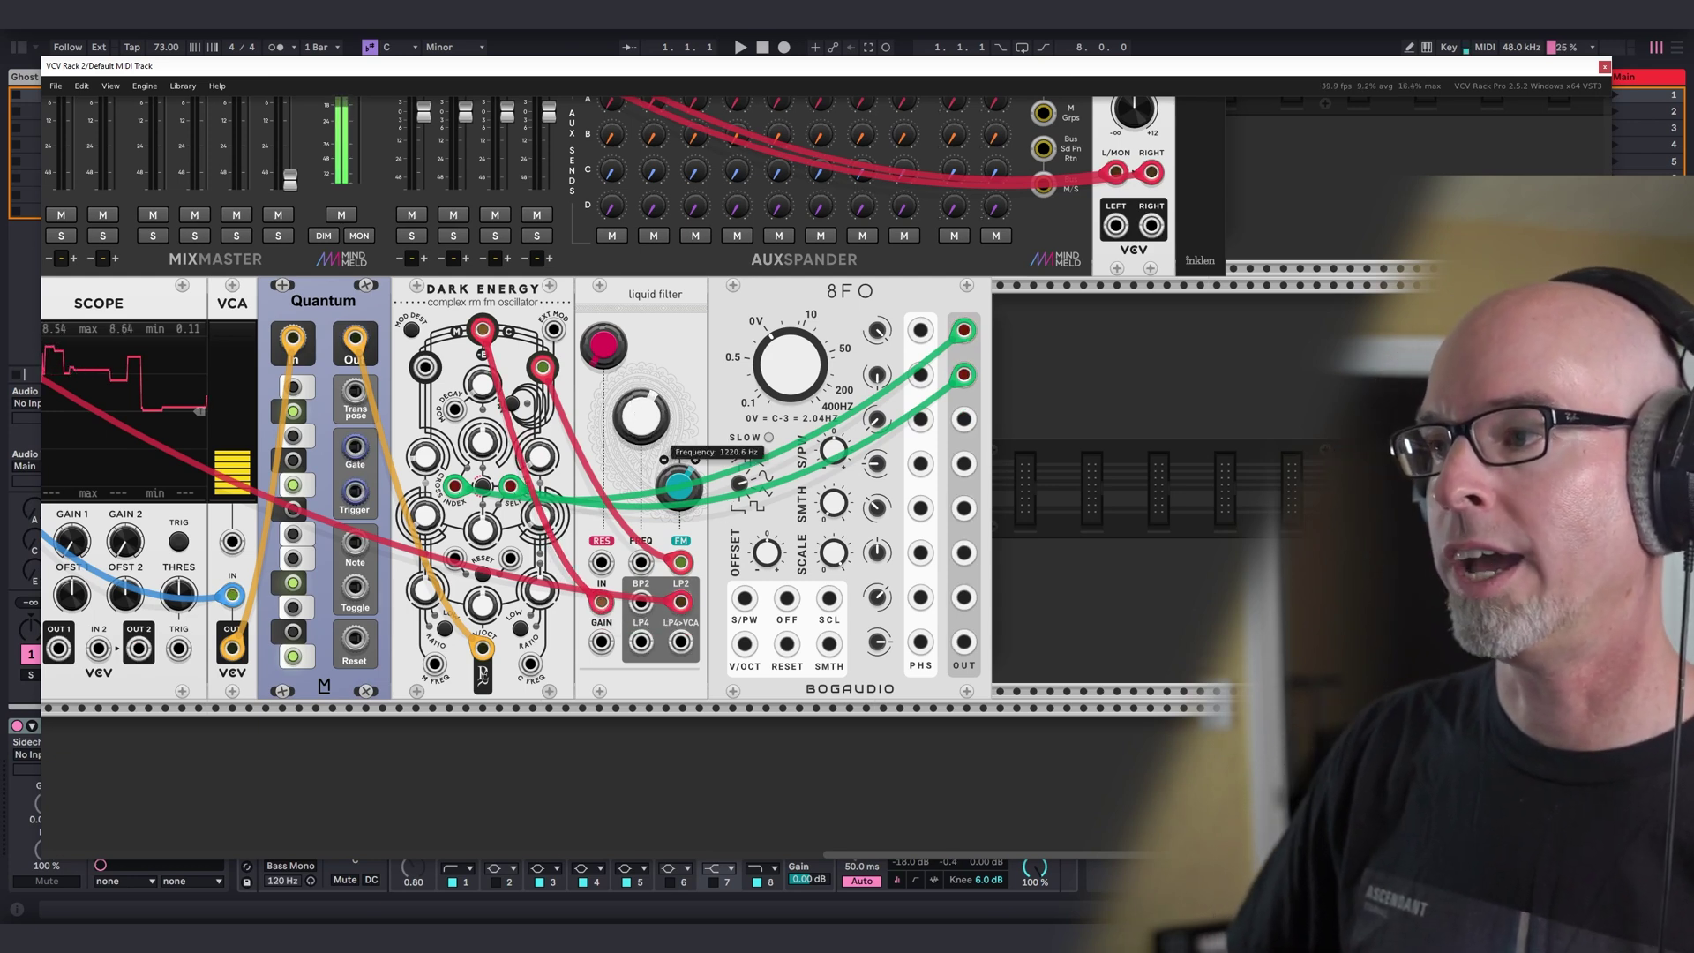
drag(964, 419, 641, 562)
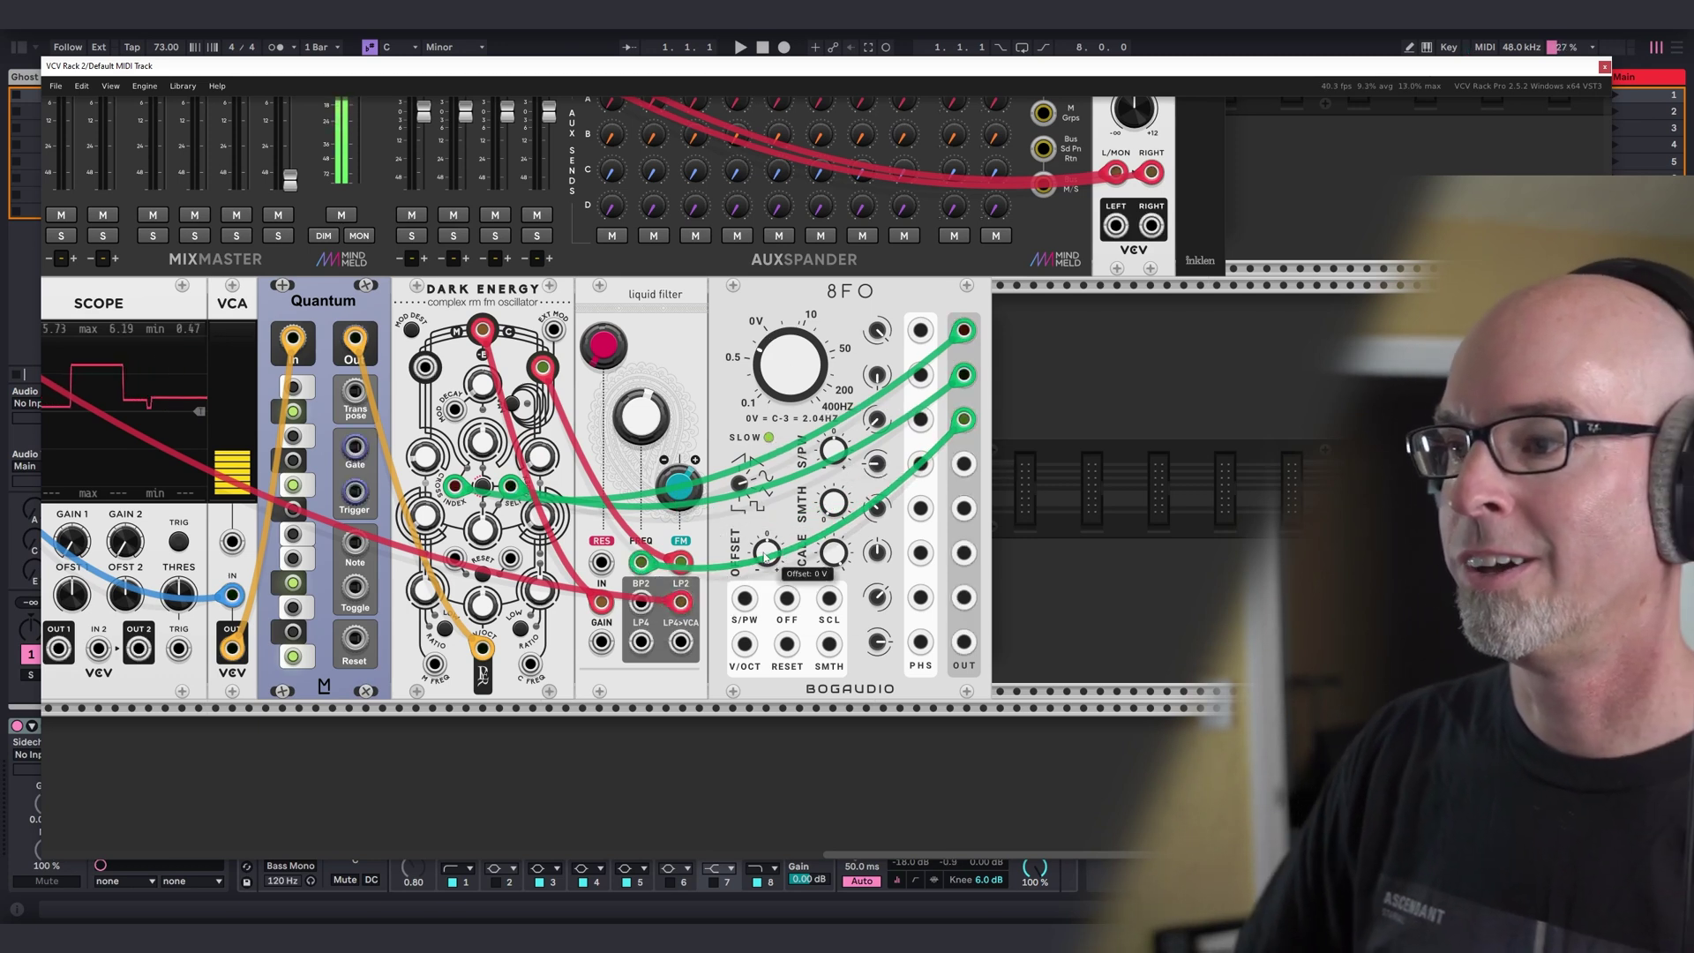
Try adjusting the offset on the 8FO.
drag(765, 554, 766, 525)
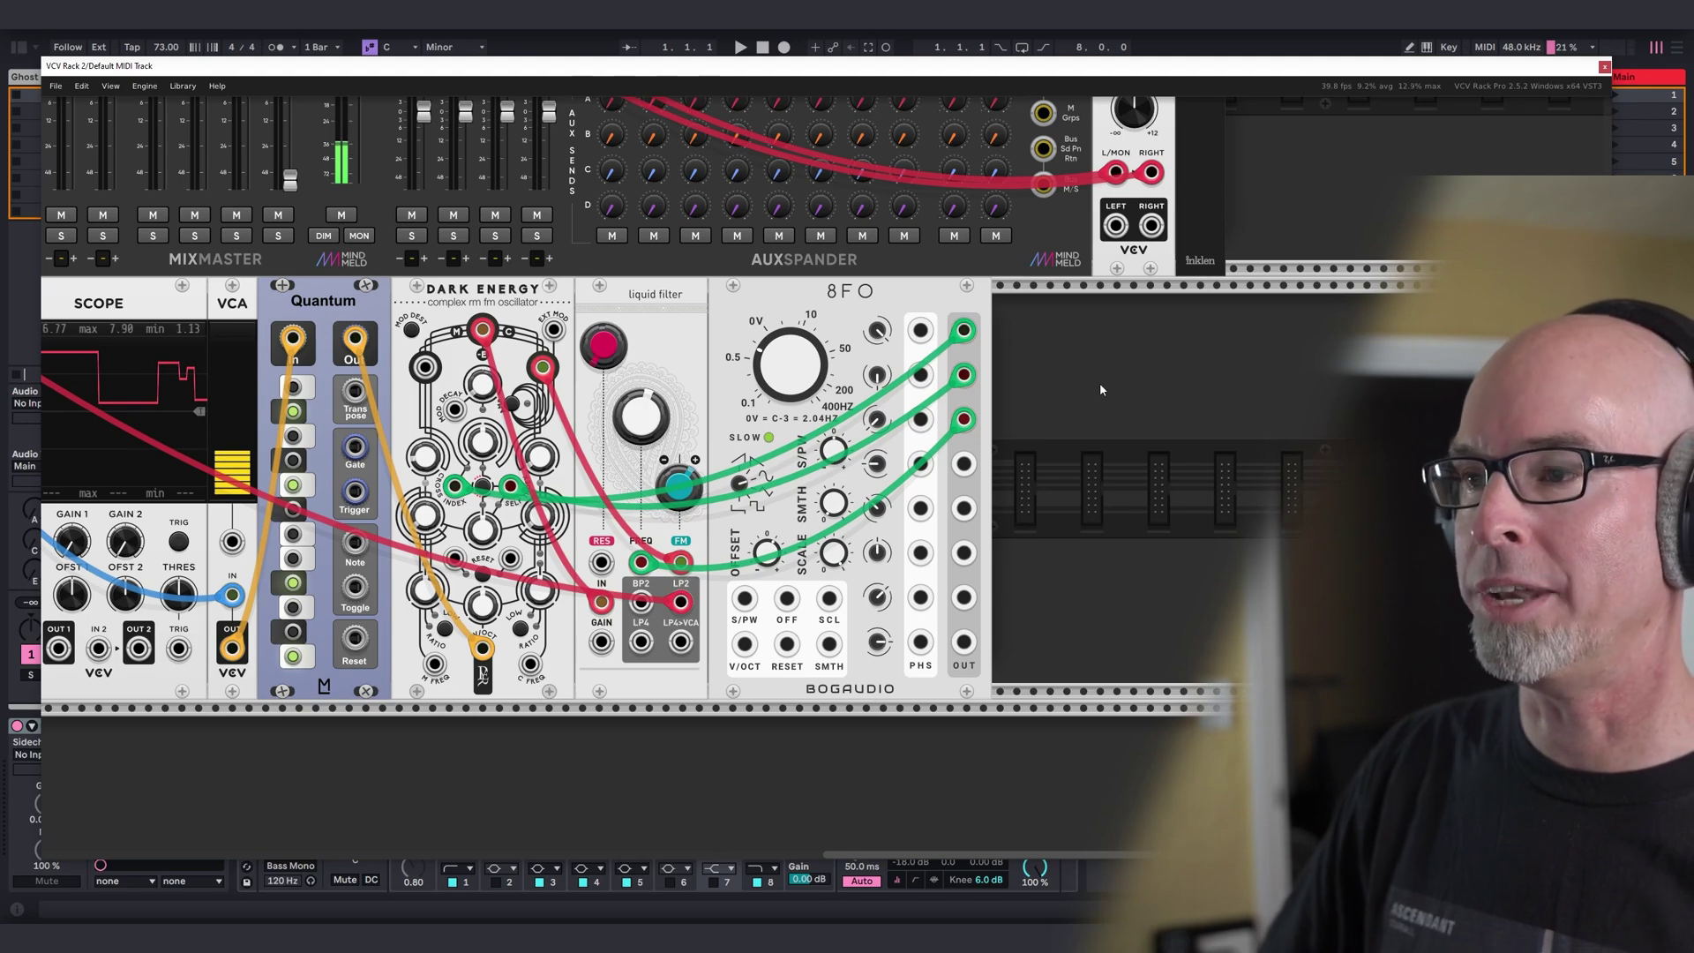
drag(1087, 377, 1505, 572)
drag(884, 860, 790, 829)
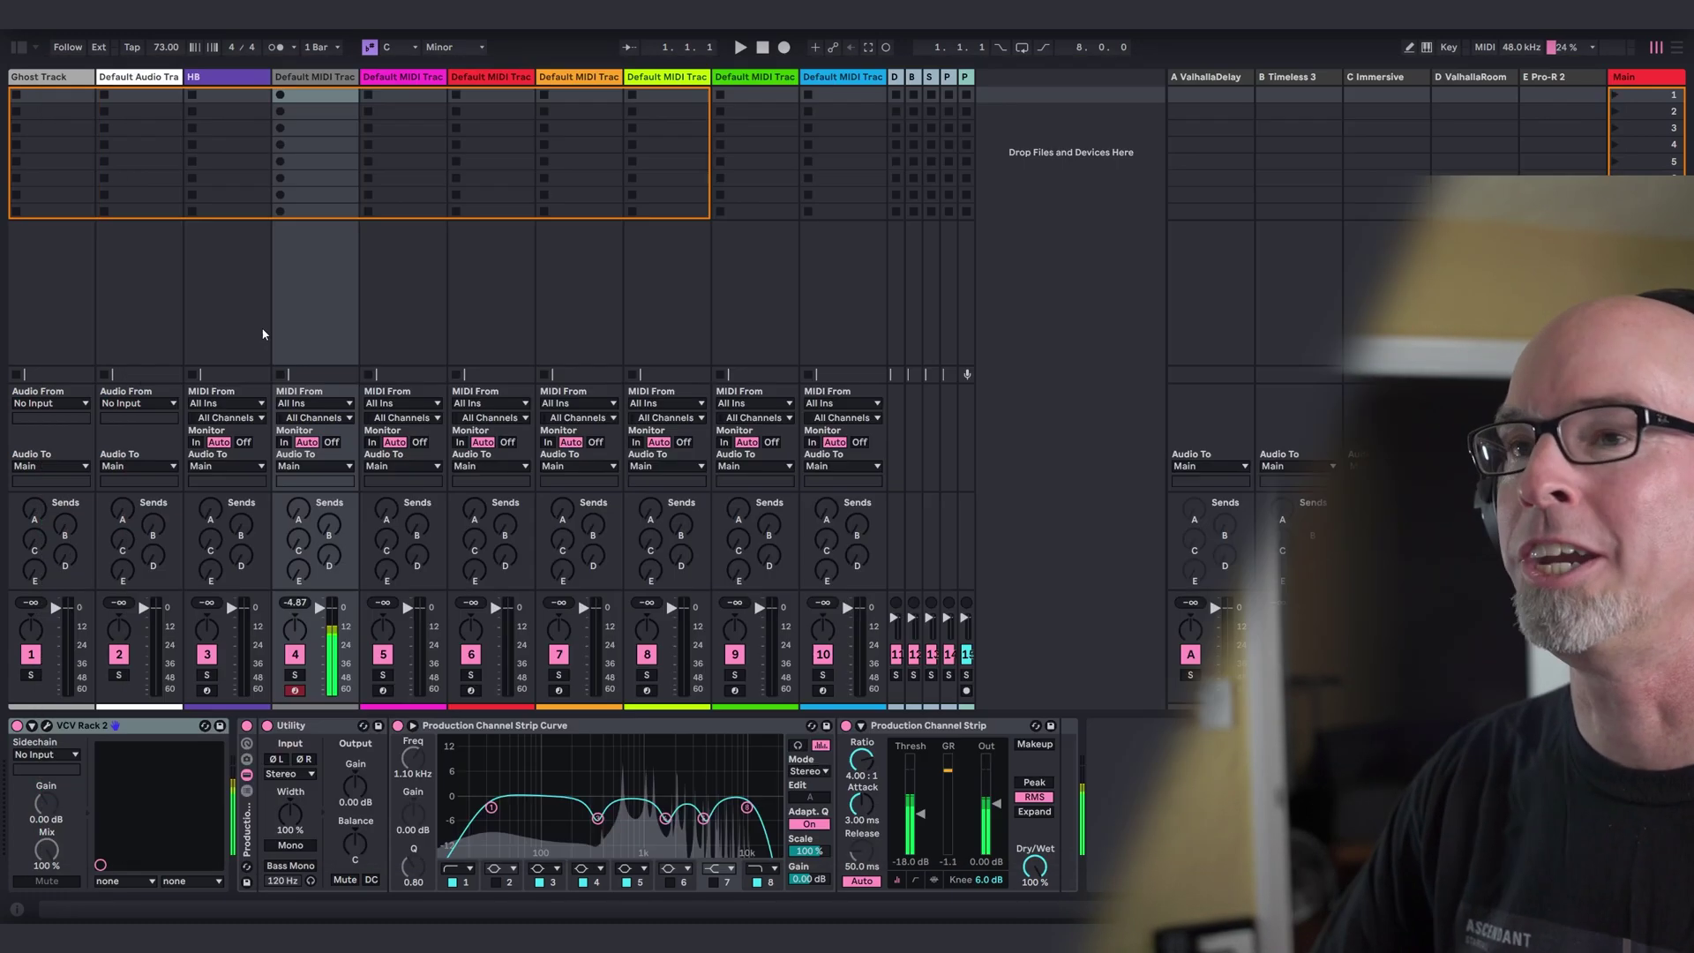
Switch to Ableton Live, route track 4's audio output to Synth Bus, and raise its ValhallaDelay send.
click(1603, 68)
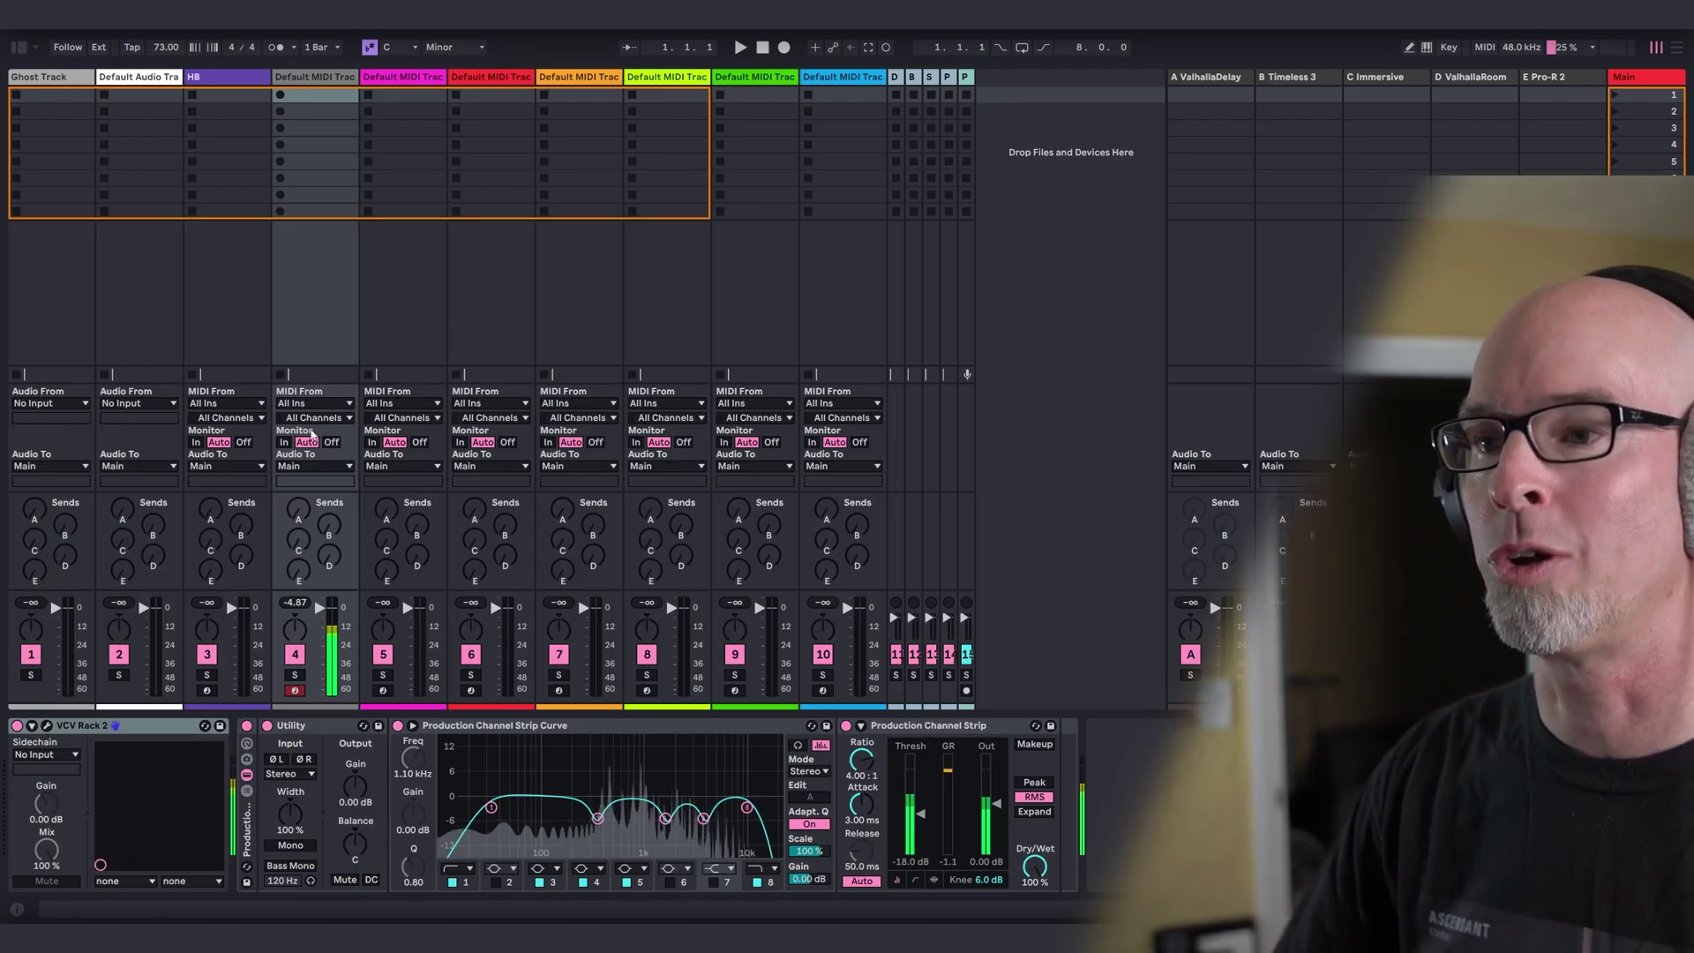
click(314, 466)
click(304, 594)
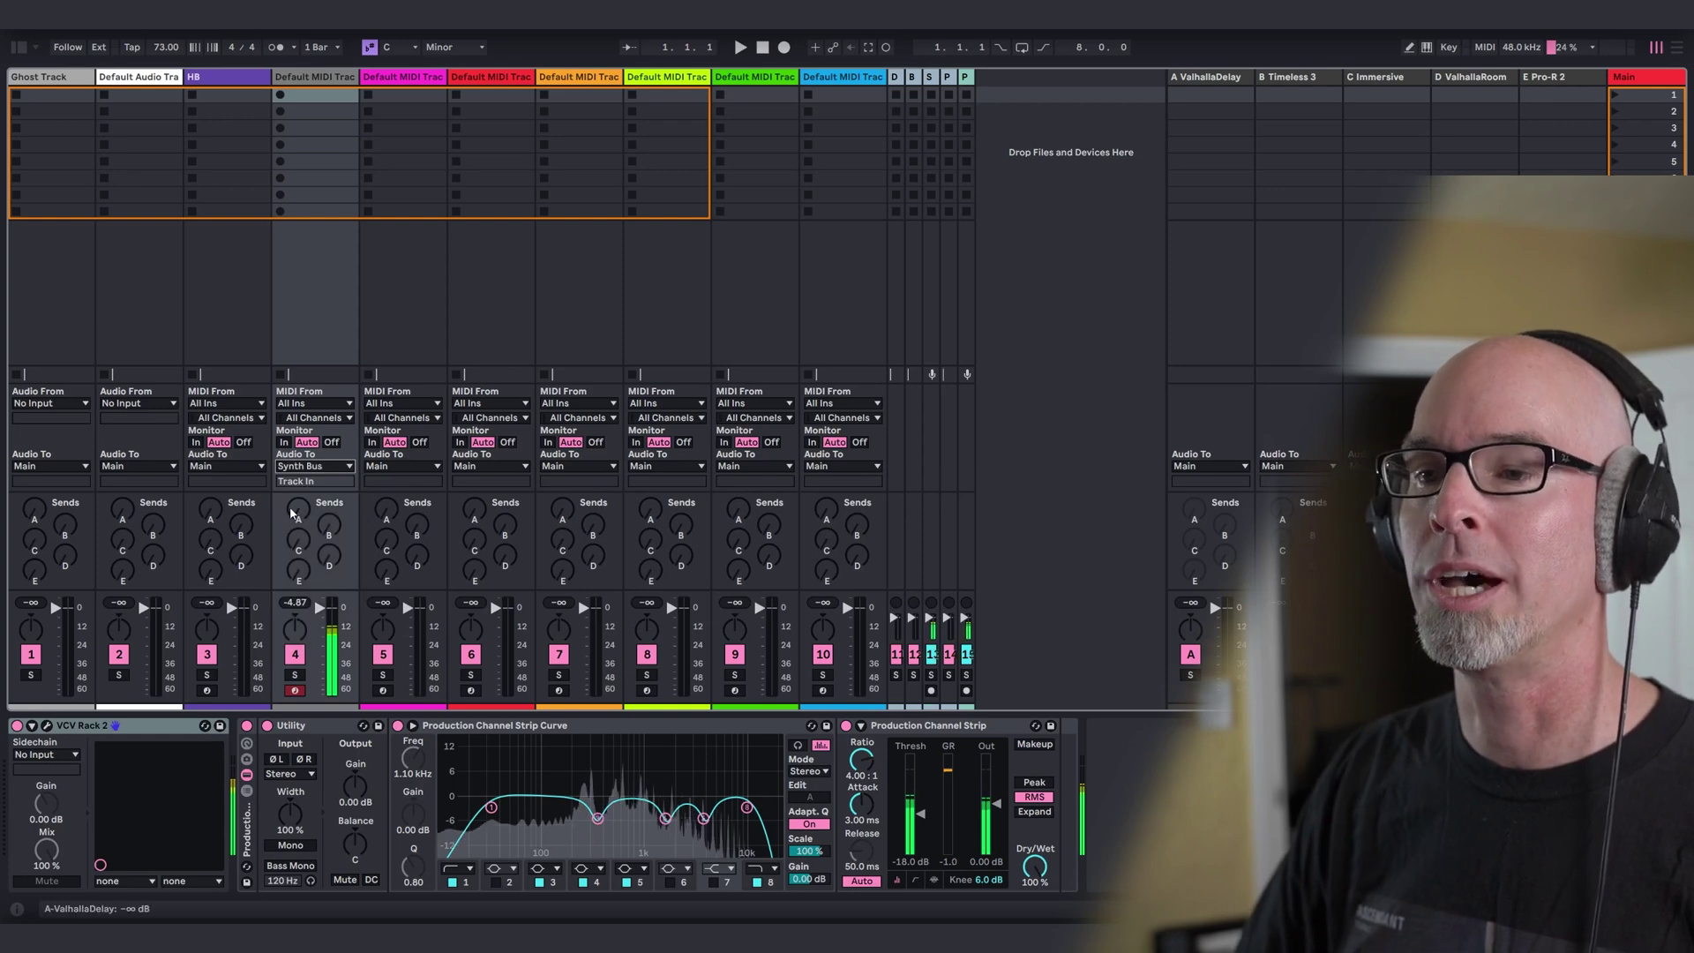
drag(291, 512, 292, 481)
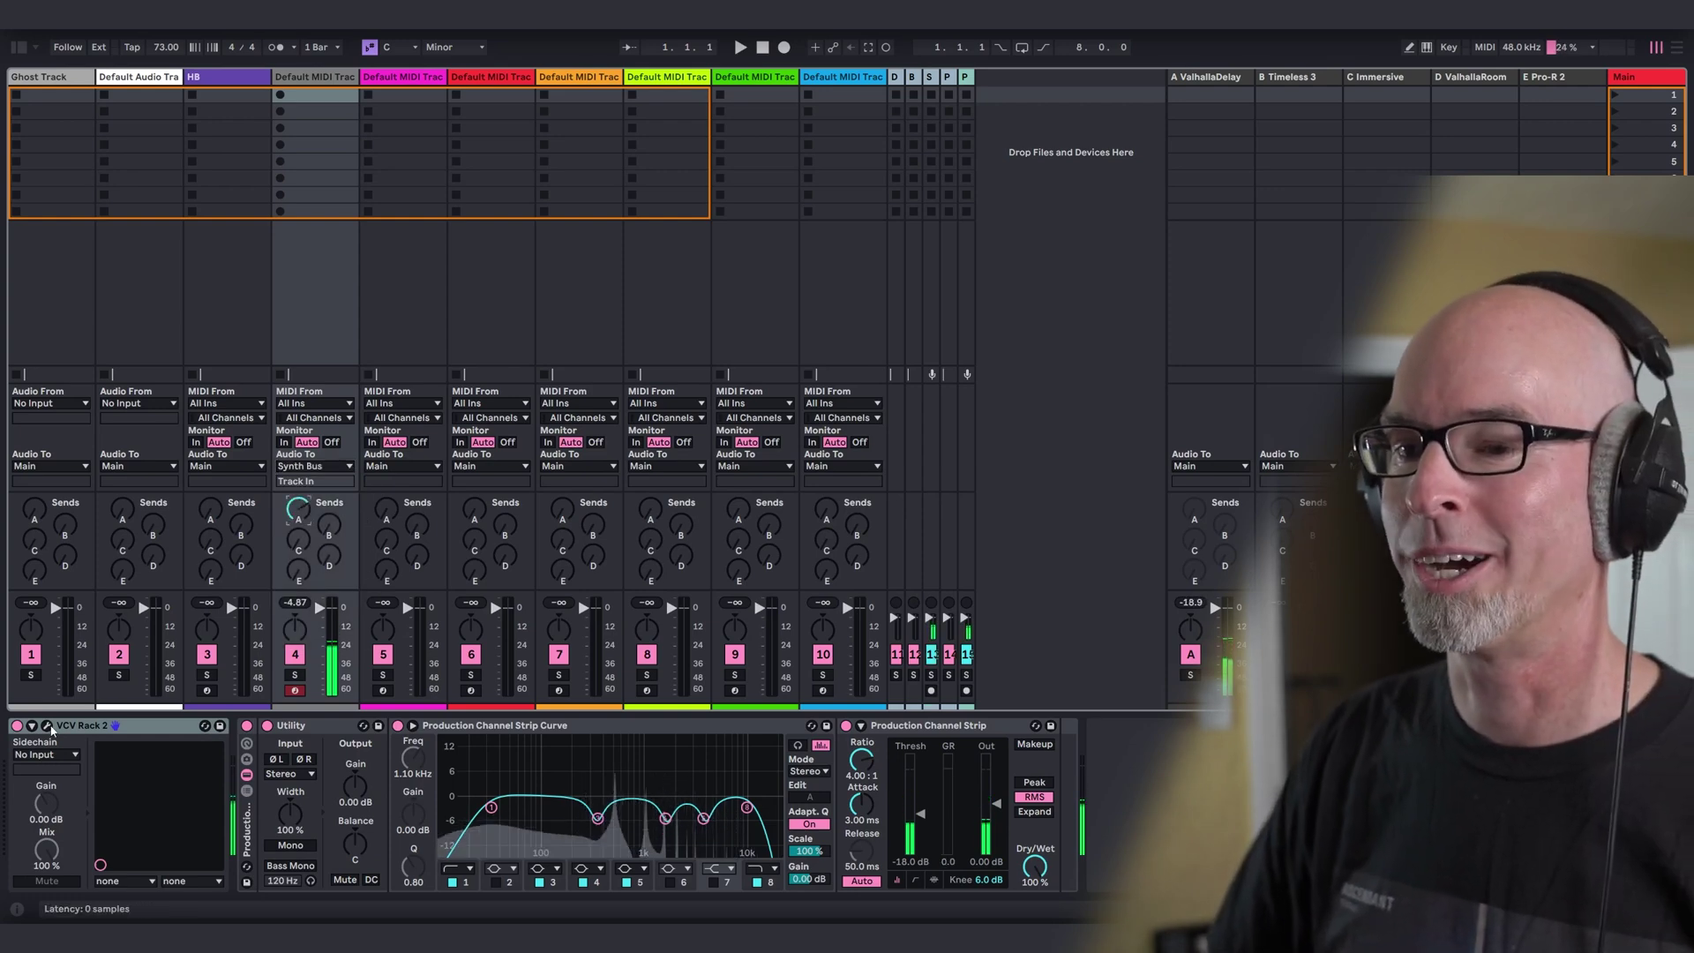
Reopen VCV Rack from track 4 and add a second Dark Energy oscillator directly right of the 8FO.
click(47, 725)
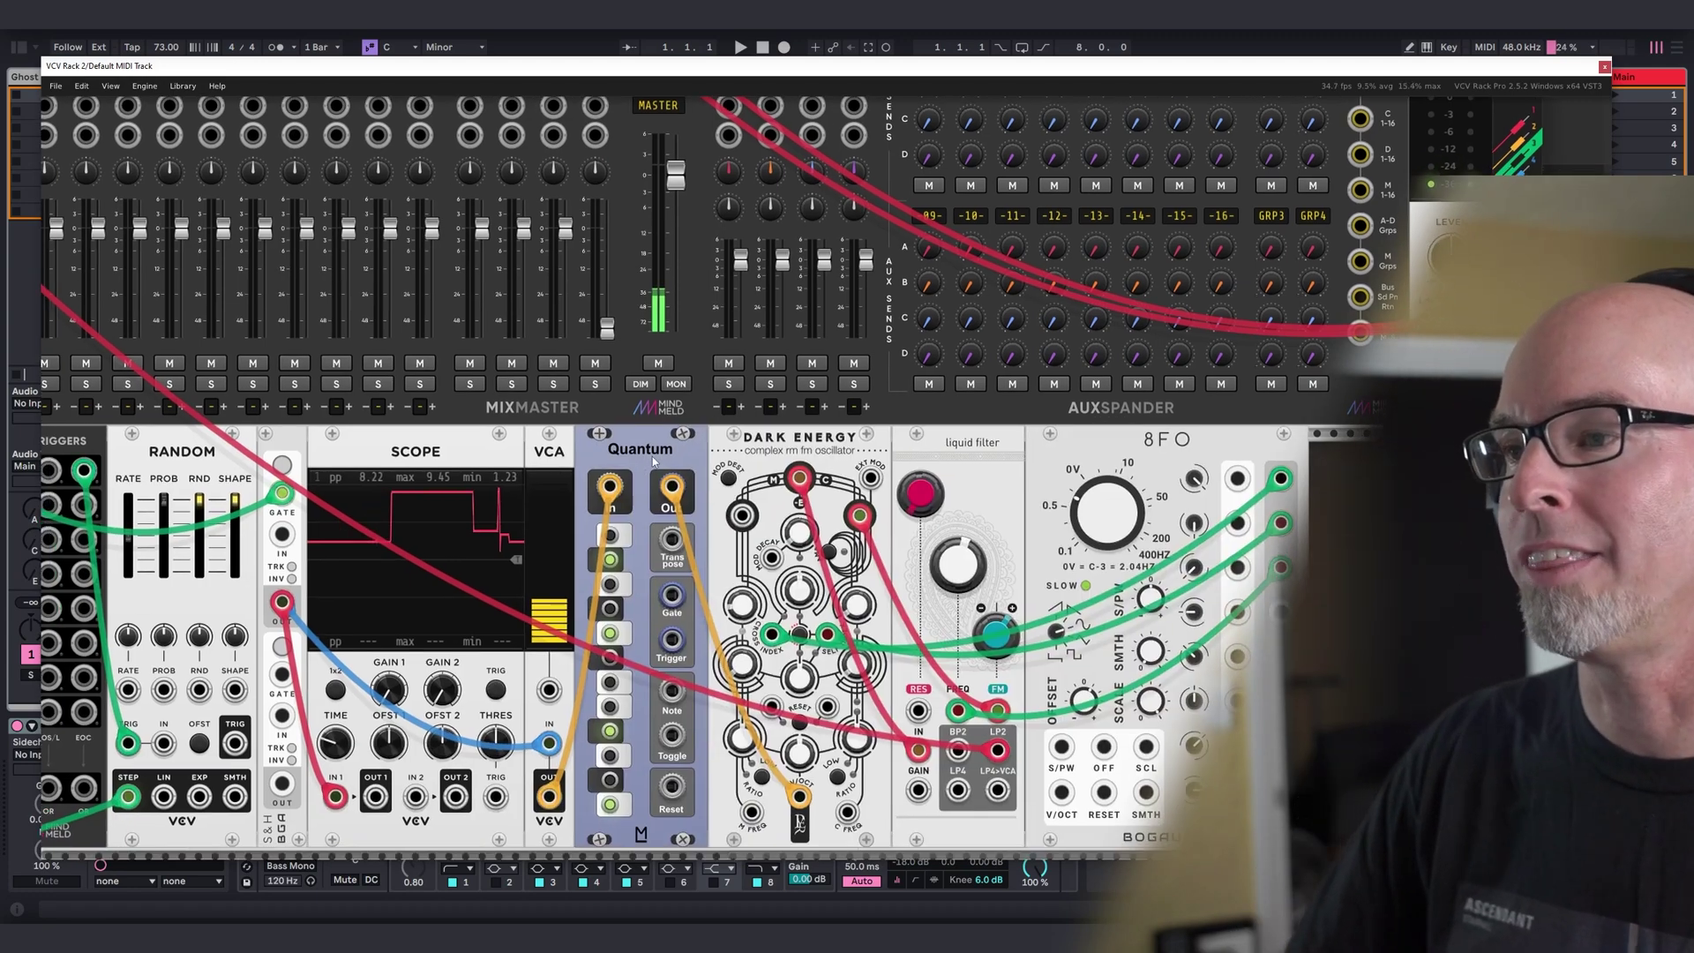
drag(653, 457, 1411, 300)
drag(882, 777, 1004, 796)
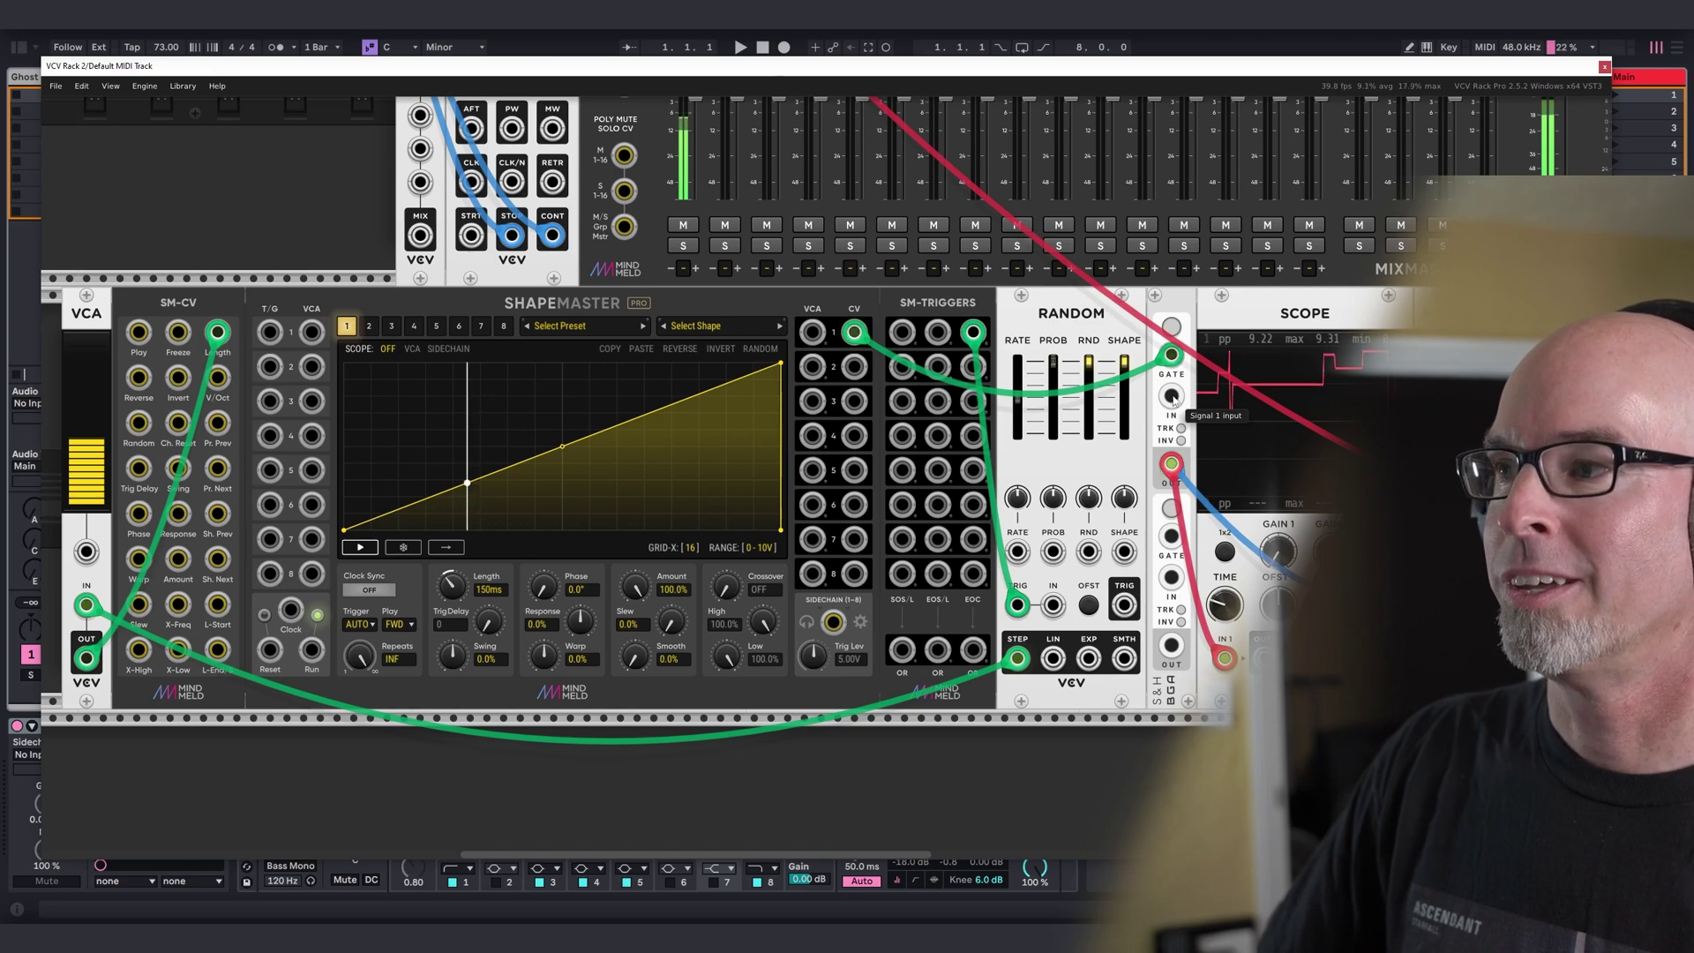
drag(1237, 404, 669, 412)
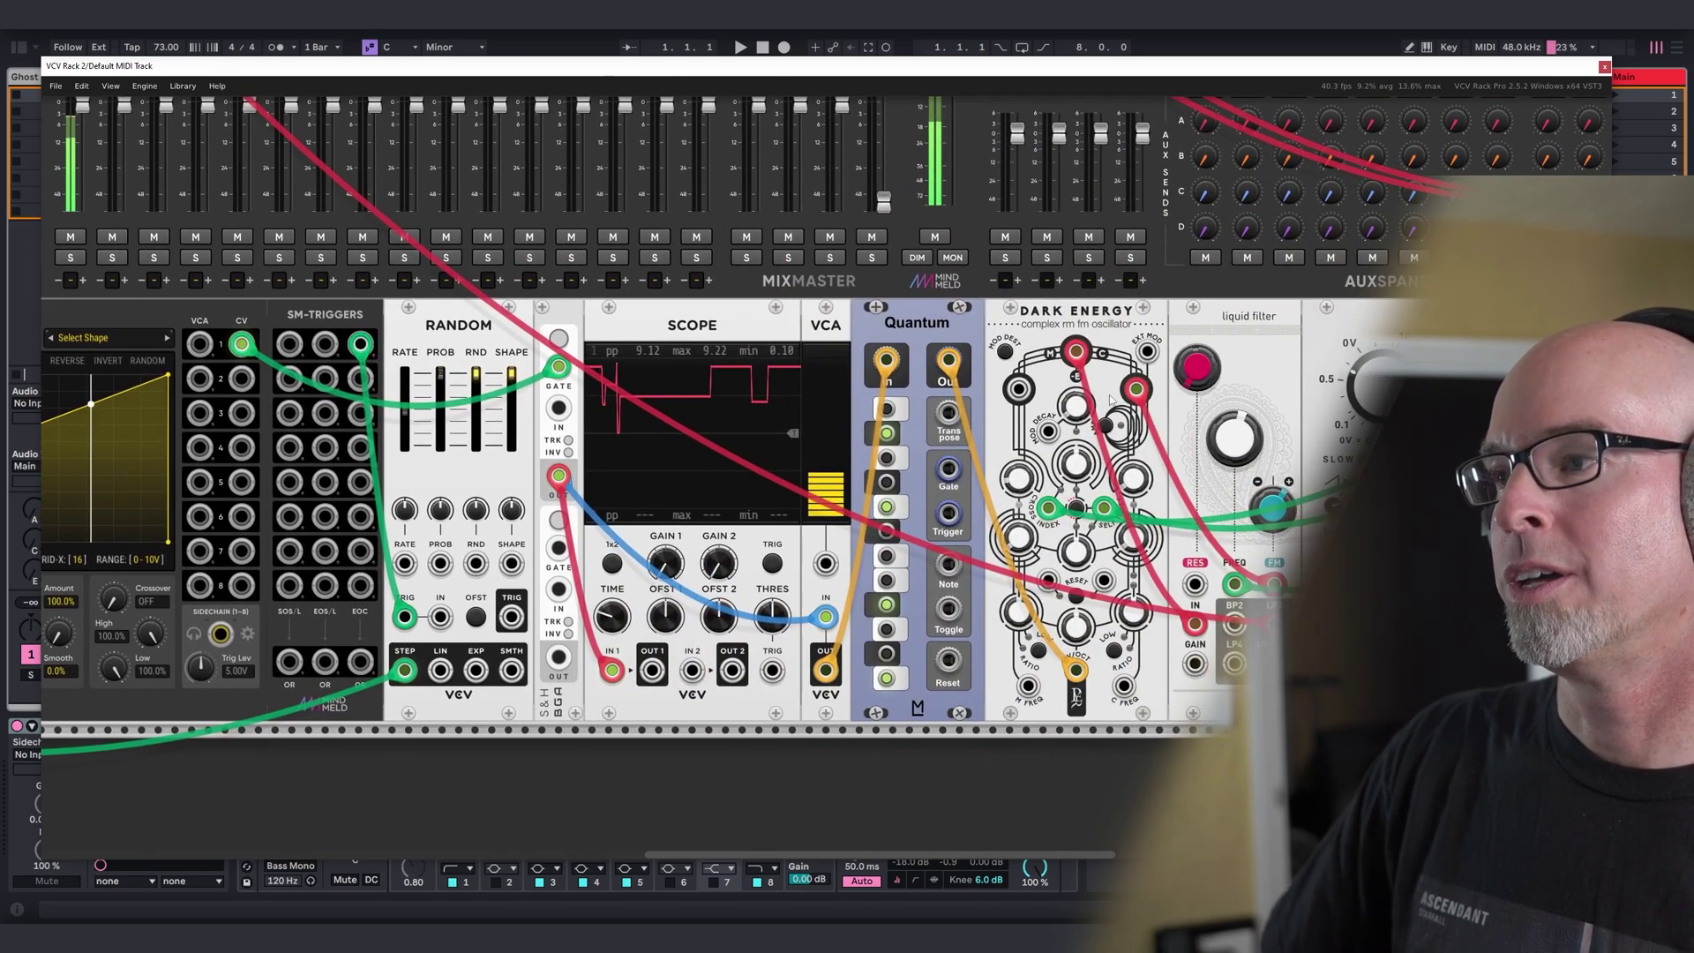
scroll(668, 412, right, 5)
scroll(773, 397, right, 5)
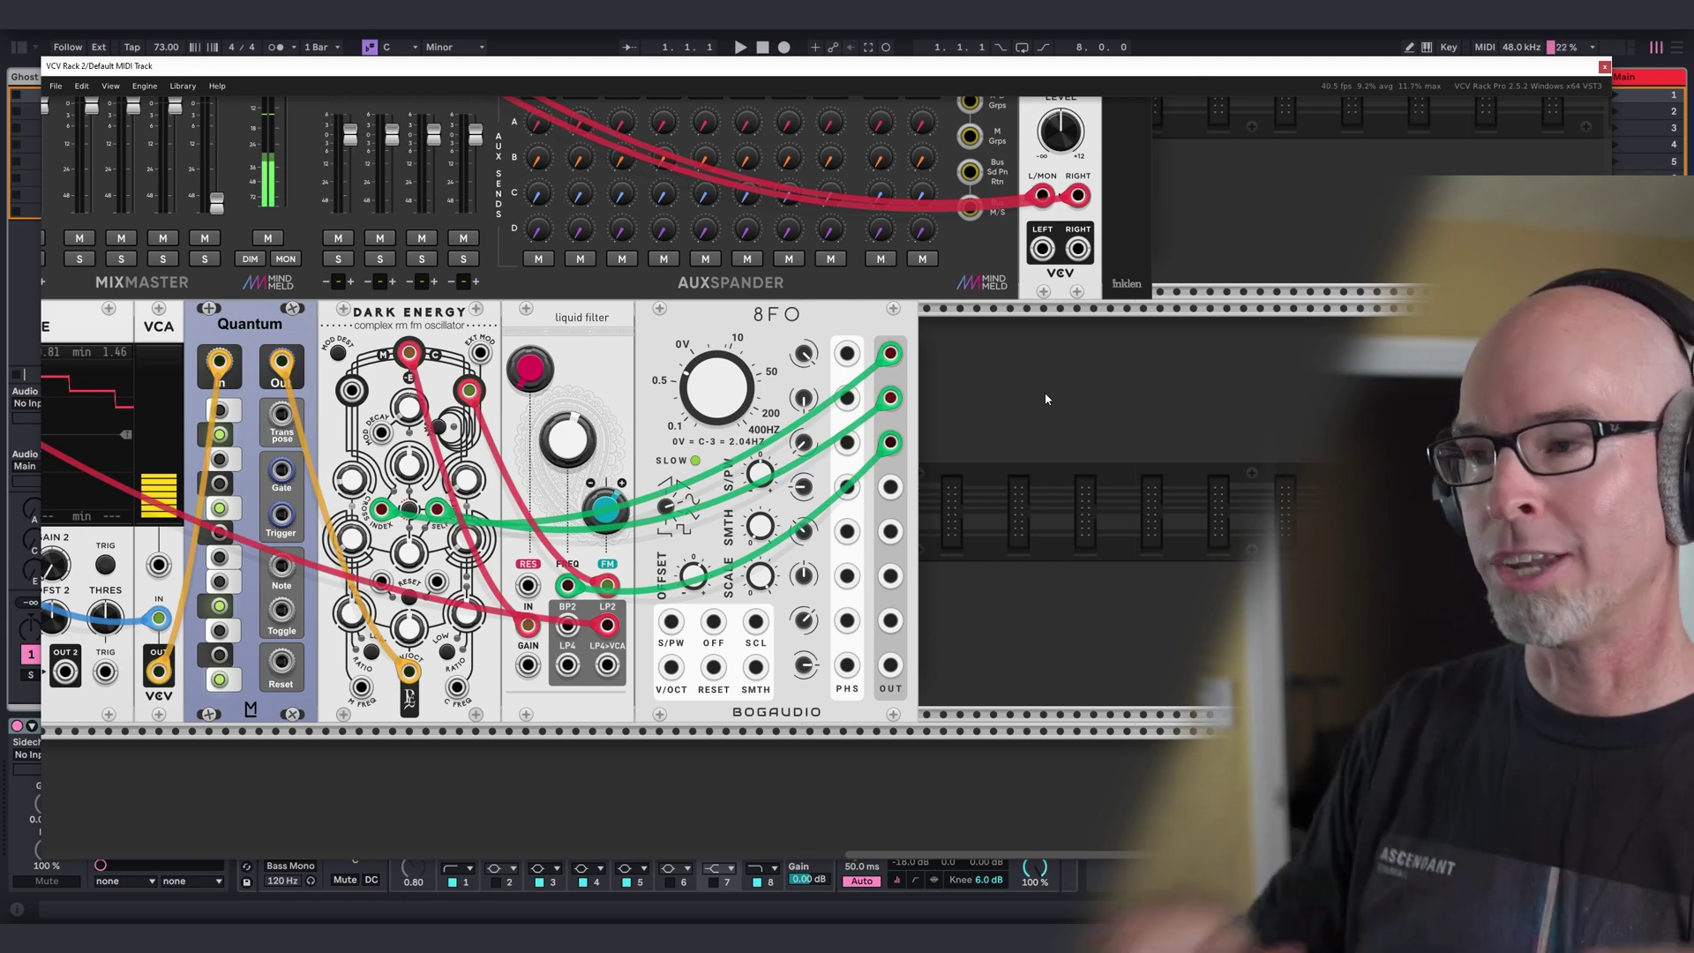
right_click(1045, 399)
text(d)
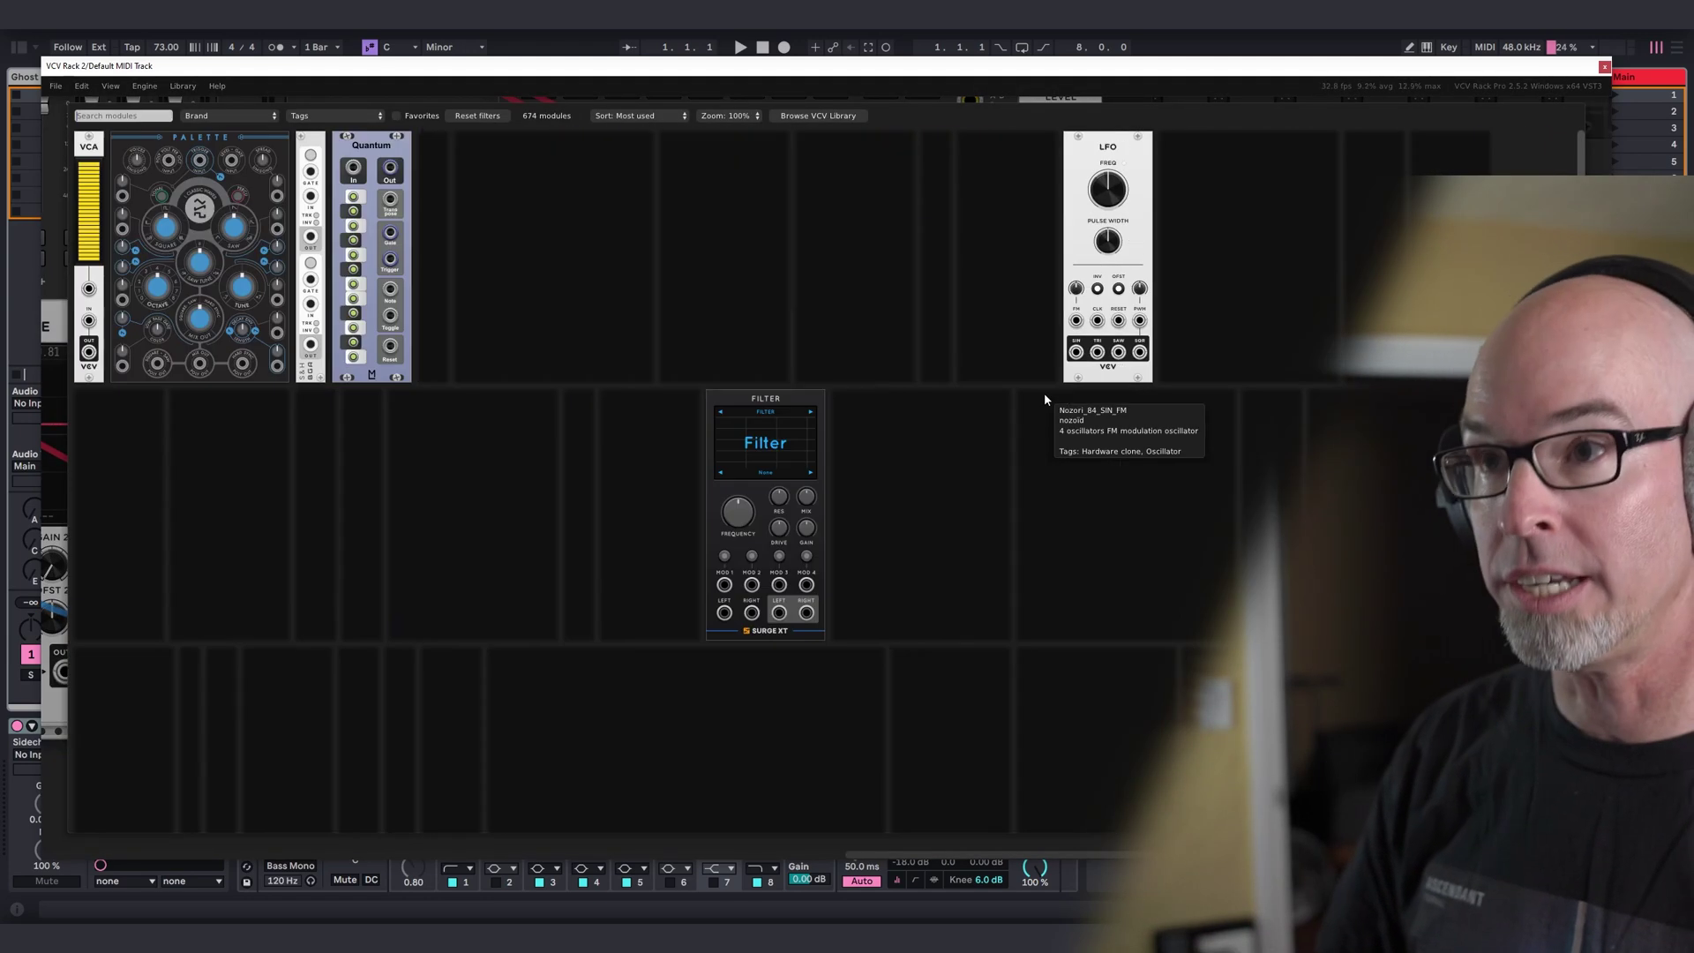
text(ark)
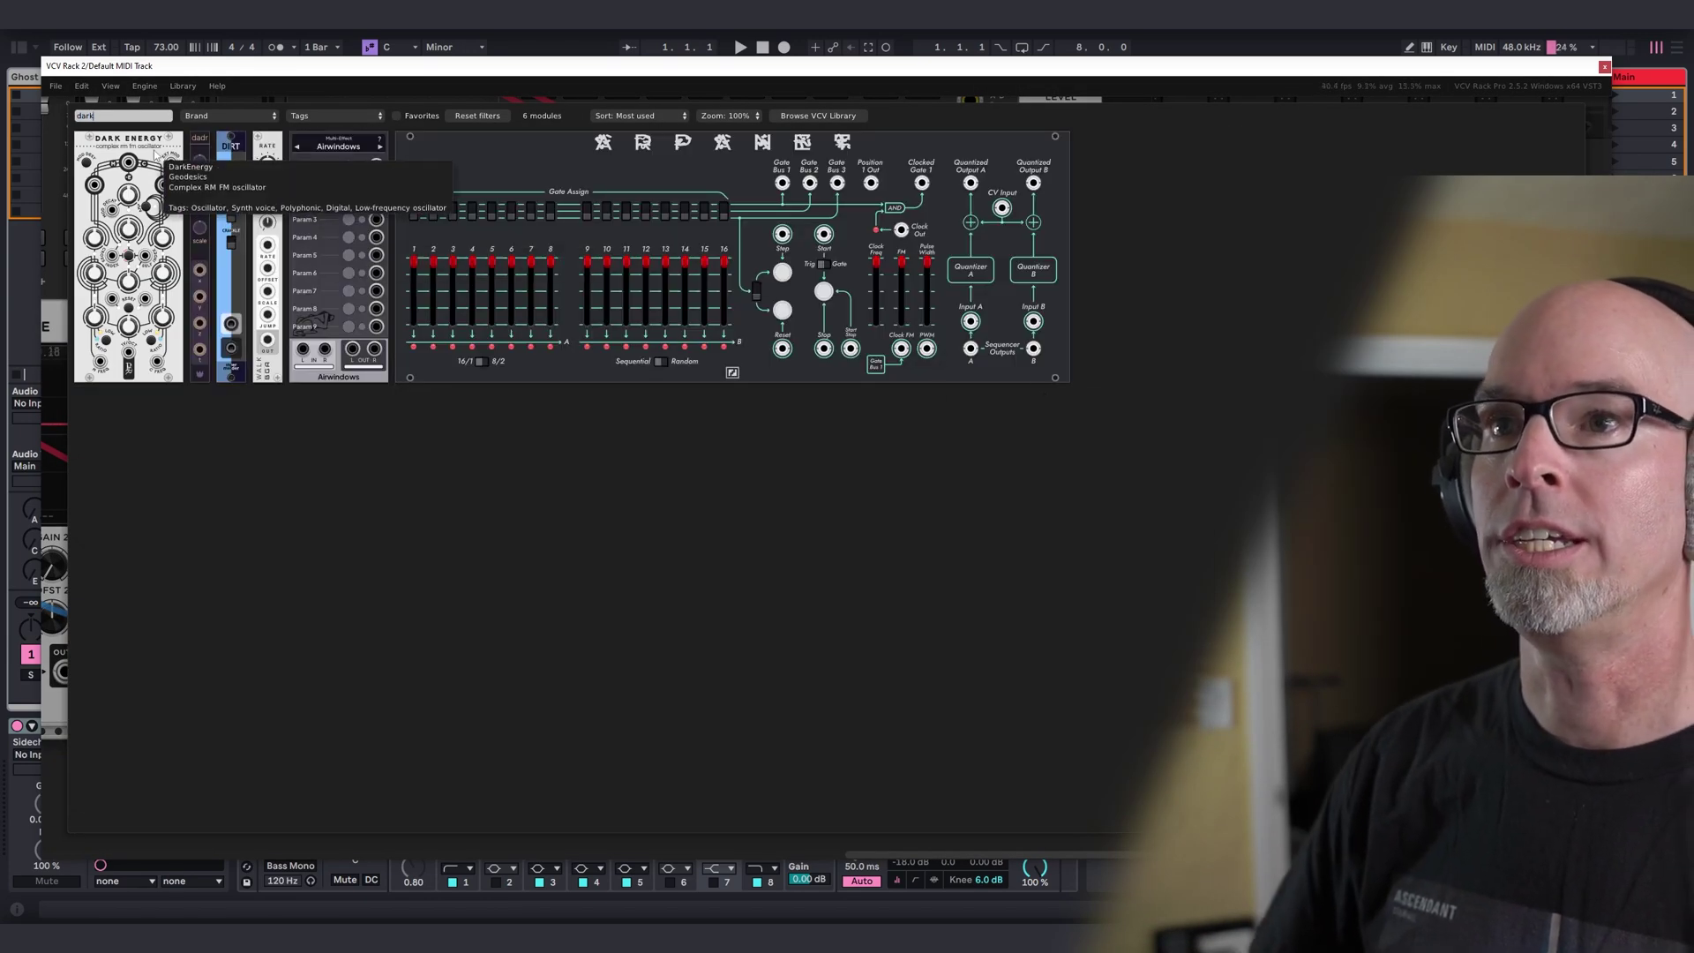
key(Return)
drag(1090, 312, 1054, 316)
Add an SRC voltage source directly right of the second Dark Energy and tune it to C2.
drag(1223, 413, 970, 431)
right_click(970, 435)
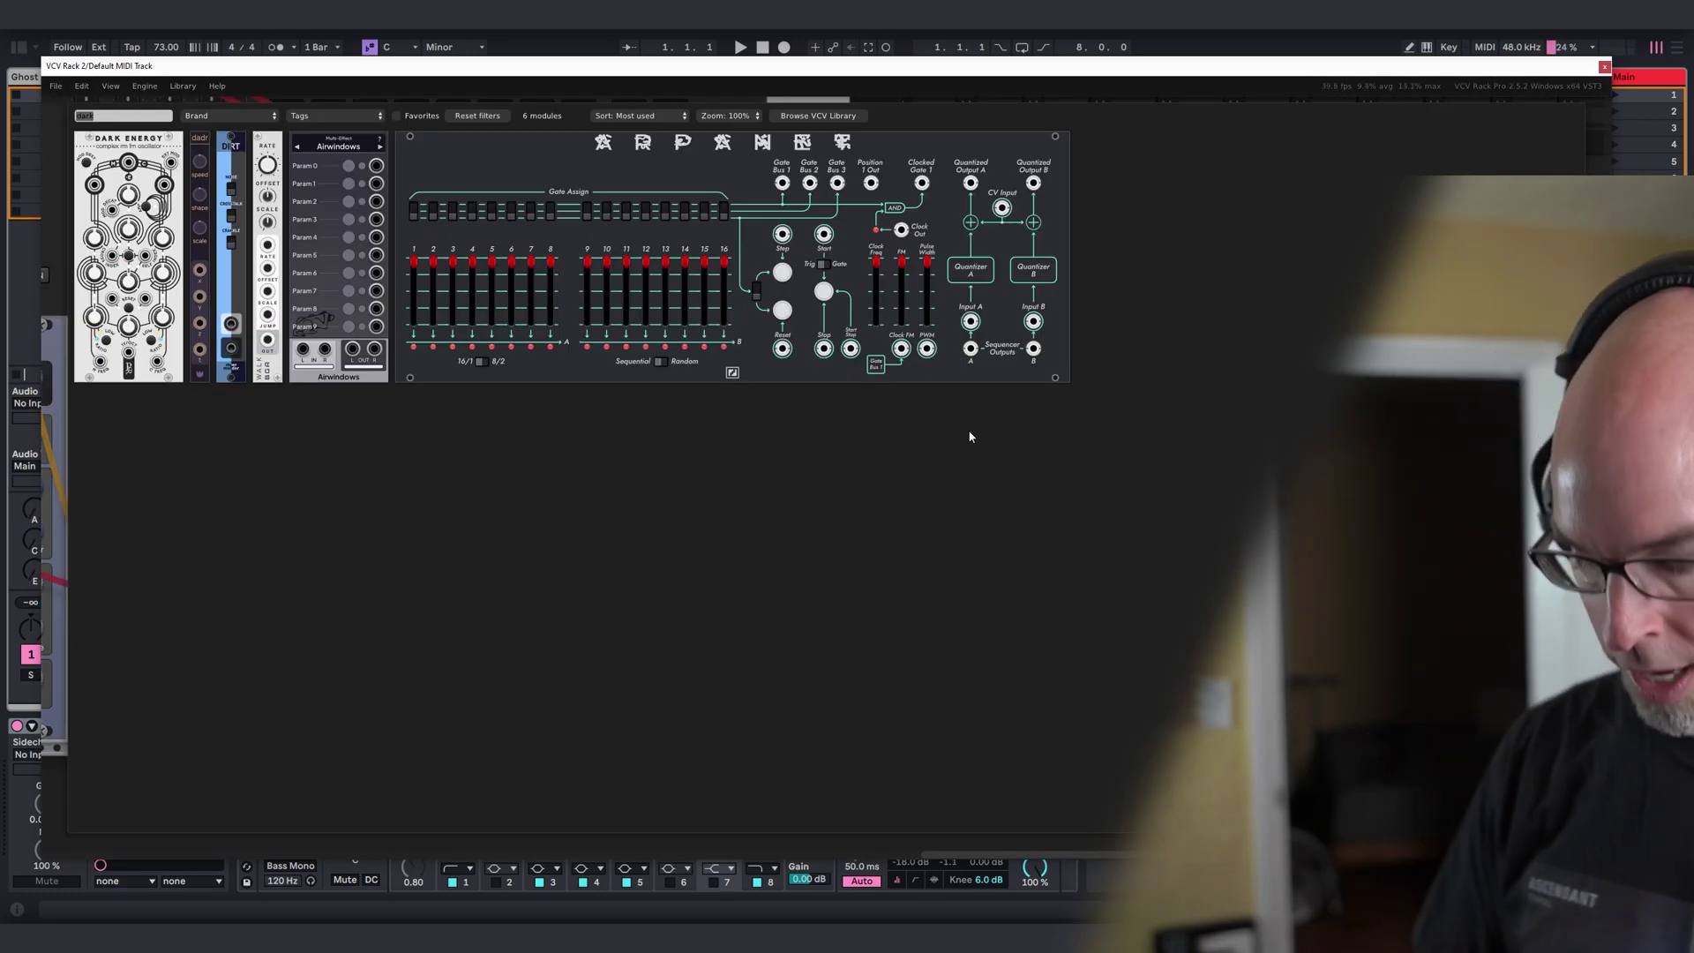
key(BackSpace)
text(sr)
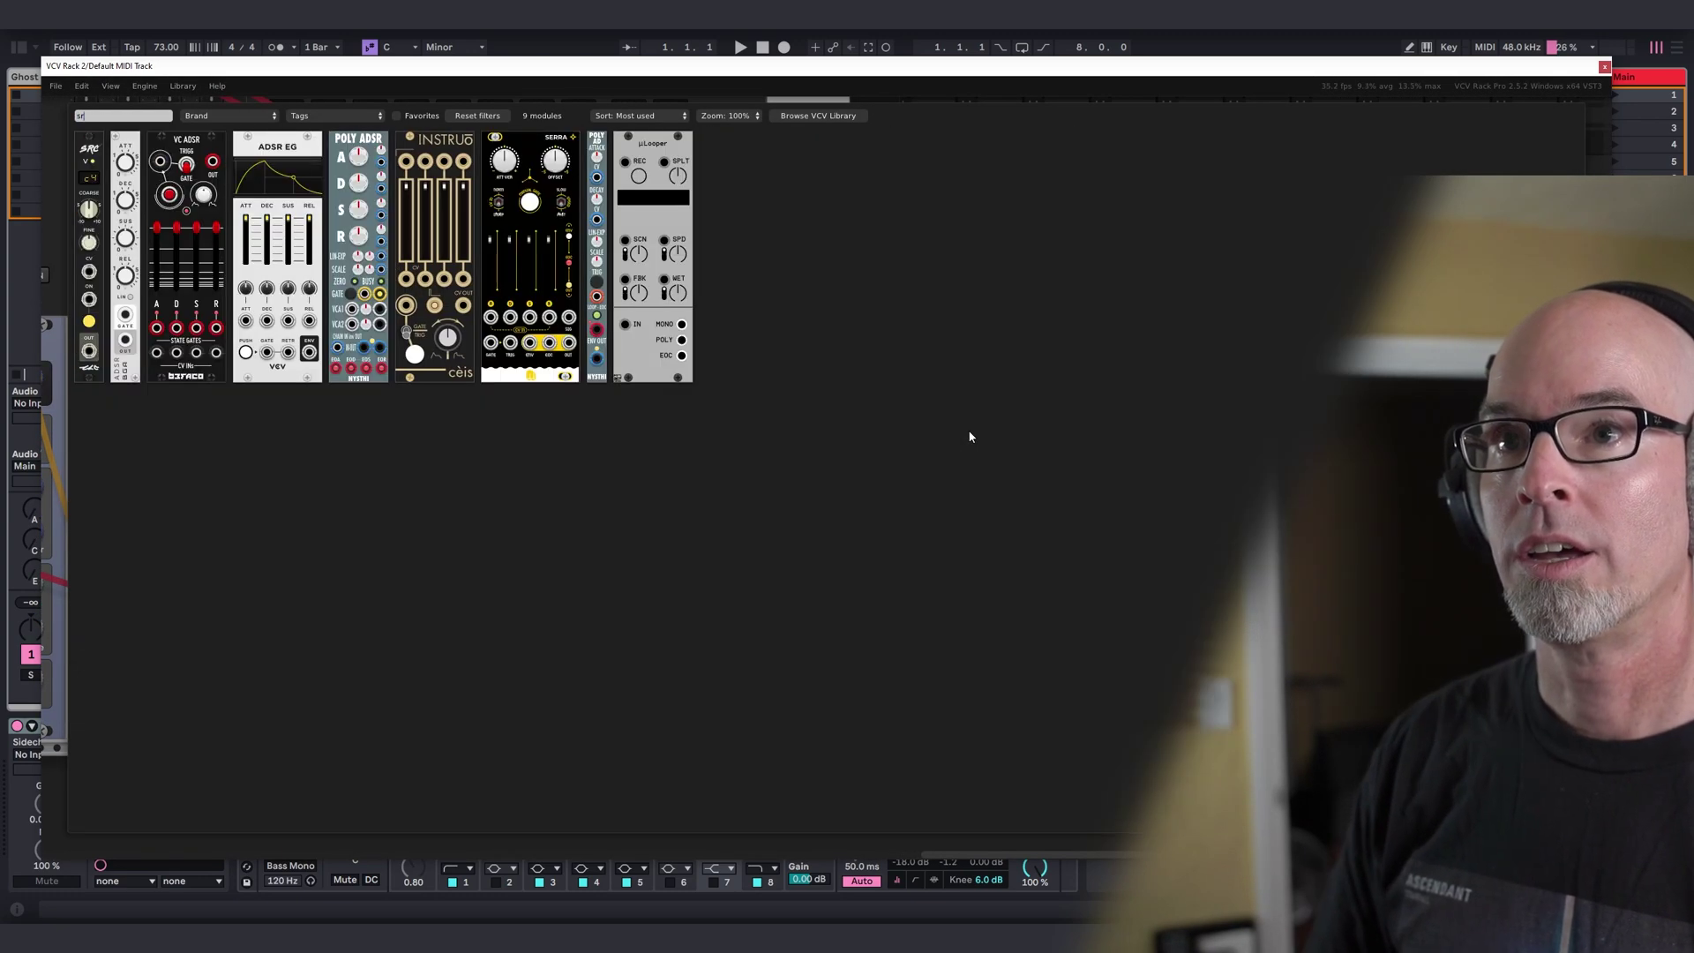
click(88, 247)
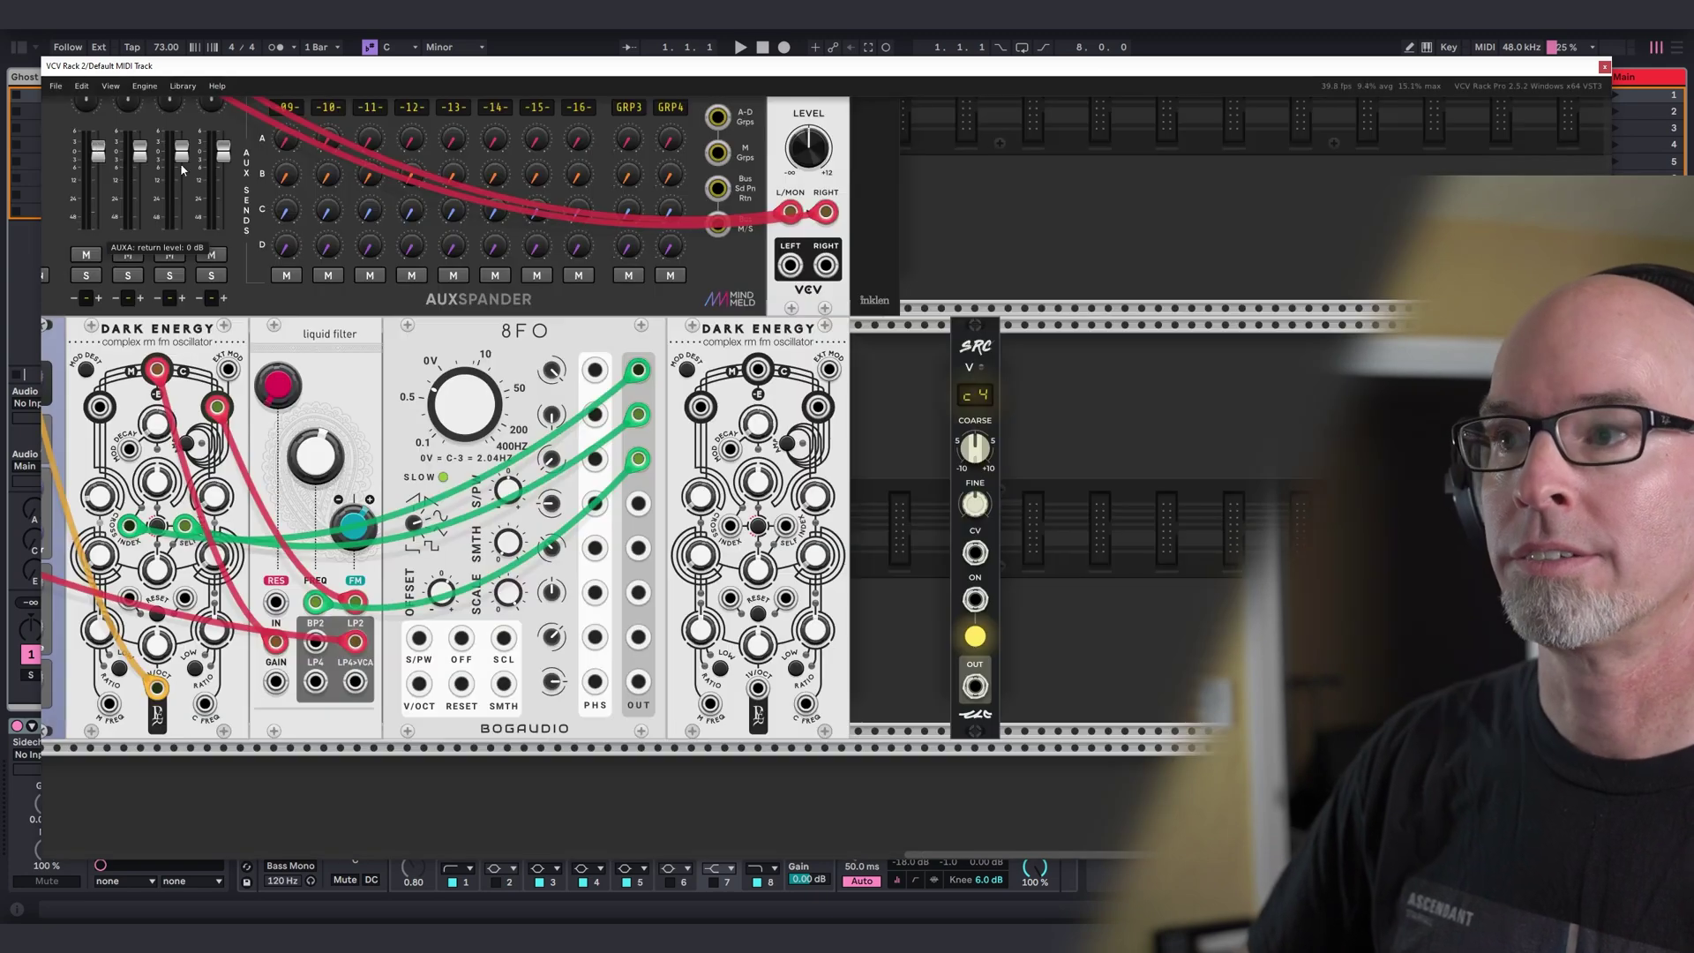
drag(993, 350, 852, 384)
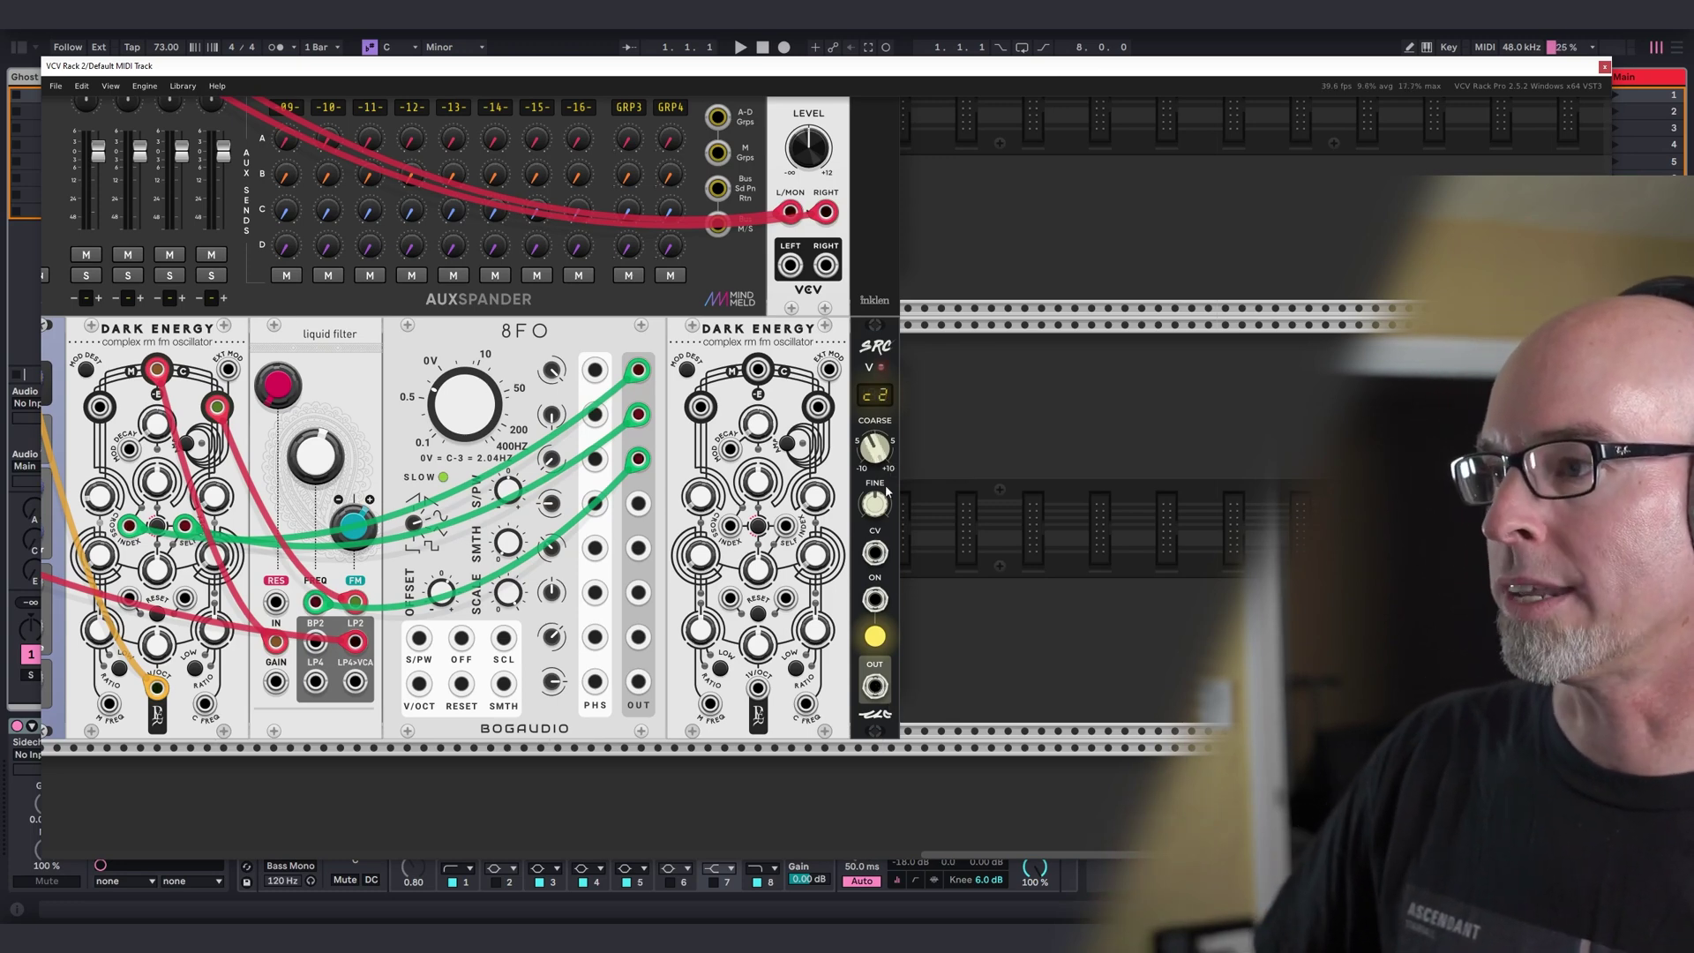
Patch the SRC output to the second Dark Energy's V/Oct input, and that oscillator's Energy output to MixMaster channel 2.
drag(879, 693, 758, 688)
key(c)
key(c)
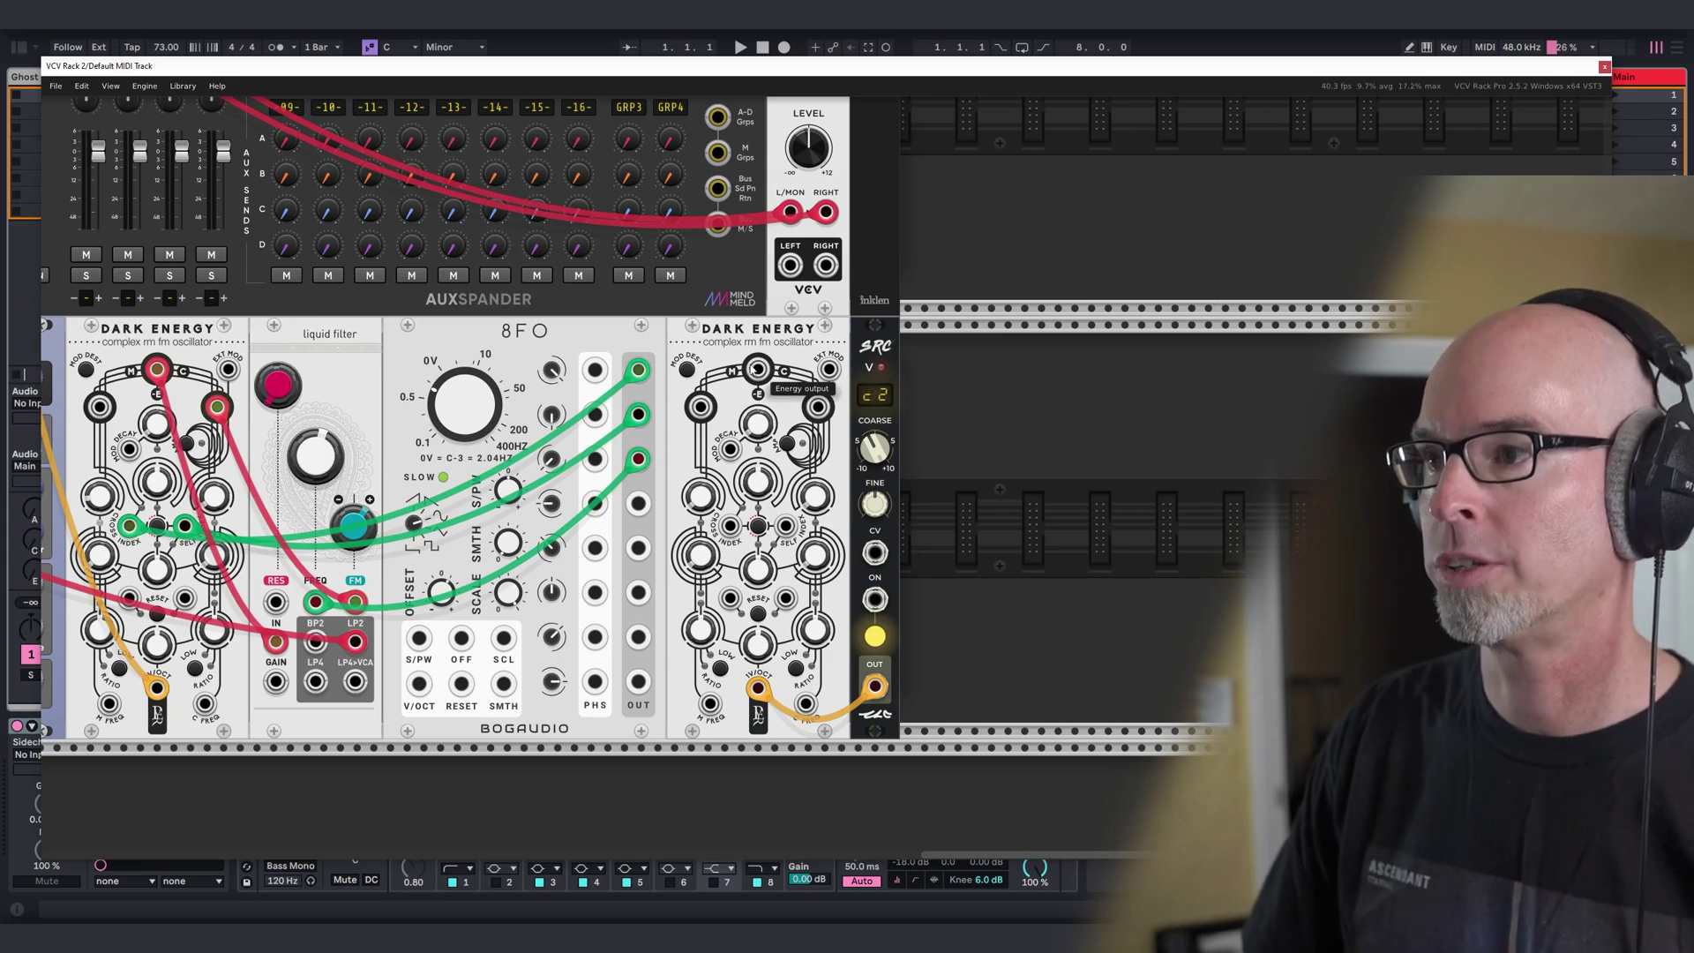
drag(758, 370, 87, 263)
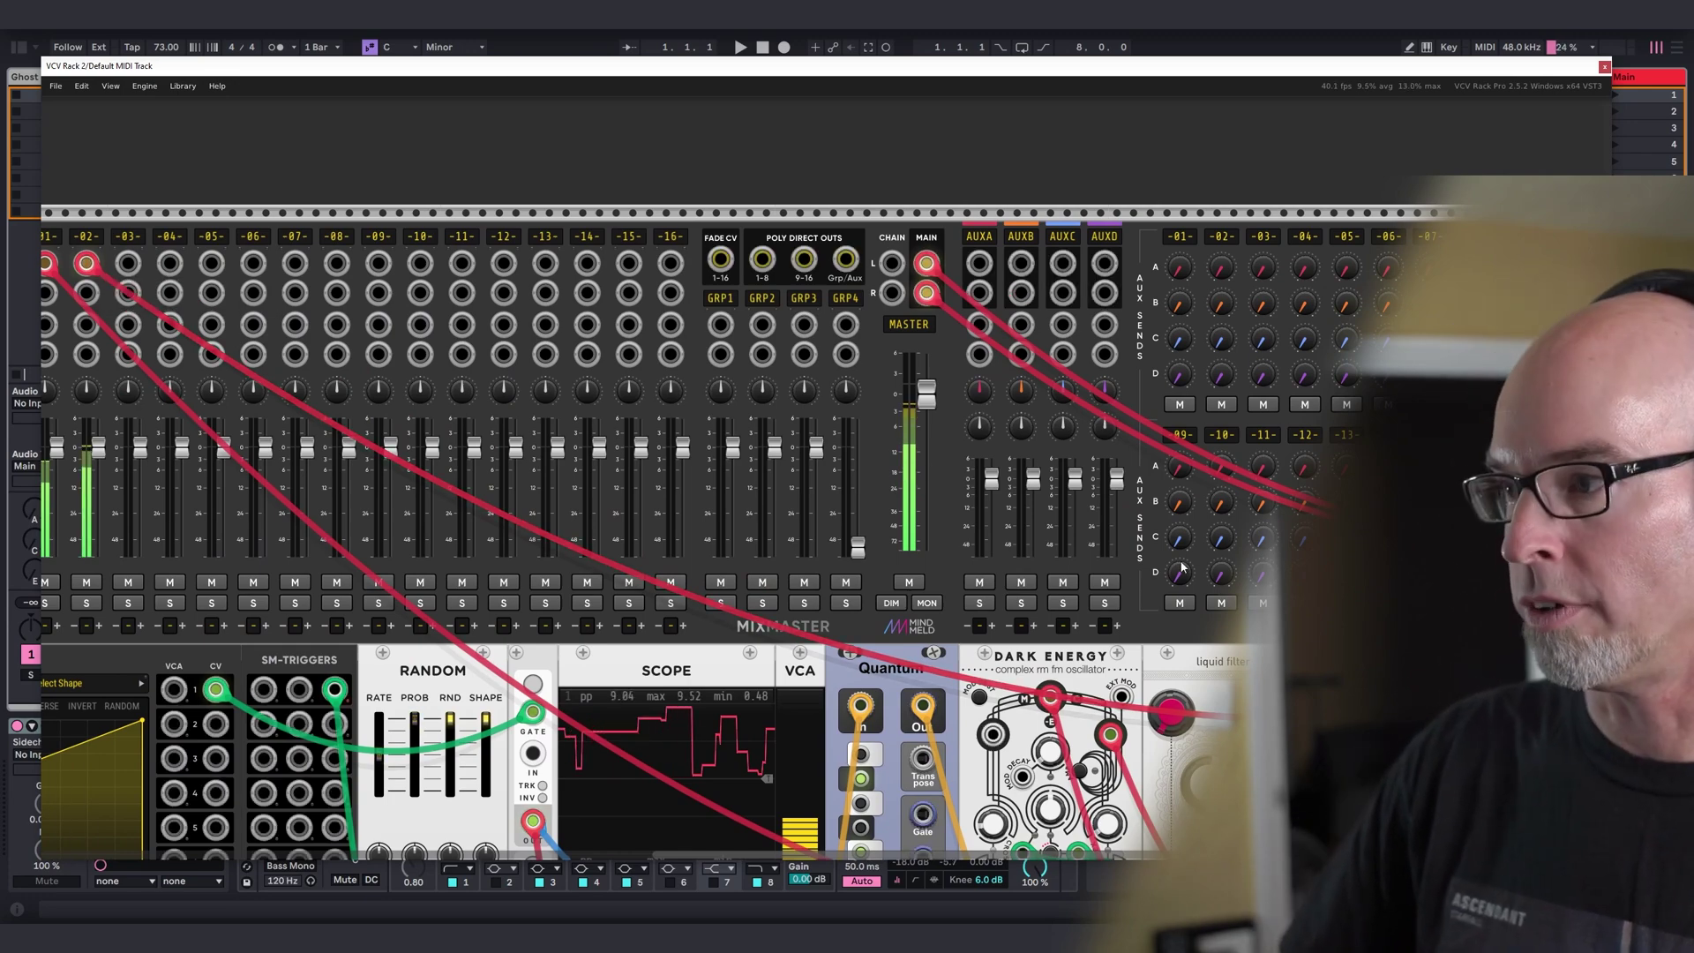
Patch the 8FO's fourth and fifth outputs to the second Dark Energy's two cross mod CV inputs, and lower the SRC tuning to C1.
scroll(900, 482, down, 5)
scroll(900, 482, right, 6)
scroll(590, 266, down, 1)
scroll(590, 267, right, 2)
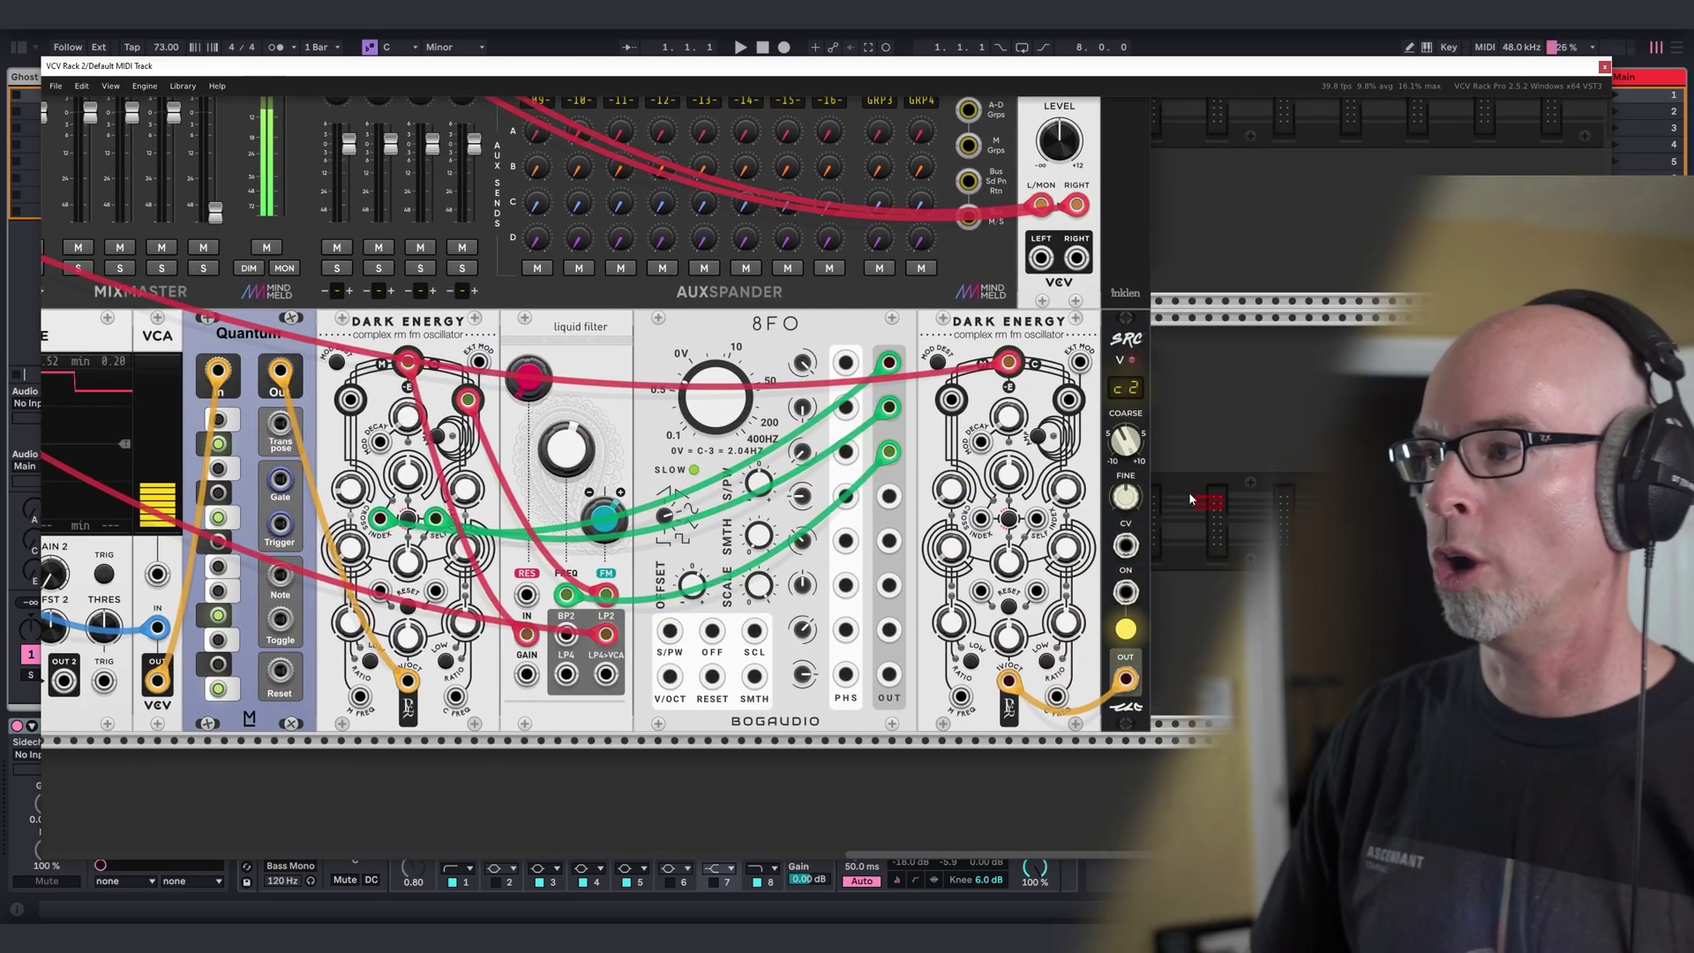
scroll(1002, 419, down, 1)
scroll(1002, 420, right, 6)
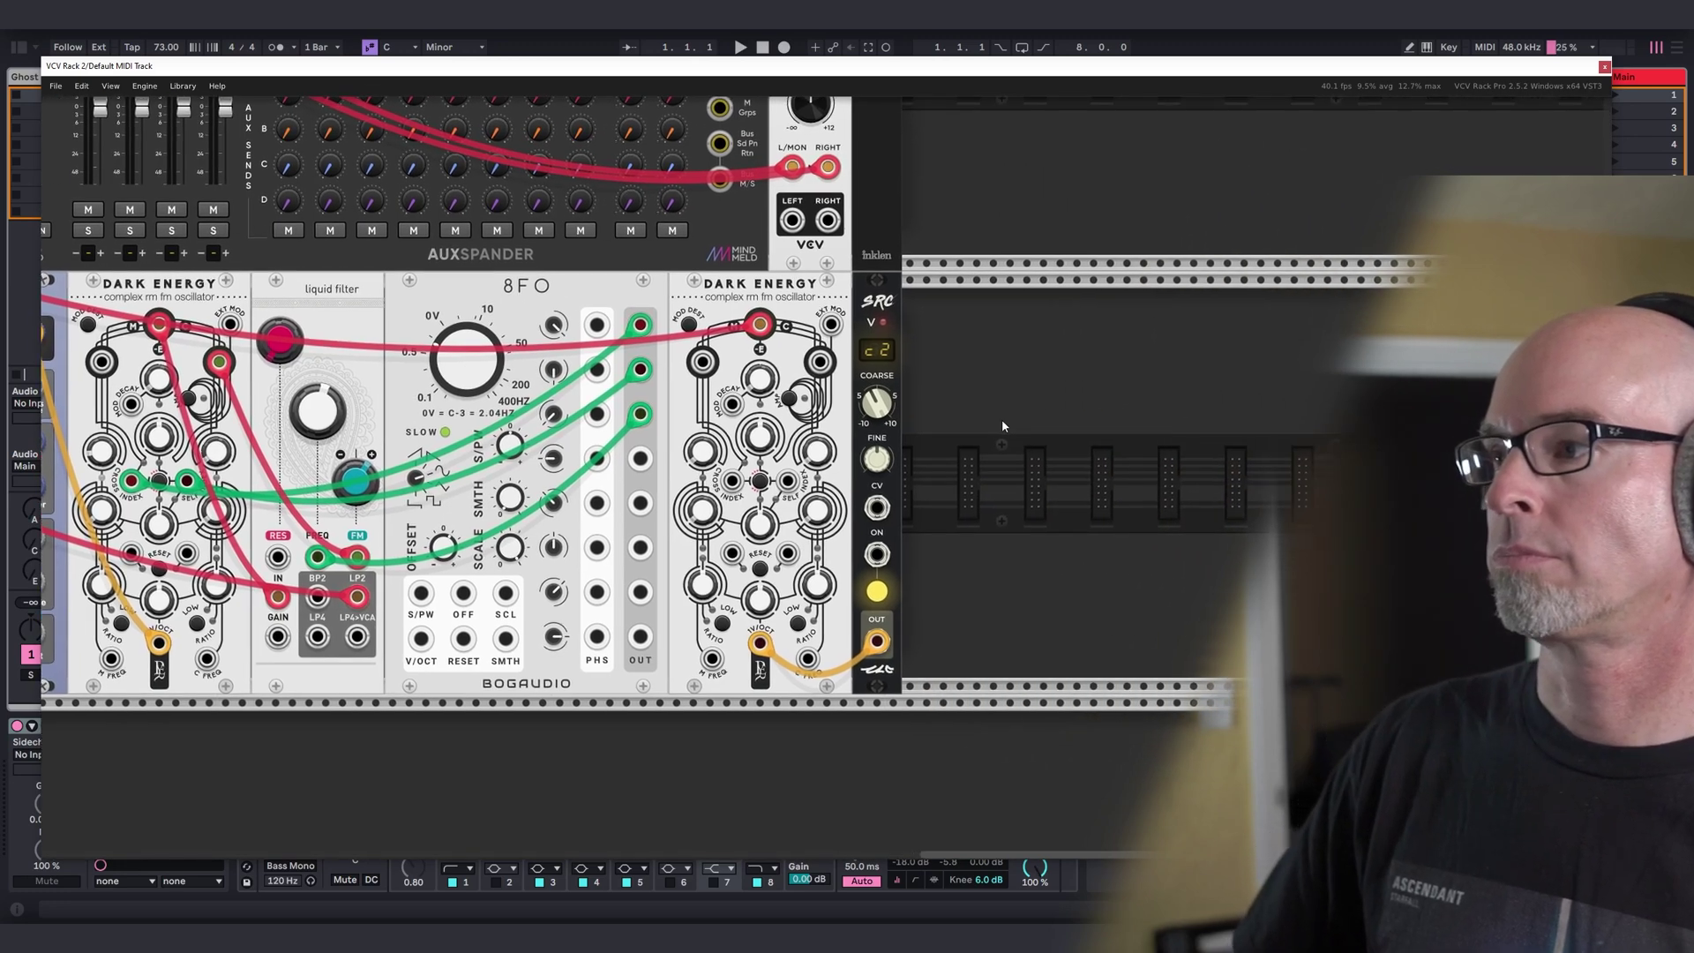
mouse_move(758, 644)
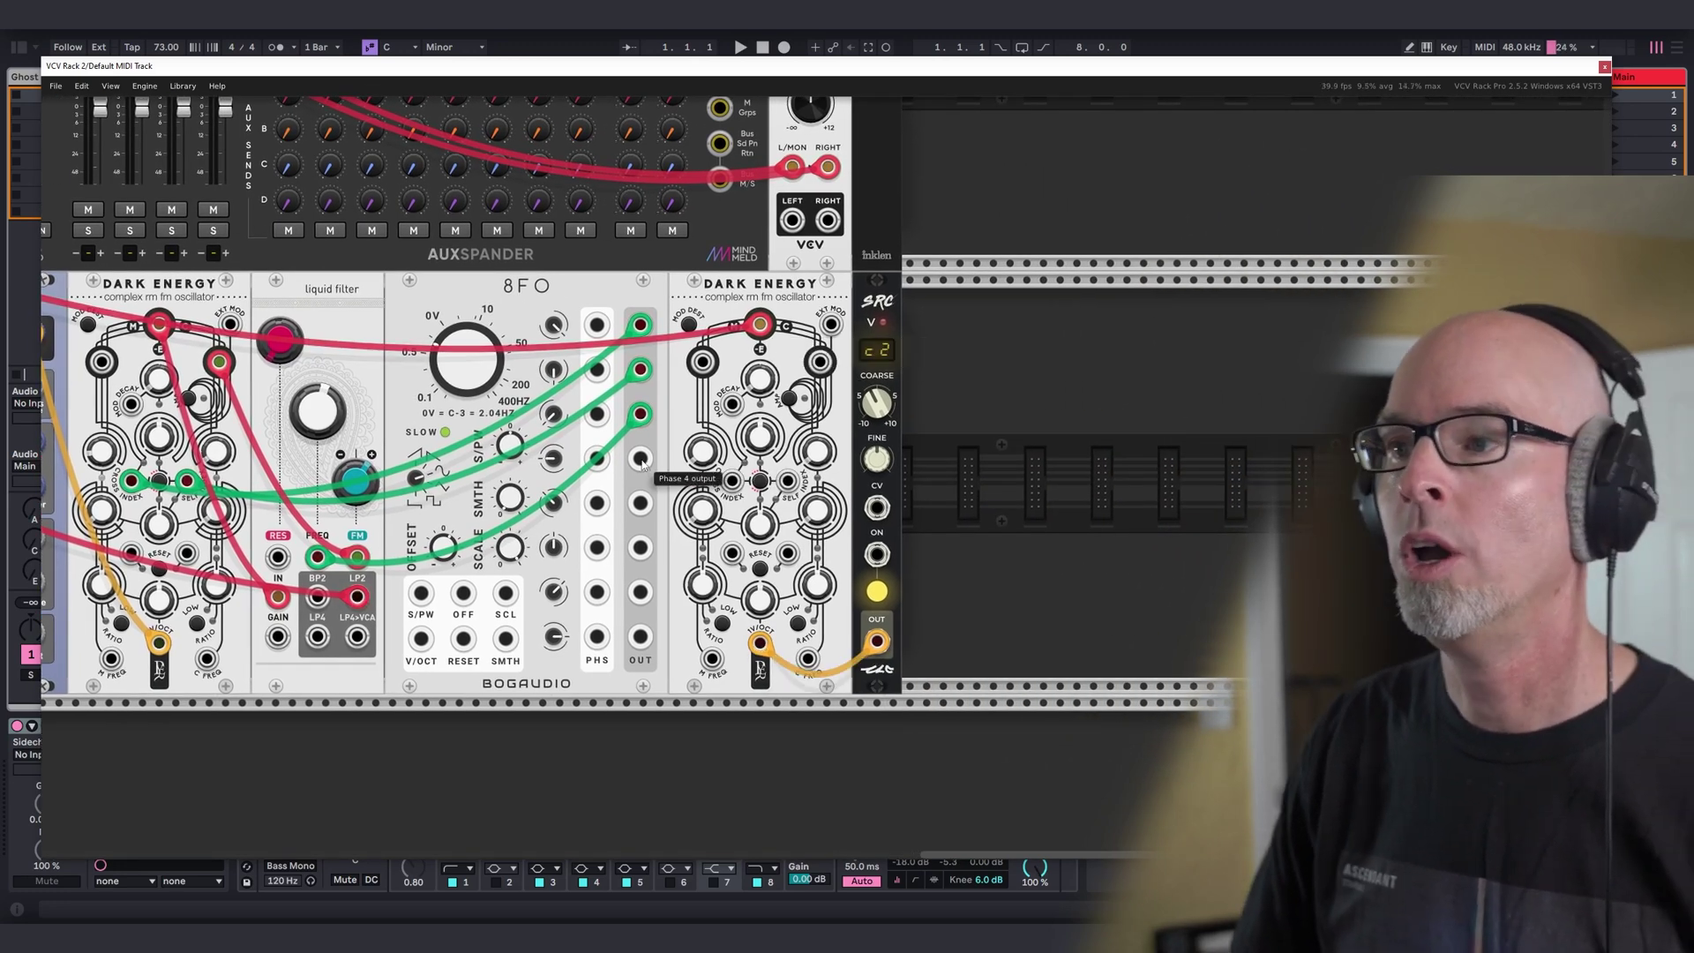
drag(640, 458, 787, 480)
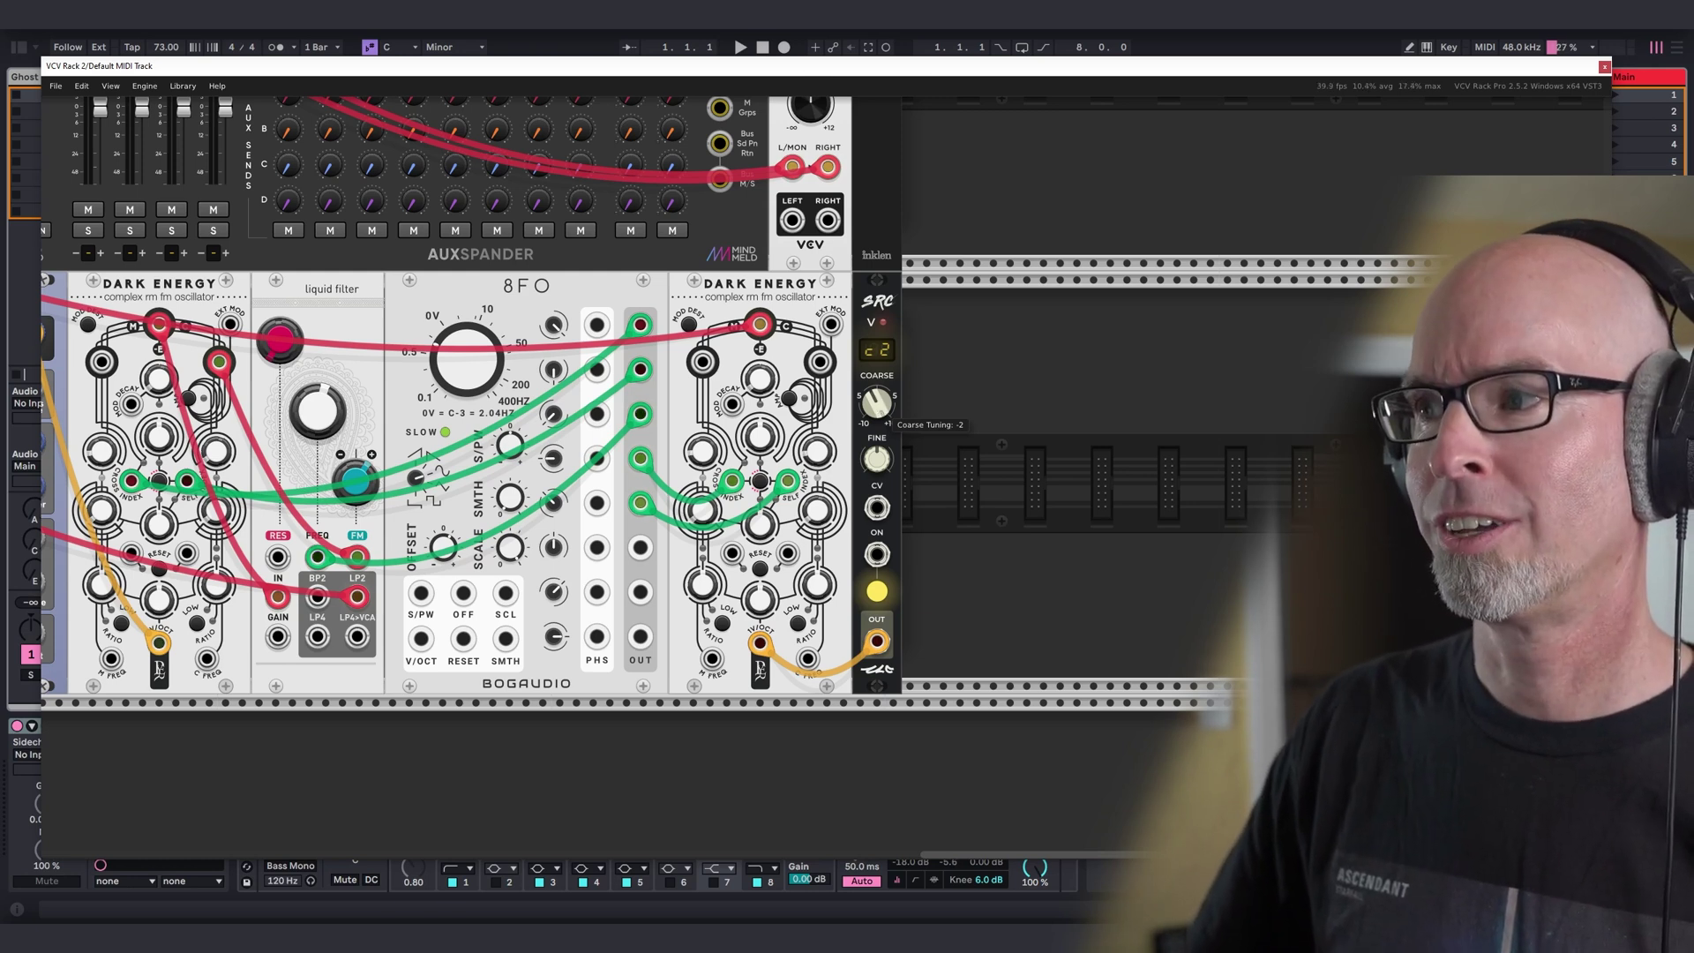
drag(876, 403, 876, 413)
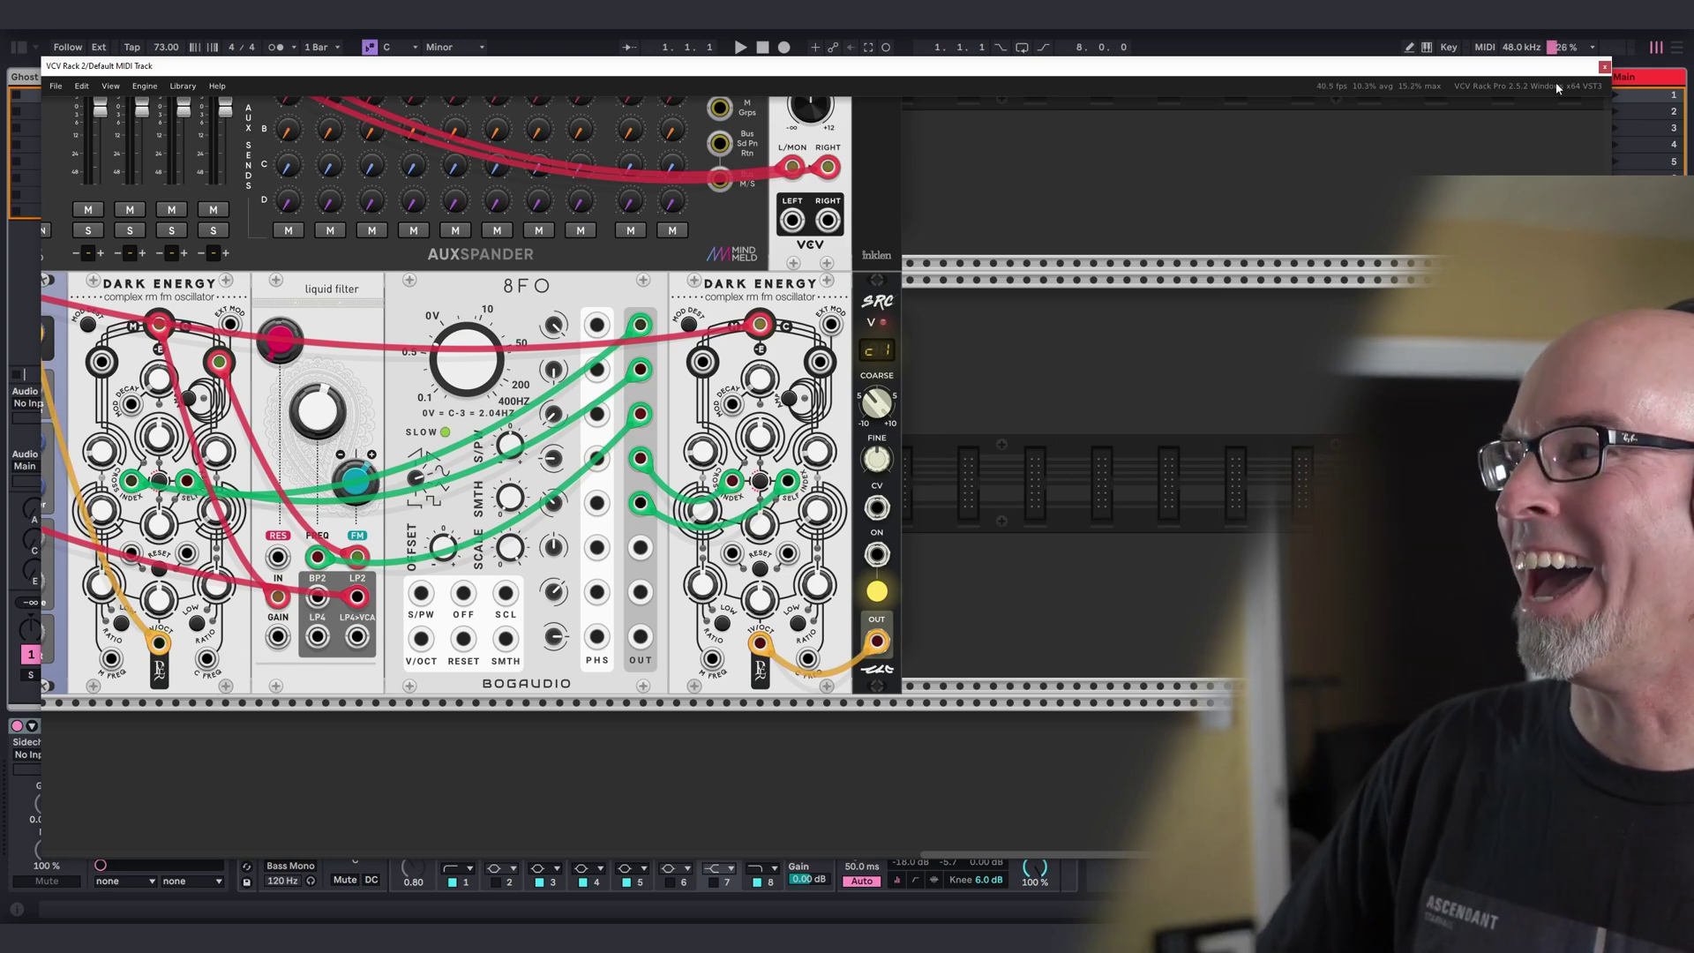
Return to Ableton Live and set track 4's Pro-R 2 send to -12.0 dB.
key(ctrl+alt+p)
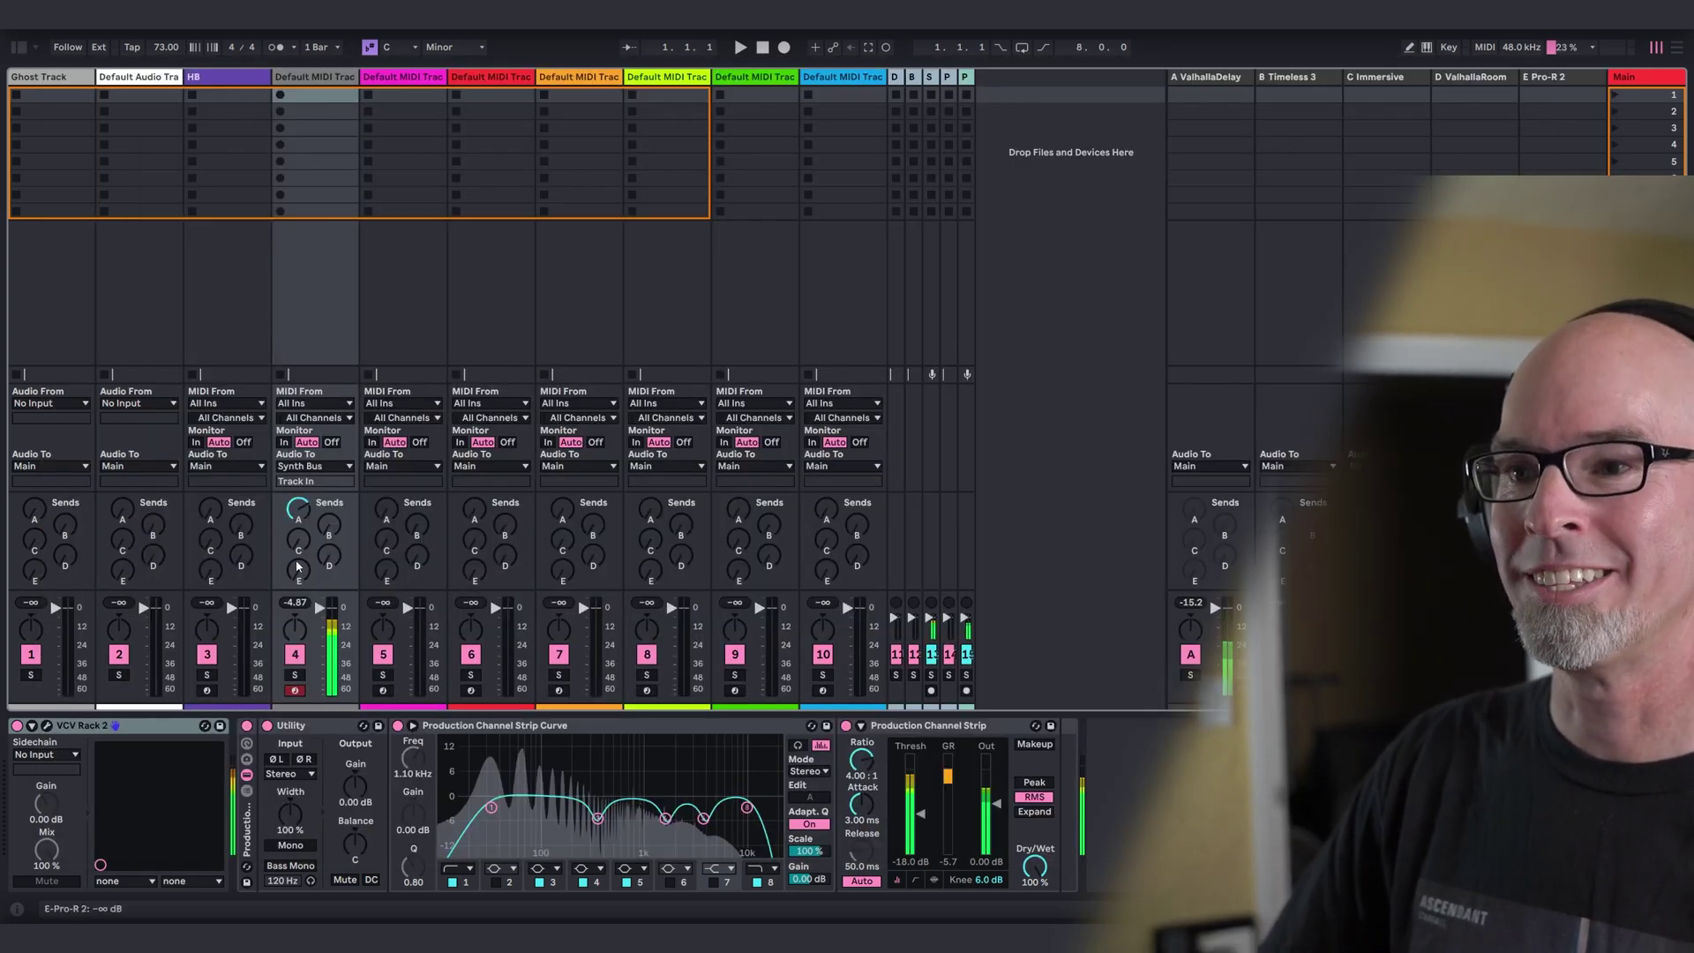
drag(298, 567, 298, 557)
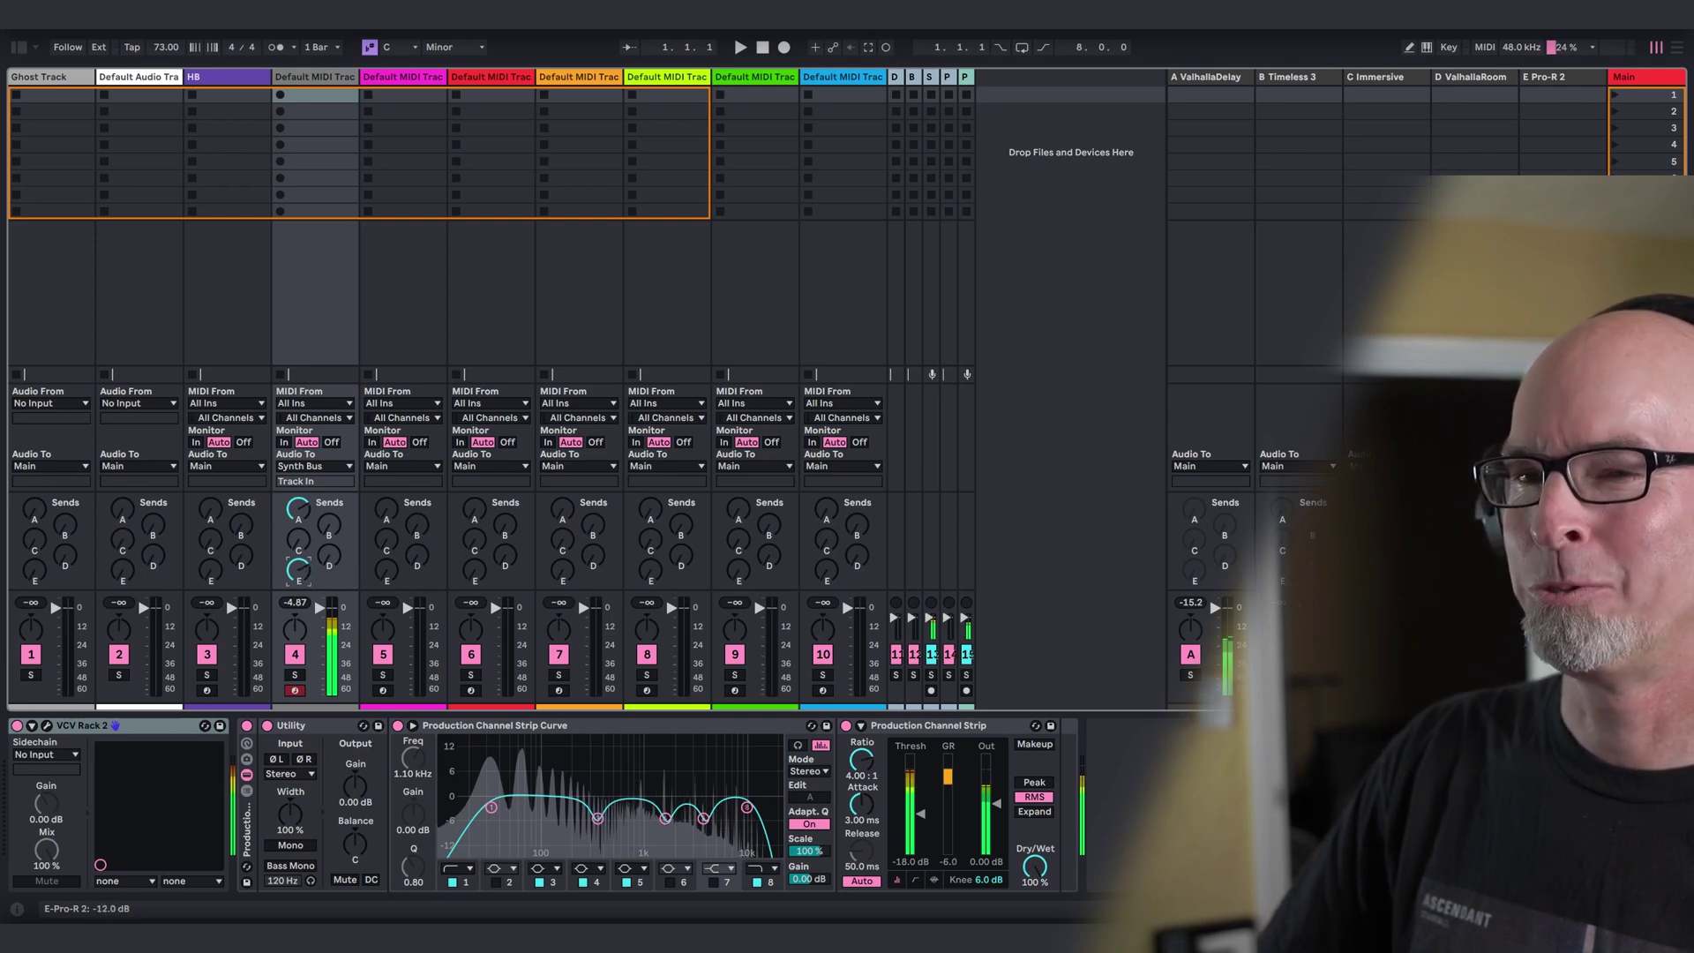
Reopen VCV Rack and review the patch's signal flow from ShapeMaster and Random through Quantum to both Dark Energy oscillators.
click(55, 726)
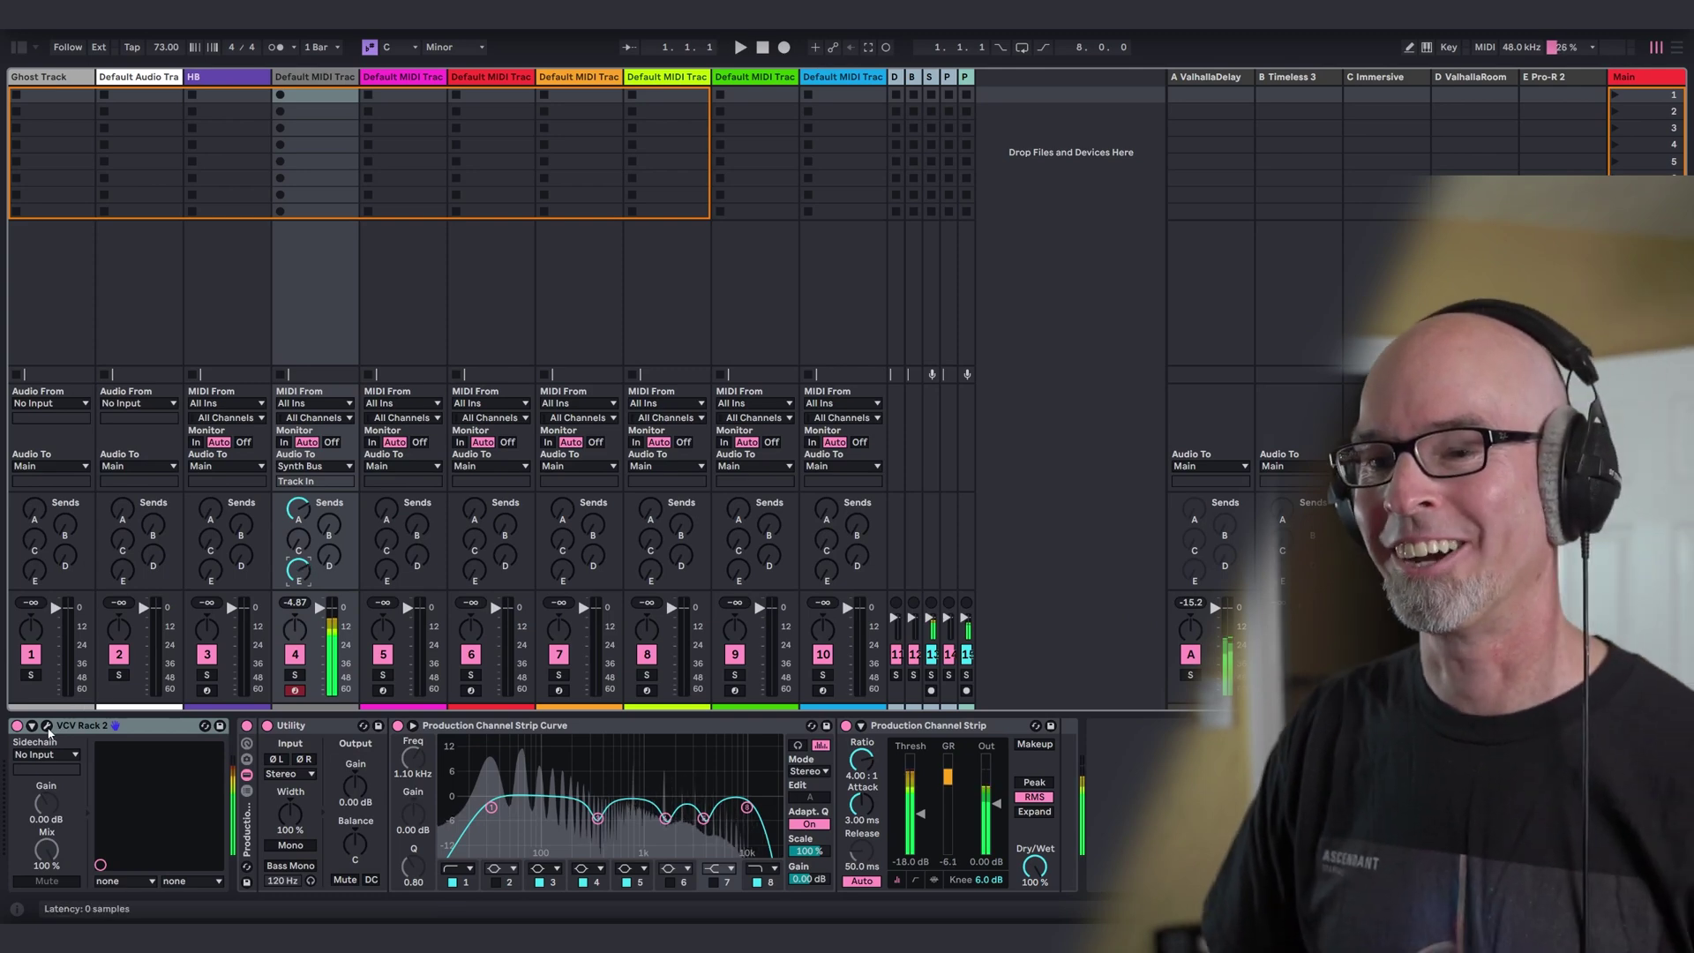
drag(1007, 377, 1307, 409)
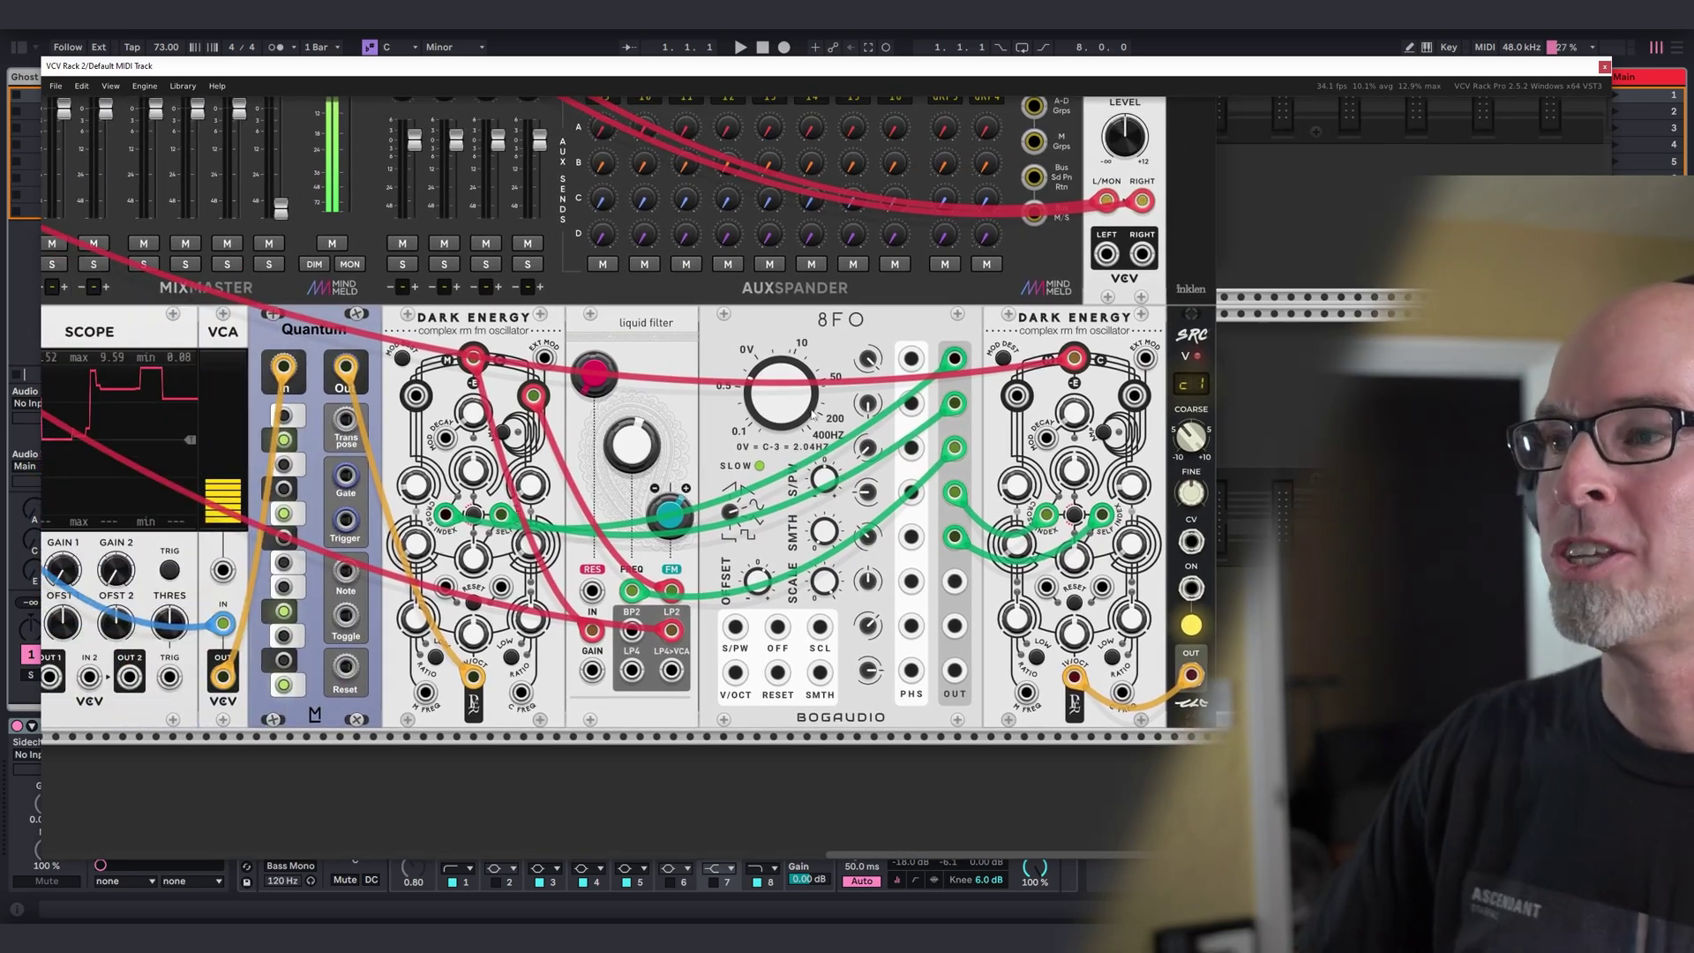
drag(467, 410, 1169, 428)
scroll(1169, 427, left, 5)
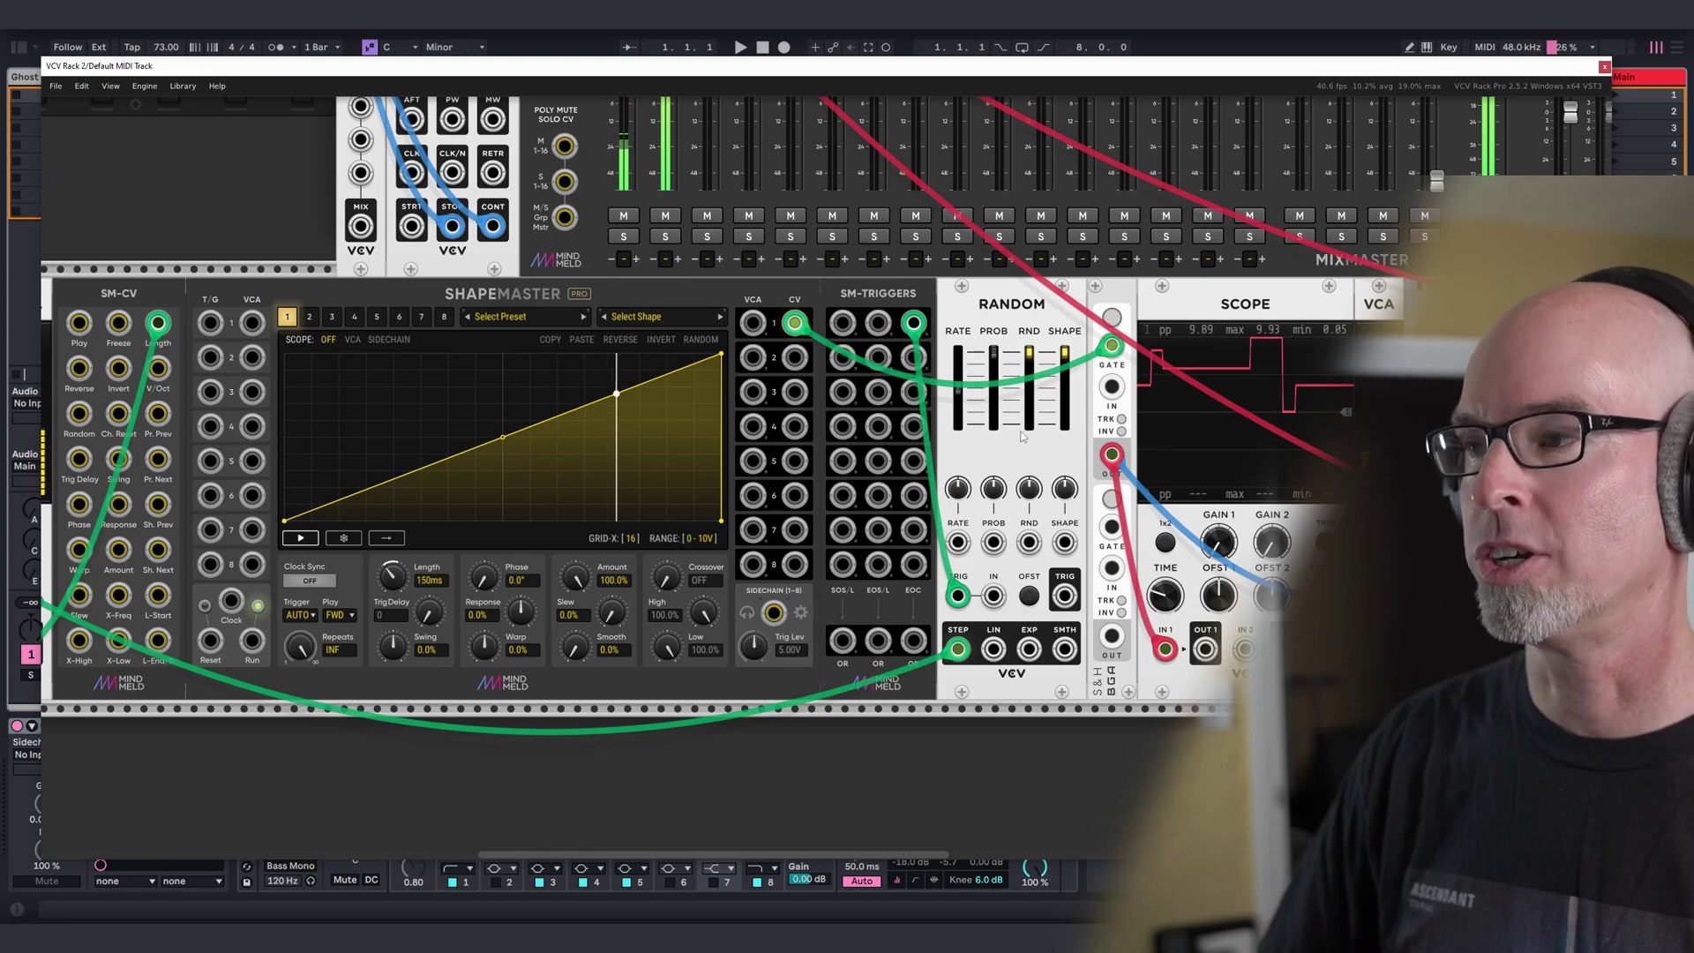
drag(997, 428, 99, 454)
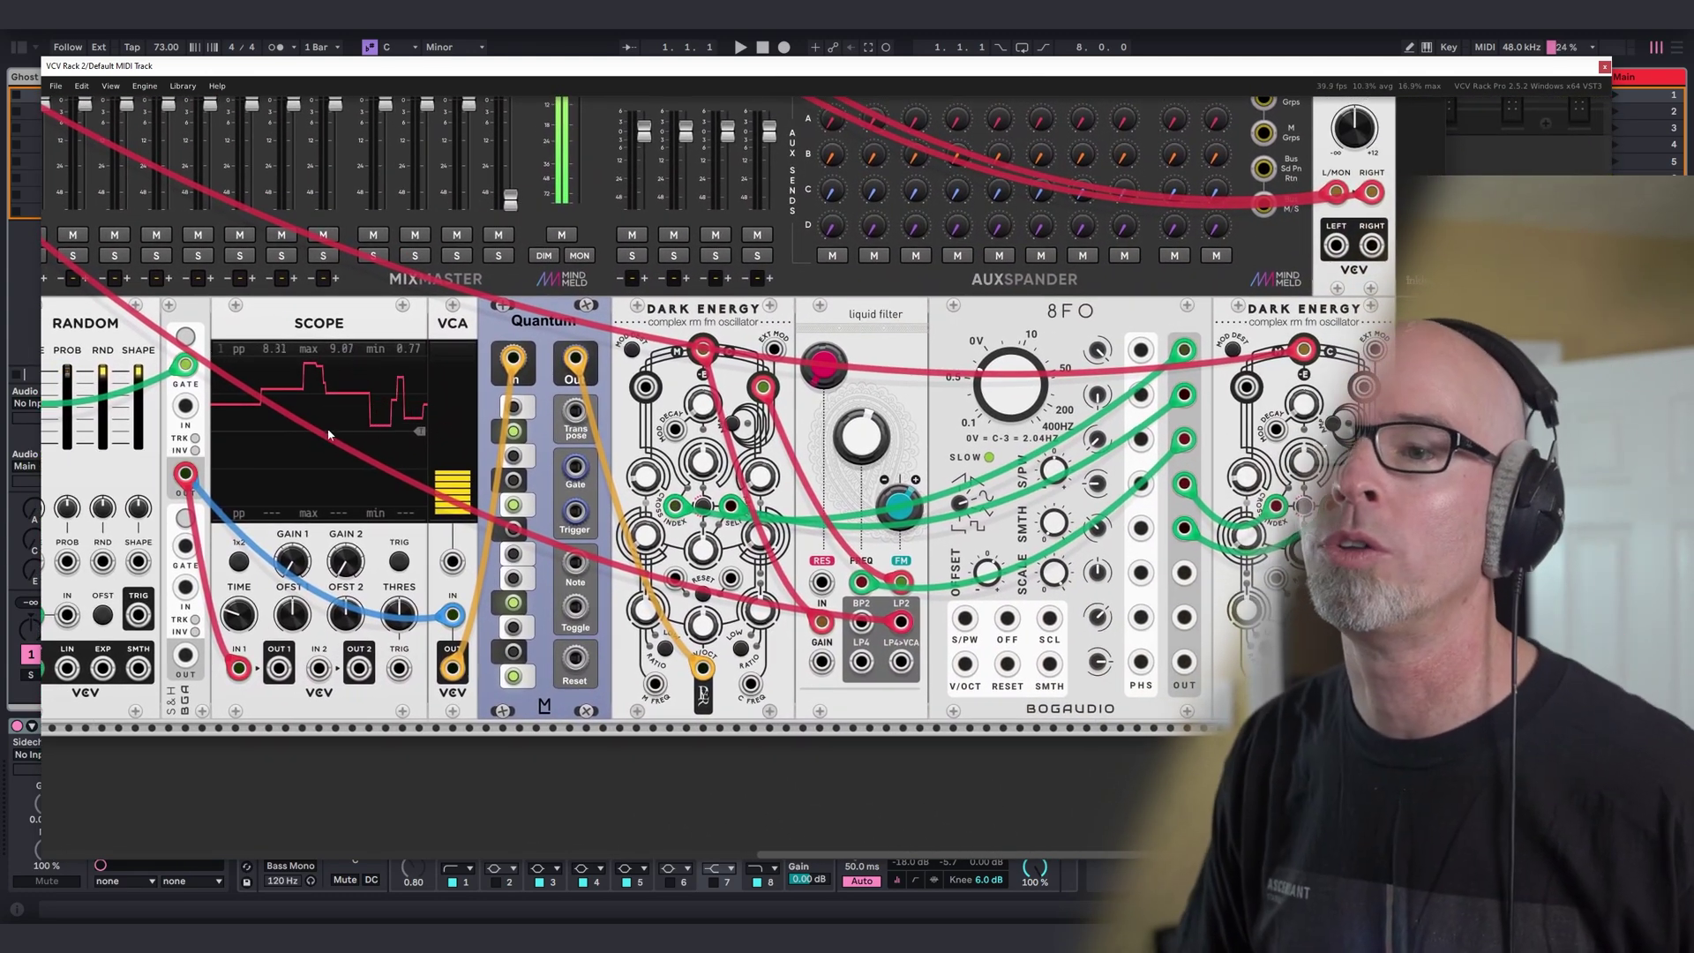
scroll(584, 462, right, 2)
drag(584, 462, 244, 468)
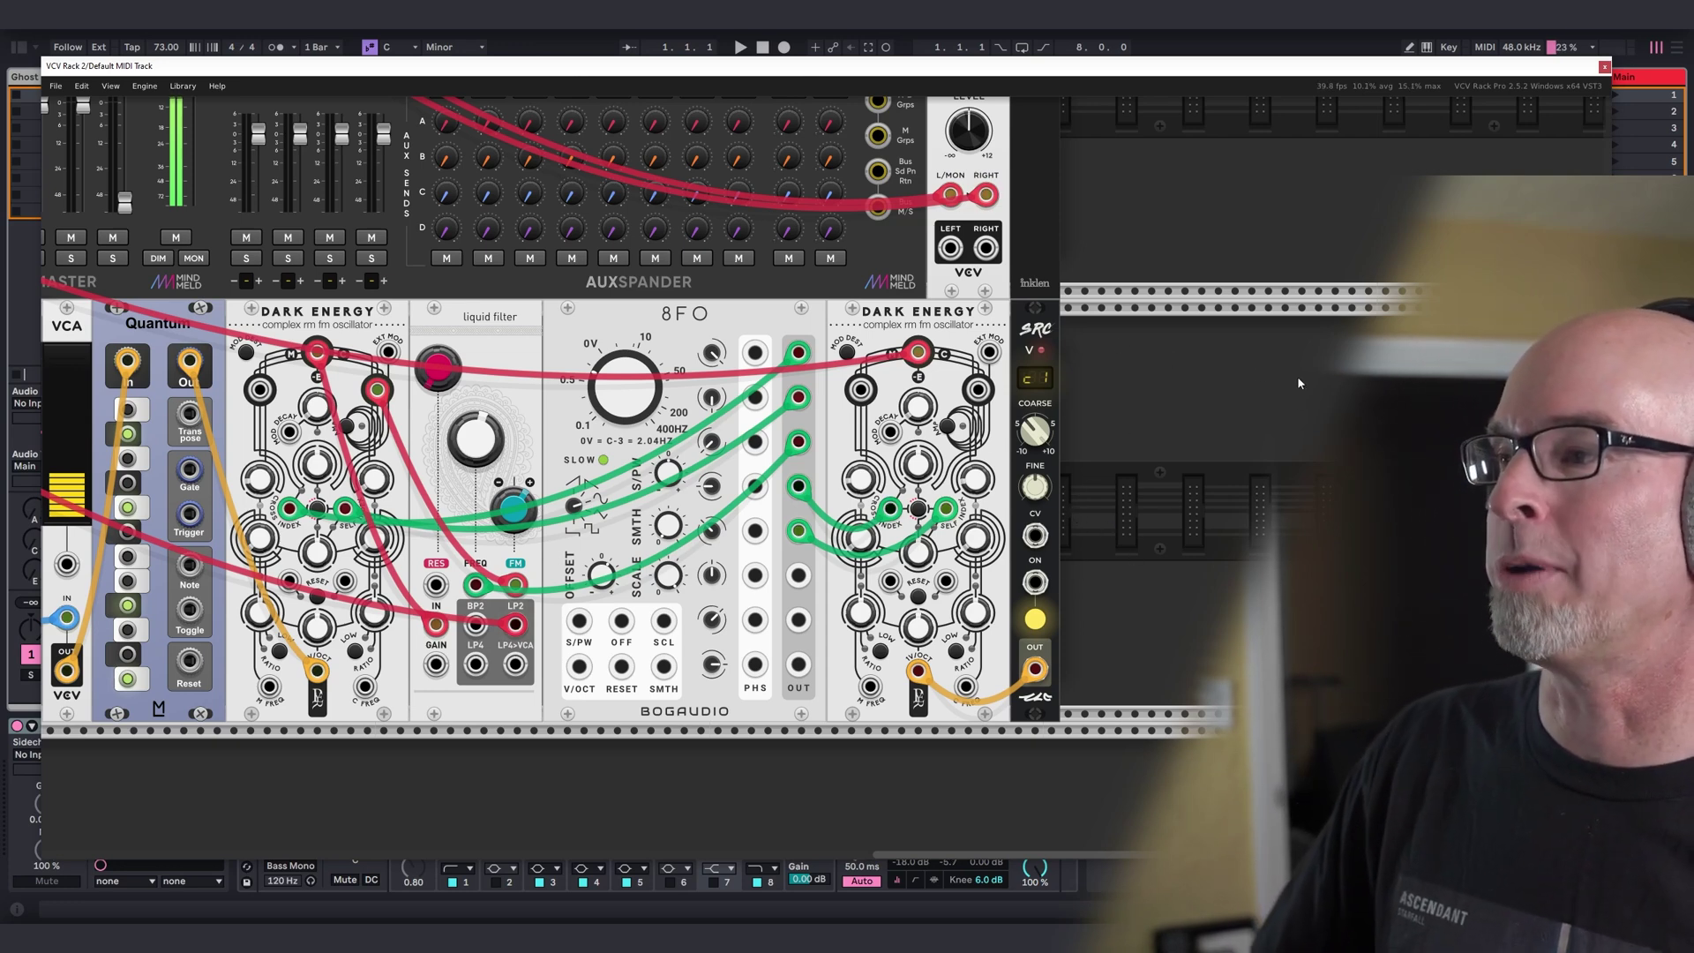
click(1605, 67)
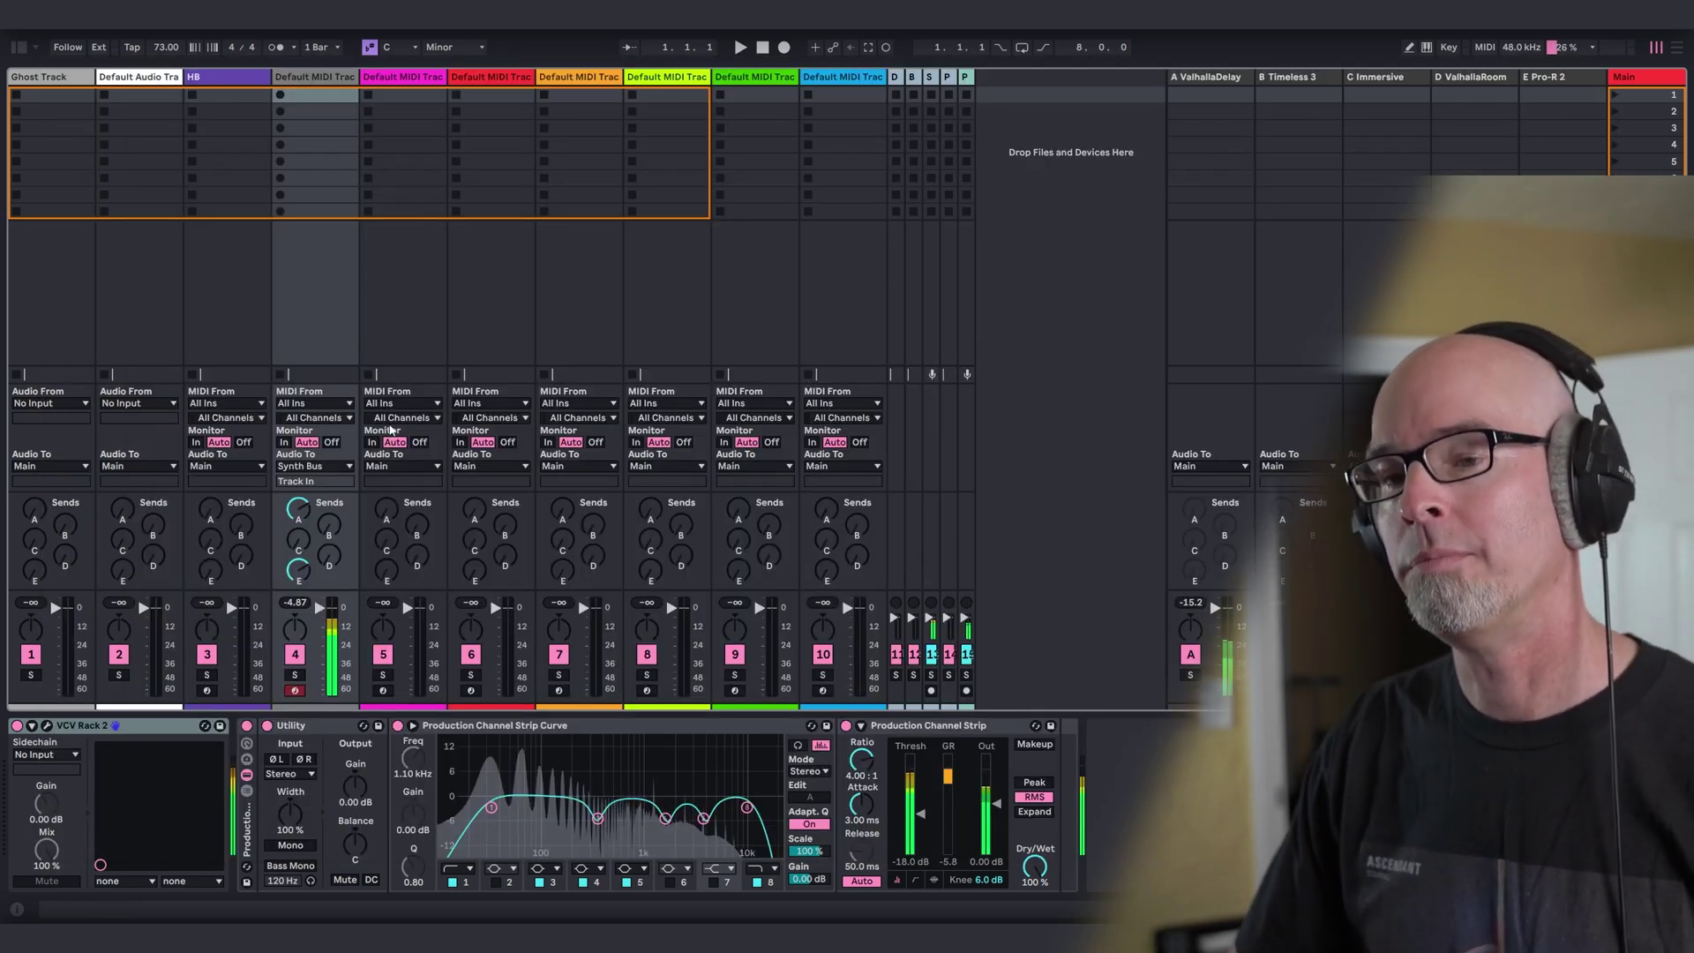
Rename track 4 in Ableton Live as vcv2 and select the empty fifth MIDI track.
click(408, 82)
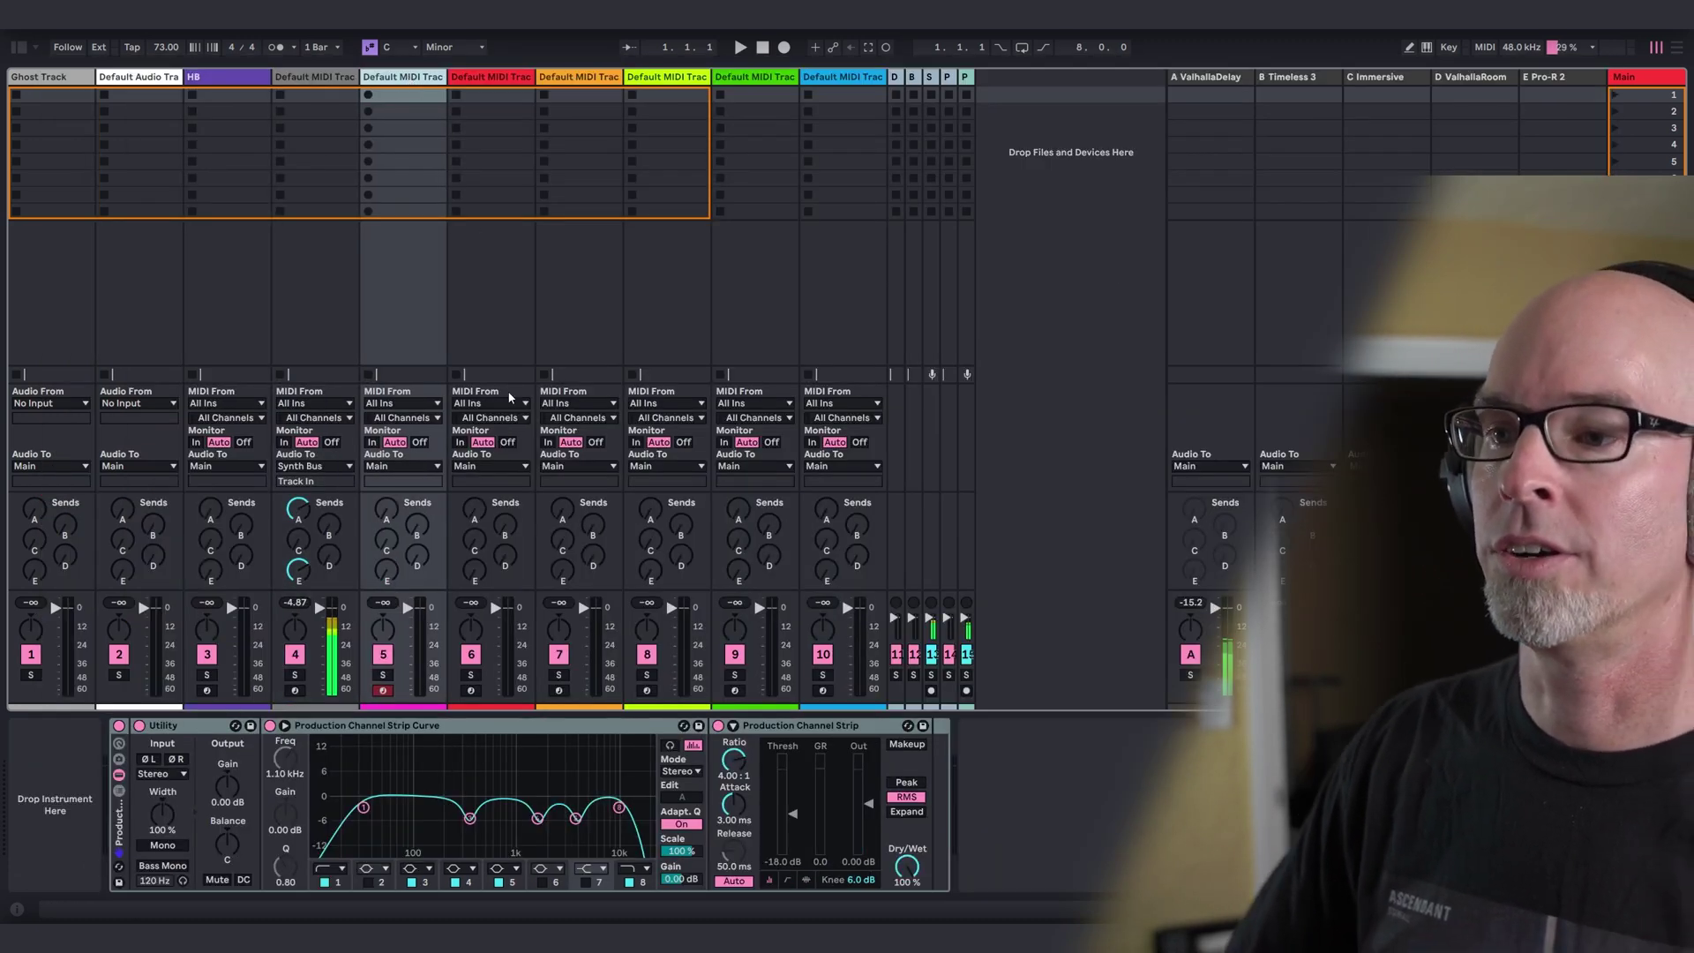
click(314, 77)
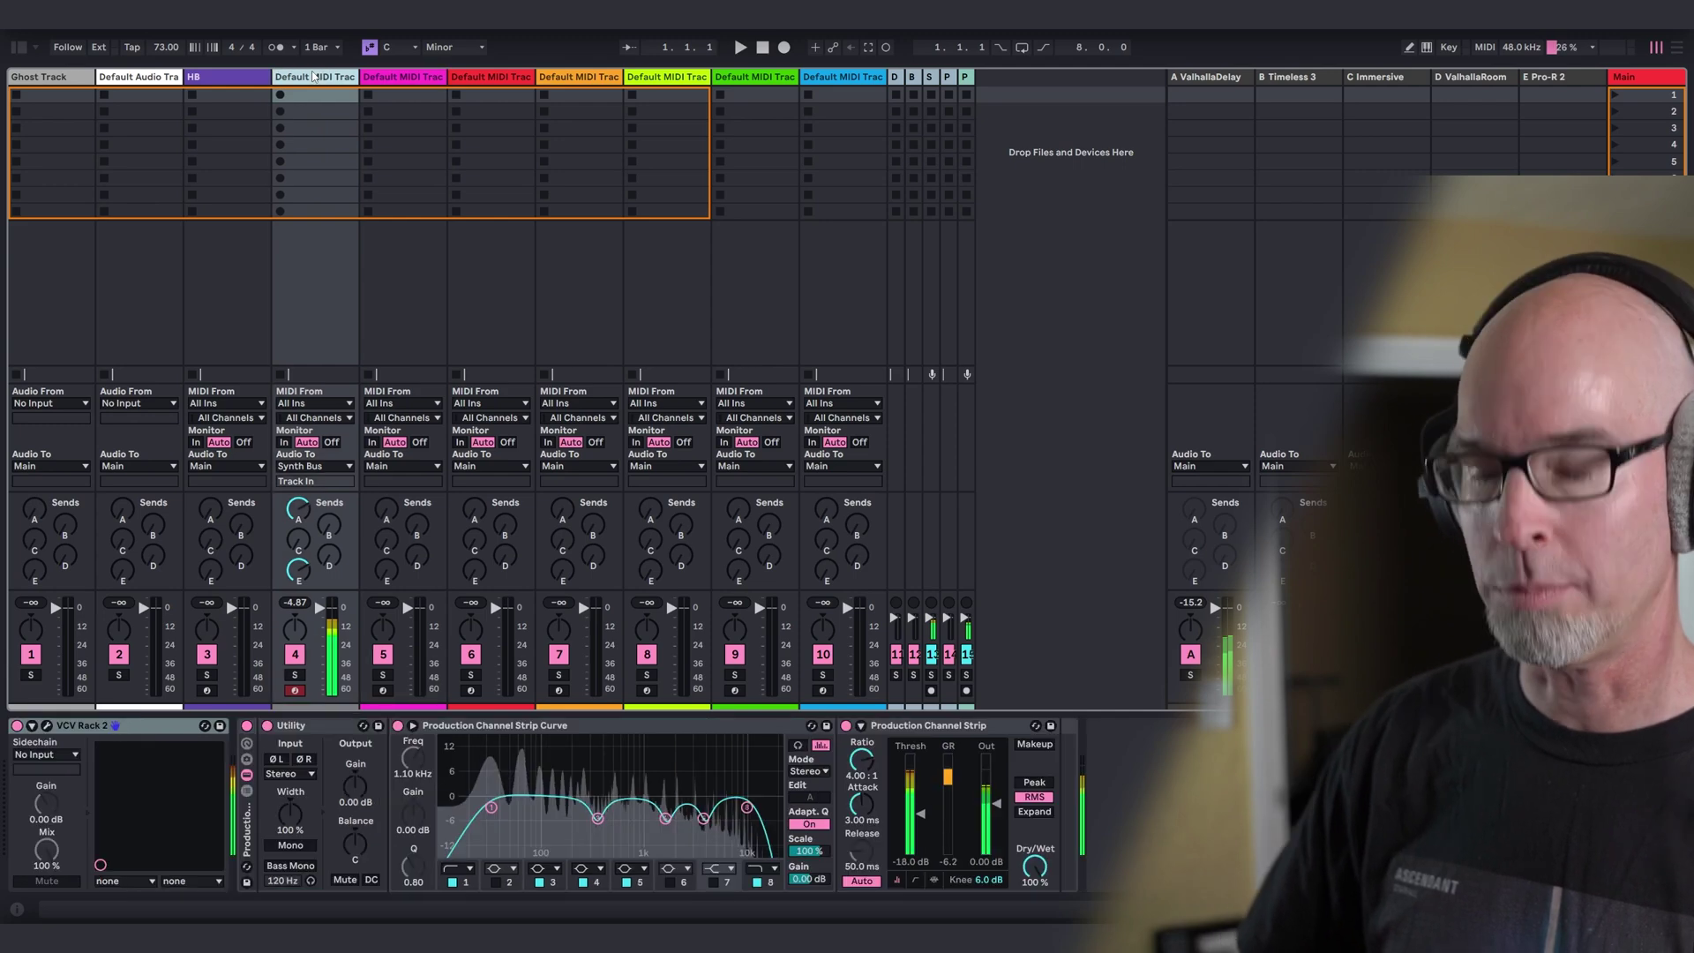
key(ctrl+r)
text(vc)
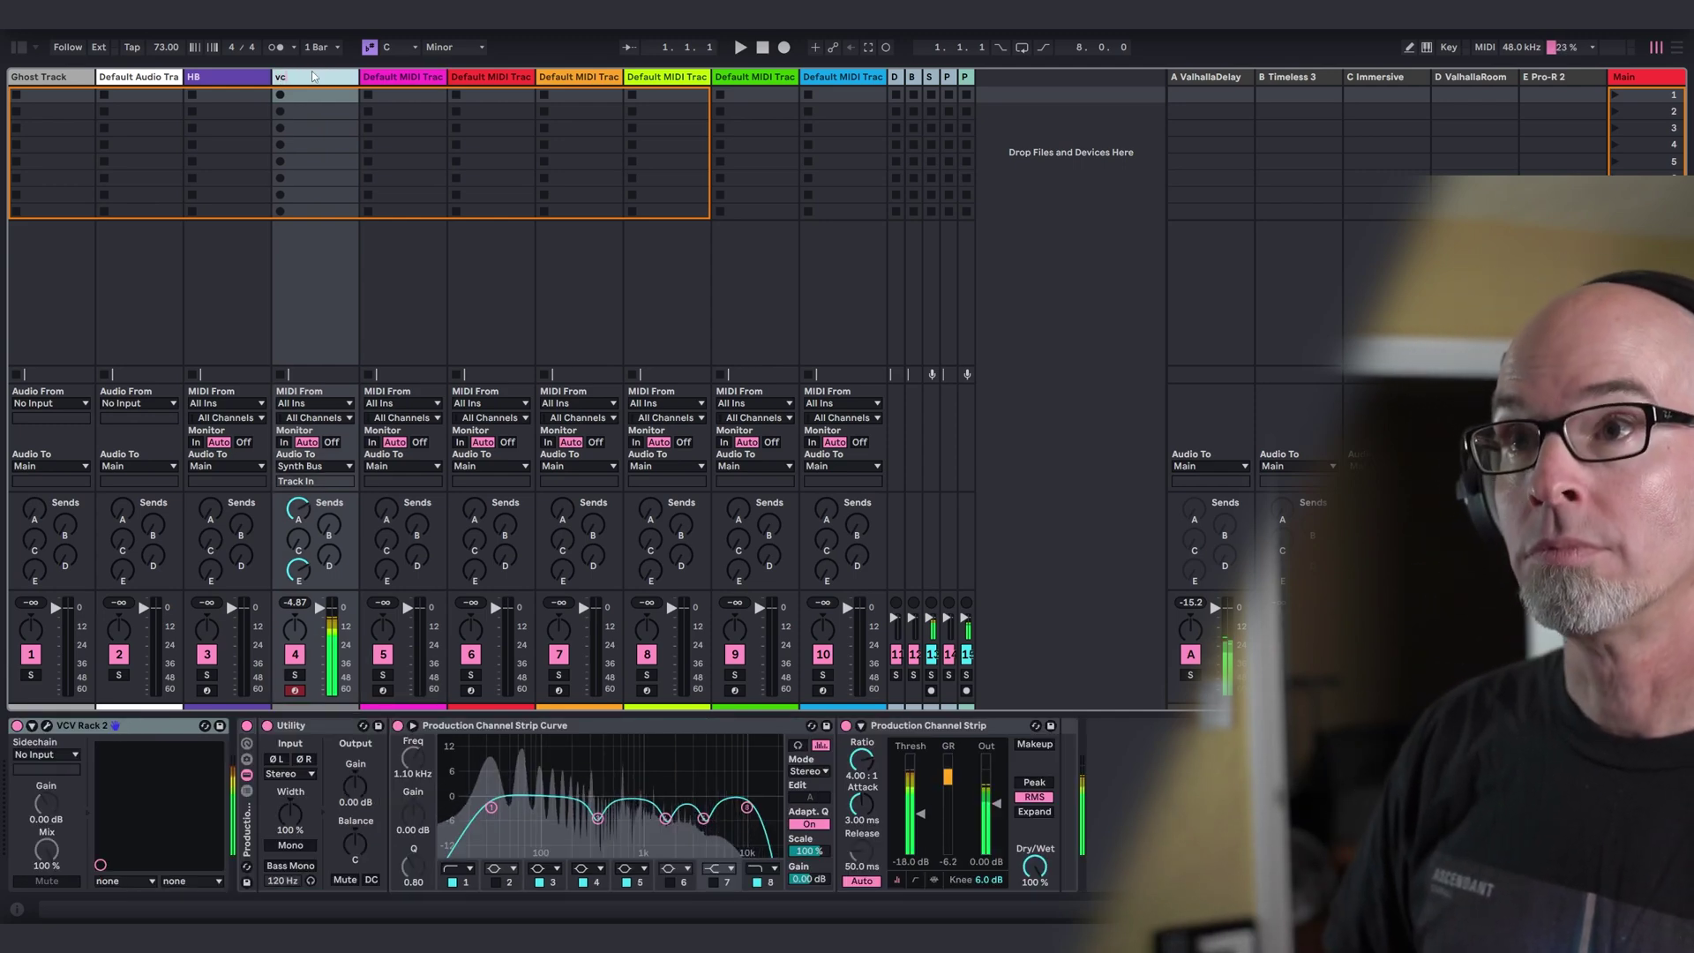
text(v2)
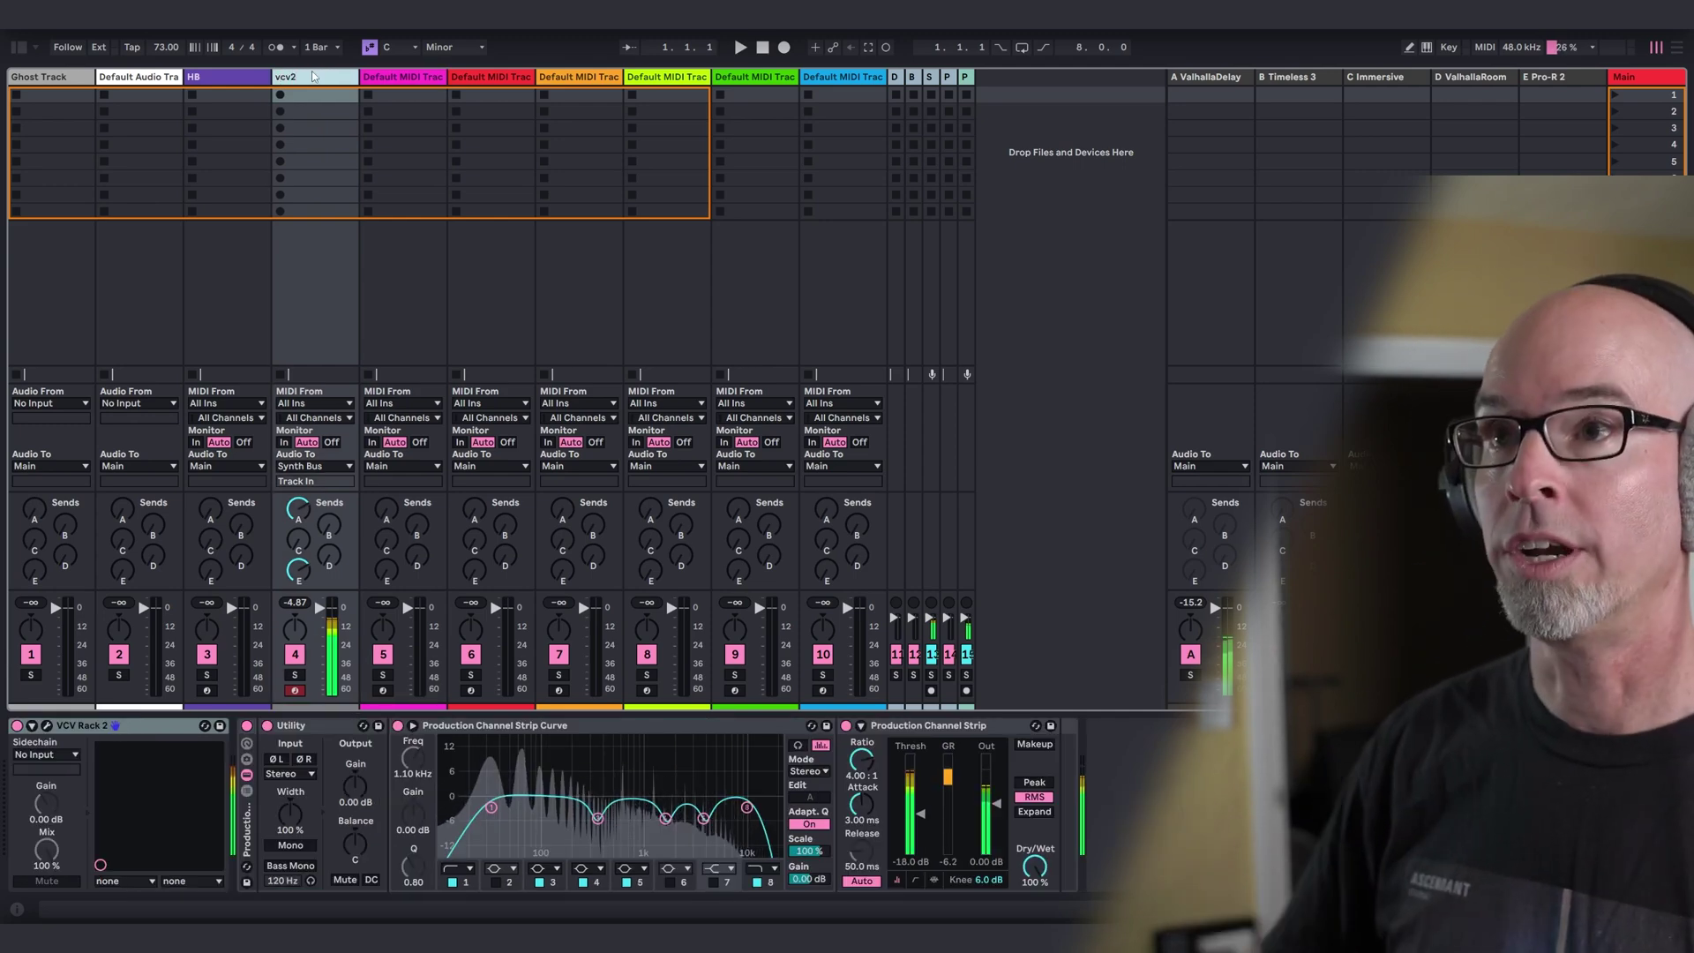
click(415, 89)
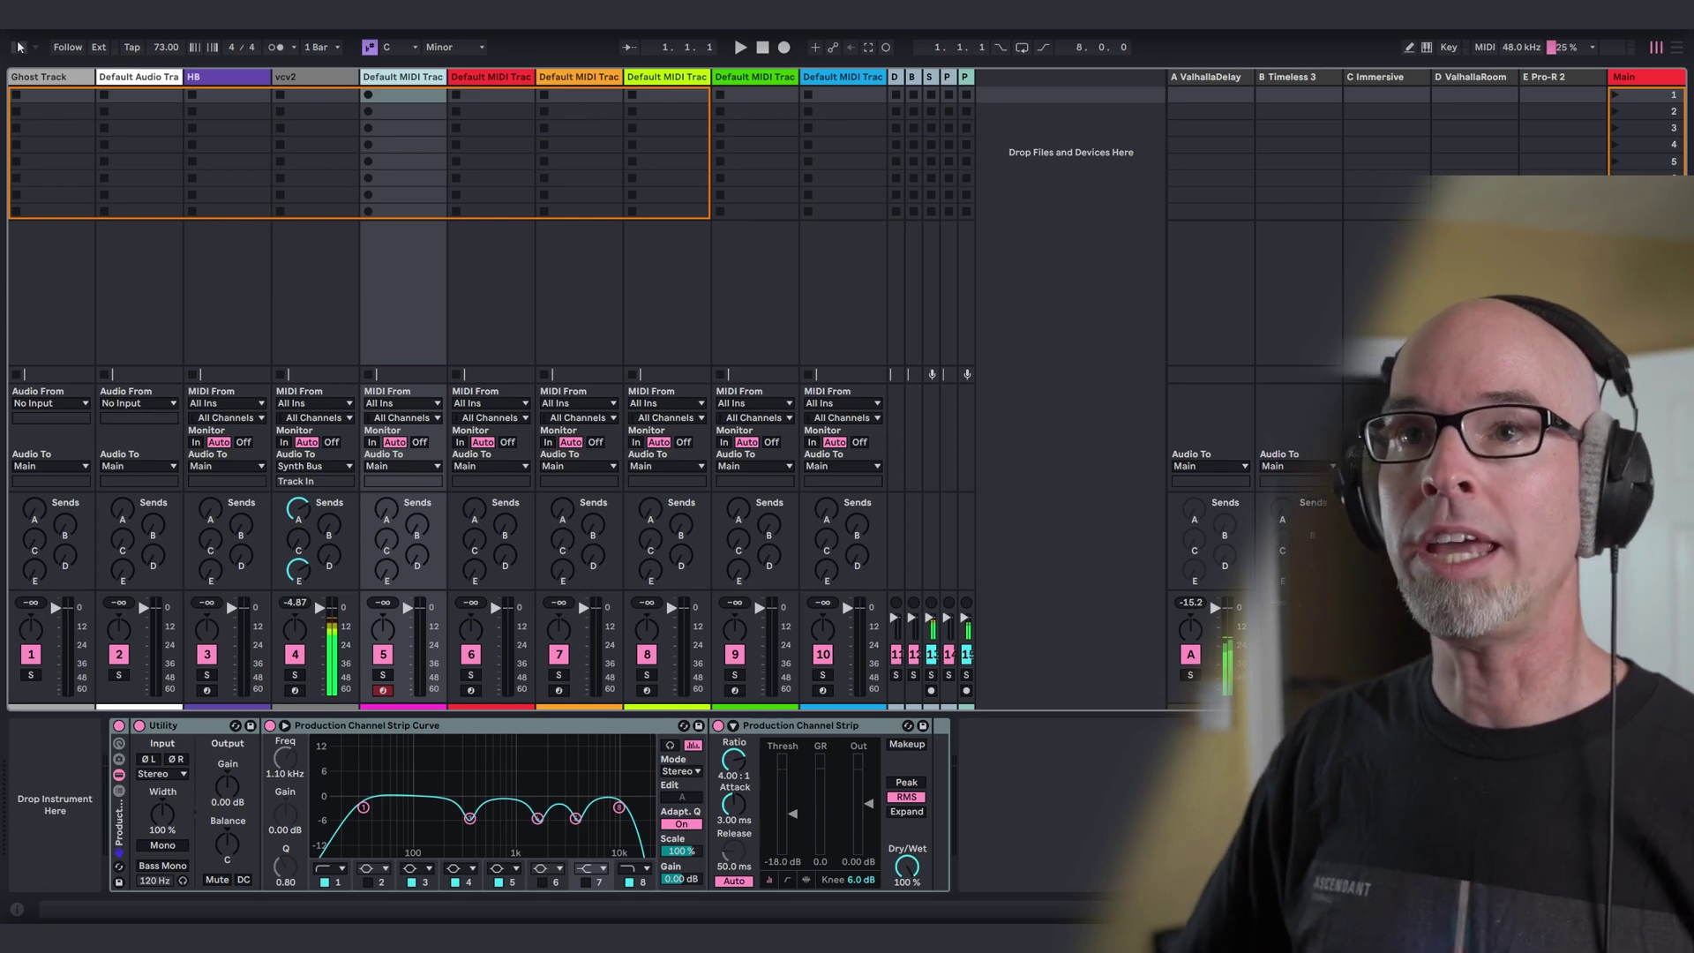
Load a Vital synth onto the fifth MIDI track and hide the browser to clear space for the plugin window.
key(ctrl+alt+b)
click(220, 626)
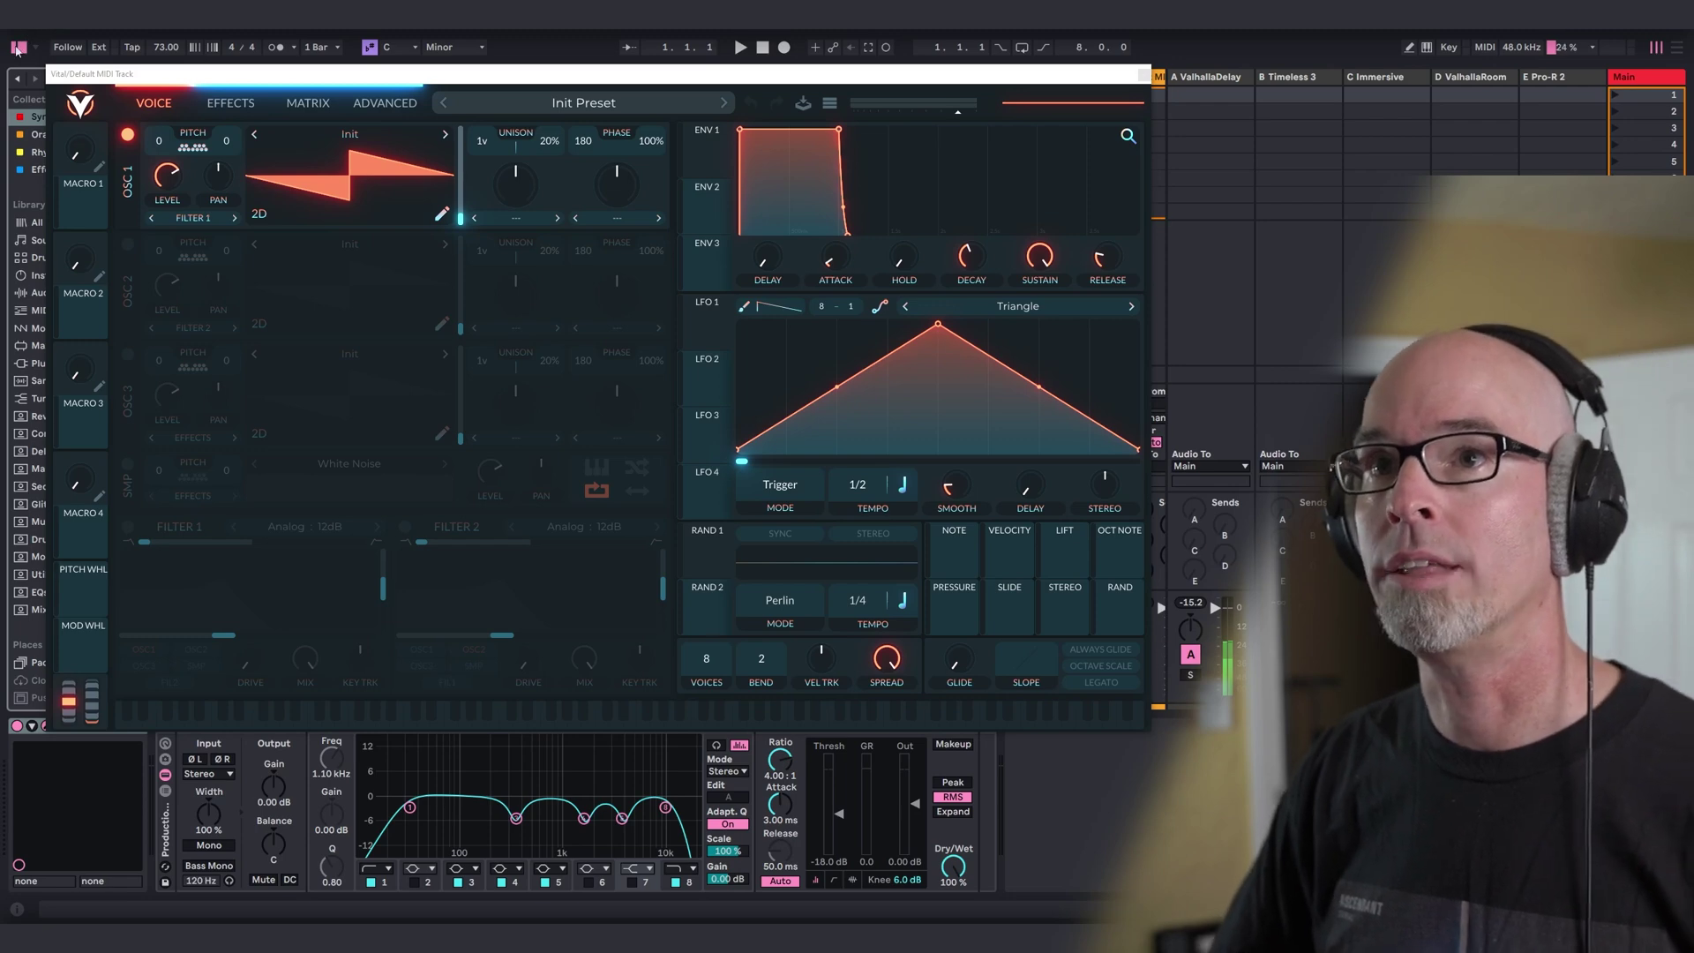
click(17, 47)
drag(222, 87, 209, 116)
Load the User wavetable Chromatic 2 Table 4 into Vital's oscillator 1.
click(338, 162)
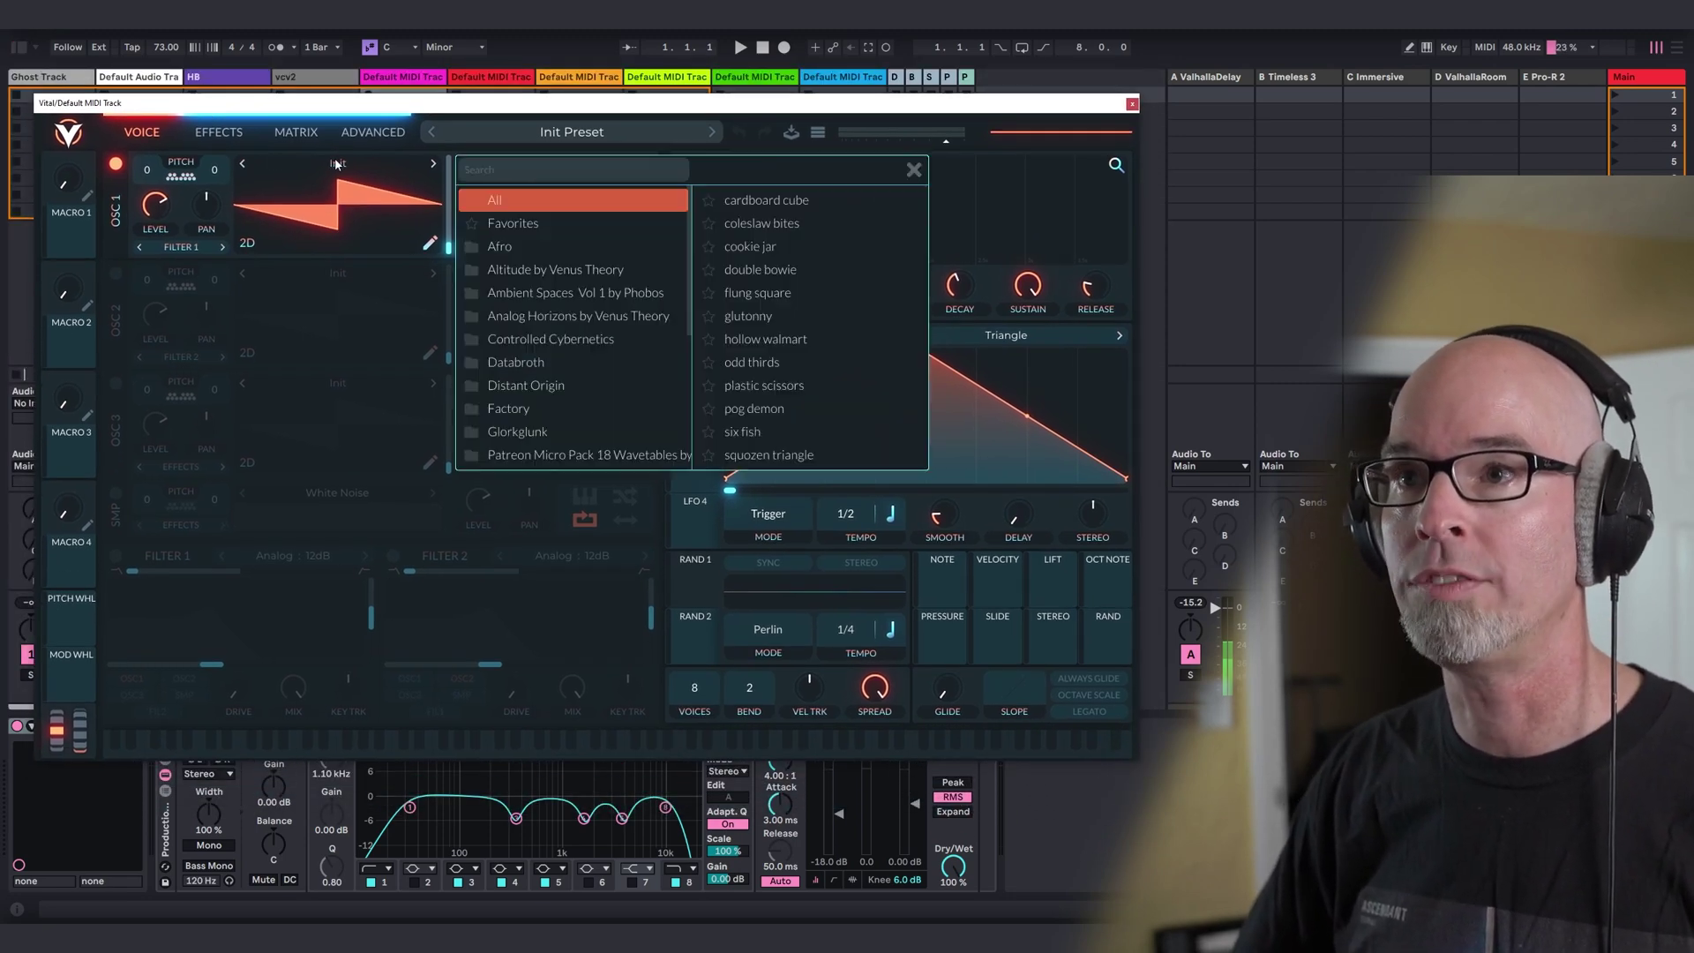
scroll(547, 379, down, 3)
click(540, 436)
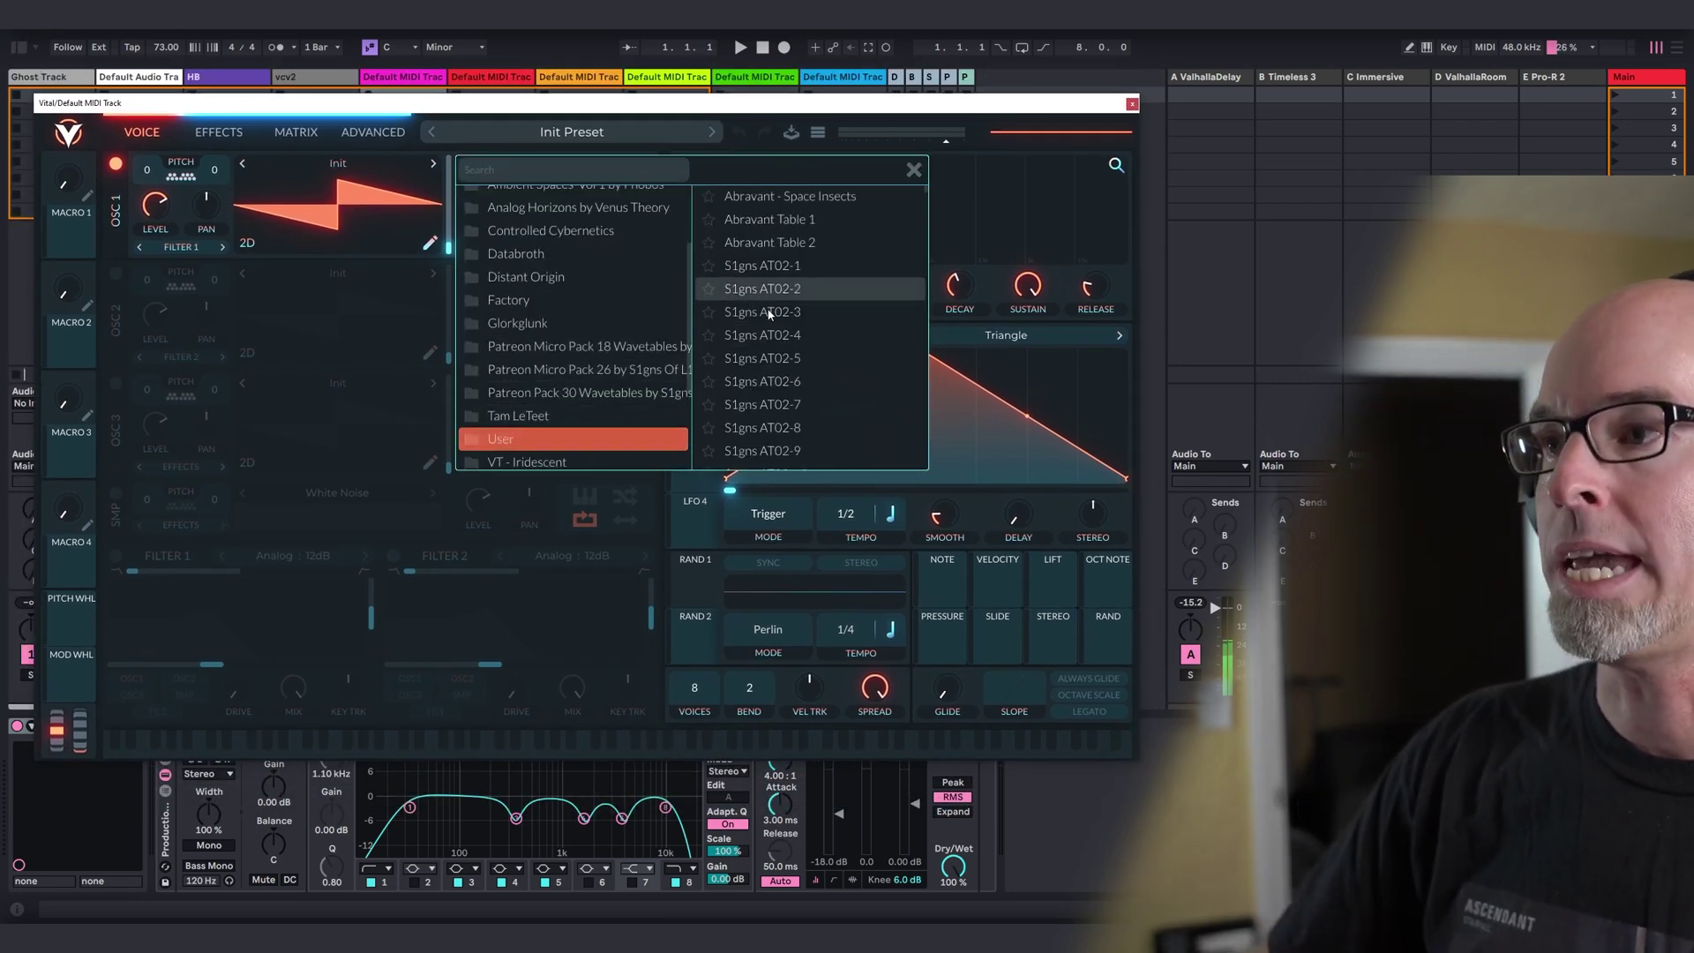
scroll(834, 321, down, 10)
scroll(838, 322, down, 20)
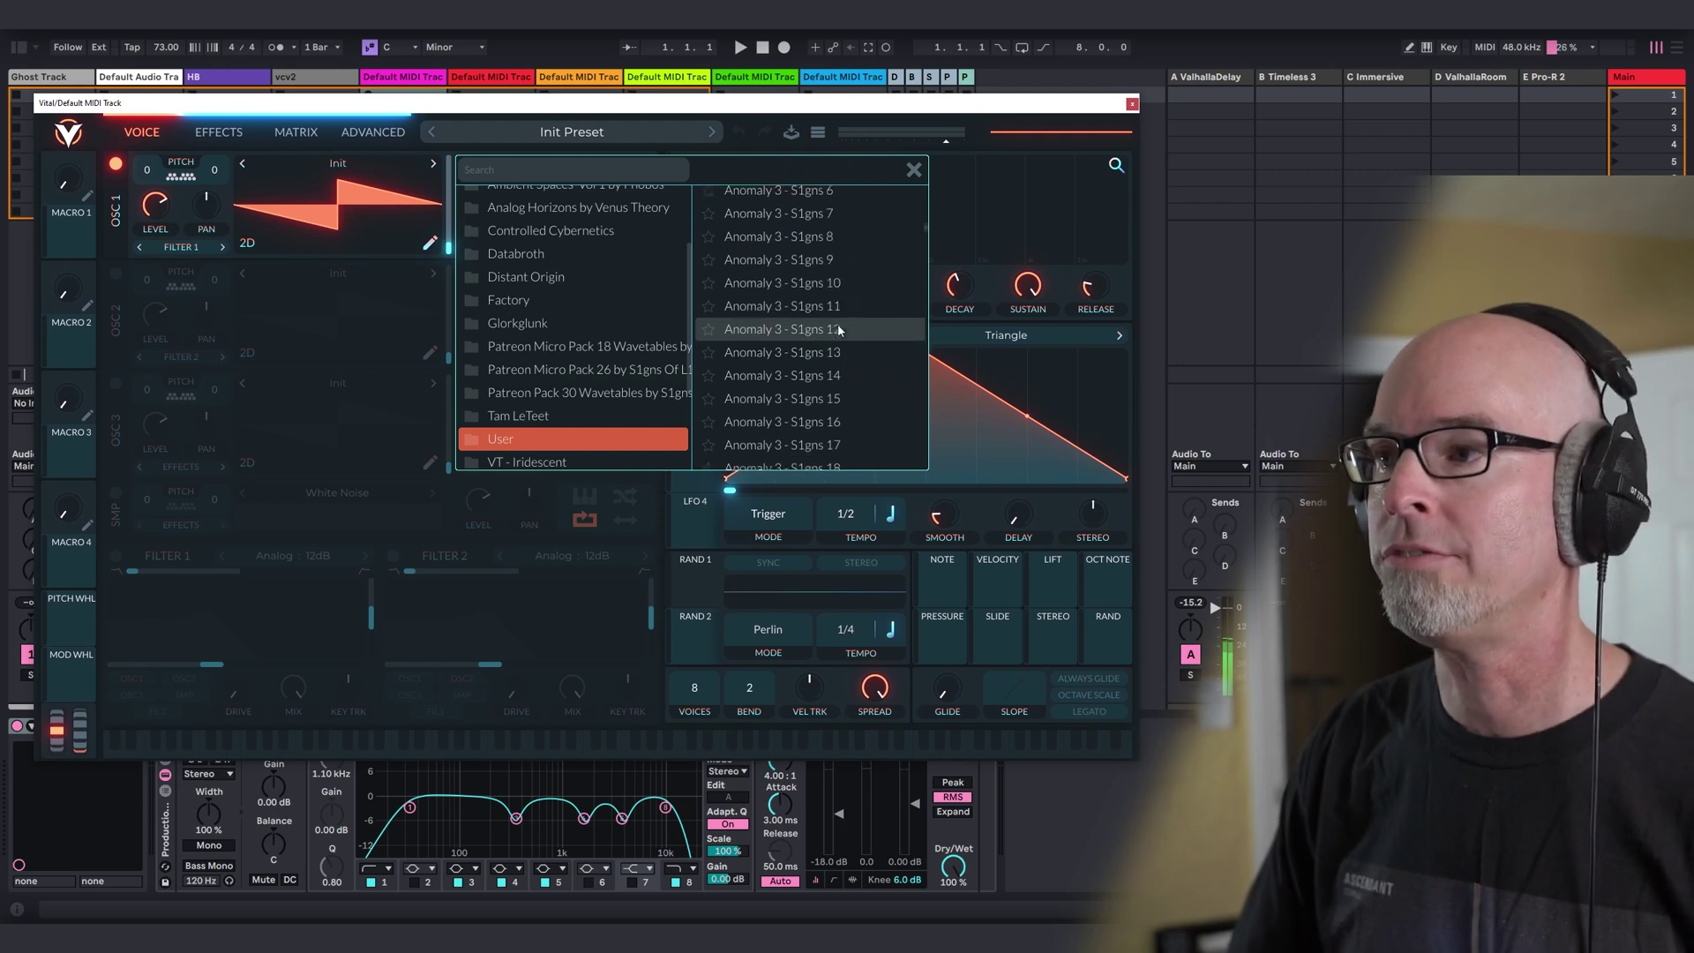
scroll(848, 310, down, 3)
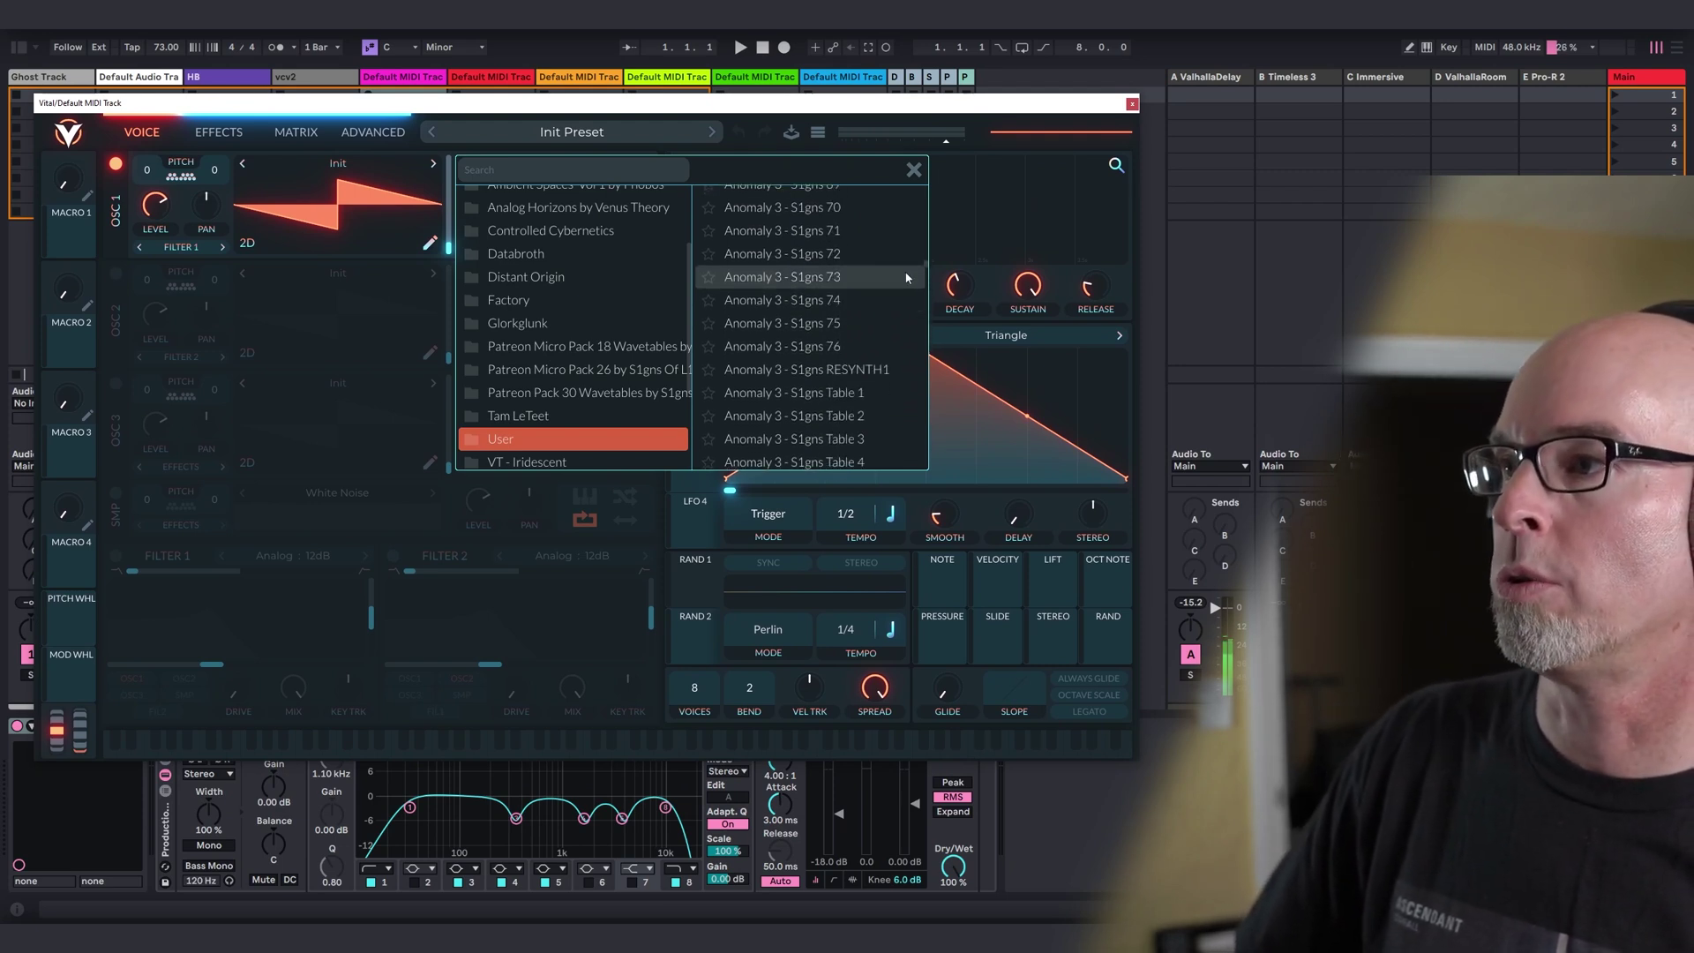
mouse_move(922, 265)
mouse_down()
mouse_move(919, 293)
mouse_move(916, 280)
mouse_up()
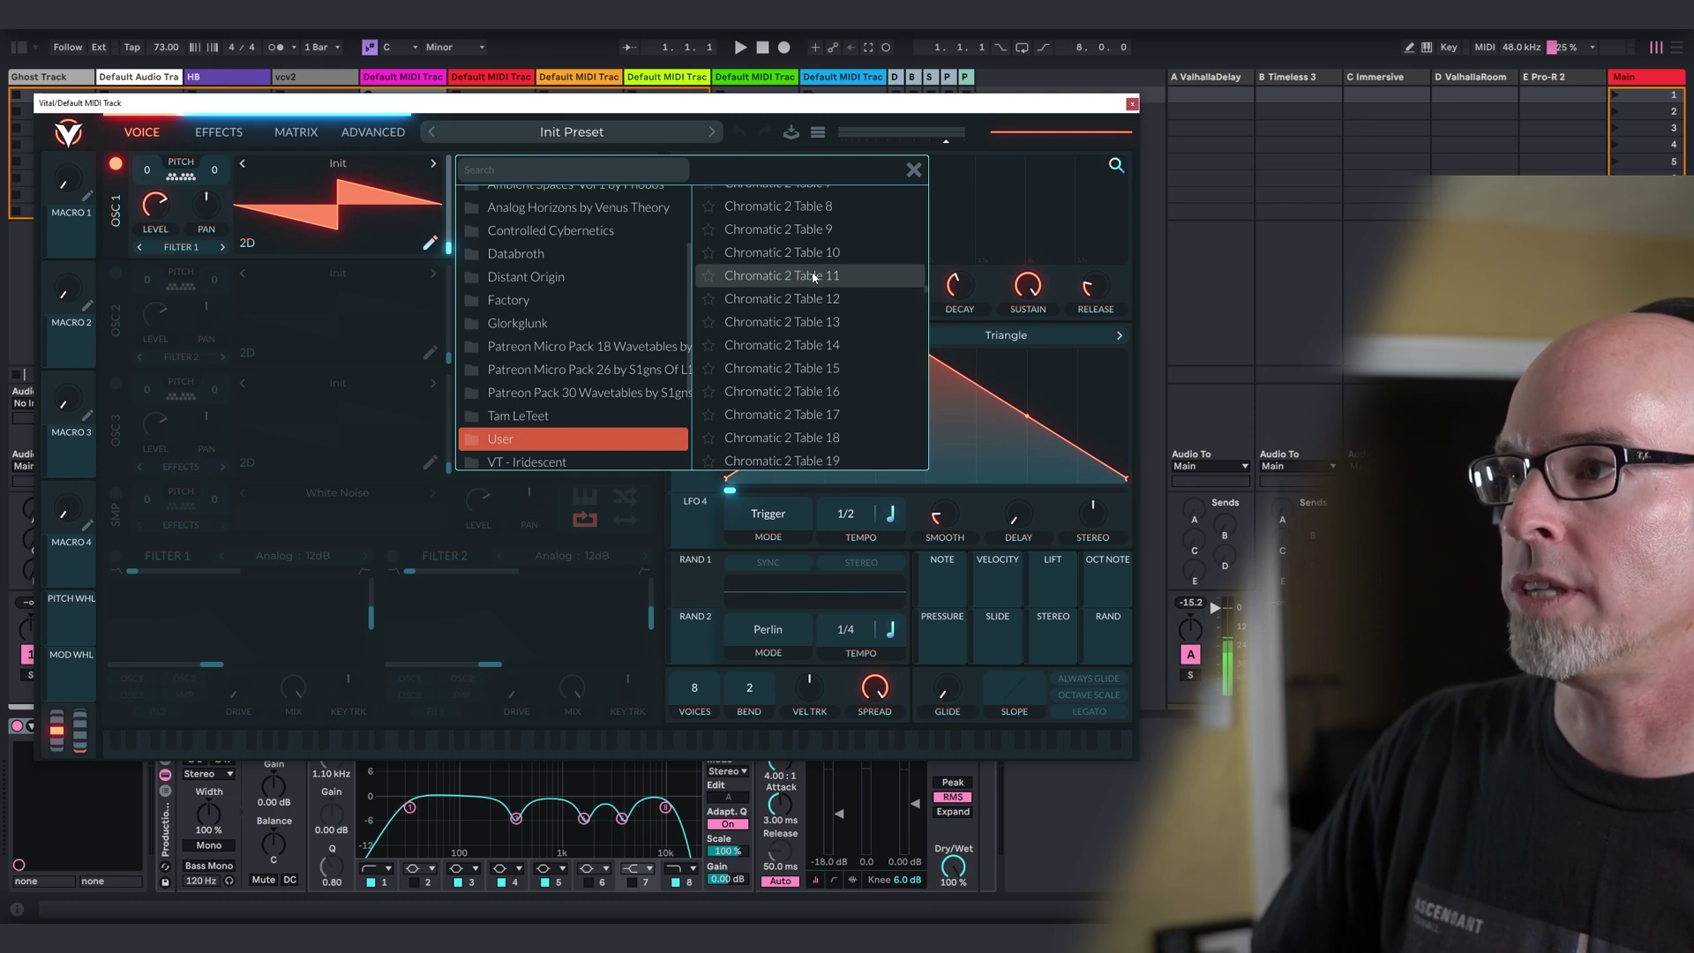
scroll(809, 281, up, 2)
click(798, 224)
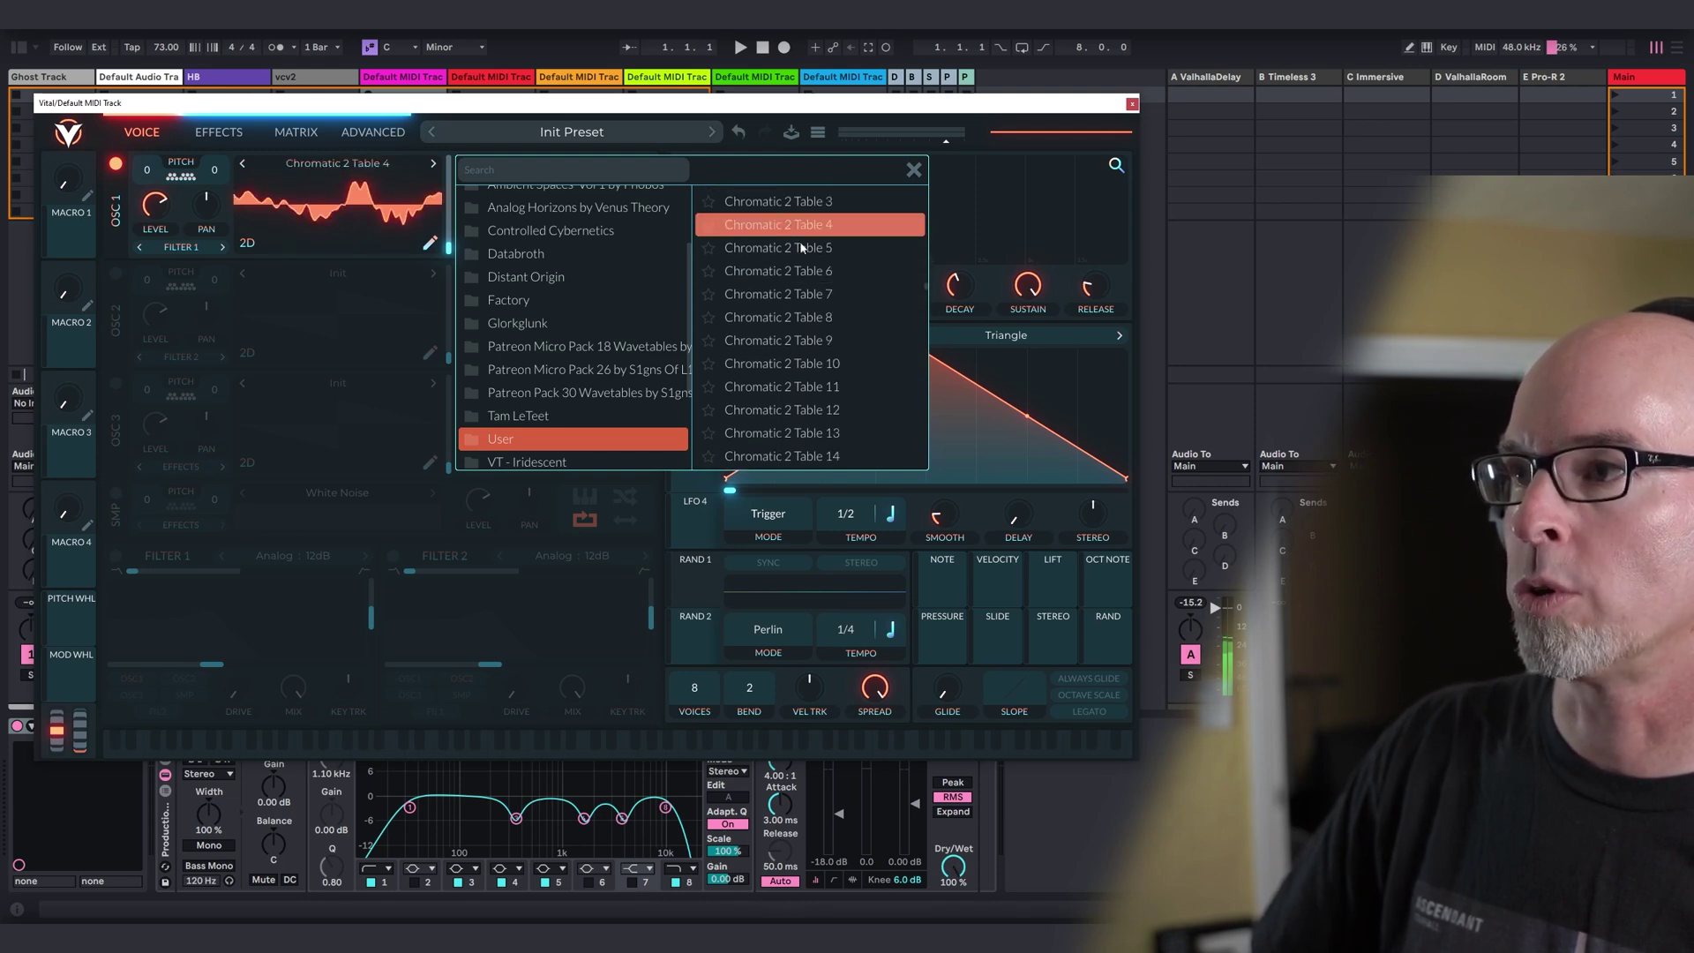
click(913, 169)
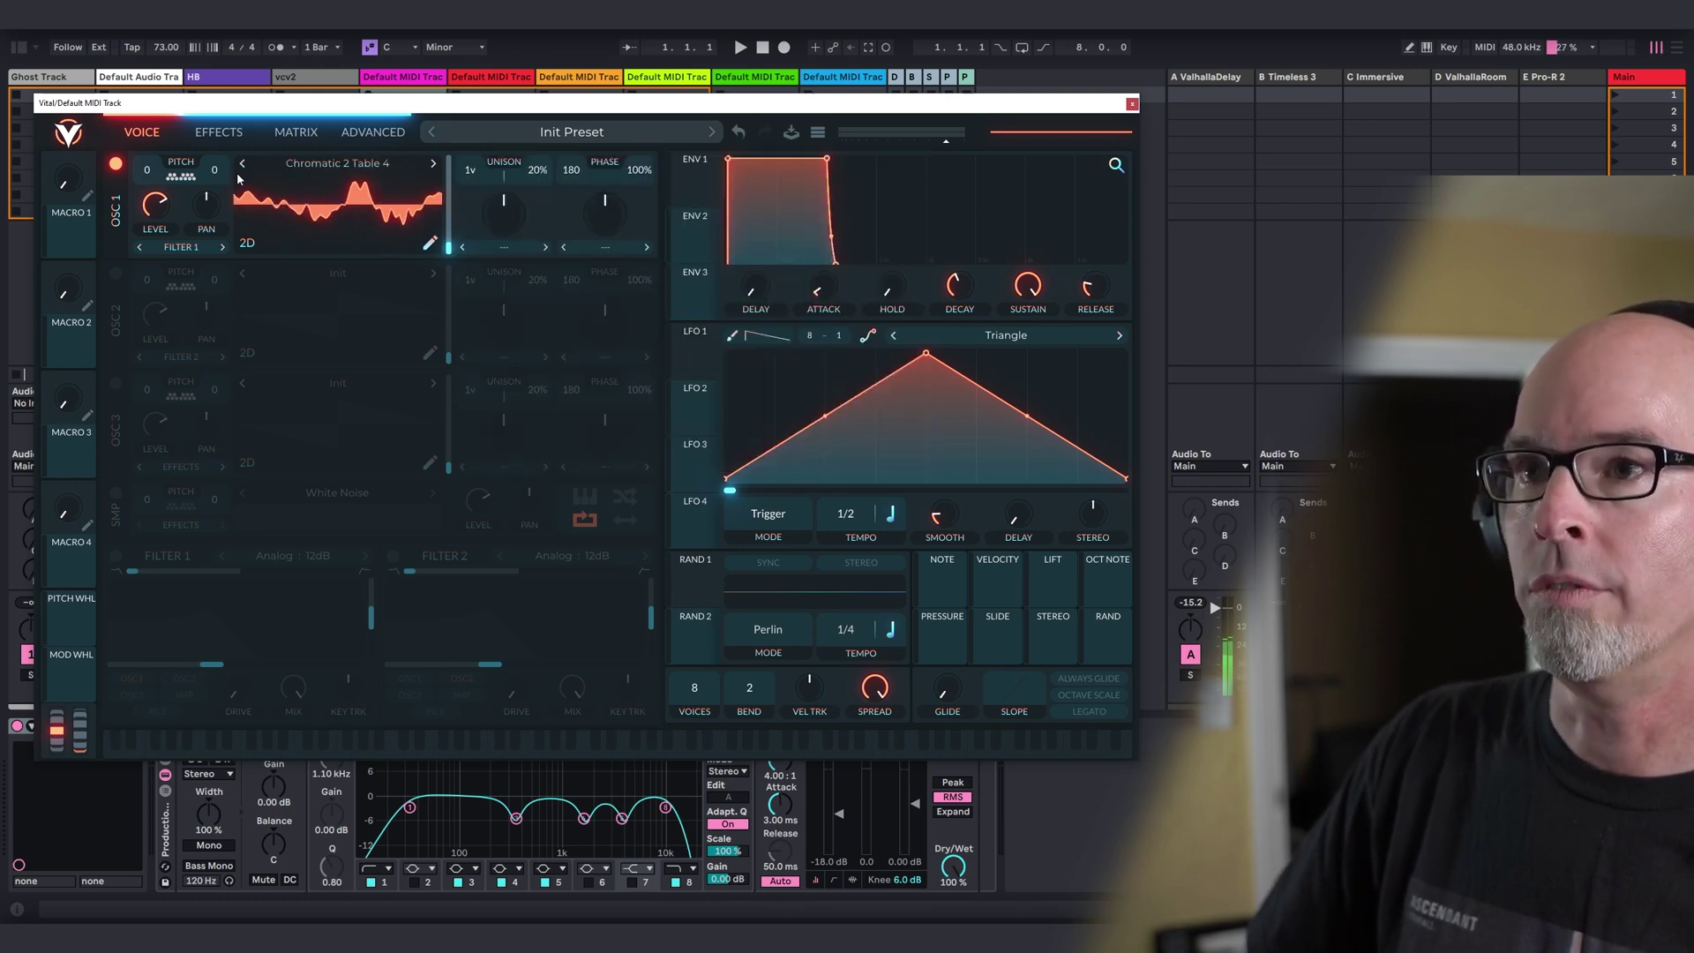
Switch oscillator 1 to the Chromatic 2 Table 5 wavetable and preview it in the 3D and spectral views before returning to 2D.
click(249, 245)
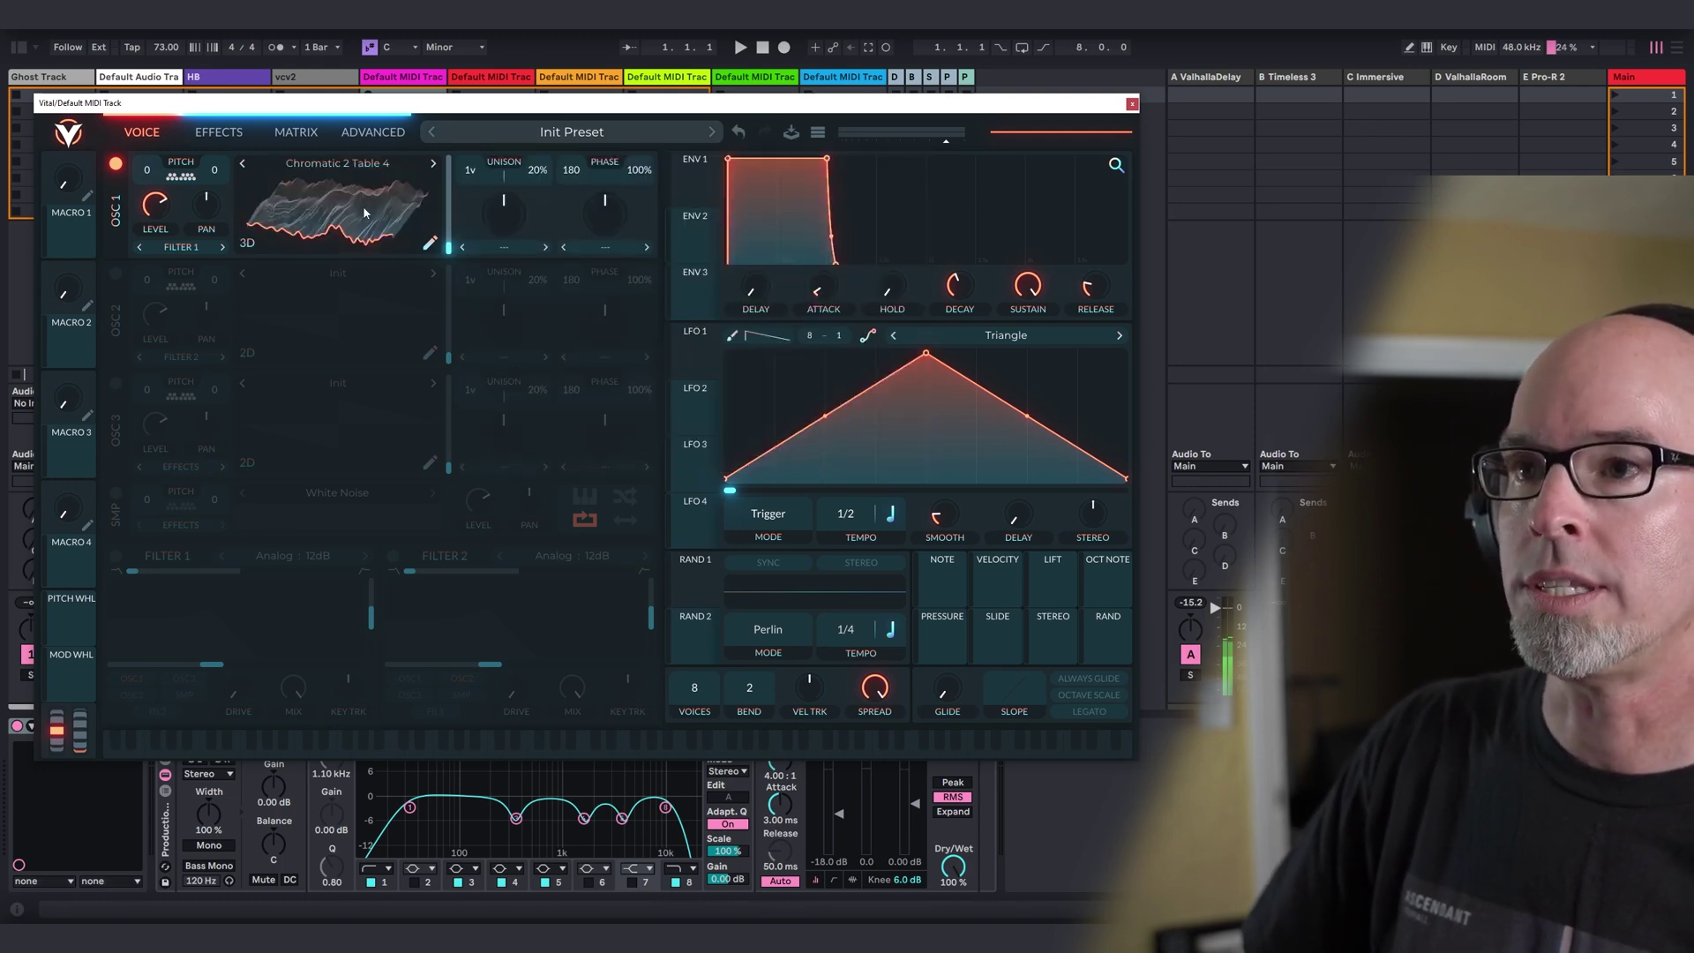
click(433, 166)
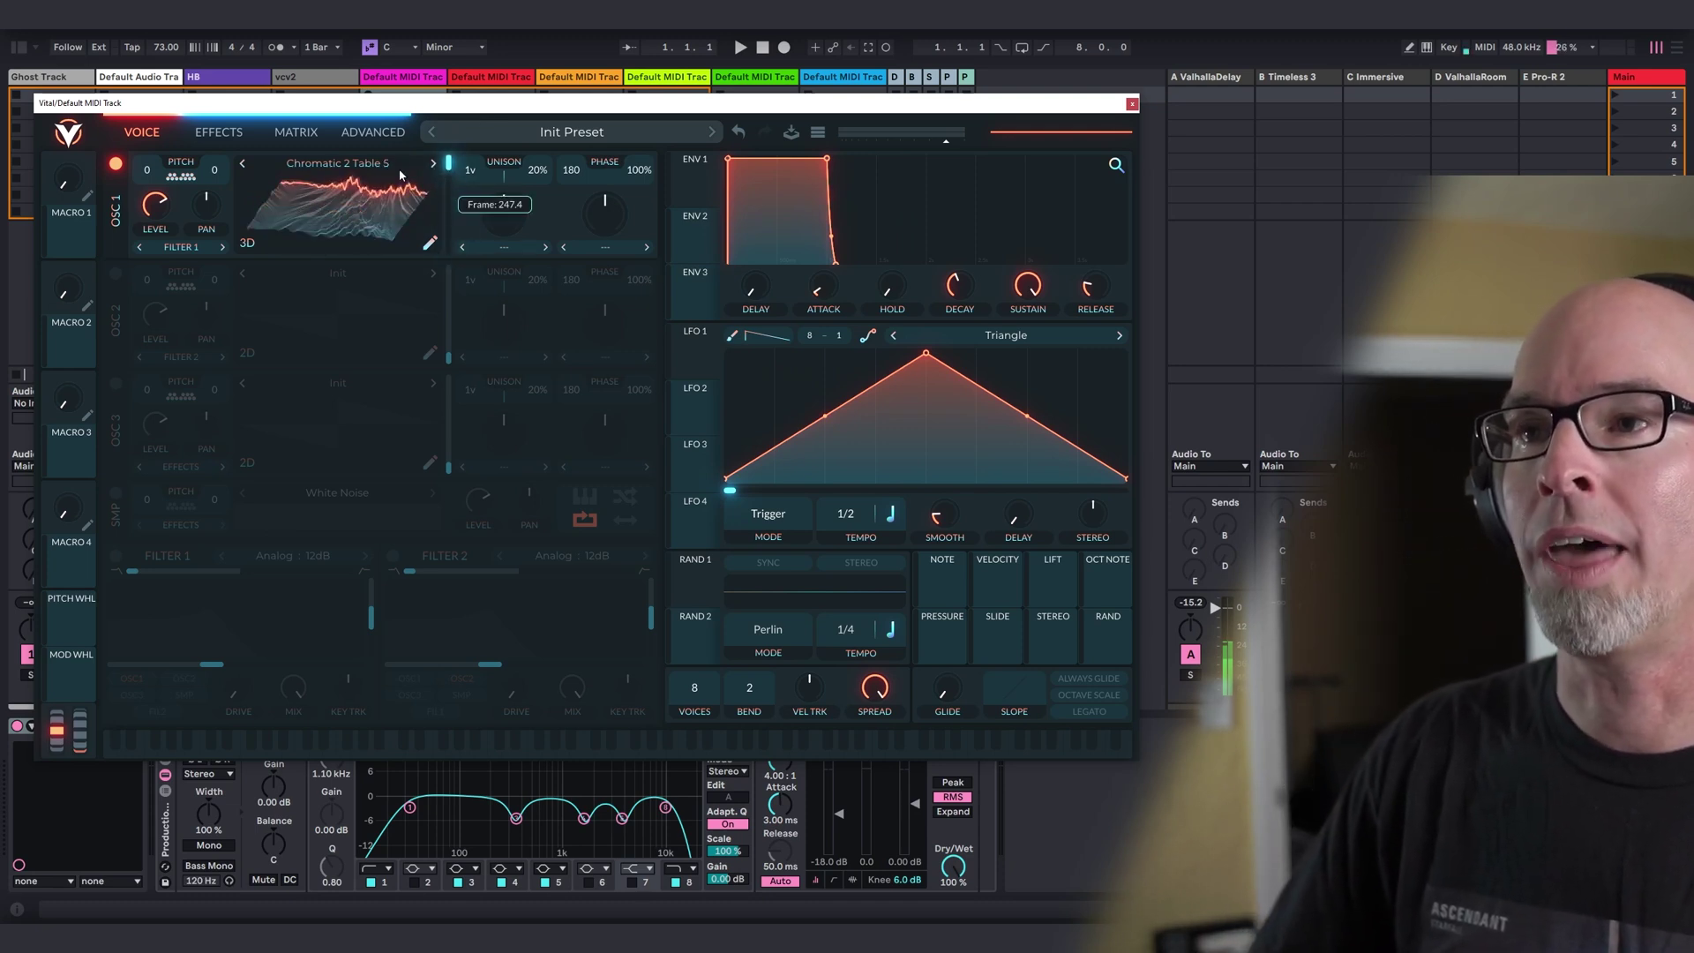
click(249, 244)
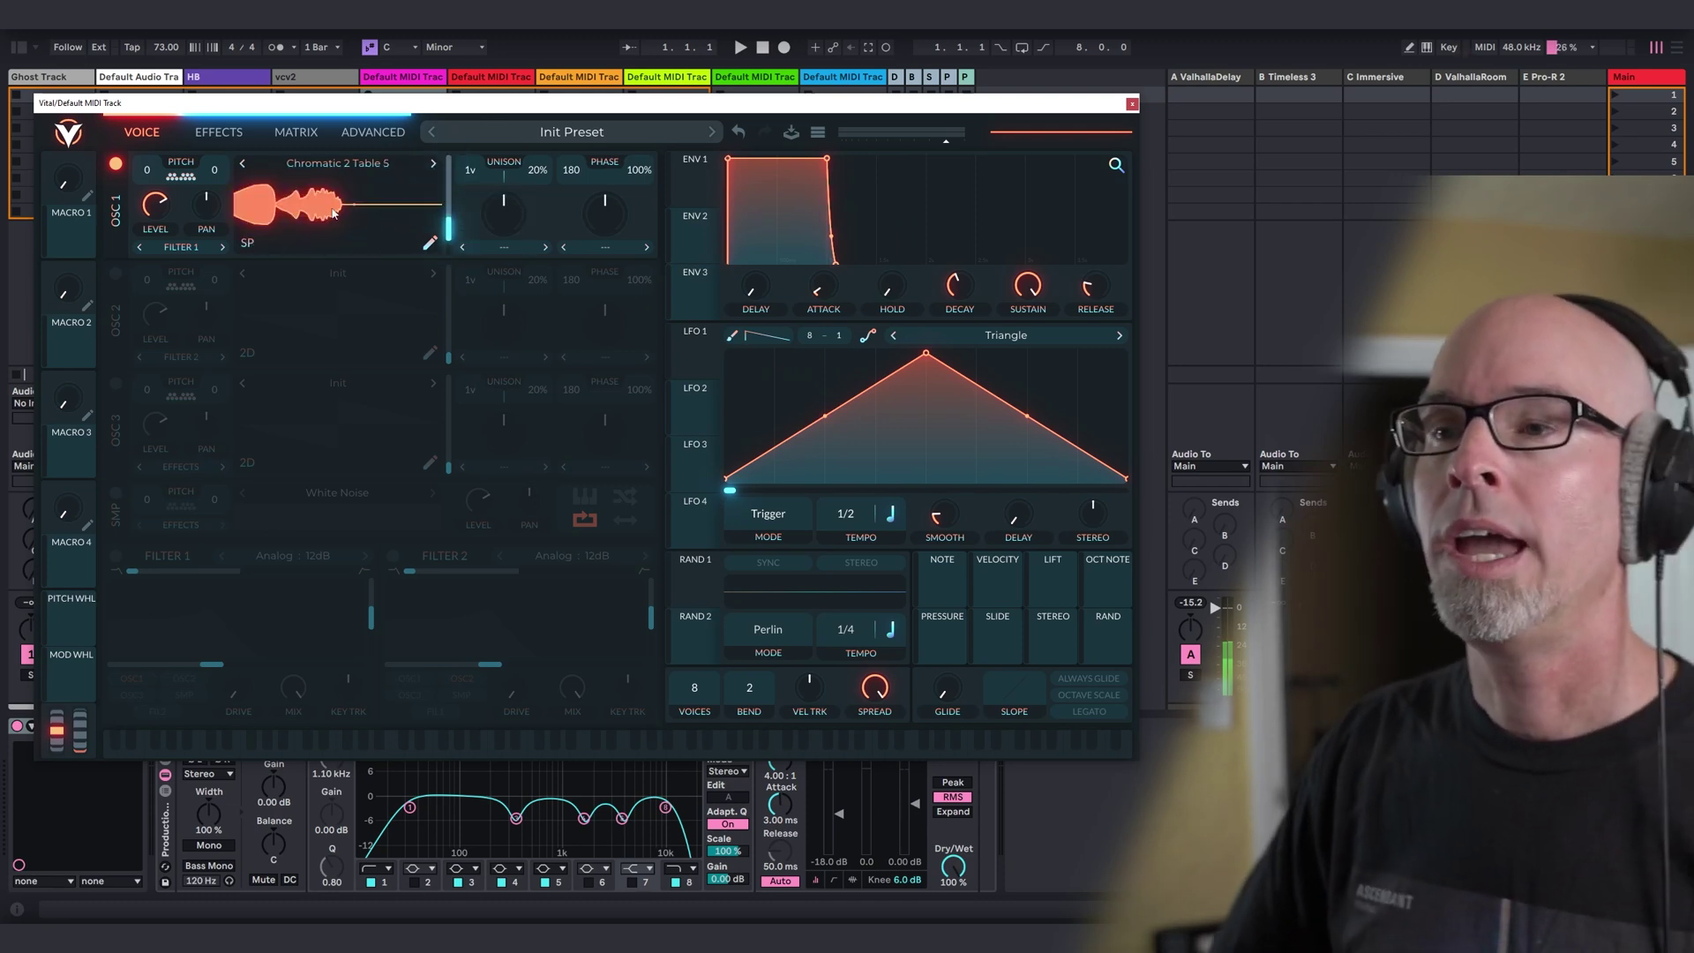
click(248, 245)
Set oscillator 1's spectral morph to Harm Stretch and its phase distortion to Squeeze, and raise the wavetable frame position.
click(502, 247)
click(516, 334)
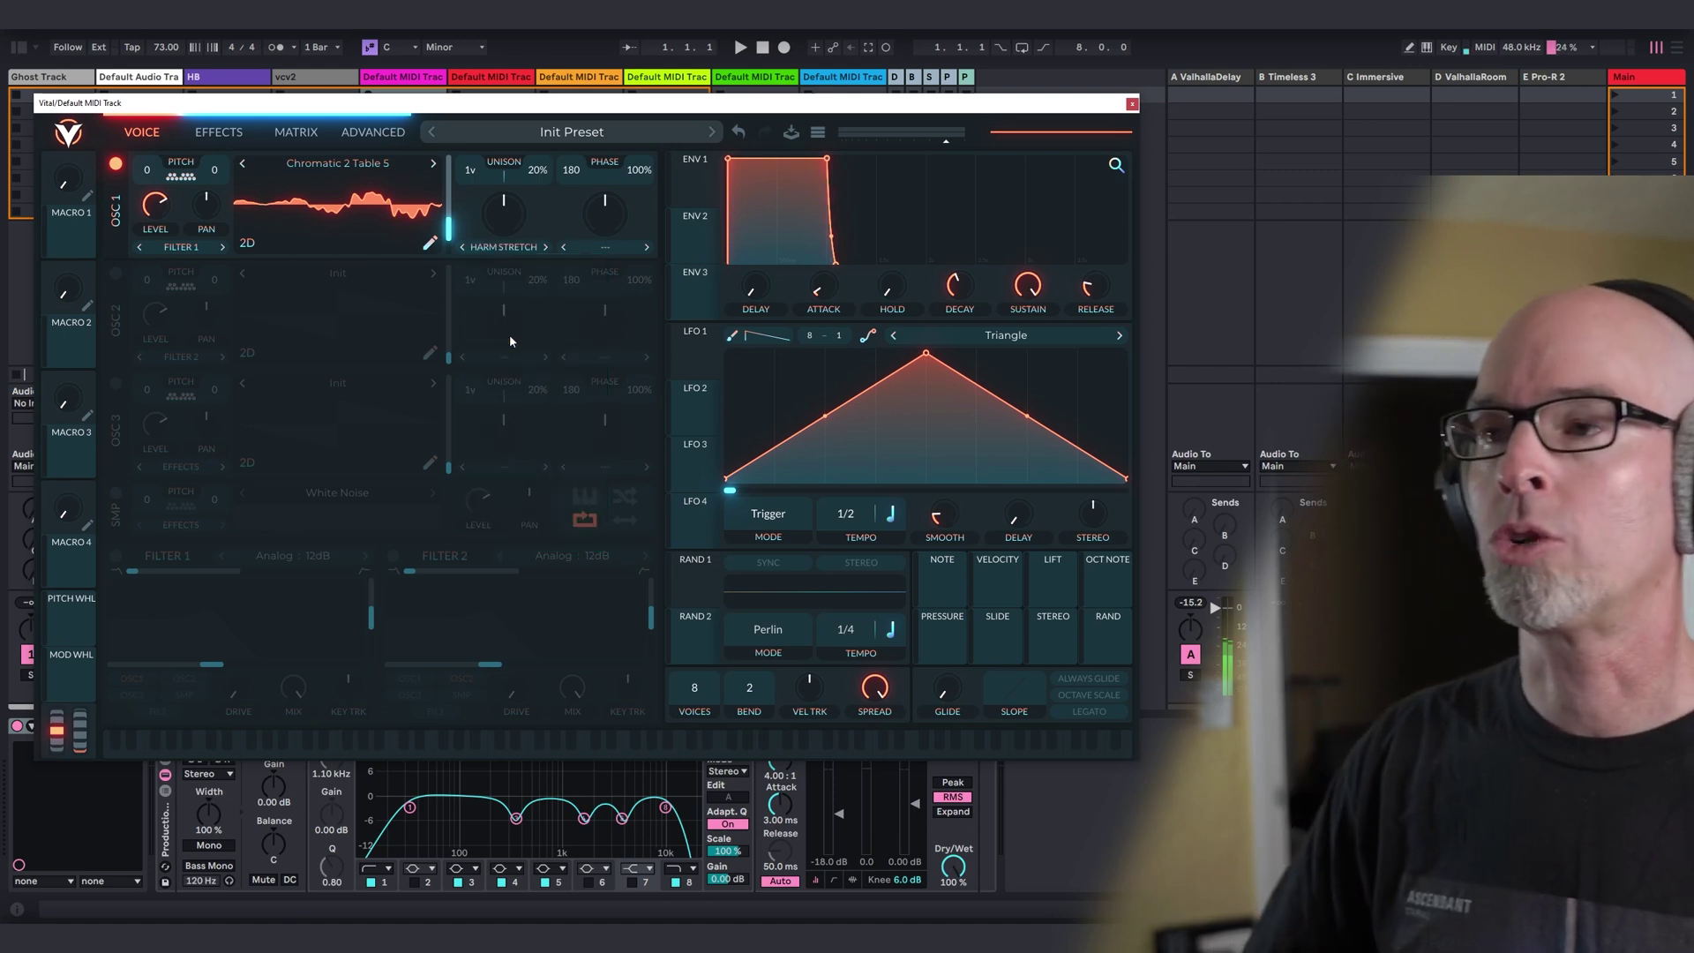
click(604, 248)
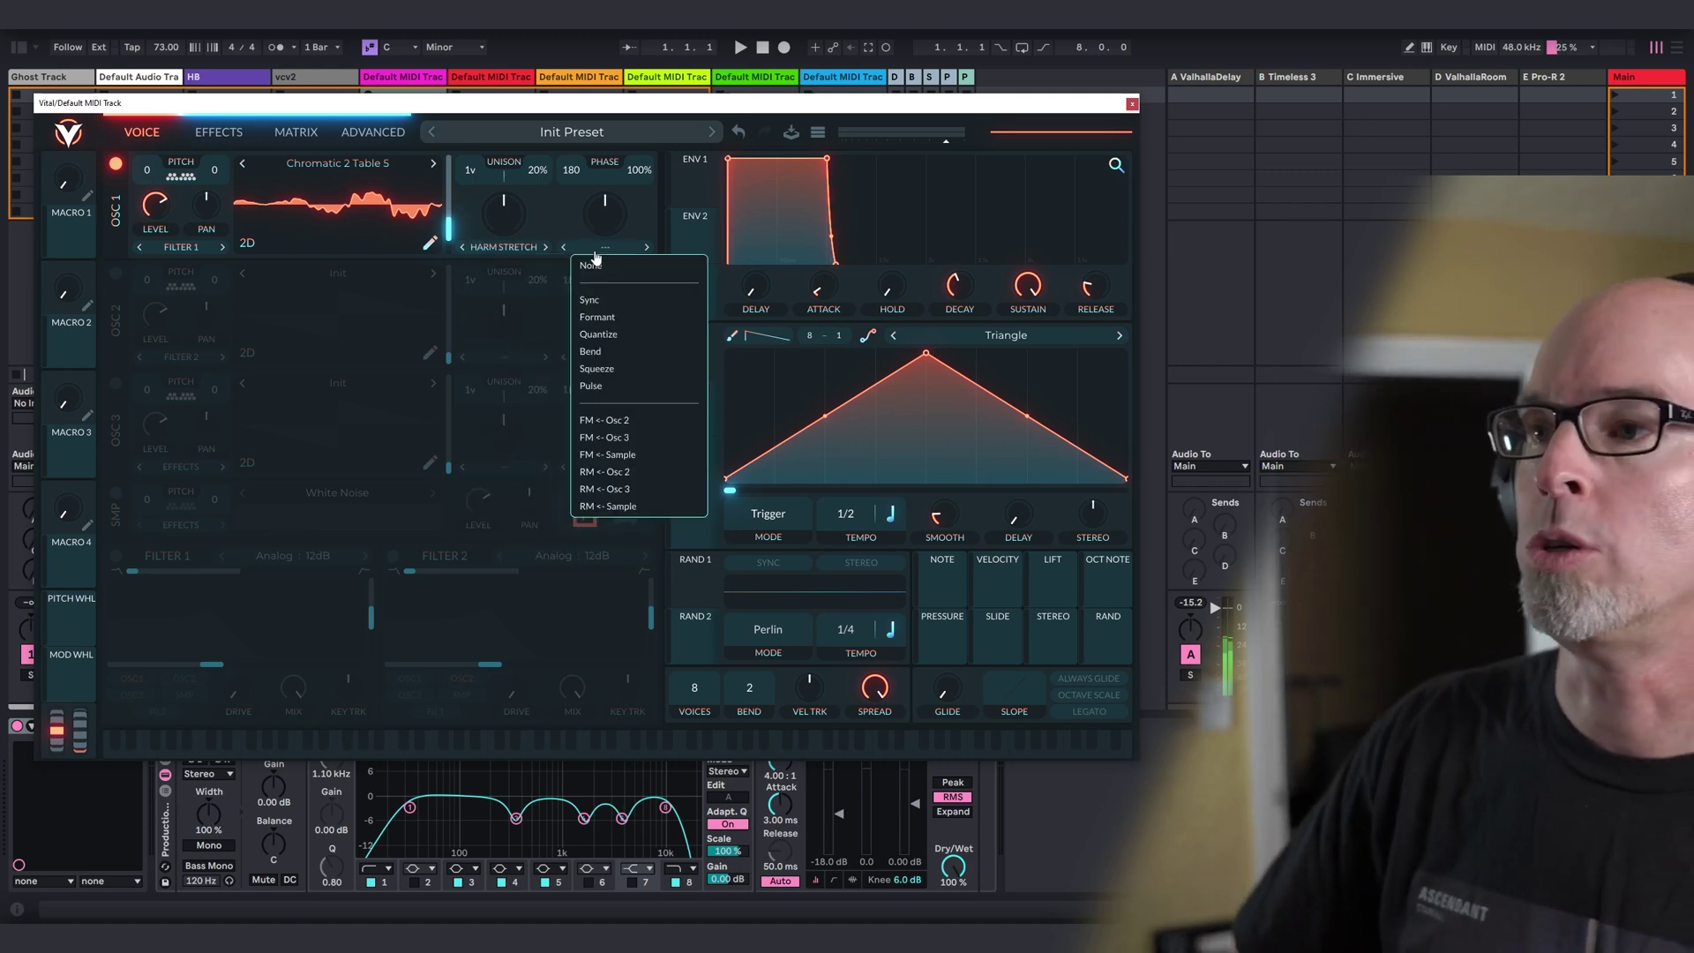
click(635, 369)
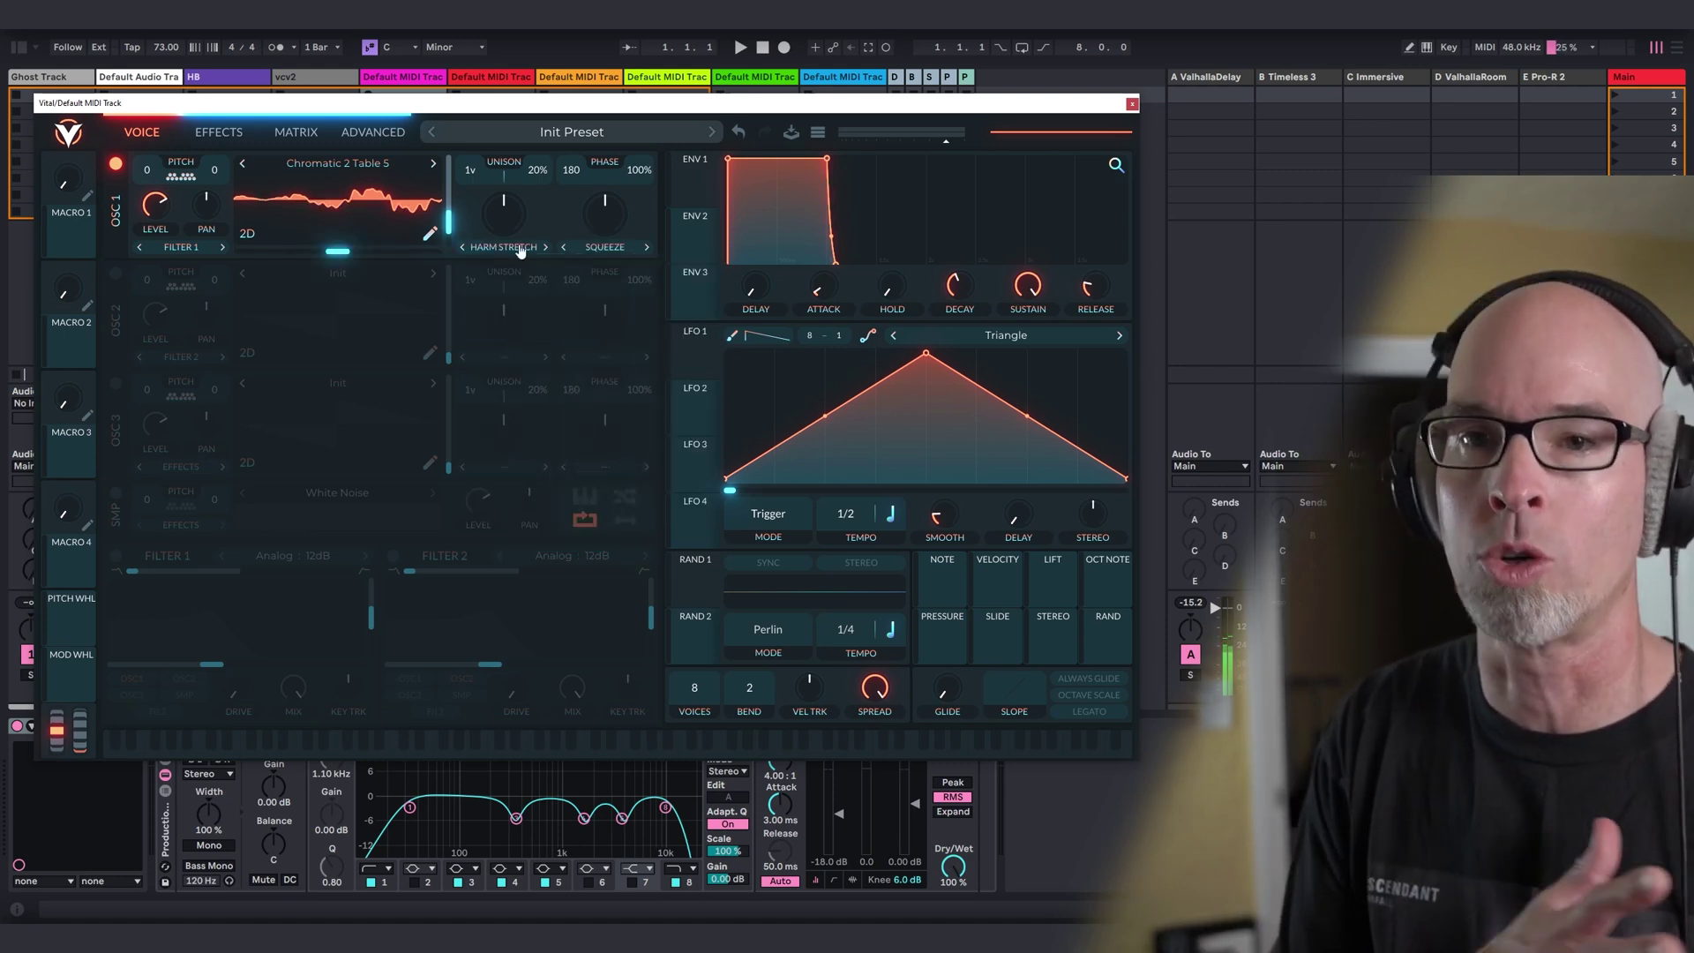
drag(452, 215, 450, 195)
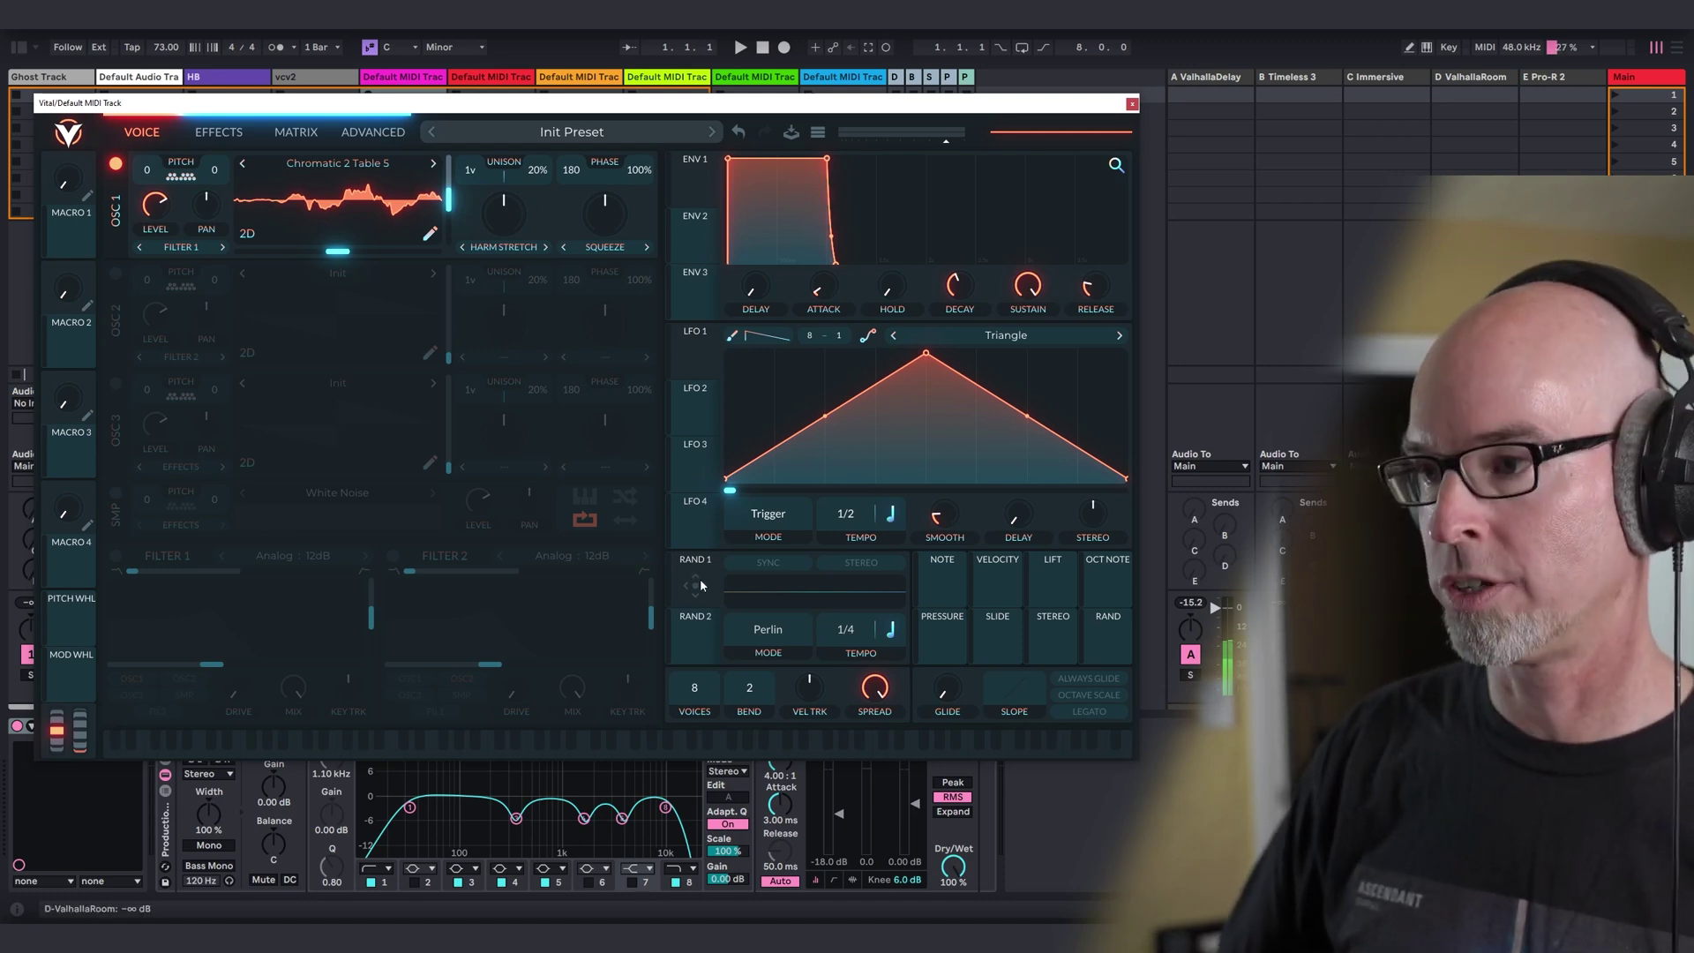
Assign Rand 1 to oscillator 1's wavetable position, with sync on and a tempo of 1/2.
drag(703, 585, 430, 200)
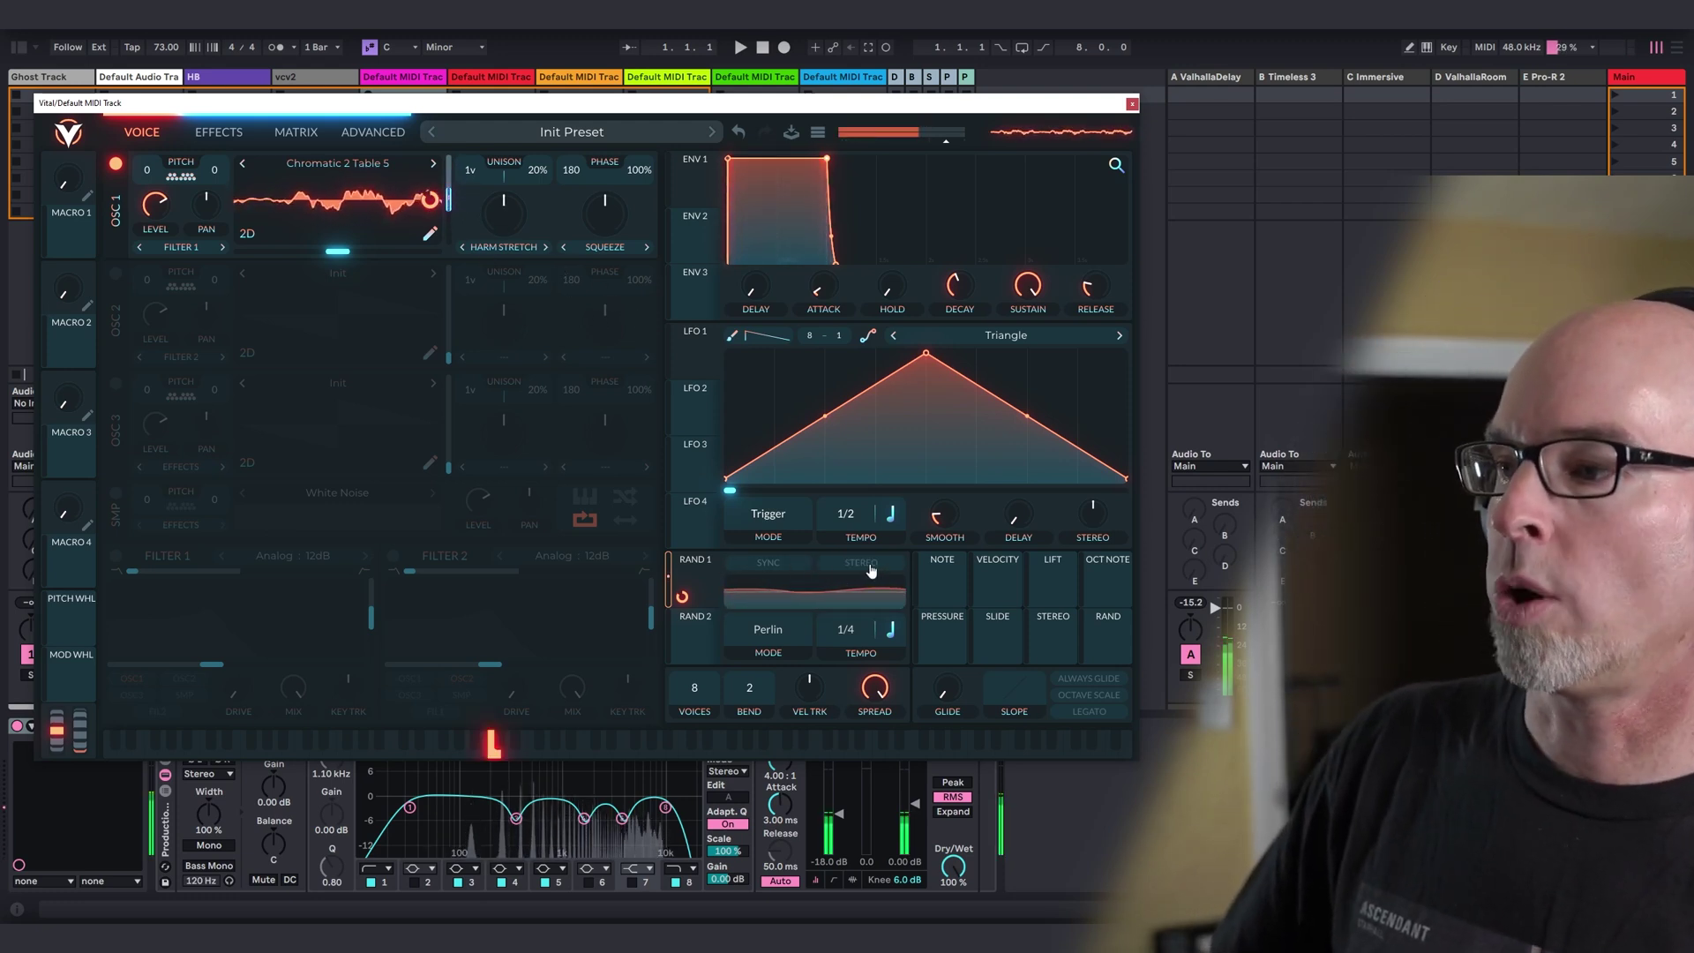
click(769, 562)
drag(853, 633, 857, 670)
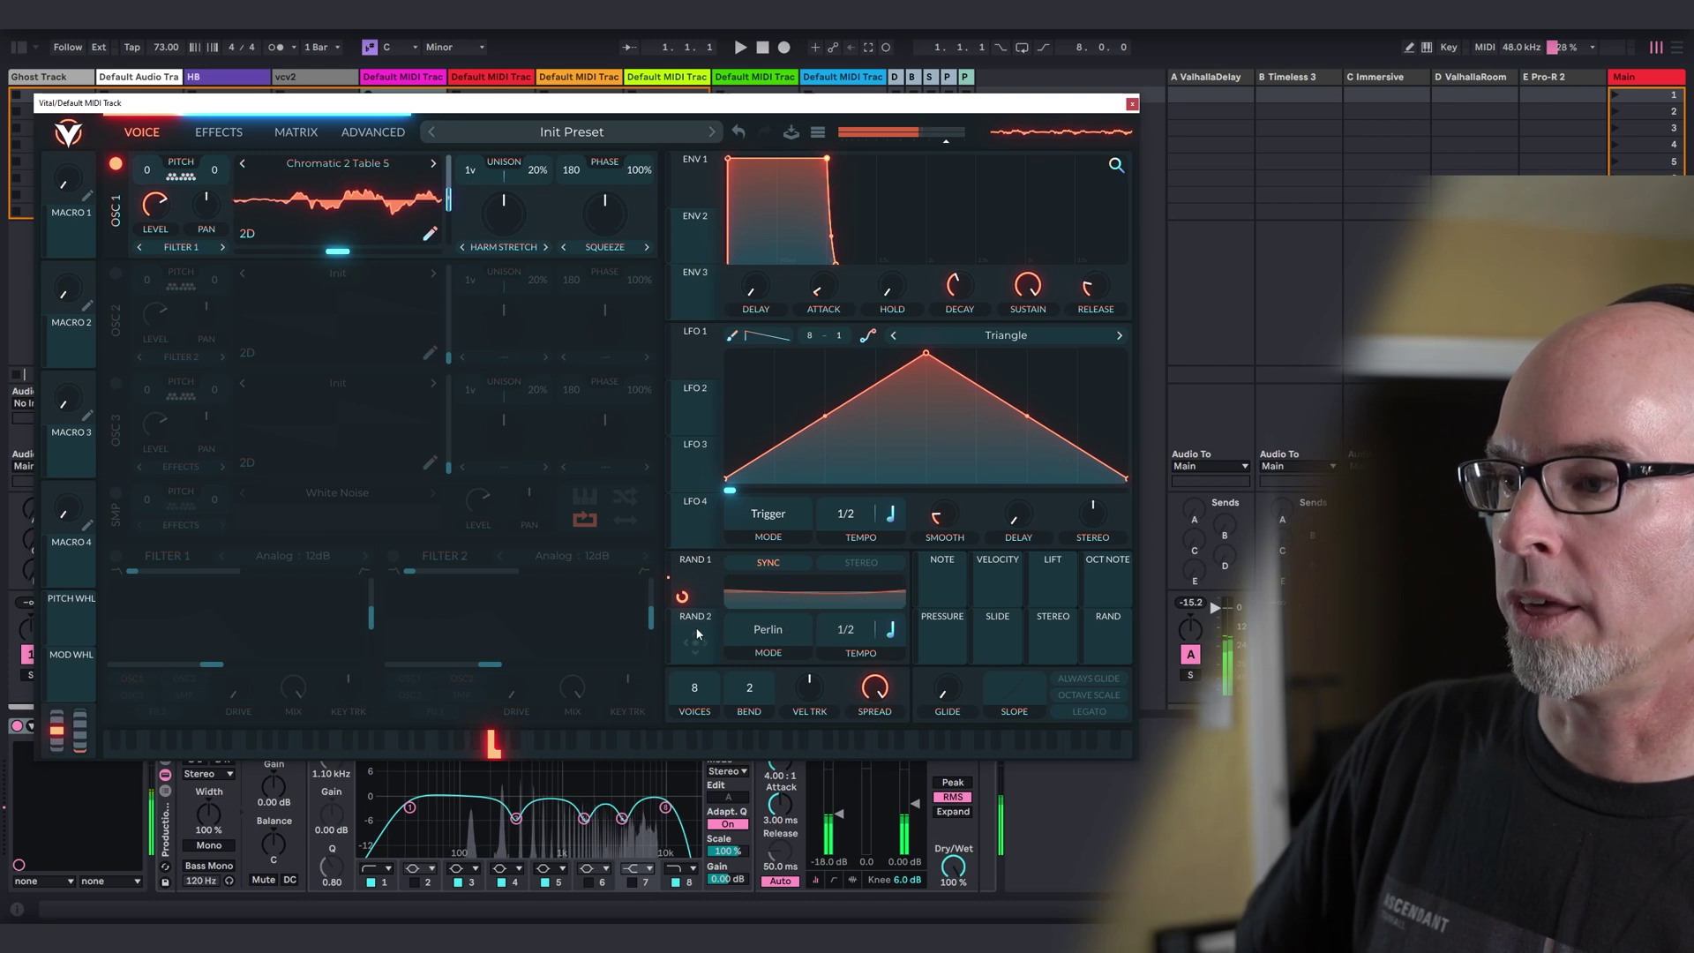
Assign Rand 2 to oscillator 1's Squeeze amount, with sync and stereo on and a tempo of 1/2.
drag(697, 638, 608, 201)
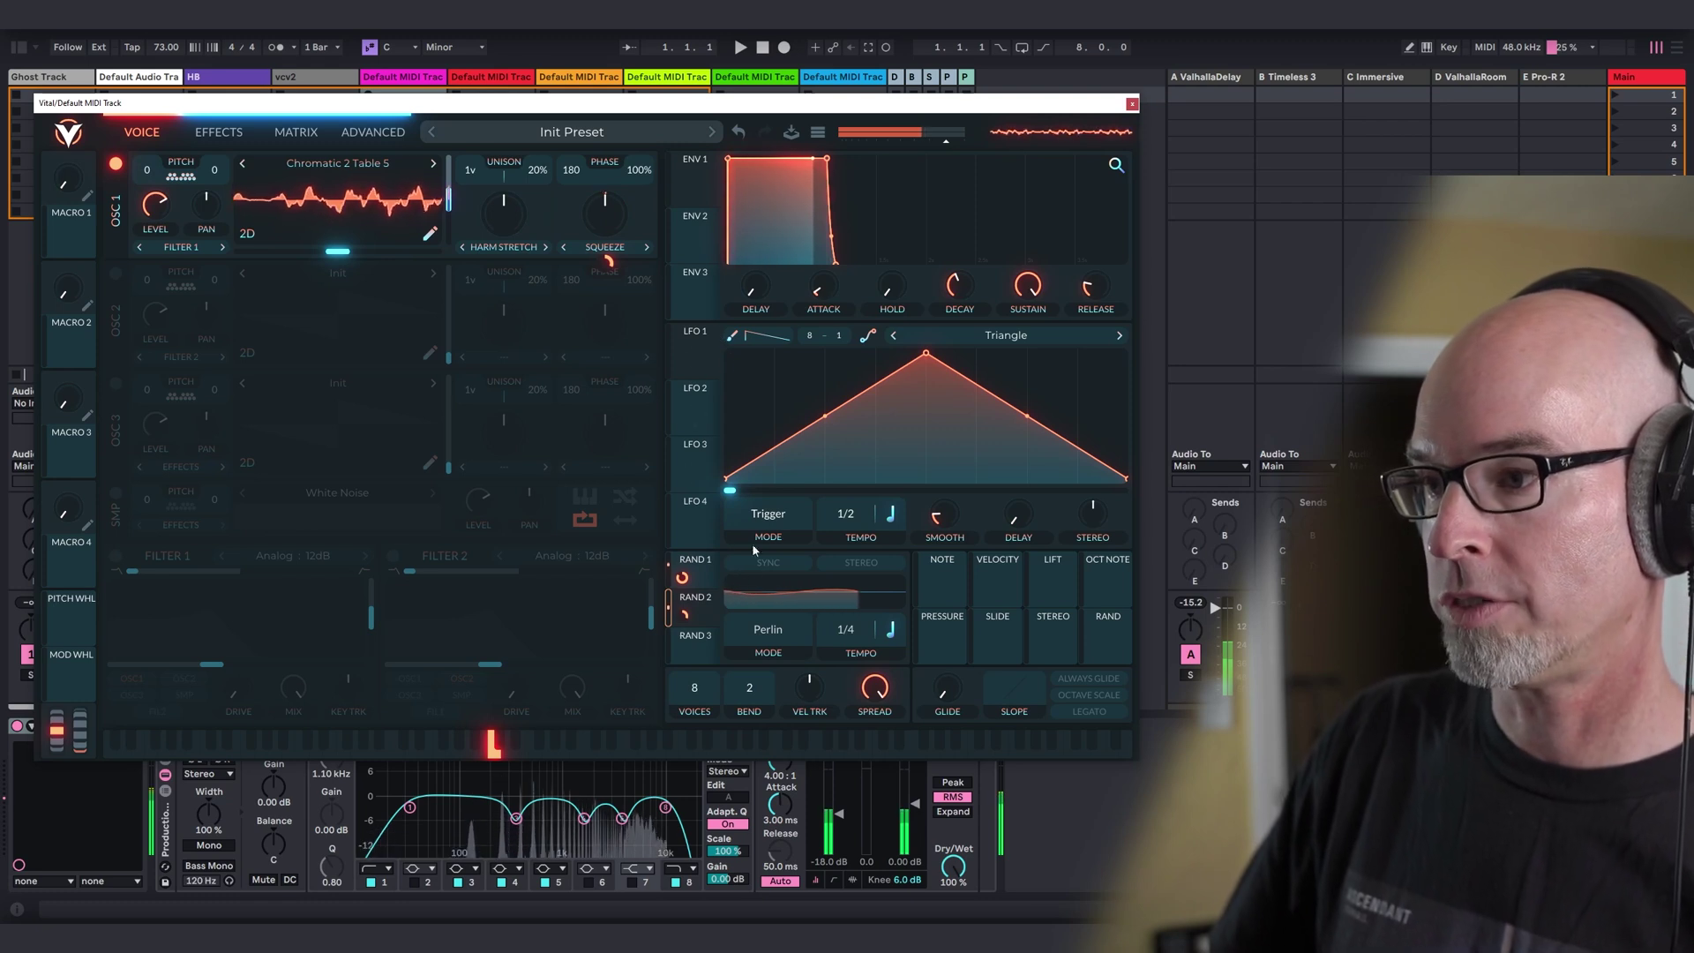
click(768, 562)
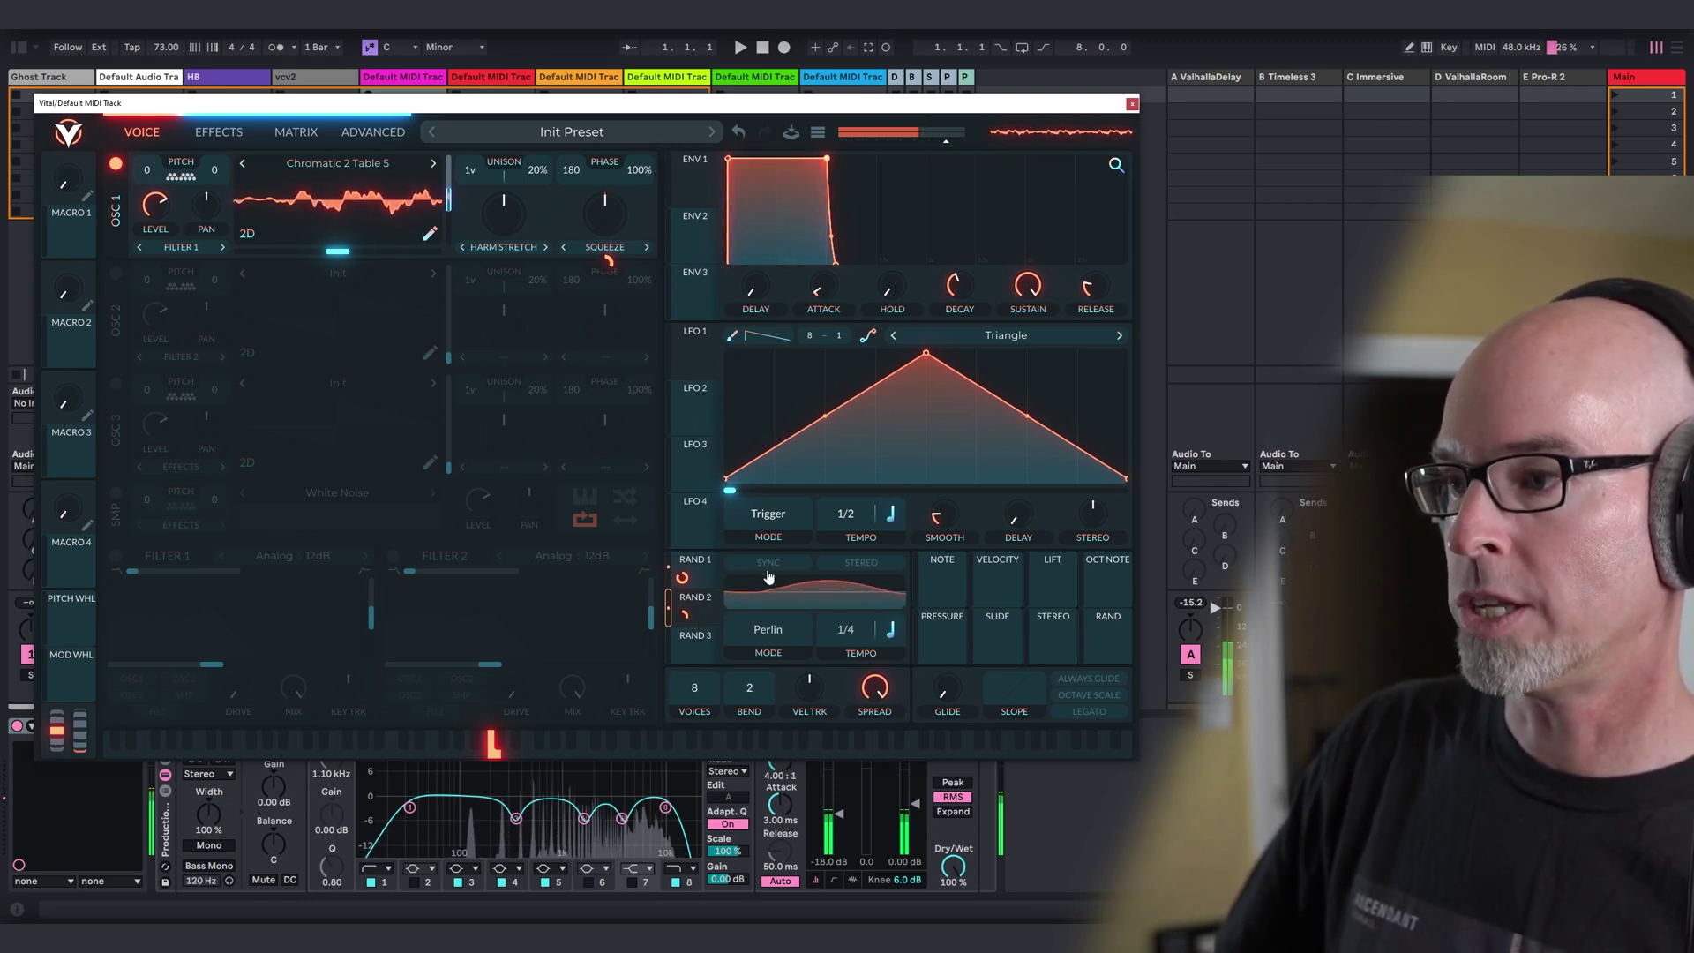
click(862, 571)
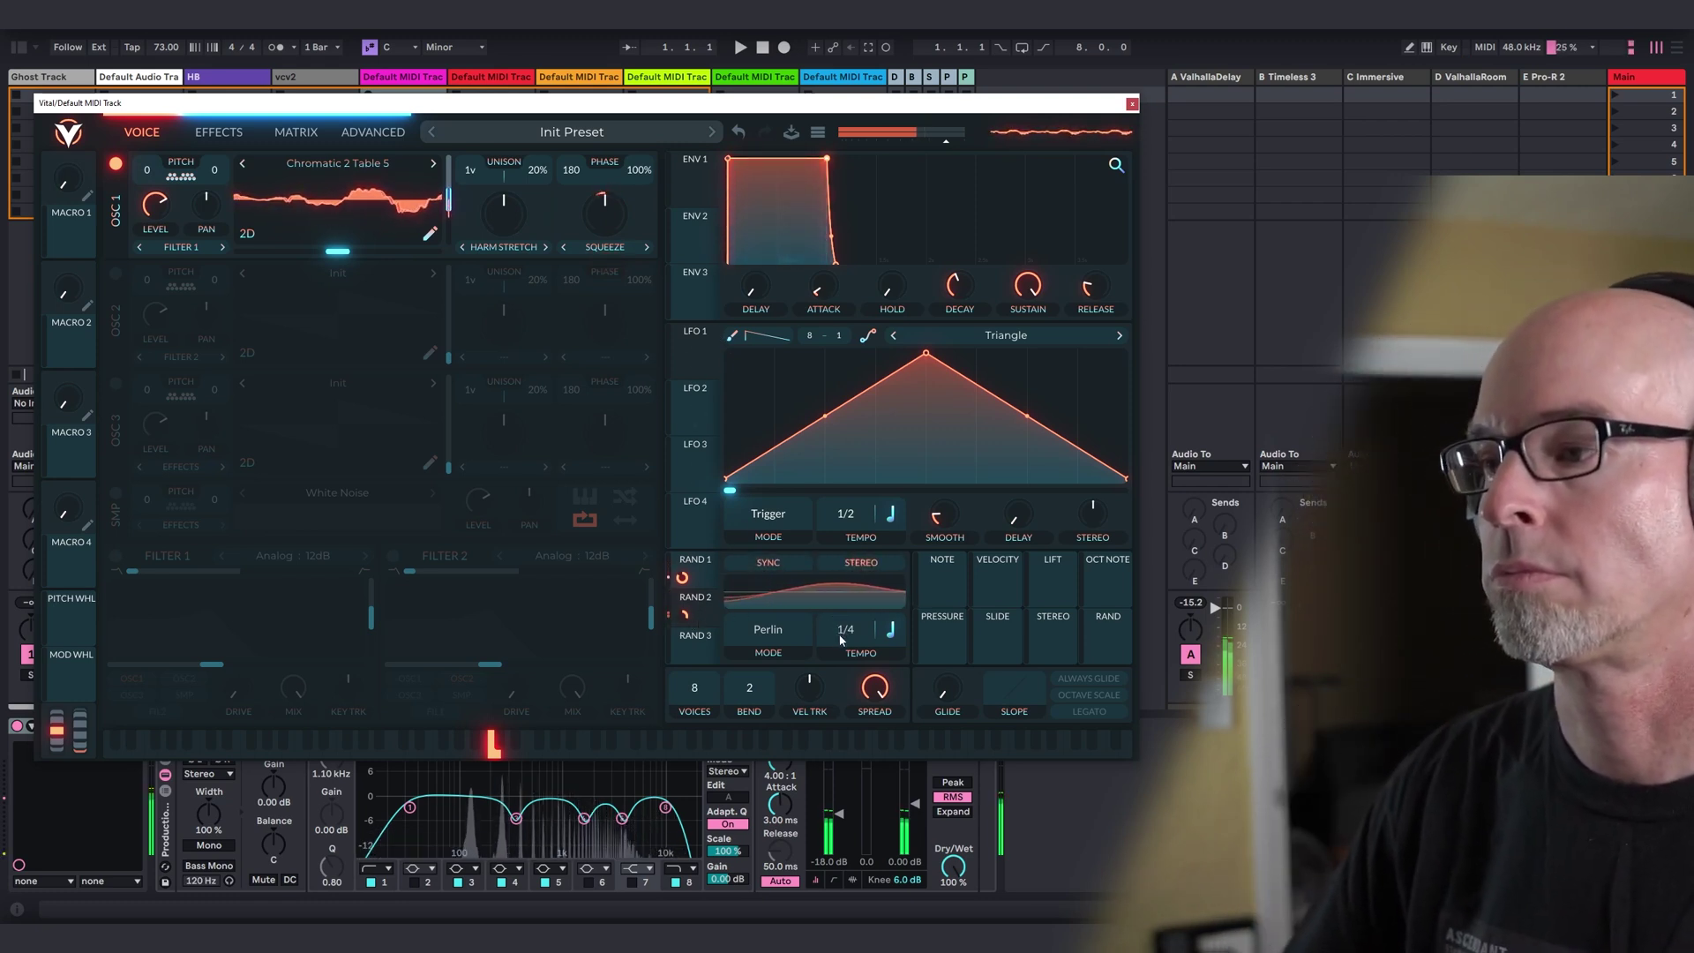
drag(840, 640, 836, 647)
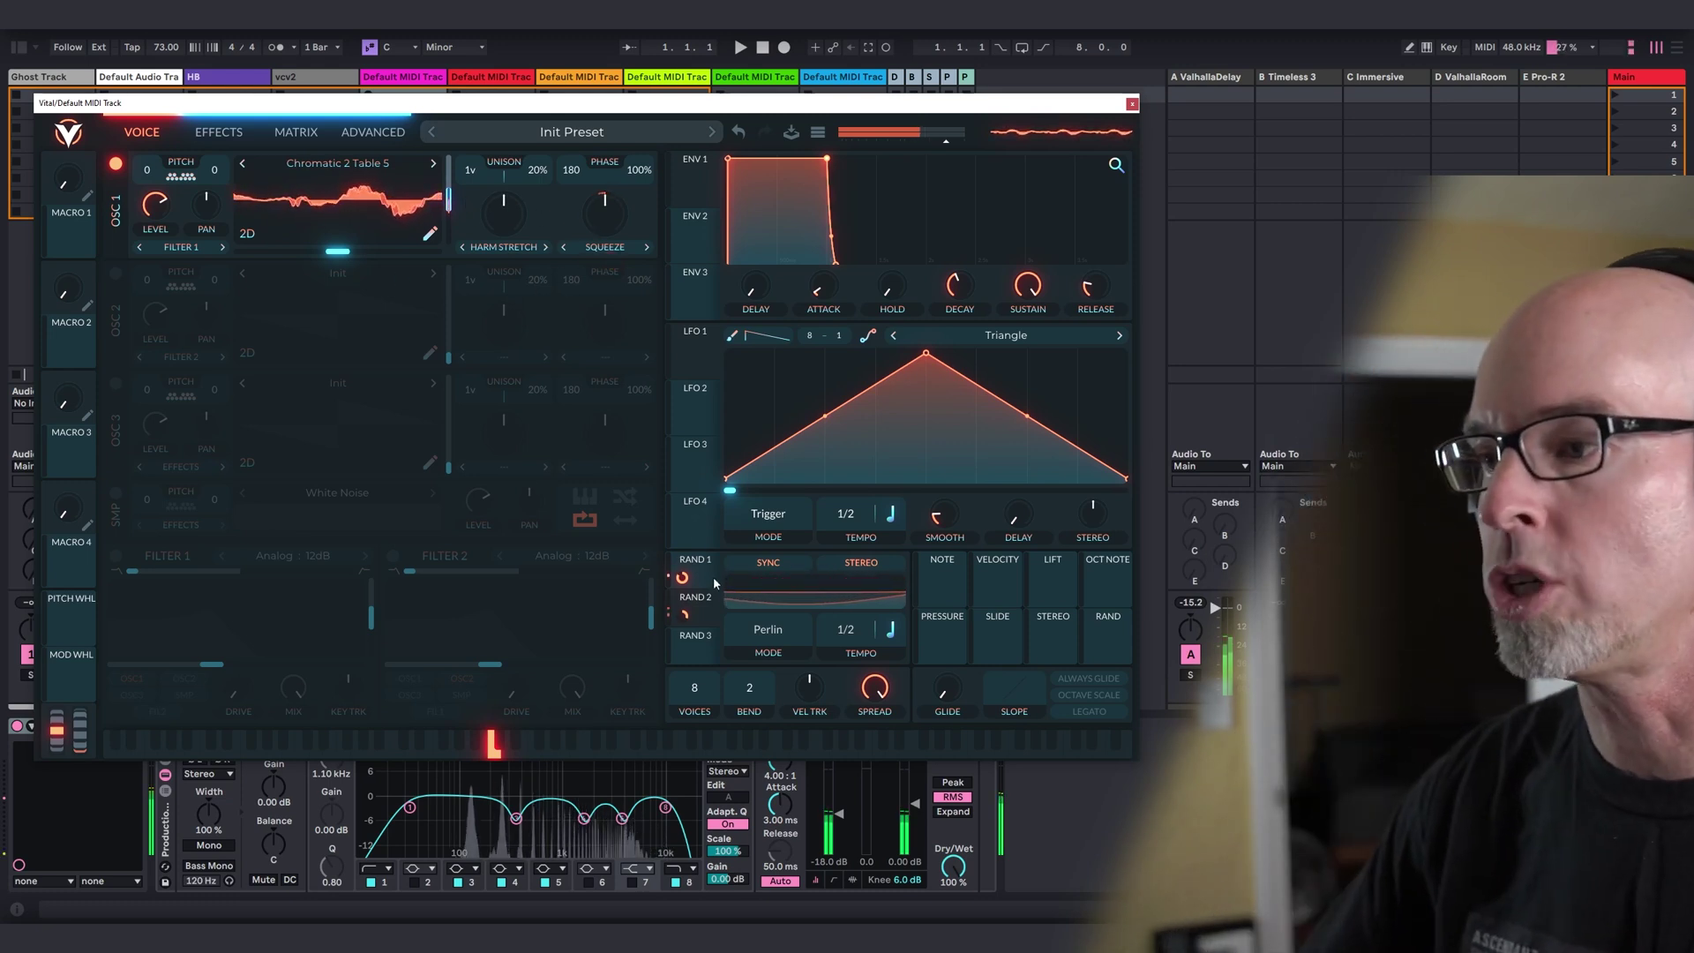
click(861, 562)
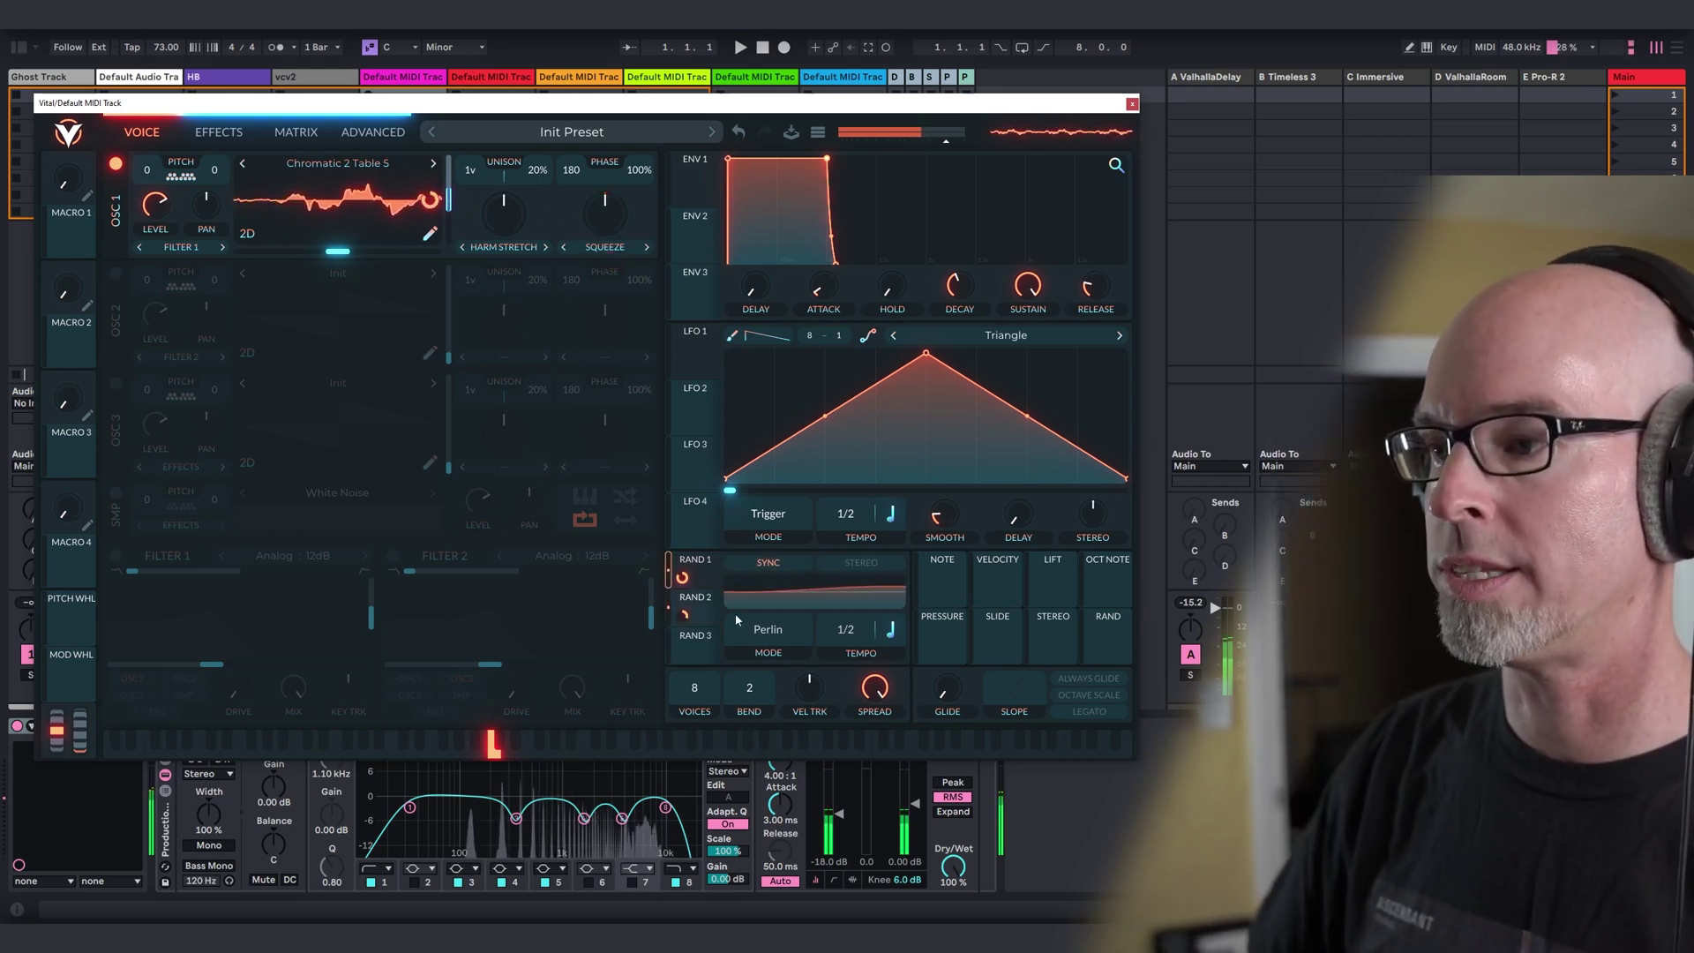
click(695, 602)
click(861, 565)
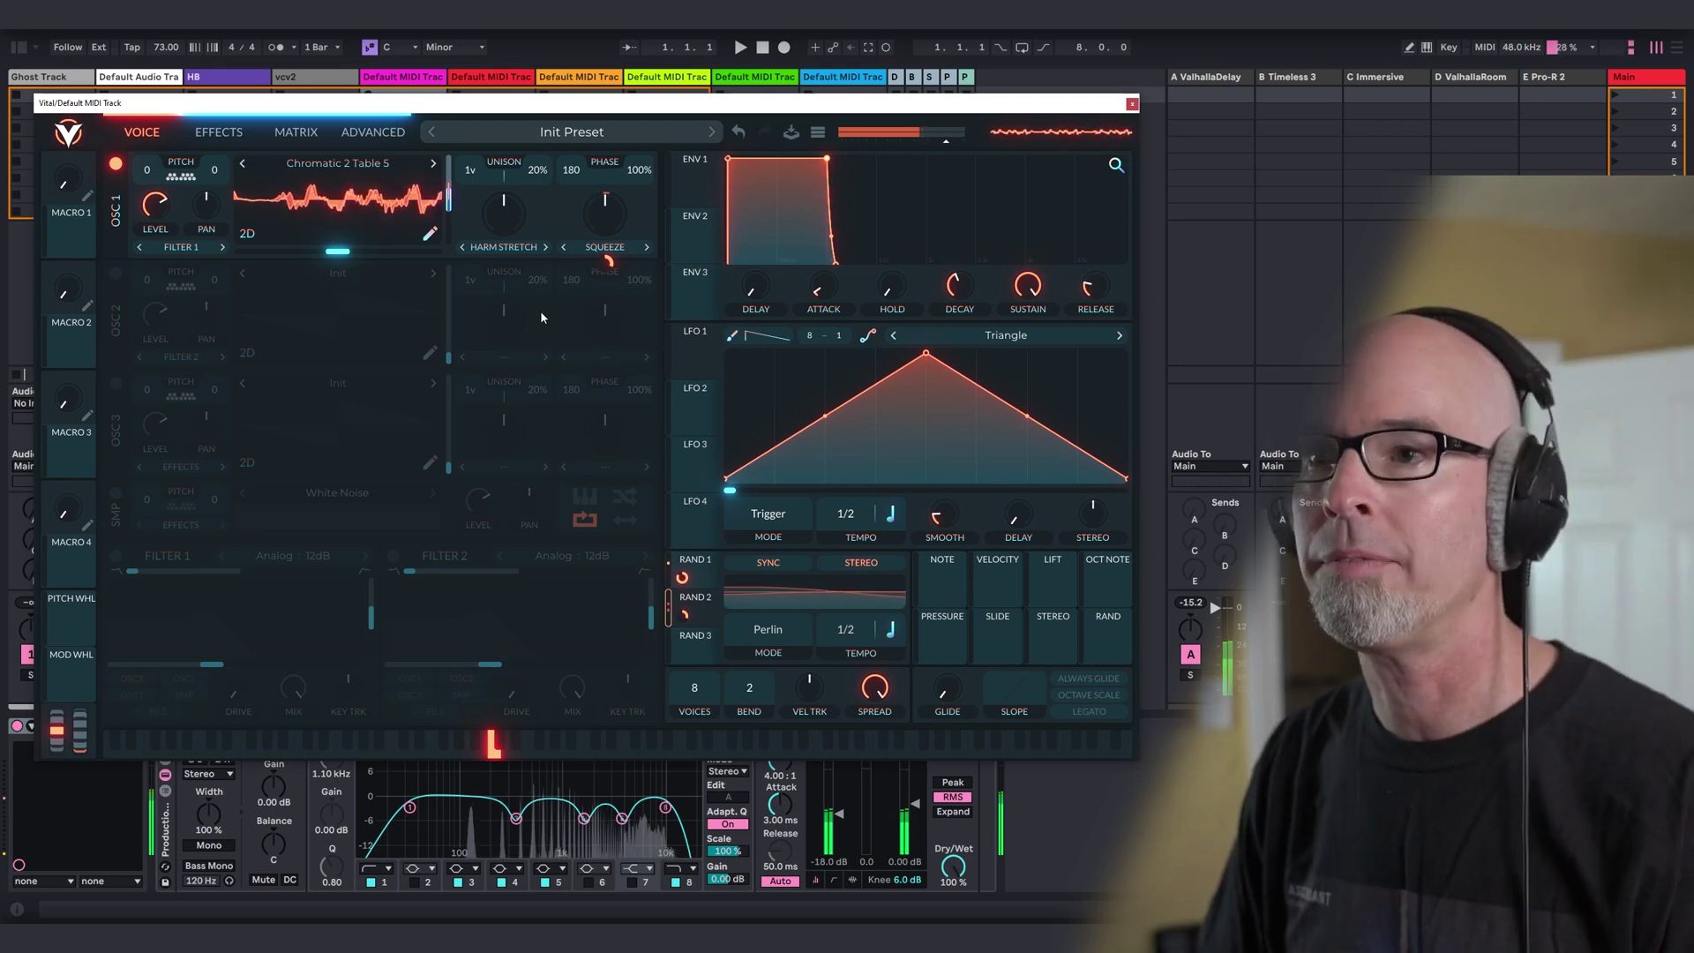
Turn on Vital's Multiband compressor effect and return to the voice settings.
click(219, 131)
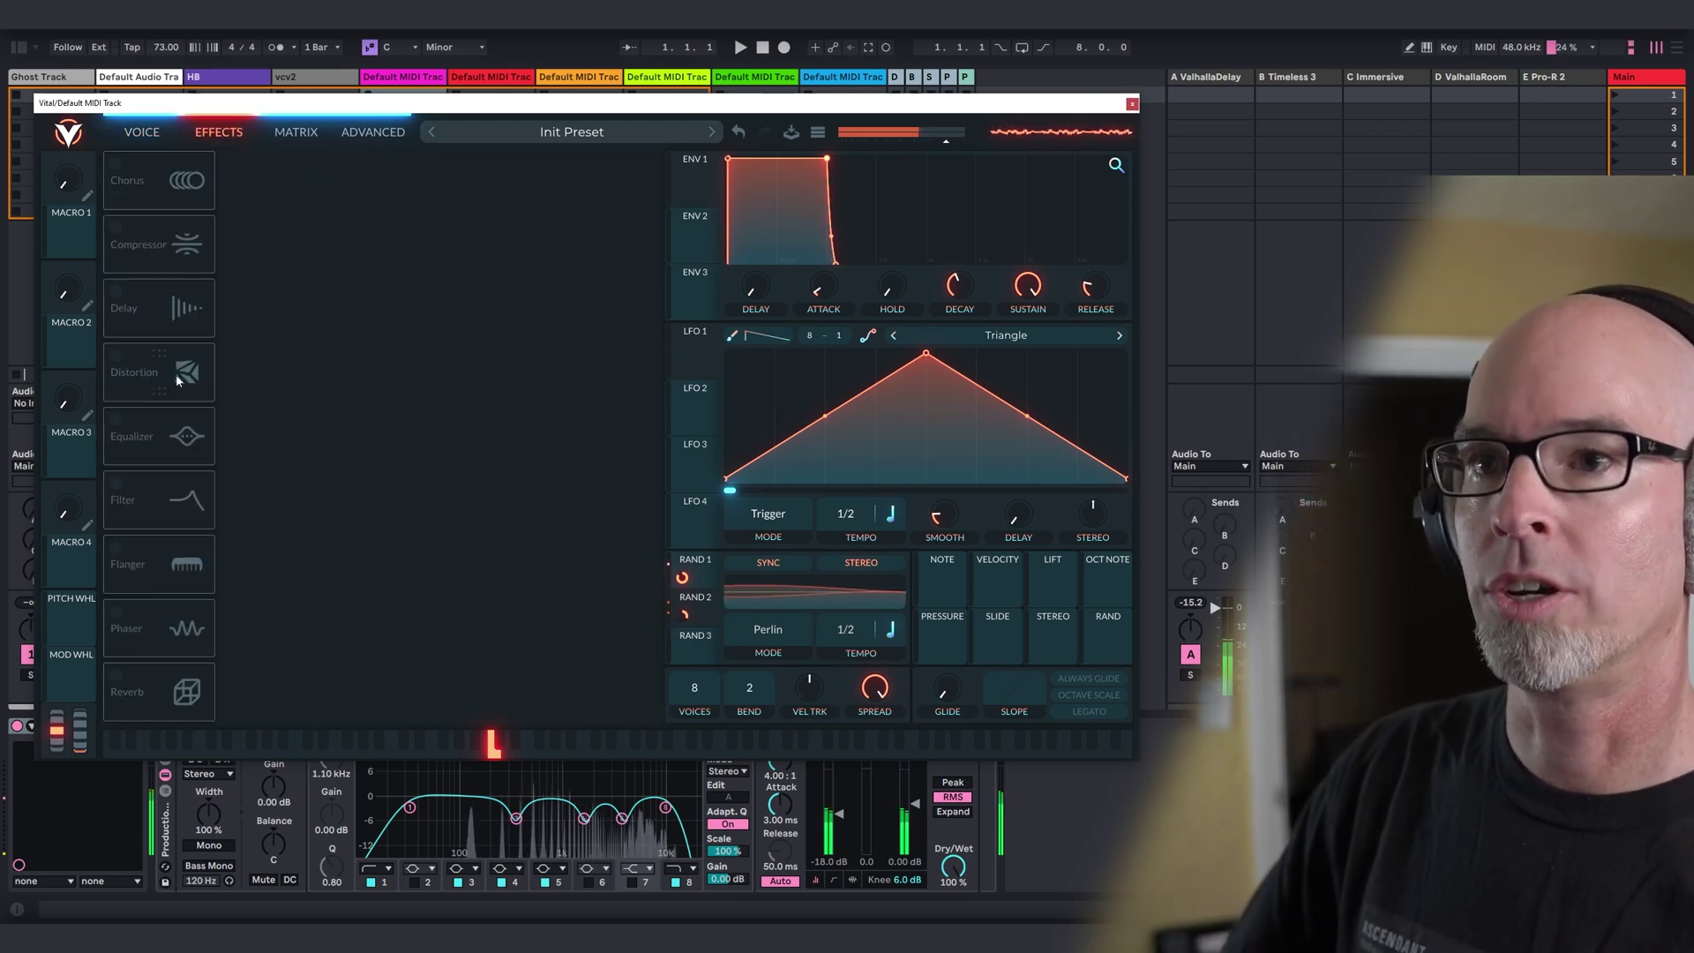
click(113, 229)
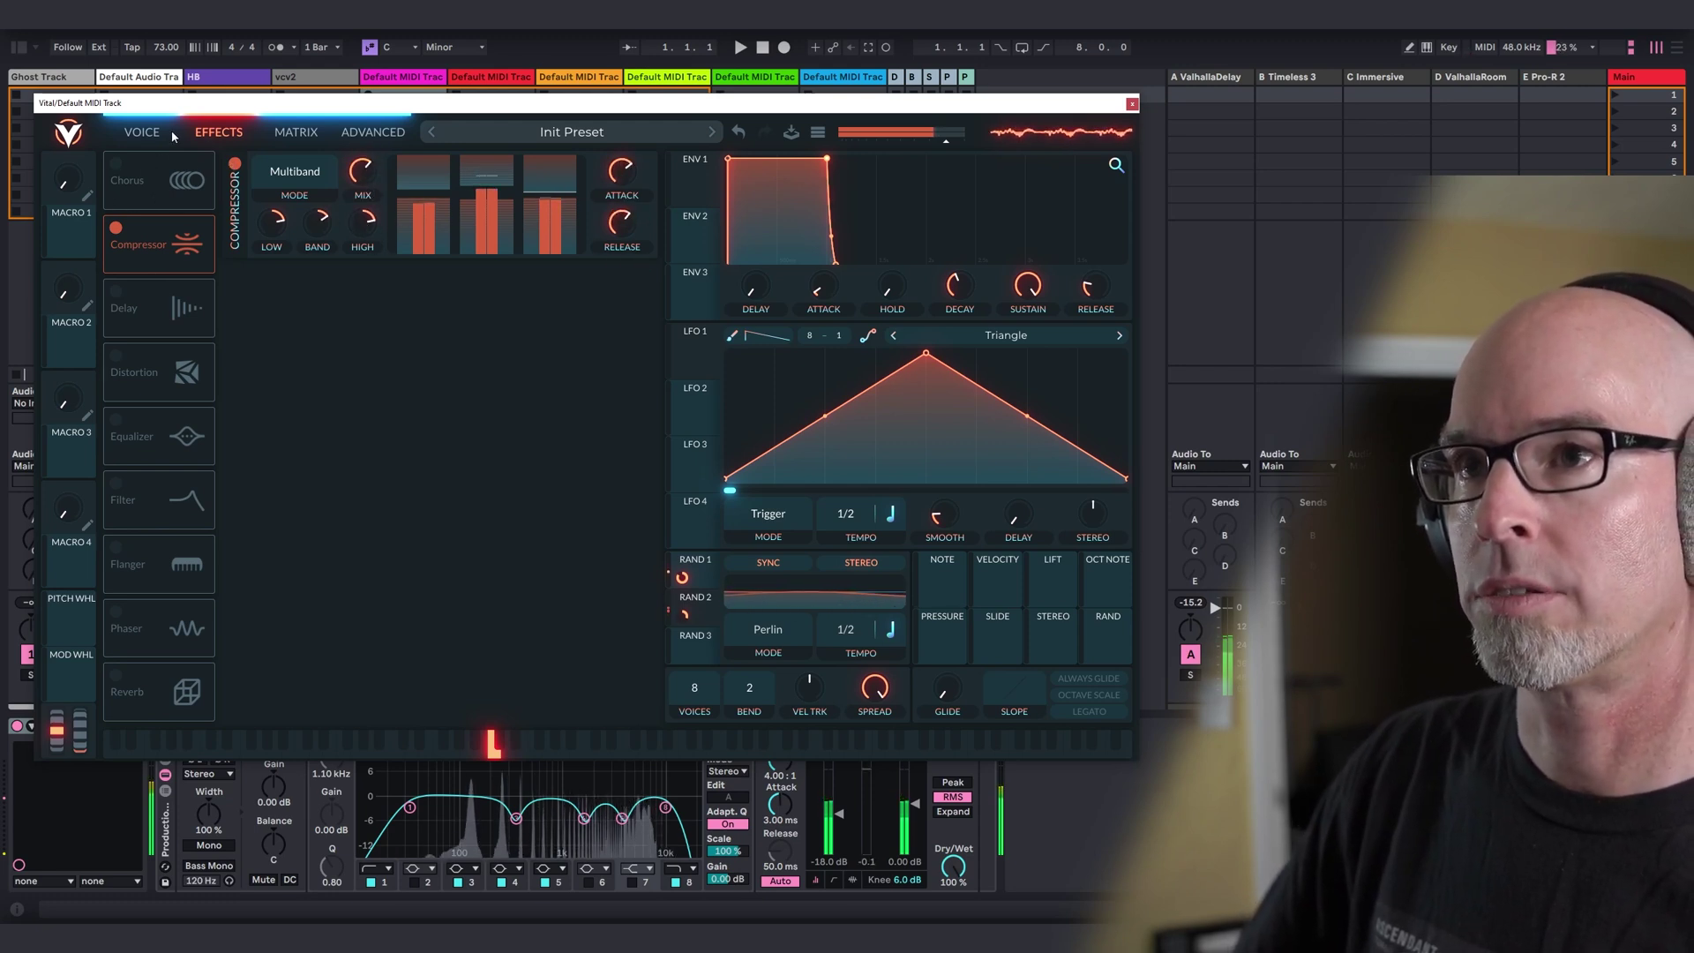
click(143, 131)
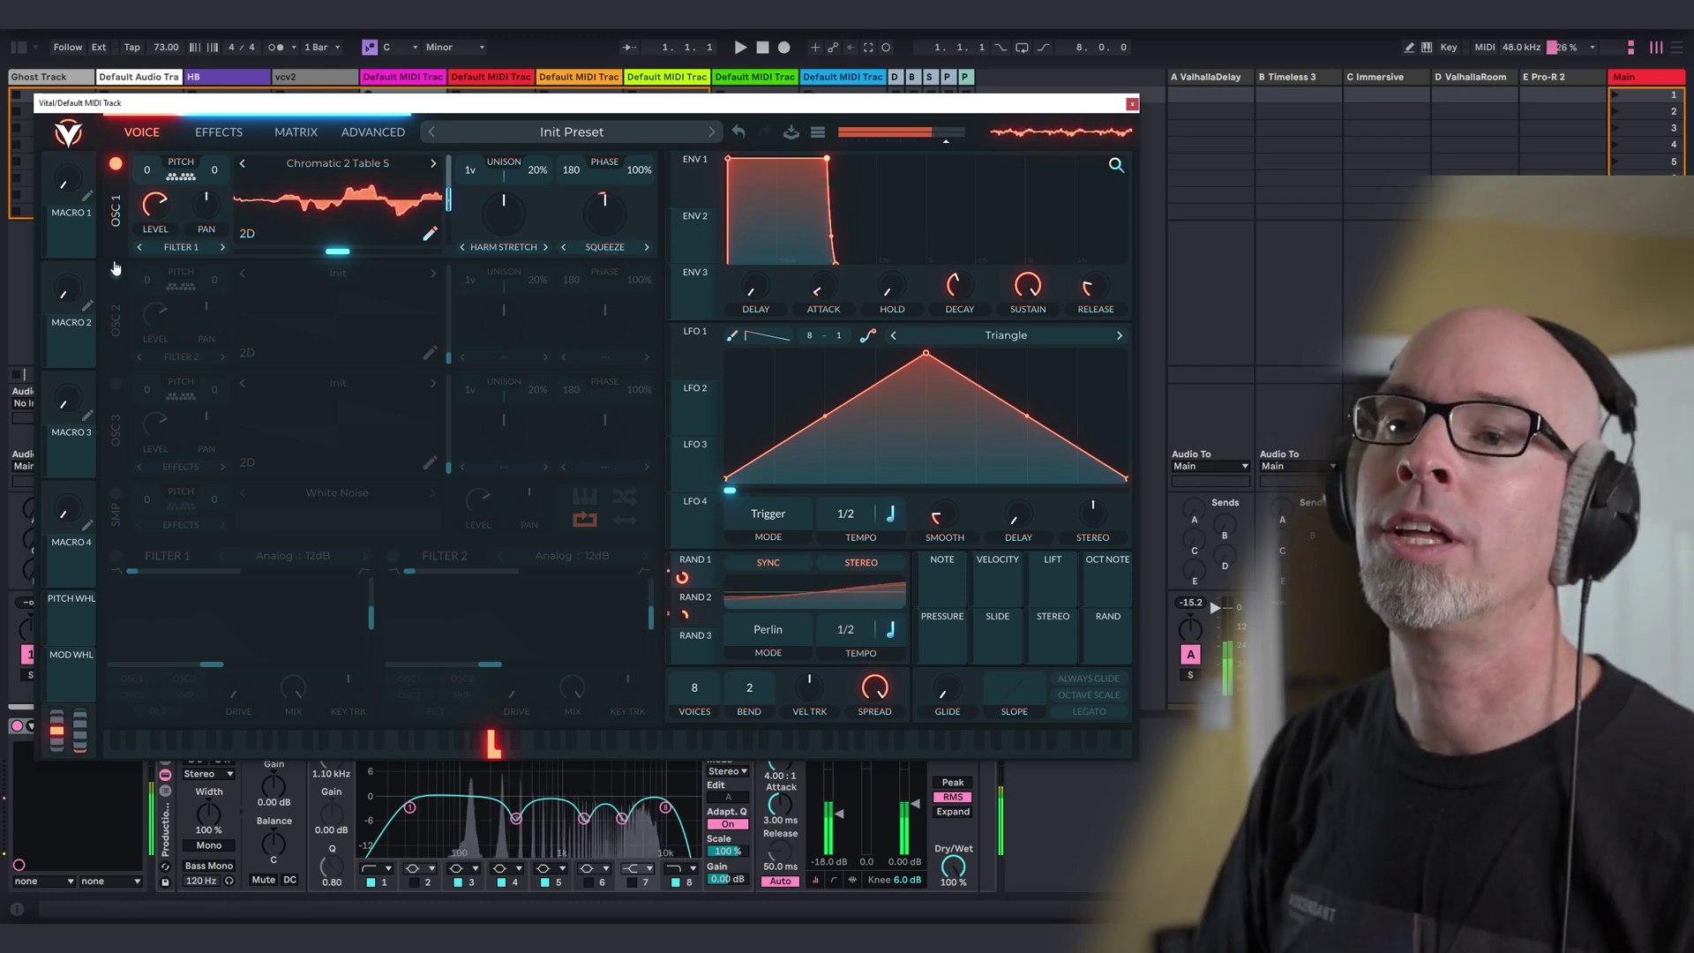
Enable oscillator 2 with its level fully down and load the Factory wavetable Basic Shapes into it.
click(115, 274)
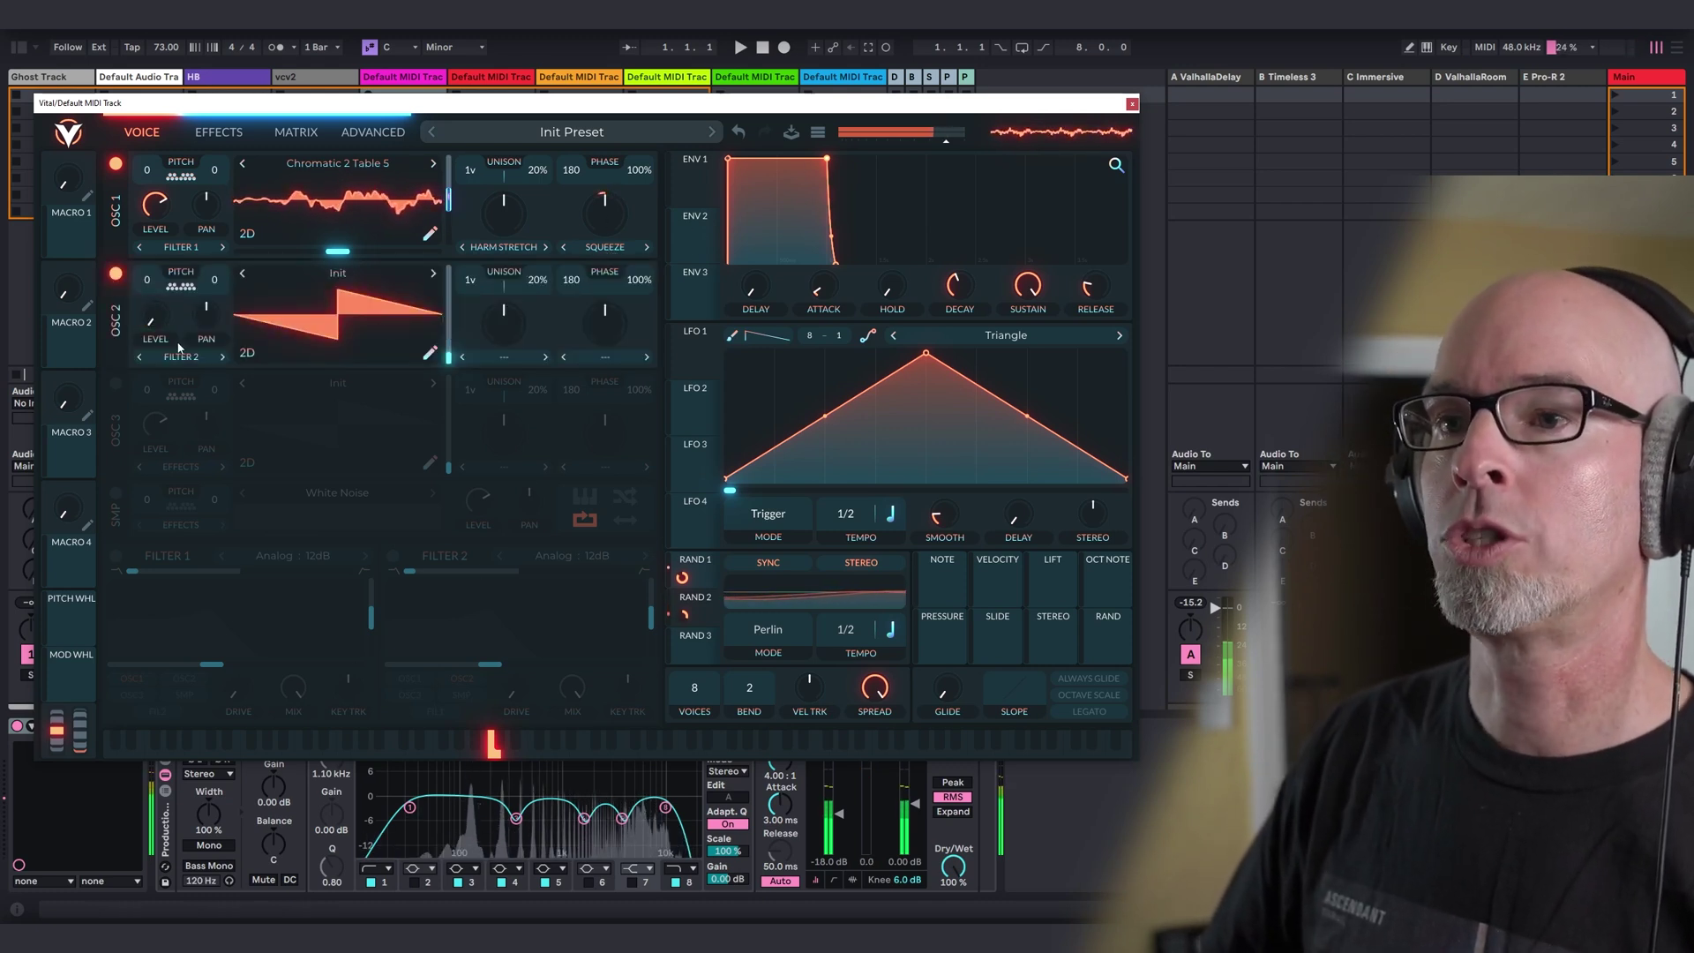
click(321, 274)
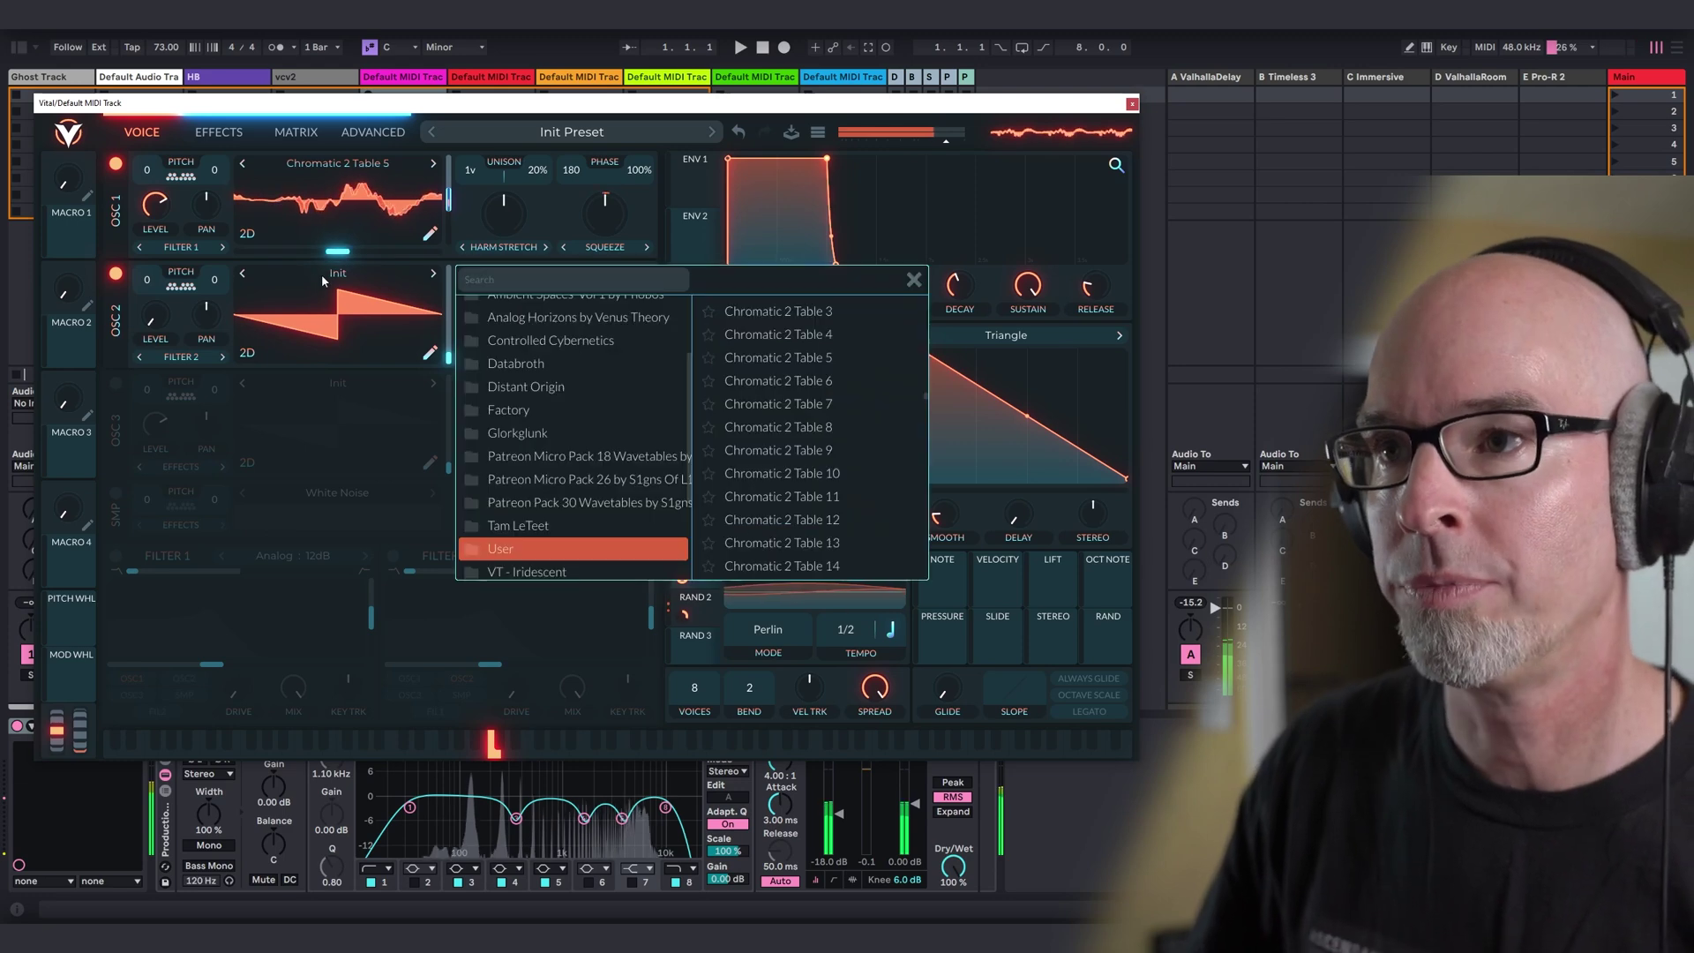
scroll(543, 432, up, 5)
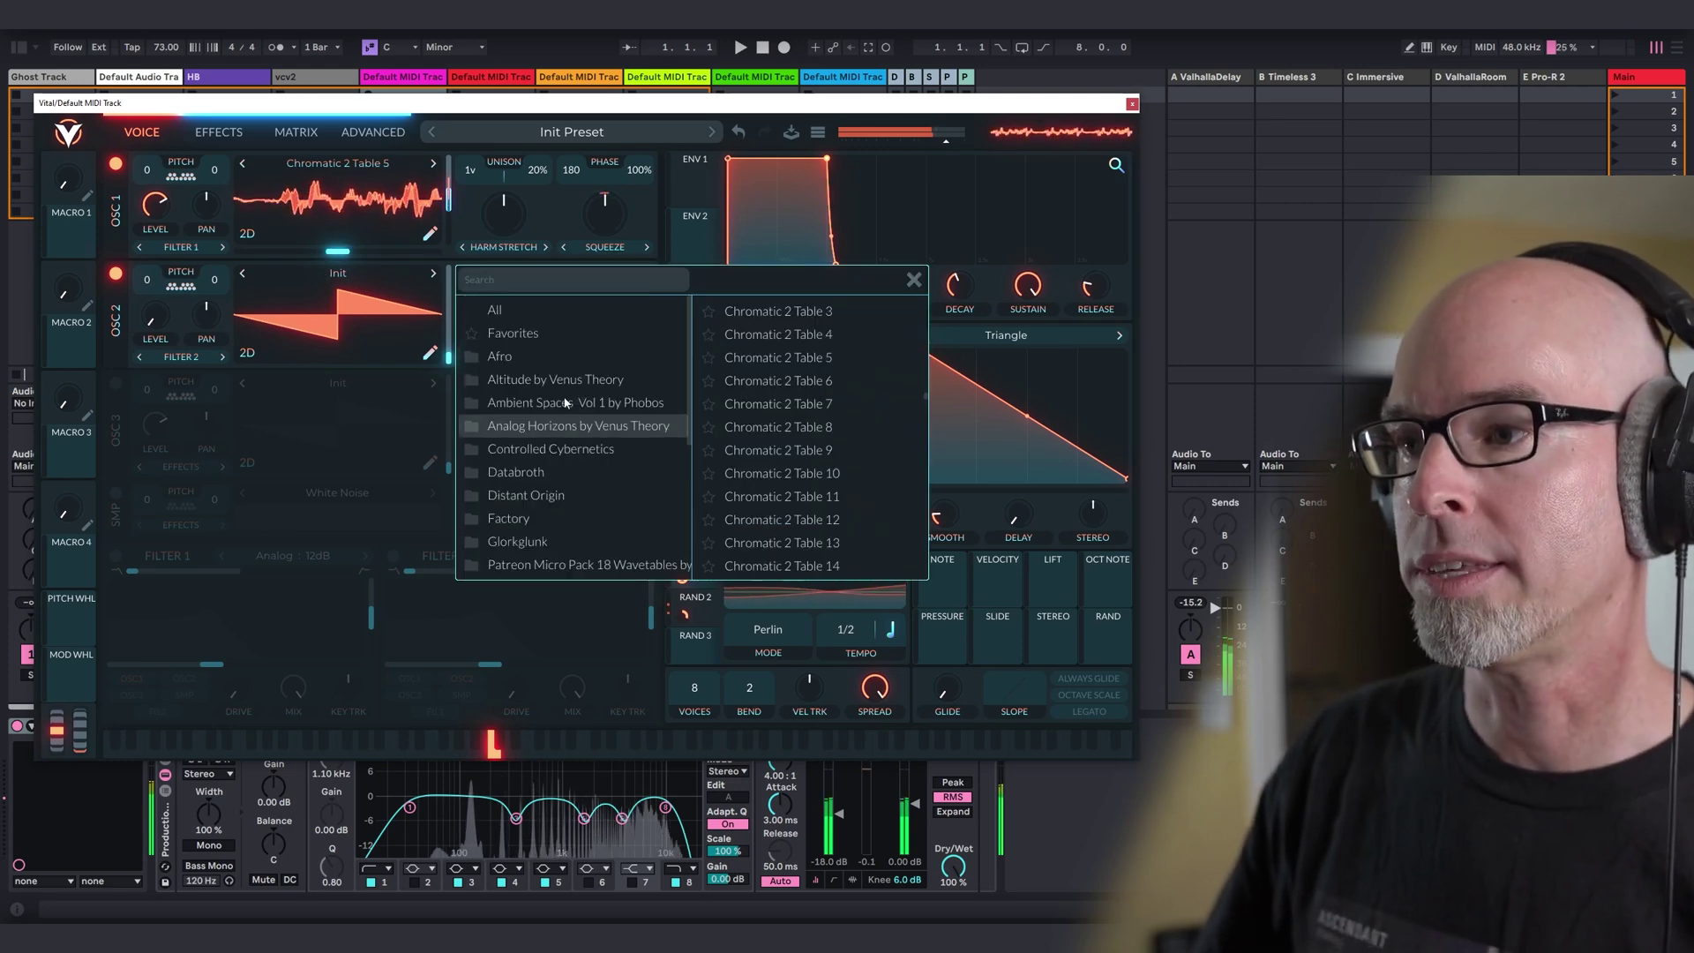
click(538, 519)
click(764, 311)
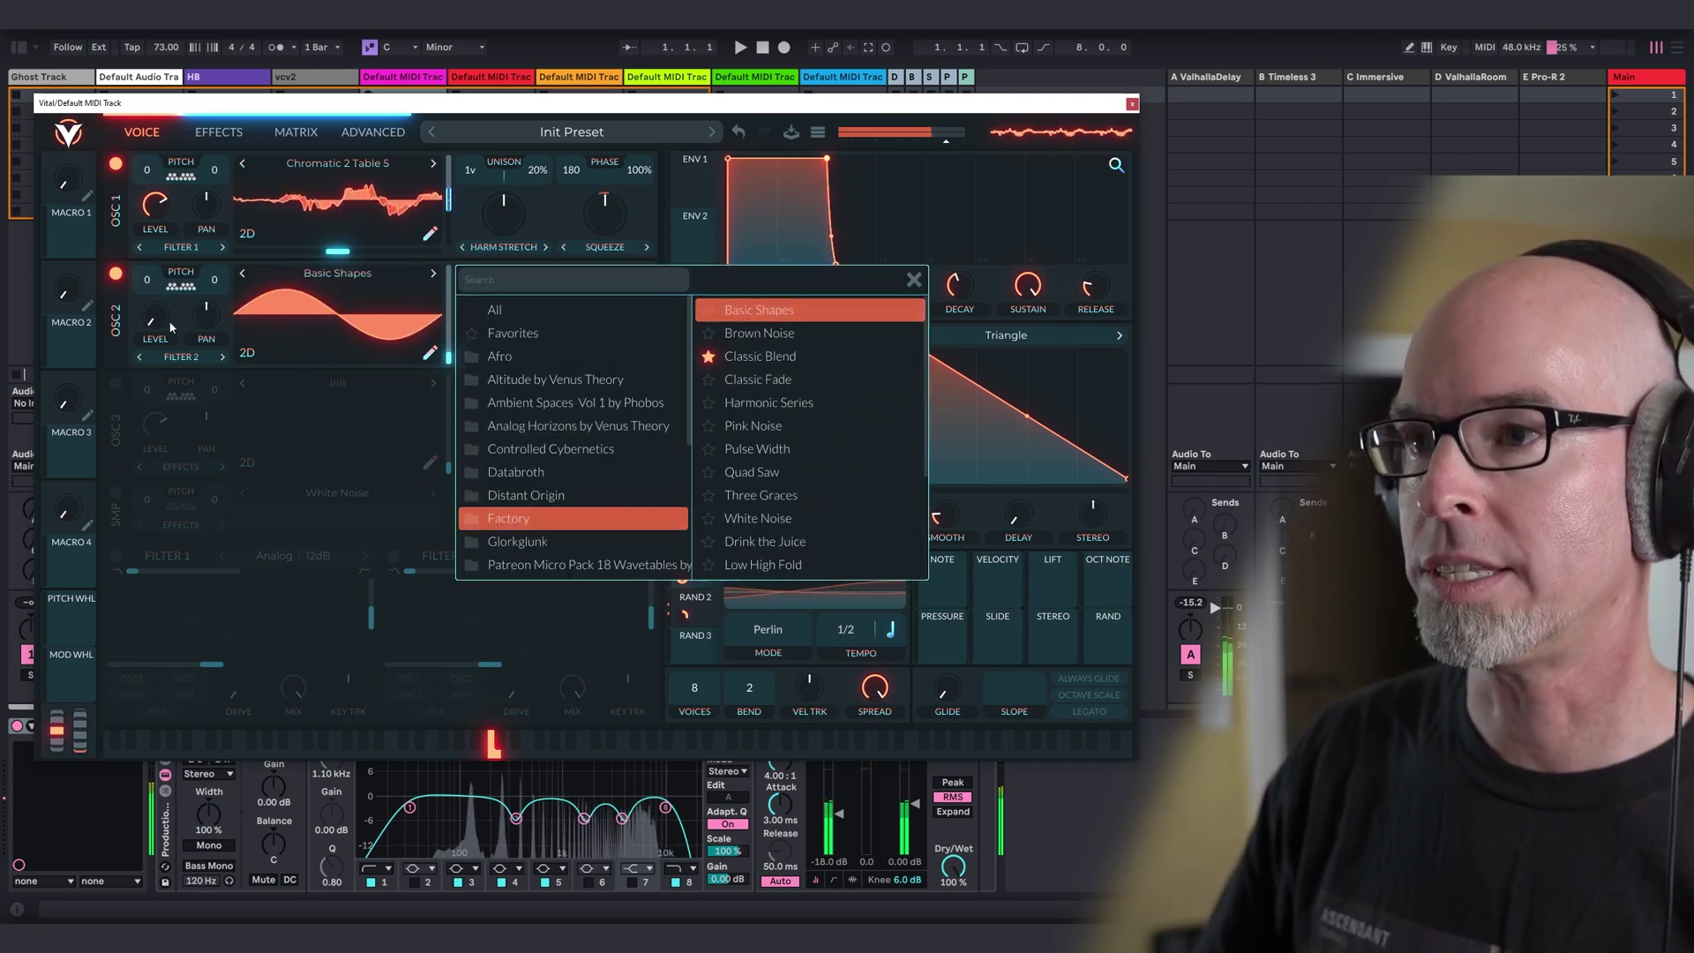
click(913, 282)
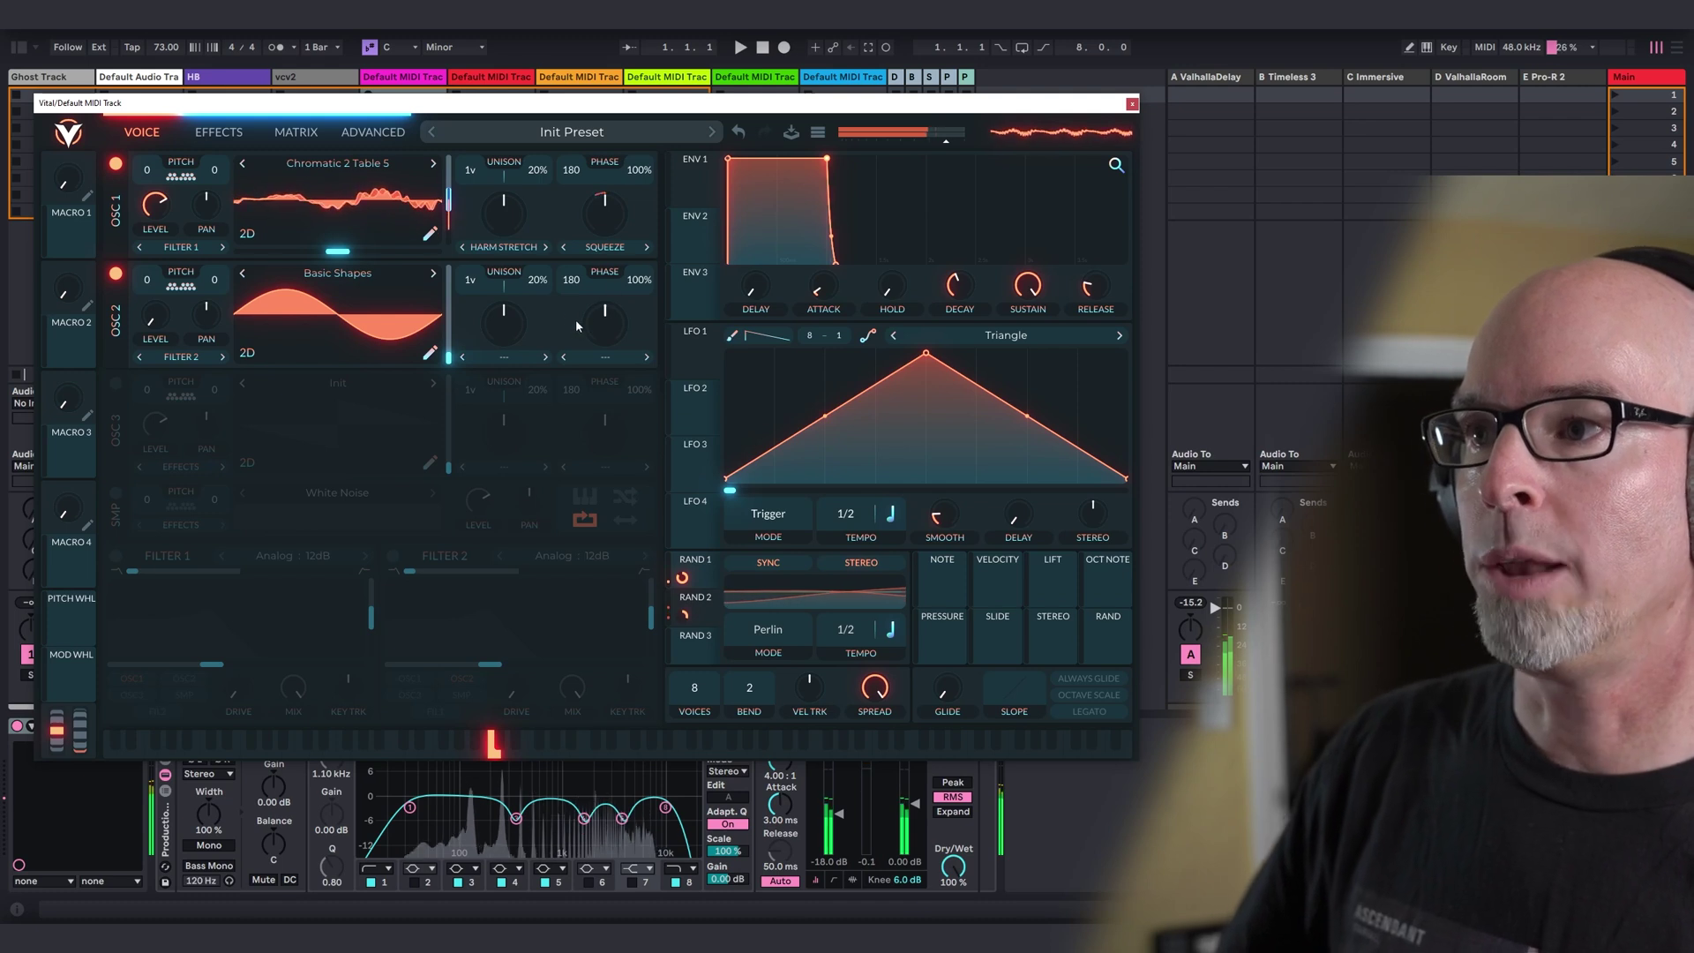
Change oscillator 1's phase distortion to FM from Osc 2 and lower its amount, keeping the Rand 2 modulation on it.
click(615, 248)
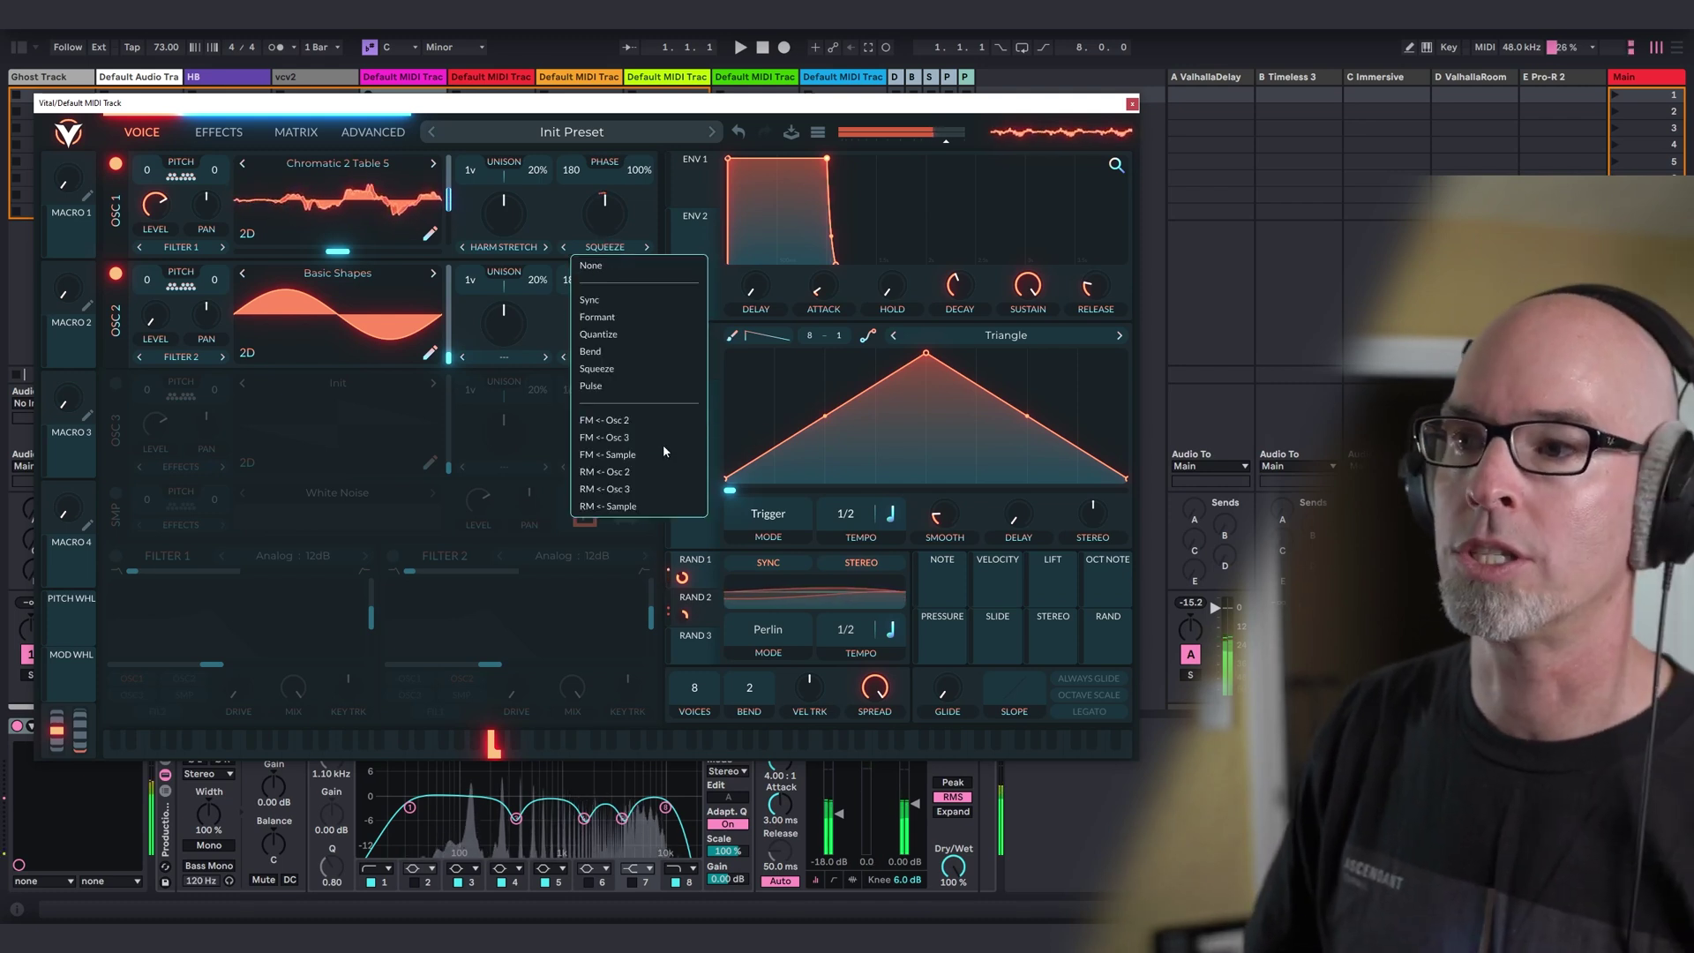
click(605, 419)
drag(609, 216, 606, 267)
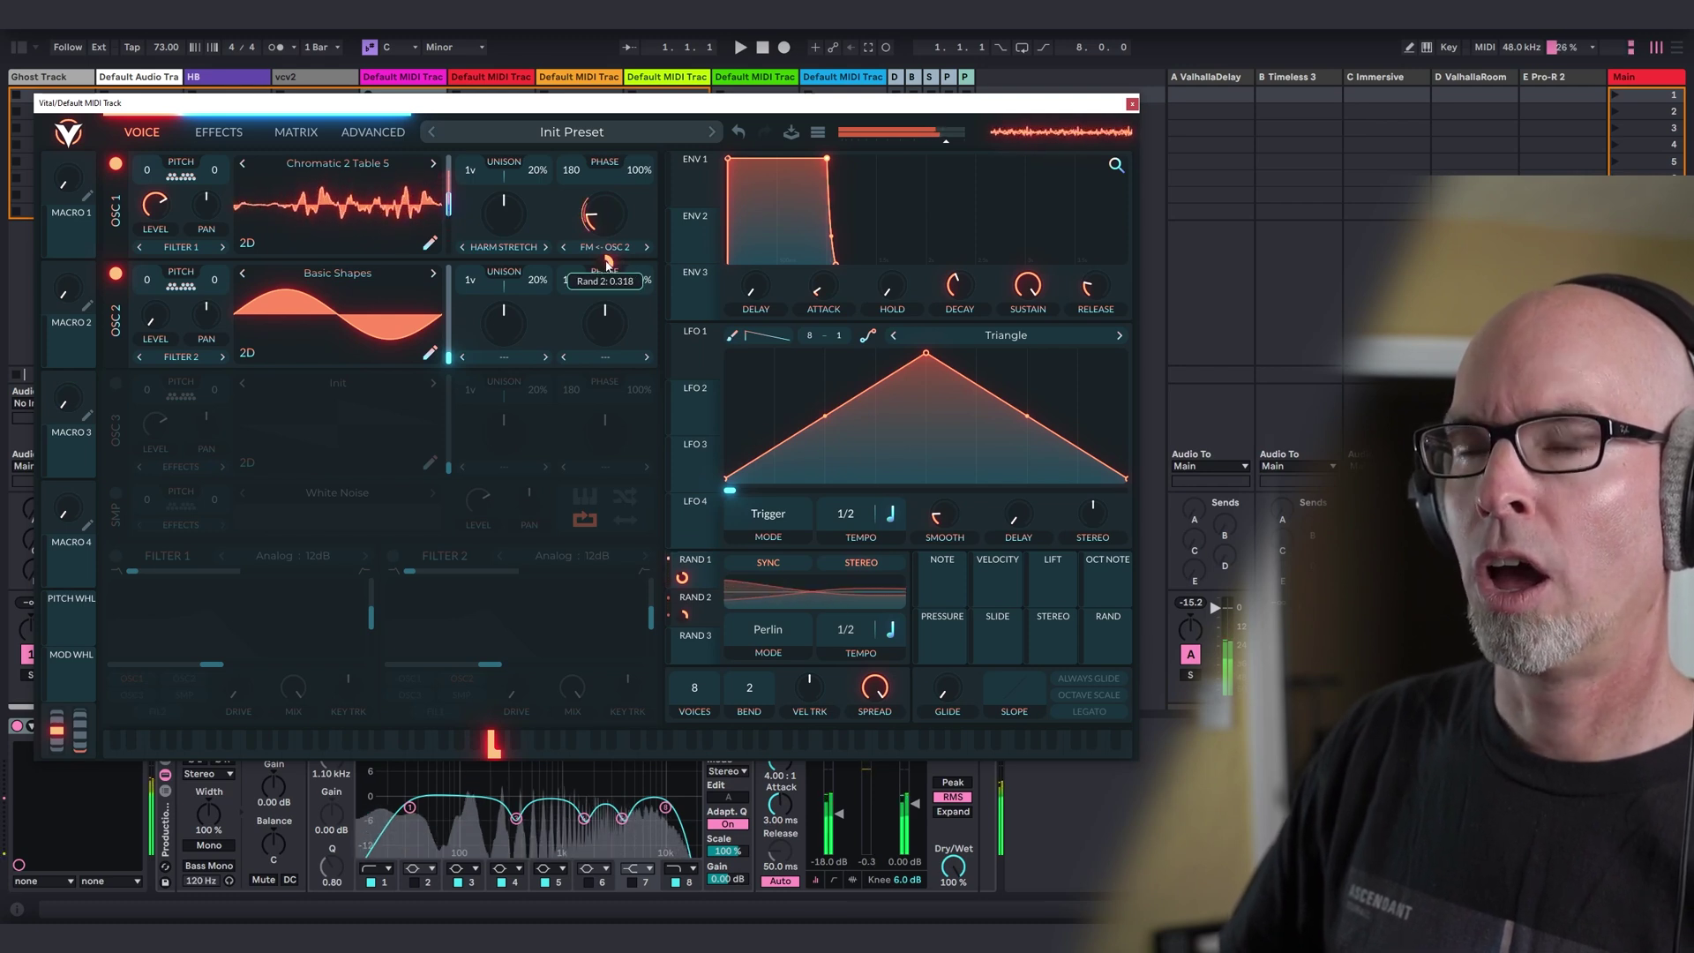
drag(607, 262, 445, 315)
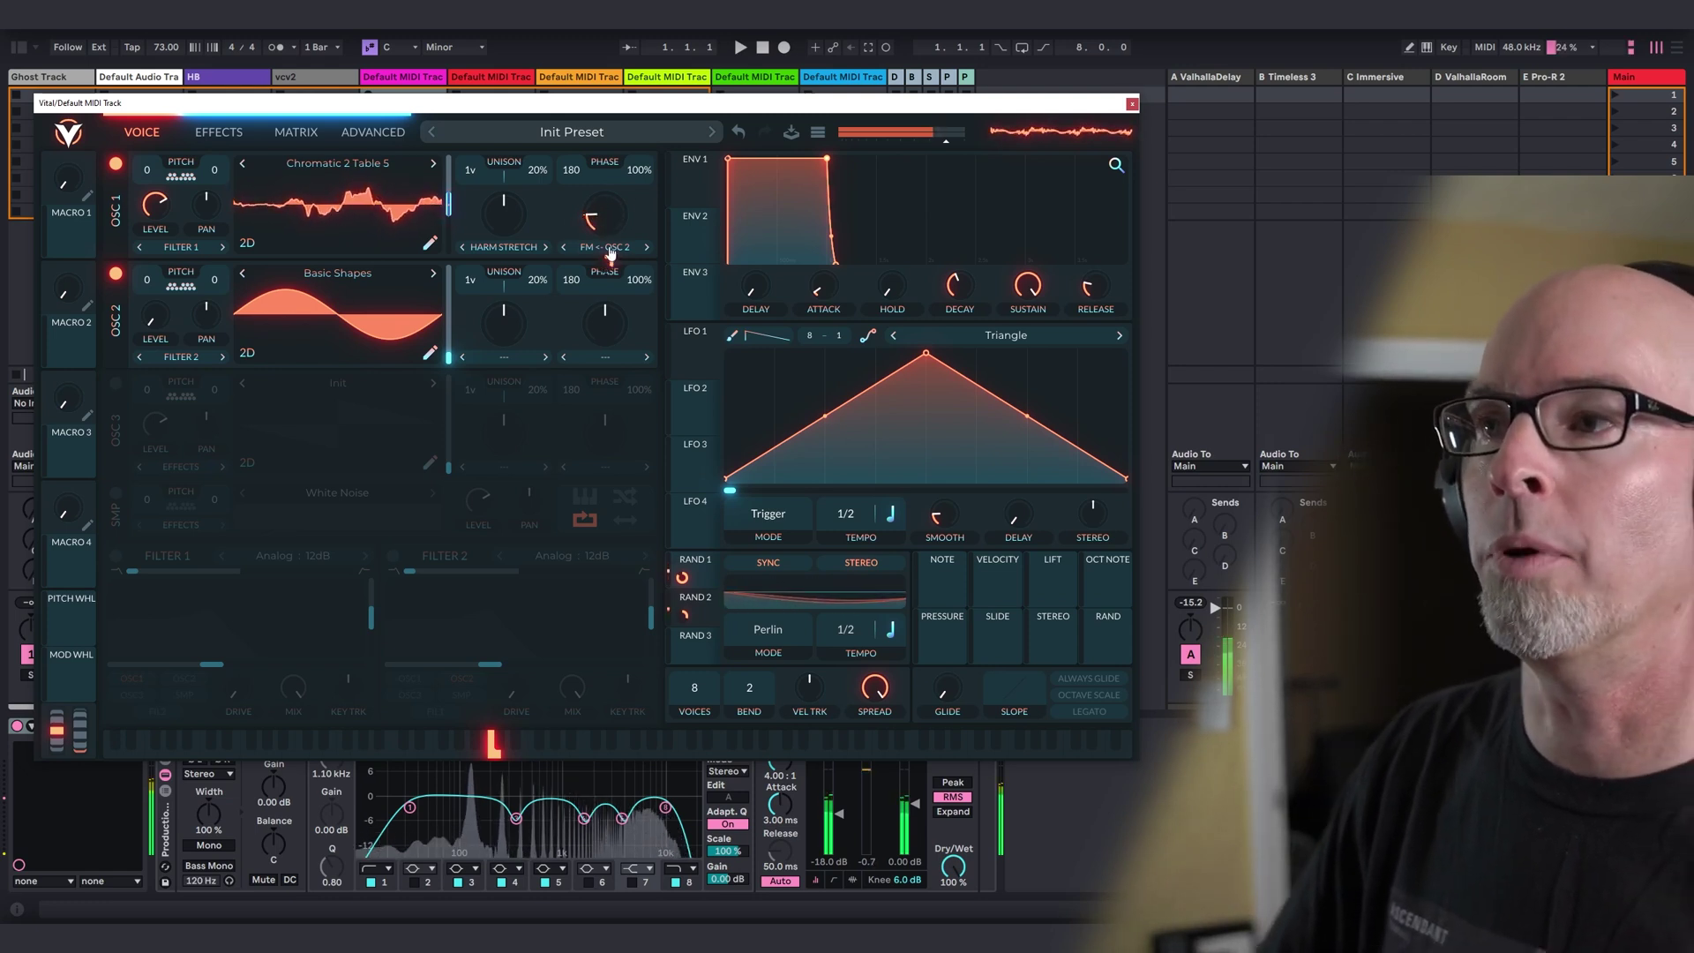
mouse_move(607, 269)
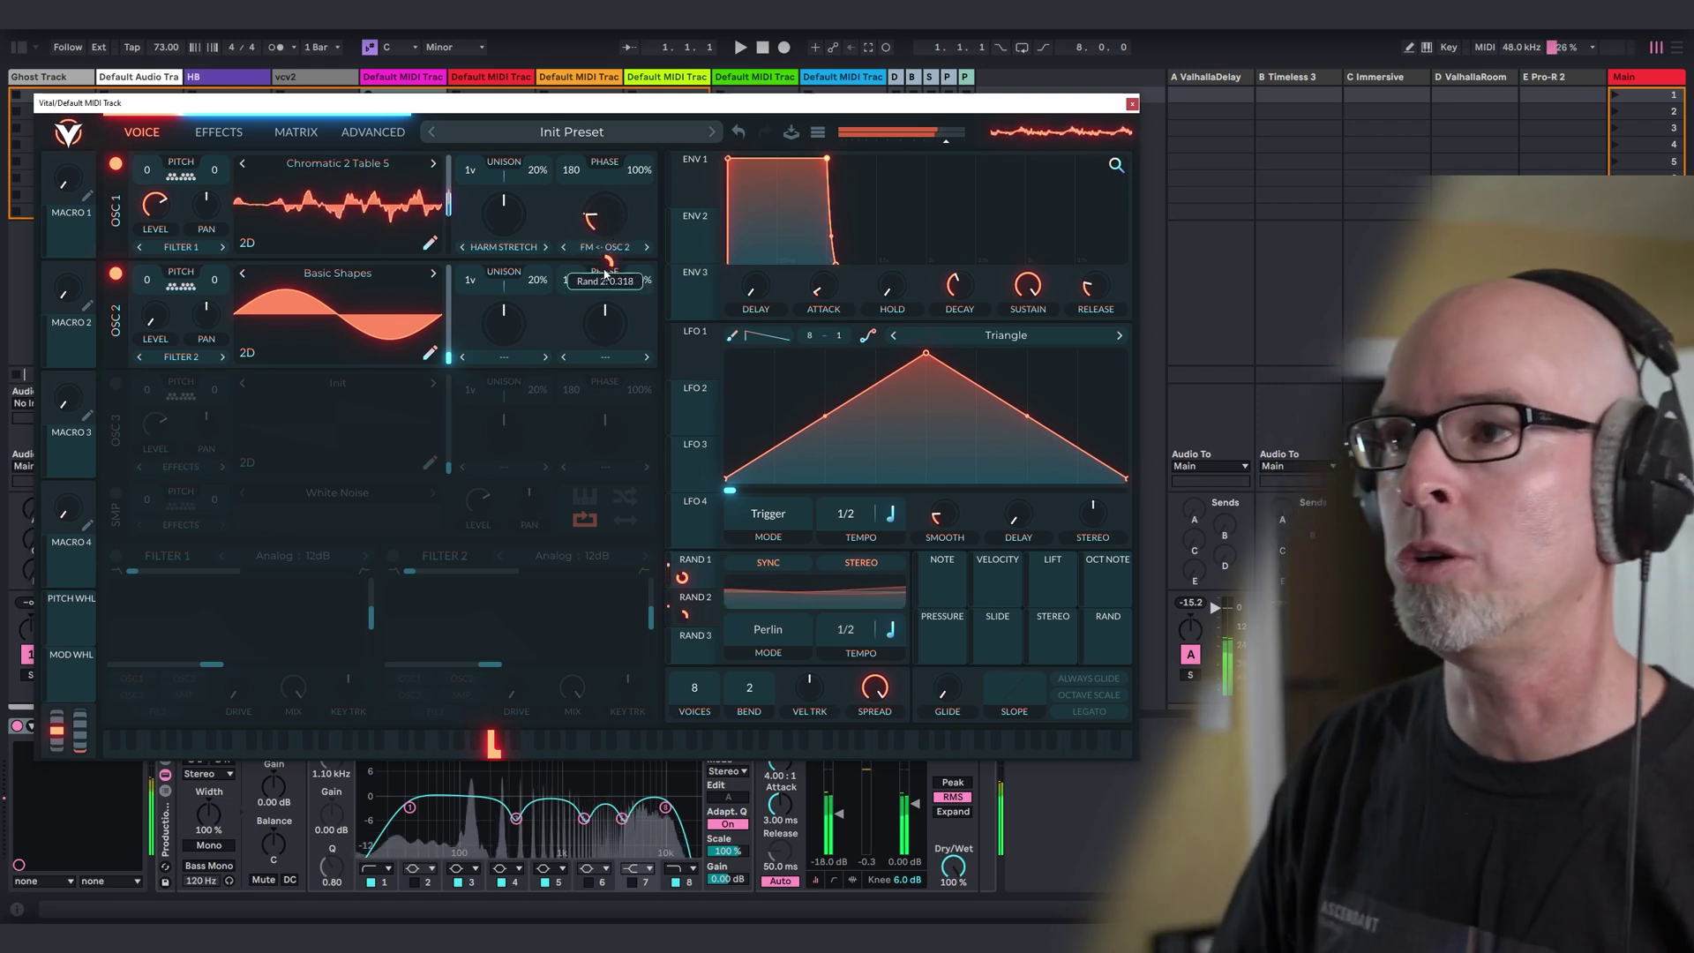
Raise the depth of the Rand 2 modulation on oscillator 1's FM amount.
drag(607, 270, 607, 219)
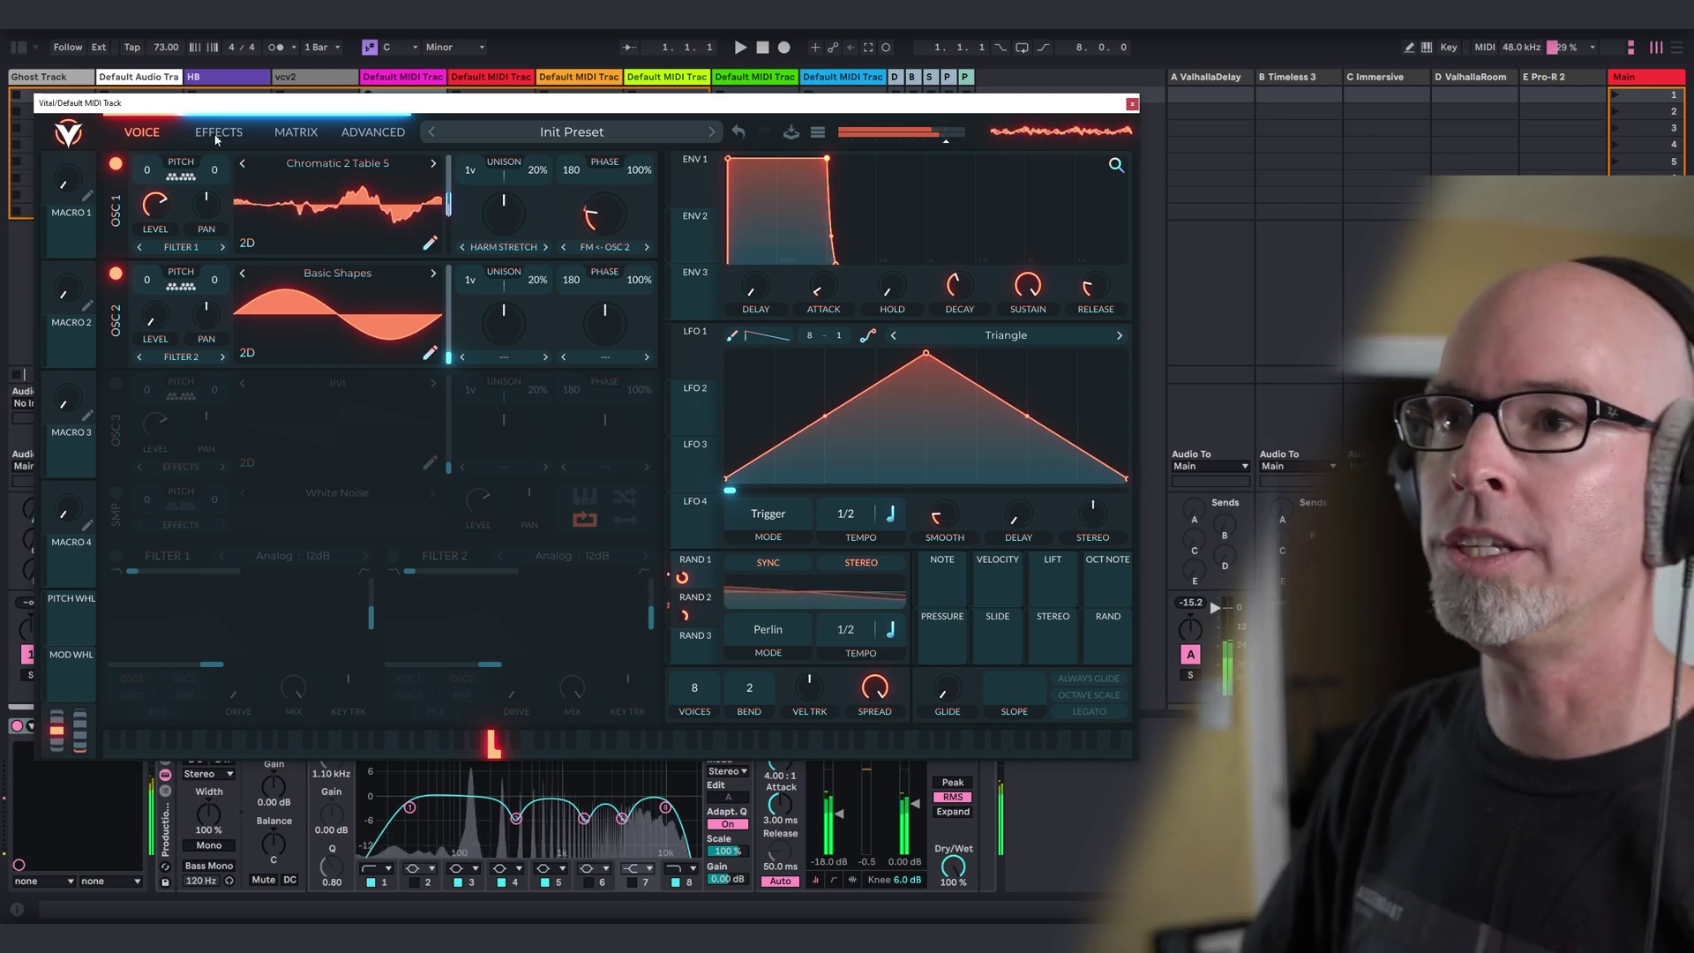
Route the Vital track's audio output to Pad Bus and raise its sends A and E.
key(ctrl+alt+p)
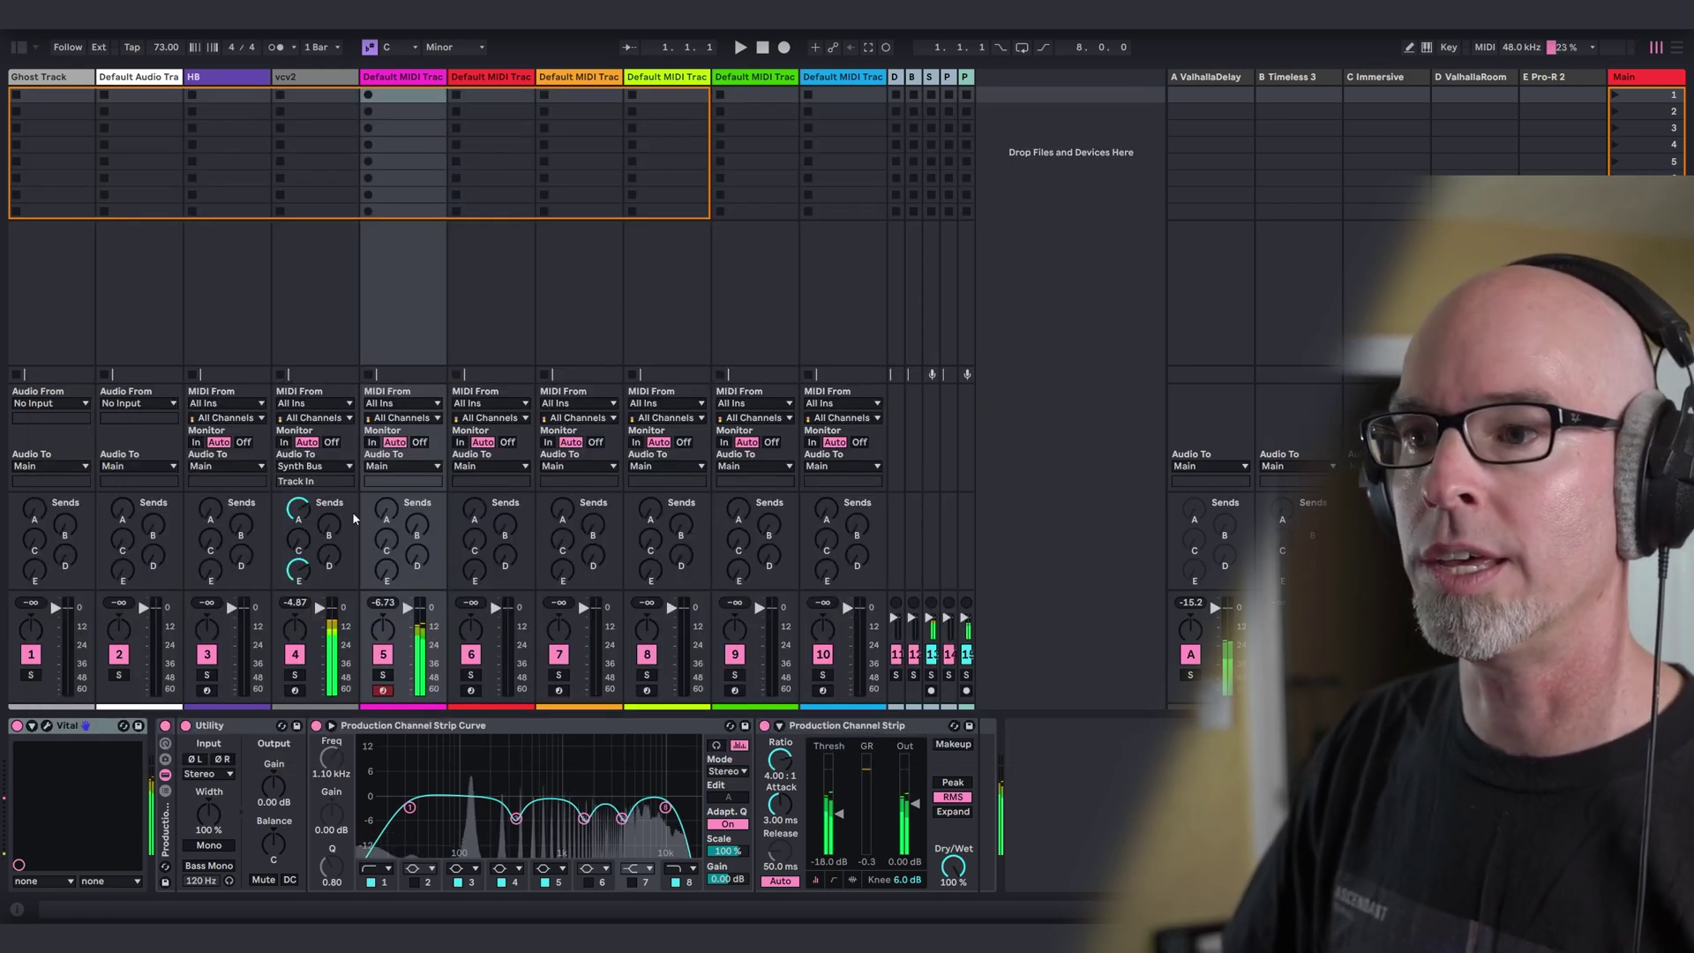
right_click(386, 510)
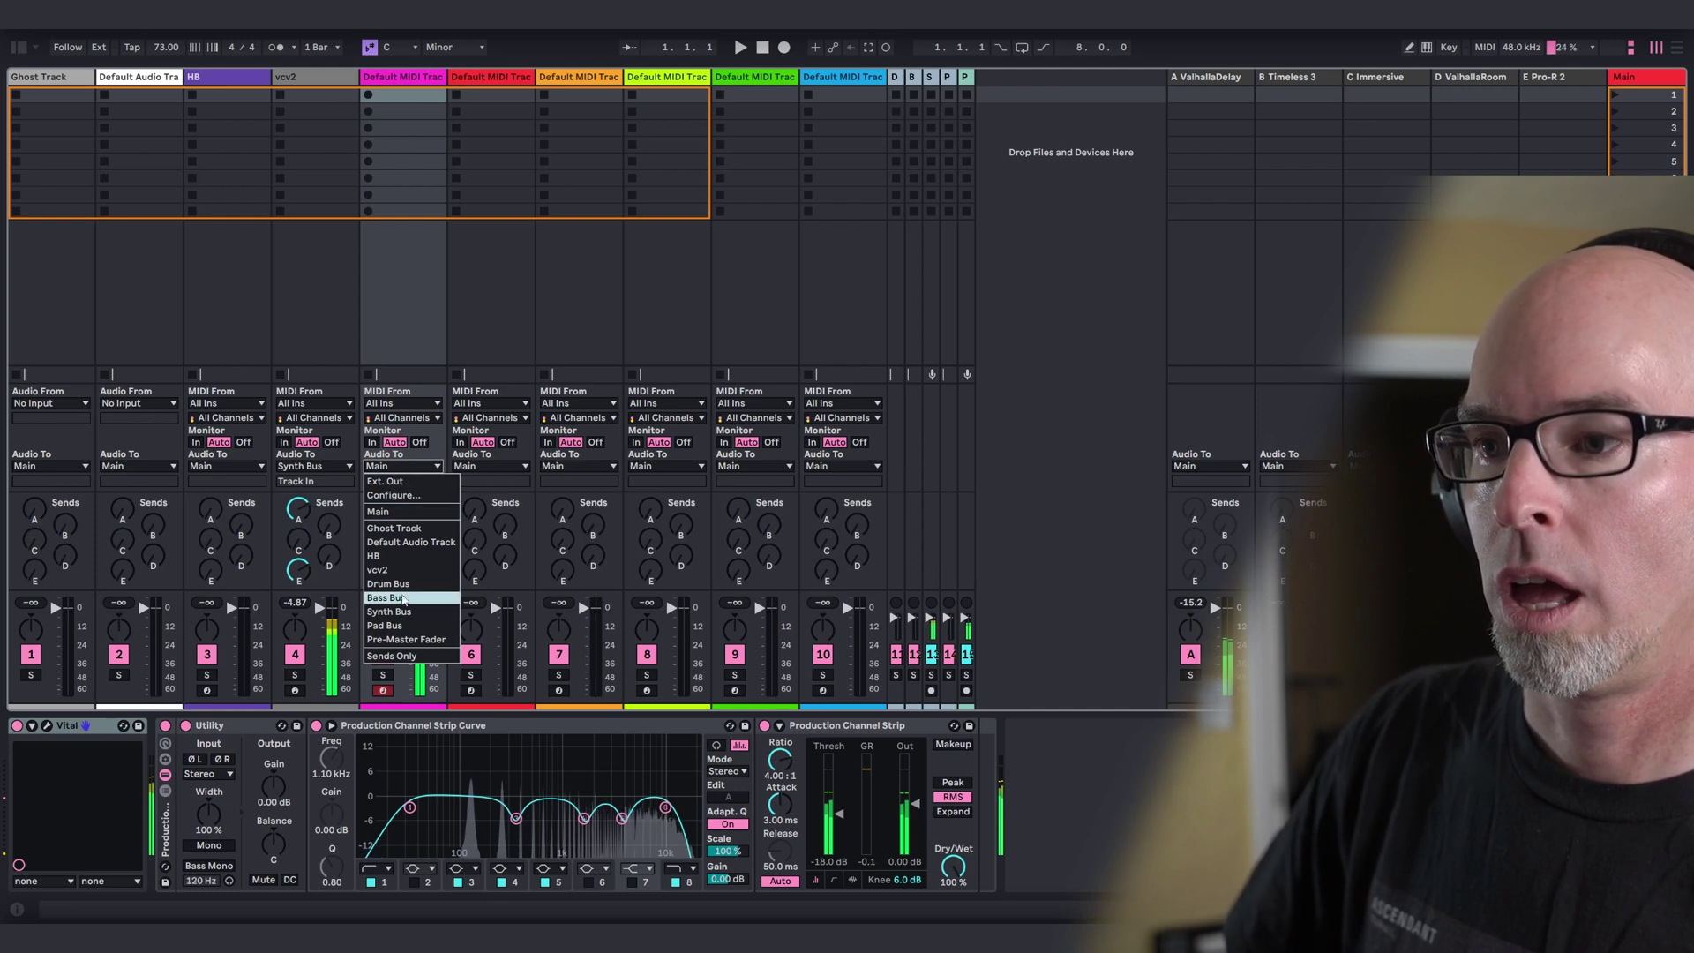
click(388, 616)
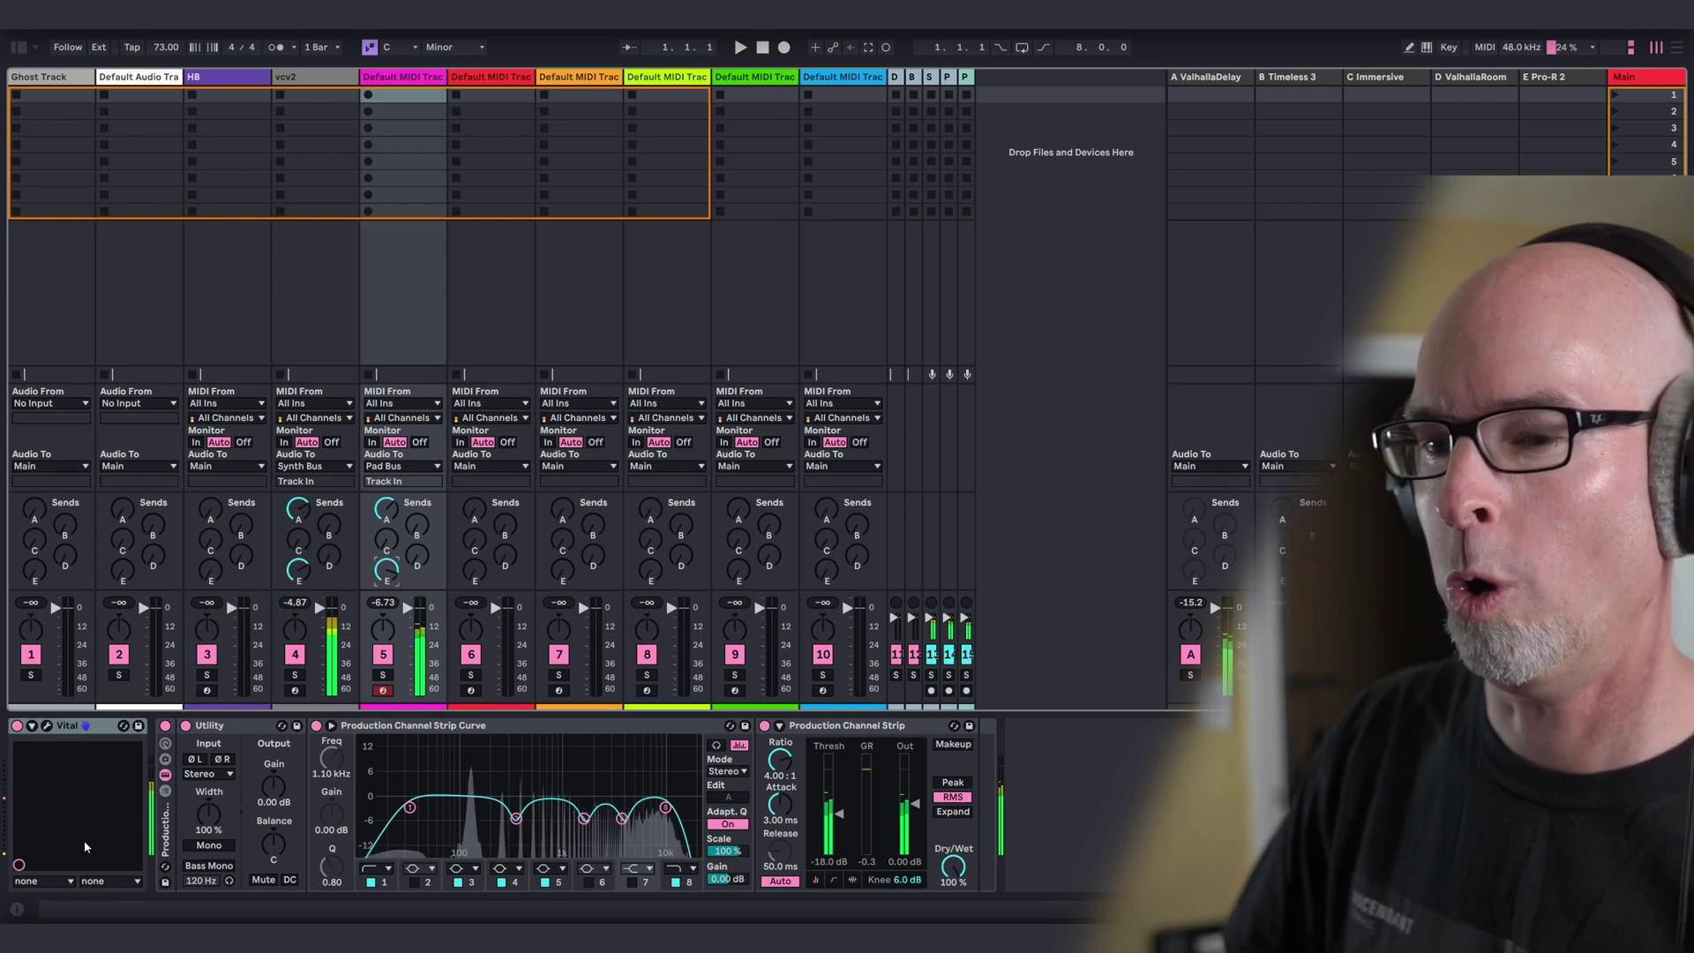
Reopen Vital, turn on its sampler and load the sample Percussive from the Soundbox folder.
click(45, 727)
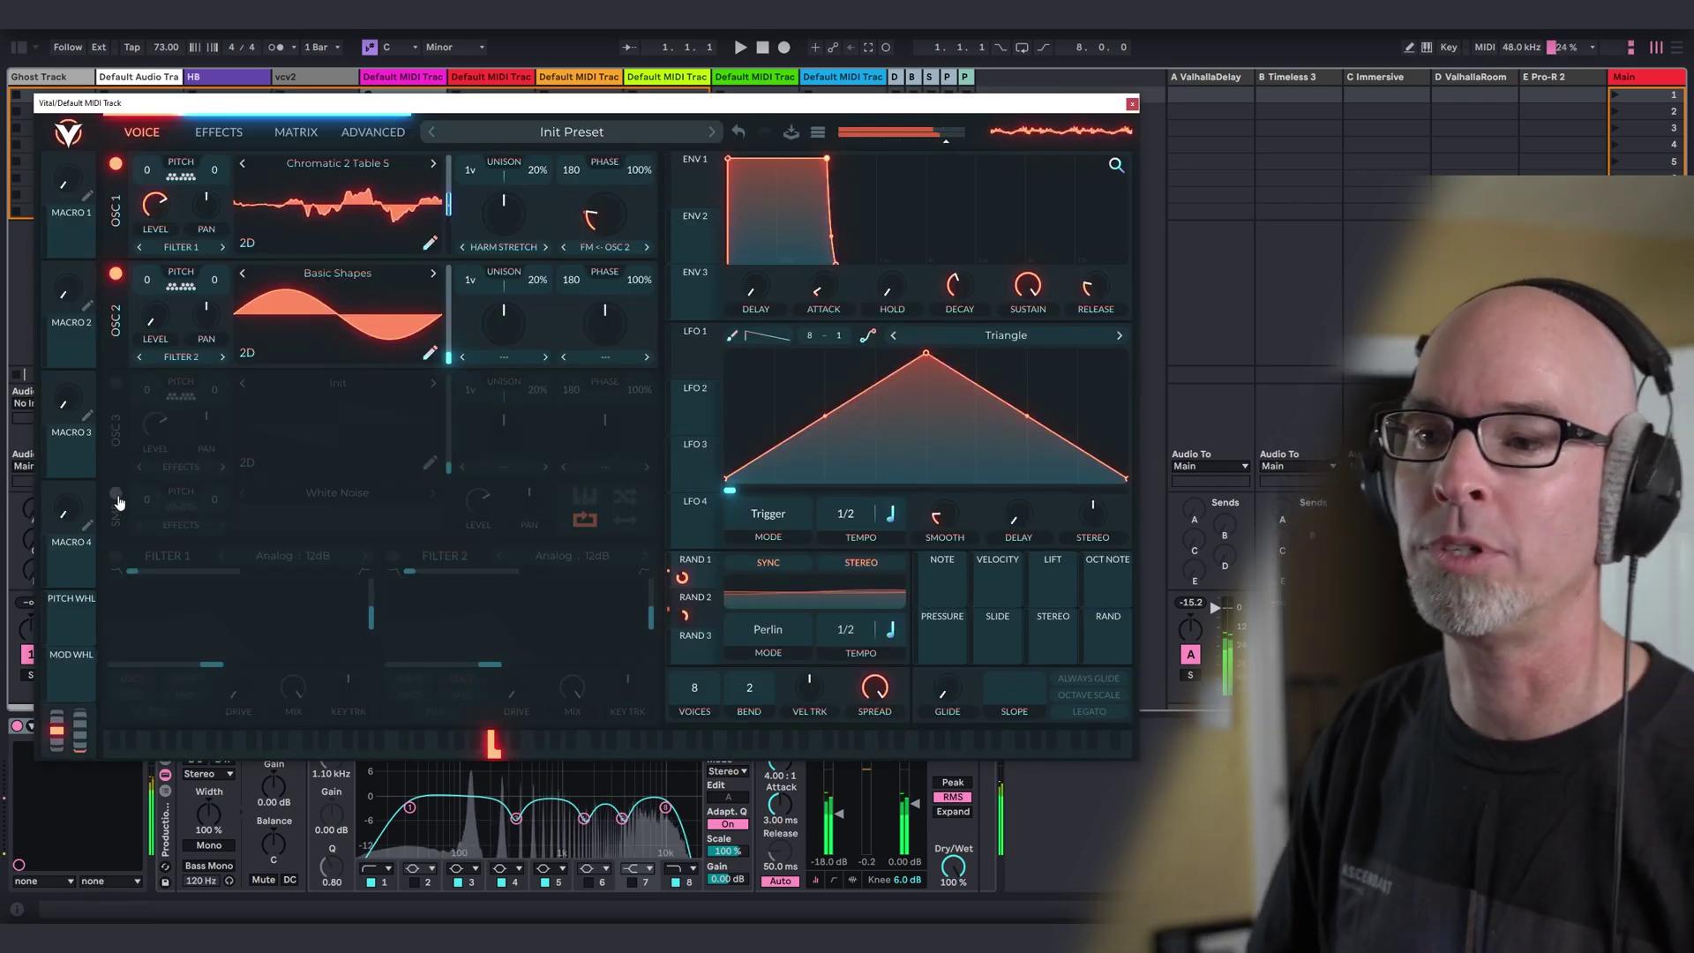
click(115, 493)
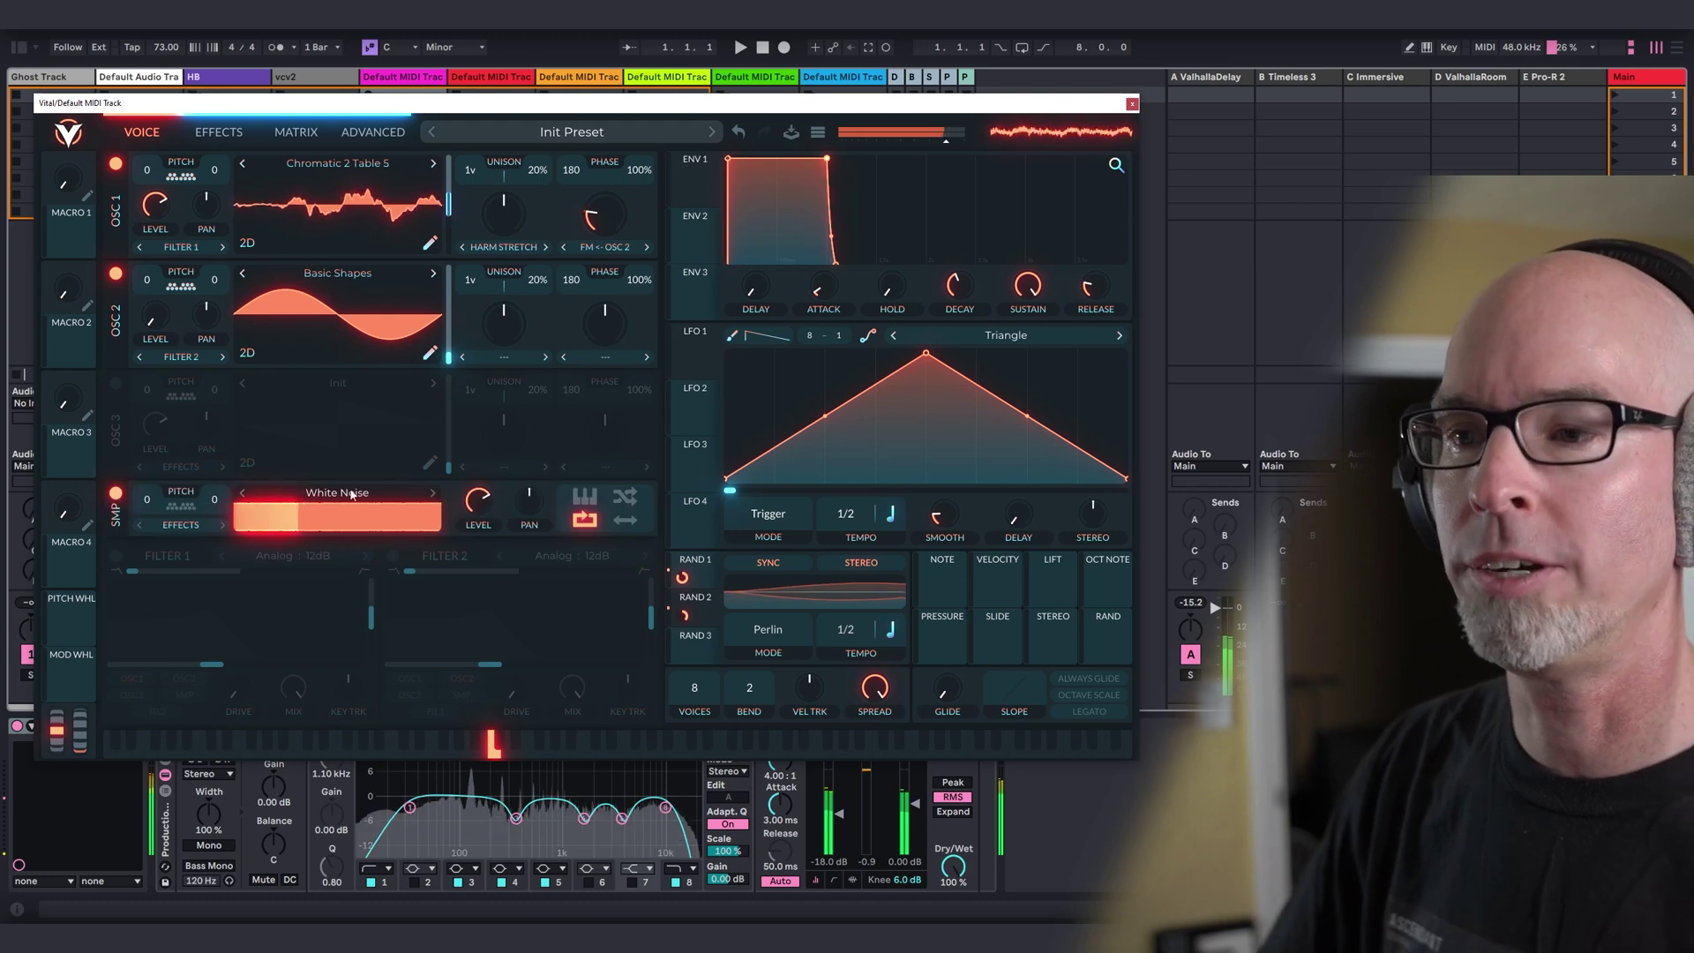
click(337, 492)
scroll(563, 658, down, 5)
click(529, 682)
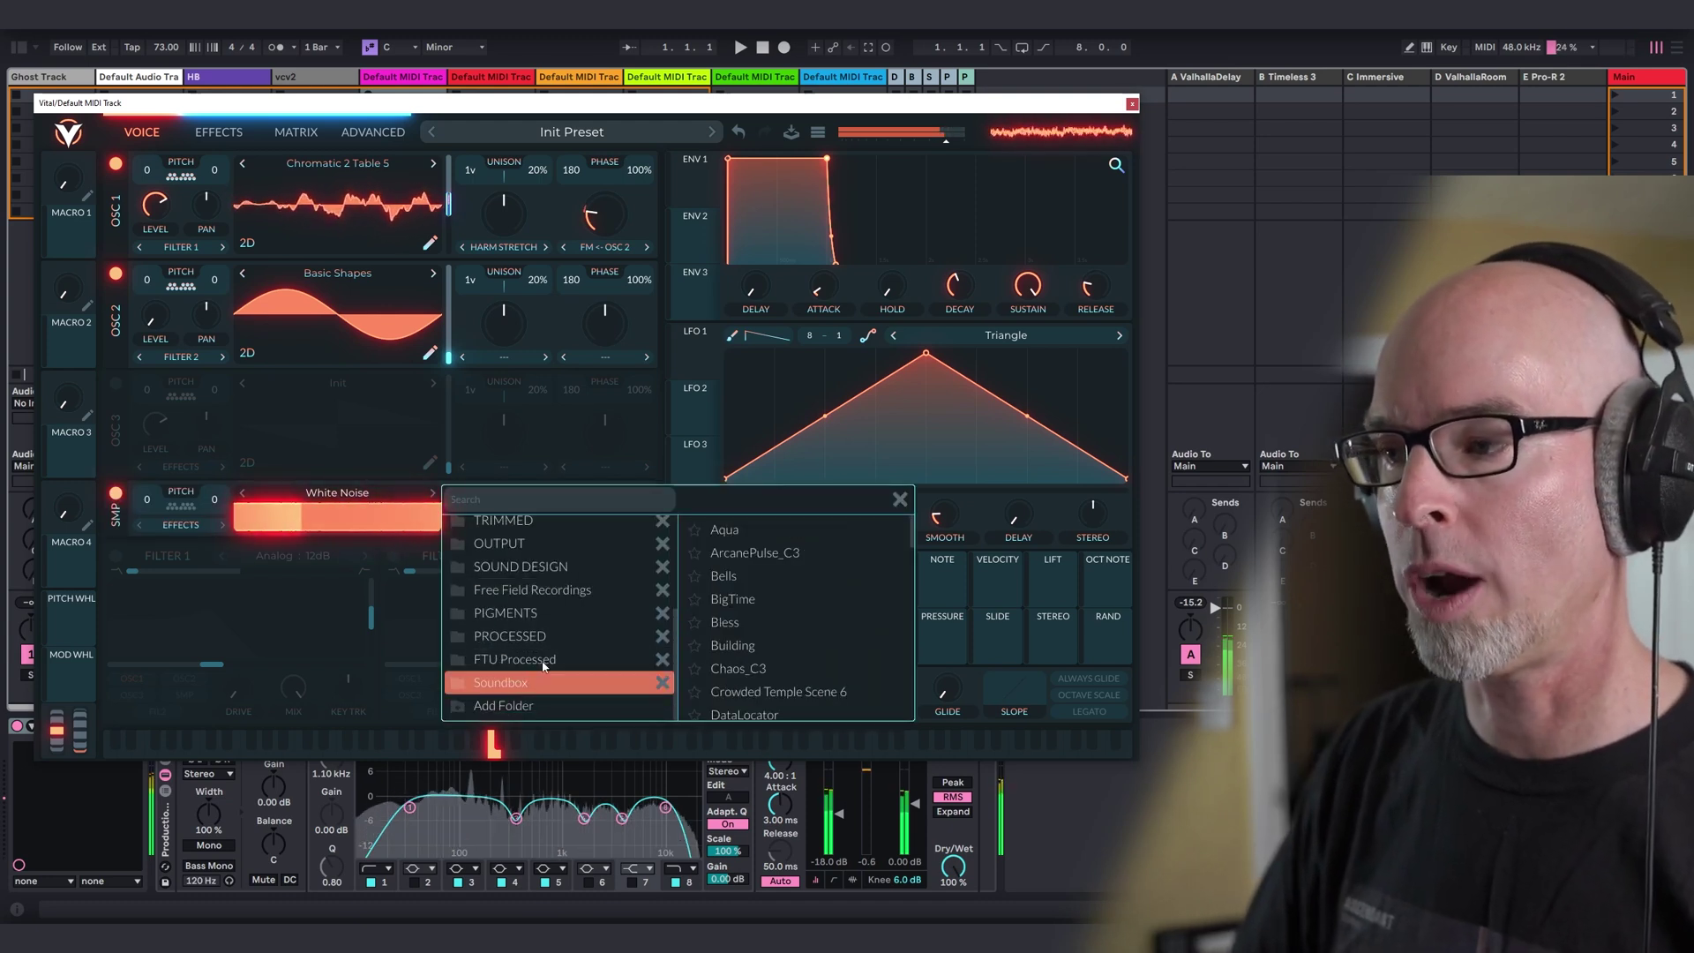
scroll(838, 600, down, 5)
scroll(829, 616, up, 2)
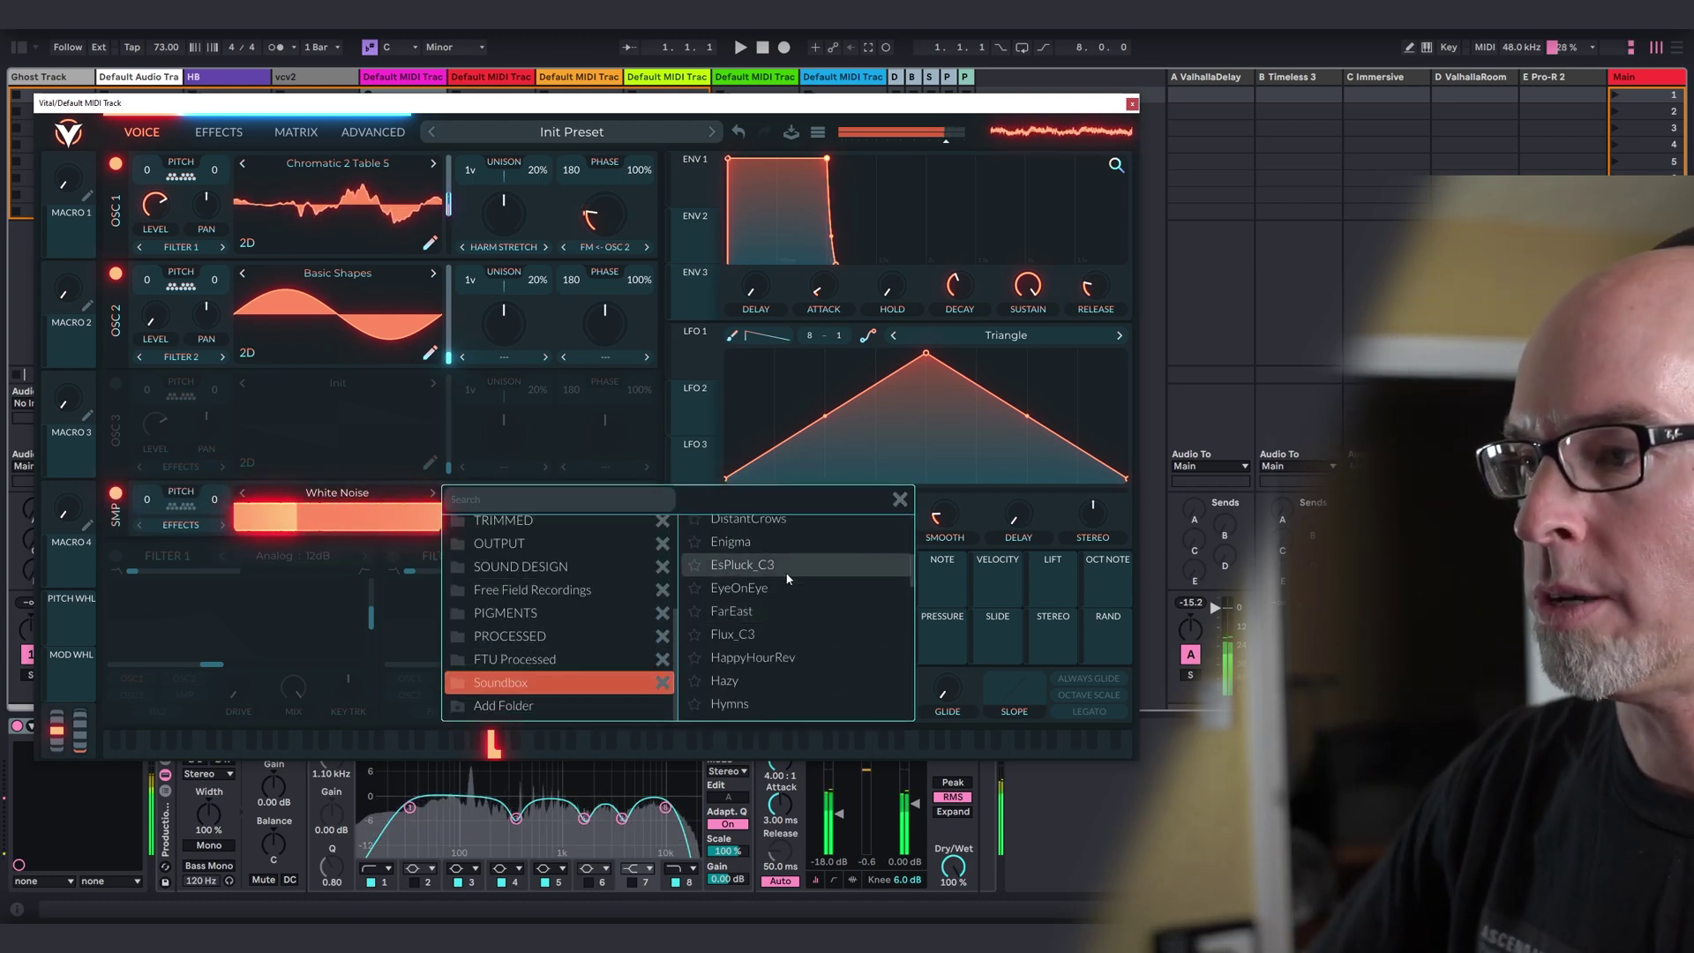
scroll(794, 592, down, 4)
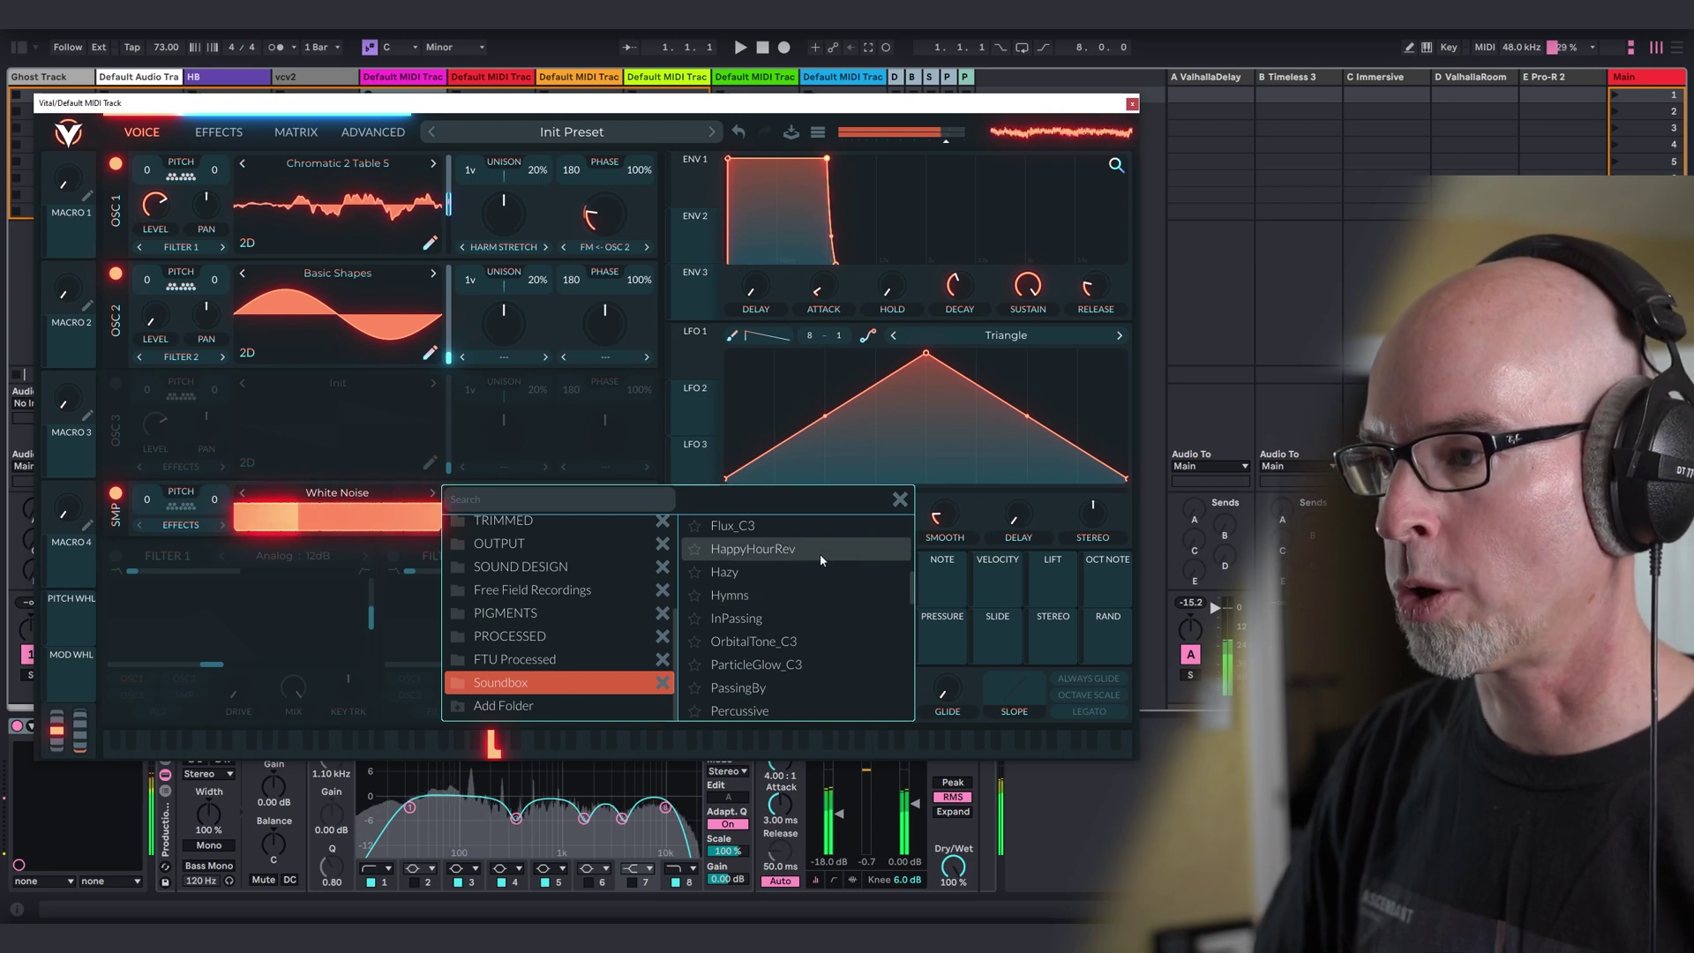
scroll(822, 570, down, 3)
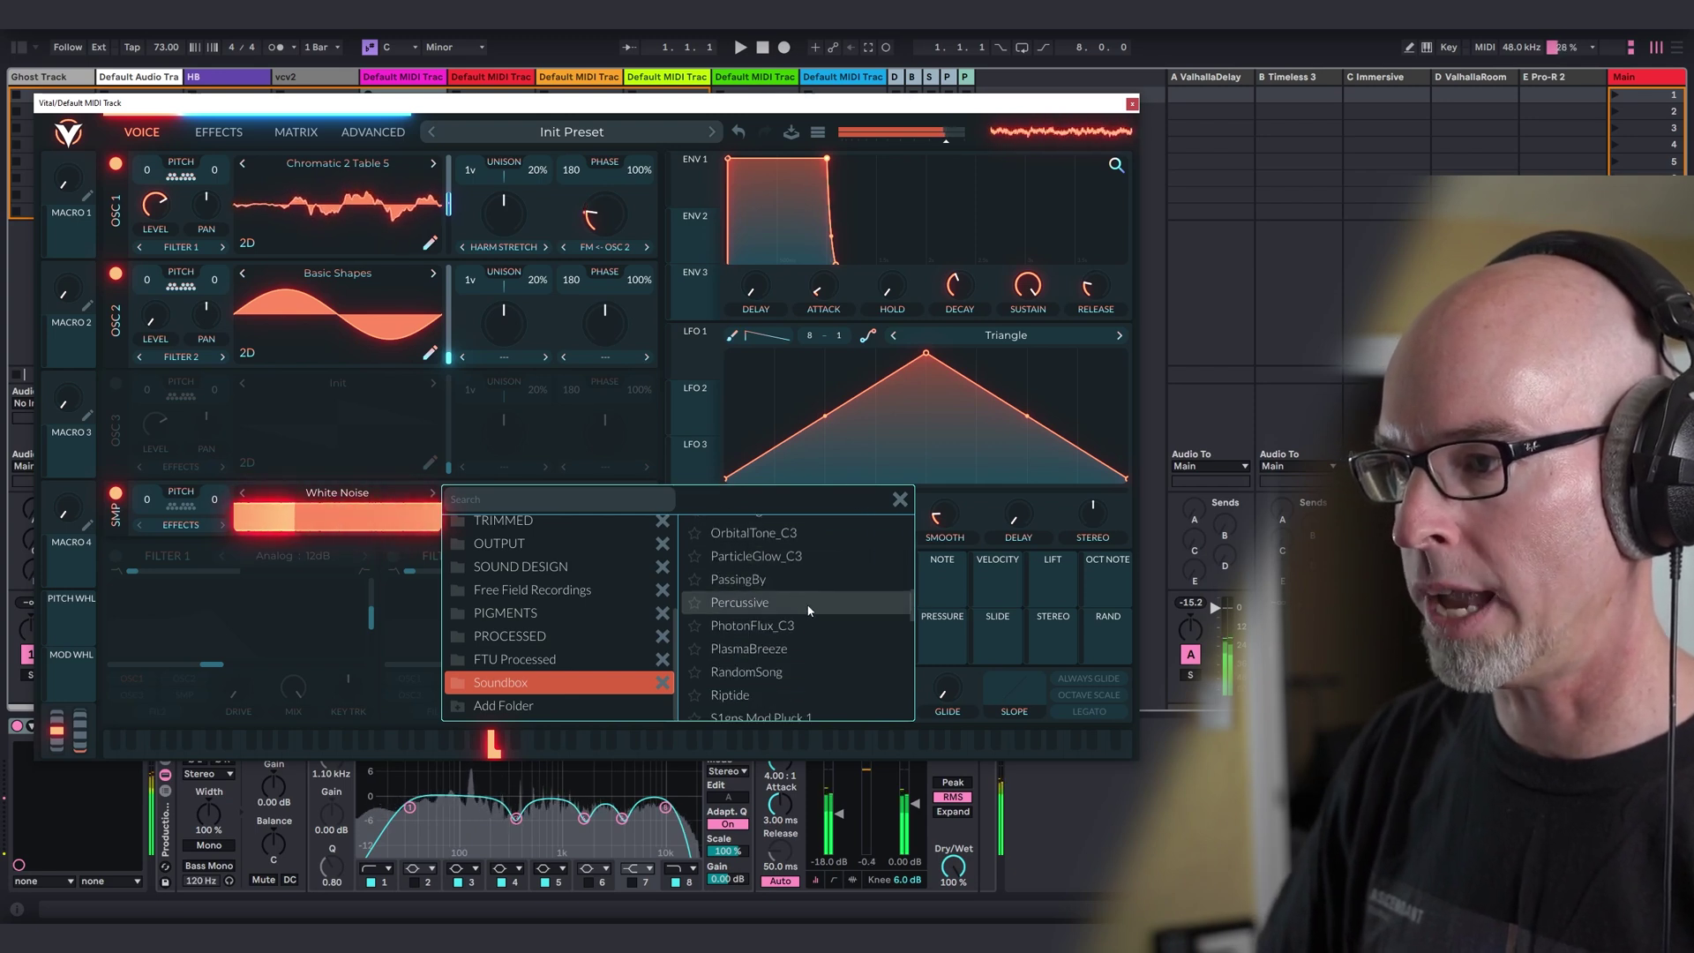
click(780, 604)
click(902, 500)
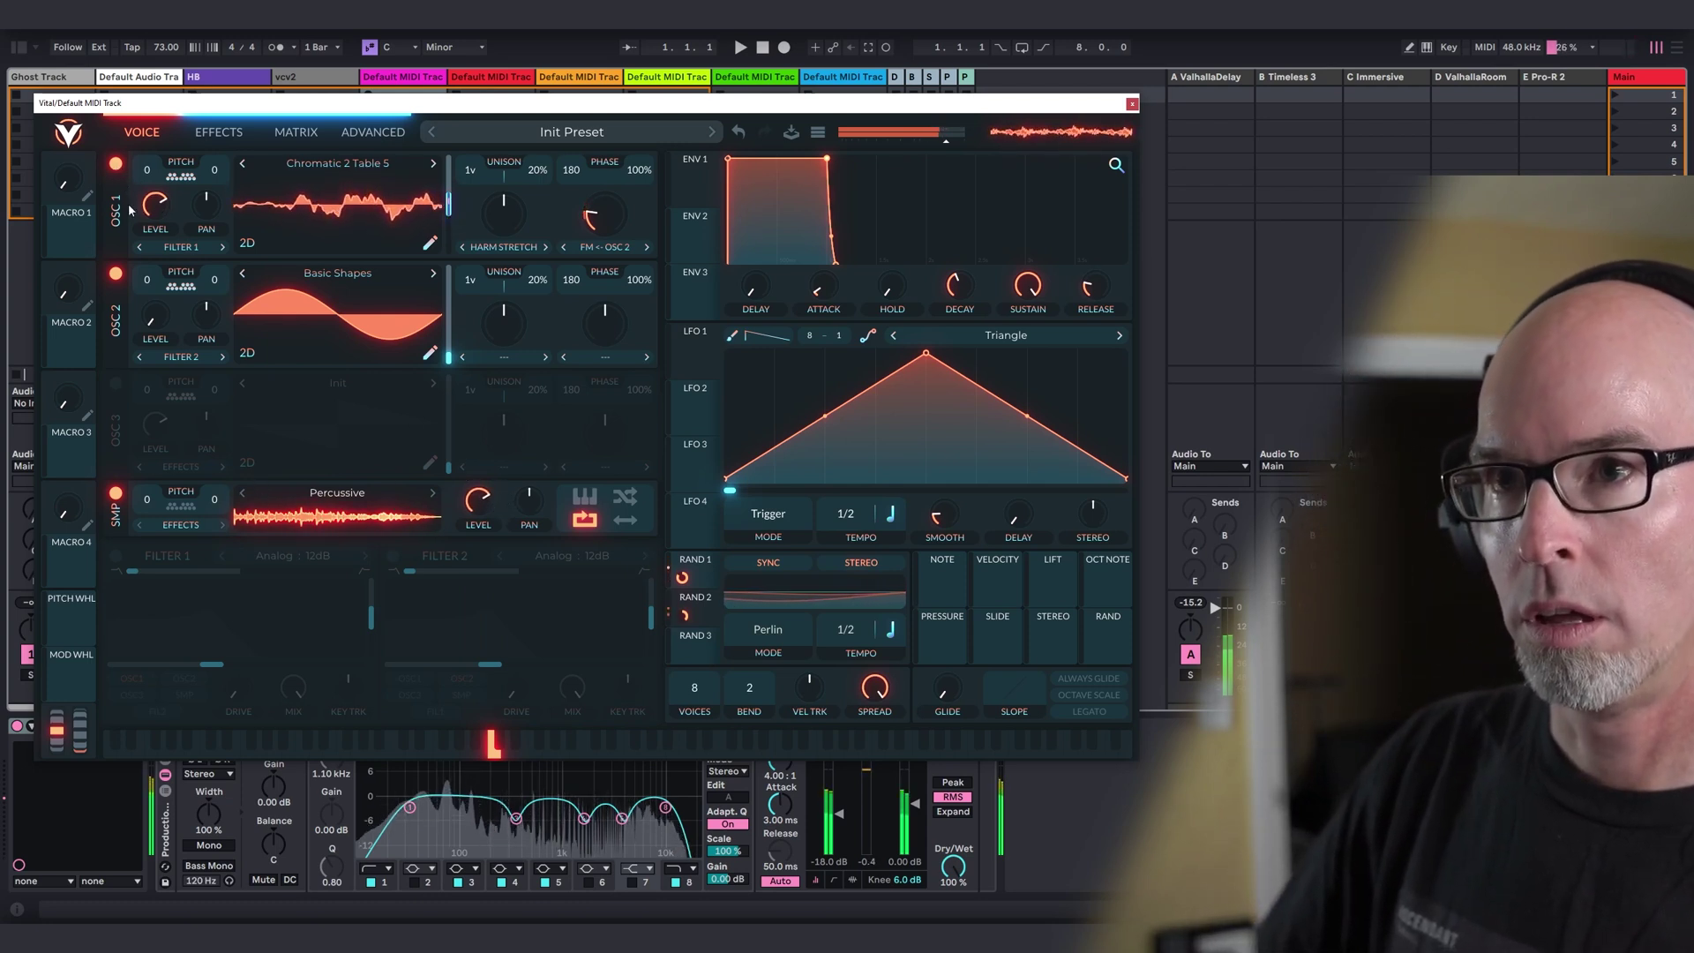
Switch oscillator 1 off briefly to hear the sample alone, and switch it back on.
mouse_move(481, 502)
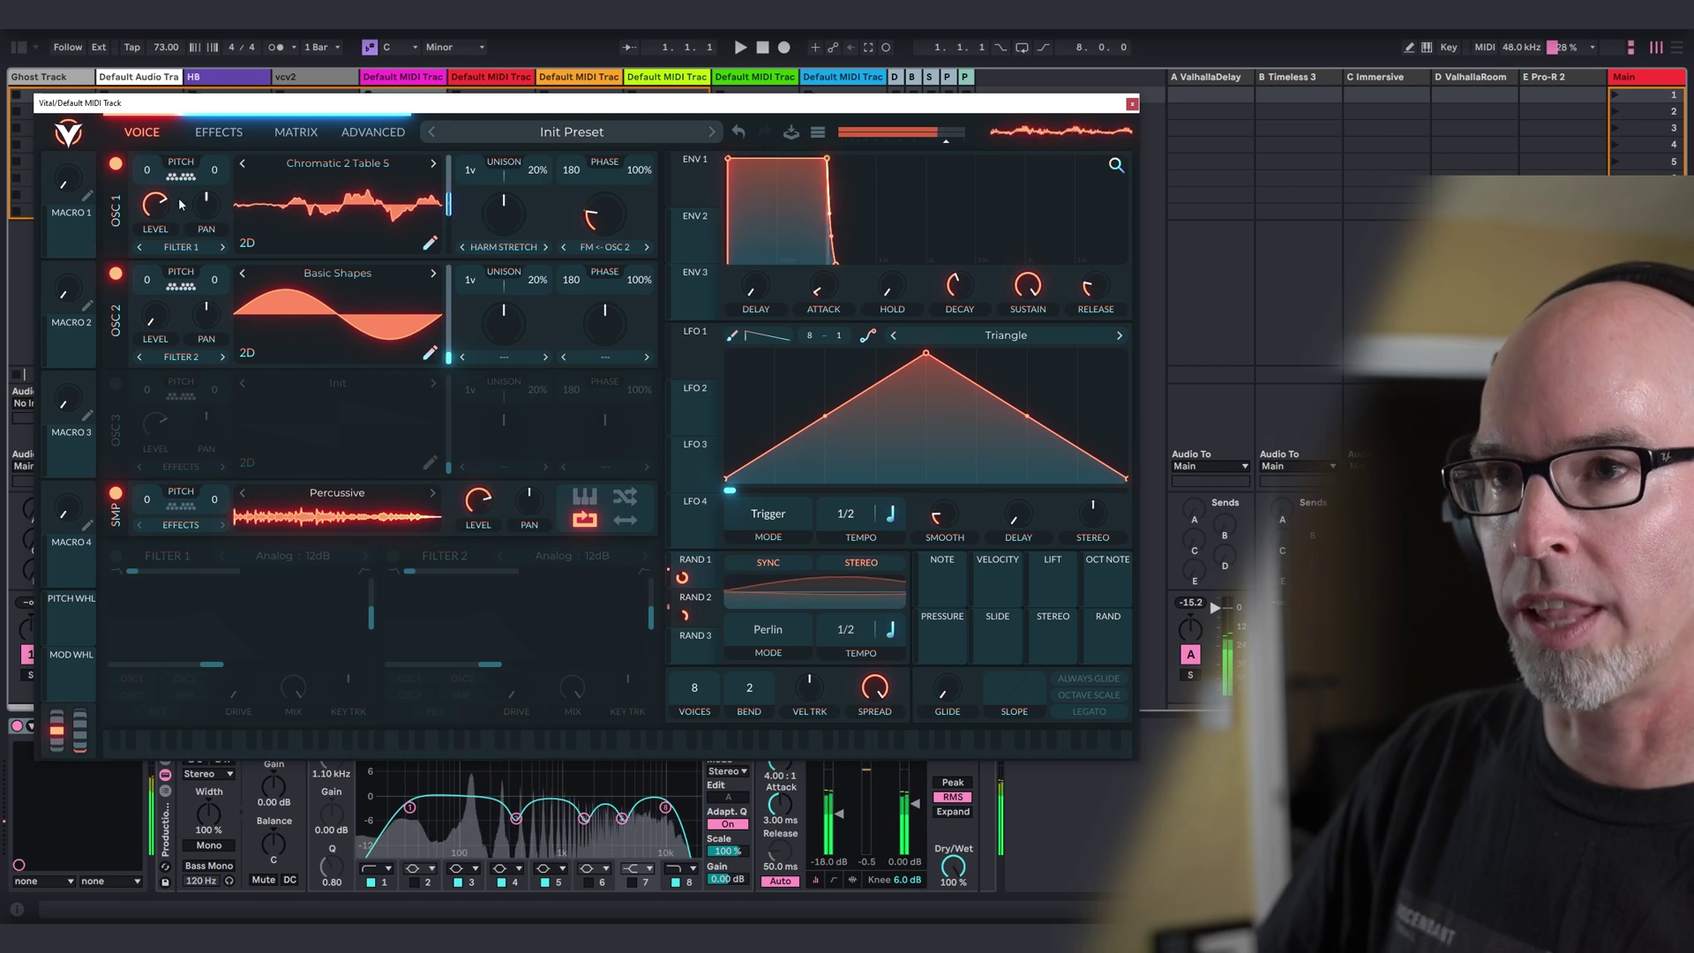
click(116, 163)
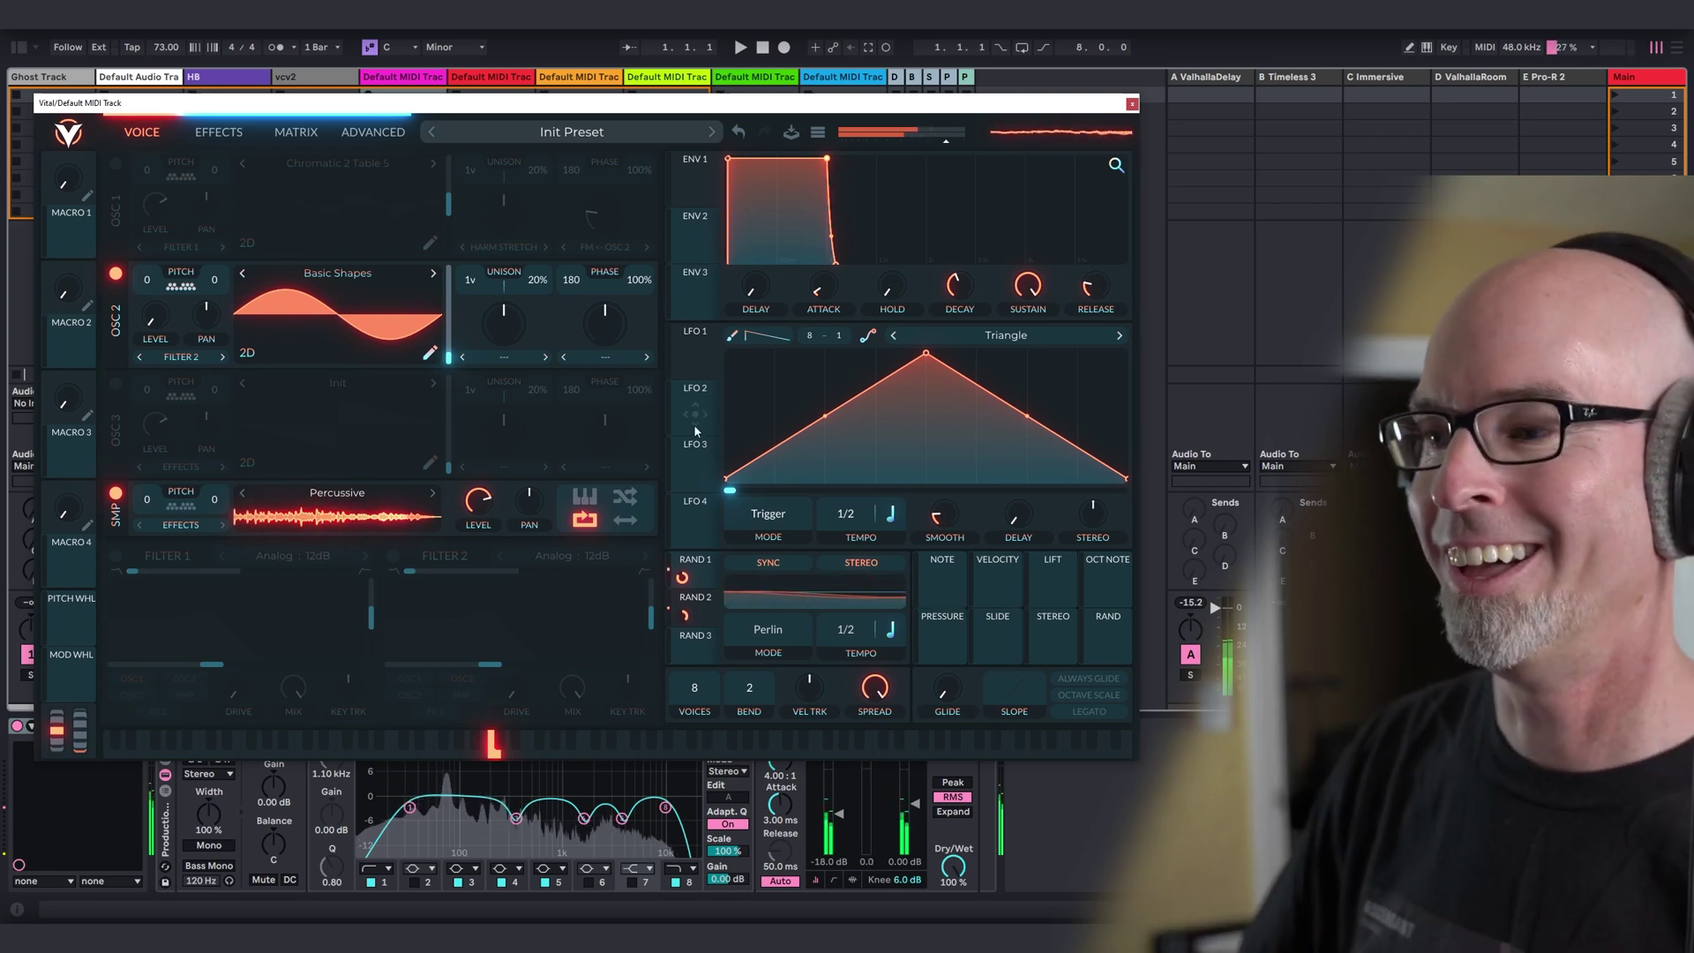
click(117, 165)
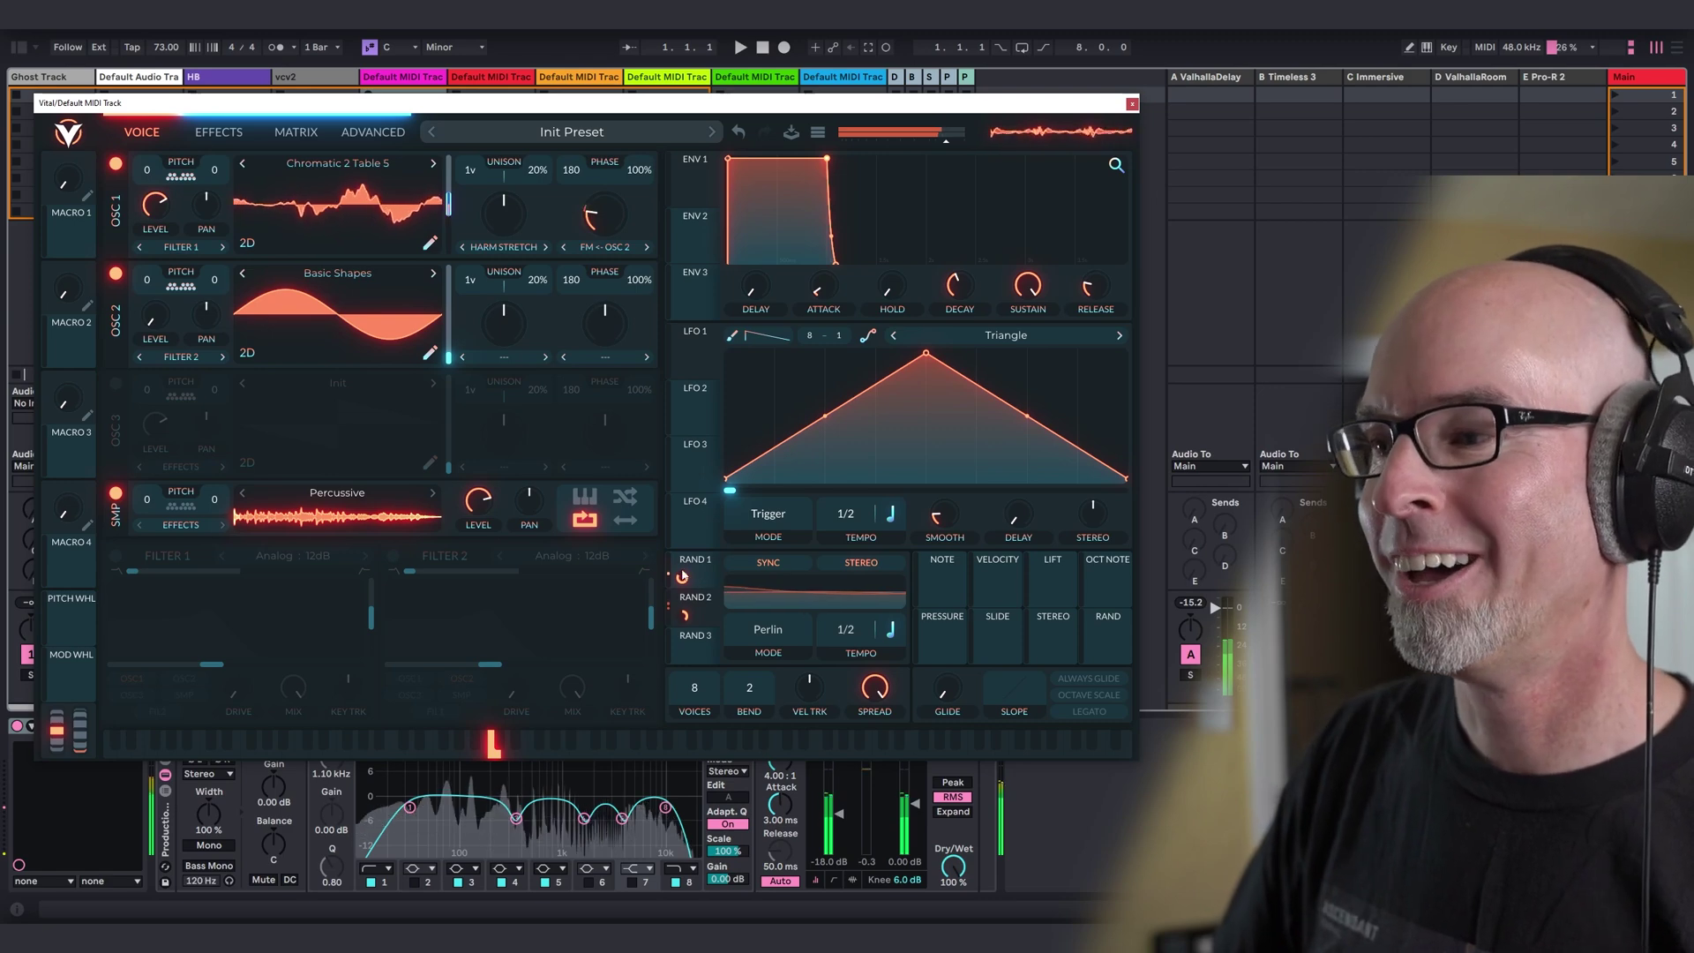
Assign Rand 1 to the sampler's transpose and lower oscillator 1's level.
drag(211, 499, 146, 499)
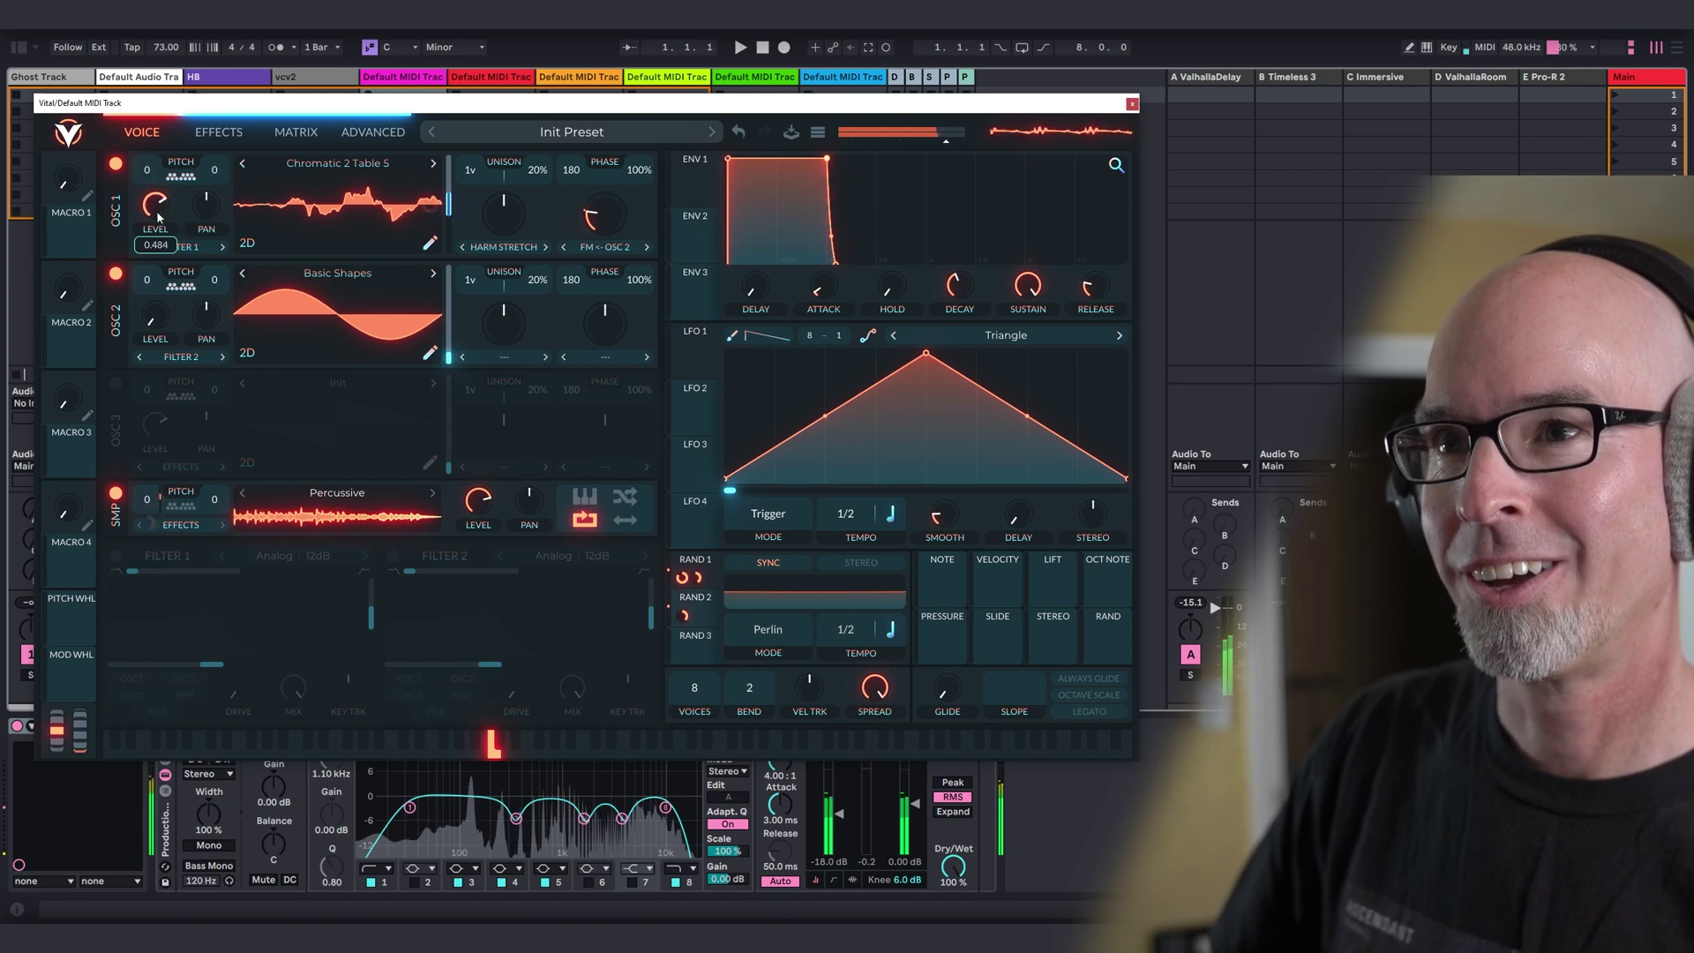
drag(162, 208, 196, 288)
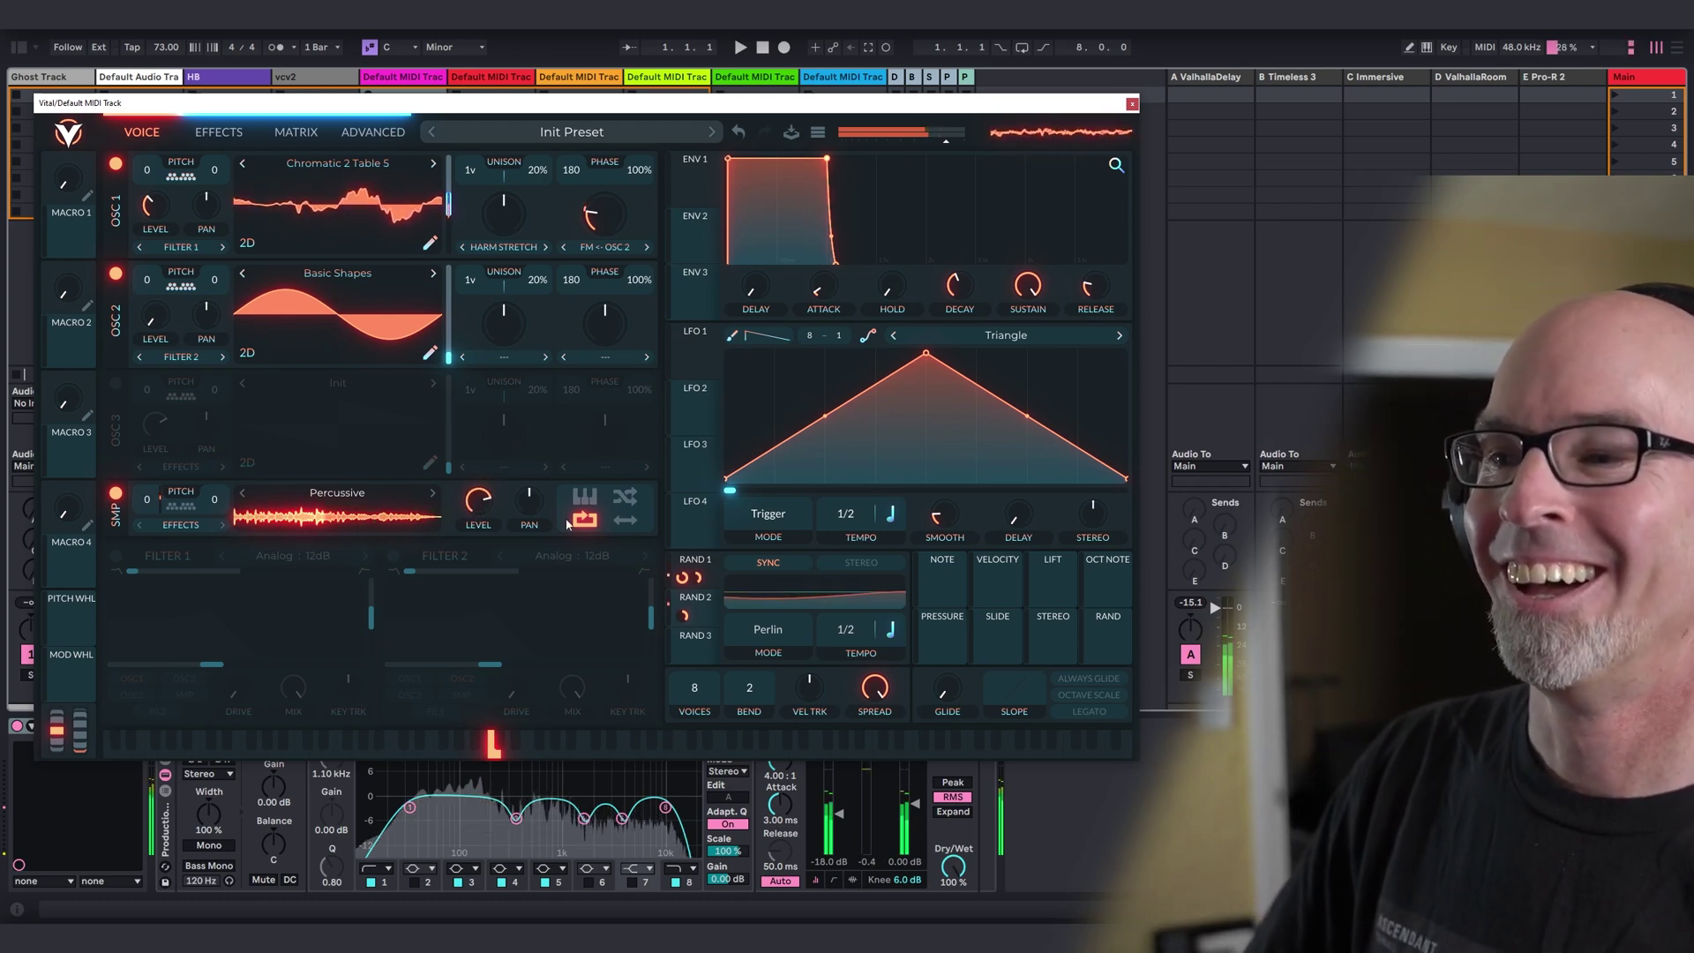
Turn on the sampler's key tracking, random start and bounce options, leaving its loop option on.
click(584, 498)
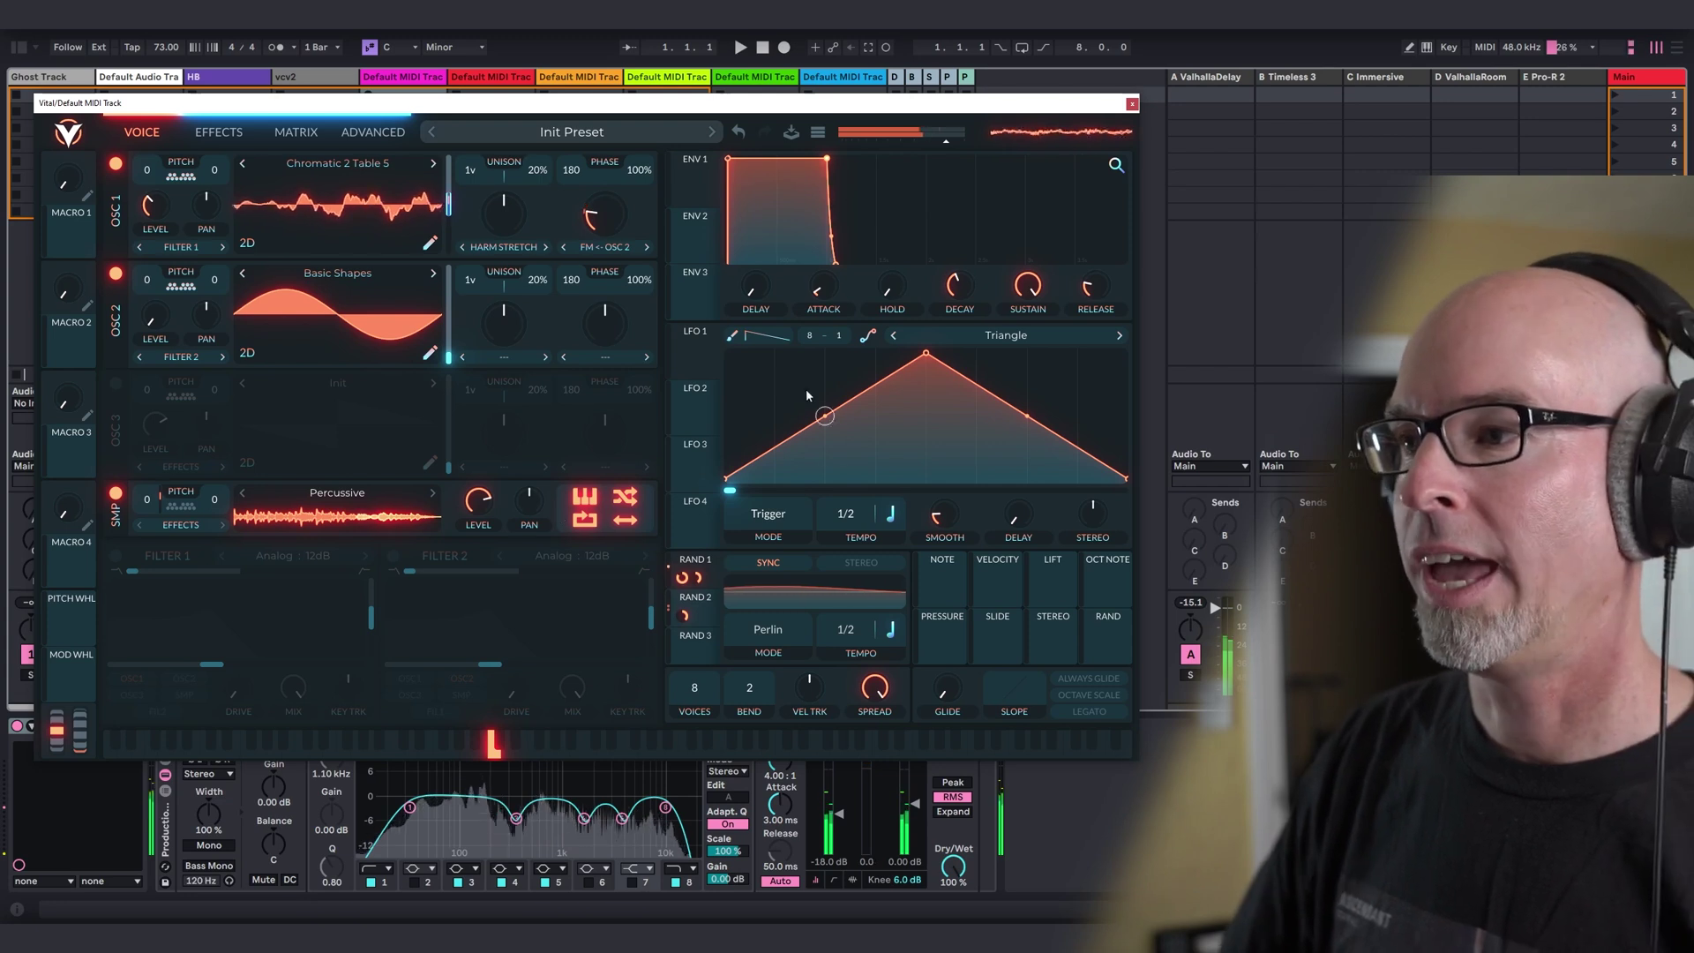
Set LFO 1 to Sync mode at a 4/1 tempo and assign it to the sampler's pan as a deep bipolar modulation.
click(769, 515)
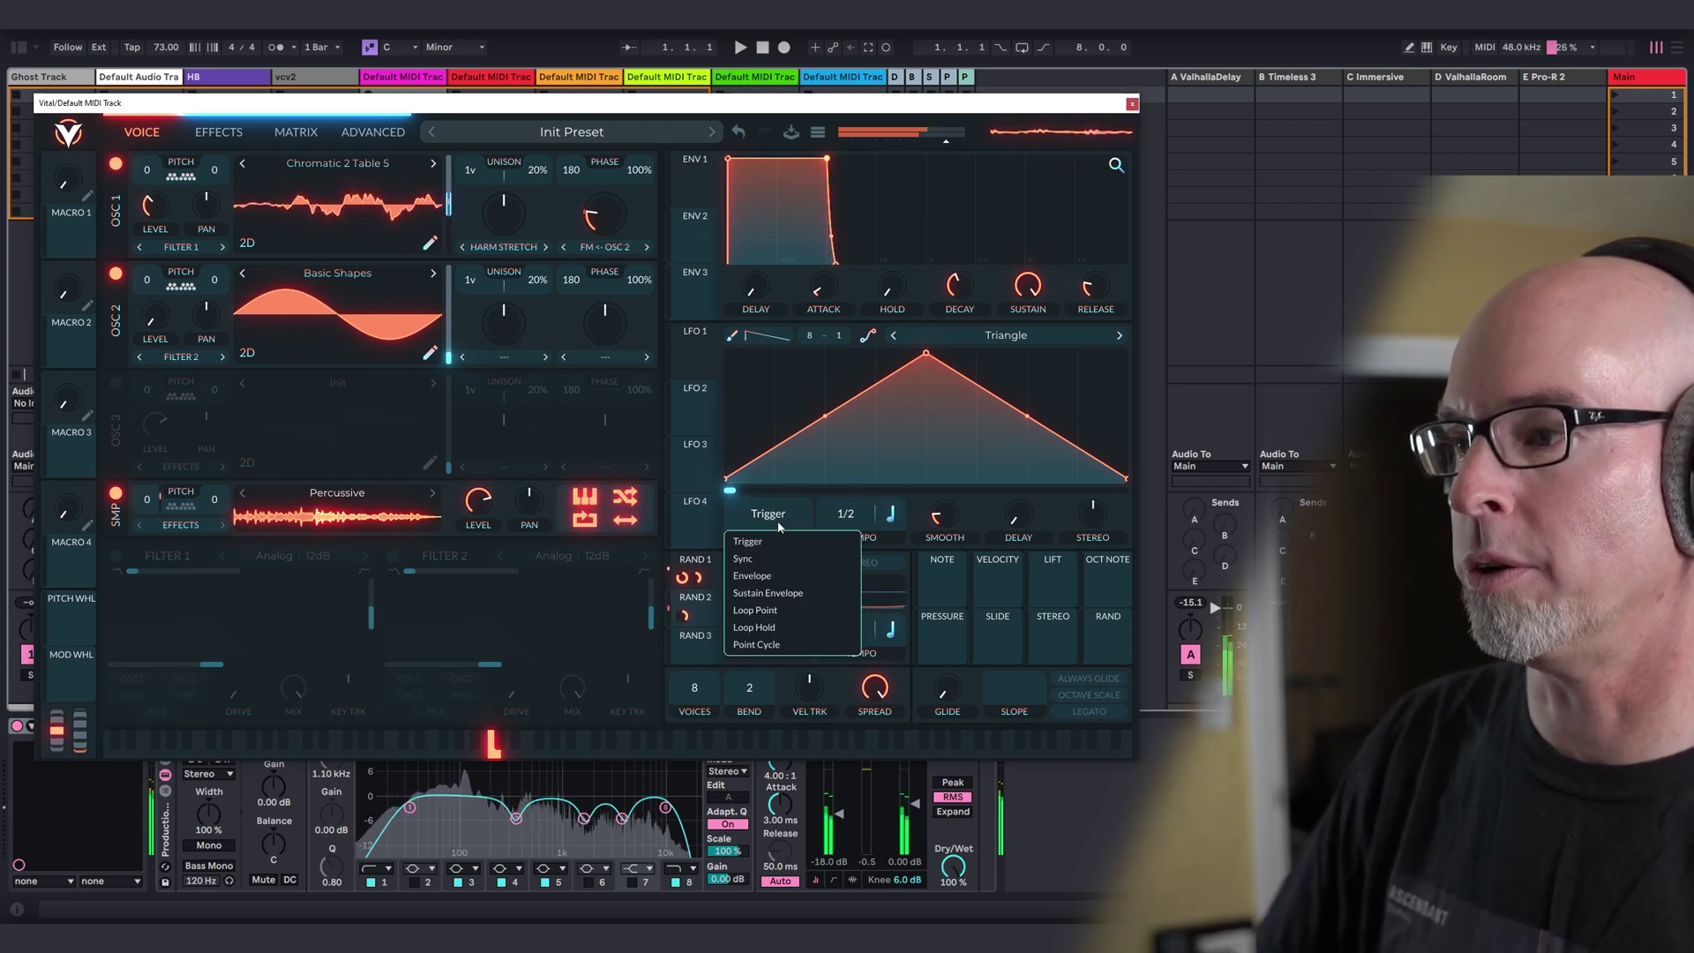
click(777, 576)
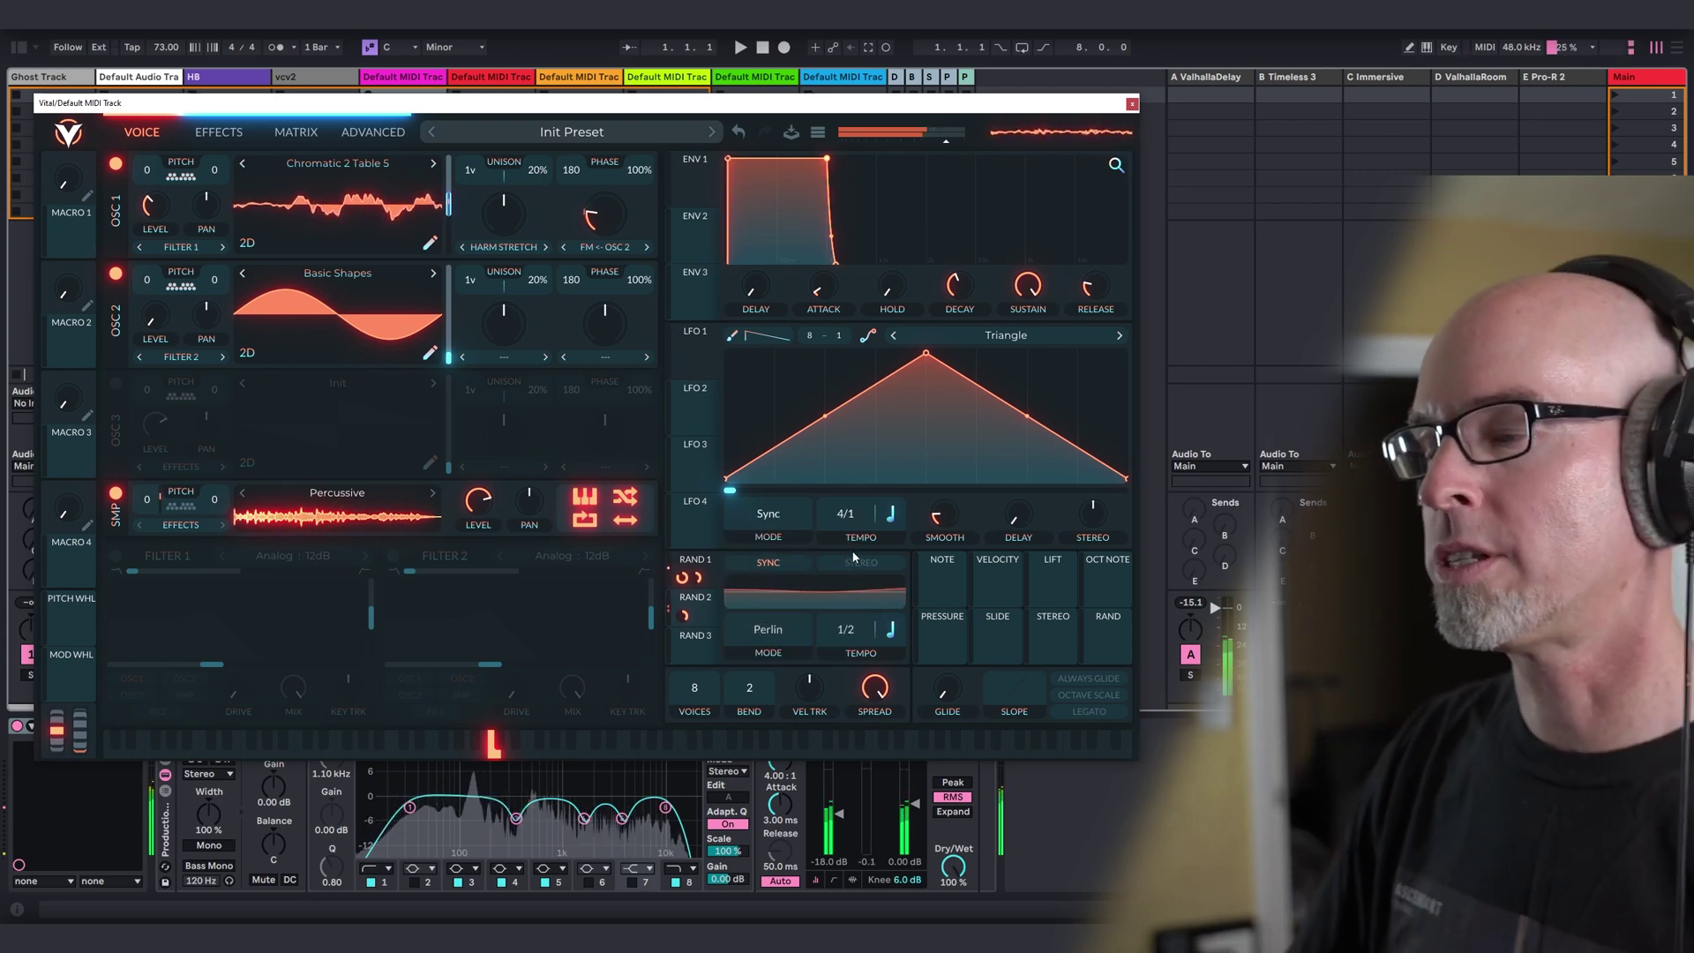
drag(696, 357, 530, 501)
right_click(532, 504)
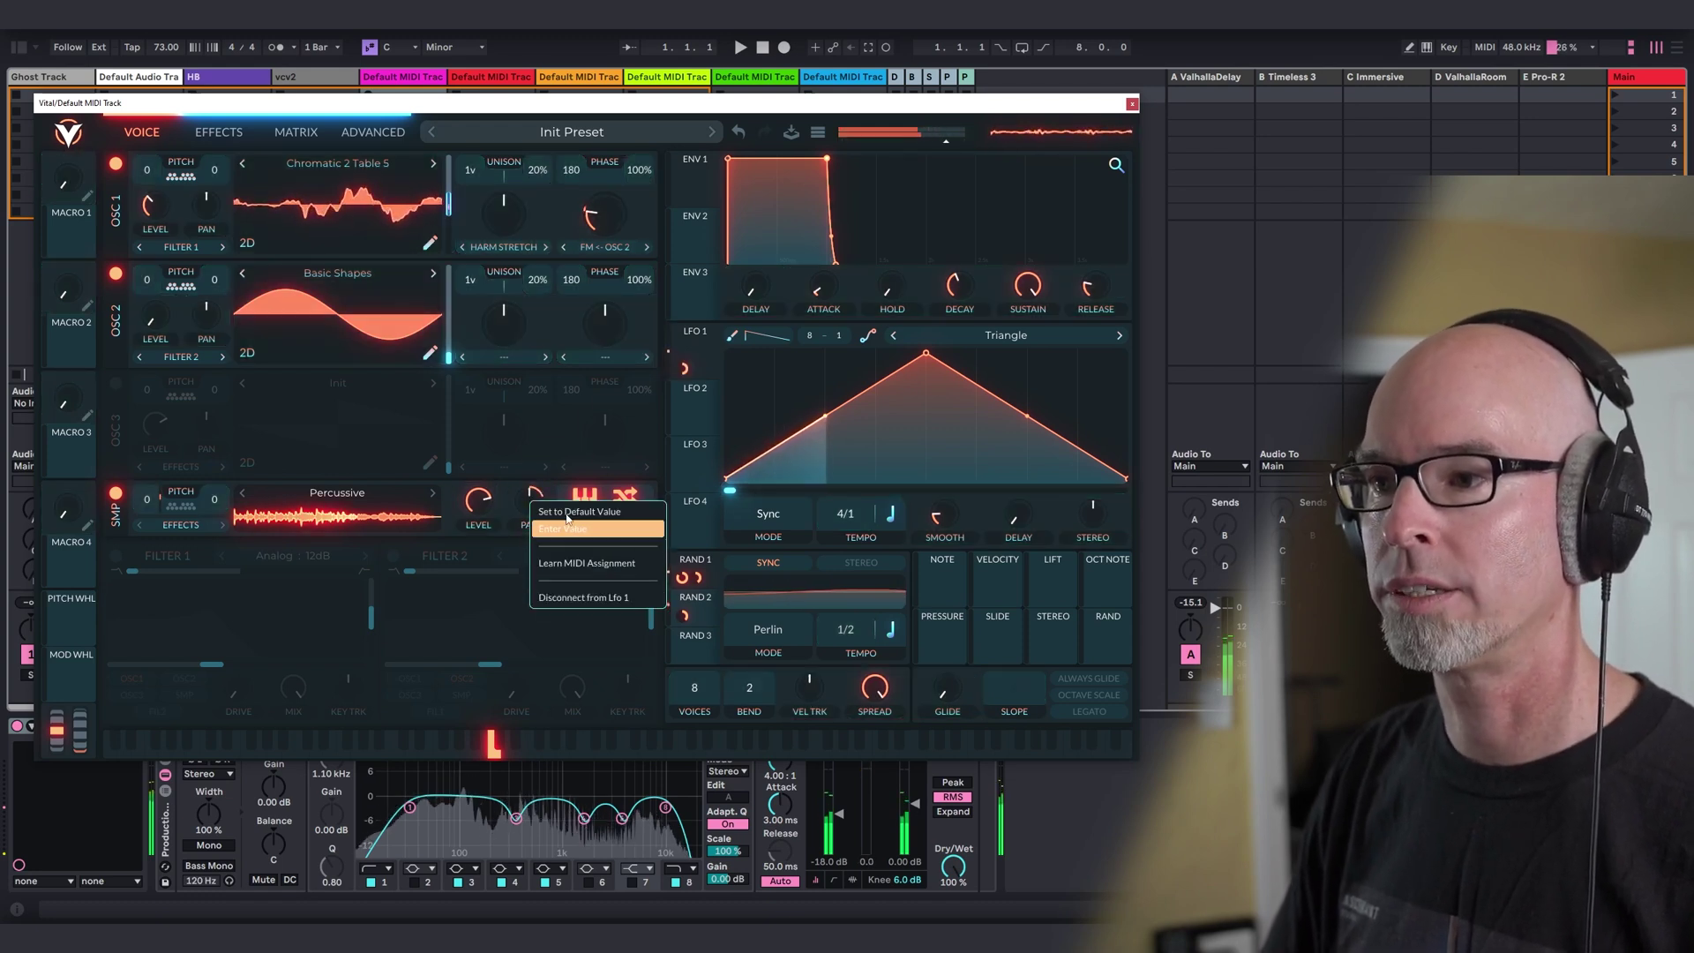
key(Escape)
right_click(527, 485)
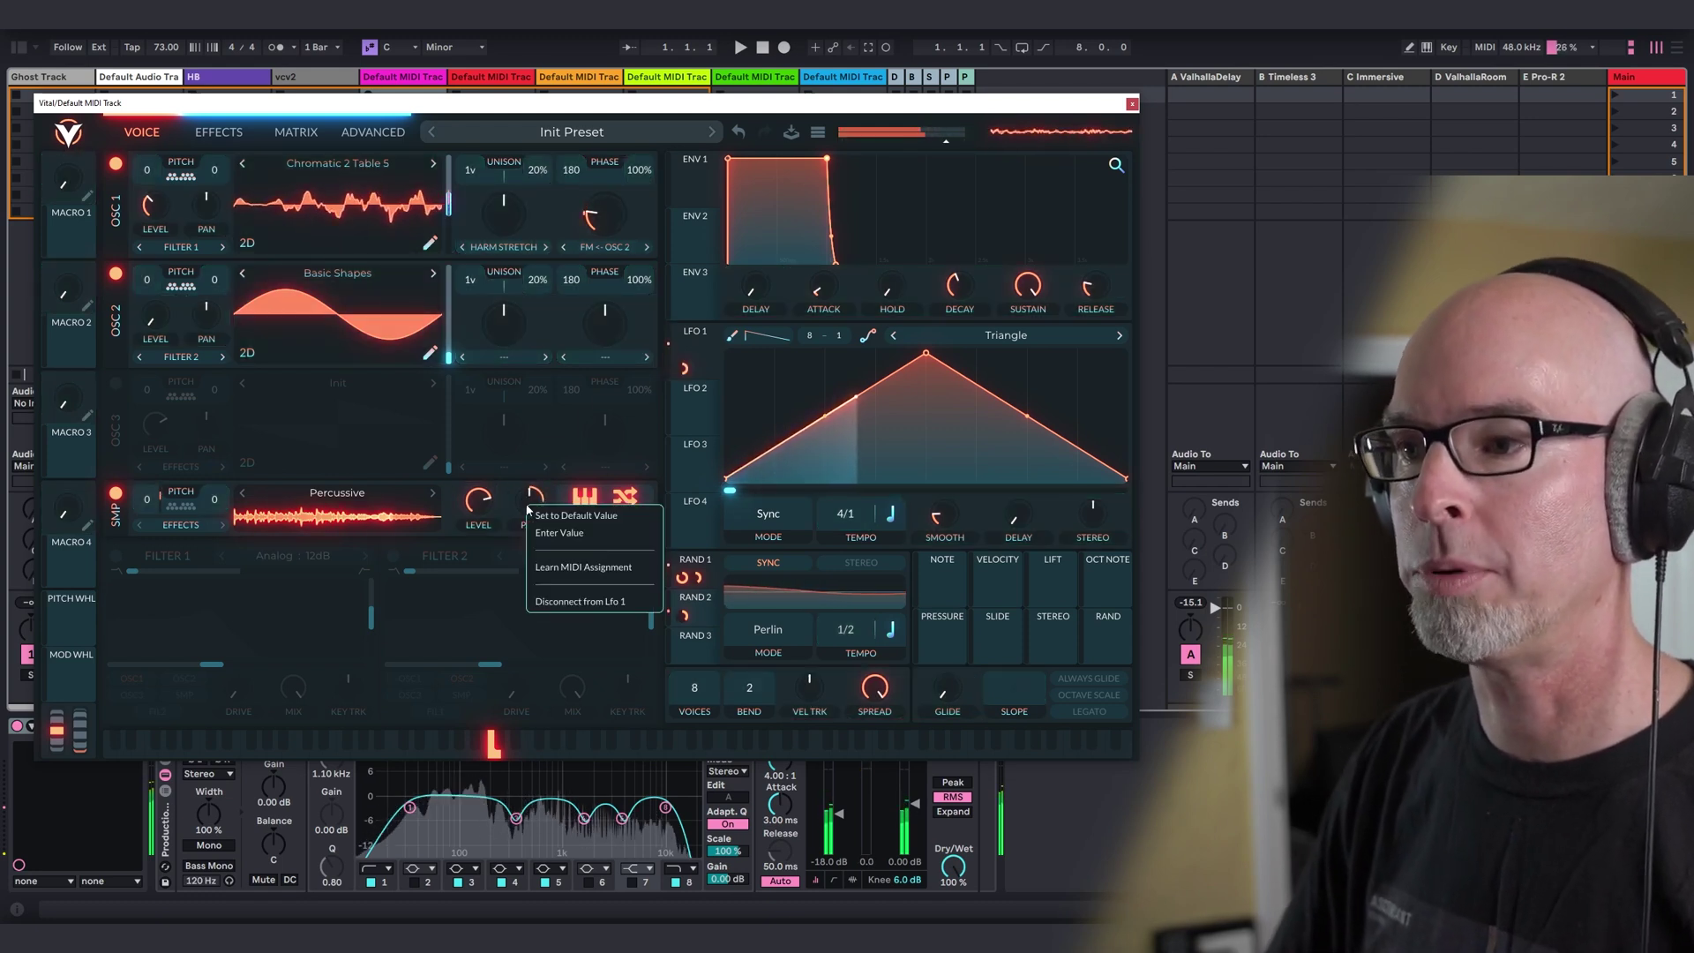
right_click(681, 368)
click(703, 413)
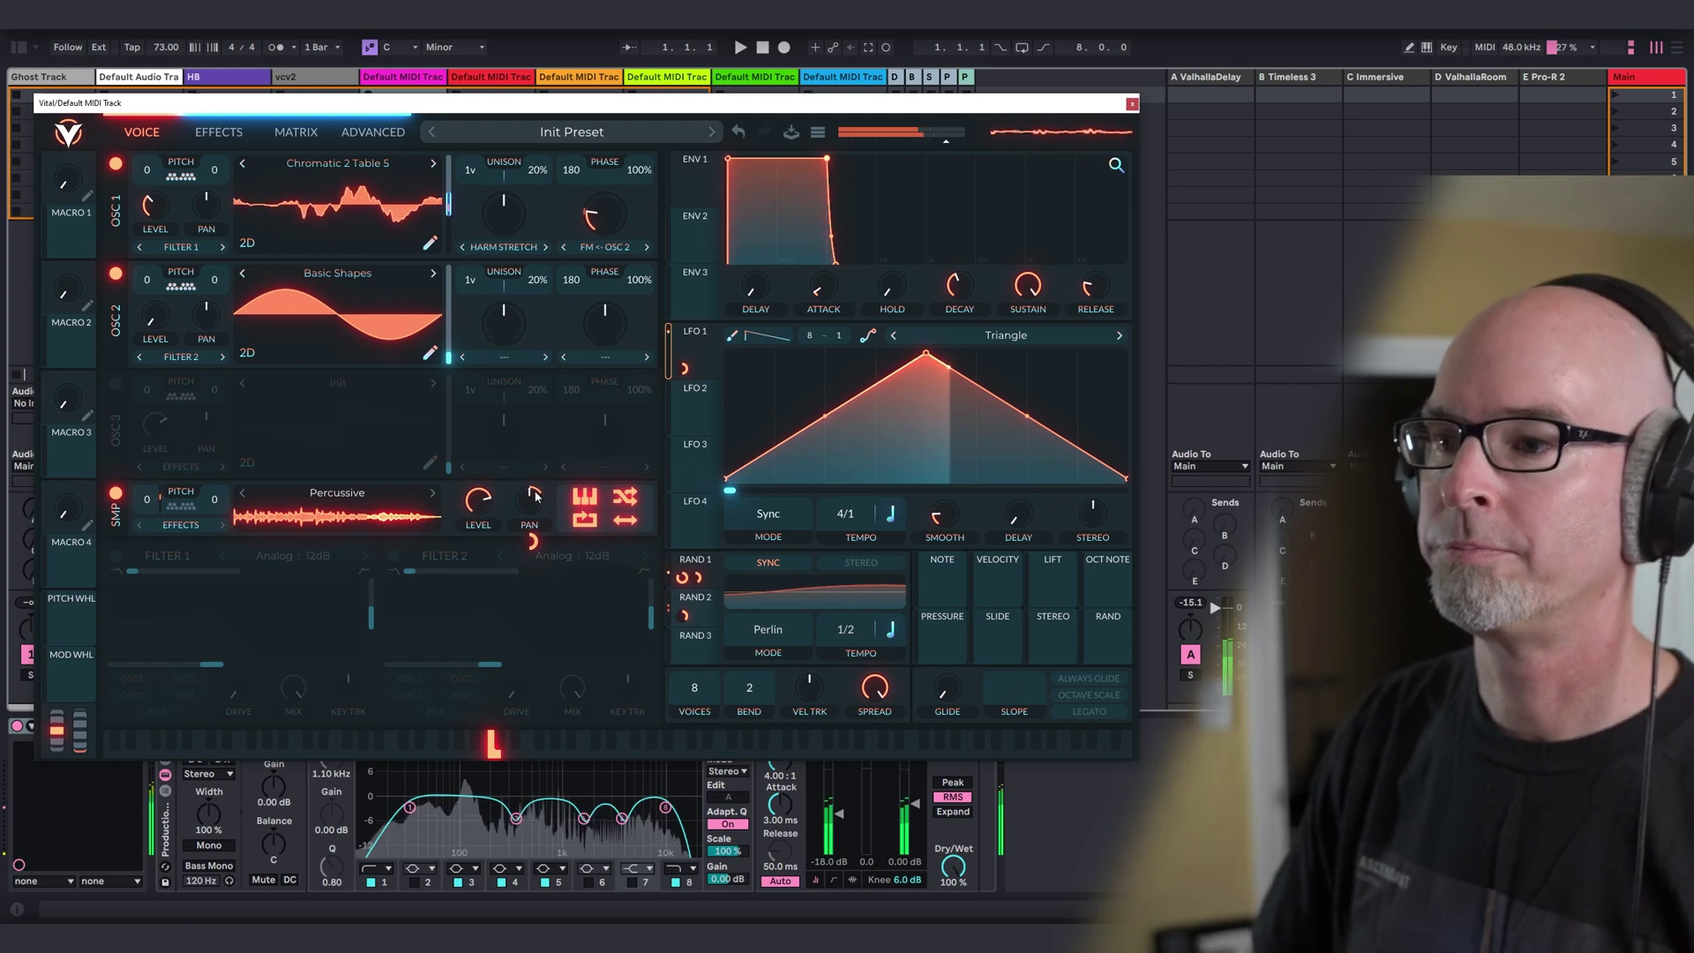
mouse_move(532, 548)
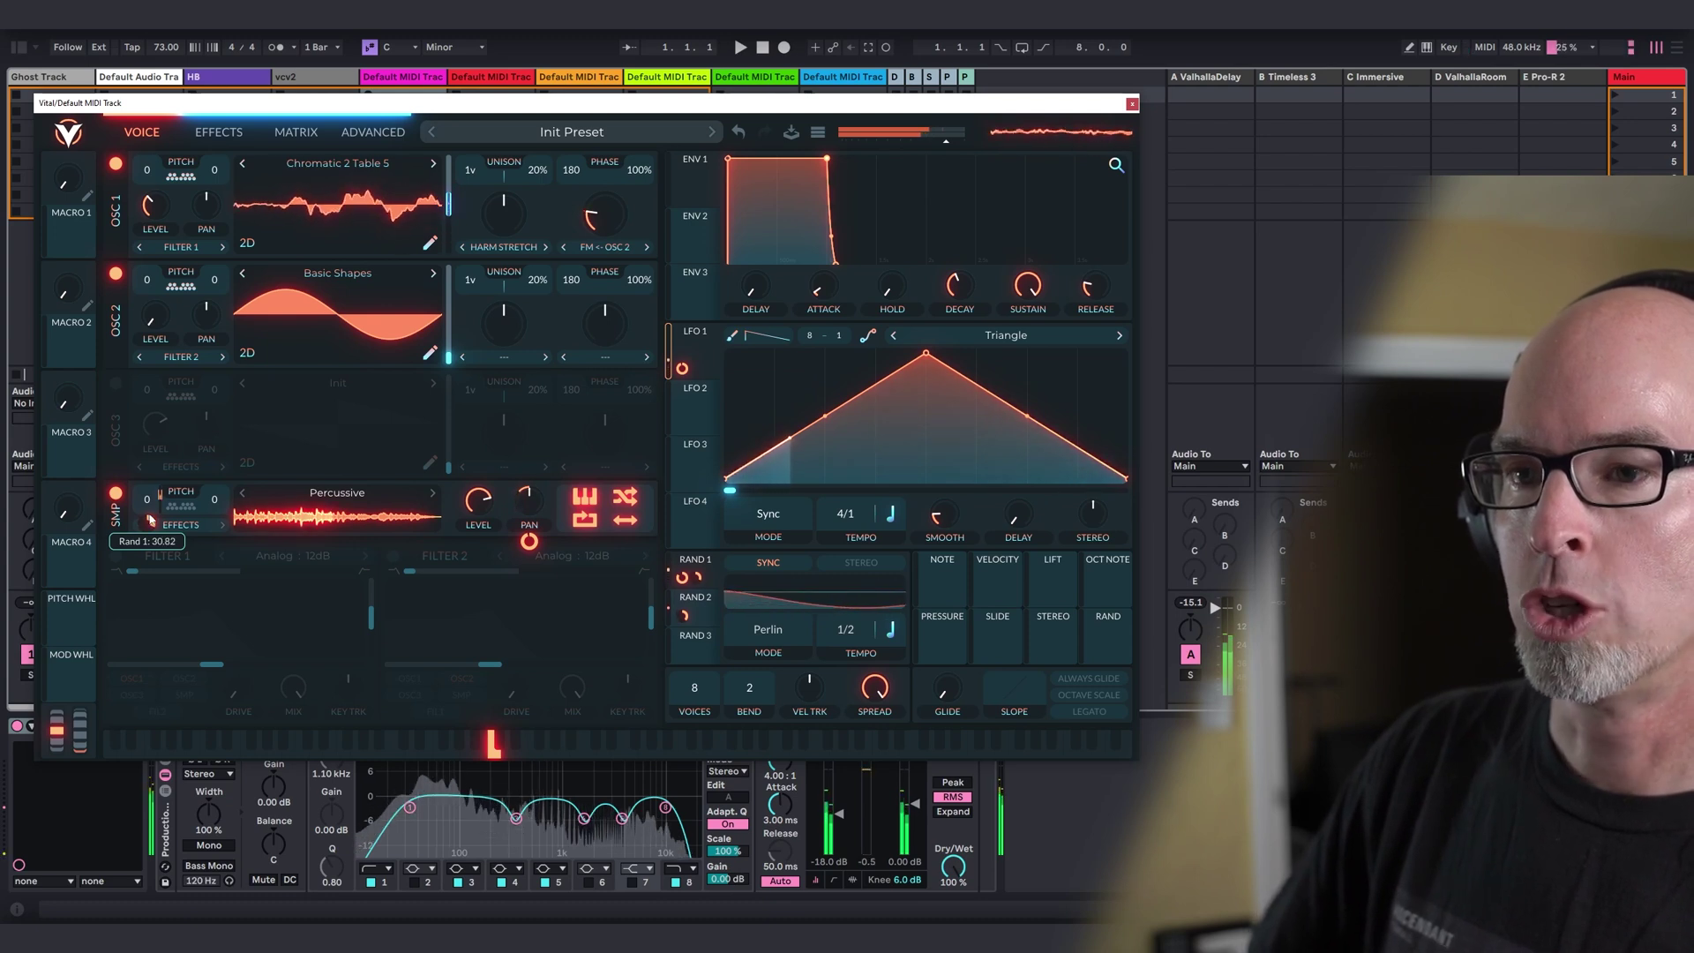
Raise the sampler's transpose to 12 semitones.
drag(148, 503, 172, 452)
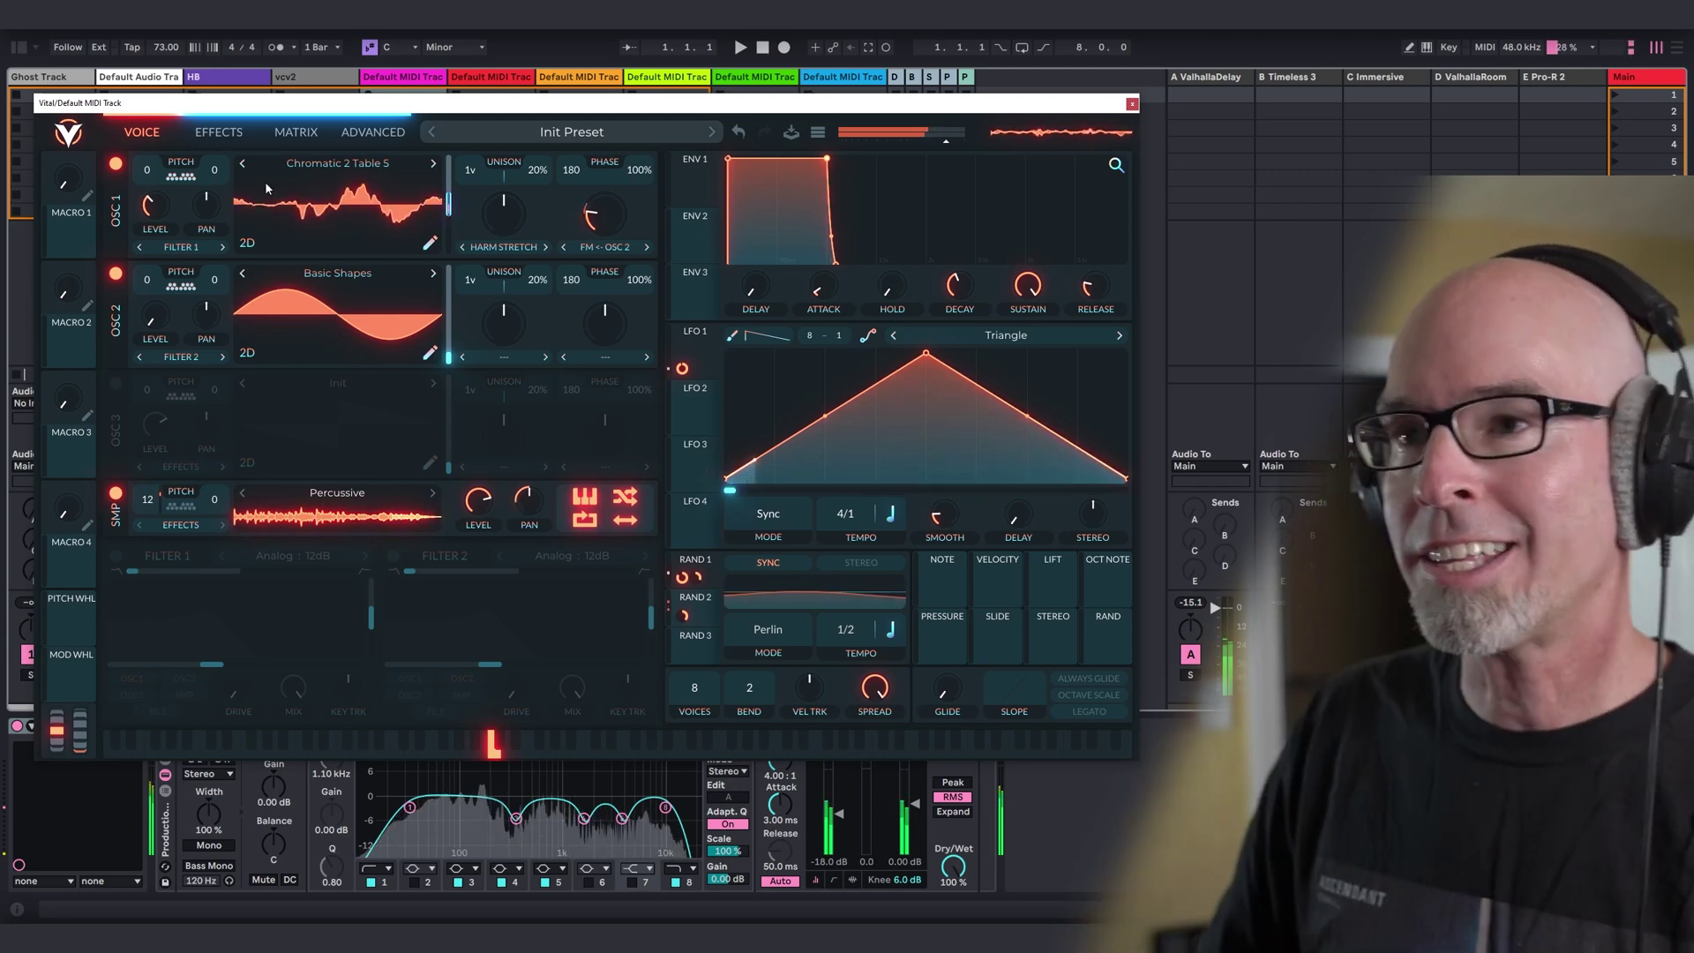
Turn on Vital's Distortion effect and set its type to Down Sample.
click(222, 131)
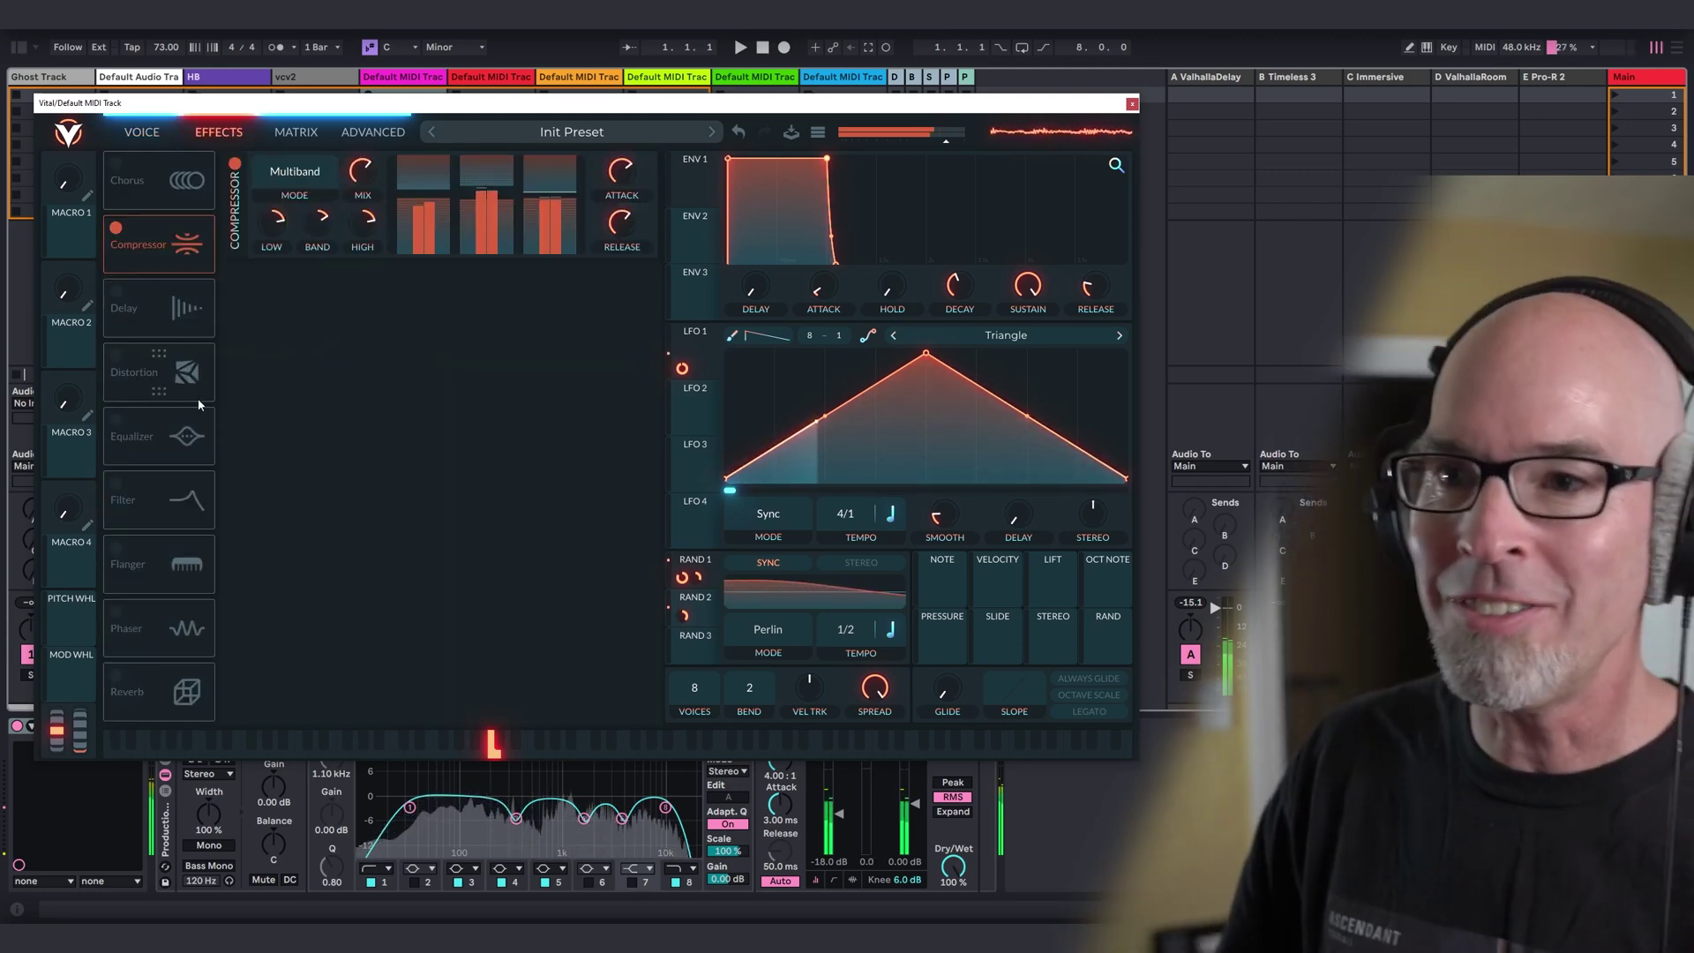
click(117, 358)
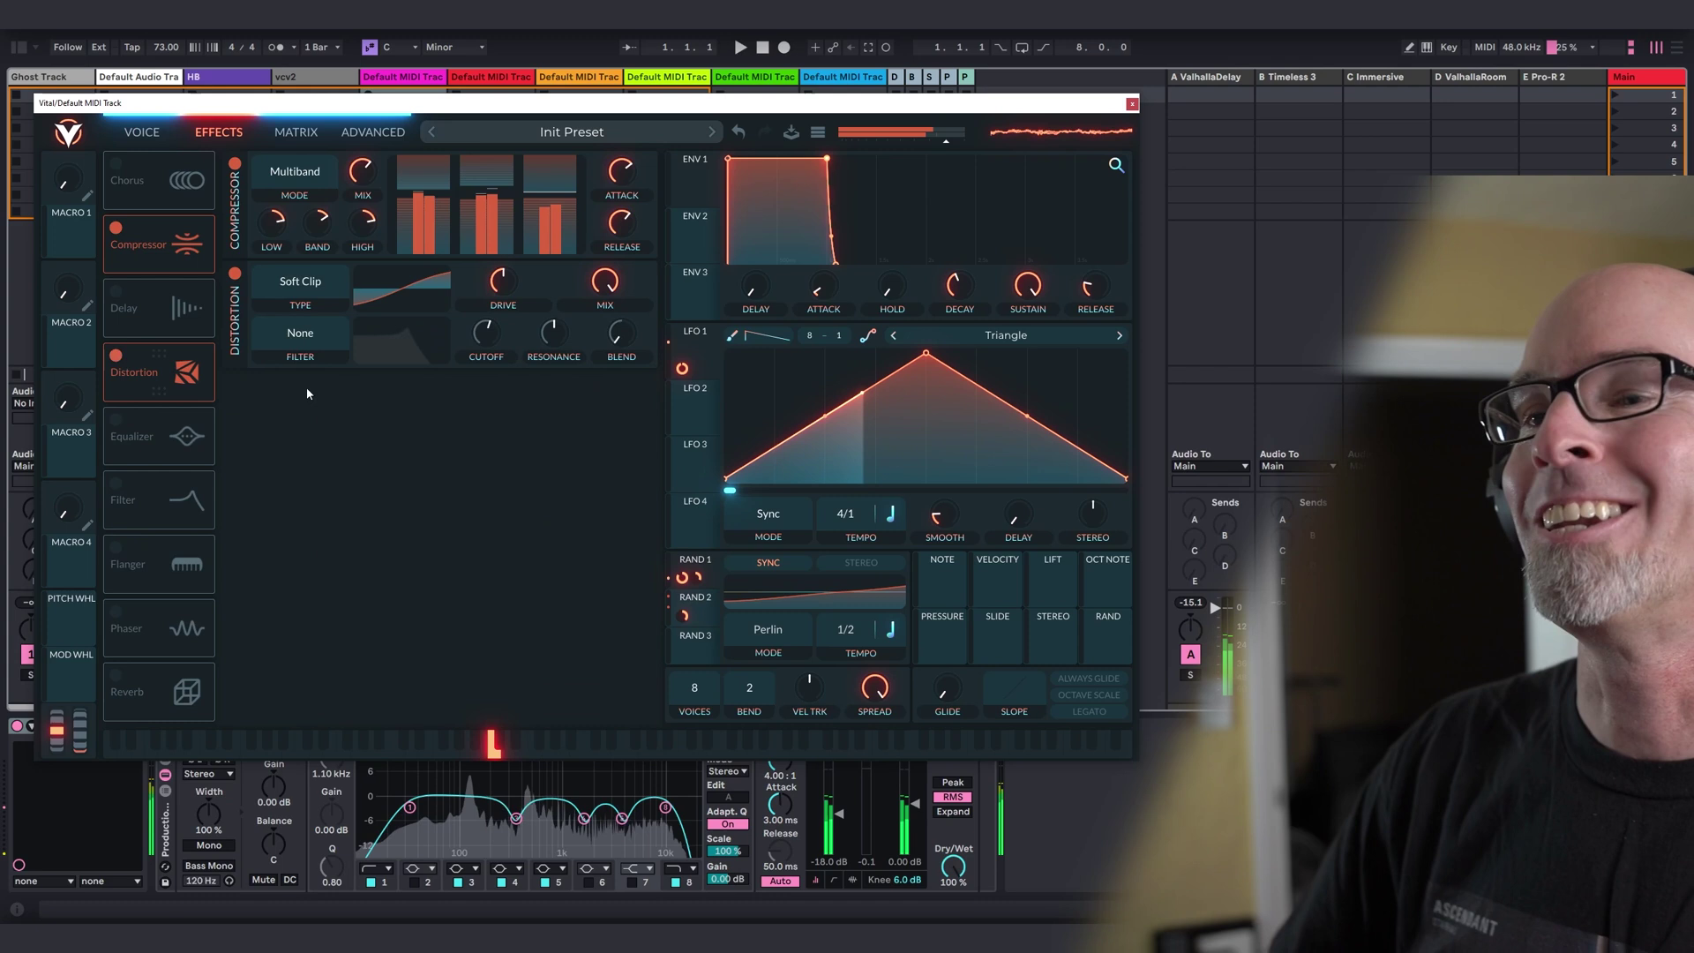
click(299, 280)
click(300, 395)
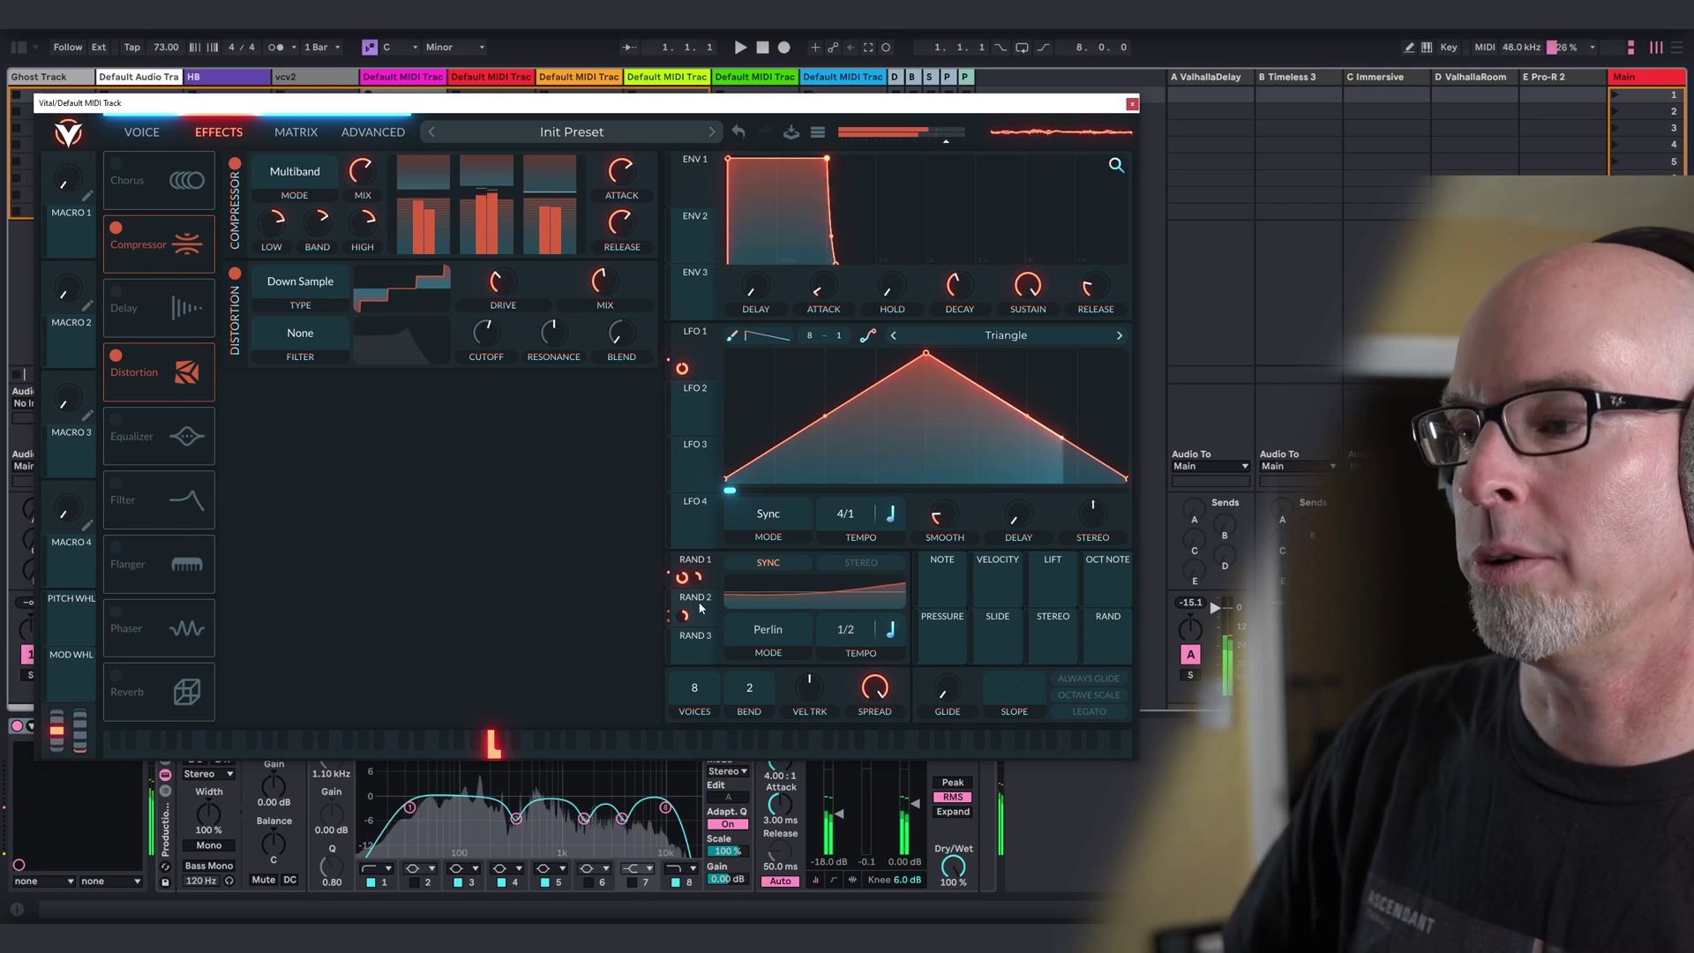
Modulate the distortion's drive with Rand 2 and set the distortion mix to about 0.625.
mouse_move(701, 608)
mouse_down()
mouse_move(500, 281)
mouse_move(504, 299)
mouse_up()
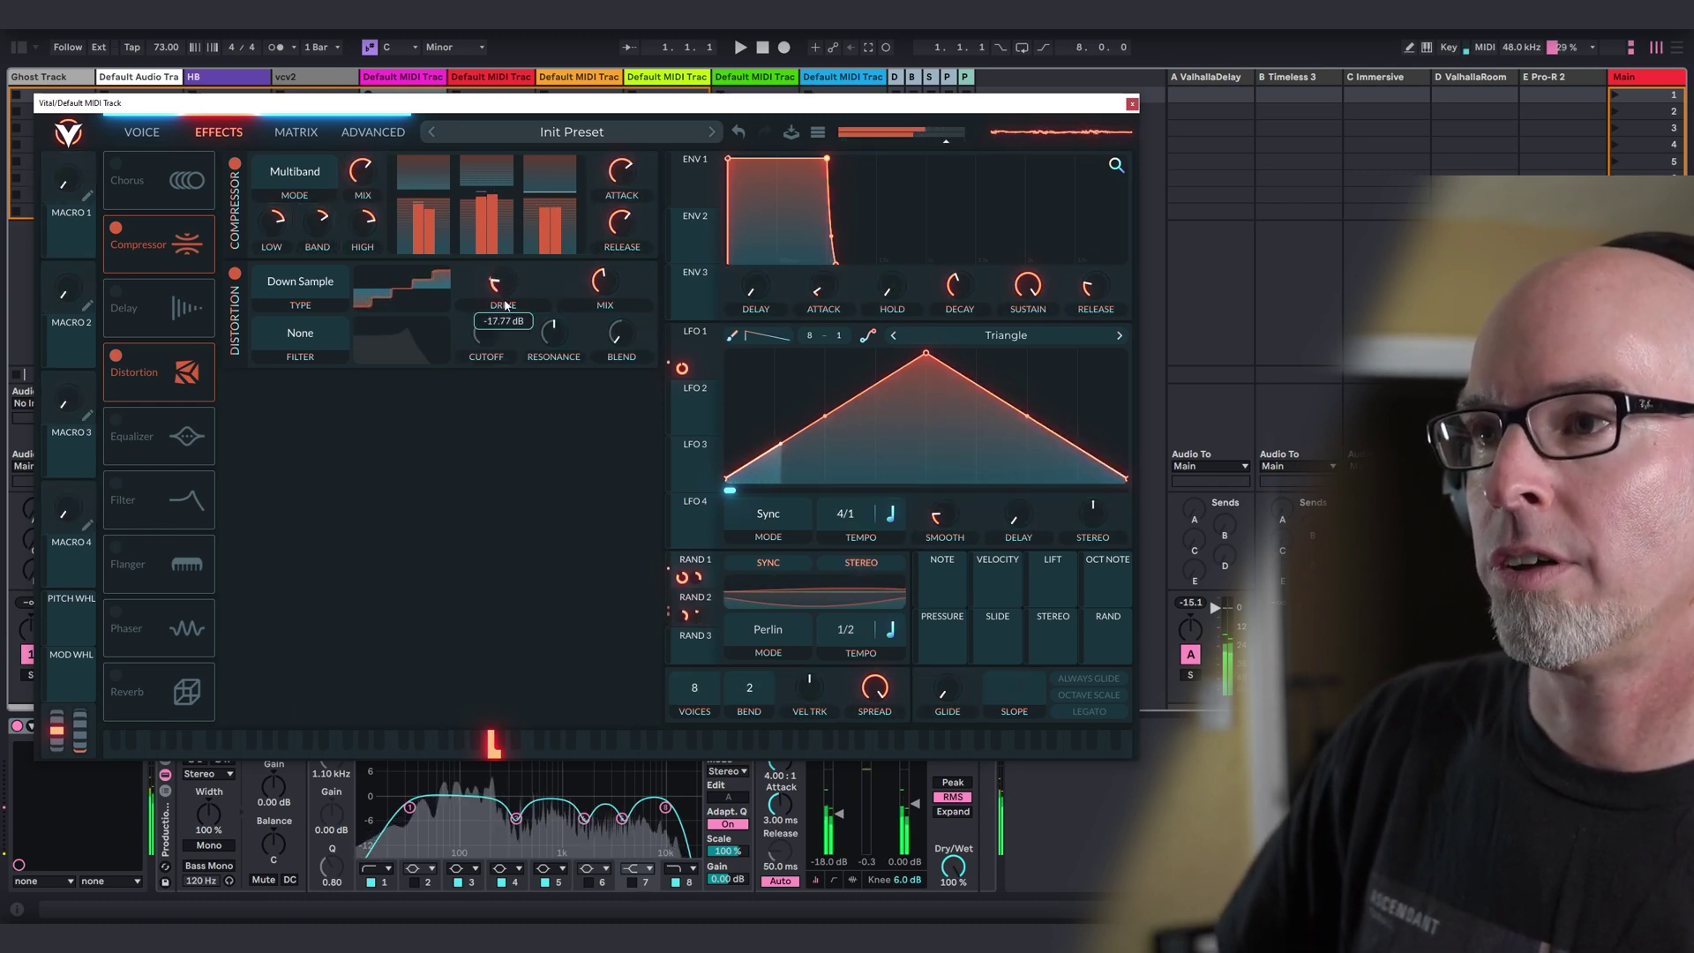
mouse_move(510, 335)
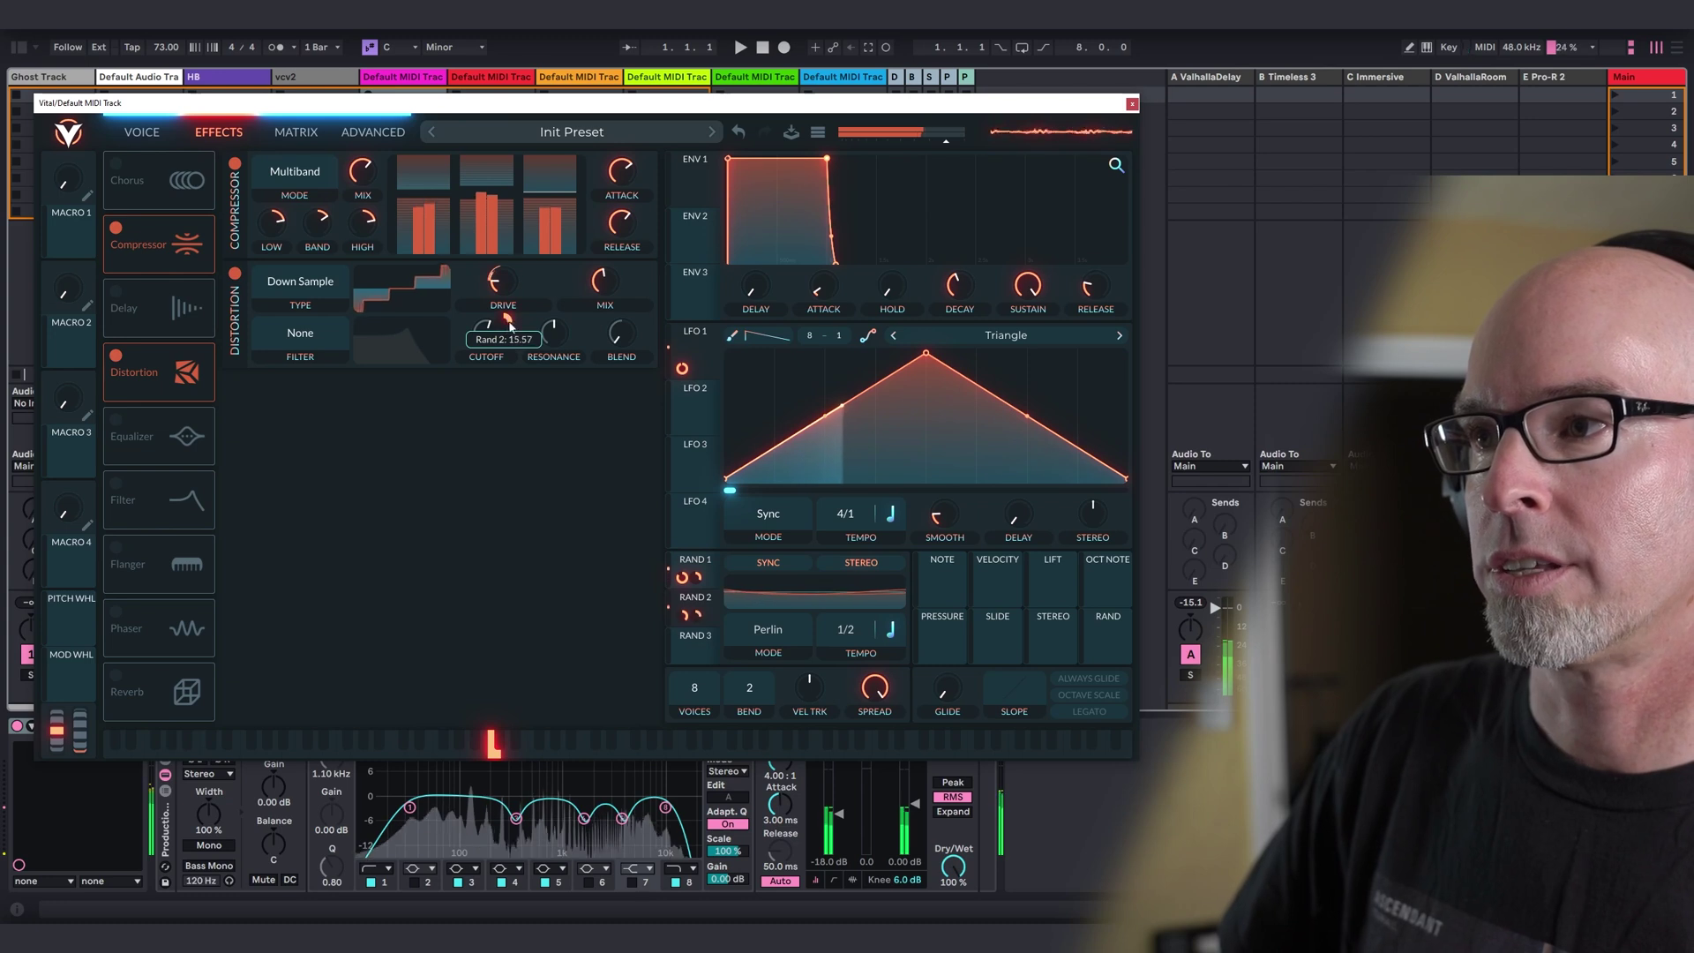
mouse_move(614, 281)
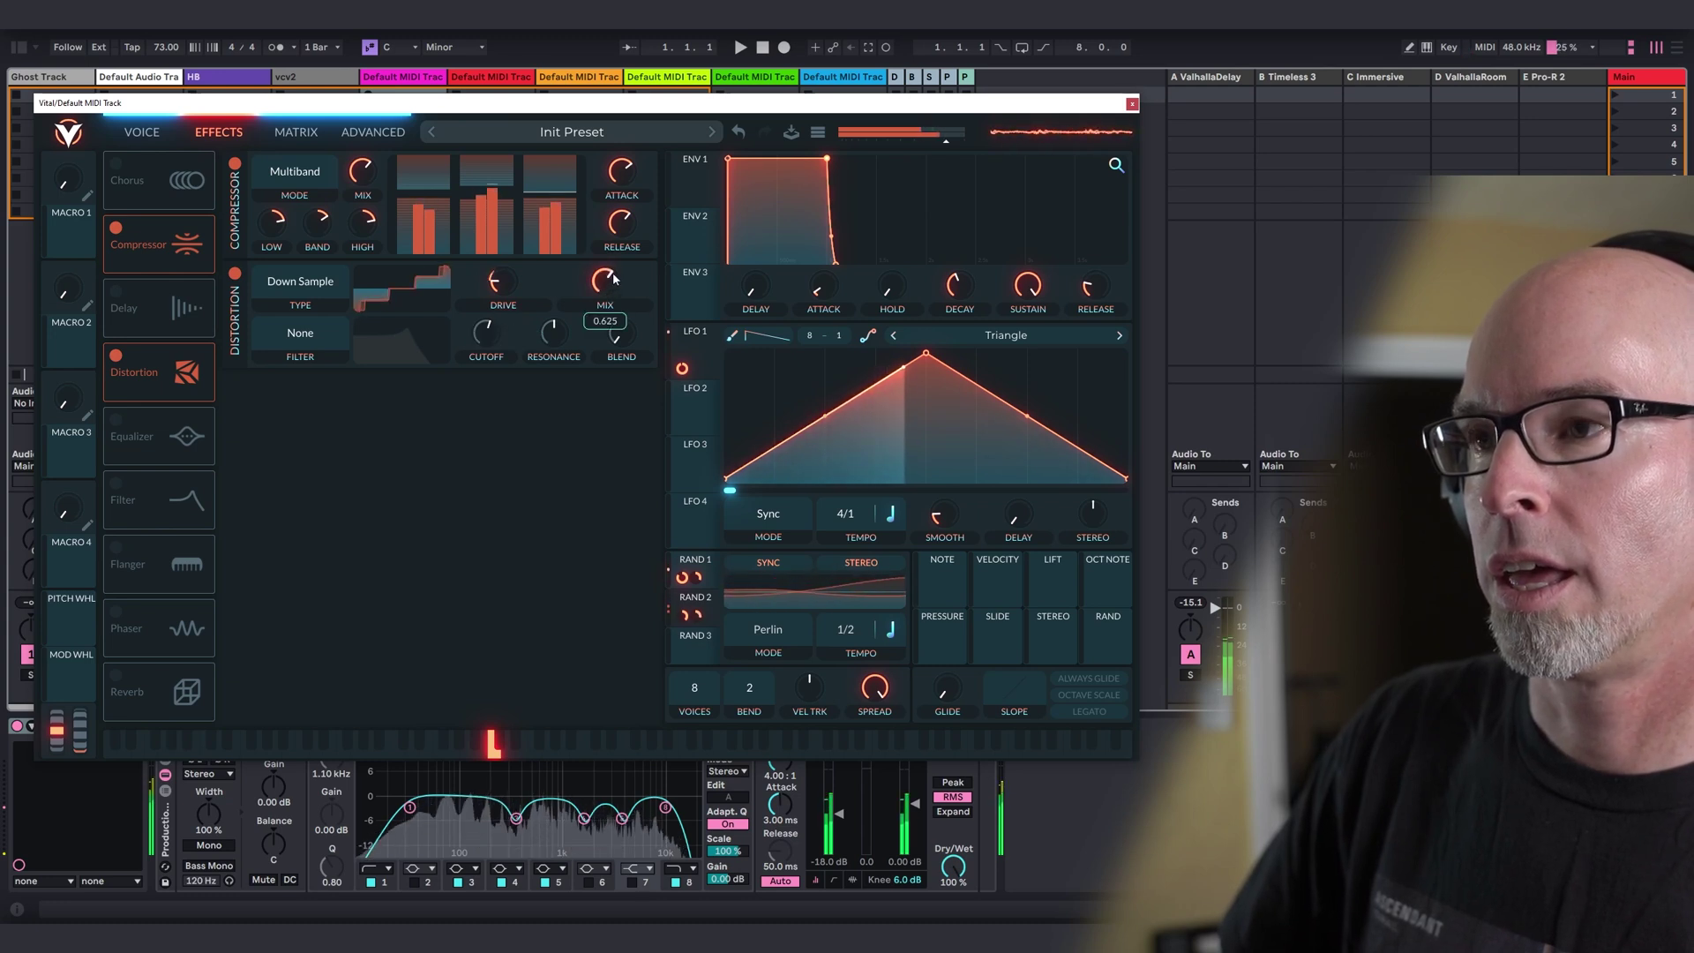
Load the Factory wavetable Quad Saw into oscillator 3 and move its wavetable position to frame 256.
click(141, 133)
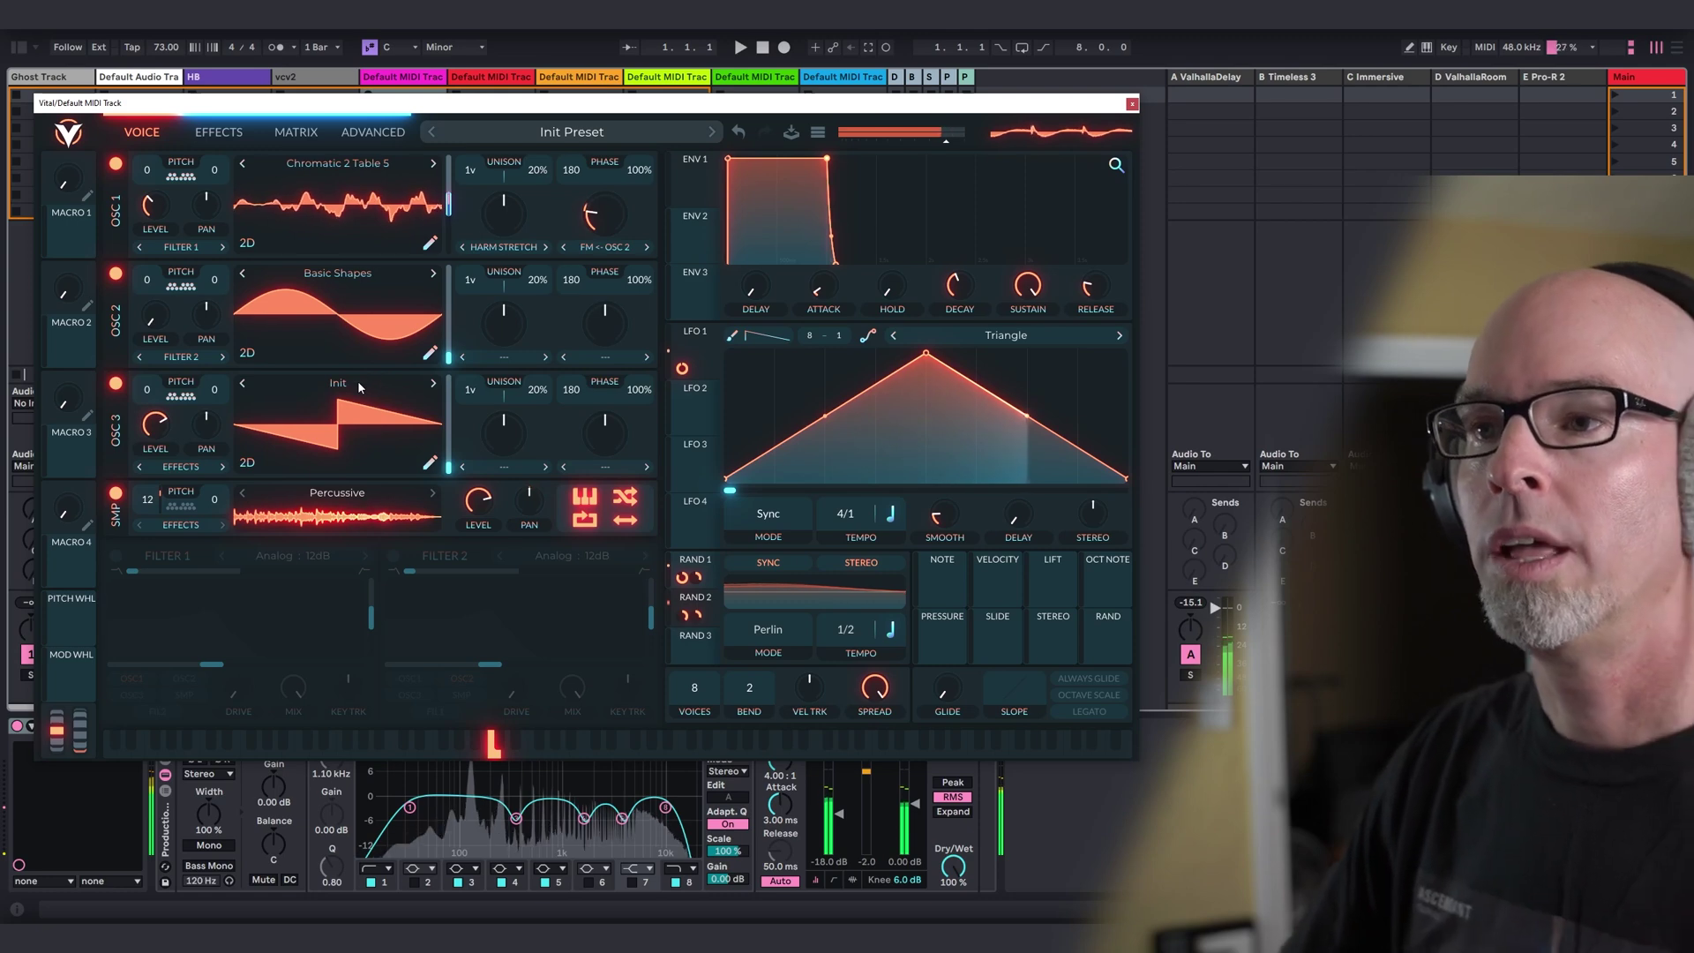
click(373, 380)
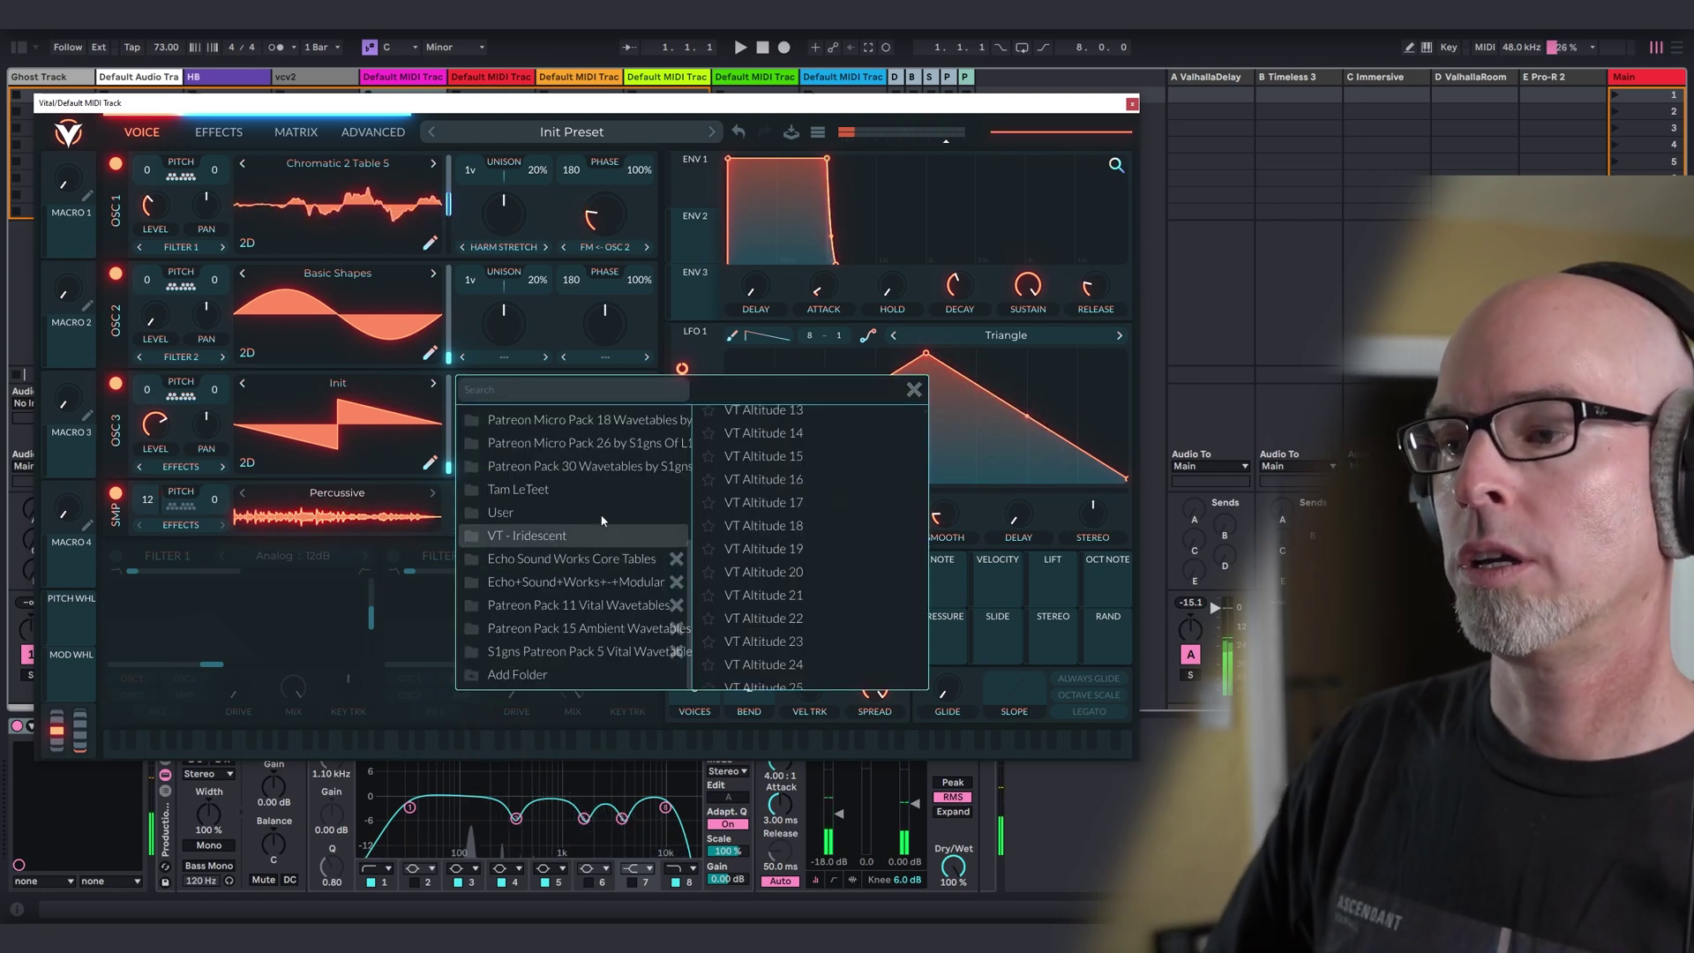
click(569, 524)
scroll(585, 498, up, 3)
scroll(586, 495, up, 2)
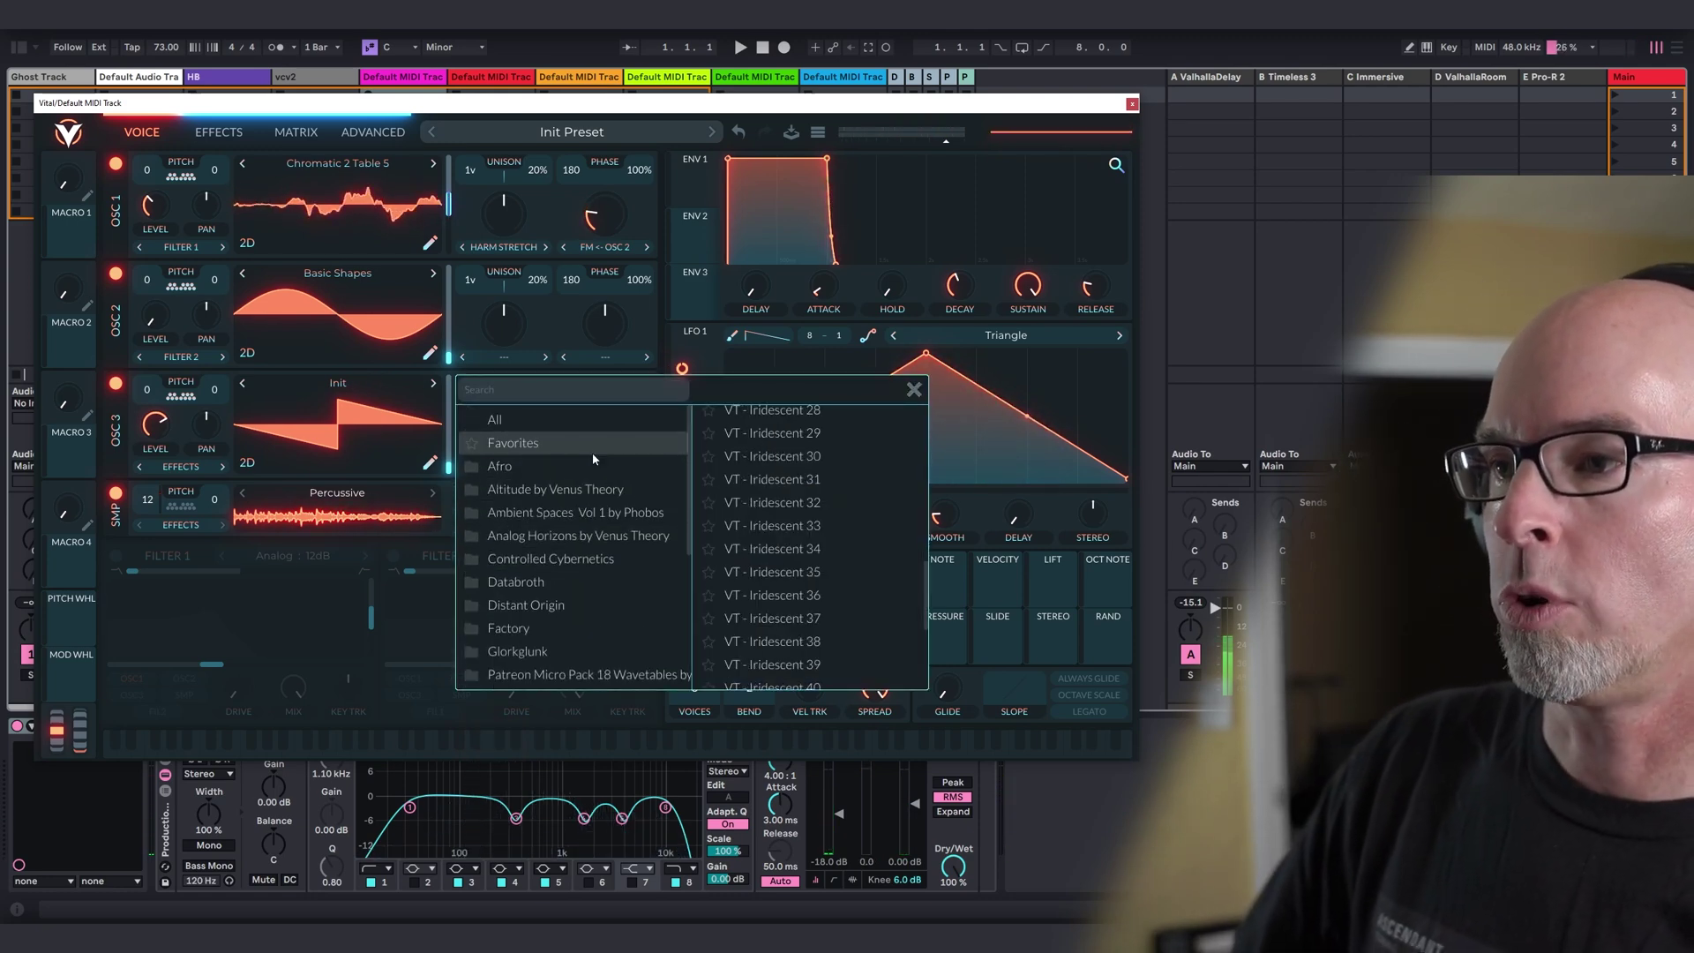
click(547, 627)
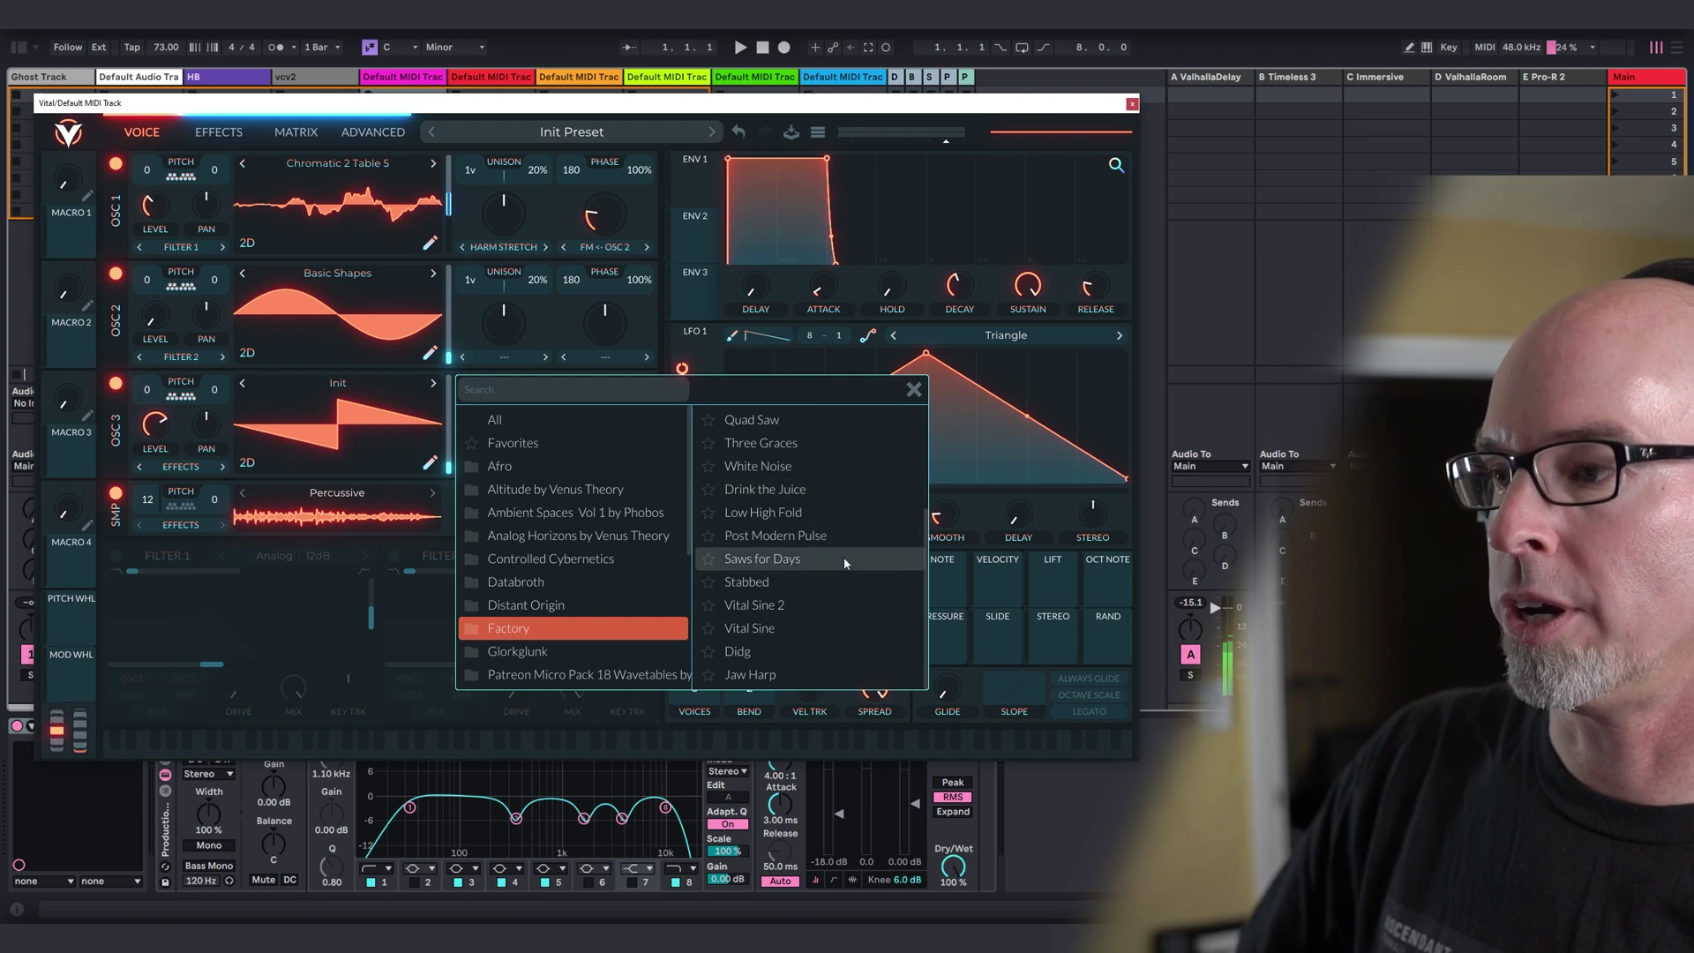
scroll(803, 529, up, 3)
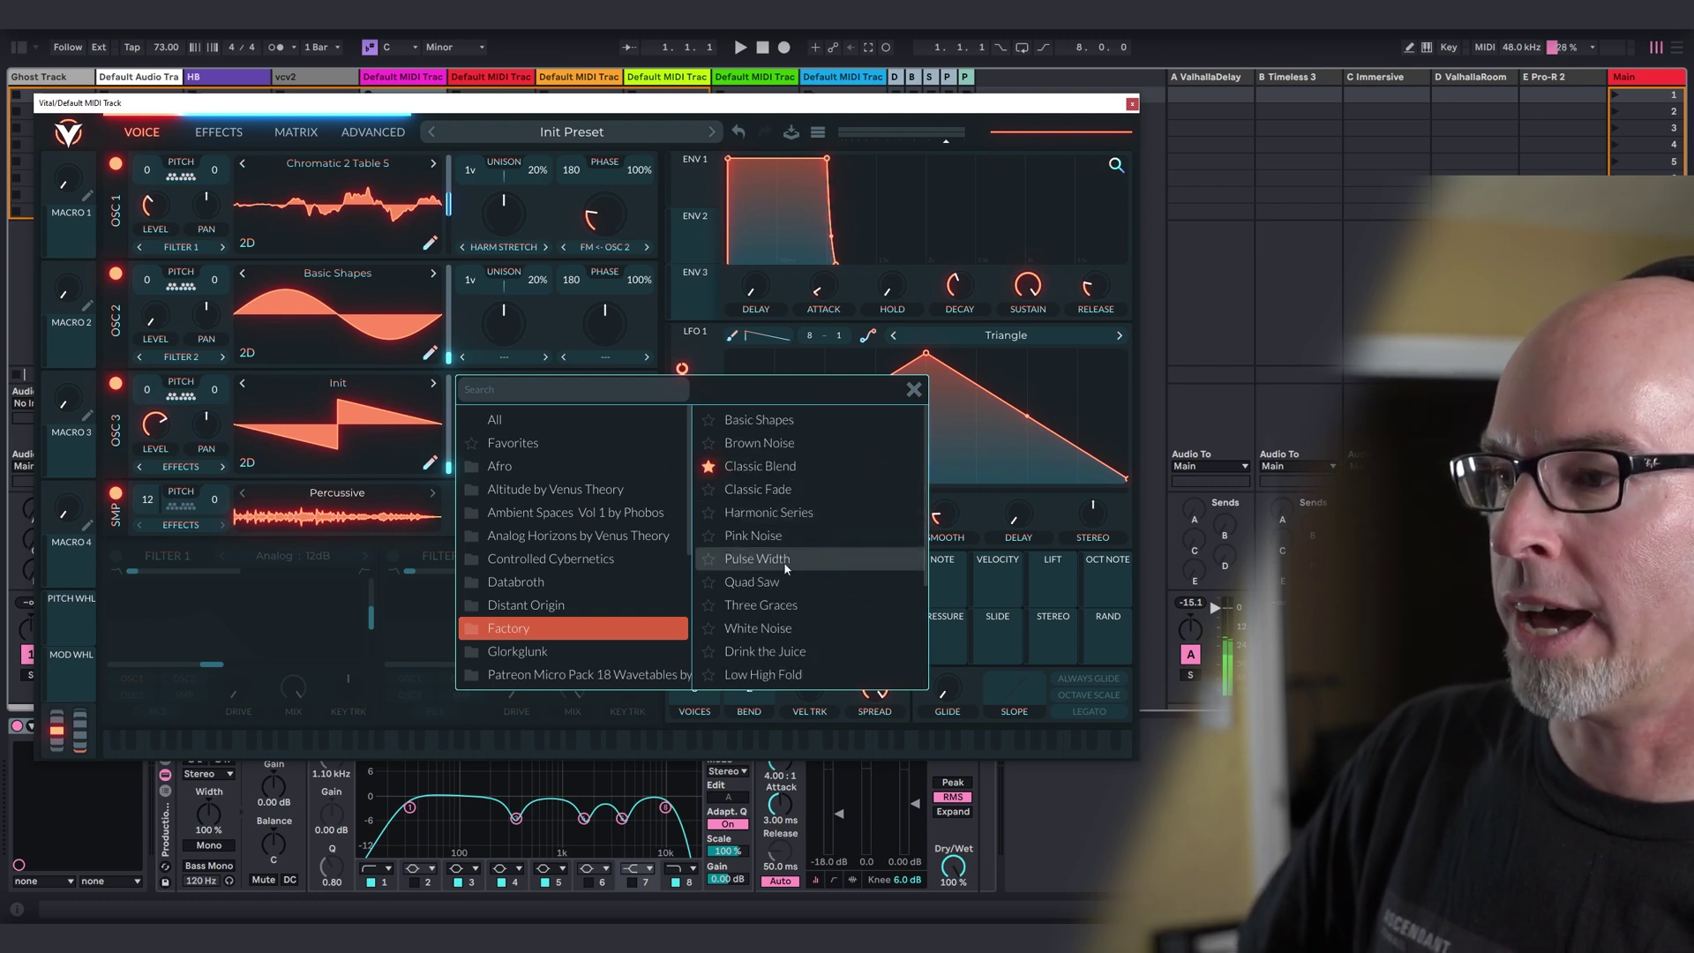
click(784, 583)
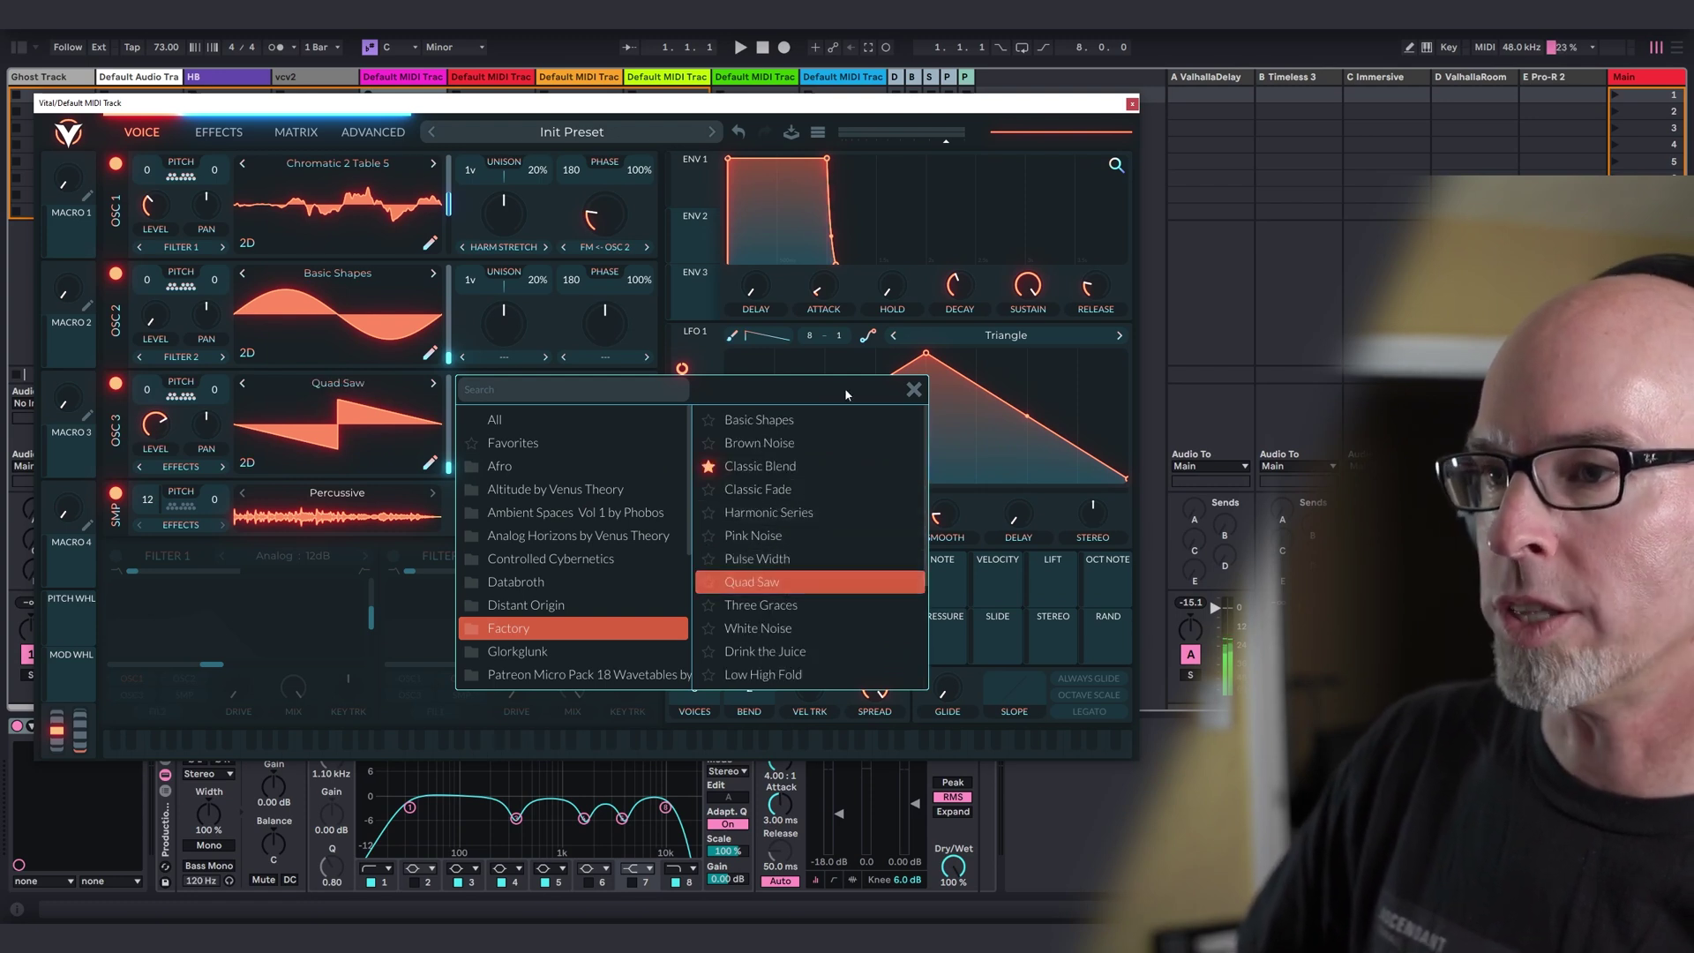
click(914, 389)
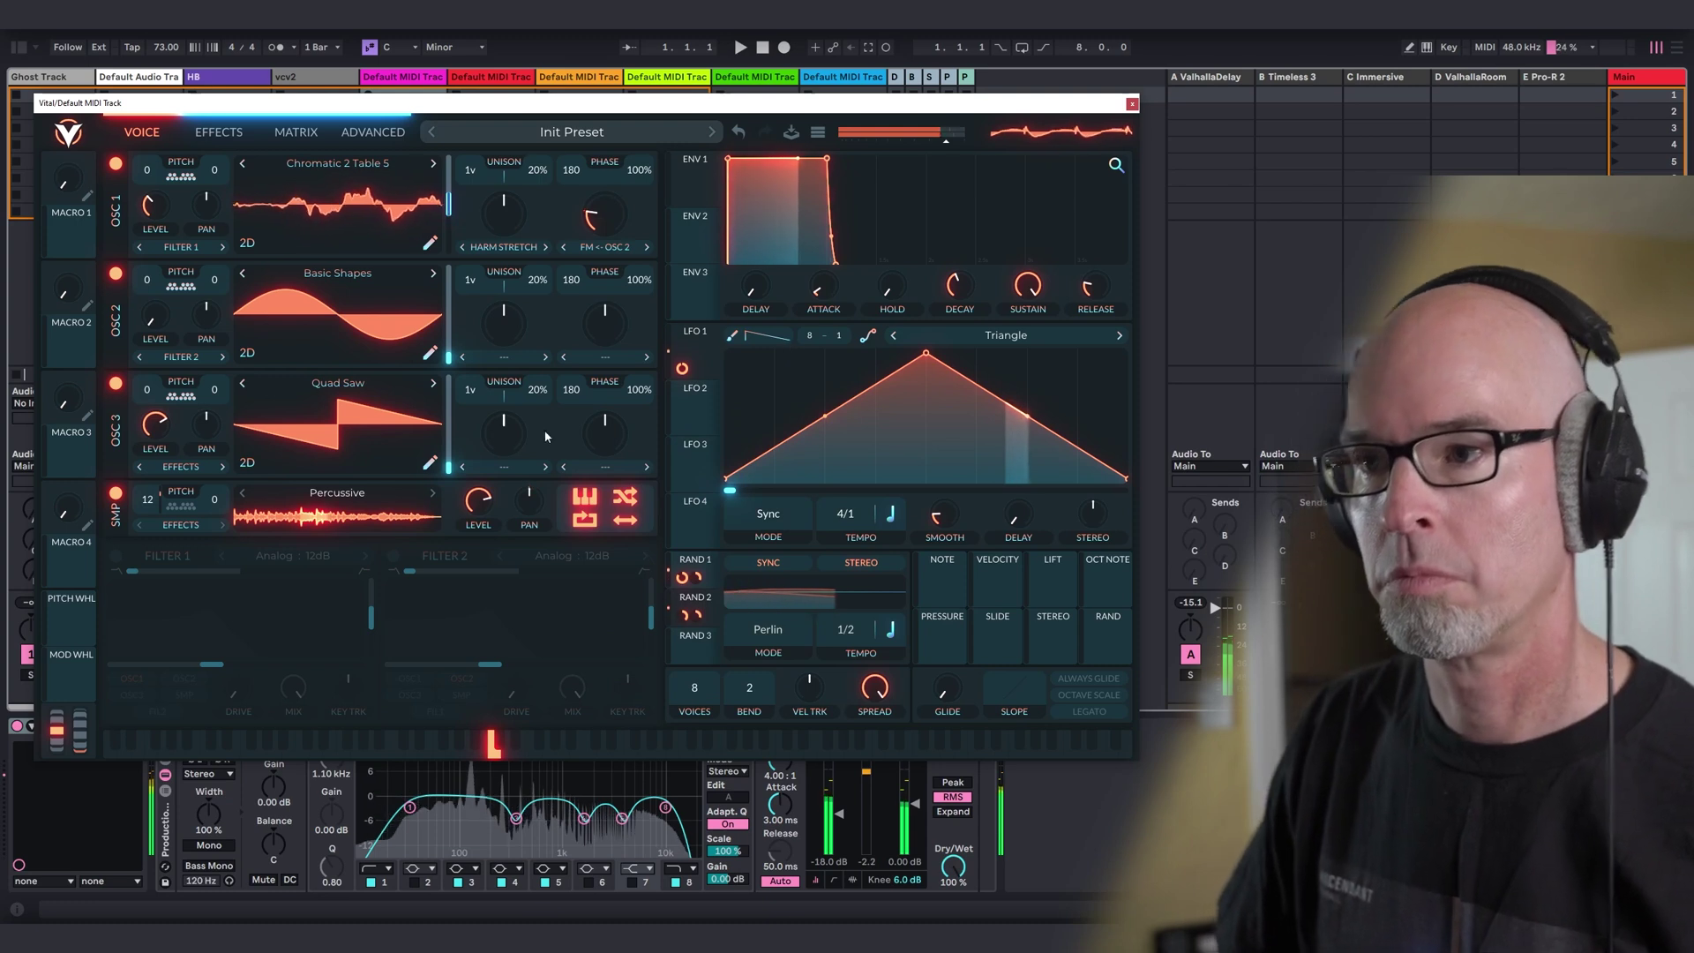
drag(458, 402, 459, 381)
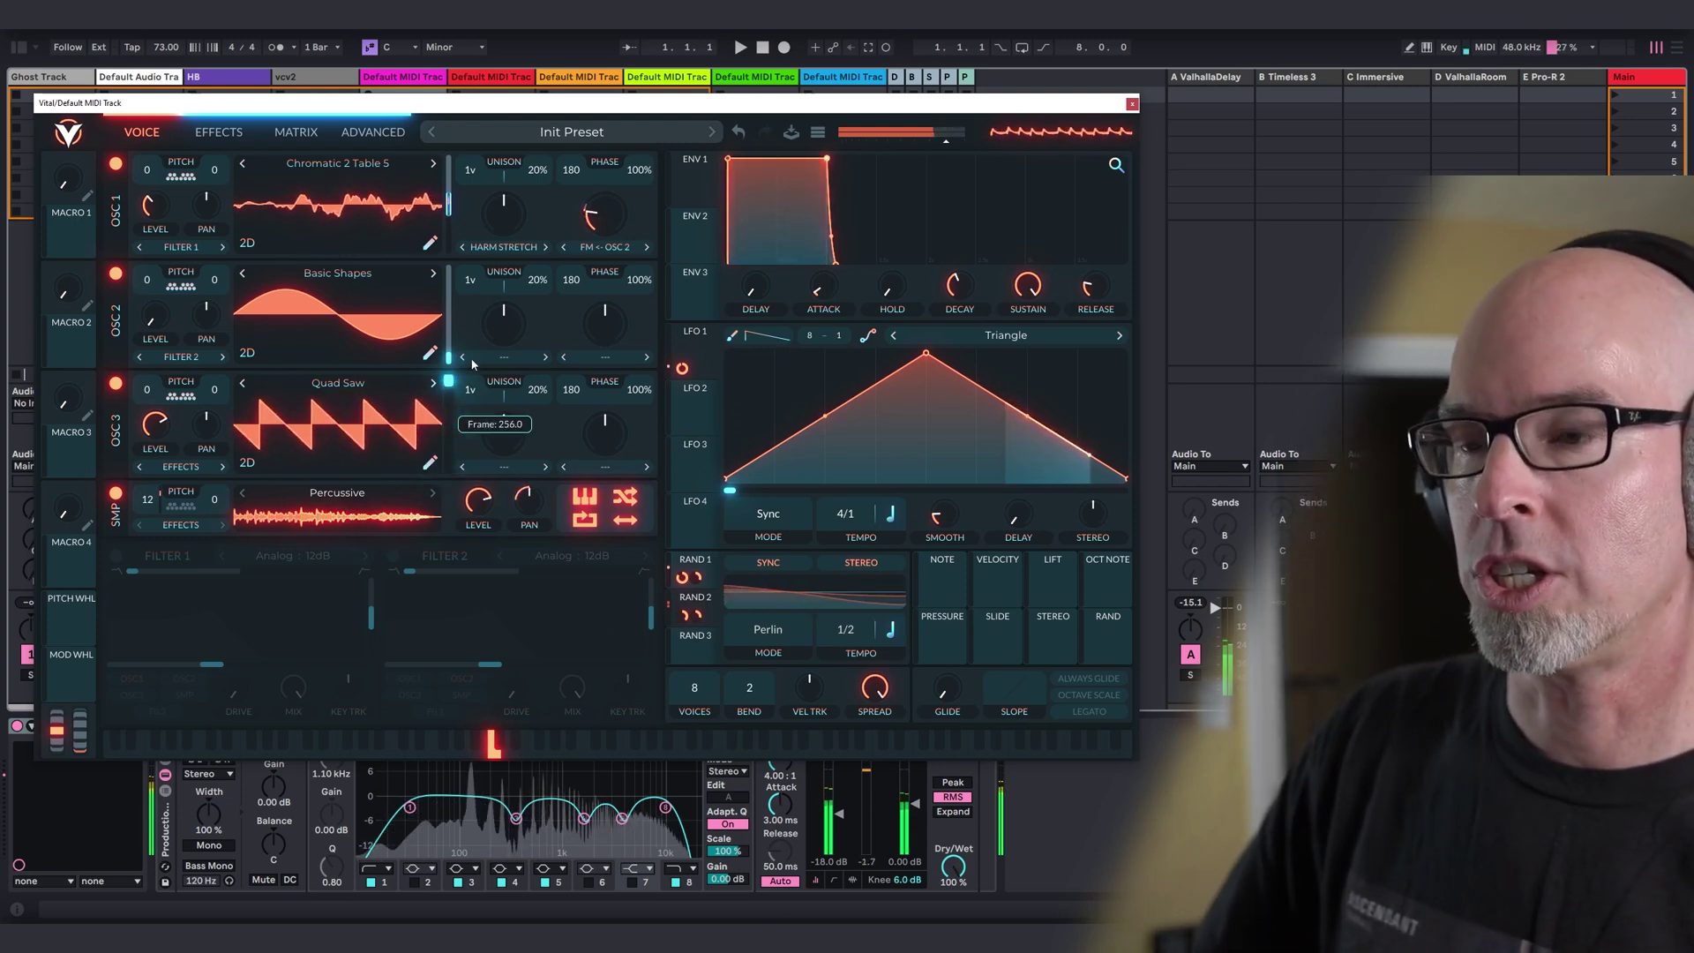
Set oscillator 3's spectral morph to Harmonic Stretch with an amount of about 80%.
click(503, 466)
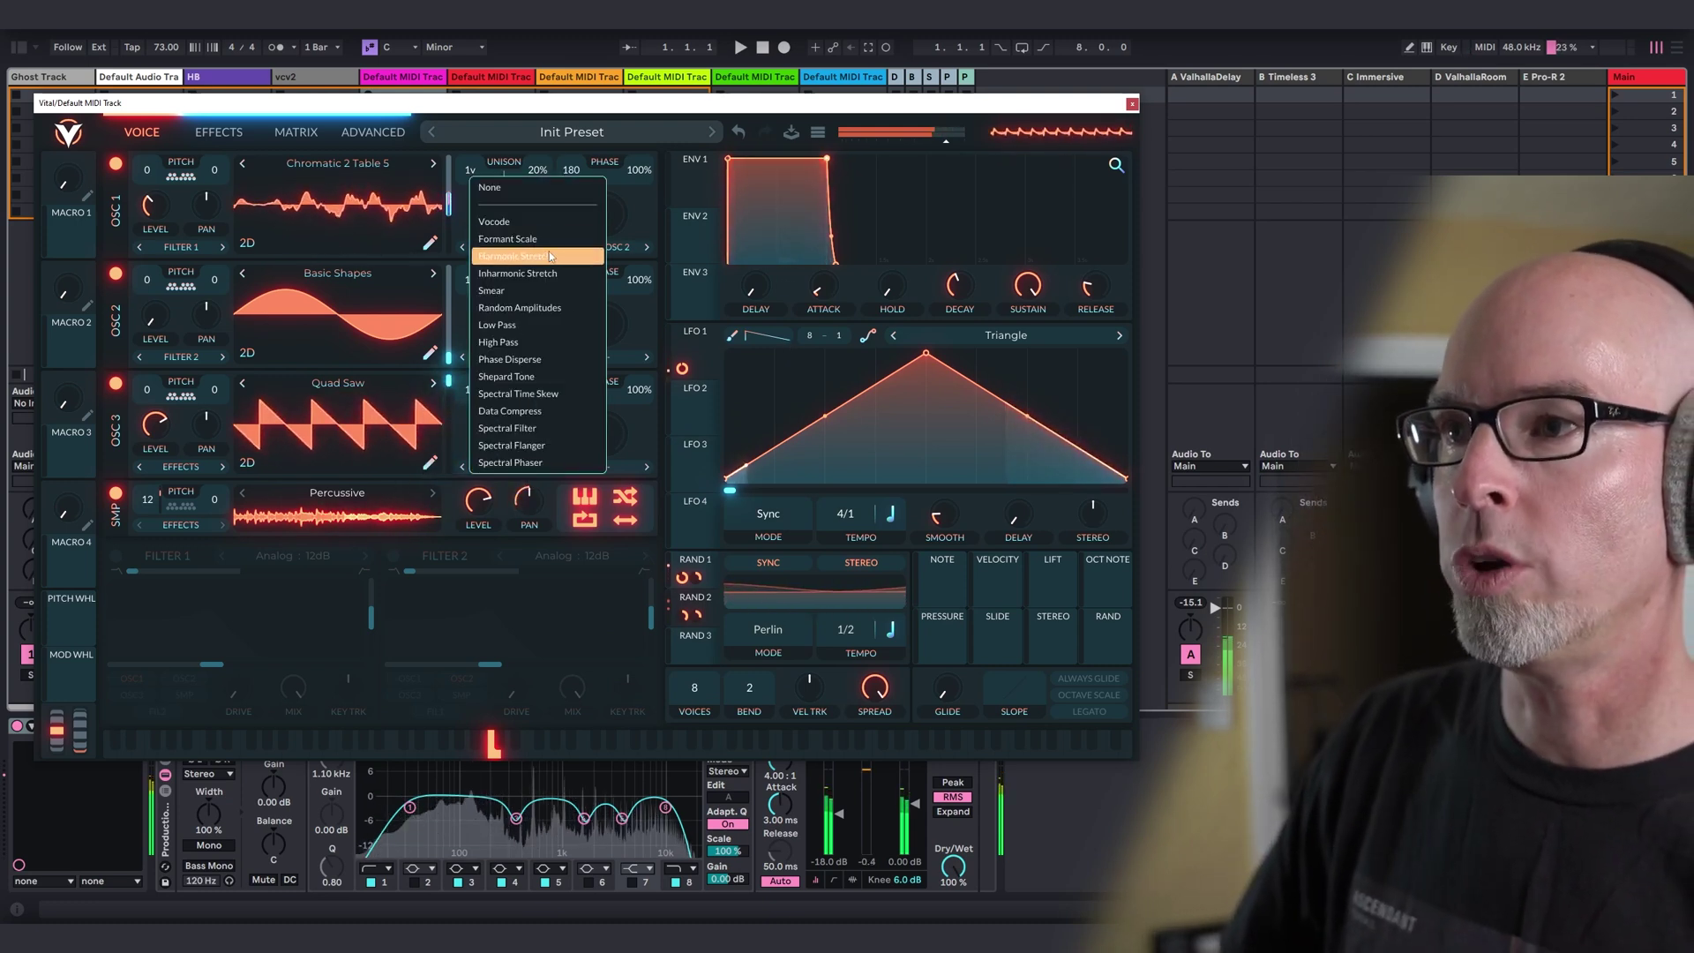
click(514, 256)
drag(511, 425, 523, 397)
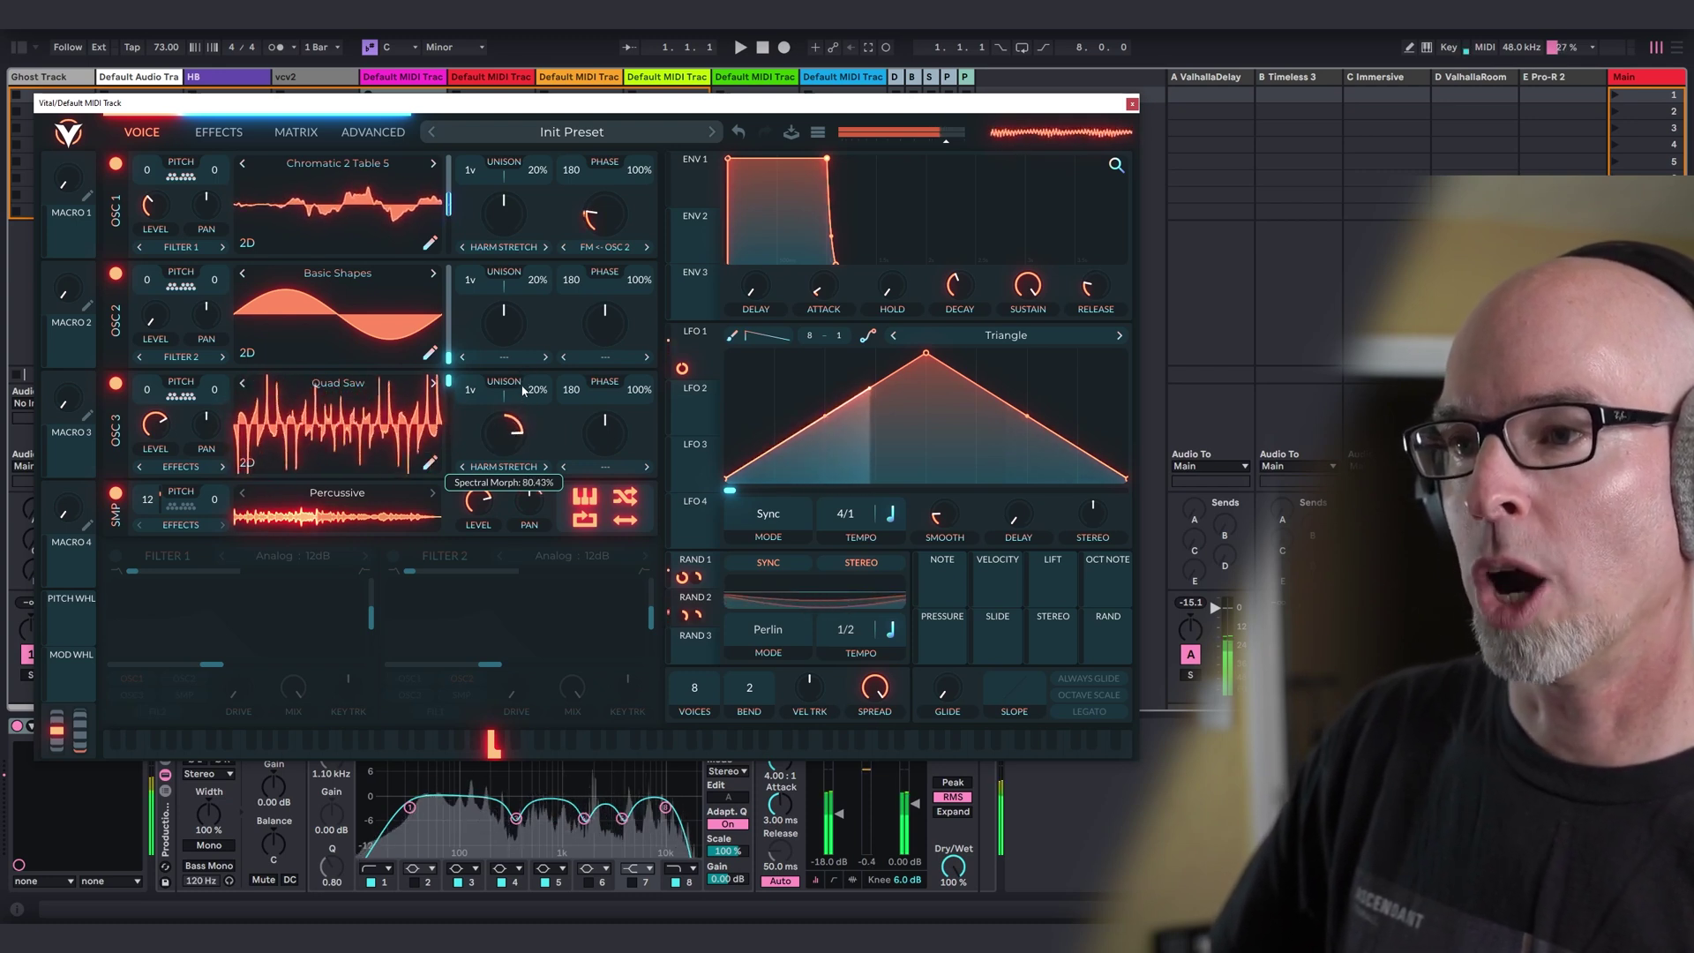
Set oscillator 3's wave distortion type to Sync and raise its amount.
click(593, 468)
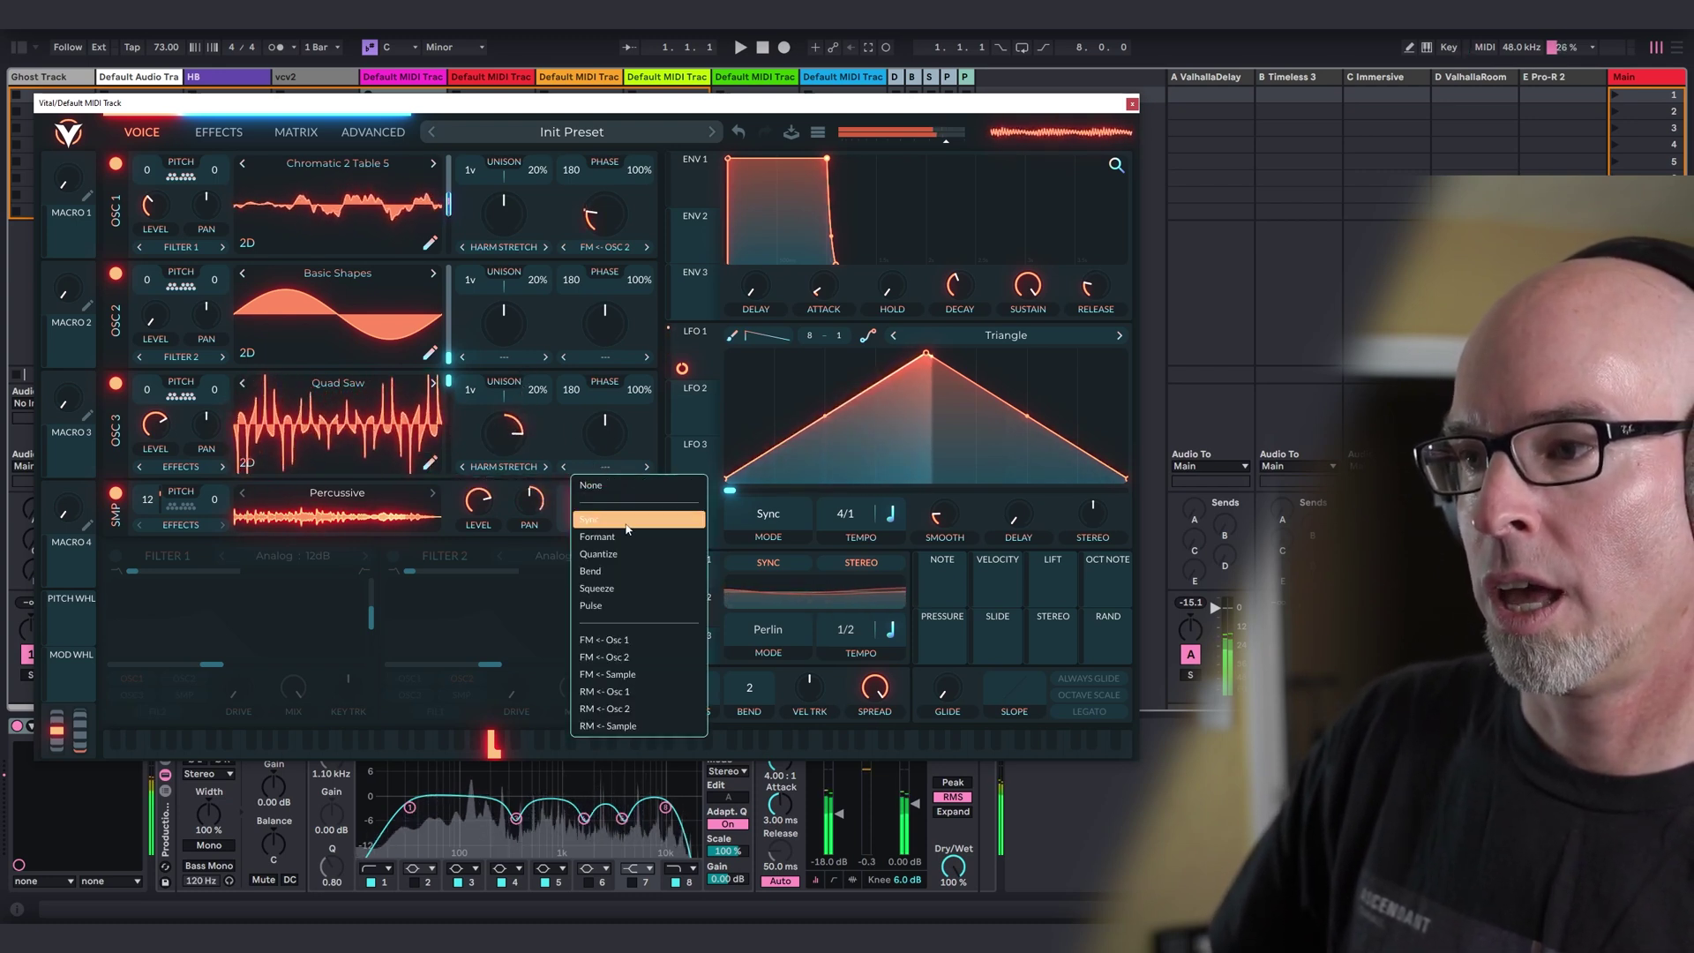
click(628, 520)
mouse_move(612, 442)
mouse_down()
mouse_move(633, 399)
mouse_move(639, 480)
mouse_move(637, 442)
mouse_up()
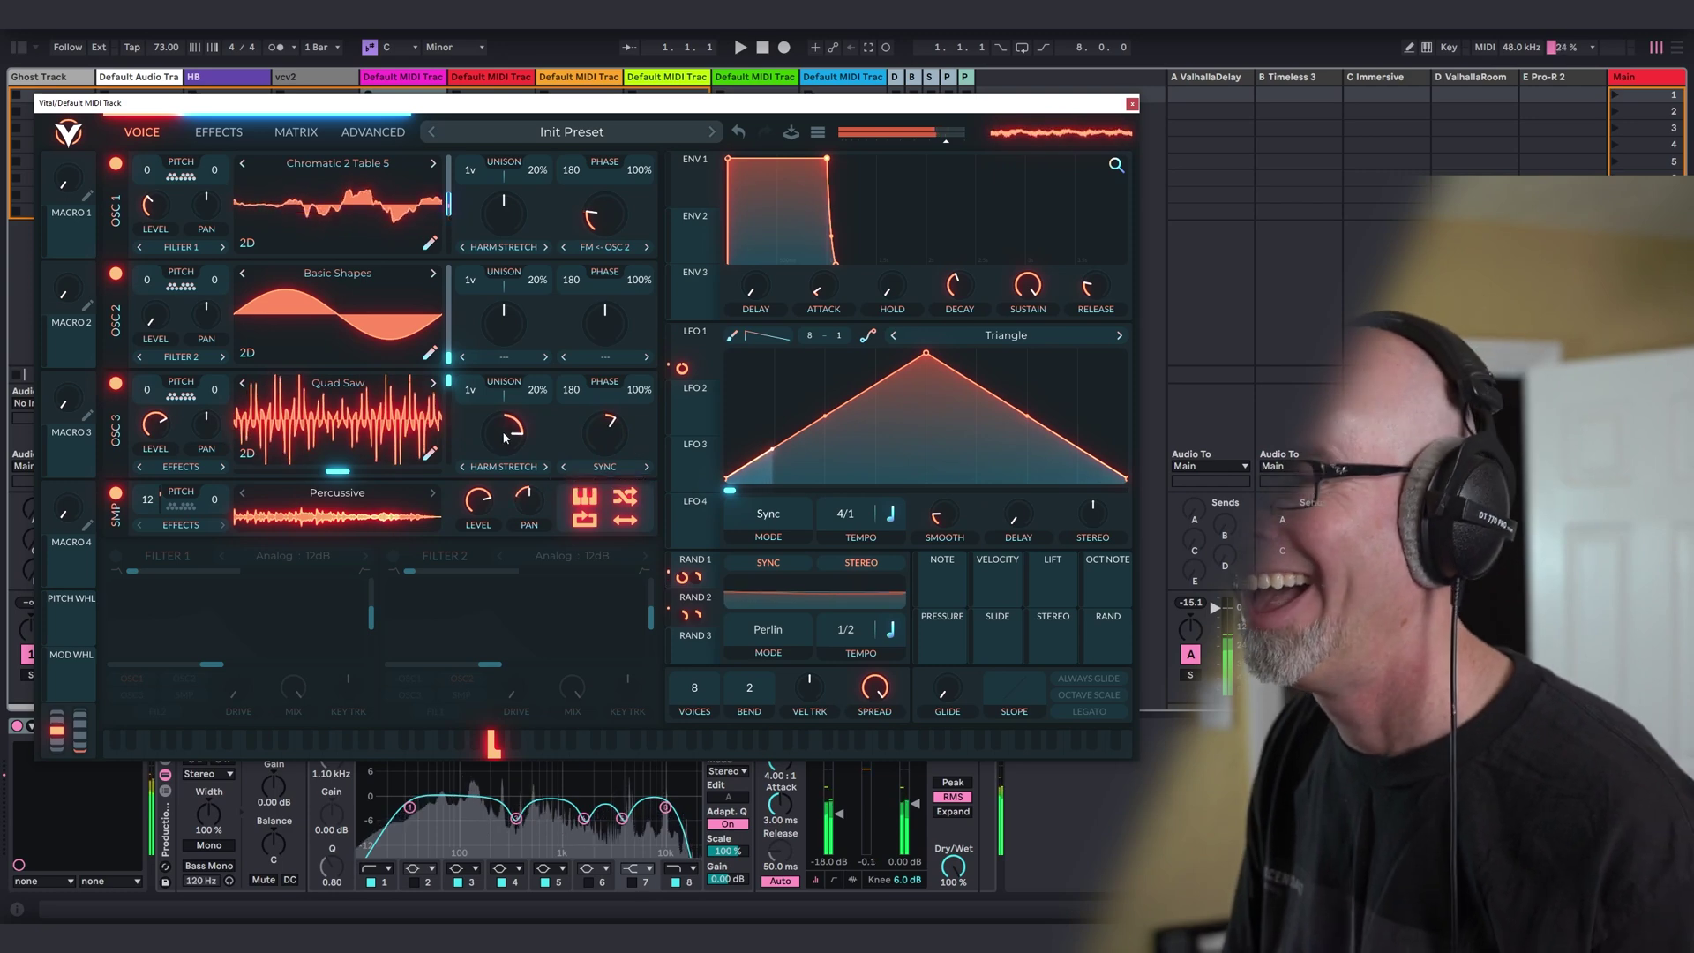
Lower oscillator 3's level and reduce its harmonic stretch amount.
mouse_move(505, 438)
mouse_down()
mouse_move(522, 461)
mouse_move(511, 443)
mouse_up()
mouse_move(161, 433)
mouse_down()
mouse_move(164, 467)
mouse_move(150, 423)
mouse_move(155, 460)
mouse_up()
drag(508, 428, 506, 463)
Modulate oscillator 3's harmonic stretch with Rand 1 and its sync amount with Rand 2.
drag(695, 561, 498, 438)
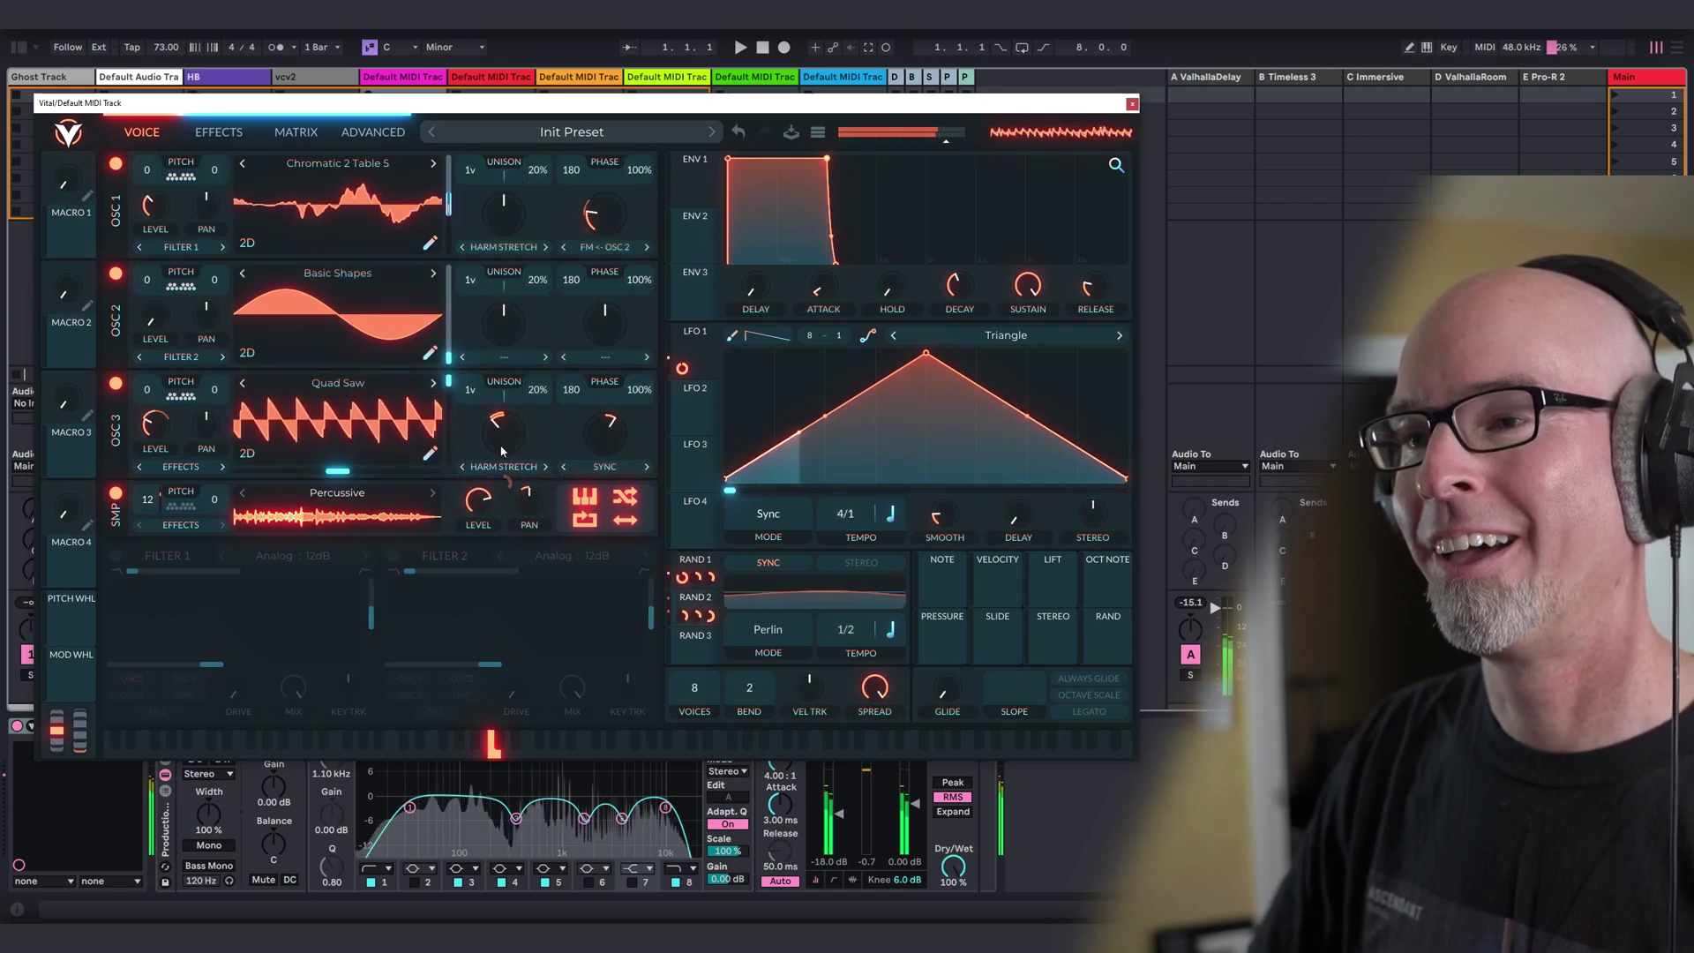
drag(502, 428, 504, 425)
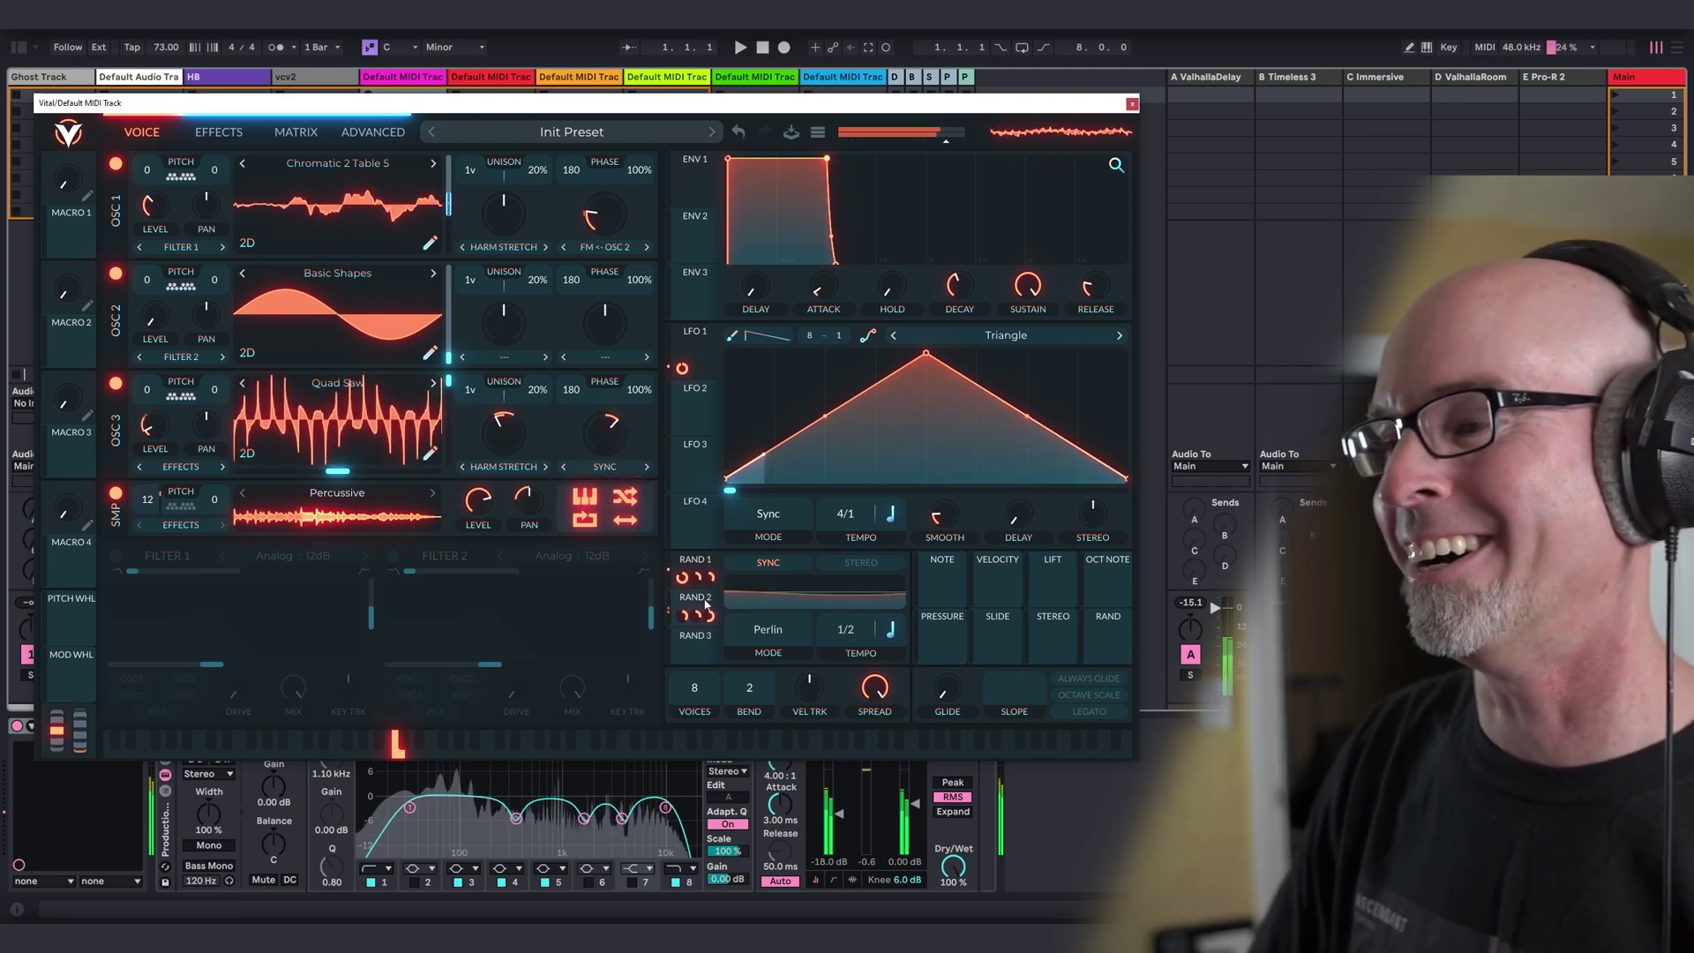
drag(695, 613, 609, 432)
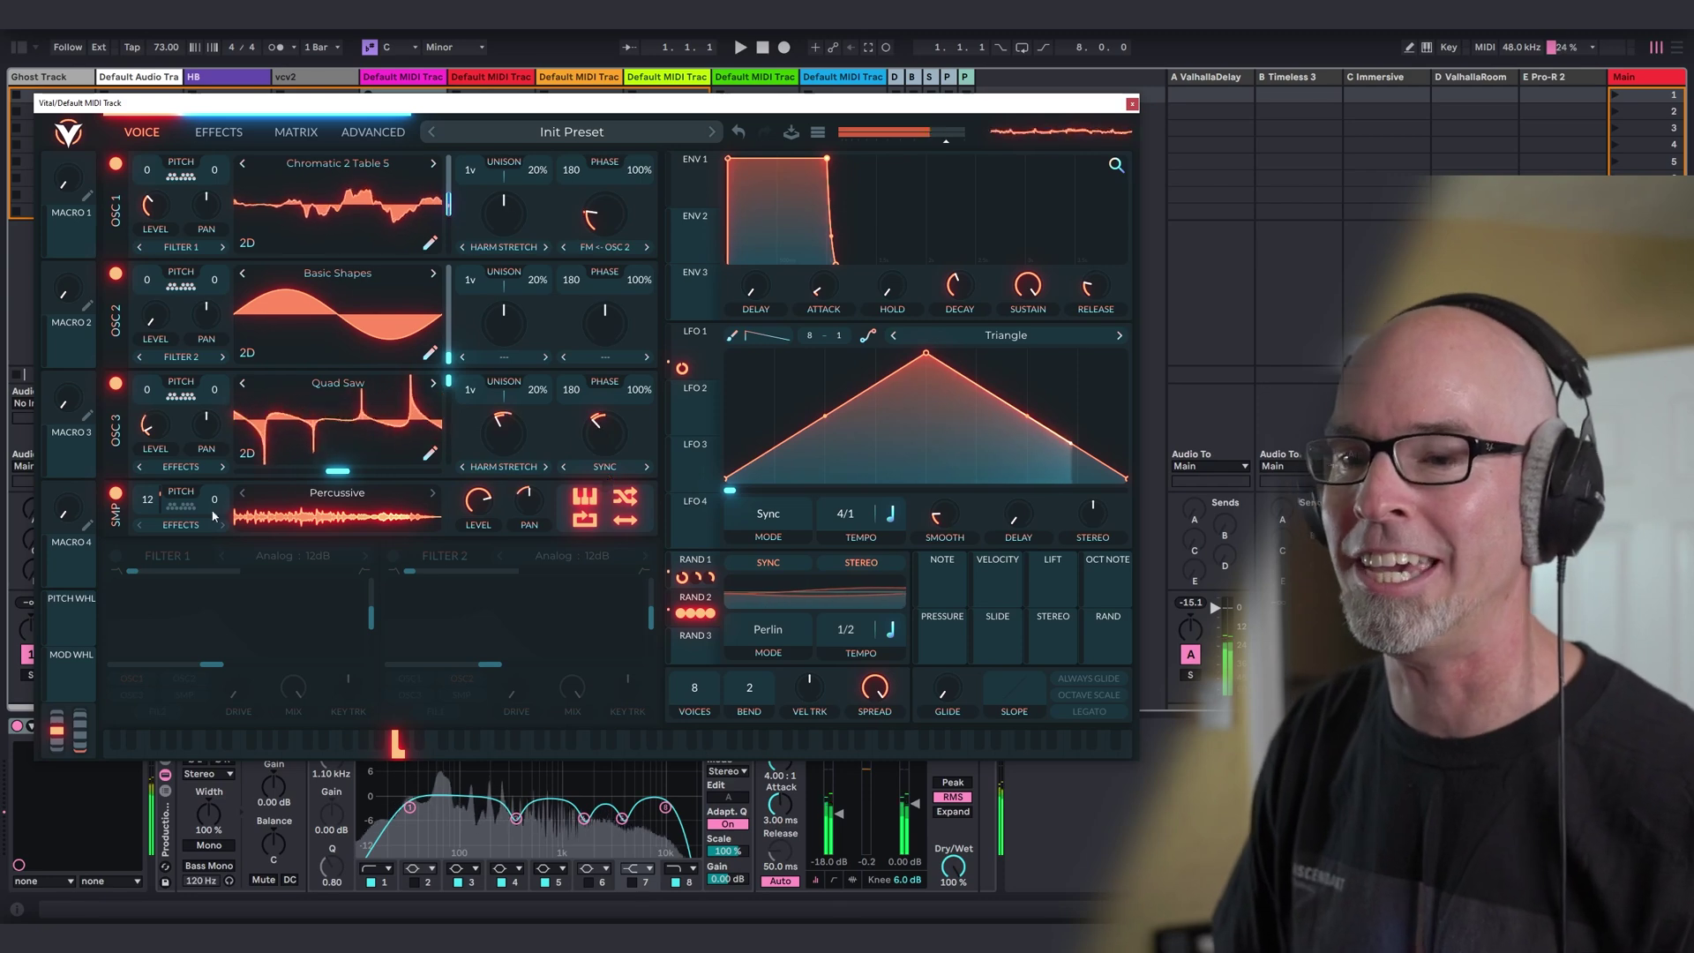
Turn on Filter 2 for the sampler and oscillator 3 instead of oscillator 2, and modulate its cutoff with Rand 2.
click(392, 555)
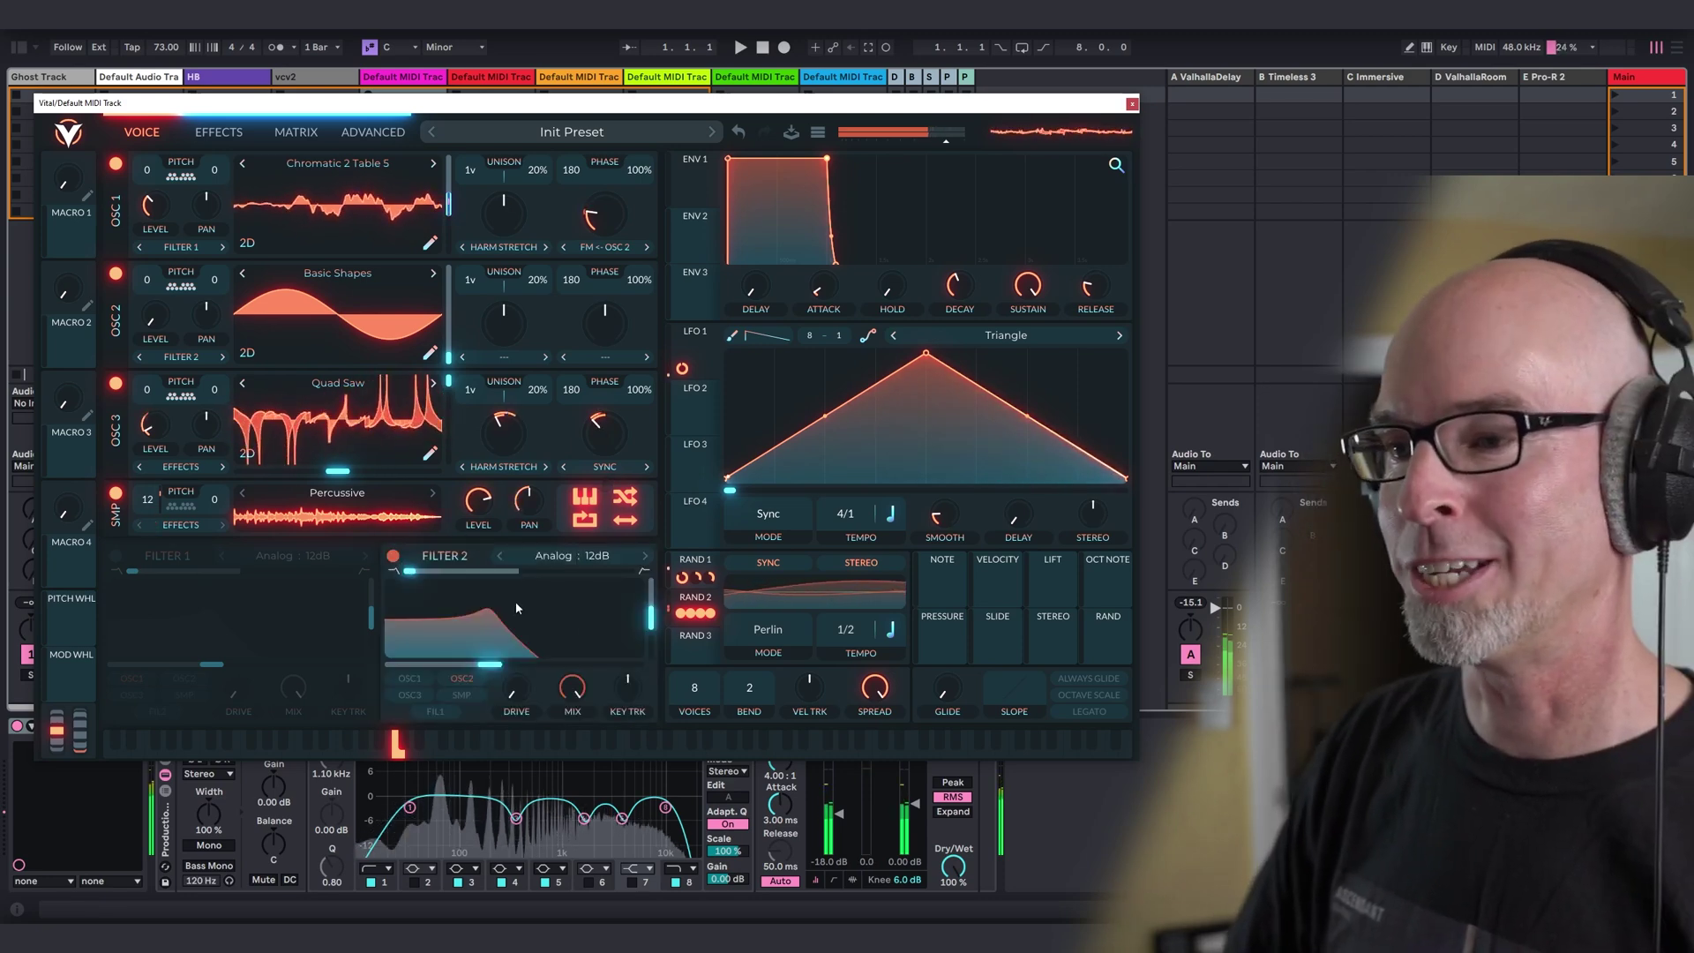
click(461, 694)
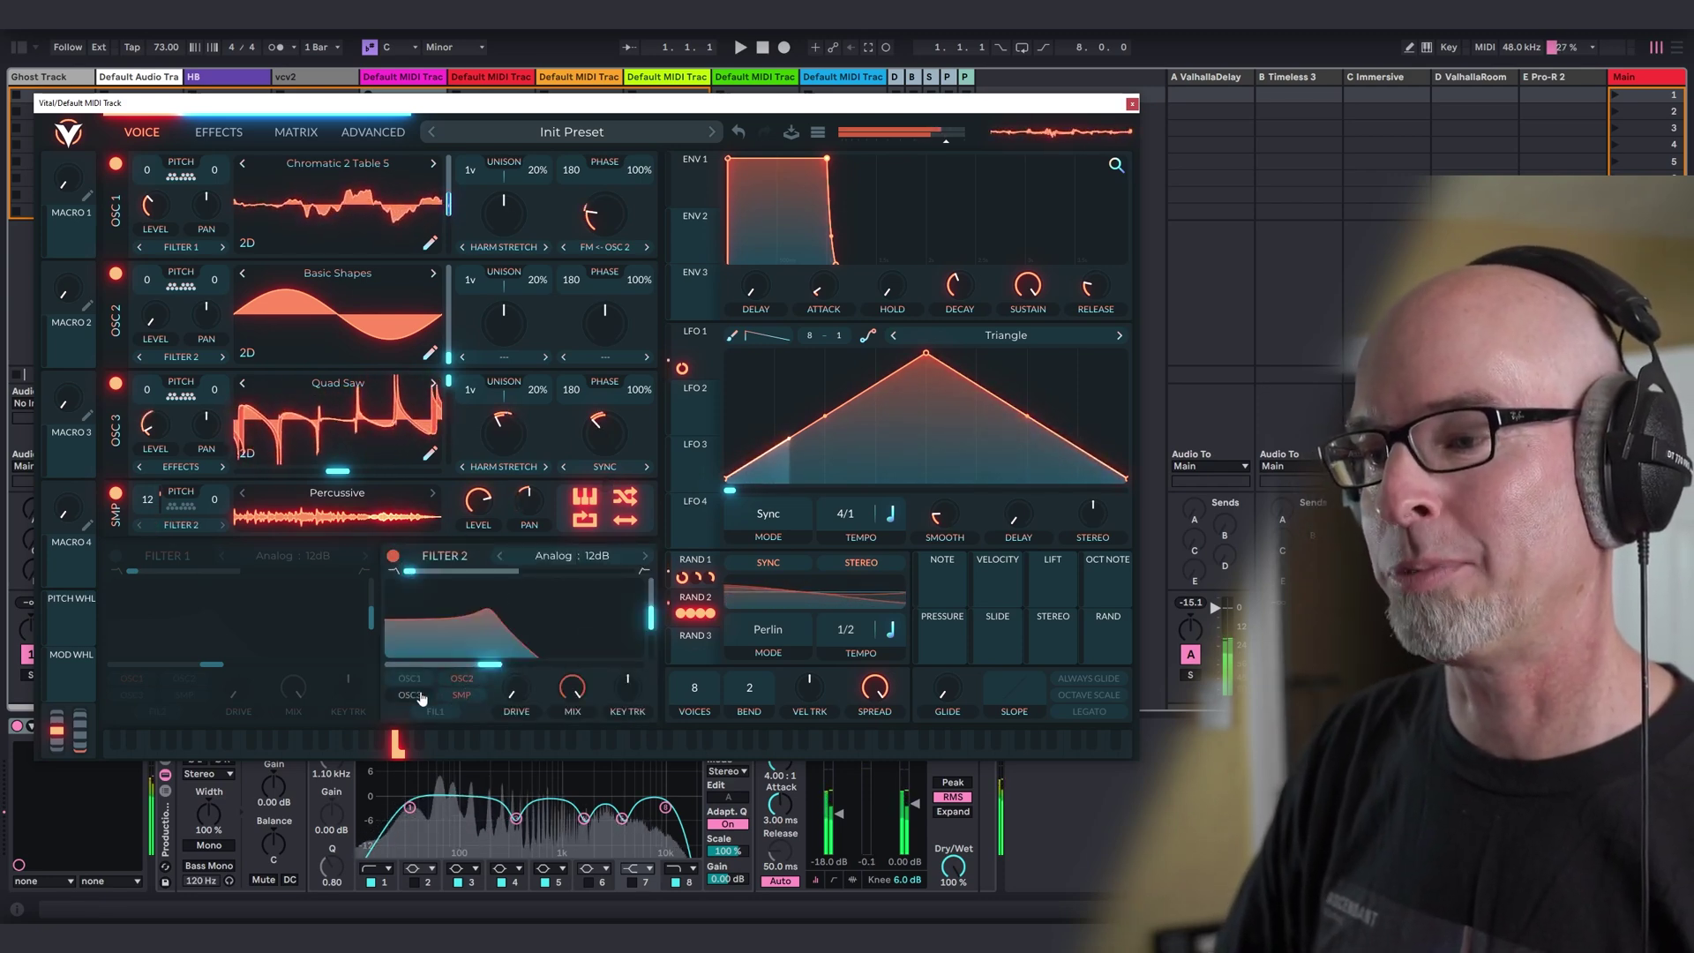
click(409, 694)
click(461, 679)
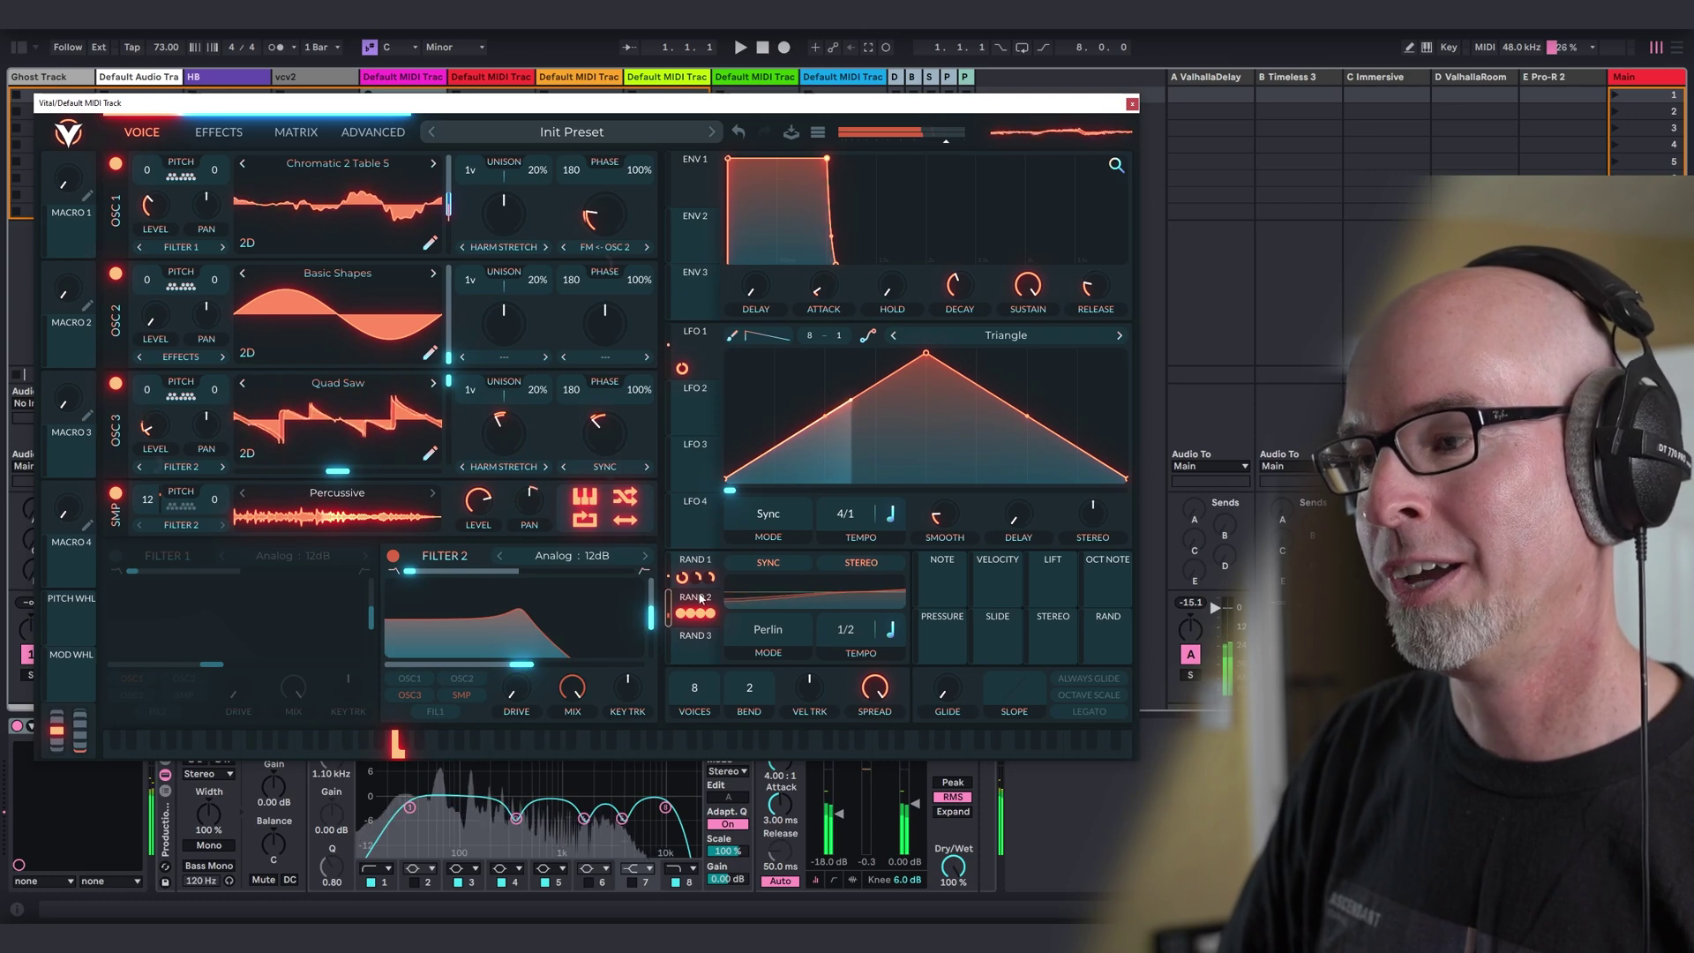
drag(700, 598, 515, 653)
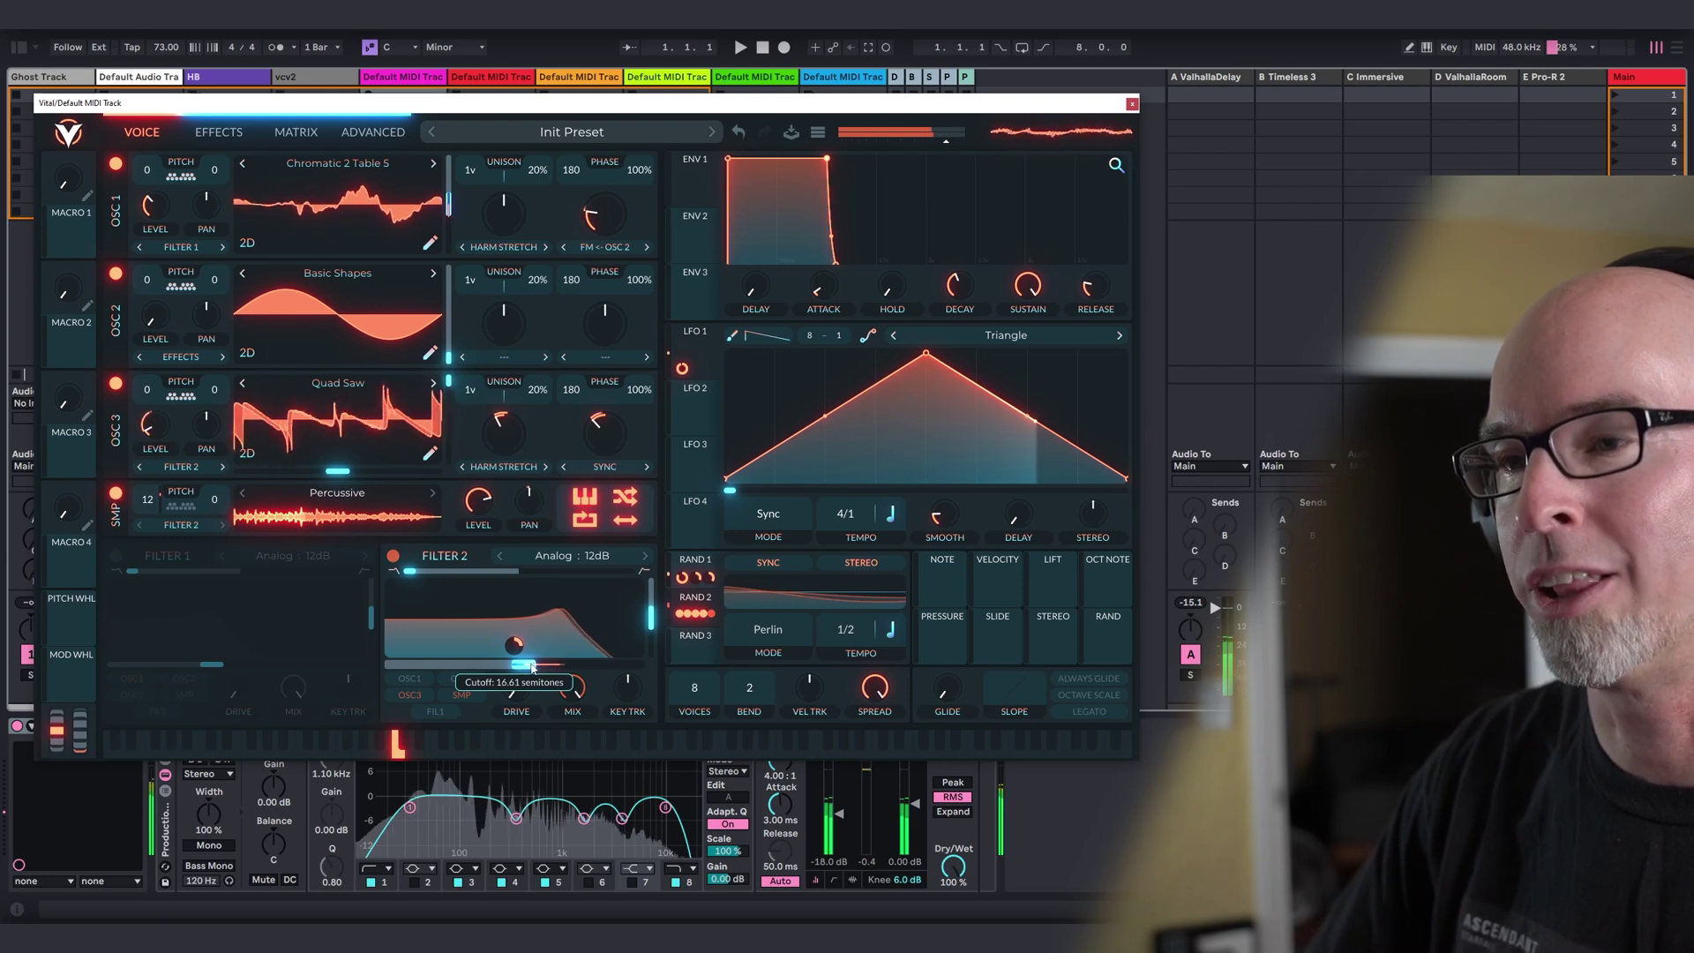
Turn on Vital's Reverb effect, raise its mix and close the plug-in window.
click(219, 132)
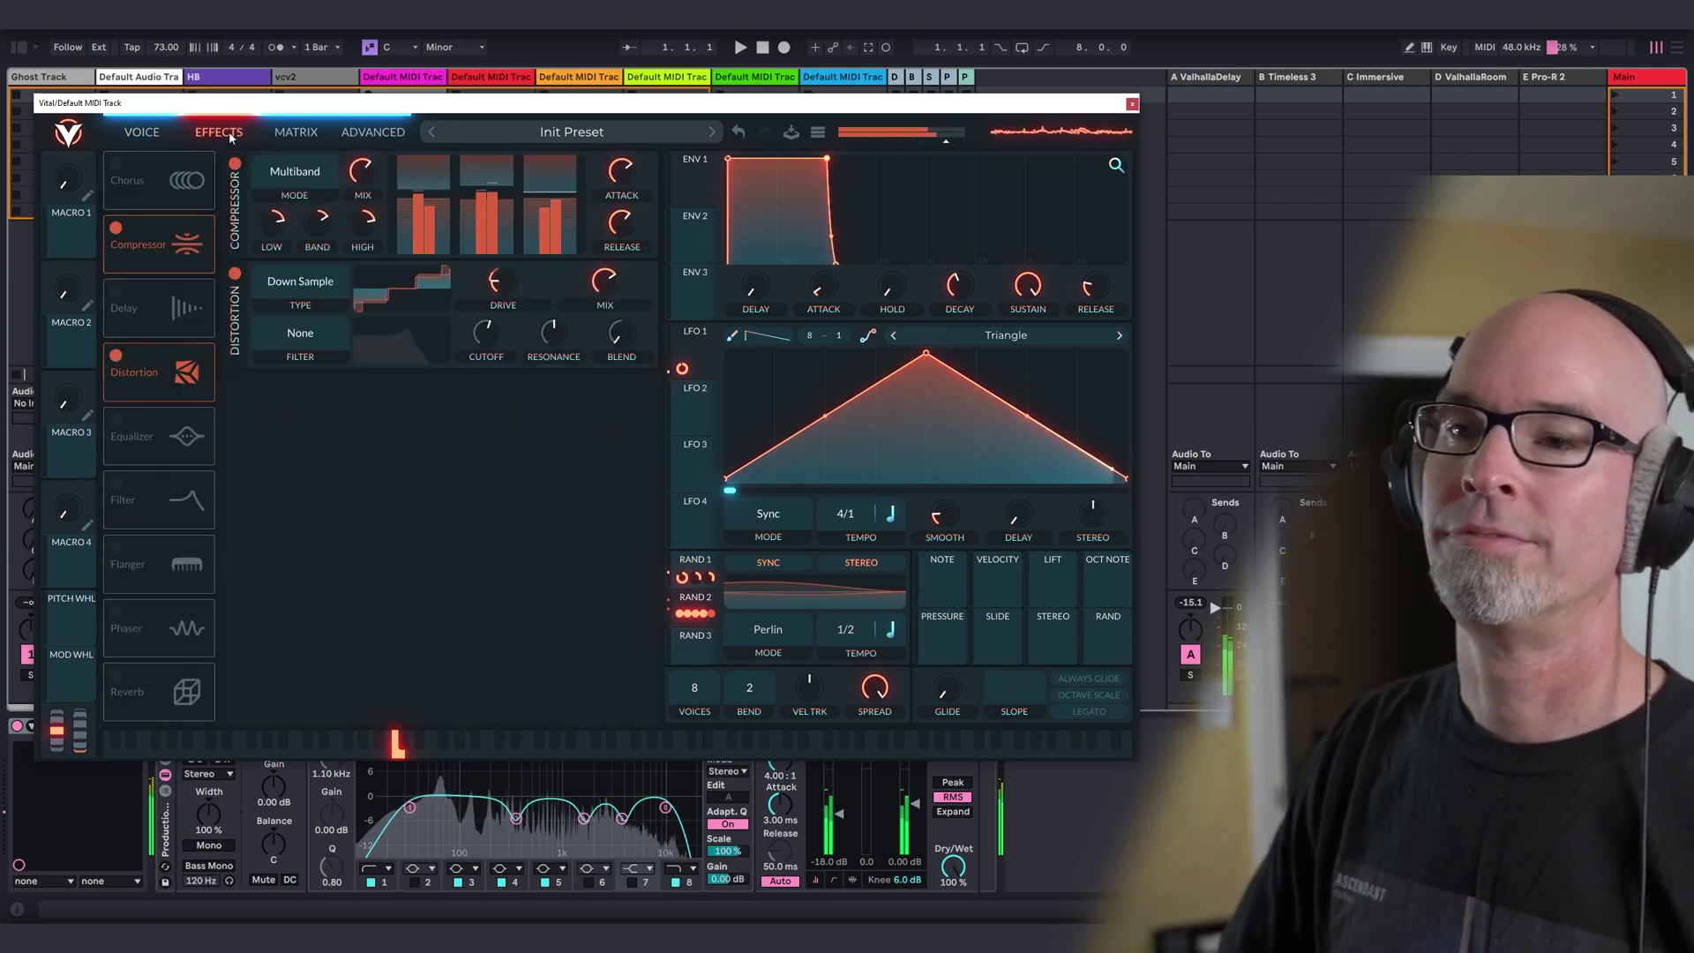
click(116, 677)
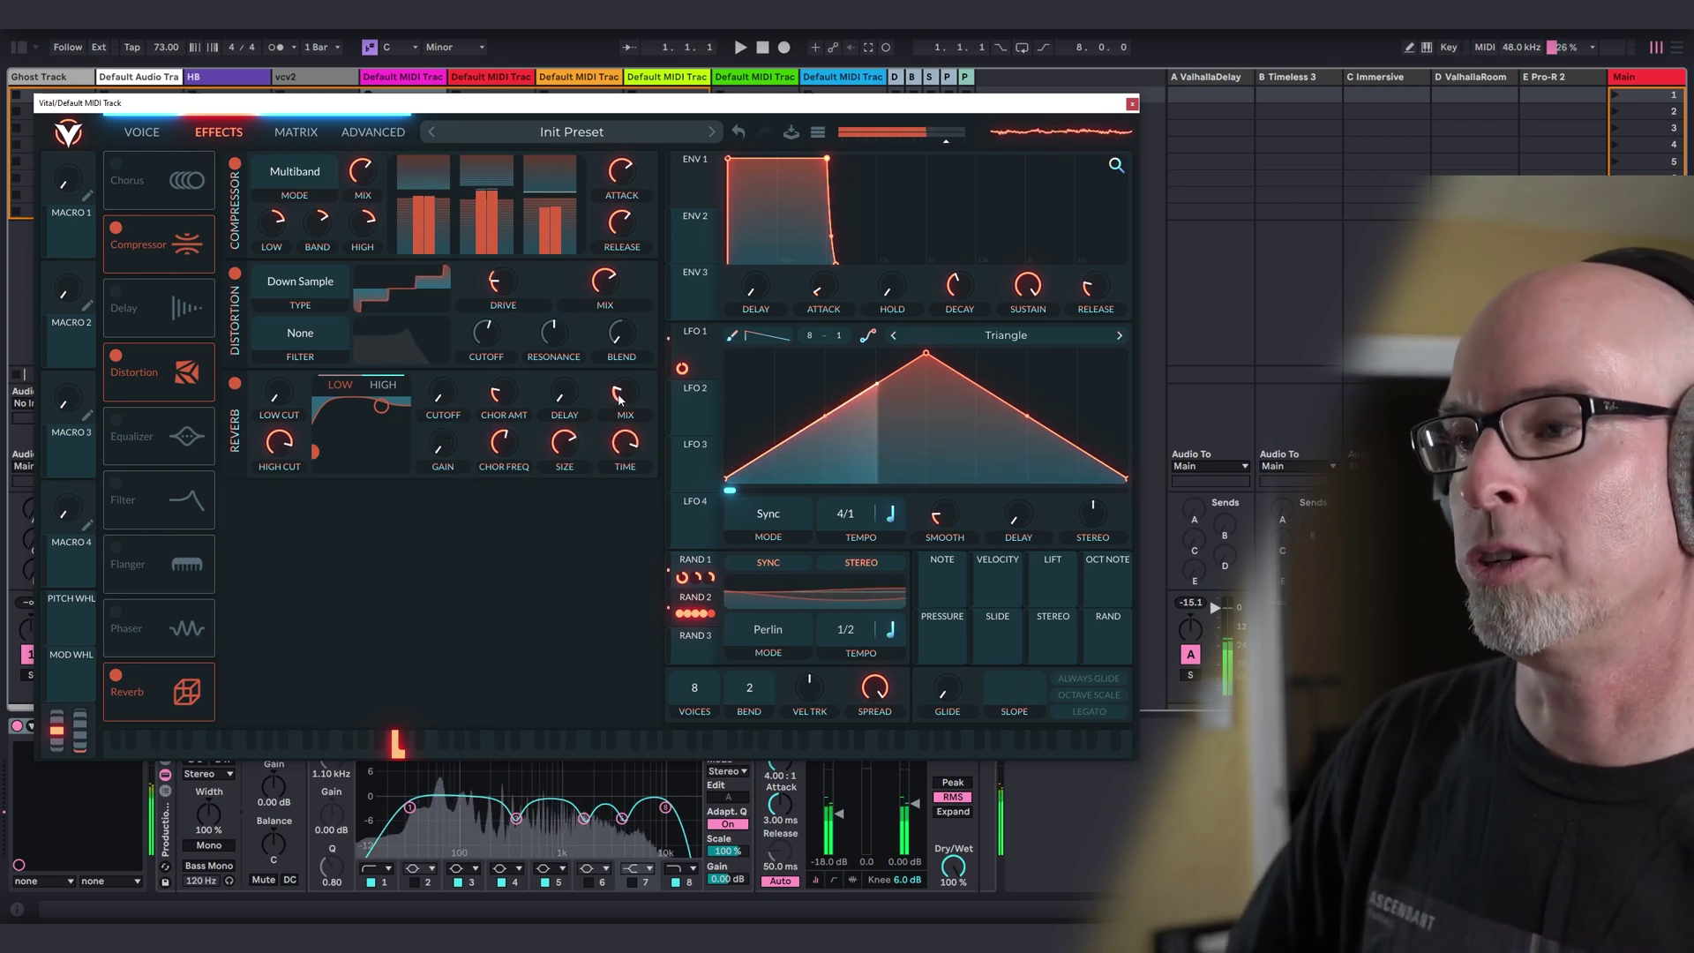
mouse_move(628, 448)
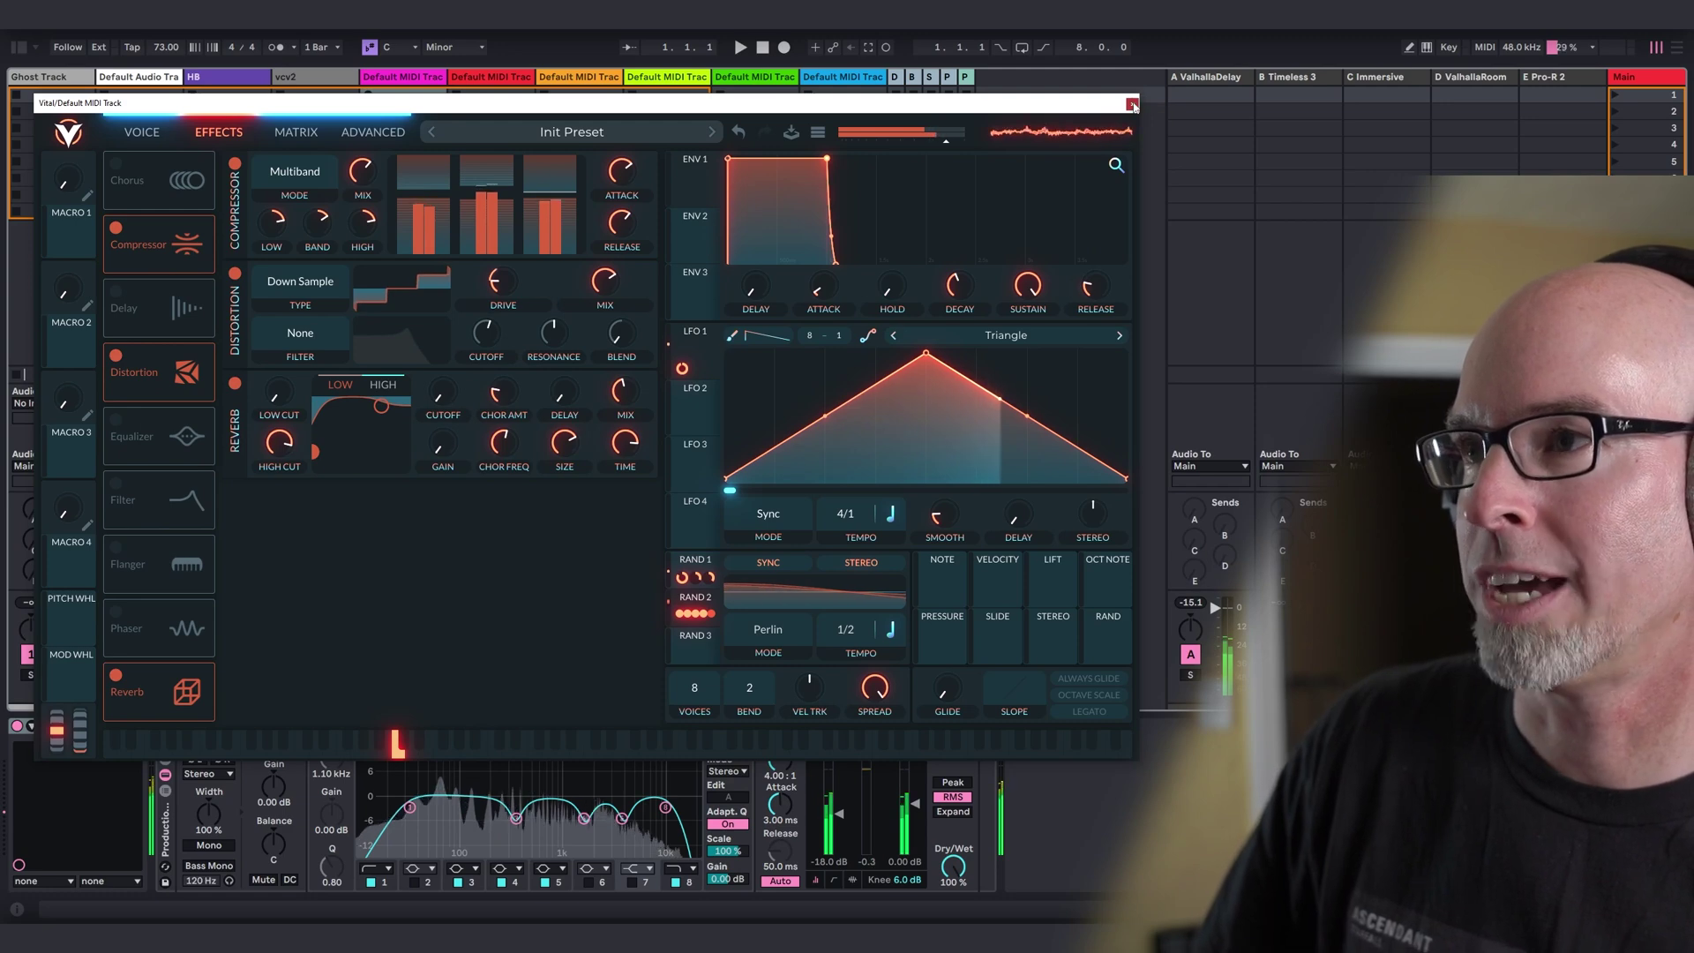
click(1132, 103)
Create a MIDI clip in the first slot of track 5 and set its loop length to 8 bars.
double_click(398, 98)
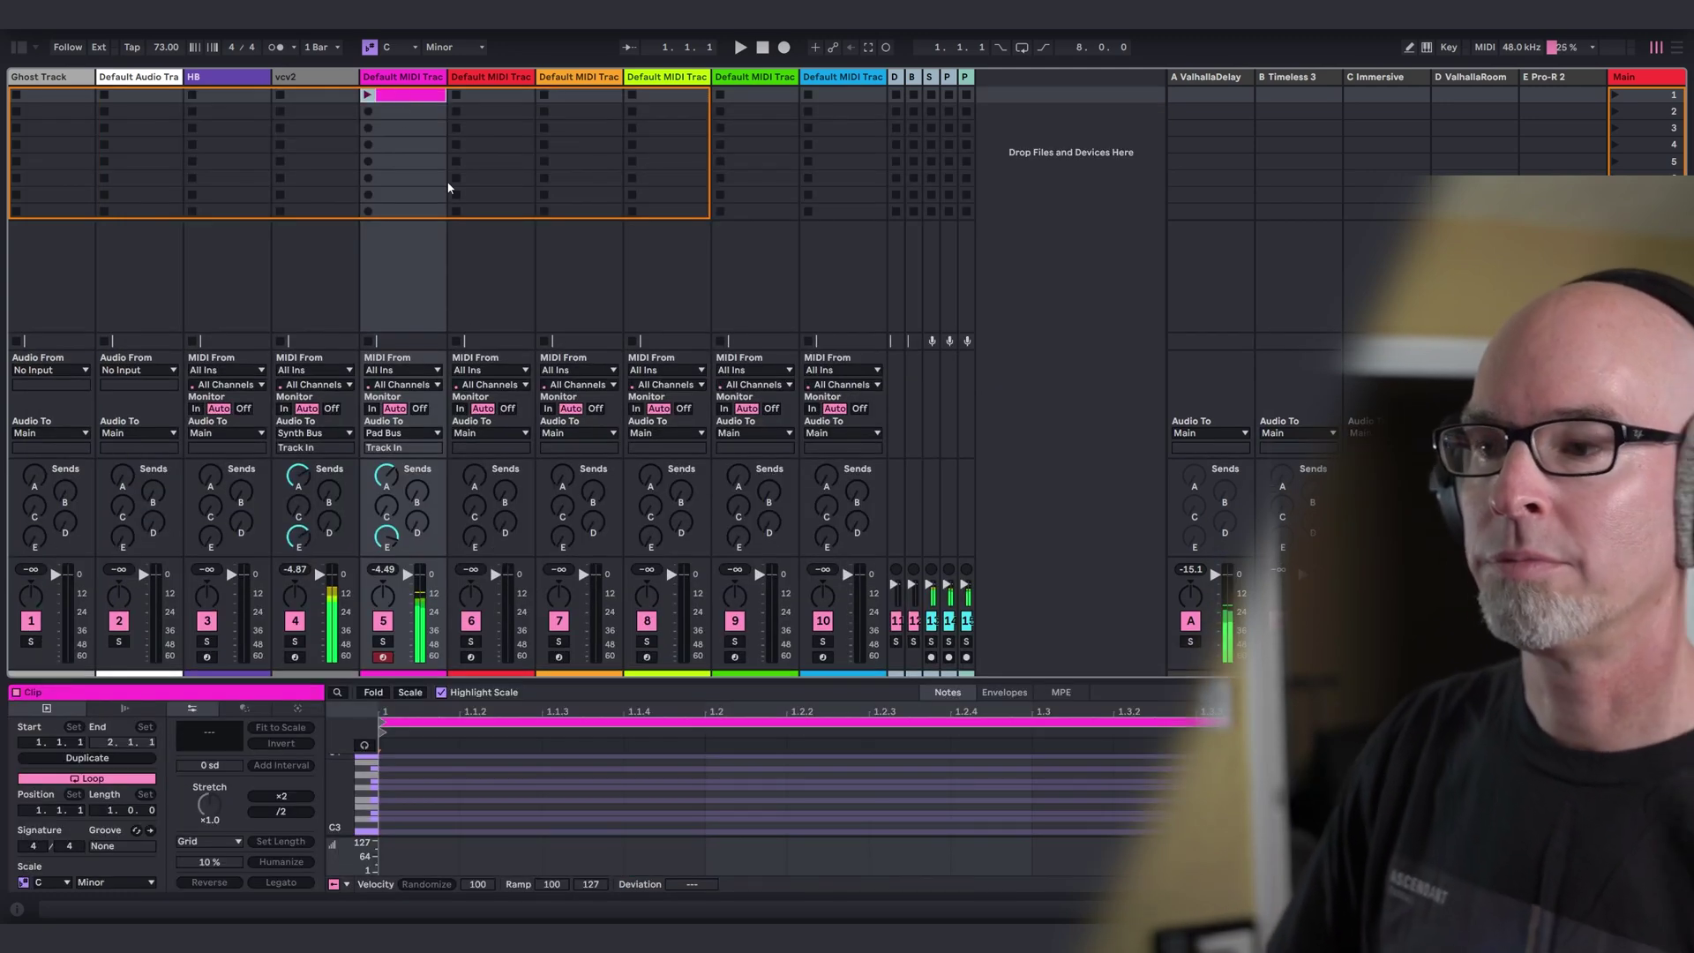
drag(628, 669, 672, 183)
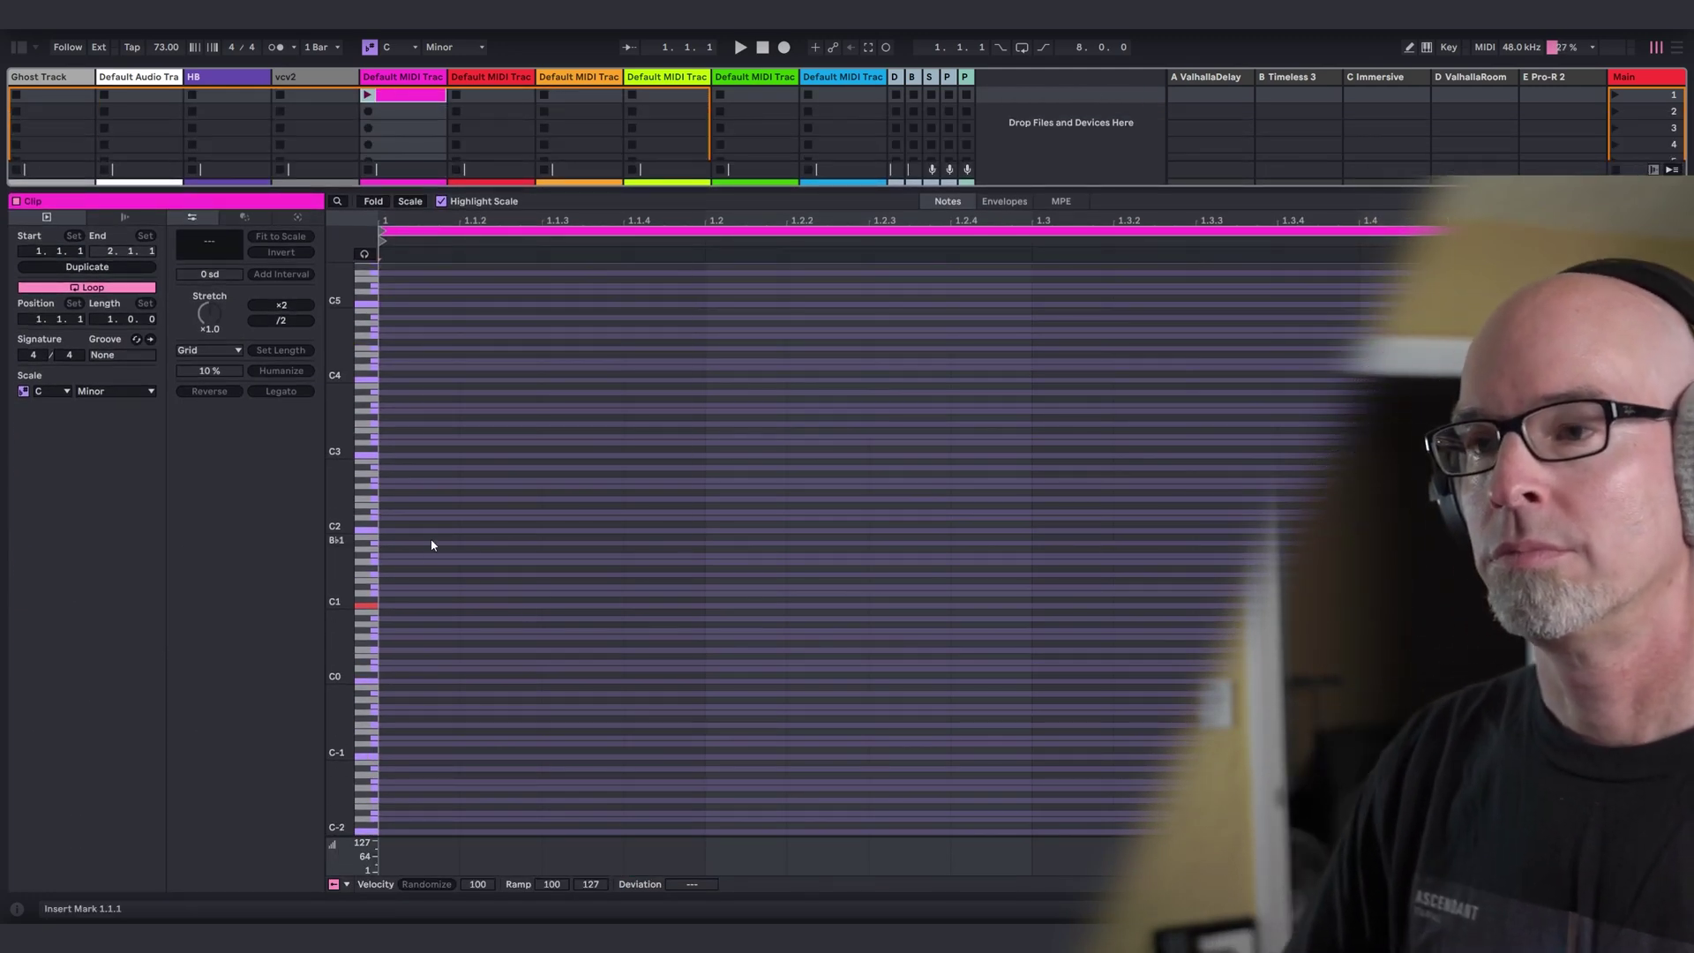
right_click(432, 544)
click(107, 325)
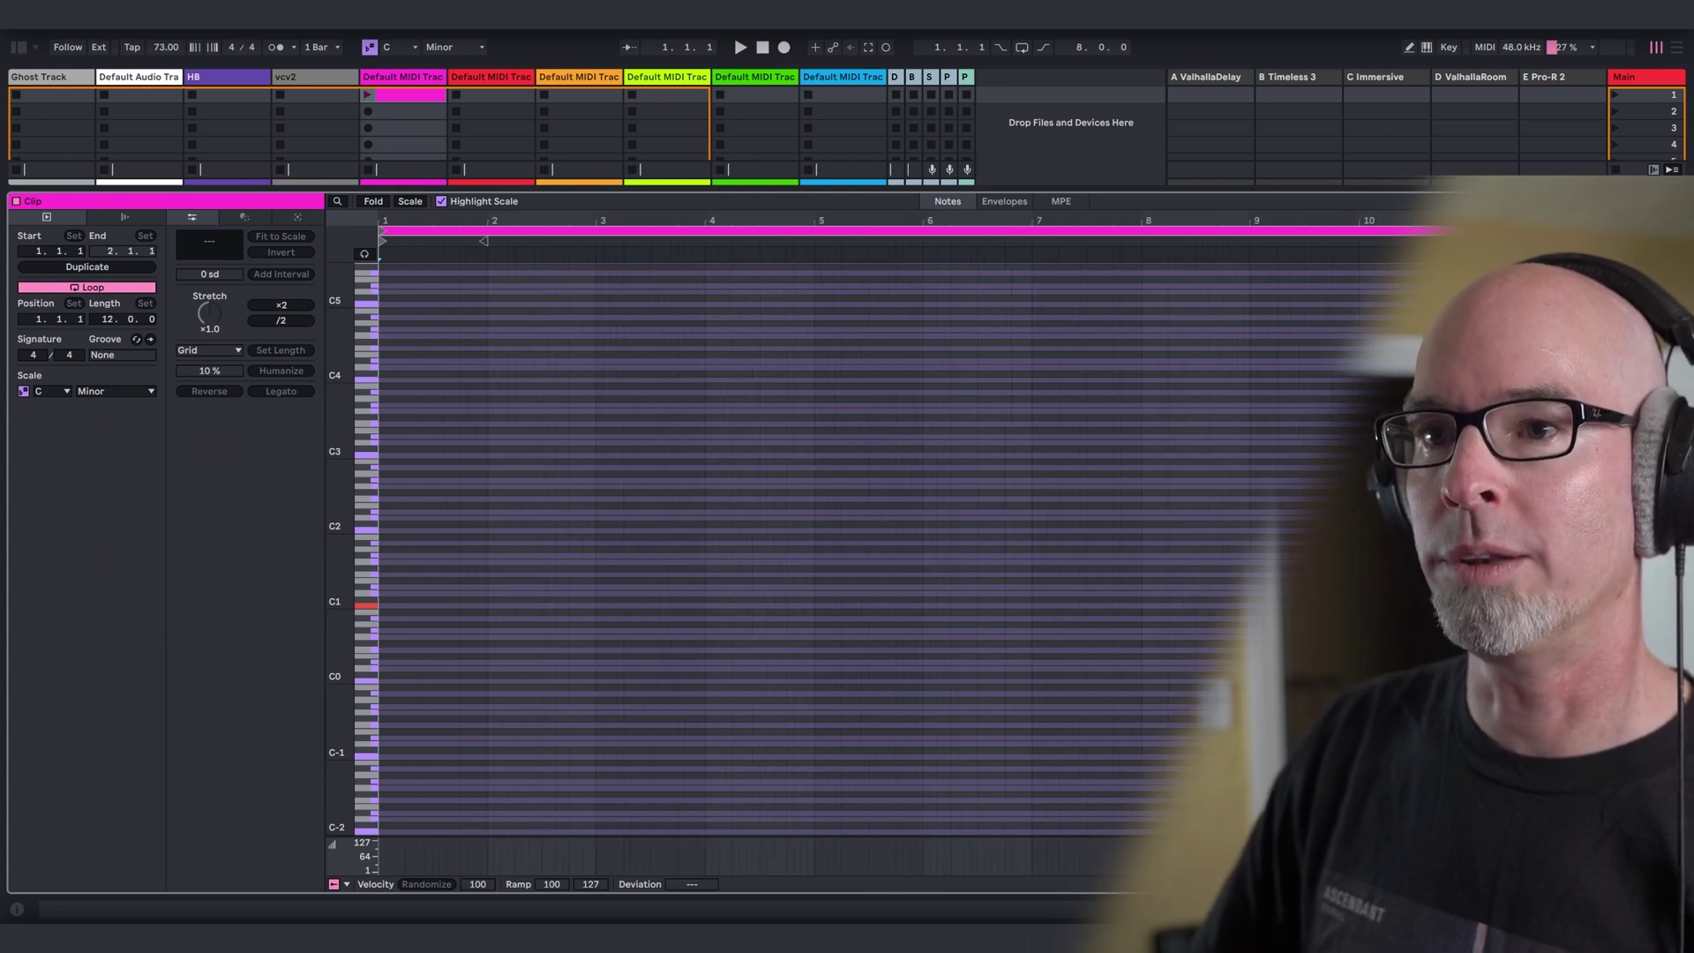
Set the clip's fixed note grid to 8 Bars.
right_click(436, 565)
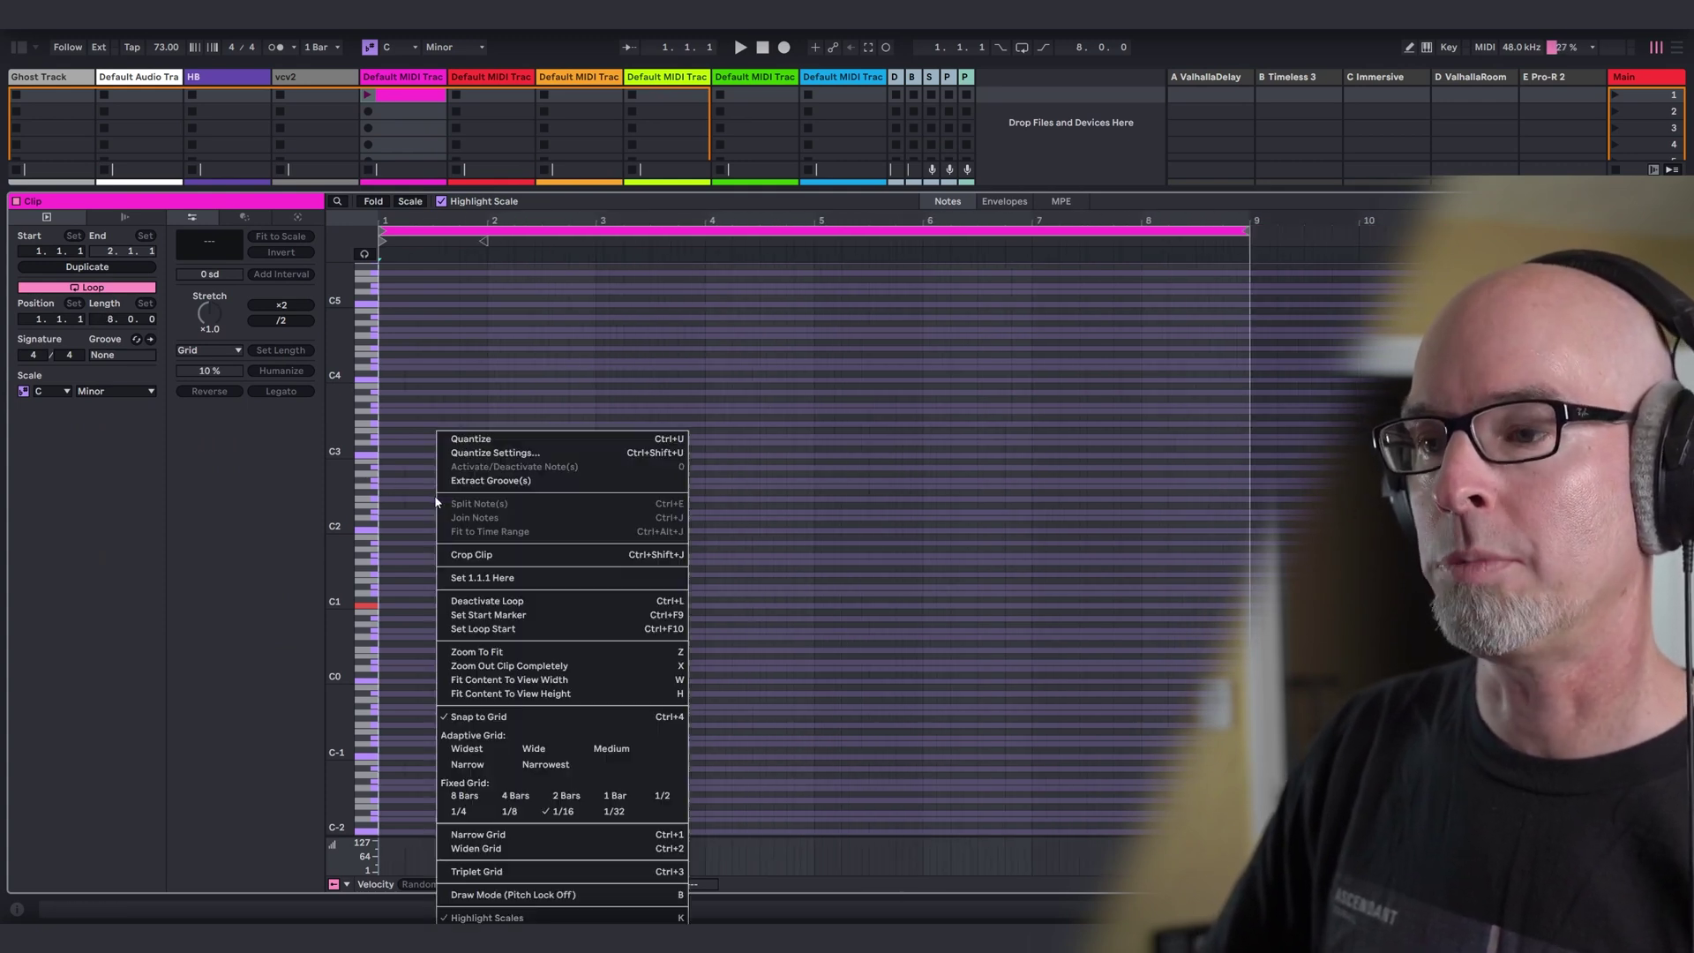
key(Escape)
right_click(439, 587)
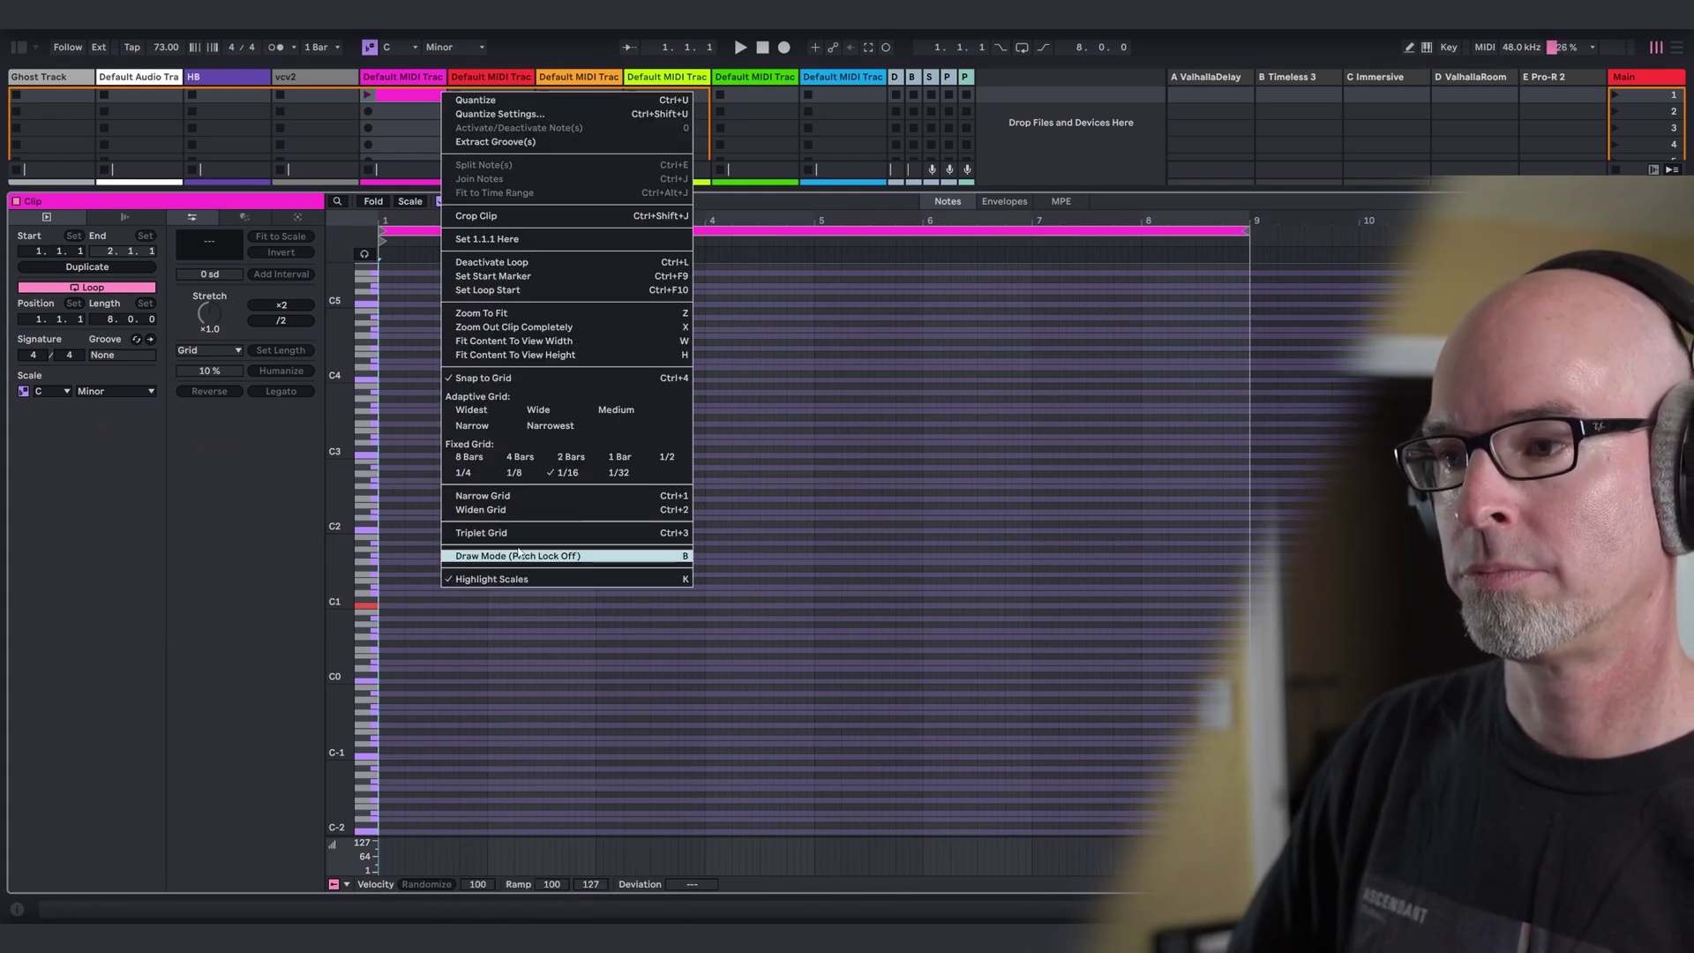
right_click(405, 517)
key(Escape)
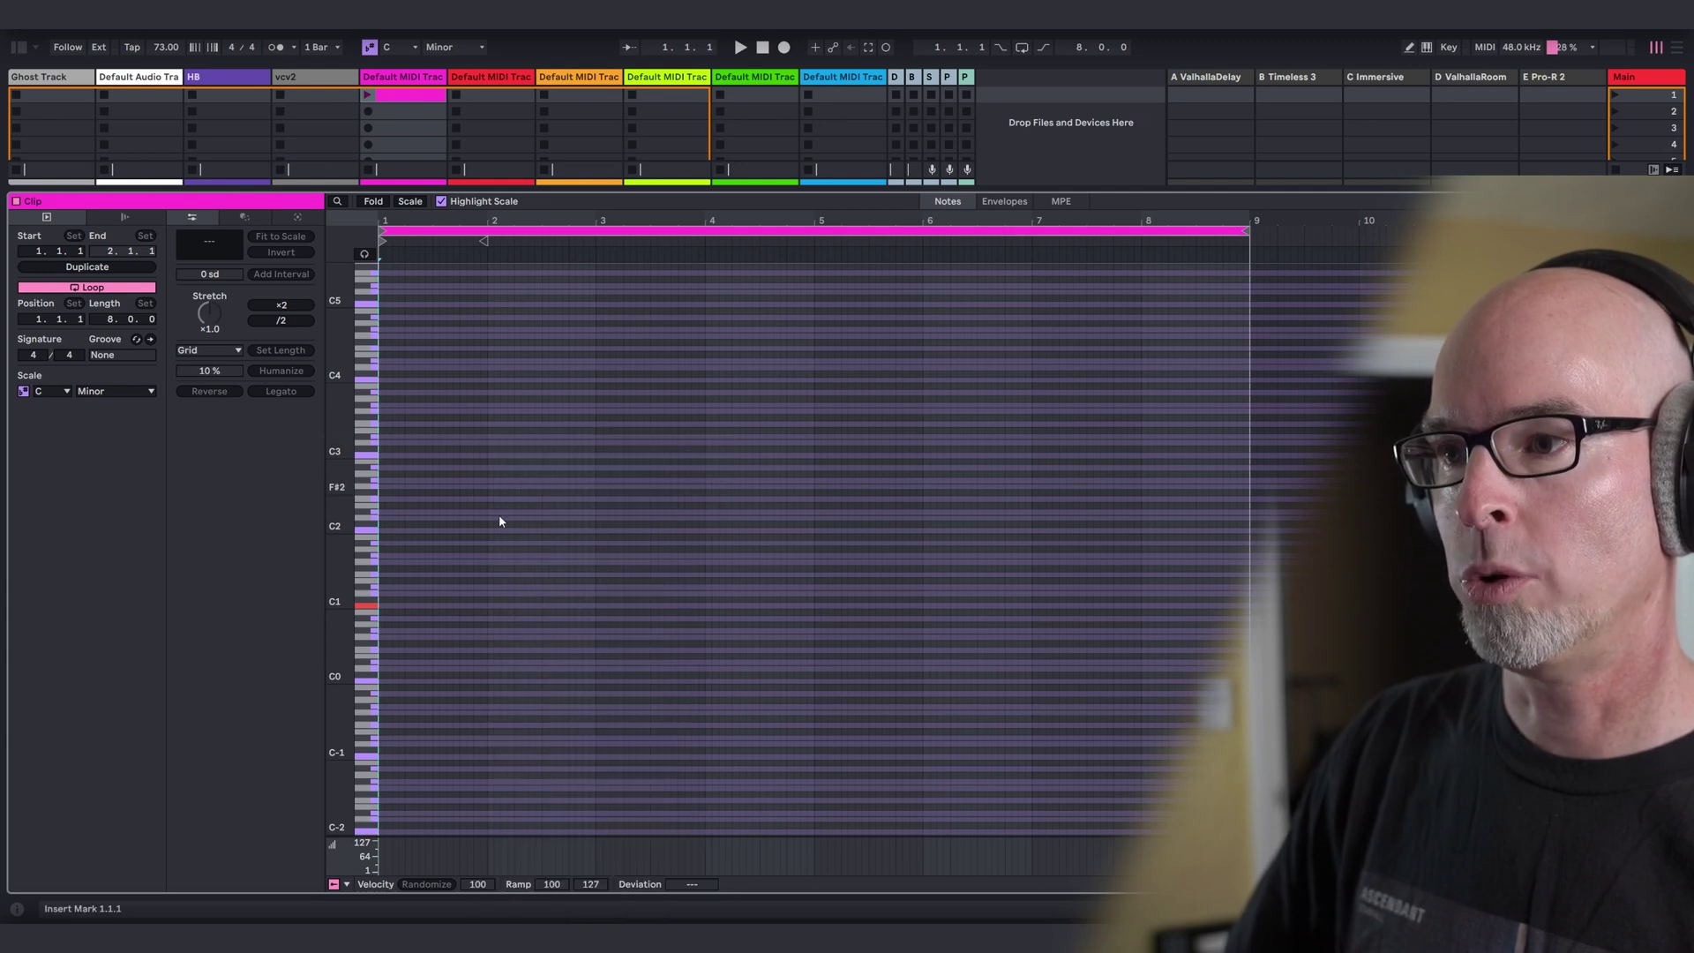
right_click(533, 510)
key(Escape)
Turn on Draw Mode, draw a C1 note across the full 8 bars and launch the clip.
right_click(416, 586)
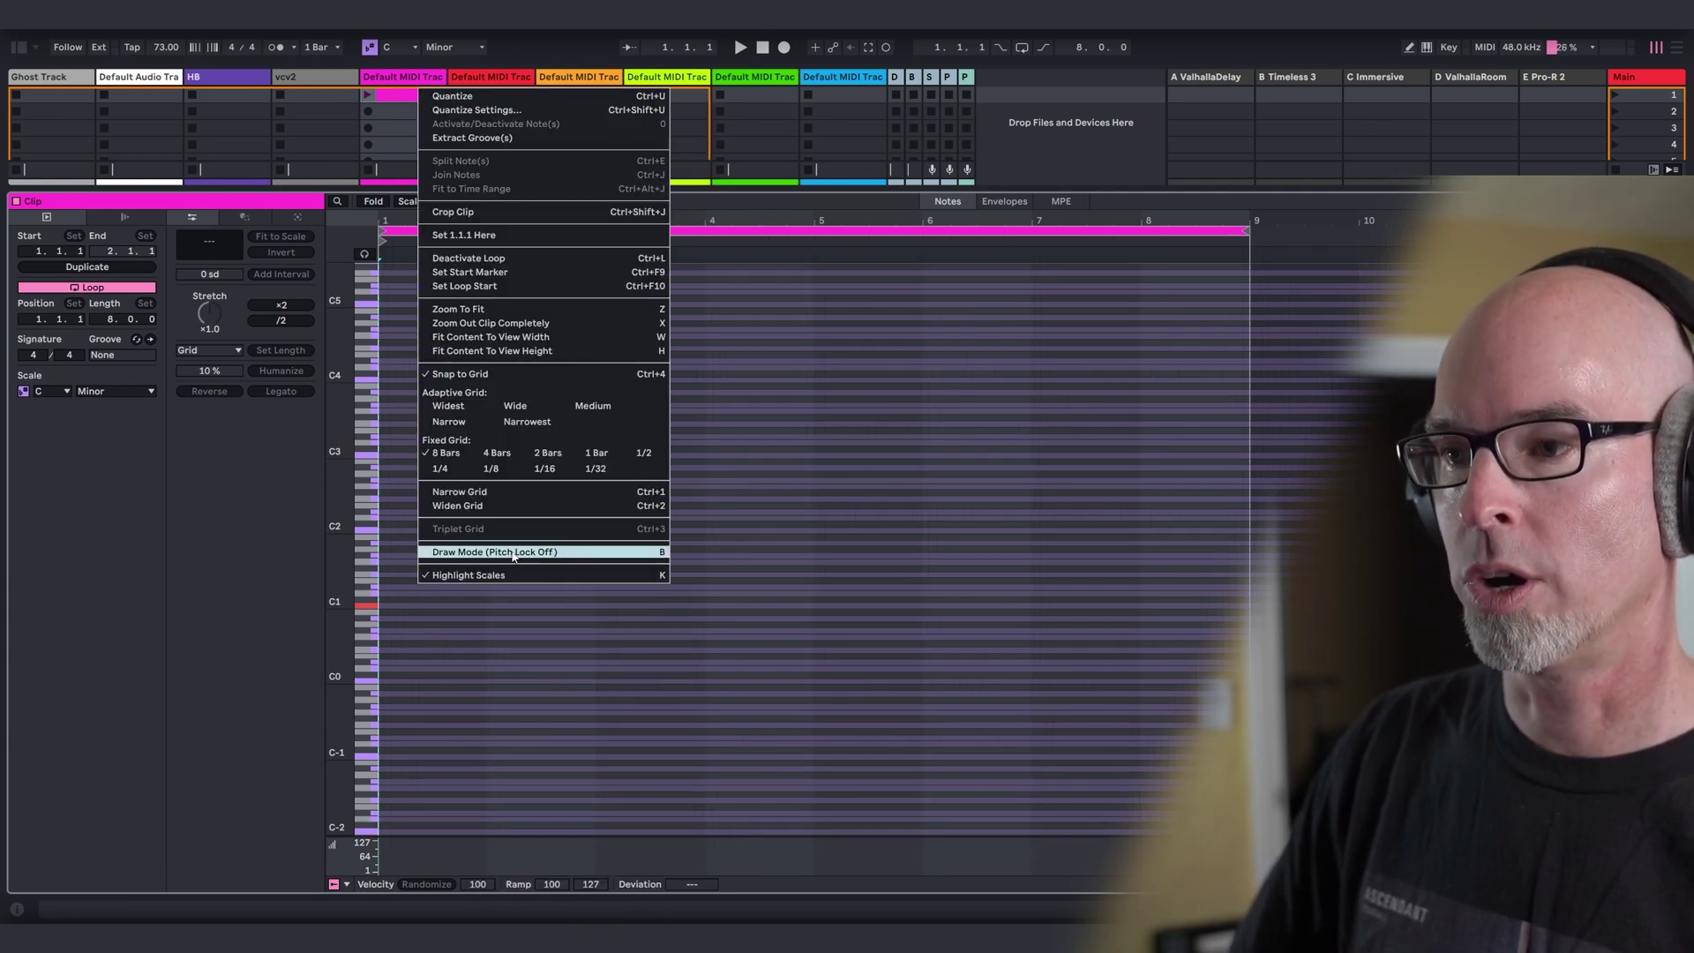
click(441, 553)
click(398, 601)
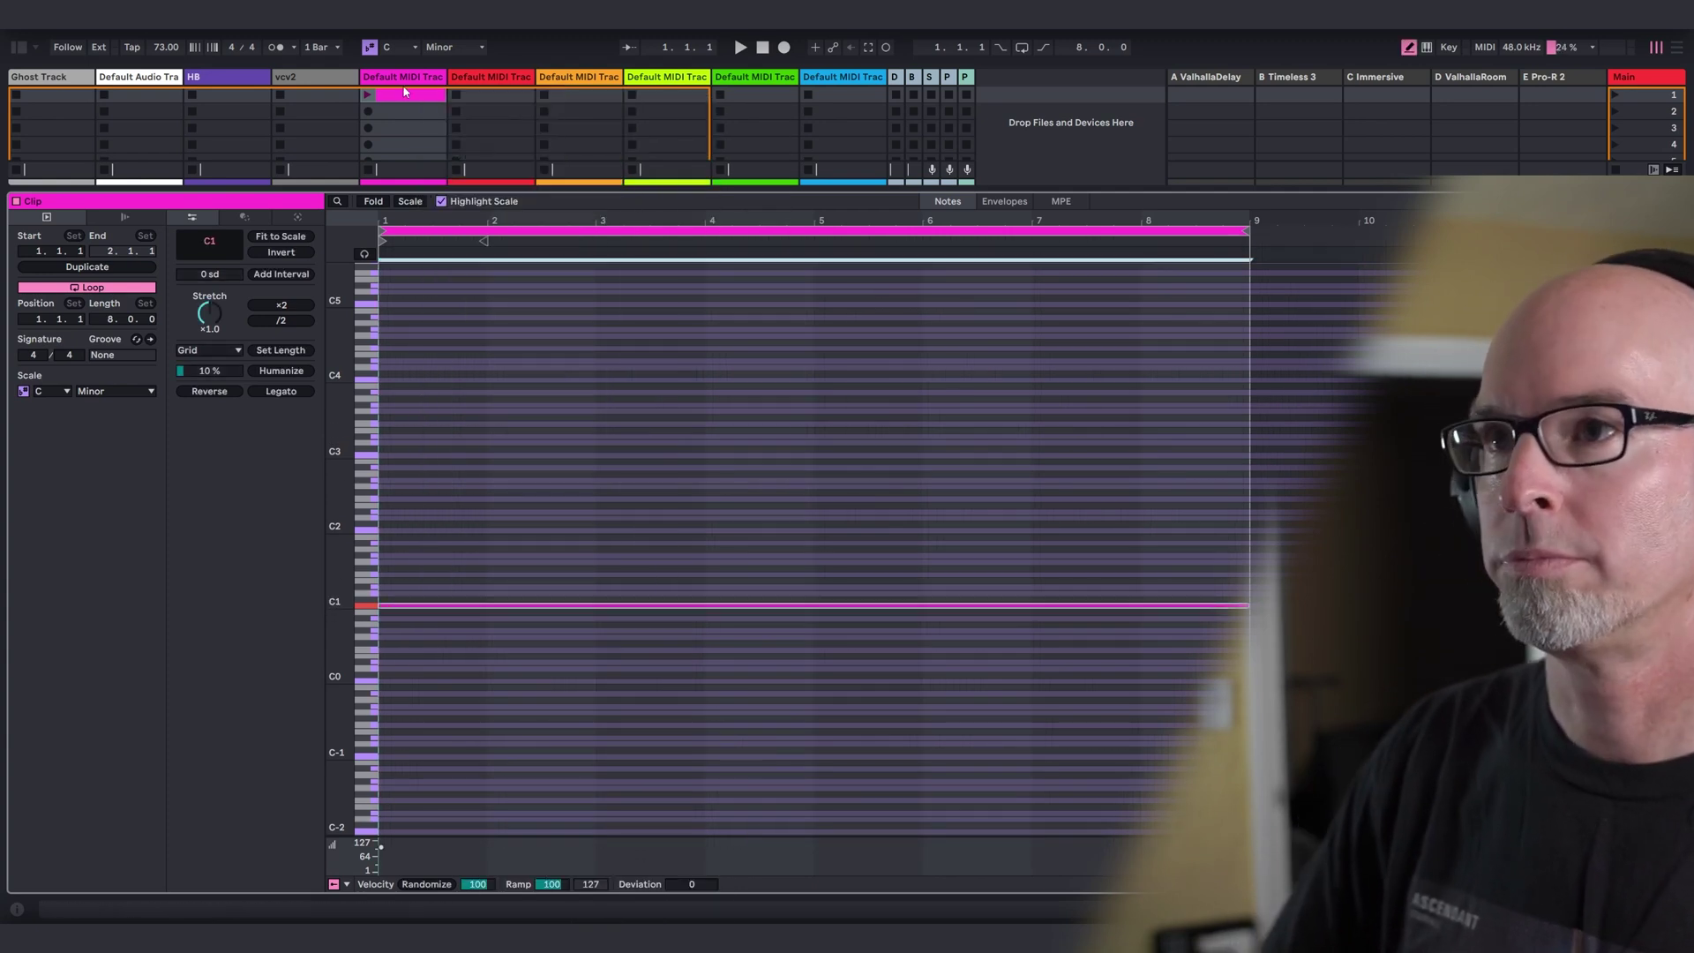
click(367, 97)
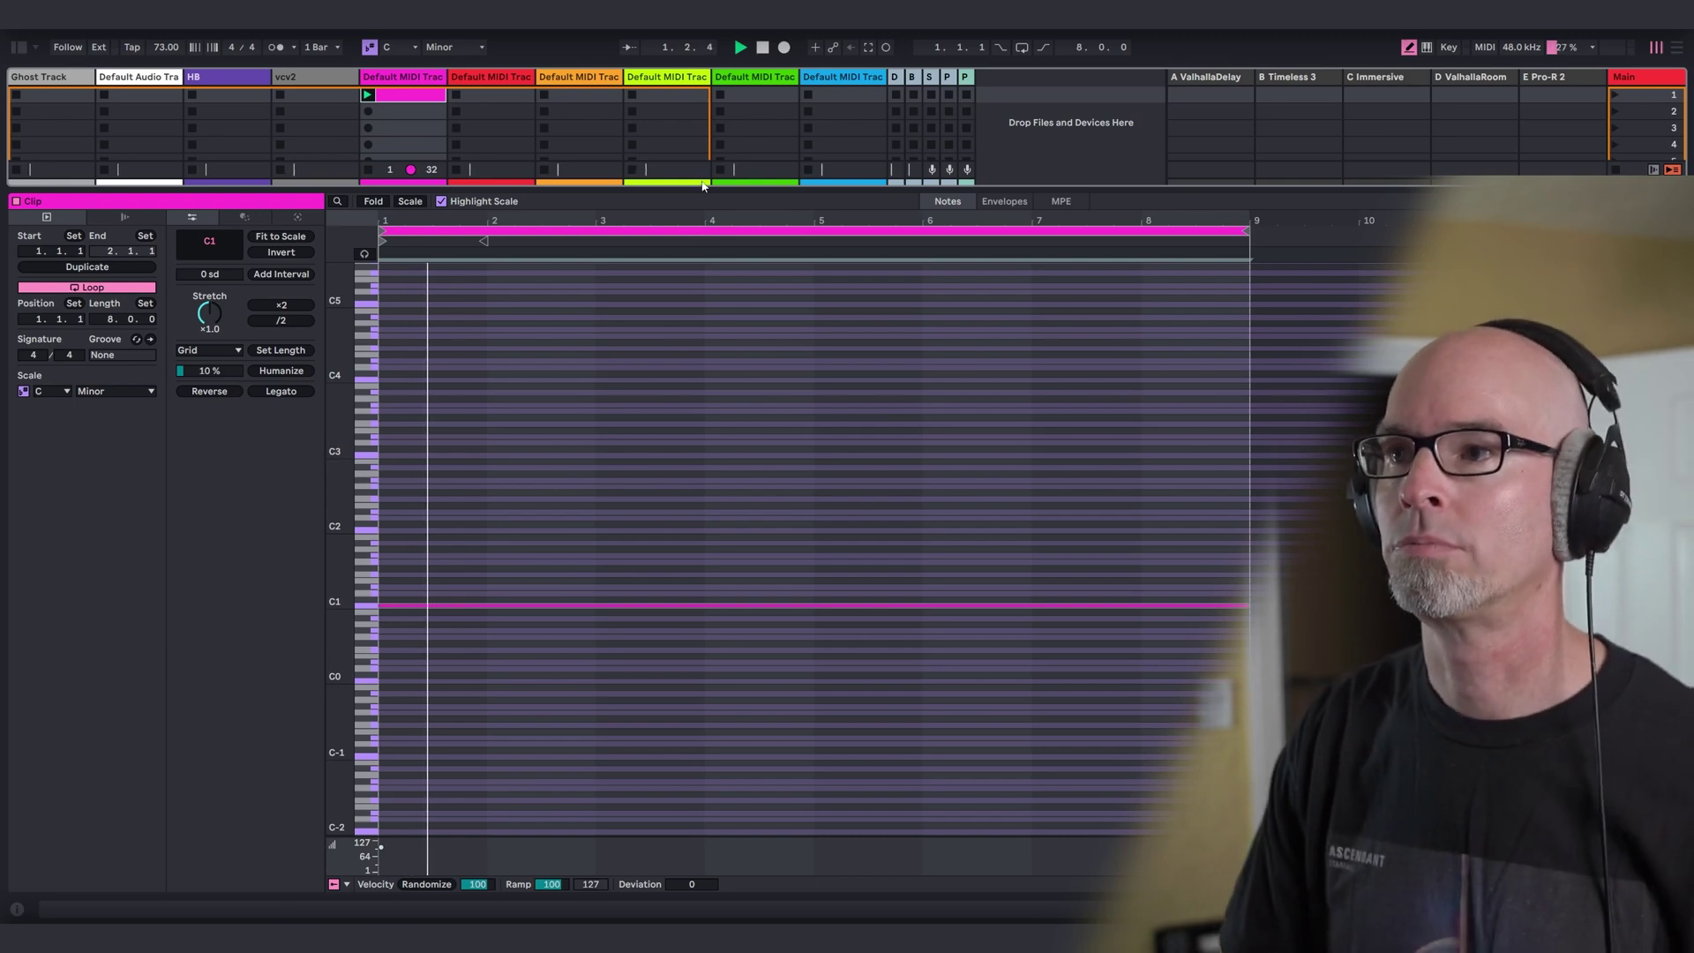
Bring back track 5's device chain and reopen Vital on its Voice page.
drag(702, 190, 805, 616)
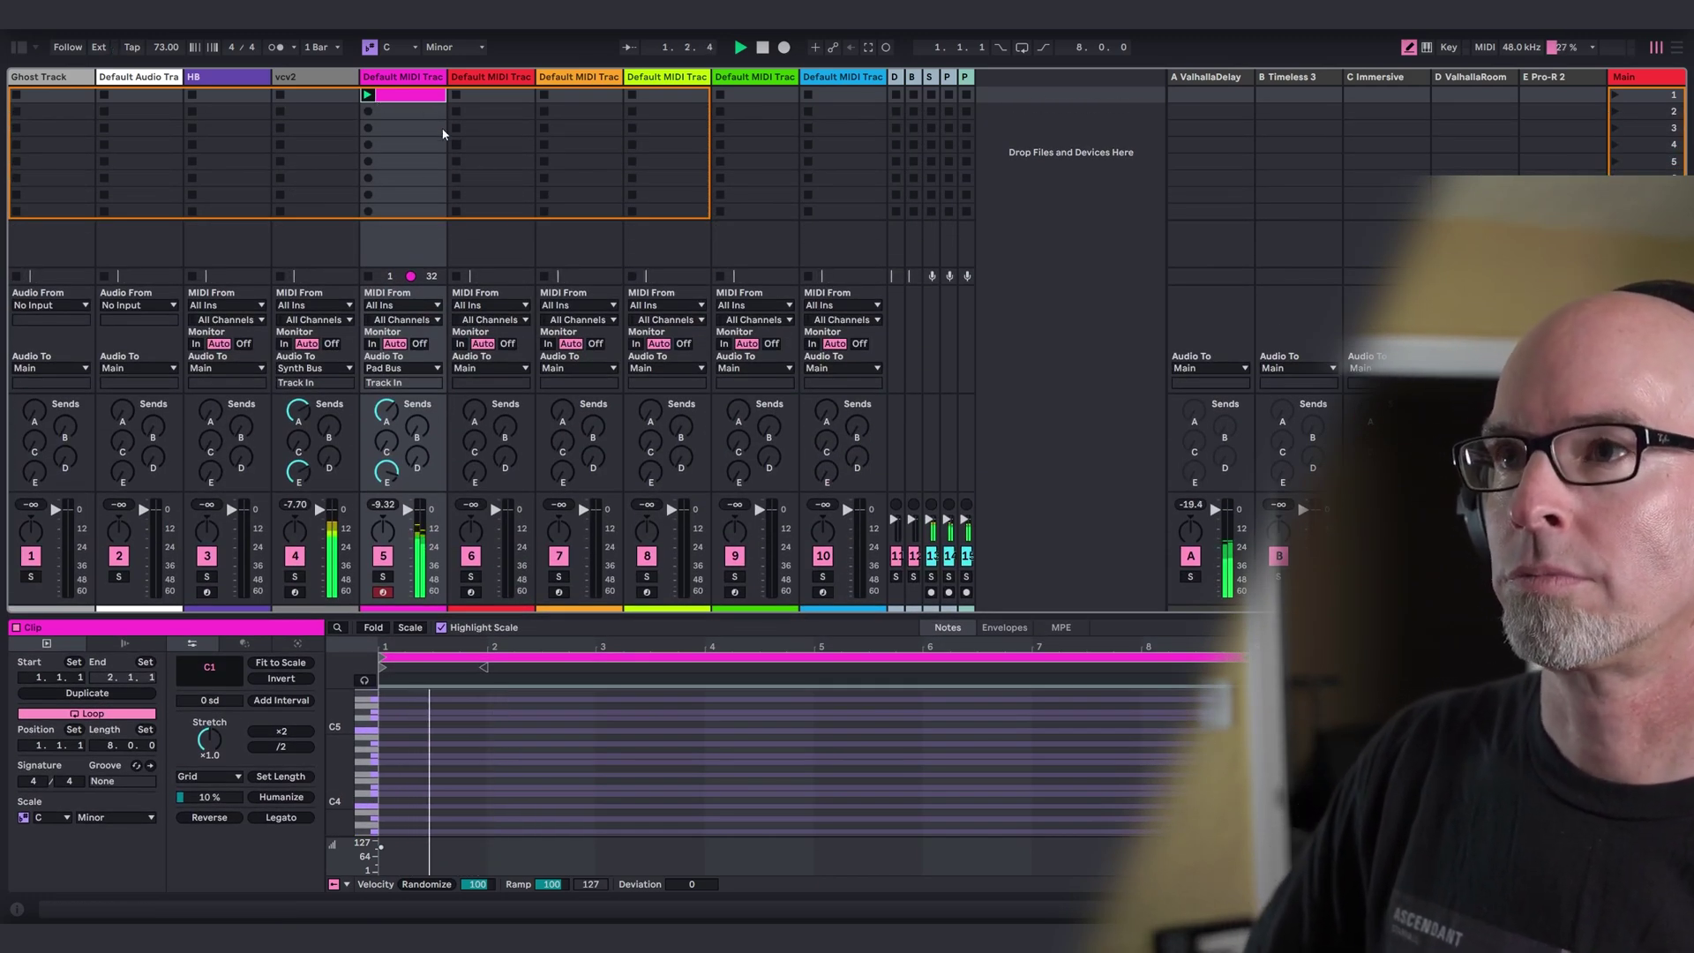
key(shift+Tab)
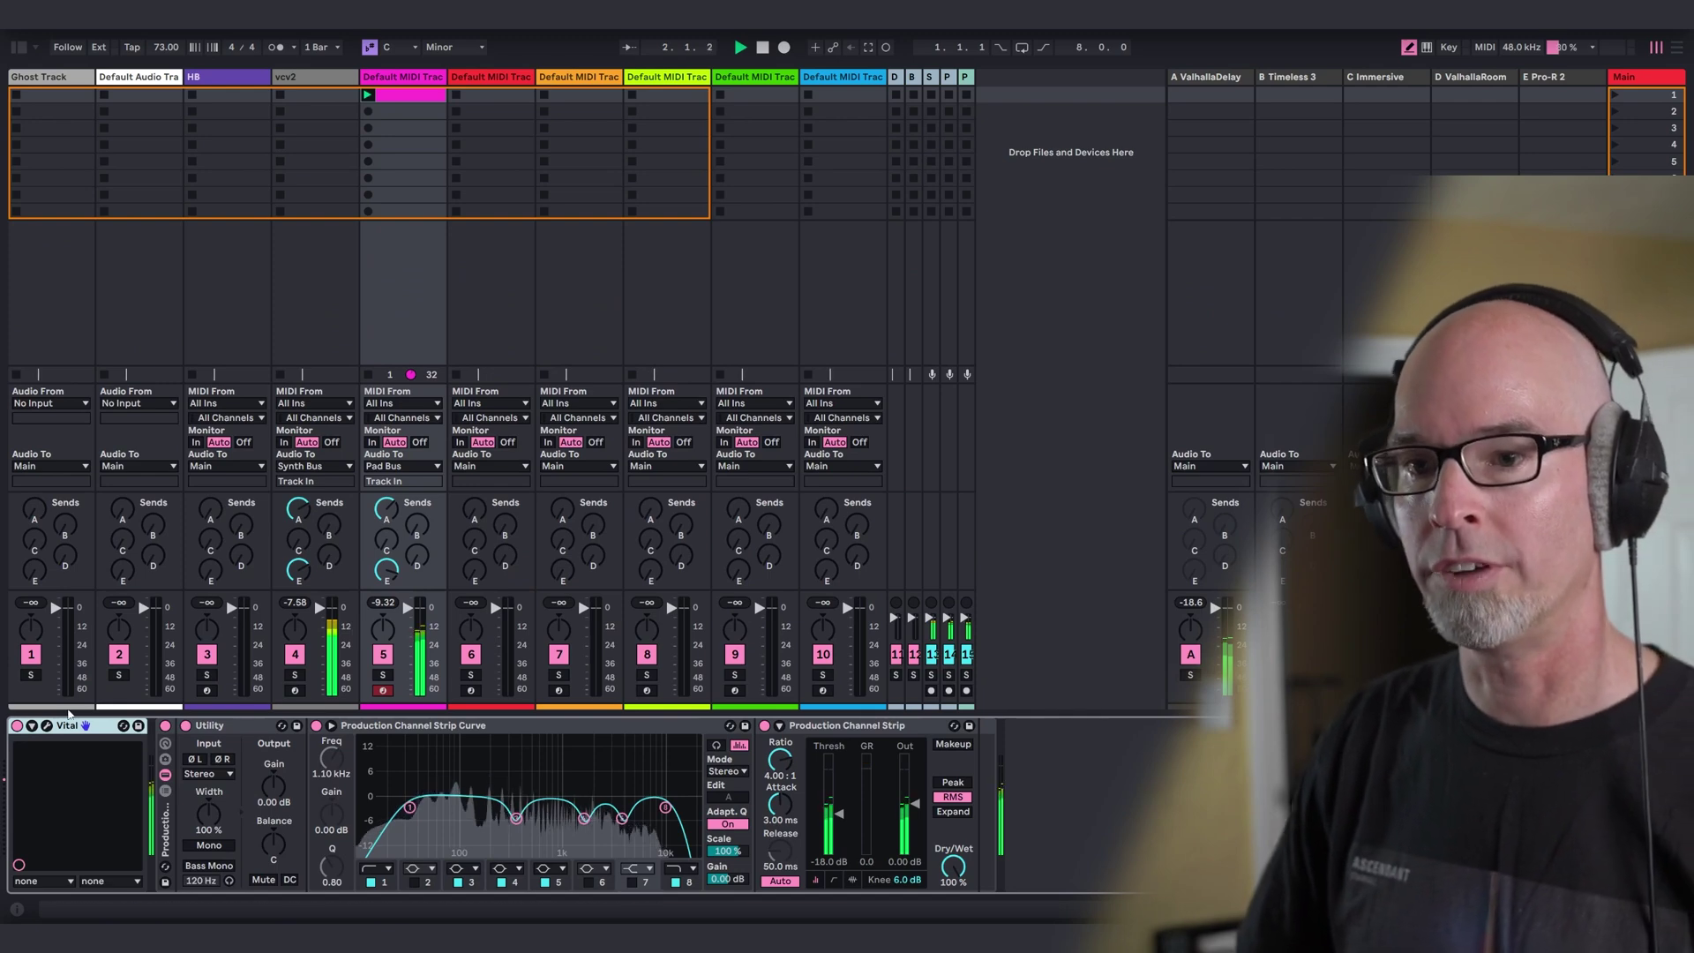
click(49, 726)
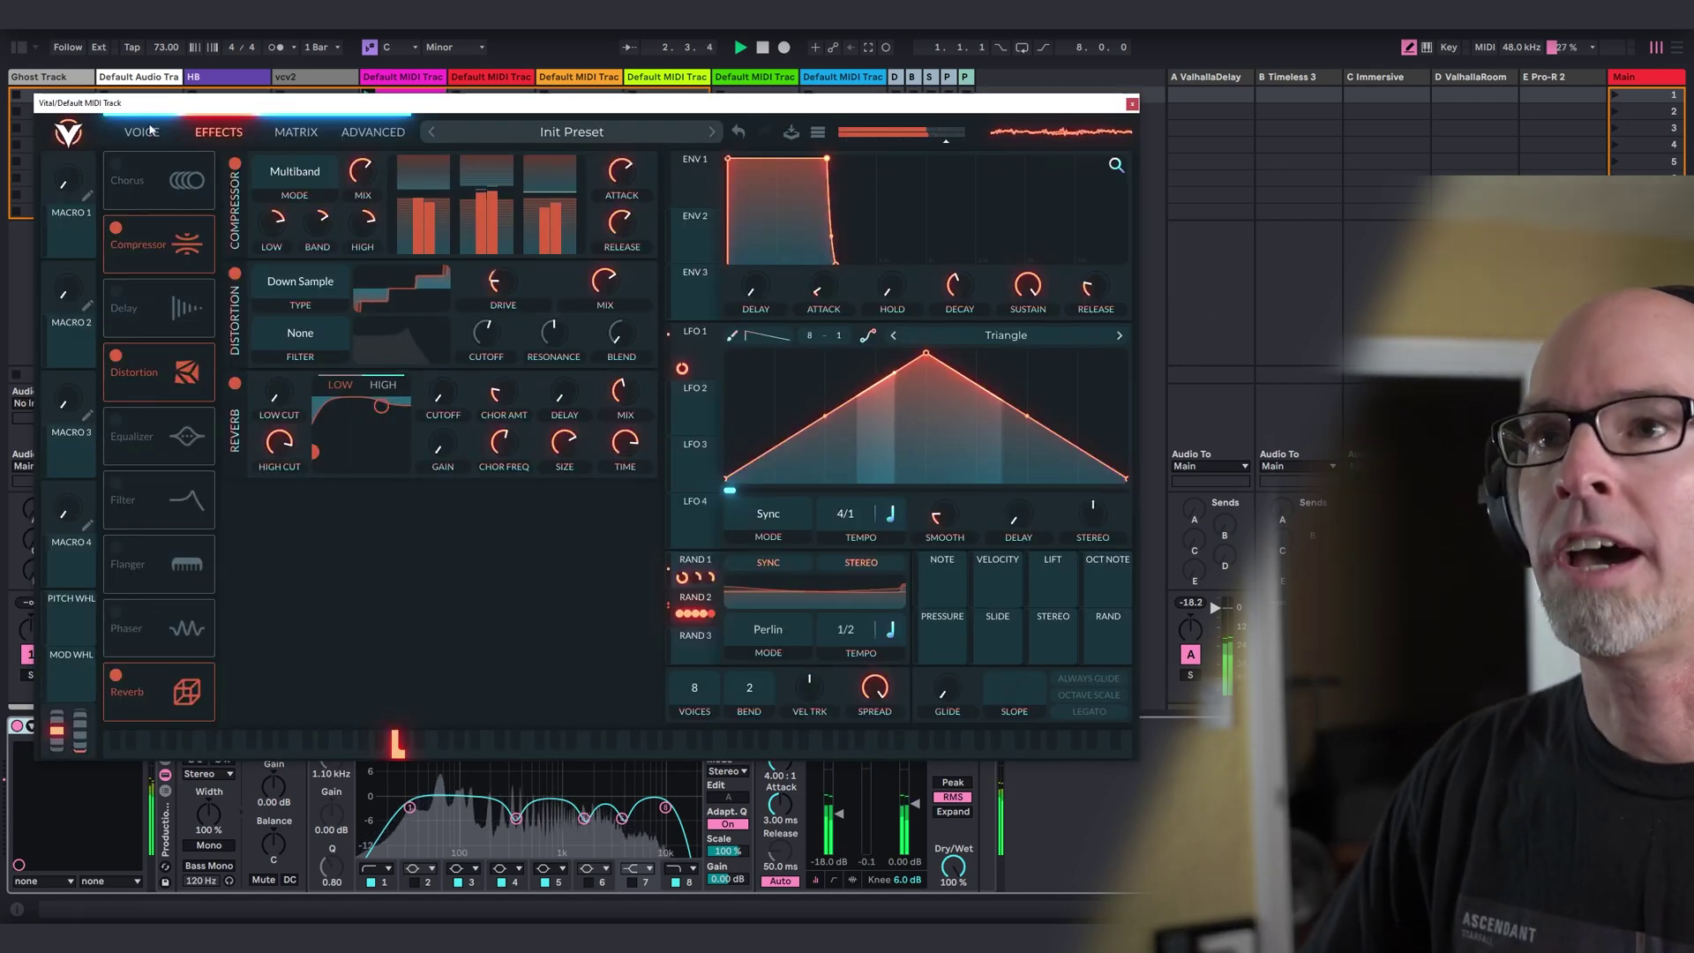
click(146, 132)
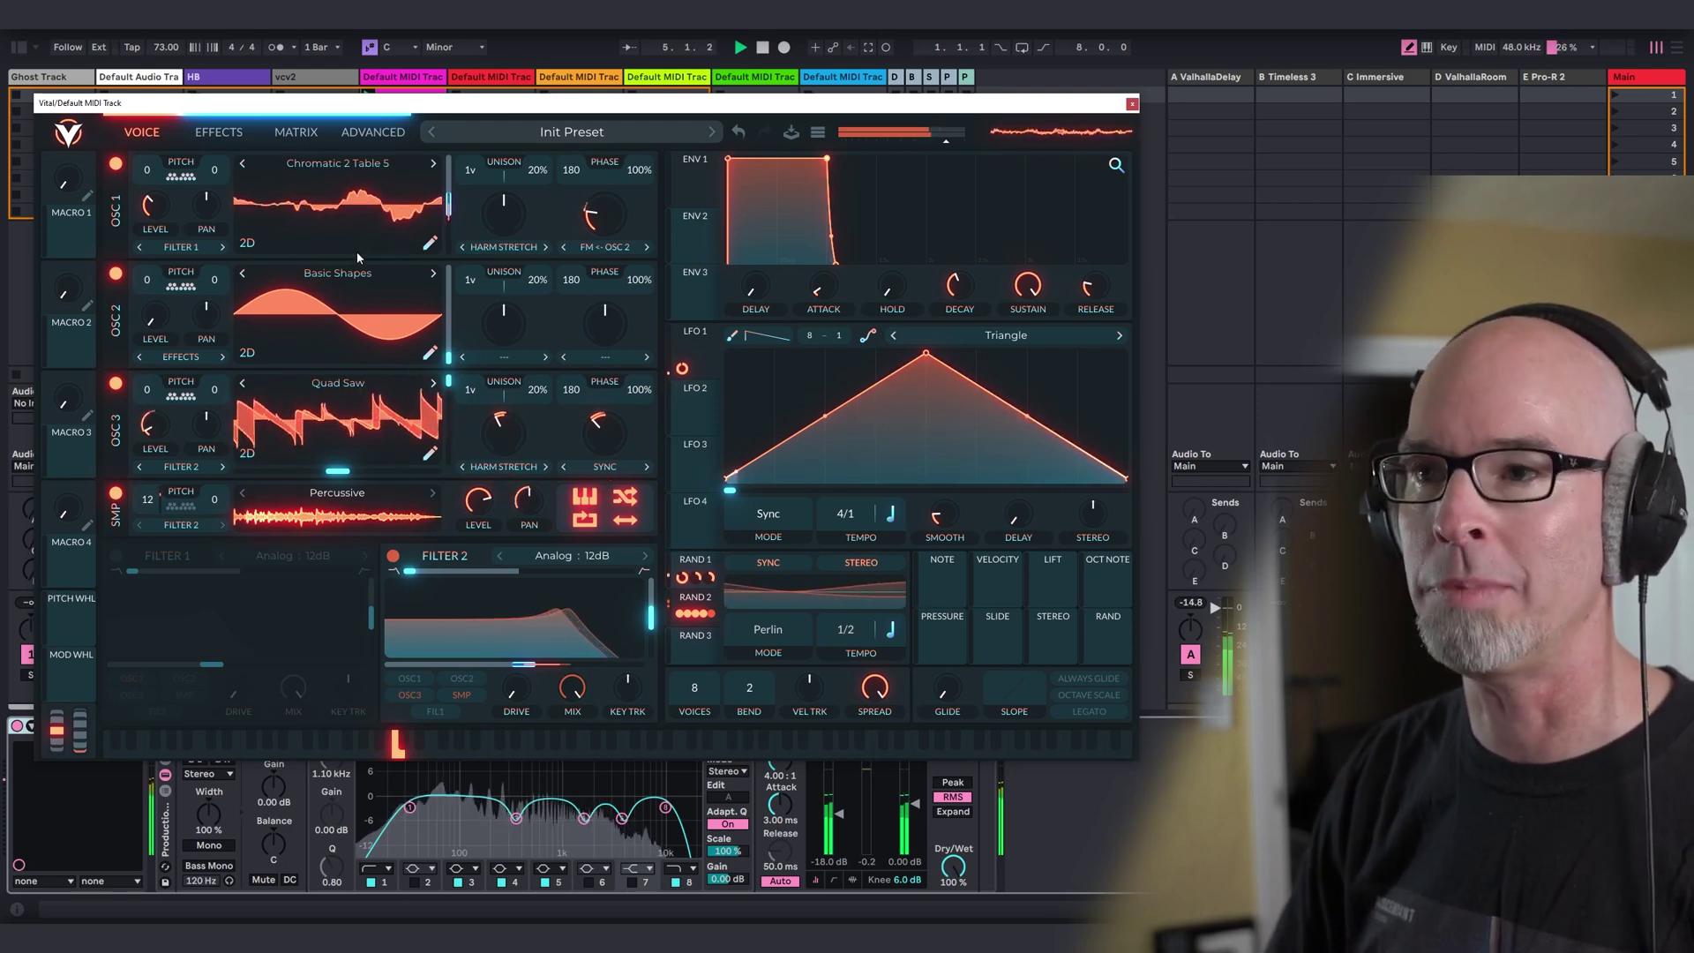
Check oscillator 1's wavetable in Vital's editor, and lower Filter 2's cutoff slightly before closing the plugin.
click(429, 243)
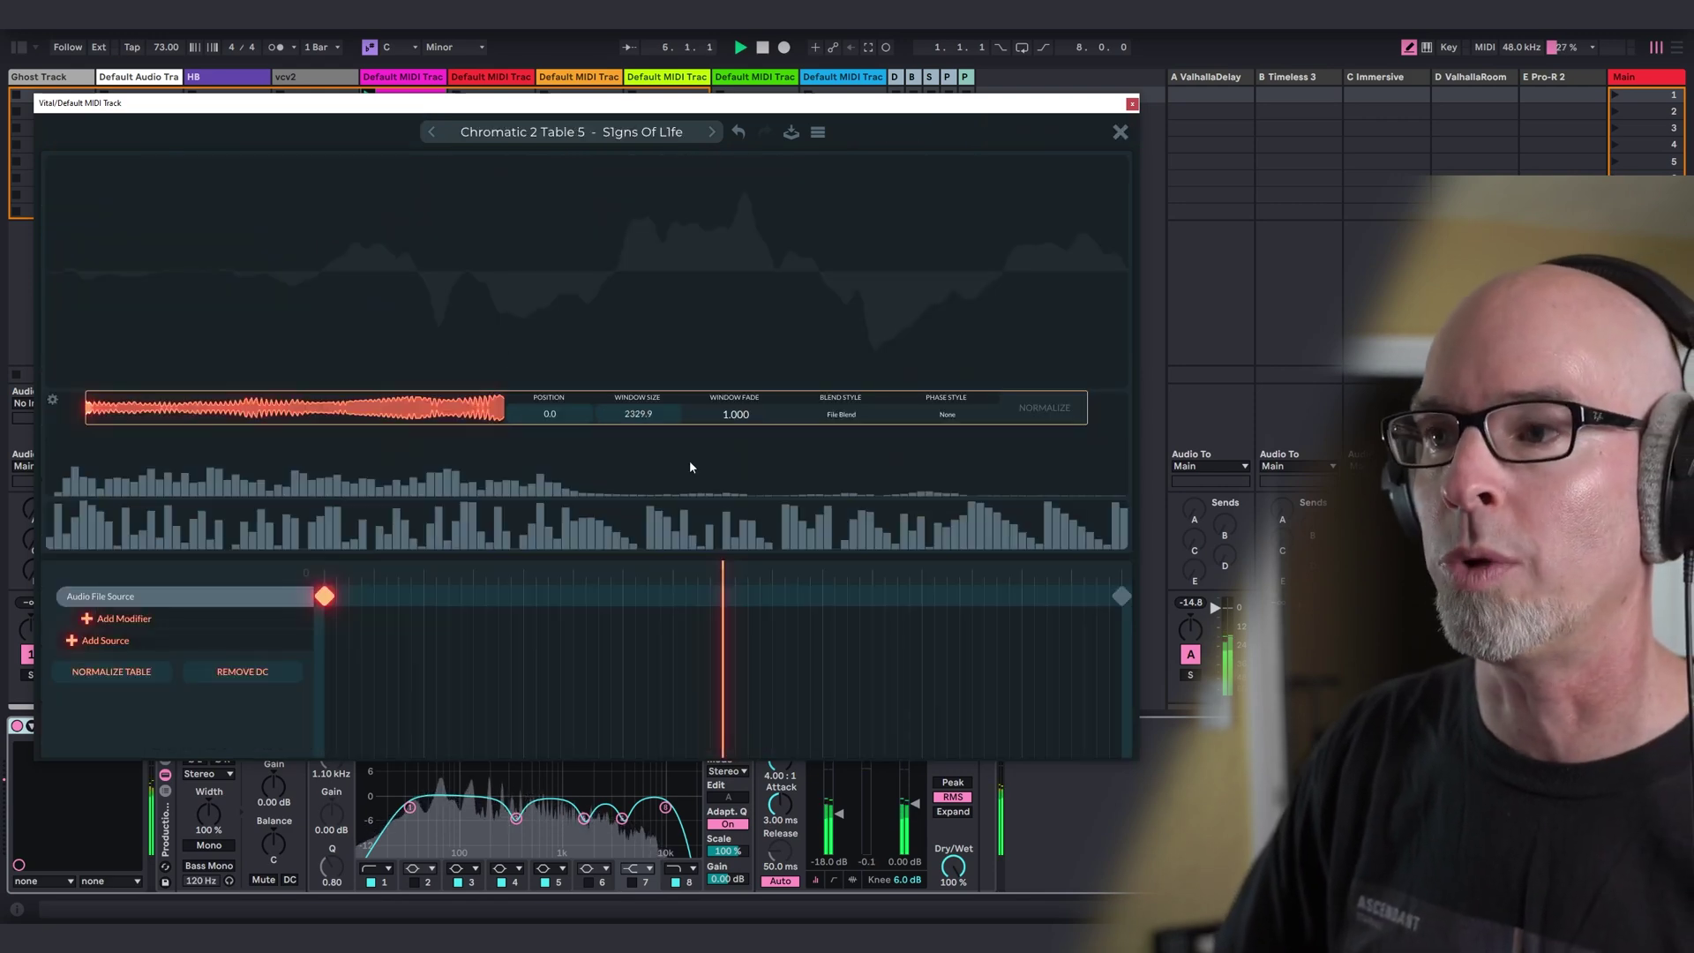
click(1118, 134)
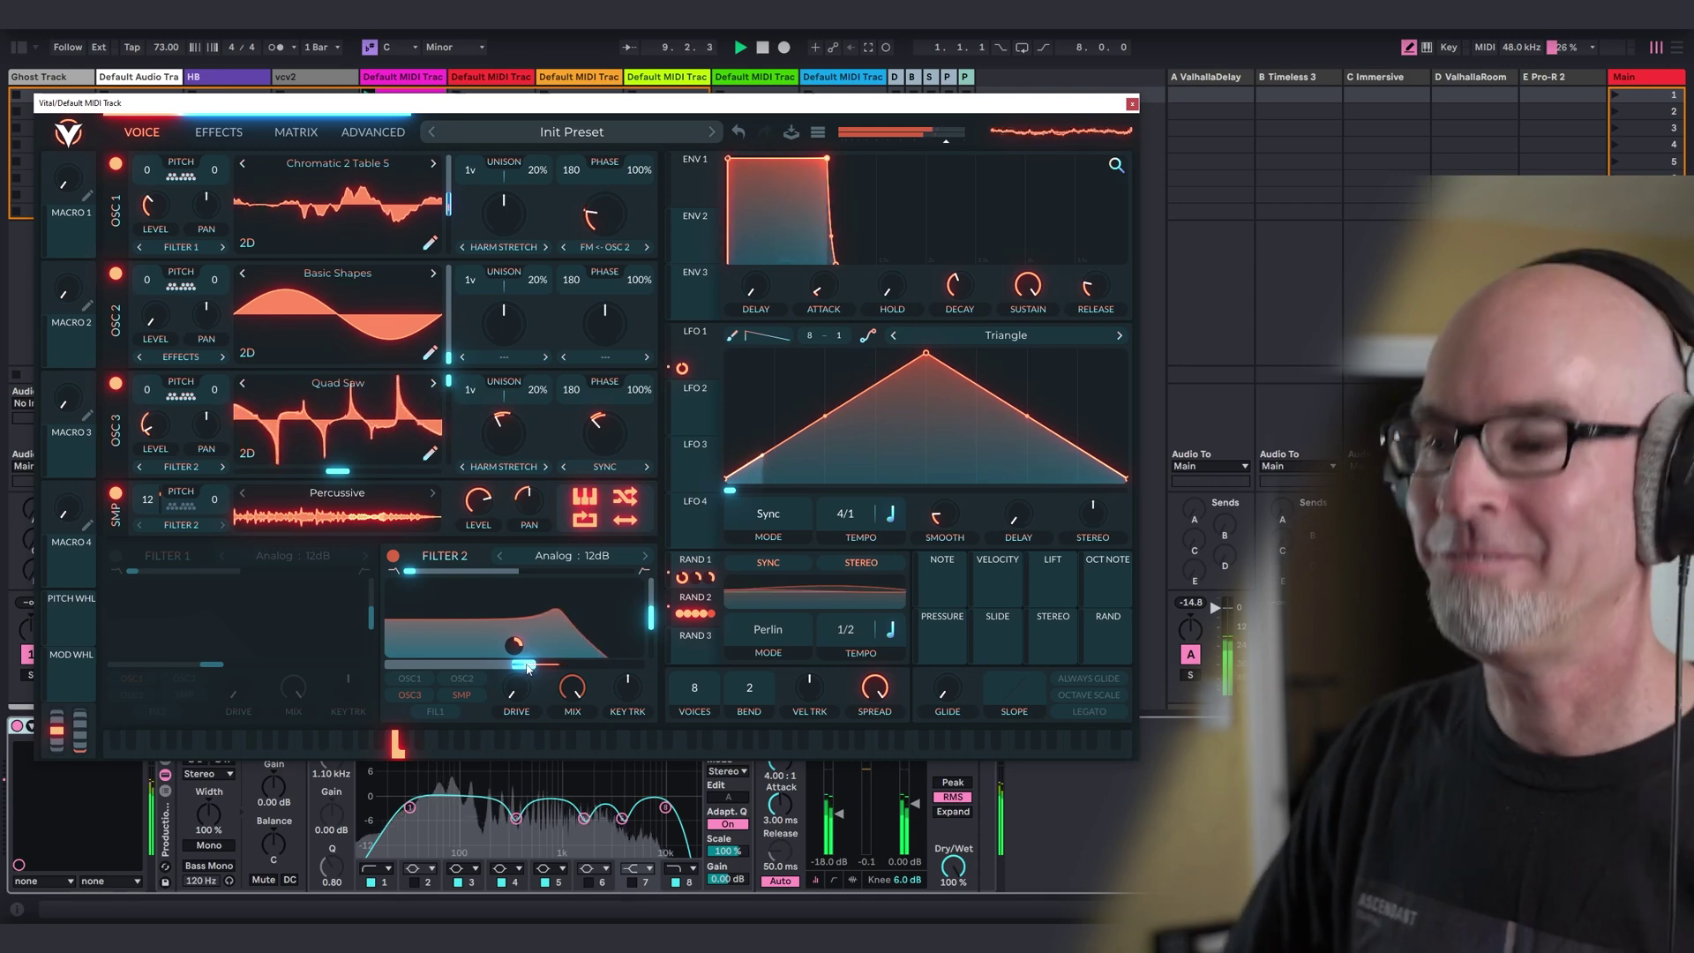
drag(527, 668, 502, 665)
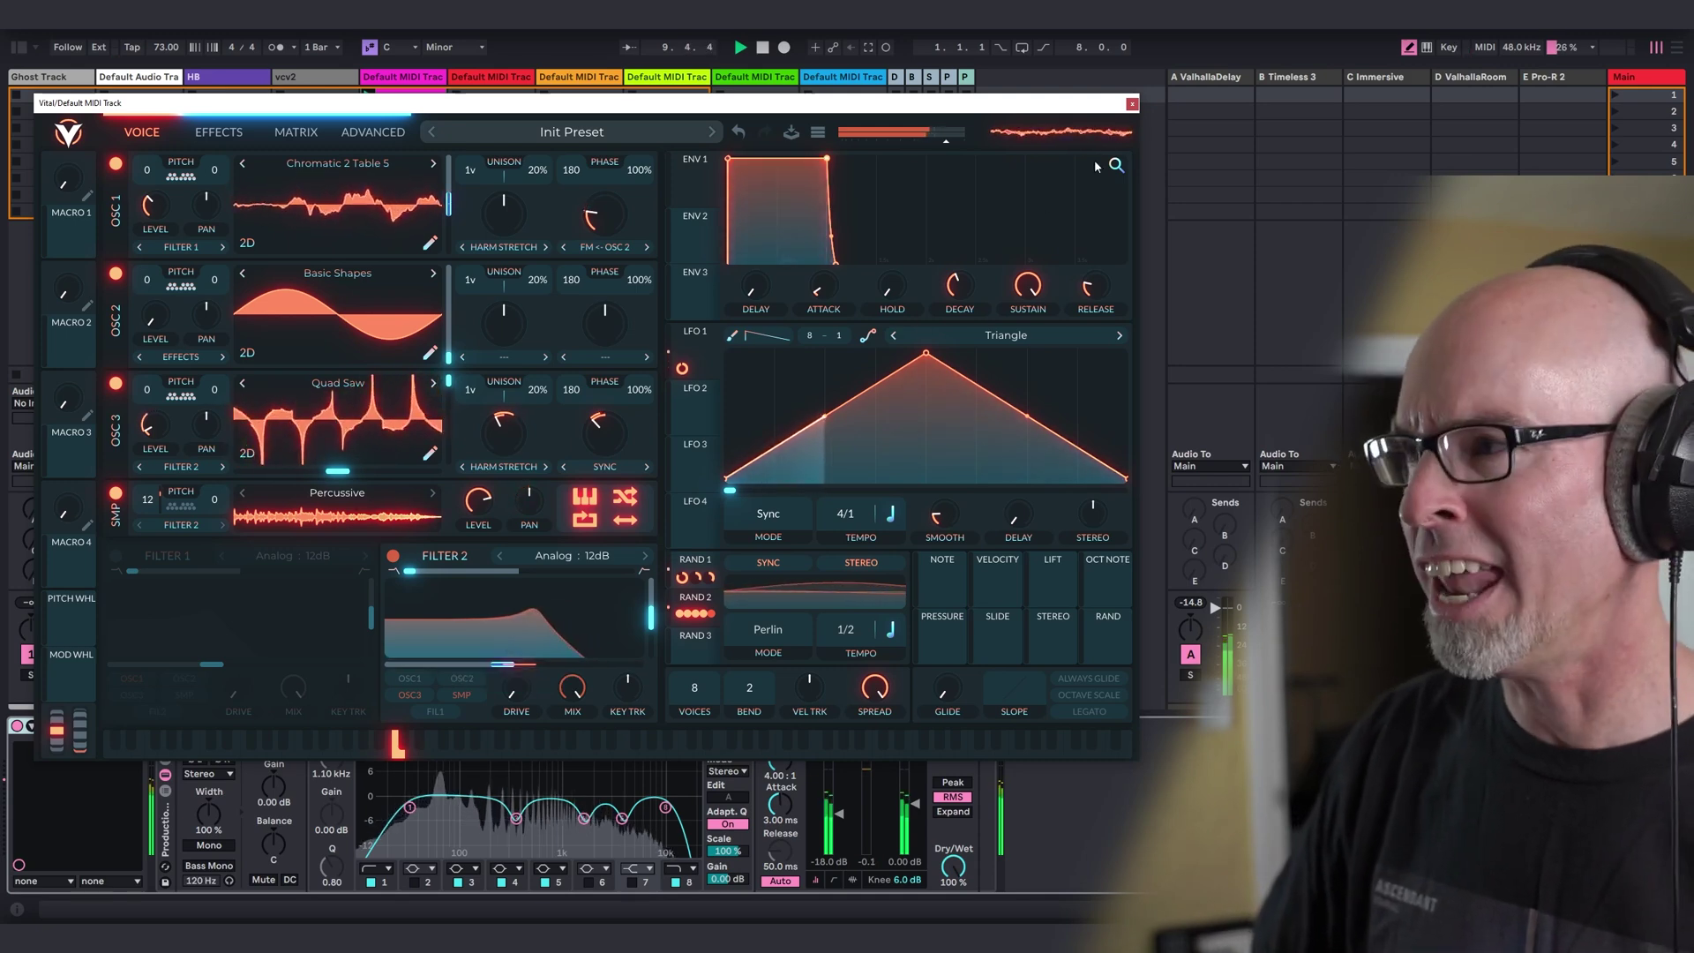
click(1132, 104)
Open the VCV Rack patch on the vcv2 track and examine its ShapeMaster, Random, Quantum, Dark Energy and 8FO modules.
click(296, 79)
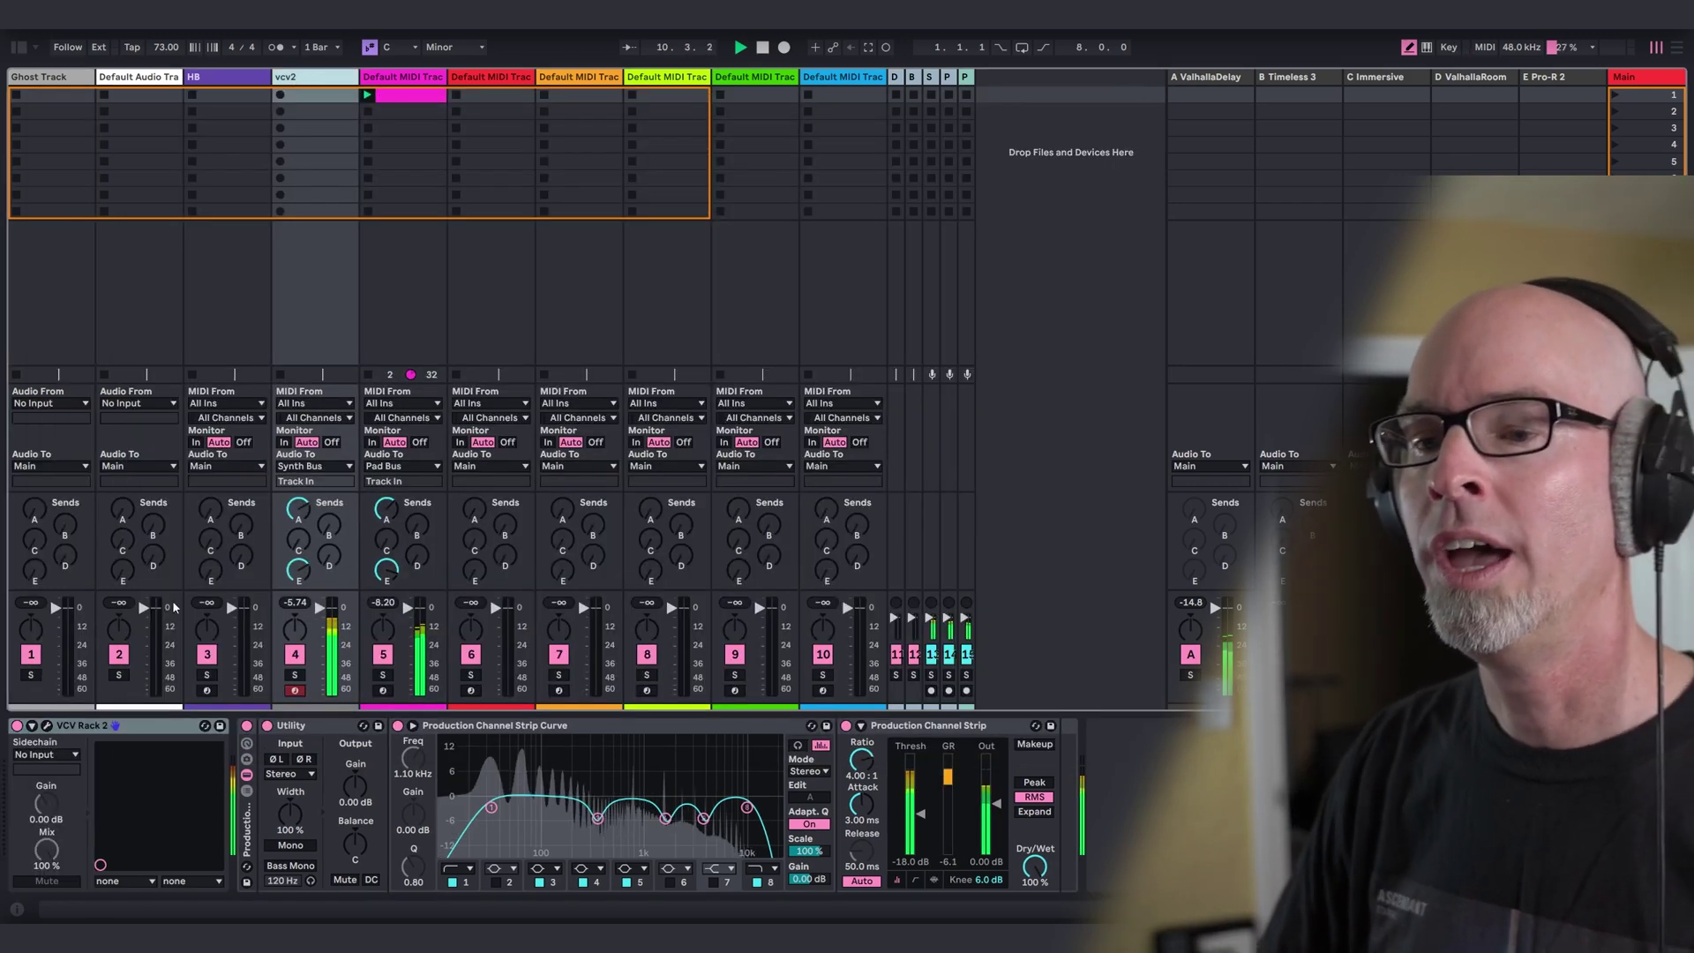
click(123, 725)
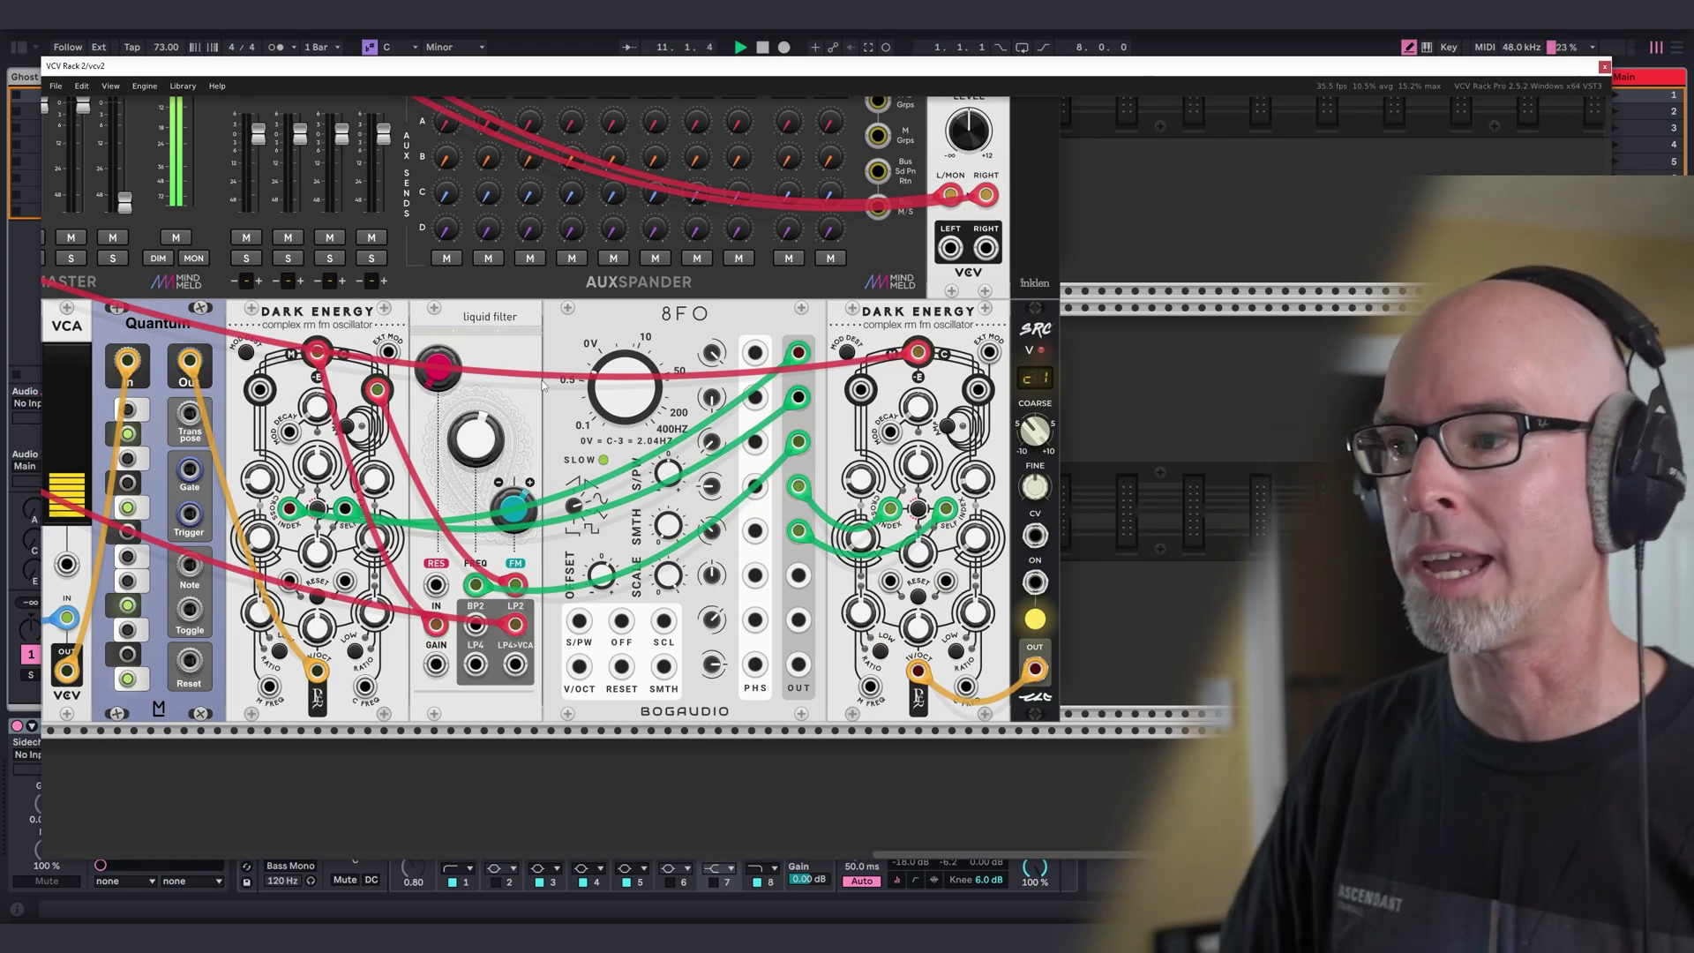
scroll(1146, 447, left, 10)
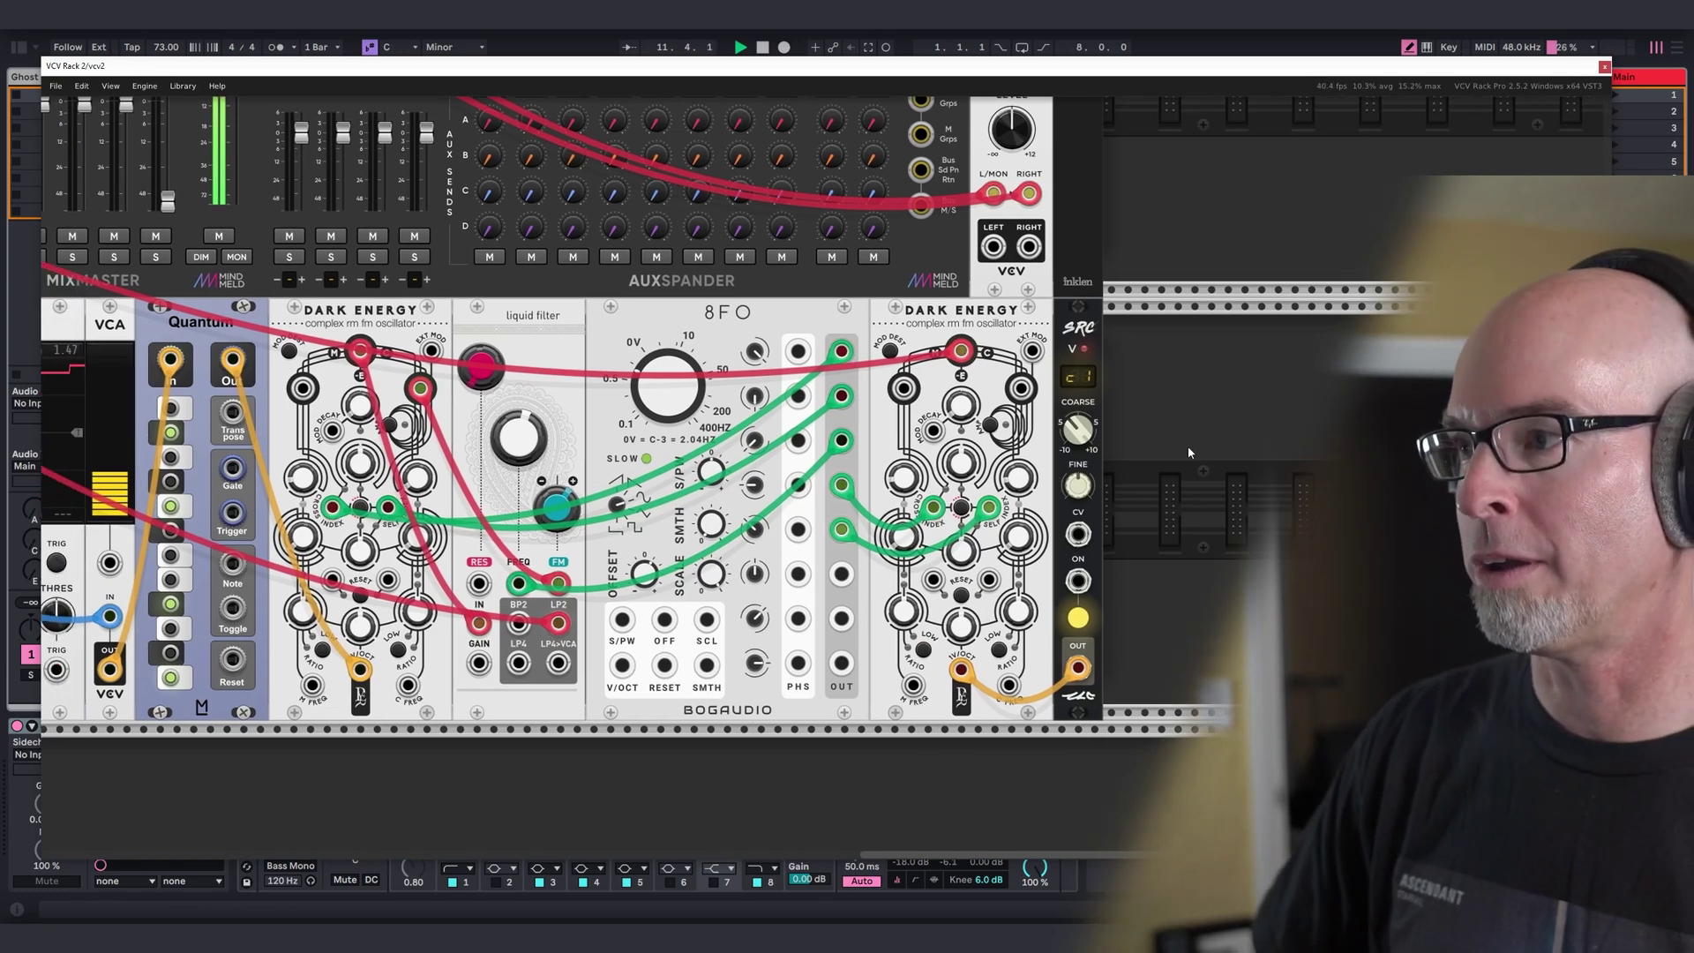
scroll(609, 725, left, 15)
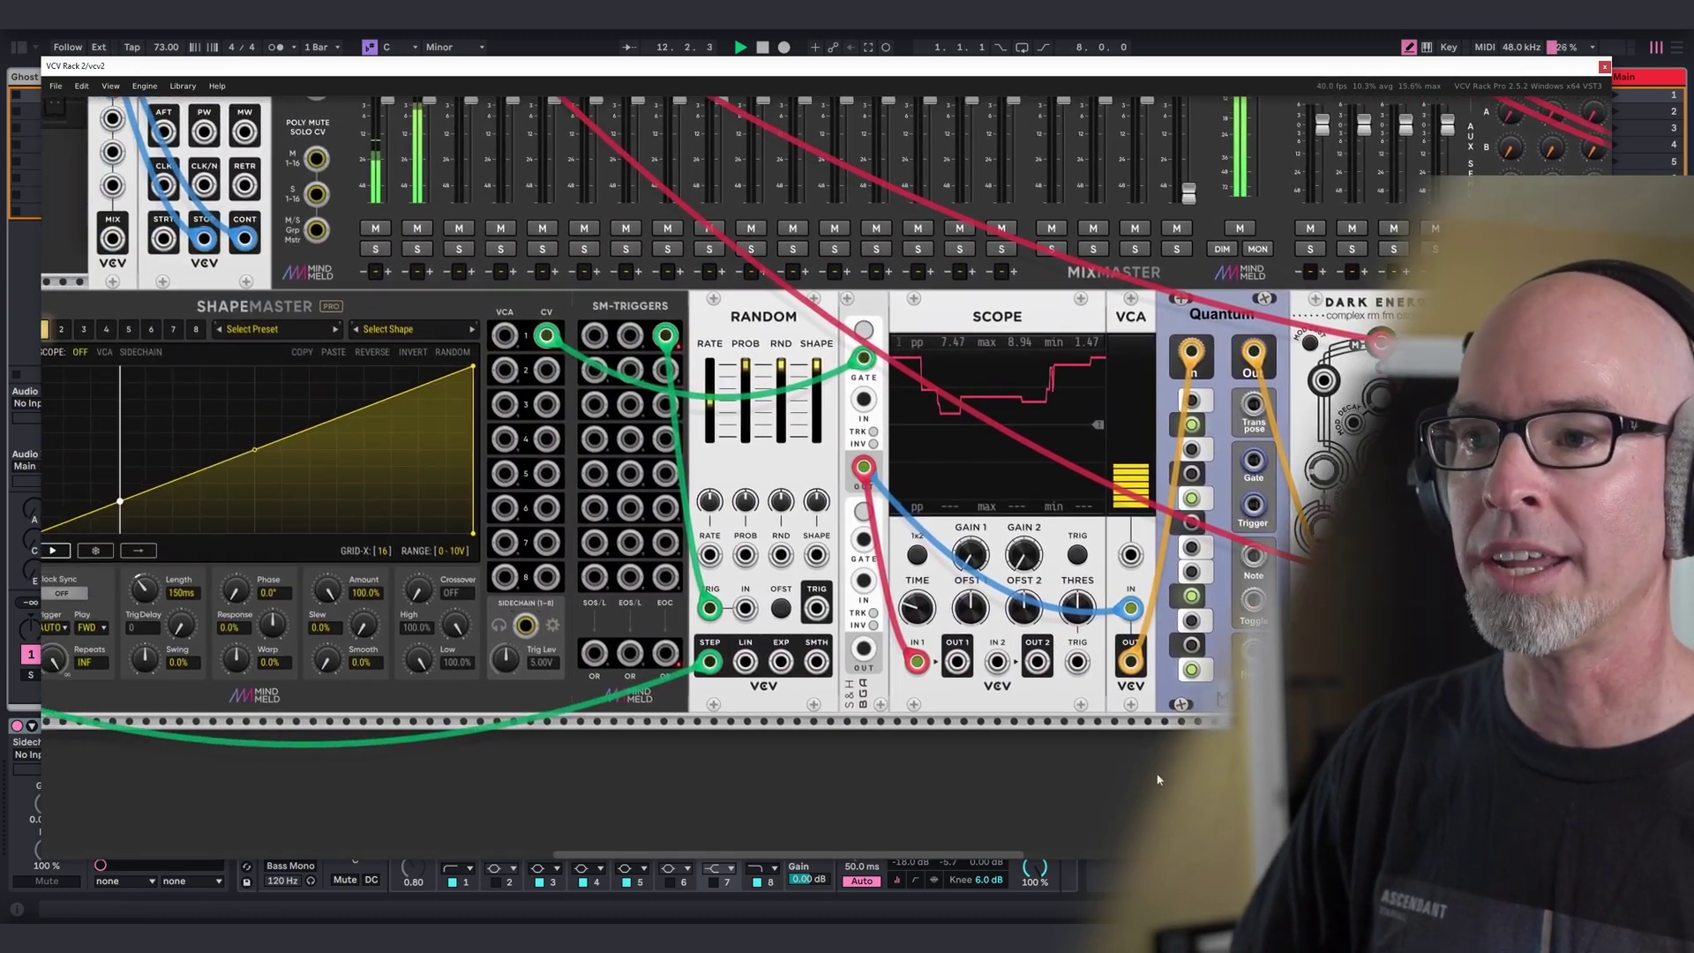
scroll(825, 424, right, 2)
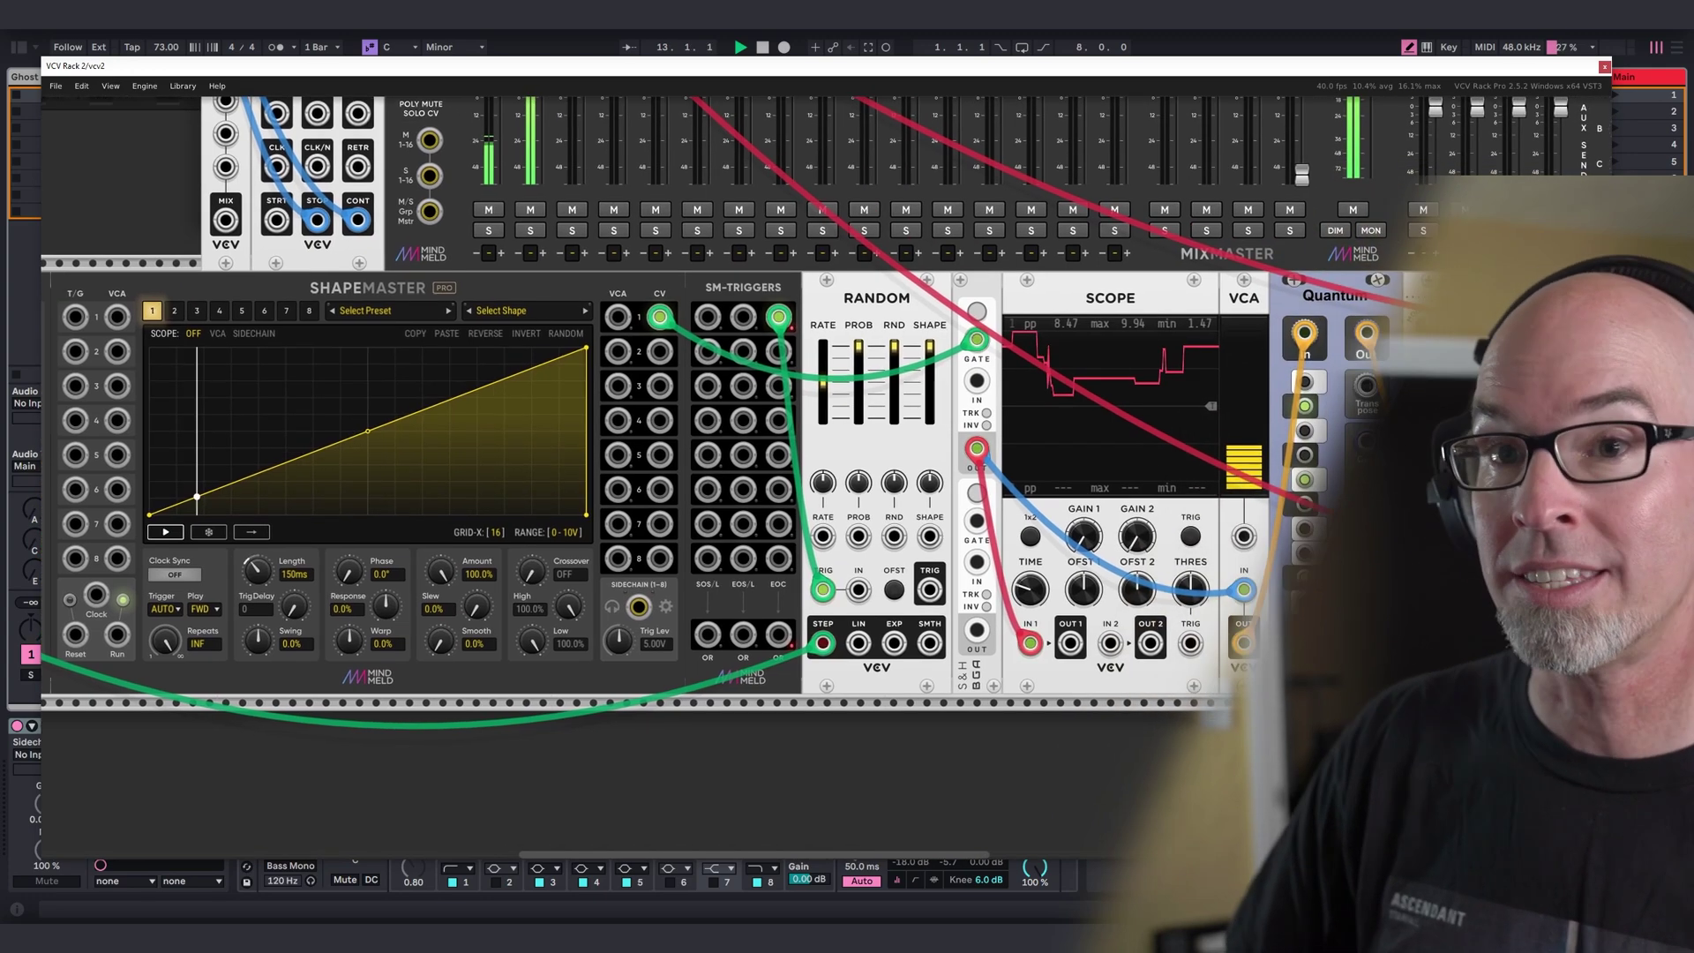
scroll(825, 423, left, 6)
scroll(1277, 430, right, 4)
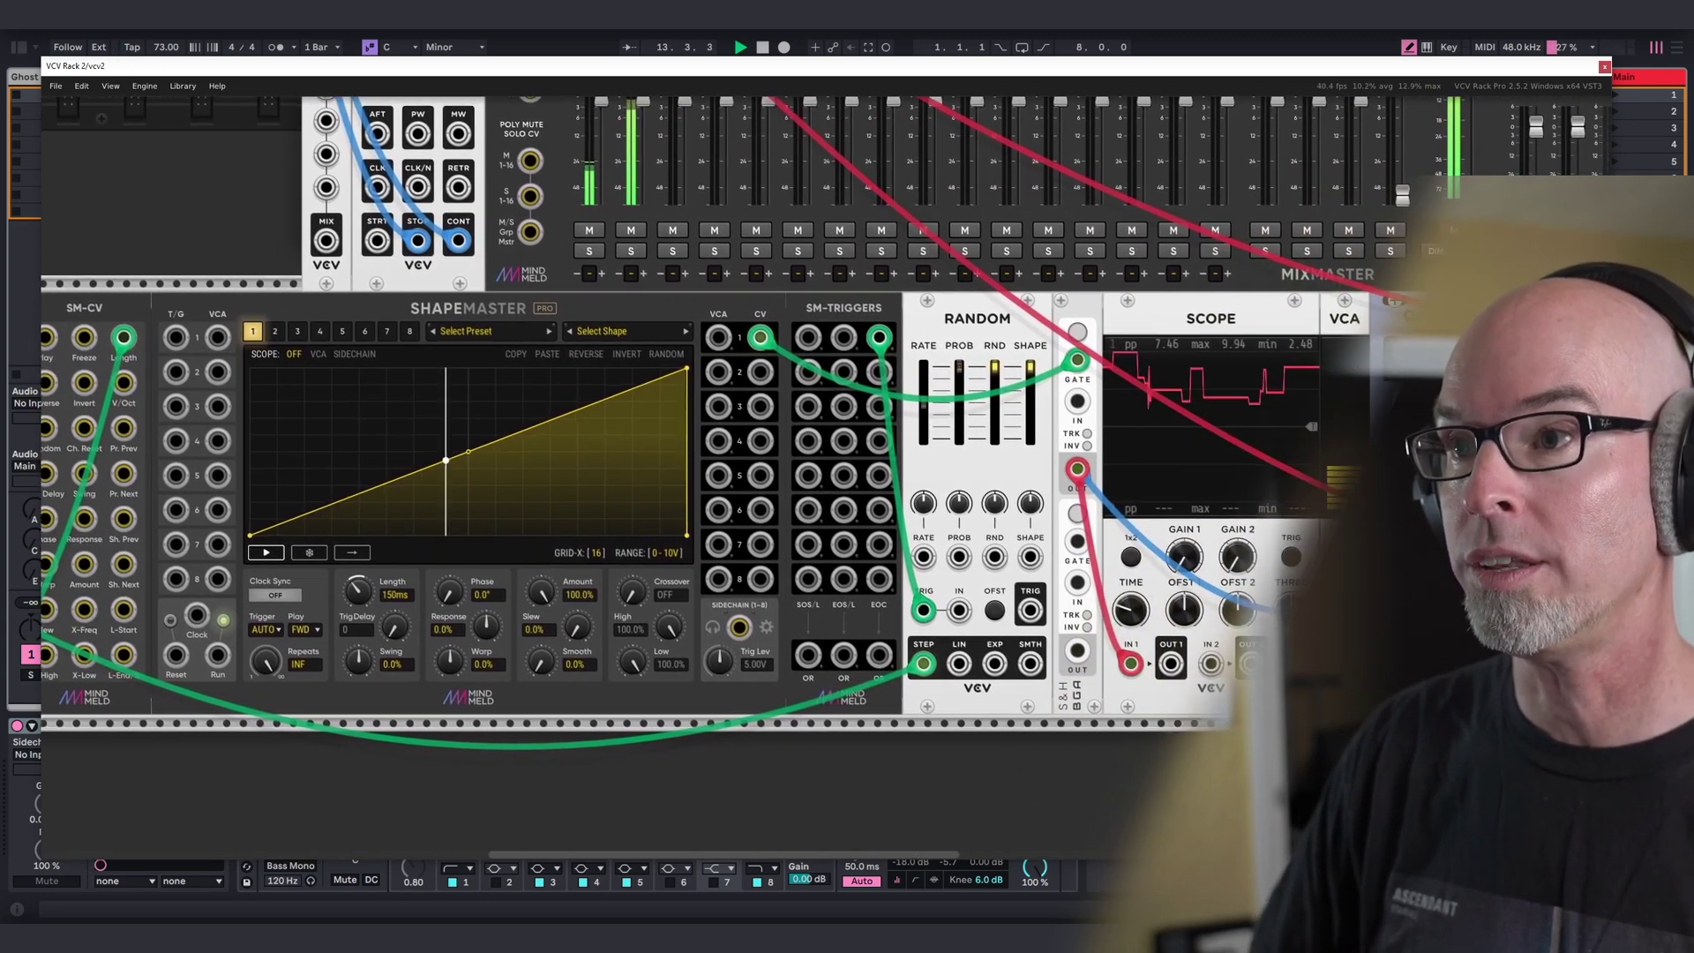
scroll(1113, 628, left, 1)
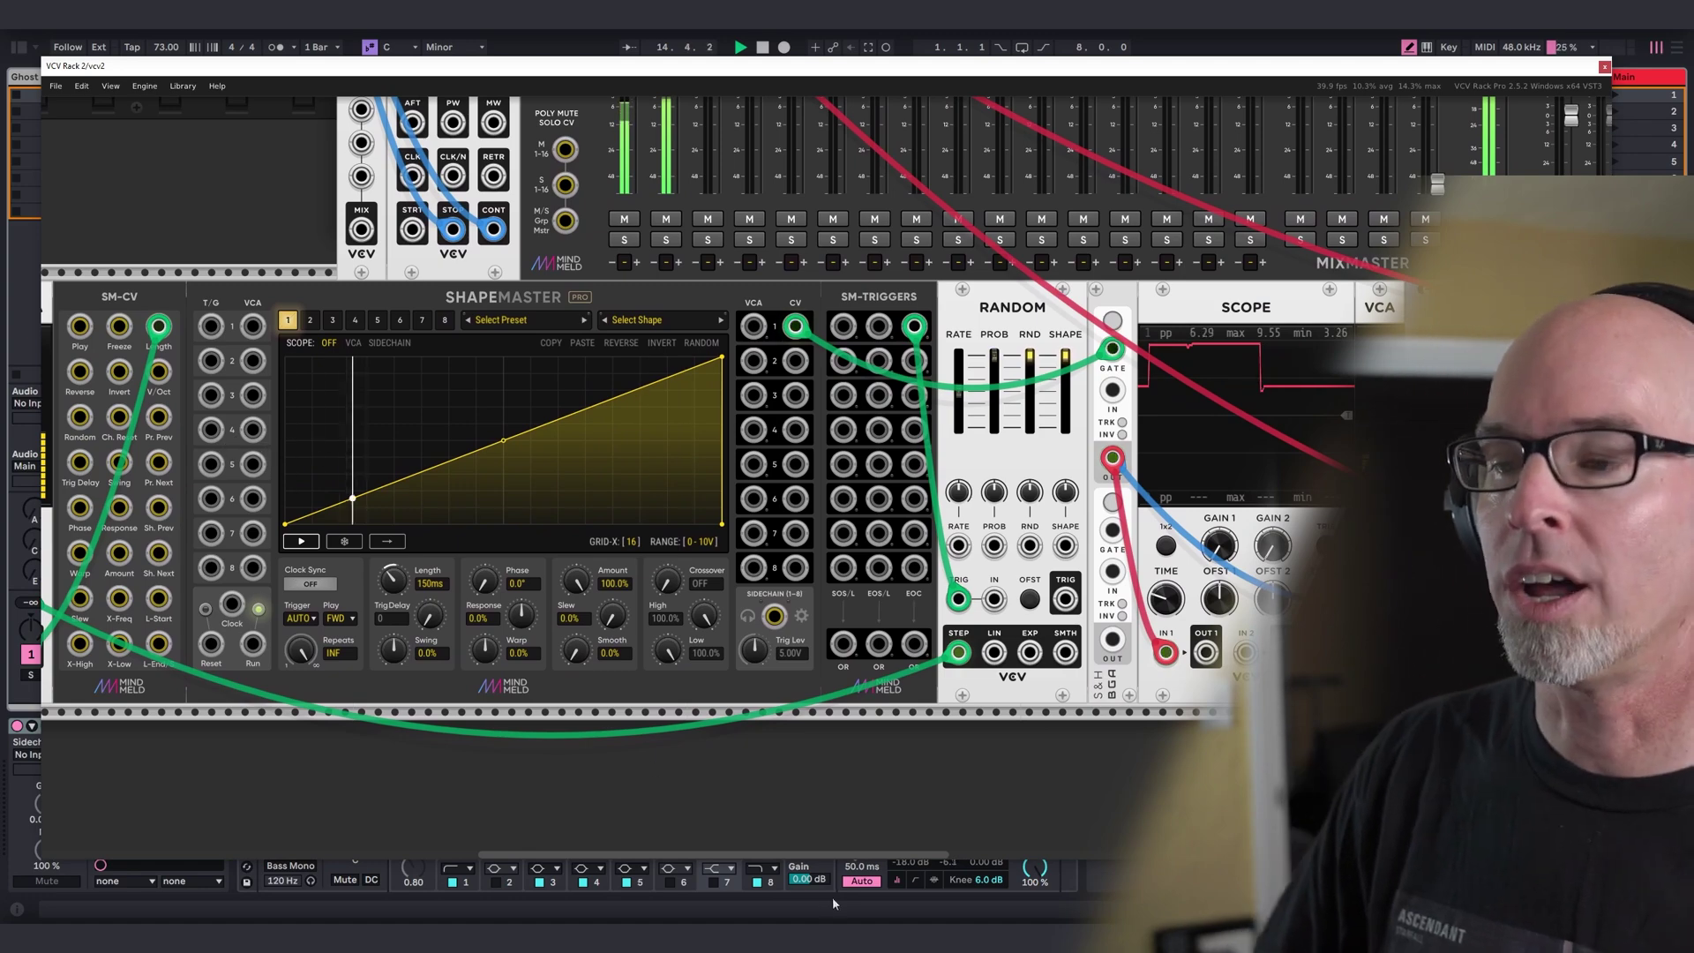
drag(960, 776, 533, 798)
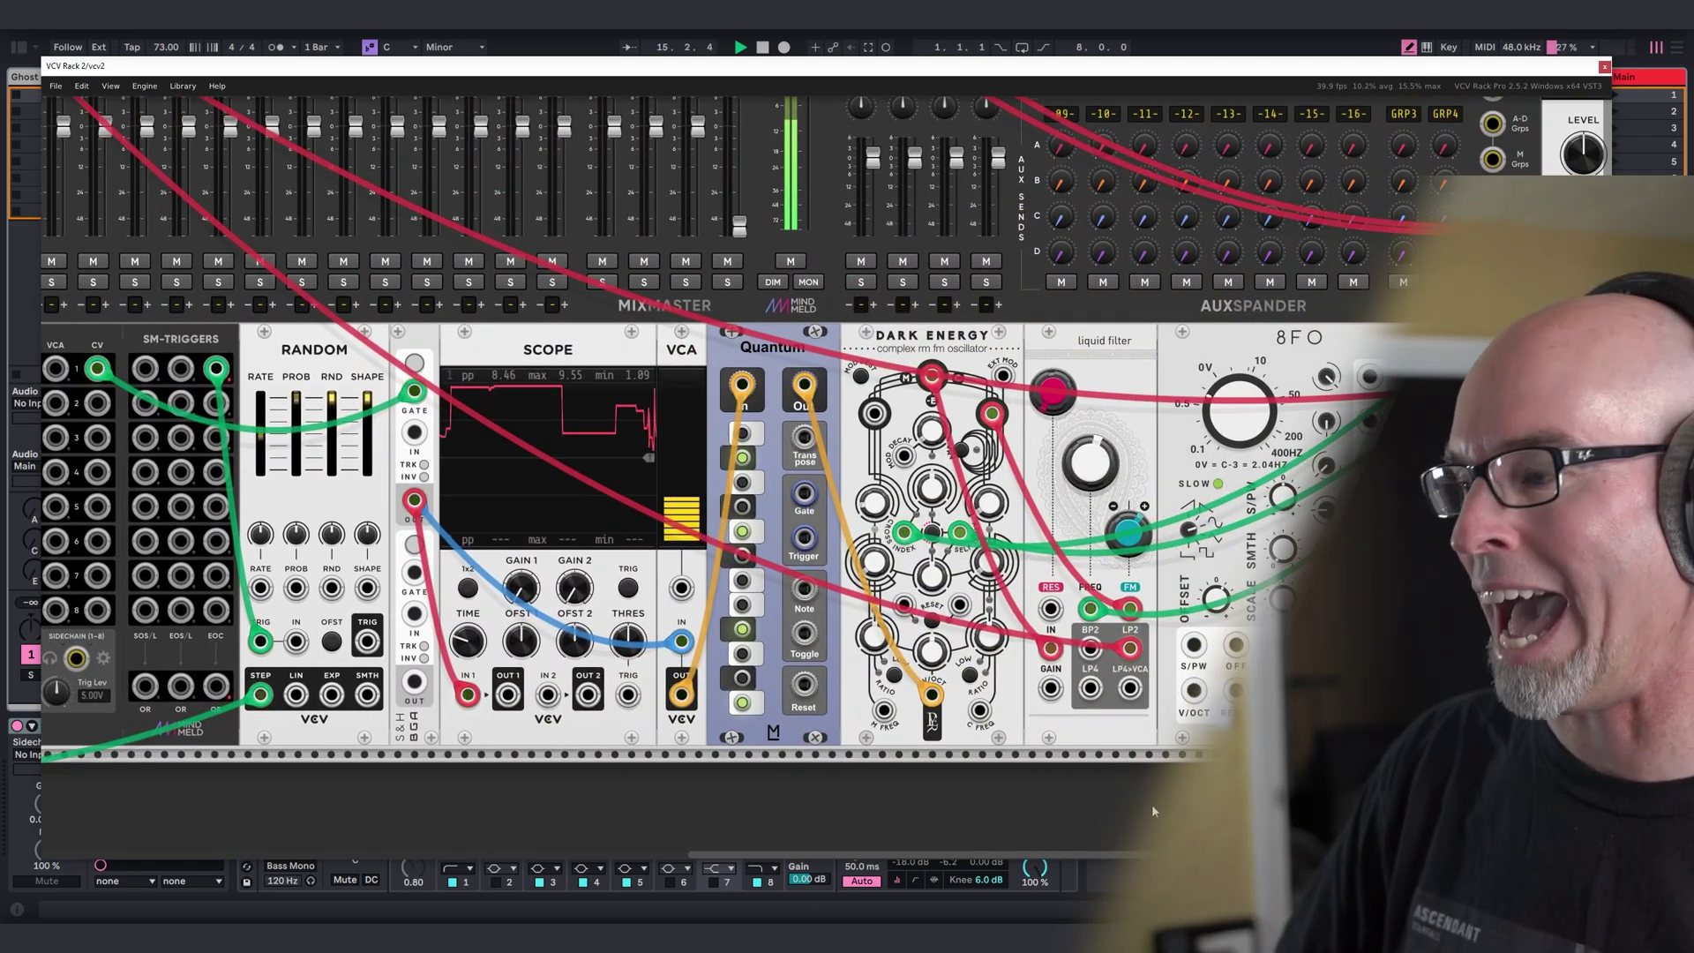
drag(1151, 803, 813, 806)
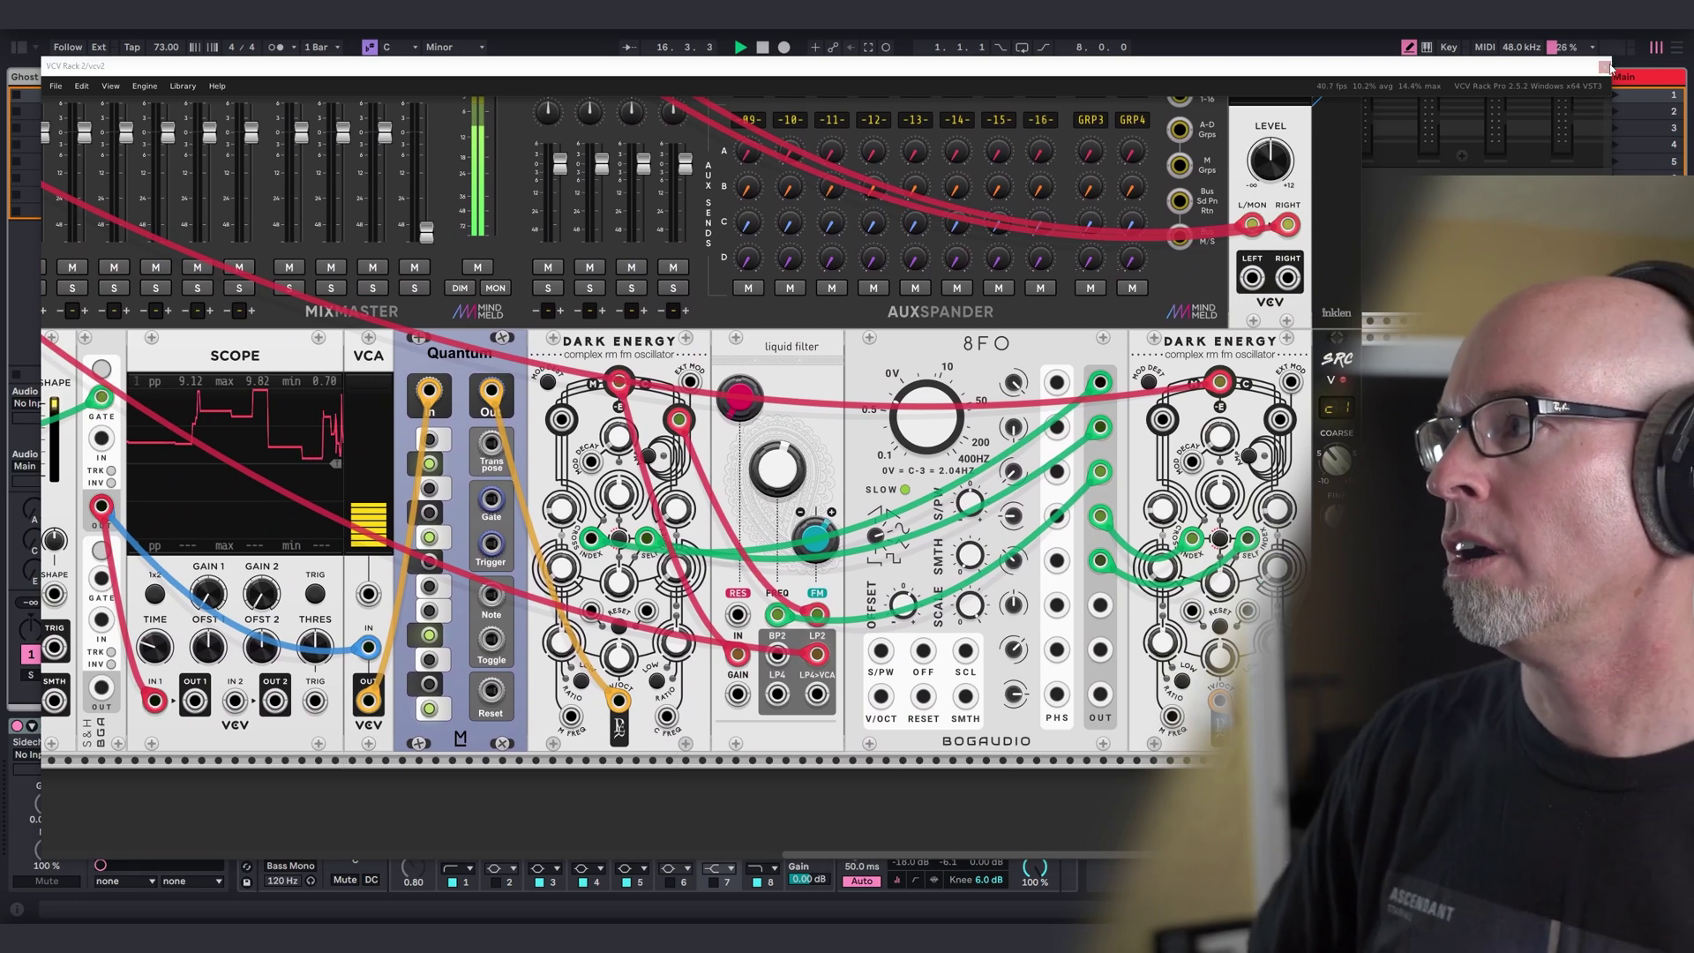
click(1605, 67)
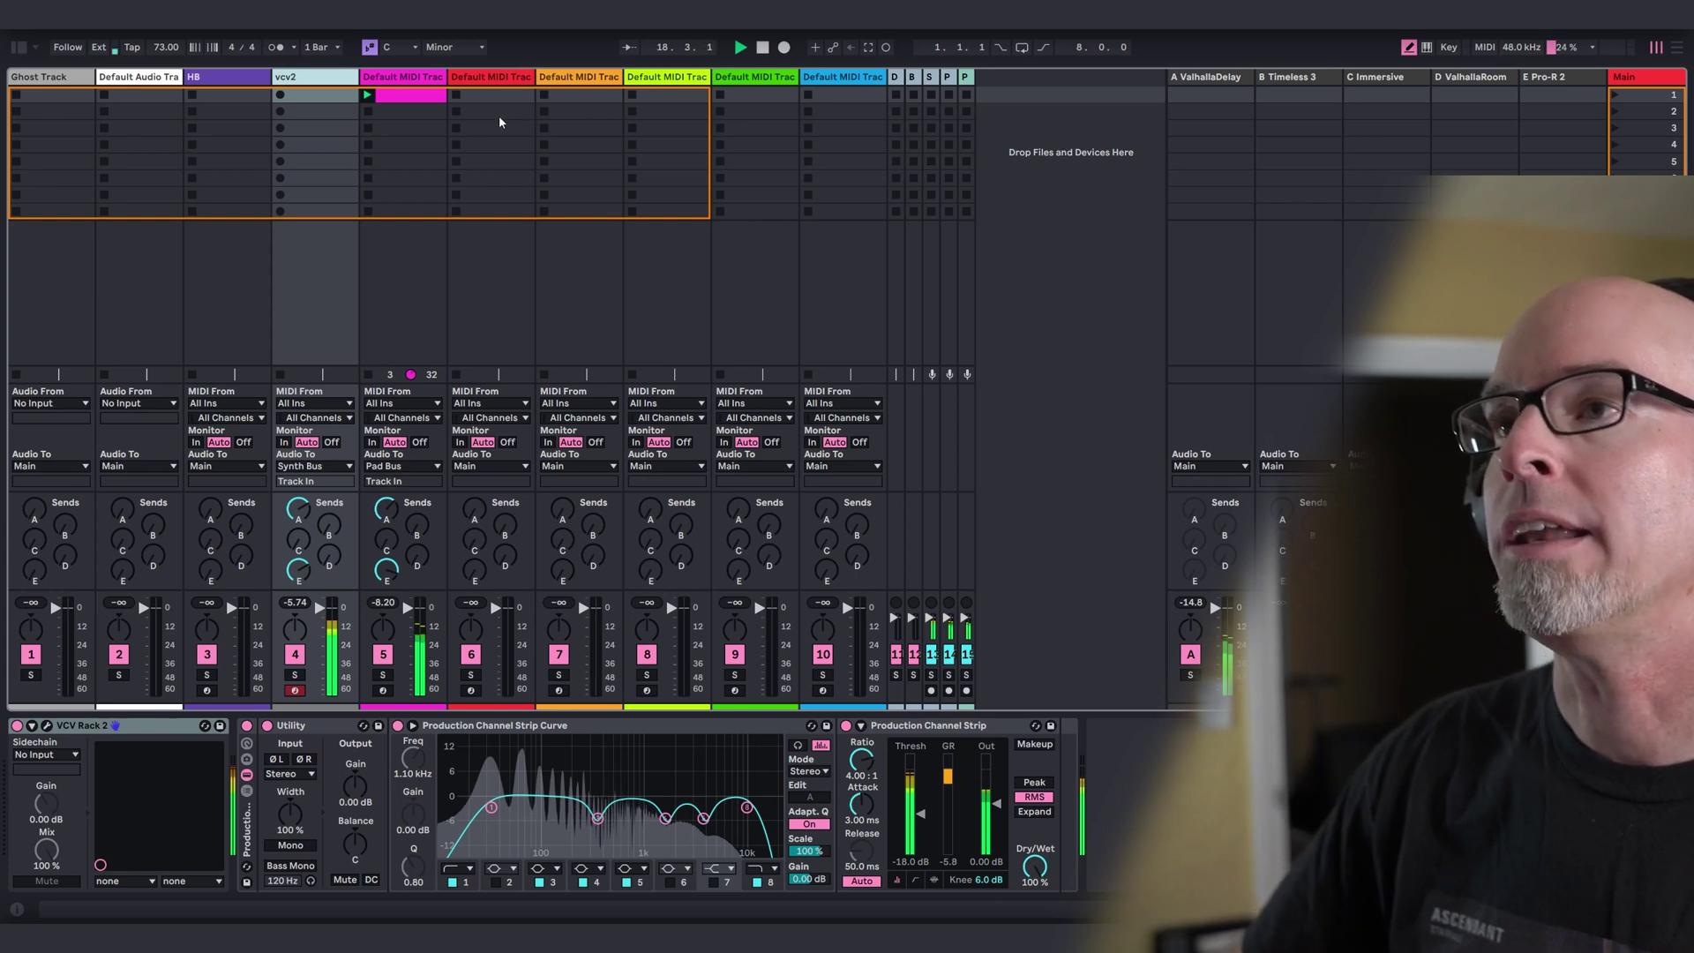
Rename track 5 as "vital drone".
click(411, 76)
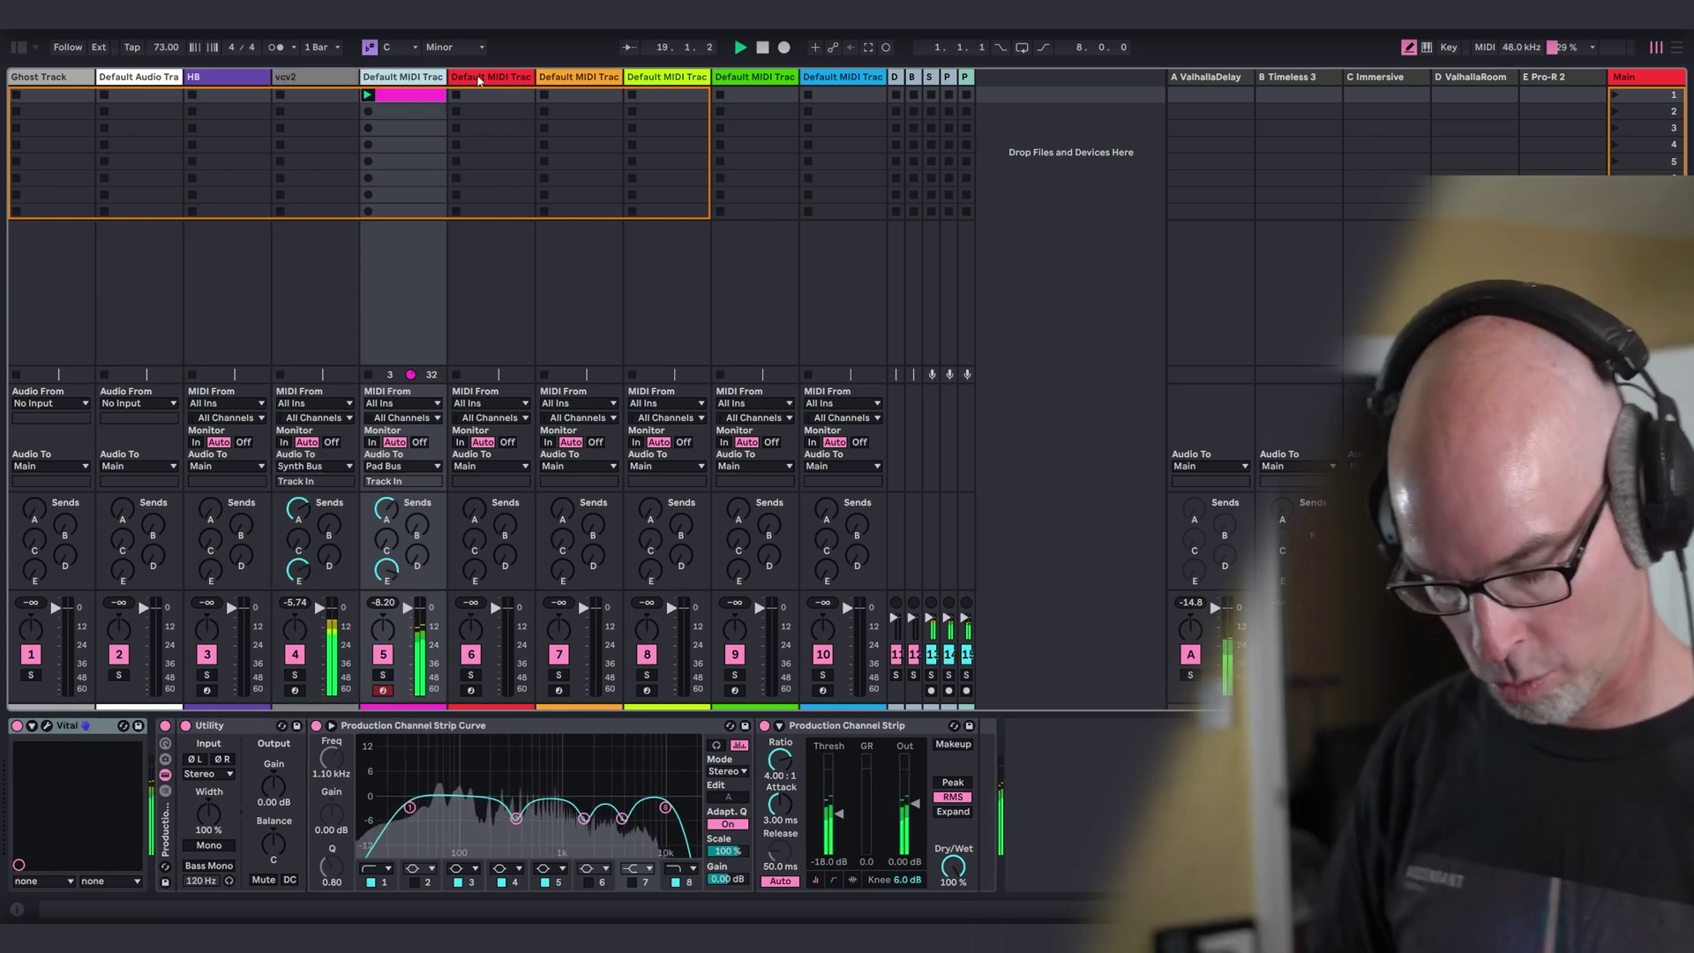
text(vi)
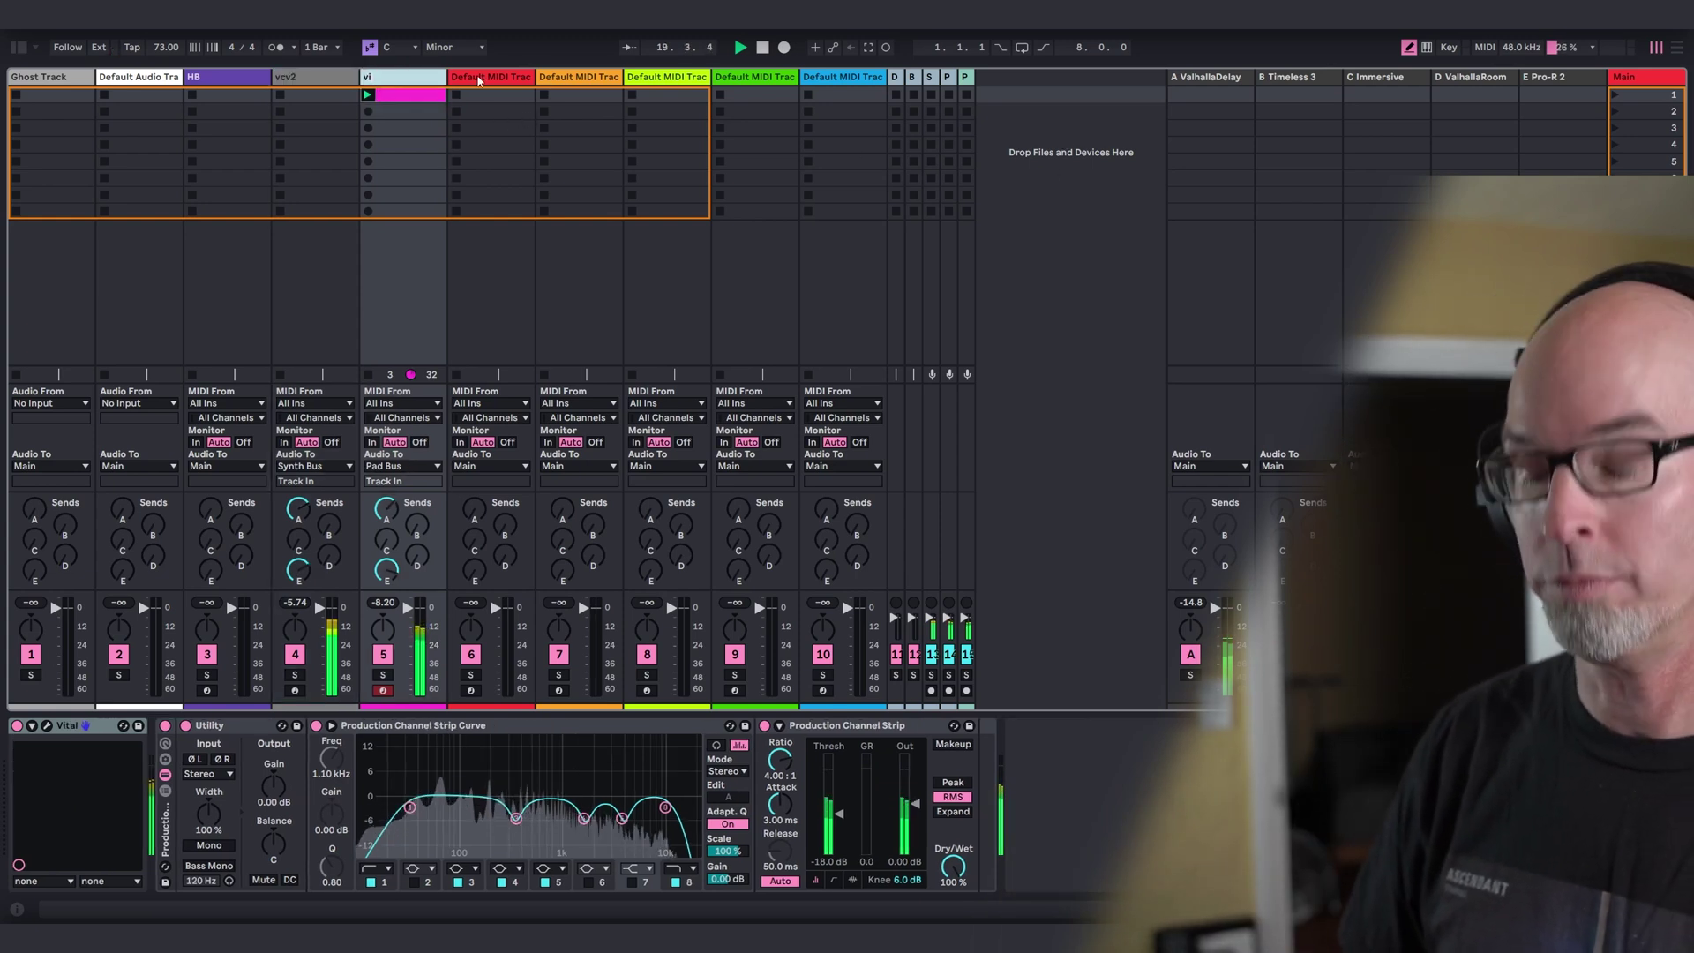
text(tal drone)
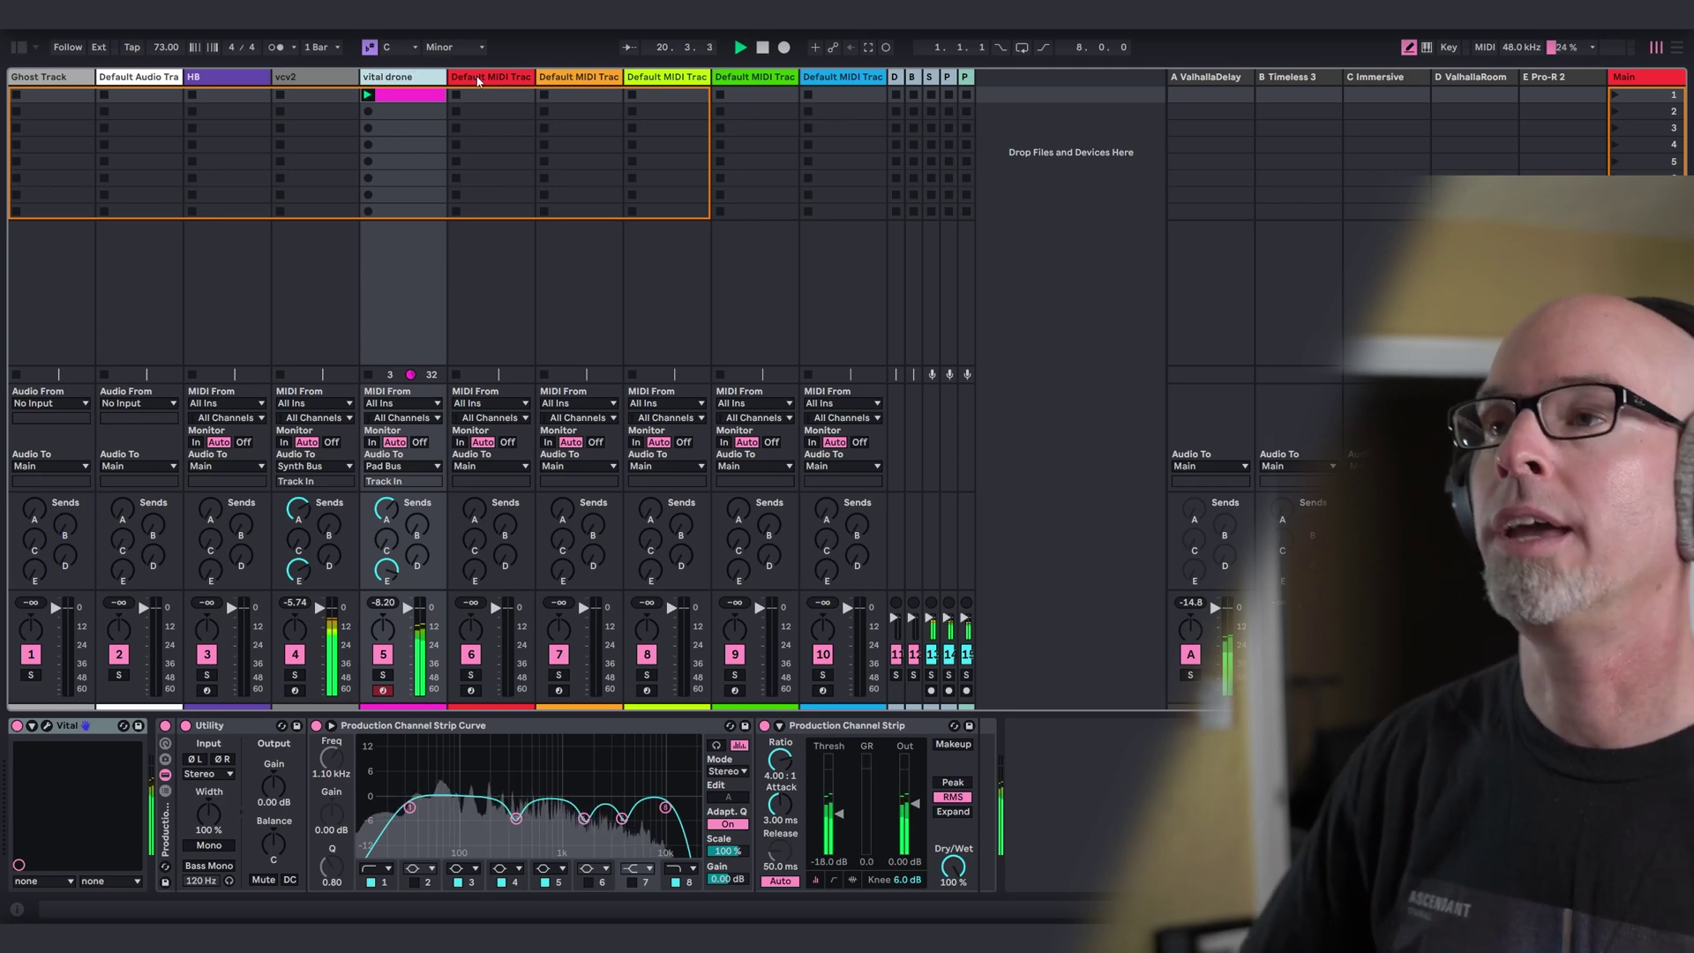
Load Pigments from the Synths collection onto MIDI track 6, hide the browser and reposition the plugin window.
click(477, 78)
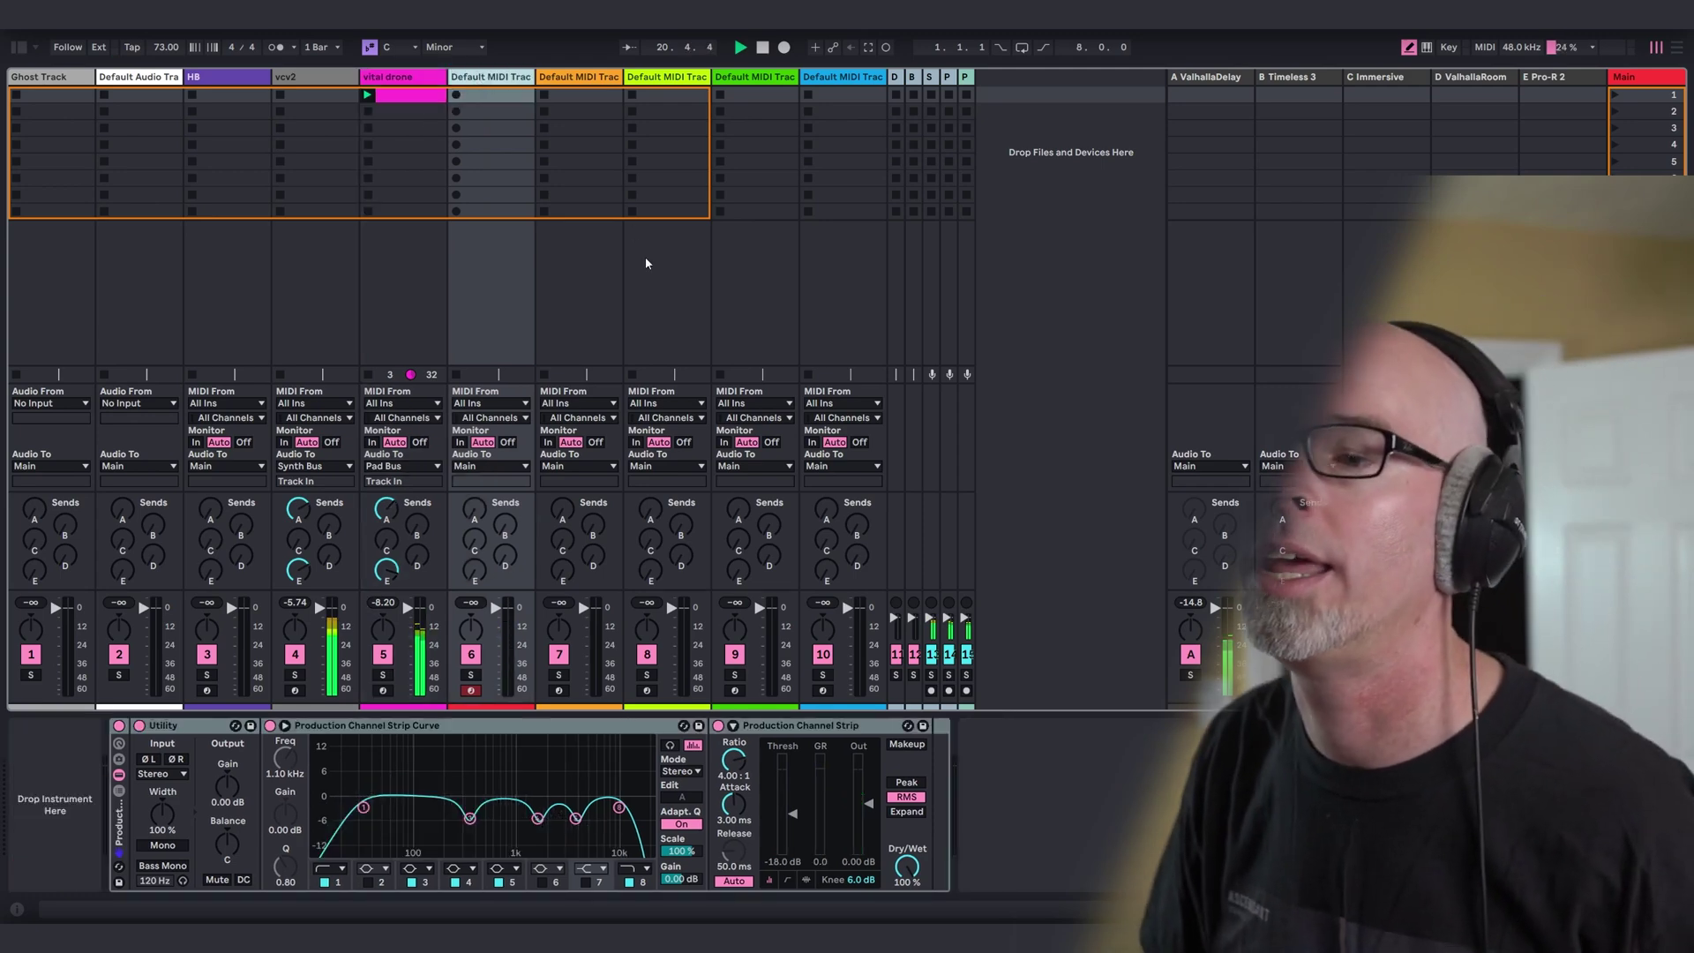
click(21, 47)
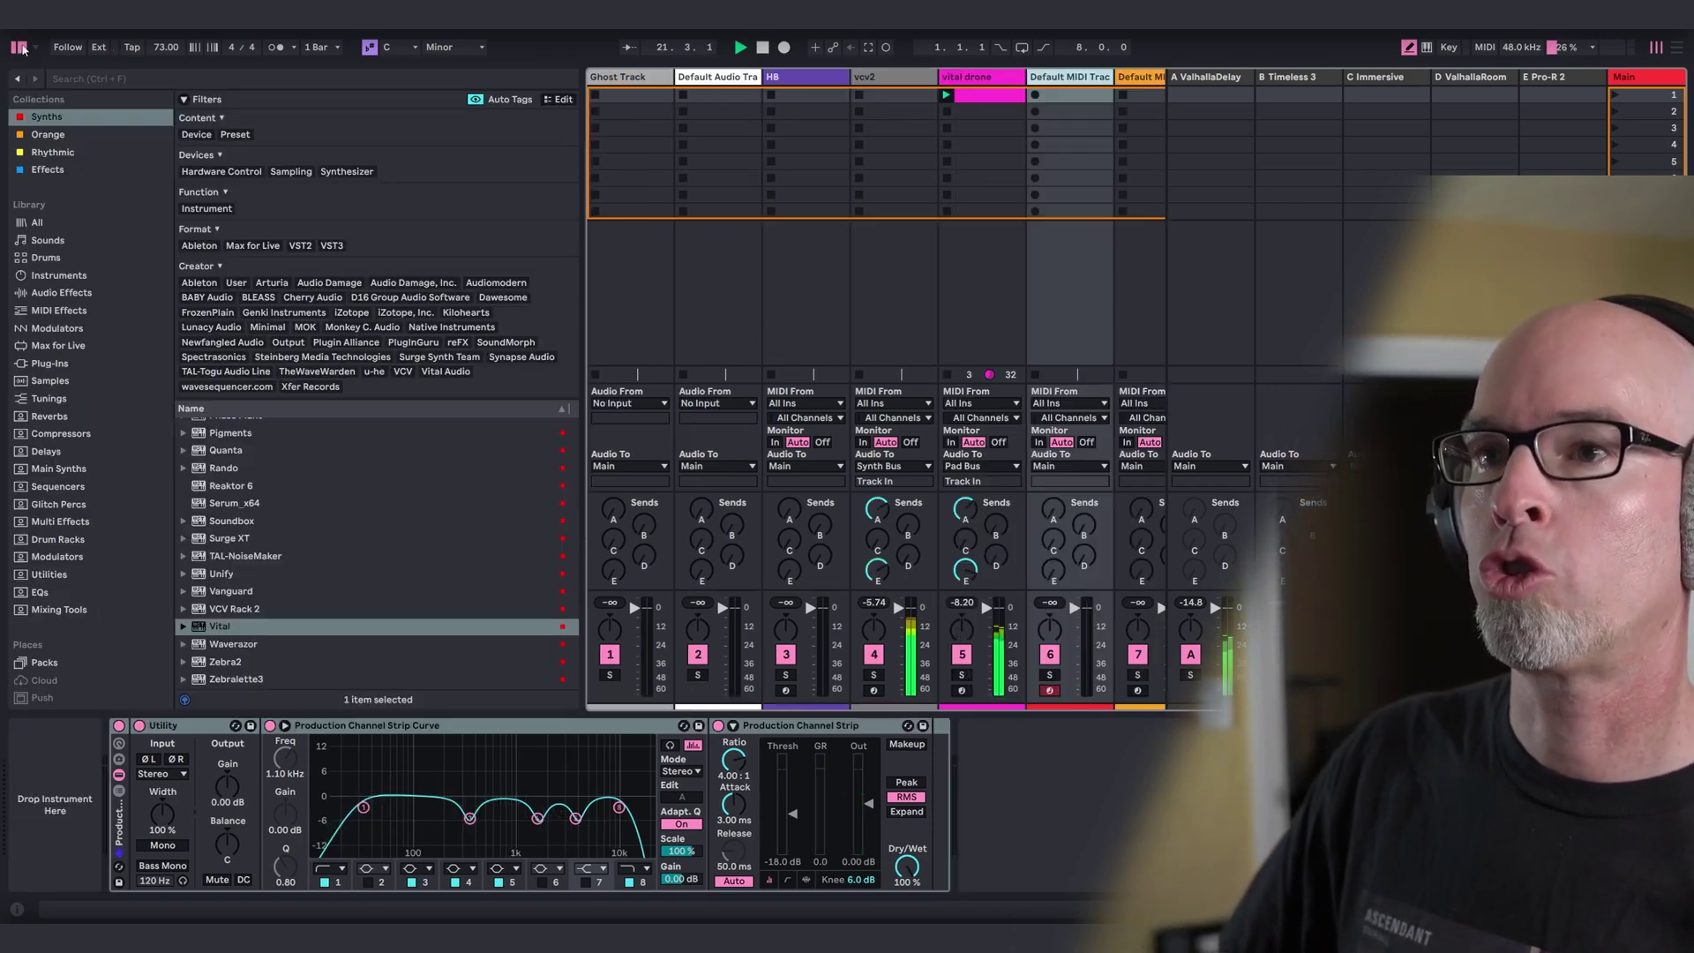
scroll(319, 526, up, 3)
click(282, 579)
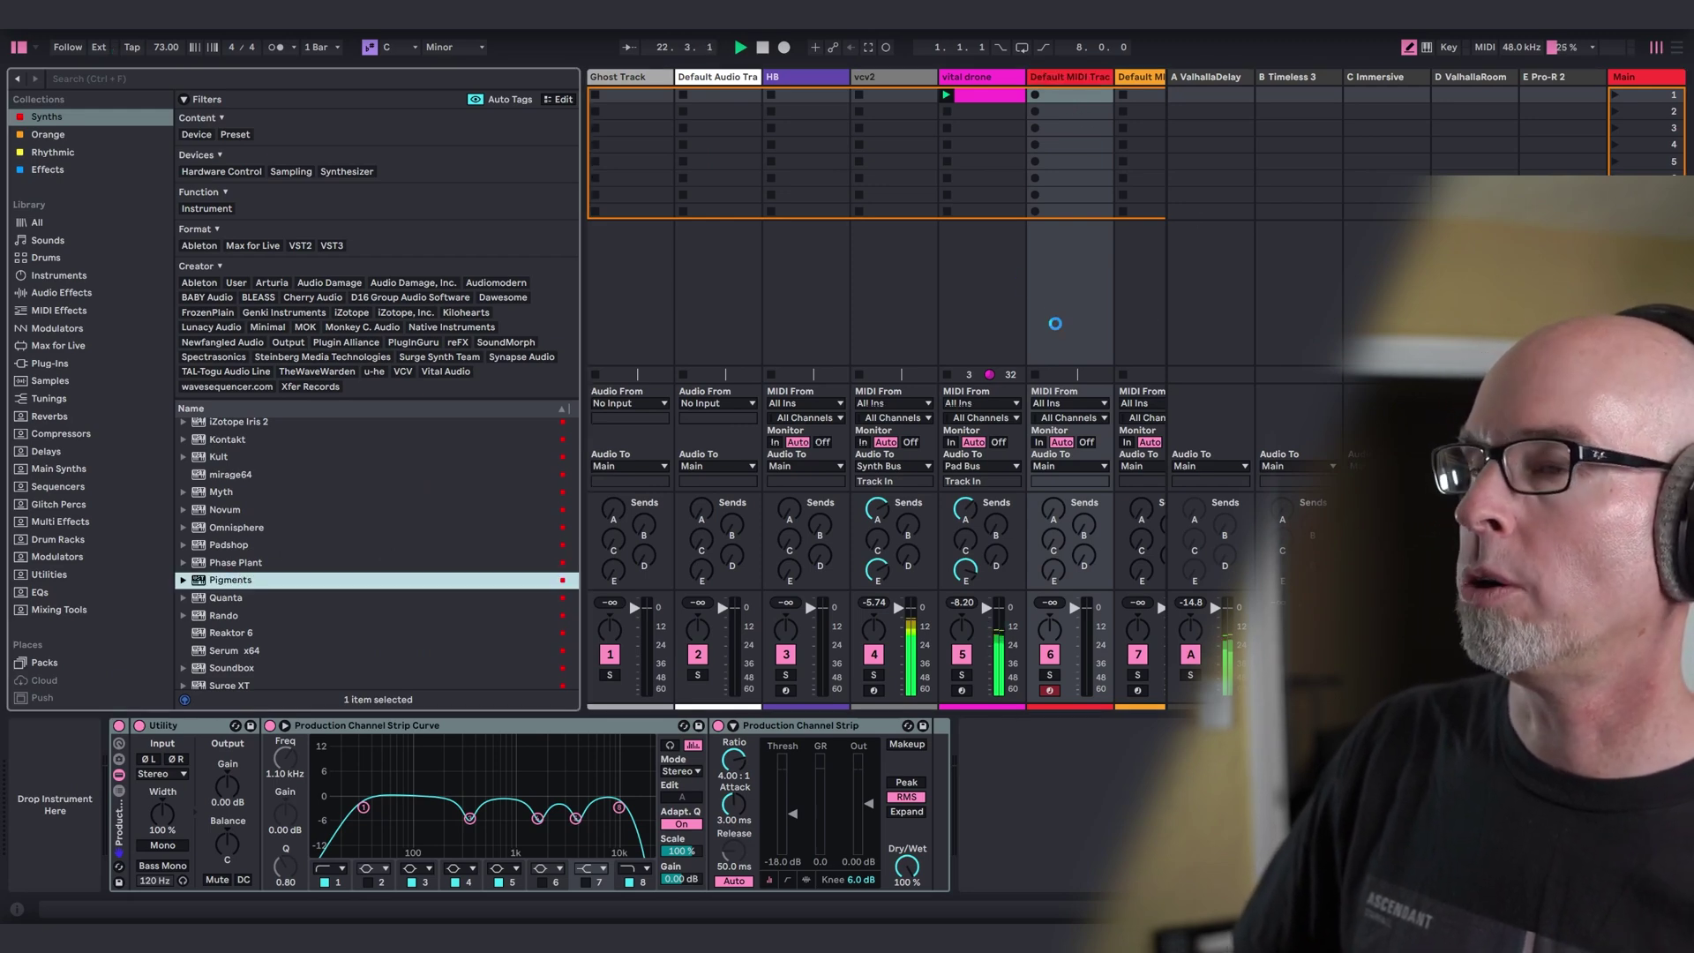
key(Return)
click(20, 48)
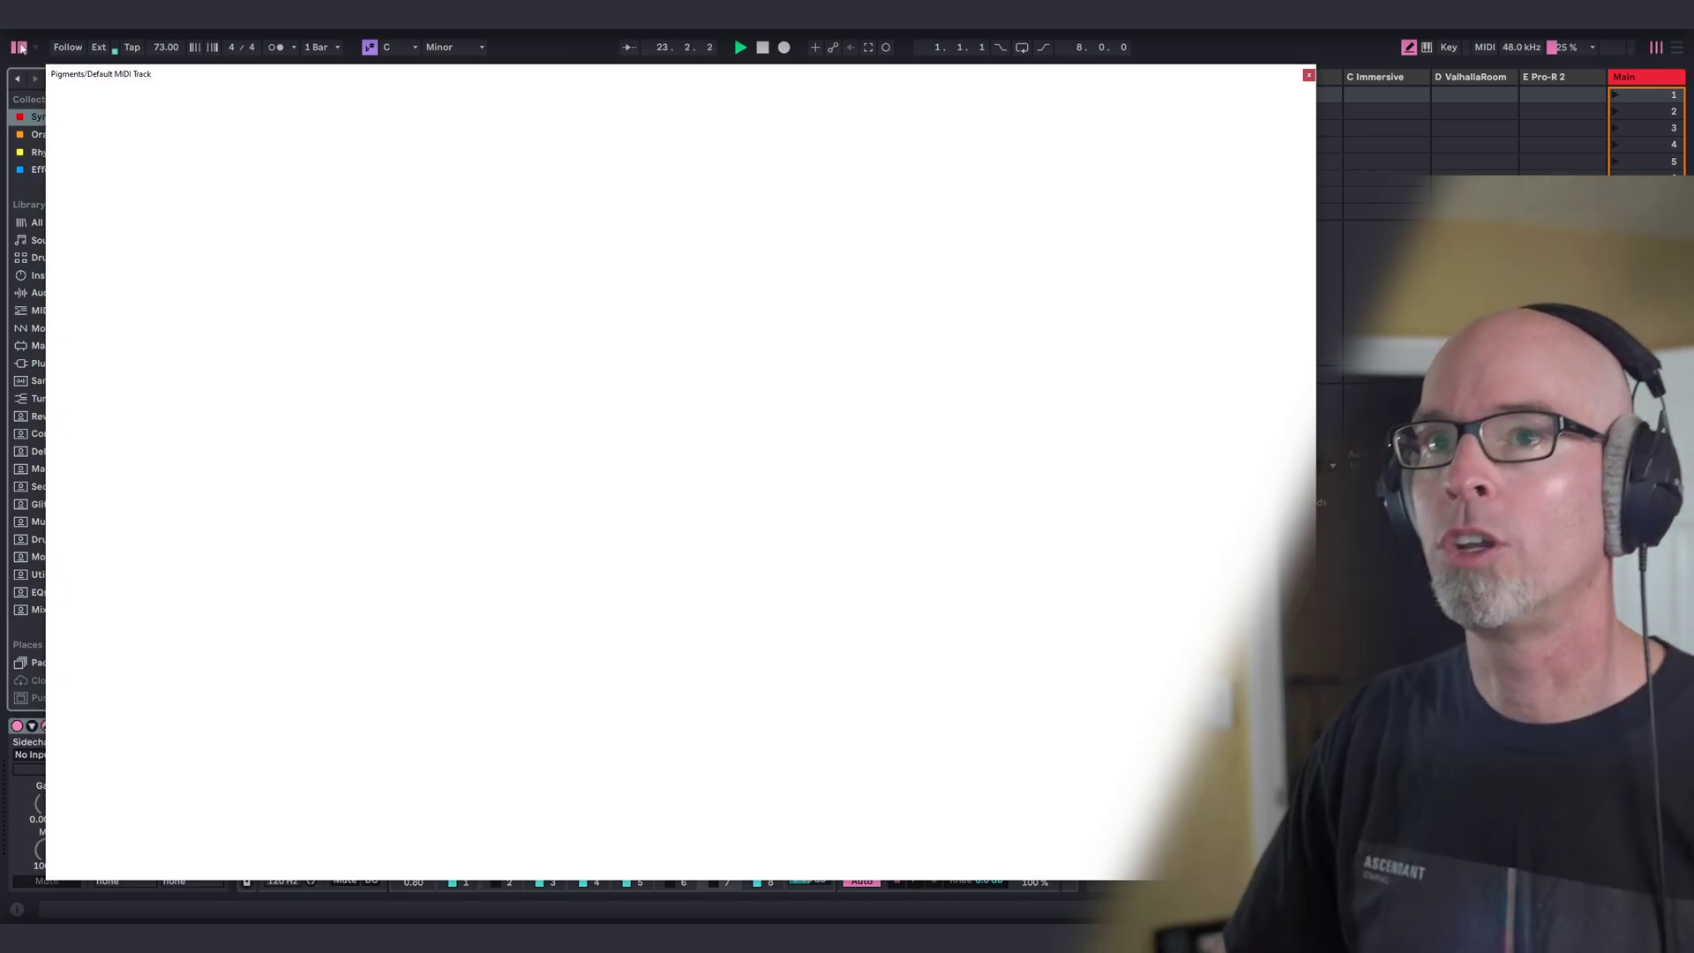
drag(253, 75, 237, 61)
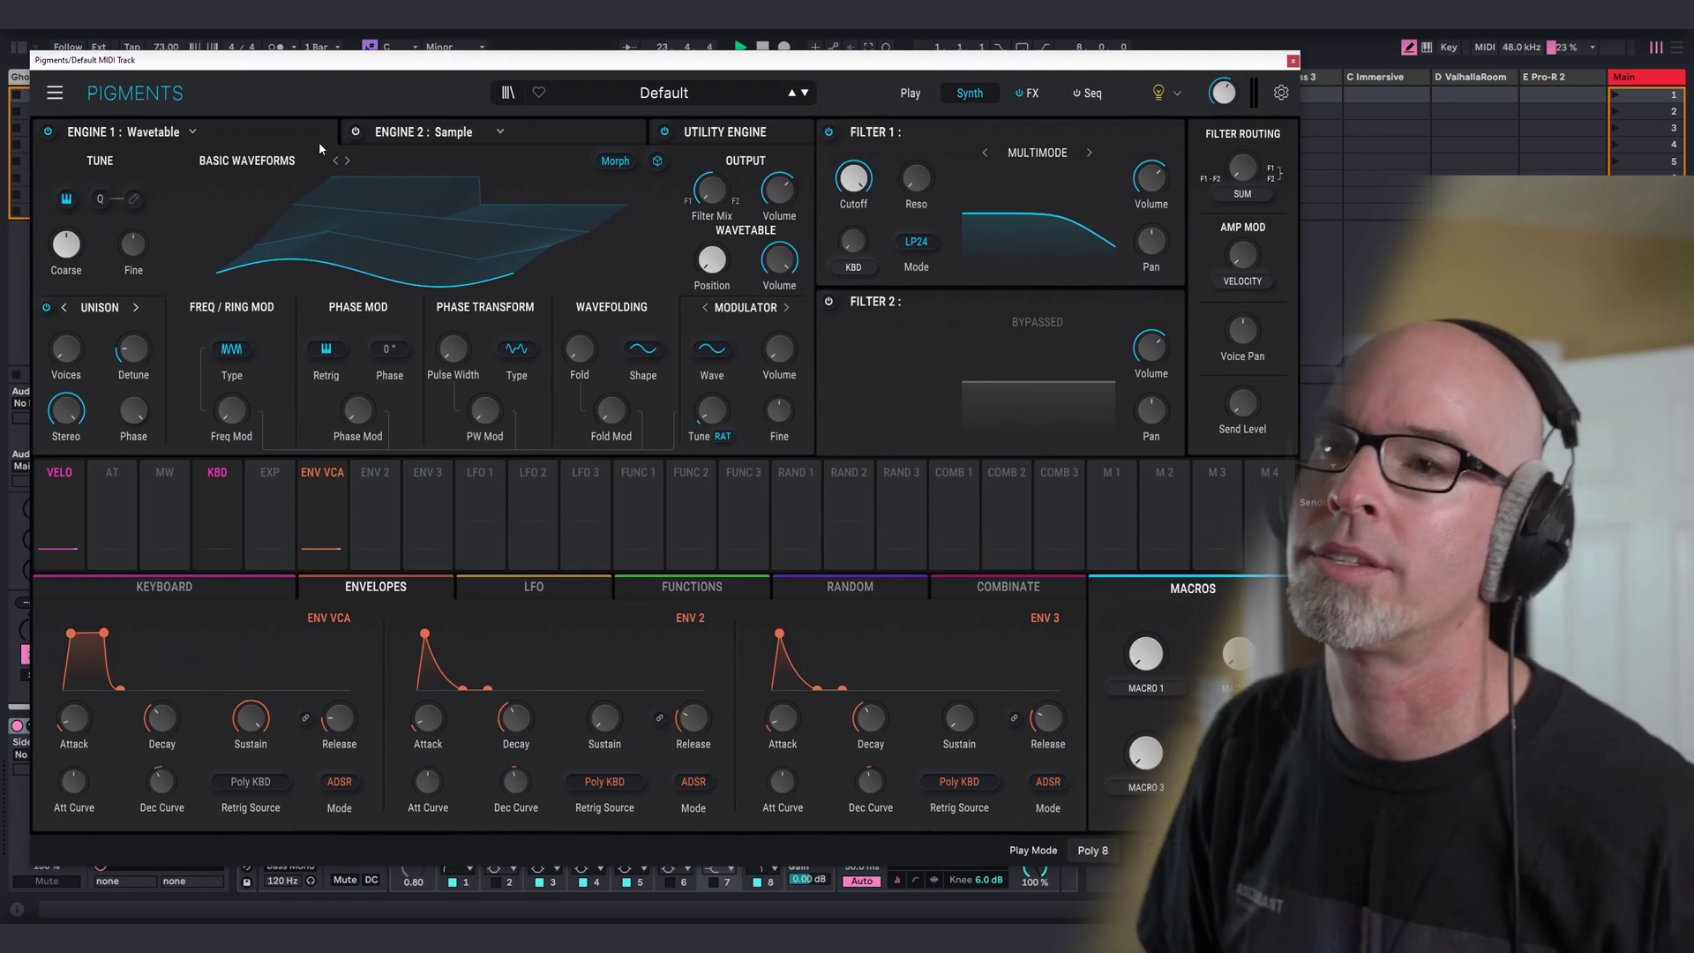
Keep engine 1 on the Basic Waveforms wavetable and move its position to the sawtooth shape.
click(264, 161)
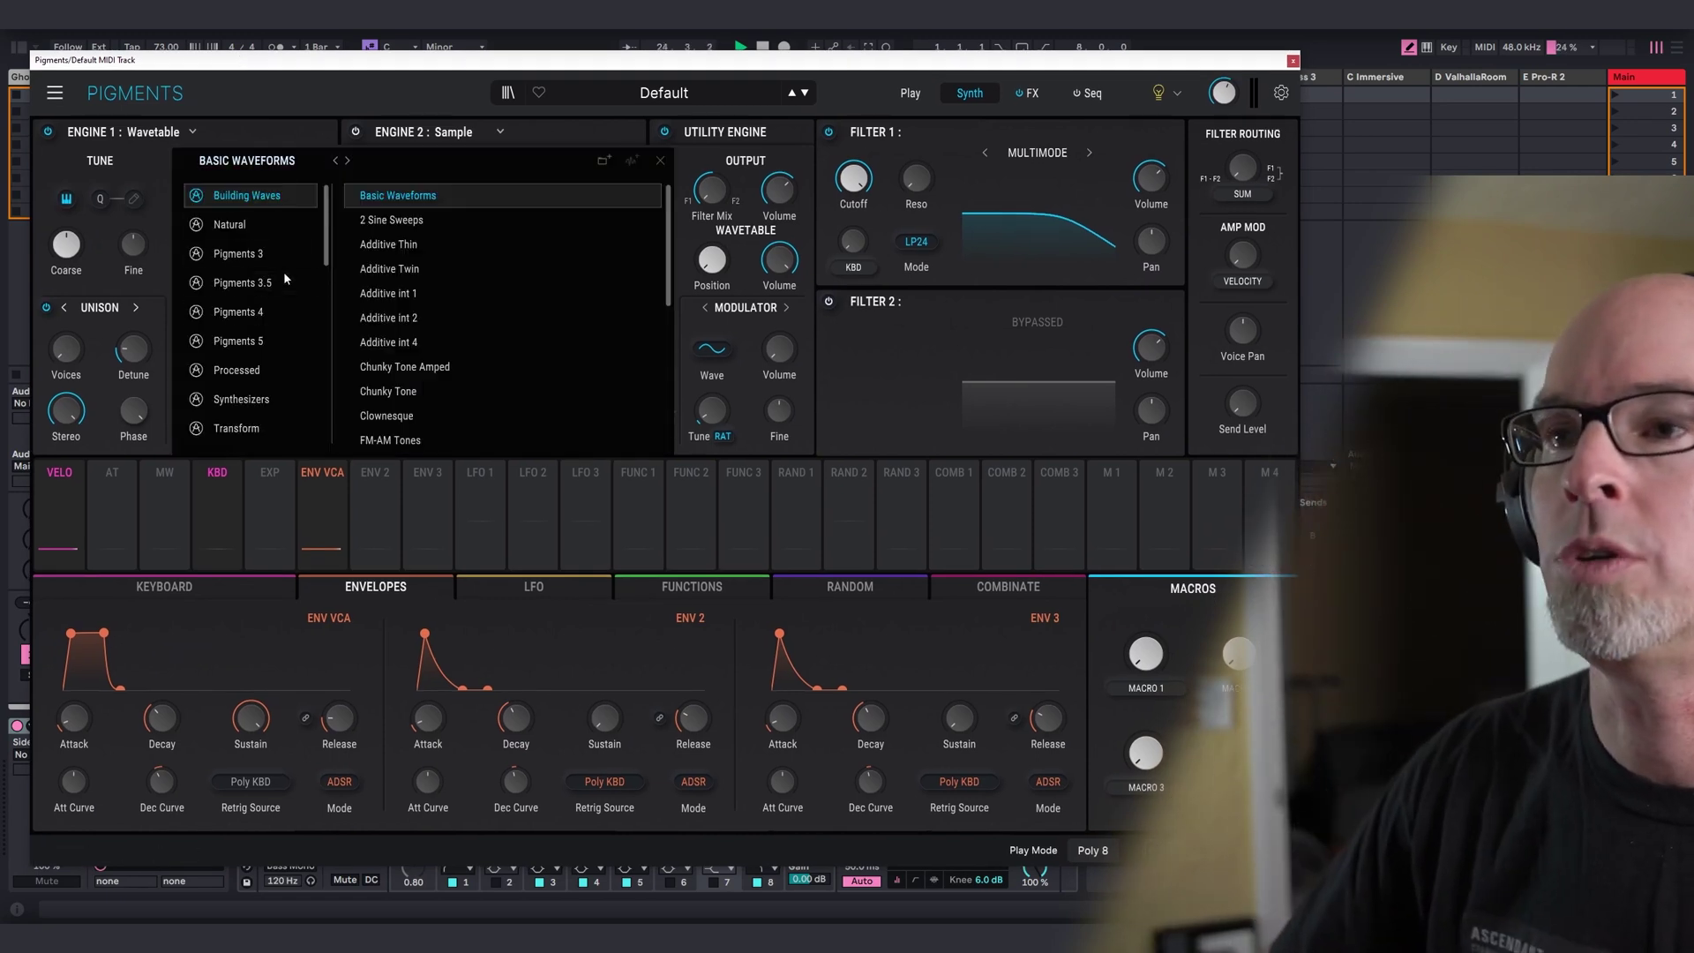
click(271, 162)
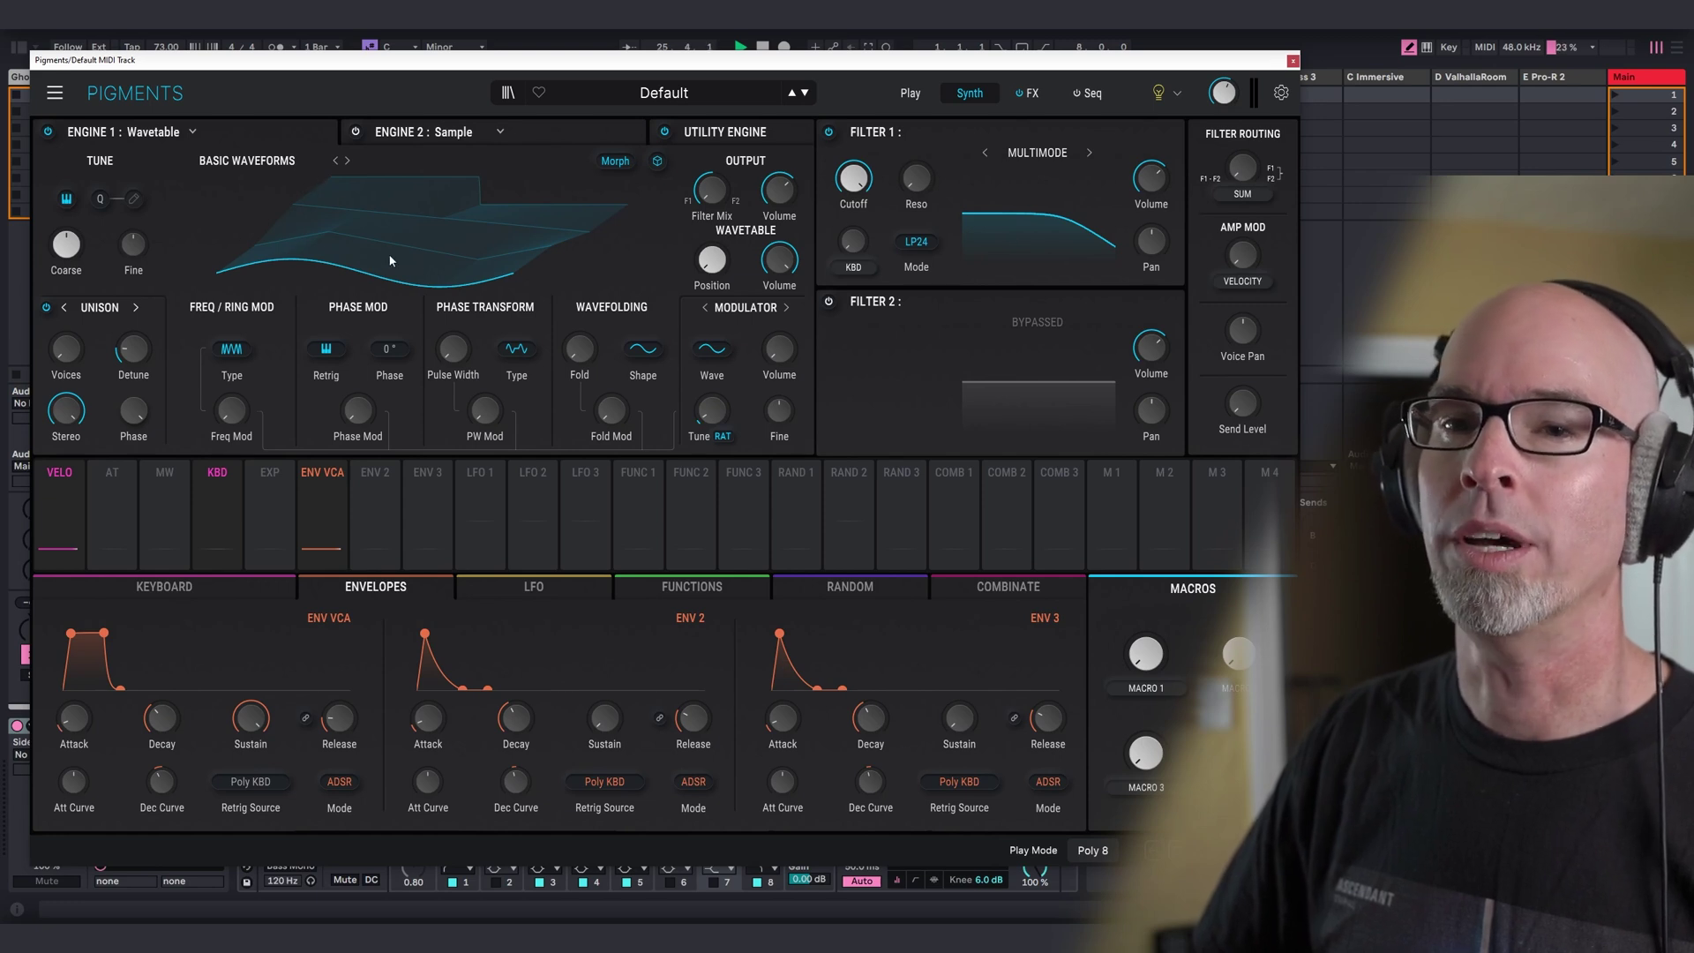
drag(398, 265, 399, 247)
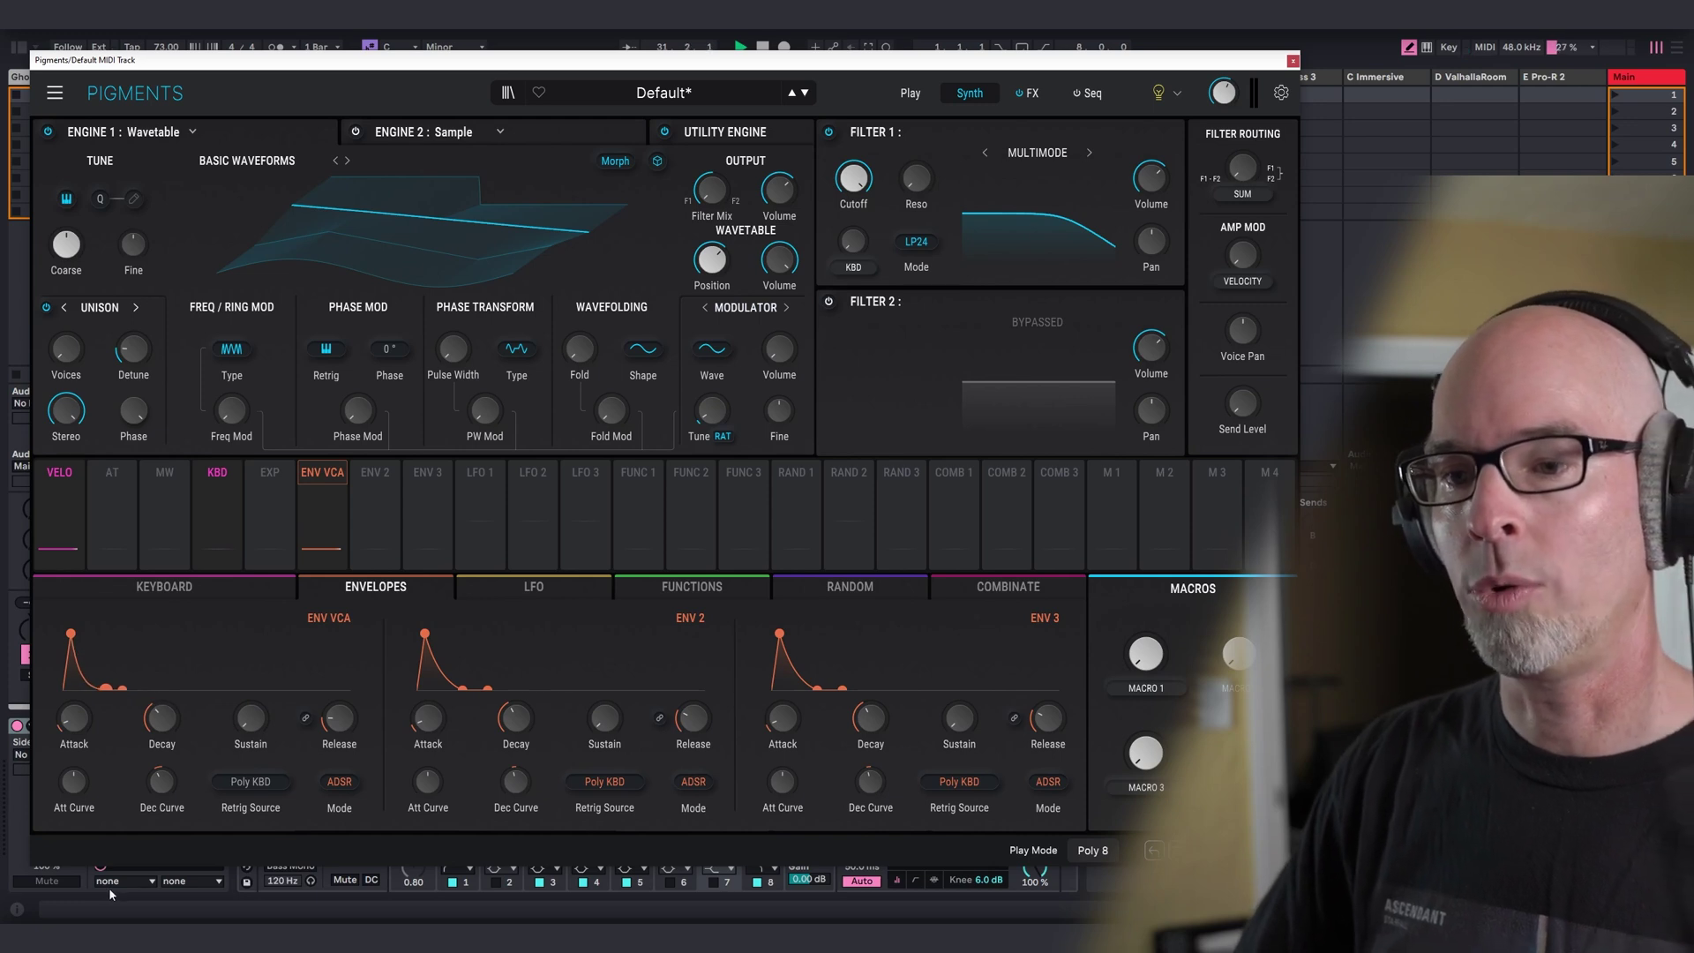
Lengthen the VCA envelope's decay slightly and assign Env 2 to modulate Filter 1's cutoff.
drag(162, 714, 184, 704)
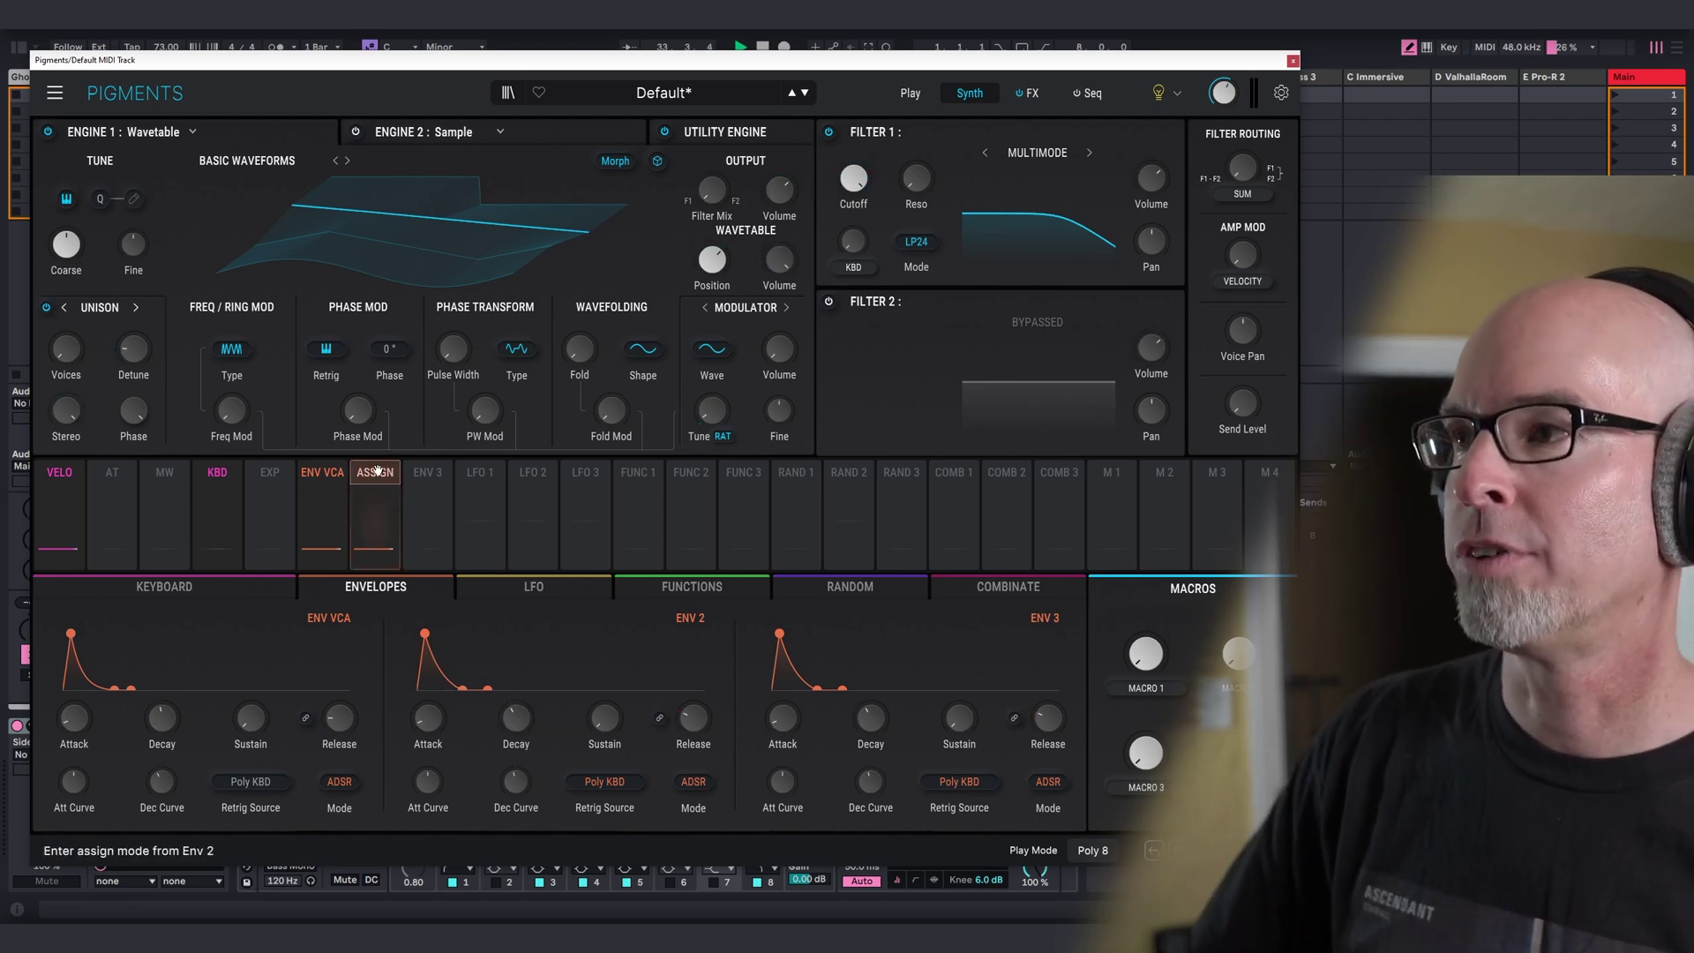
click(377, 471)
click(861, 181)
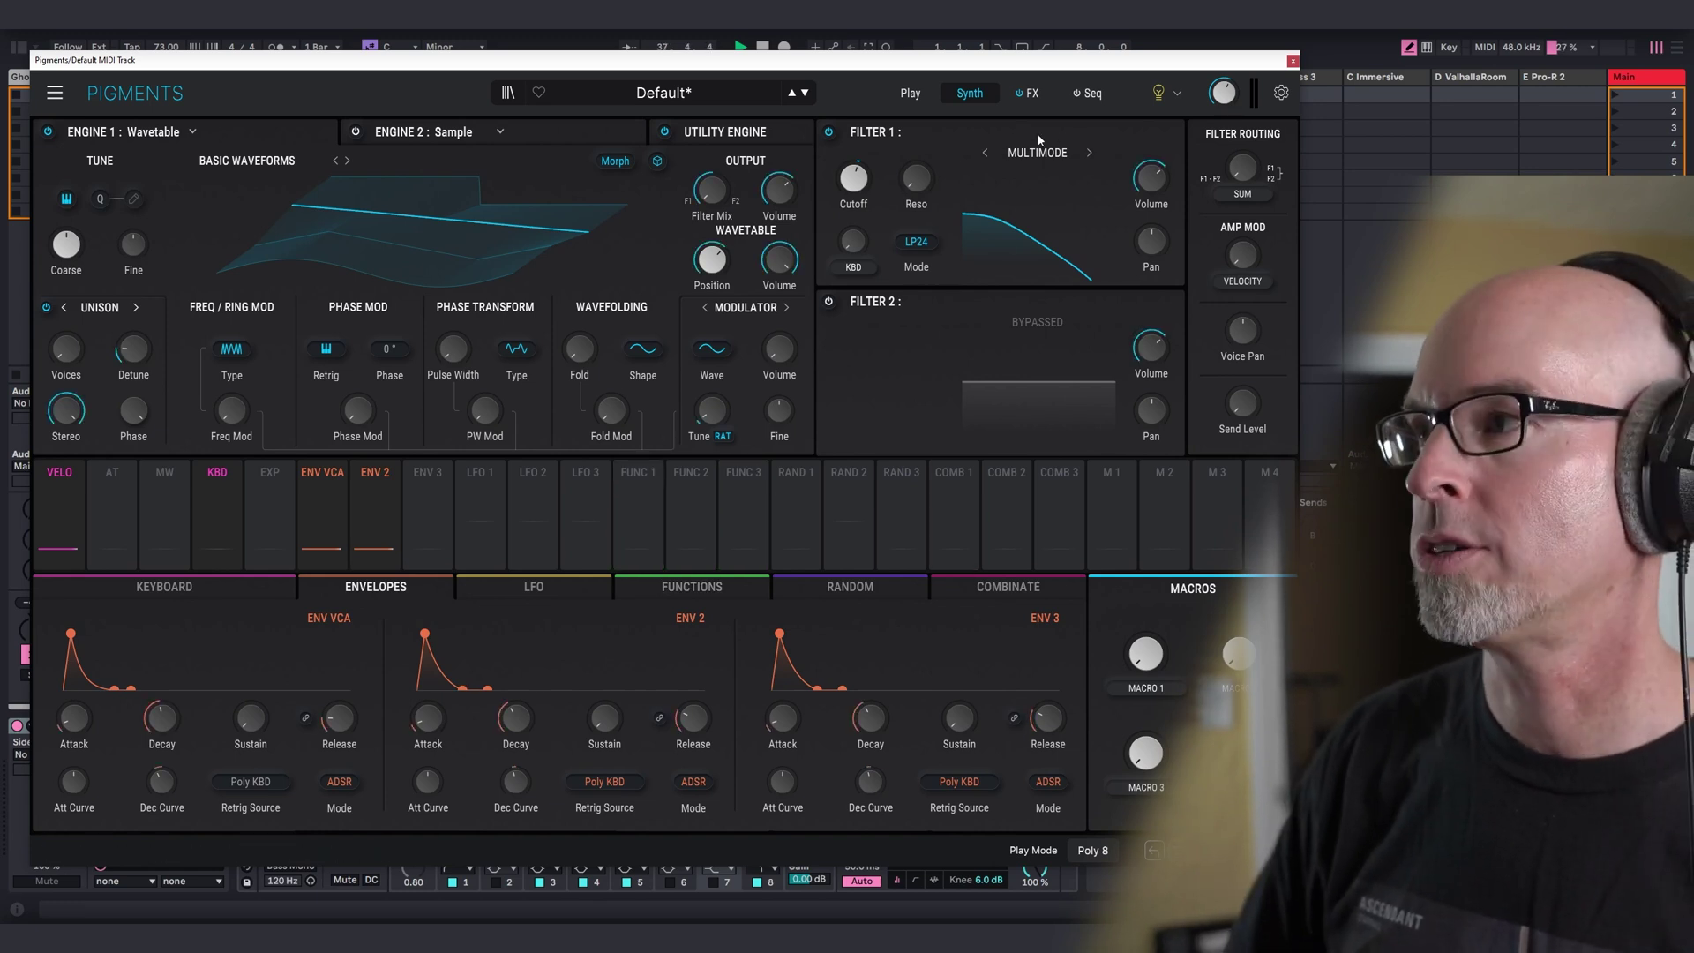
In the Pigments sequencer, set pitch step 5 to F and step 8 to G, with Natural Minor as the generation scale.
click(1090, 94)
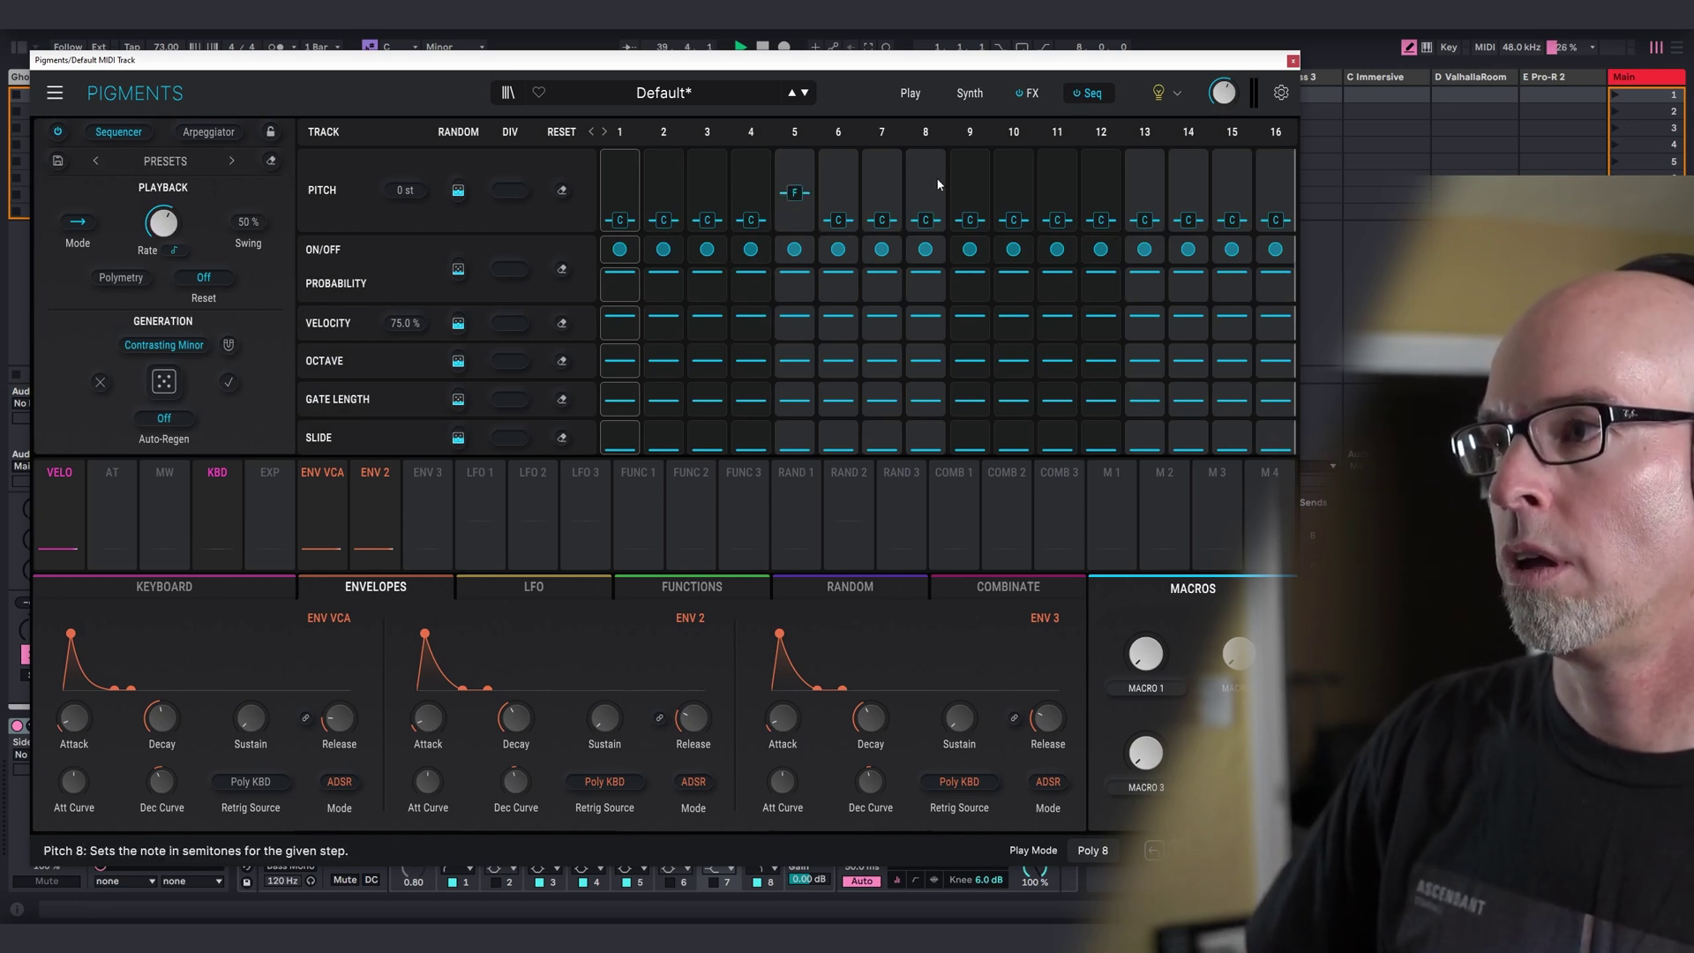
click(179, 346)
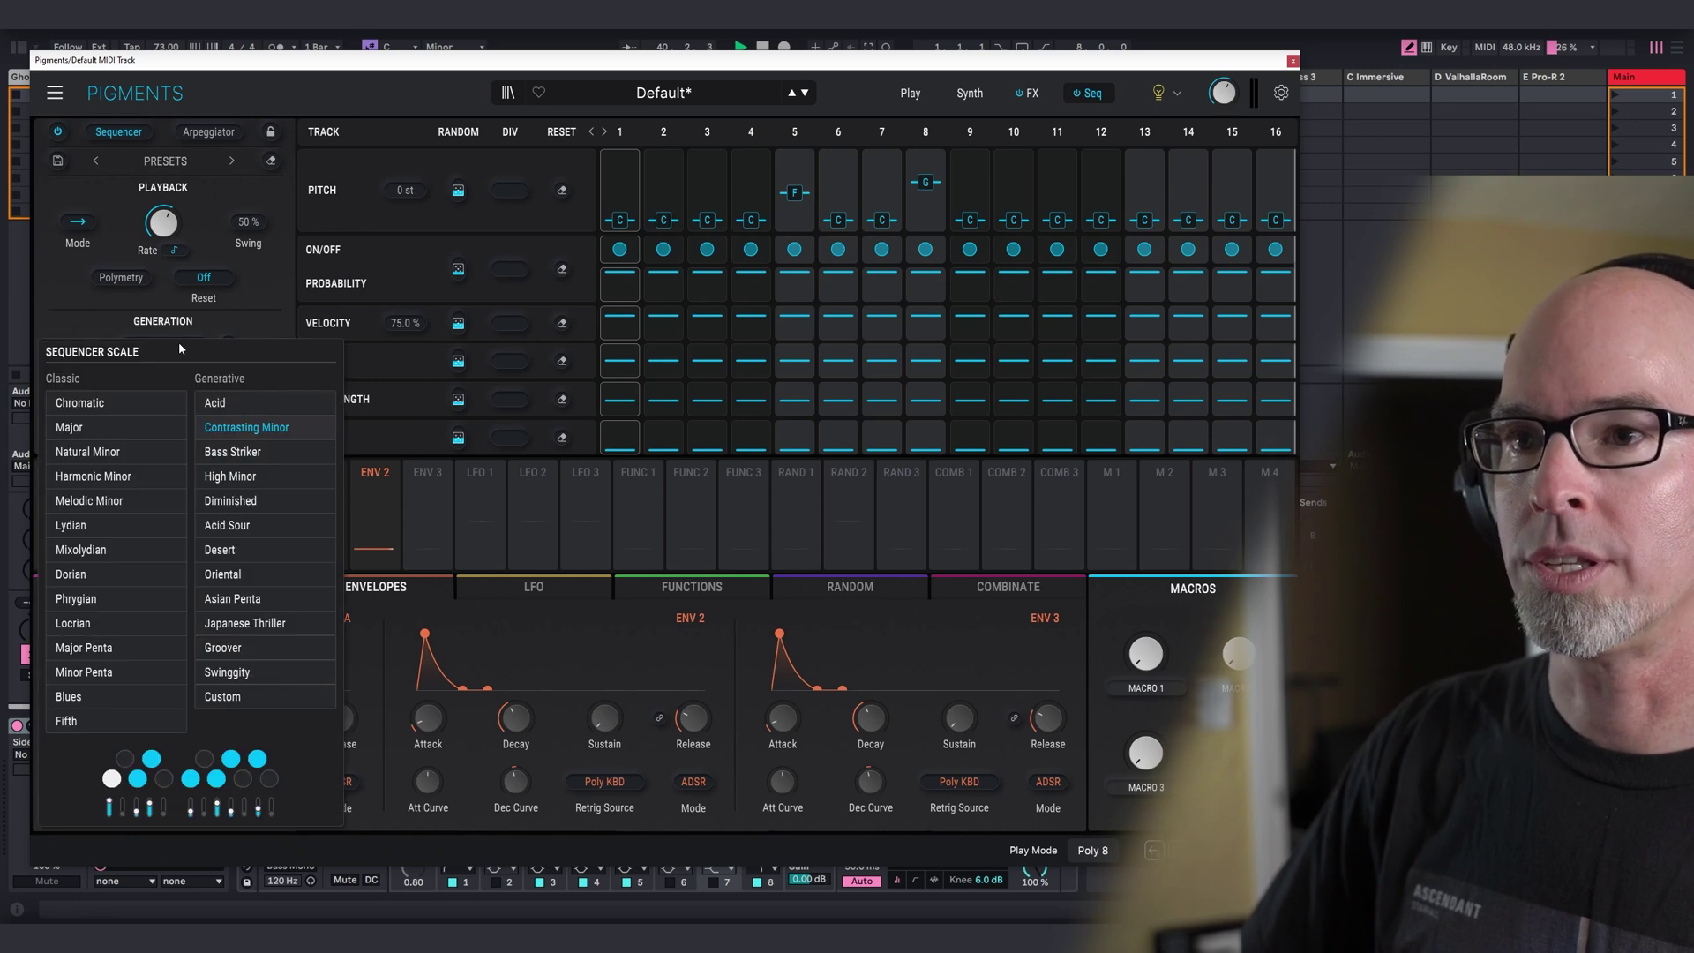
click(87, 451)
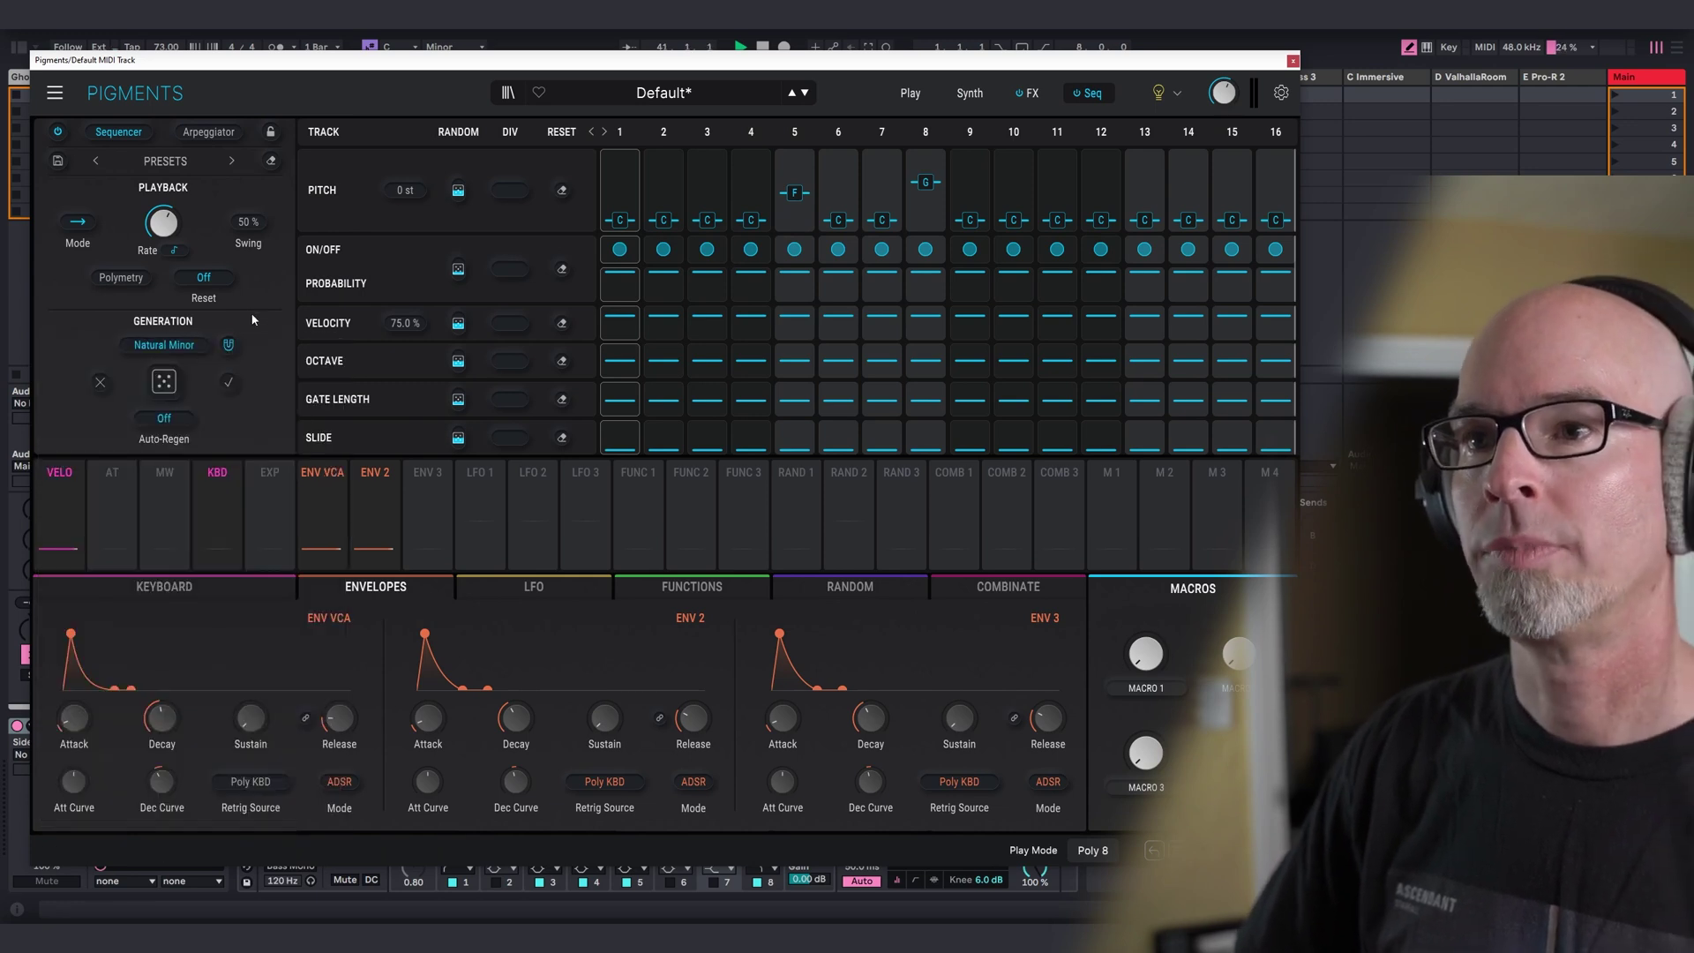
click(175, 427)
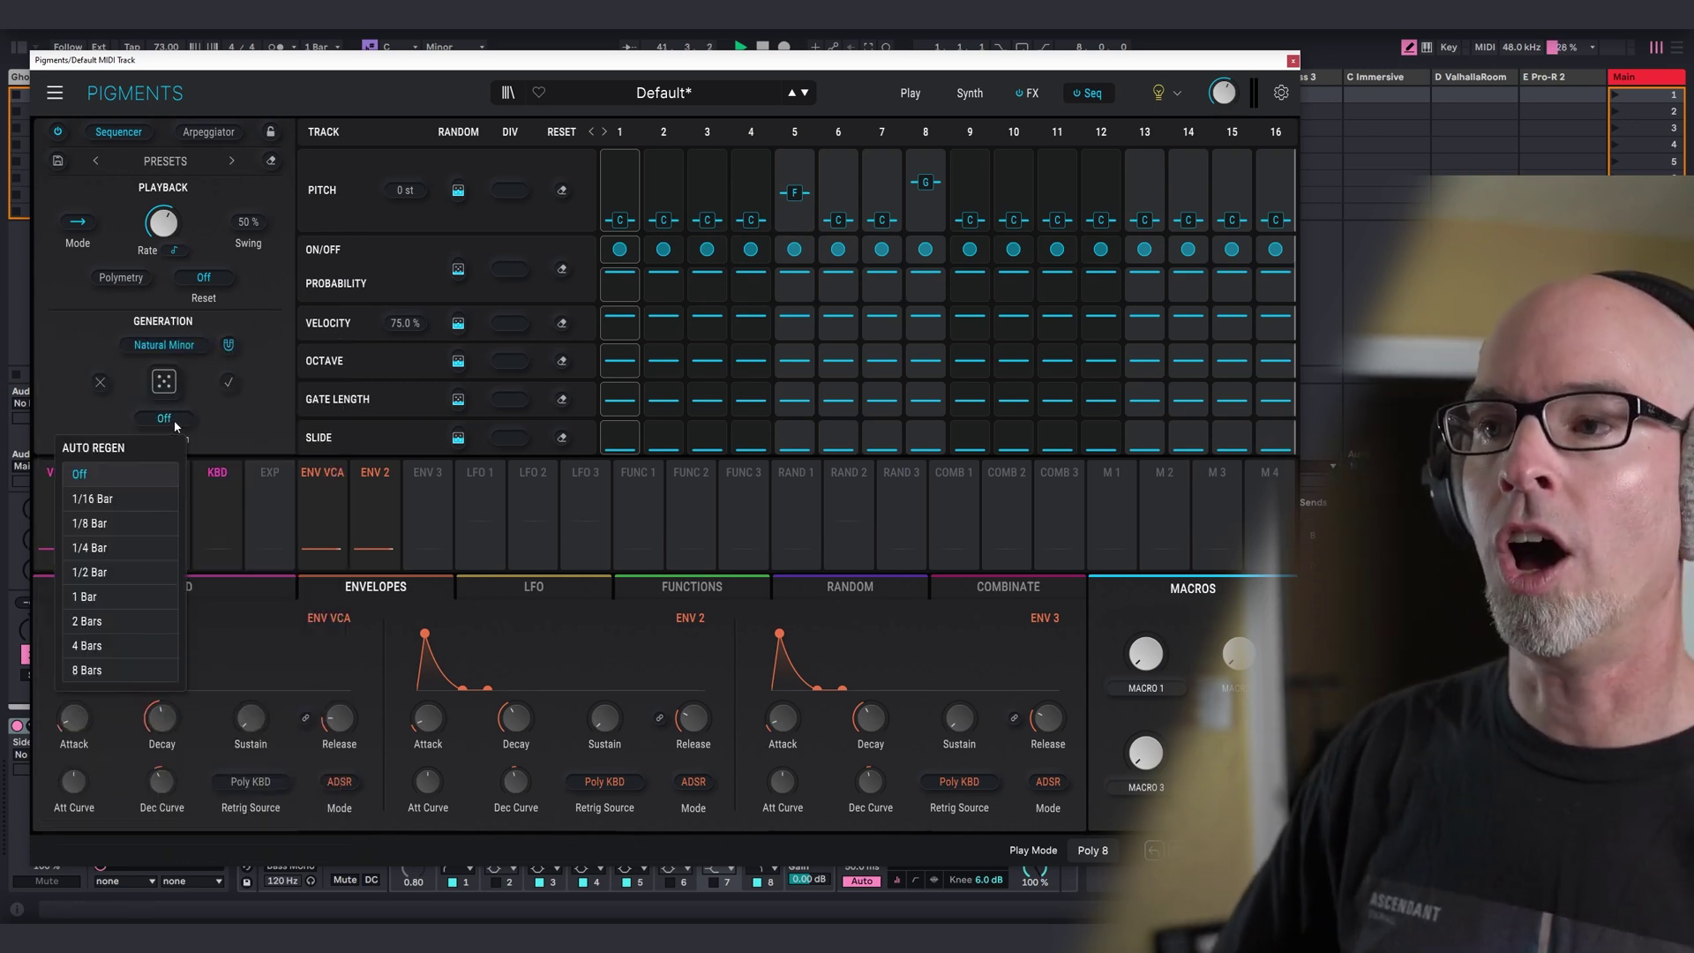
click(195, 383)
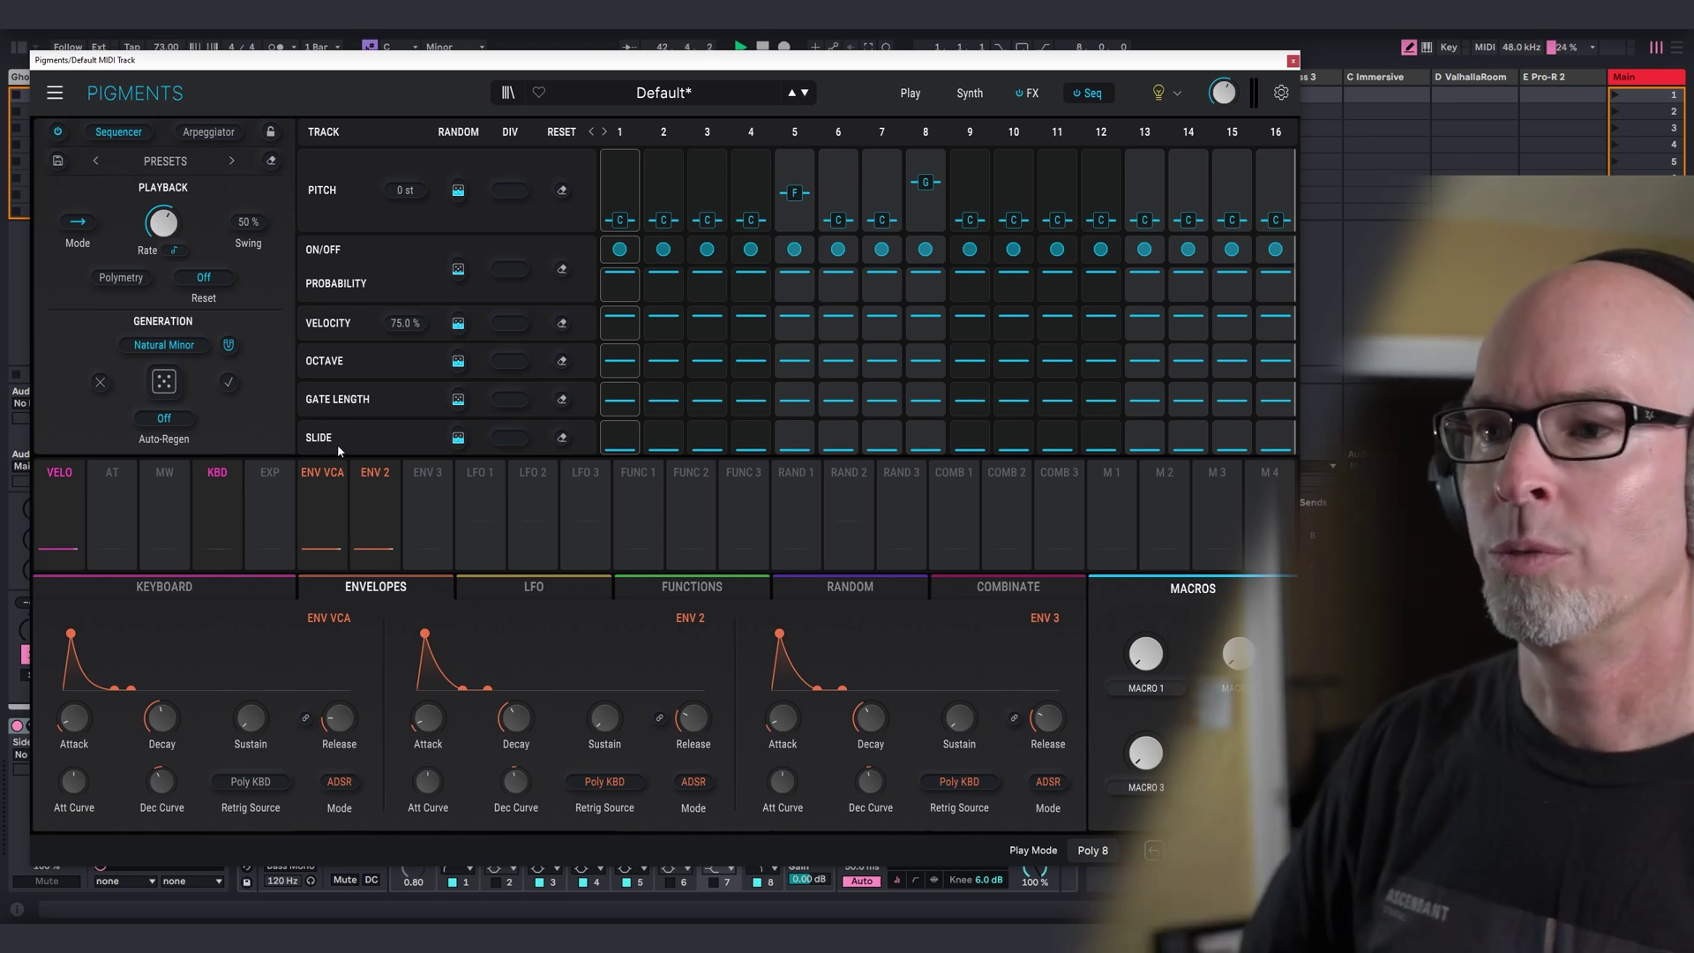
Remove the random amount from the Slide, Gate Length and Octave tracks, and raise octave steps 3, 8 and 12.
click(458, 437)
click(458, 399)
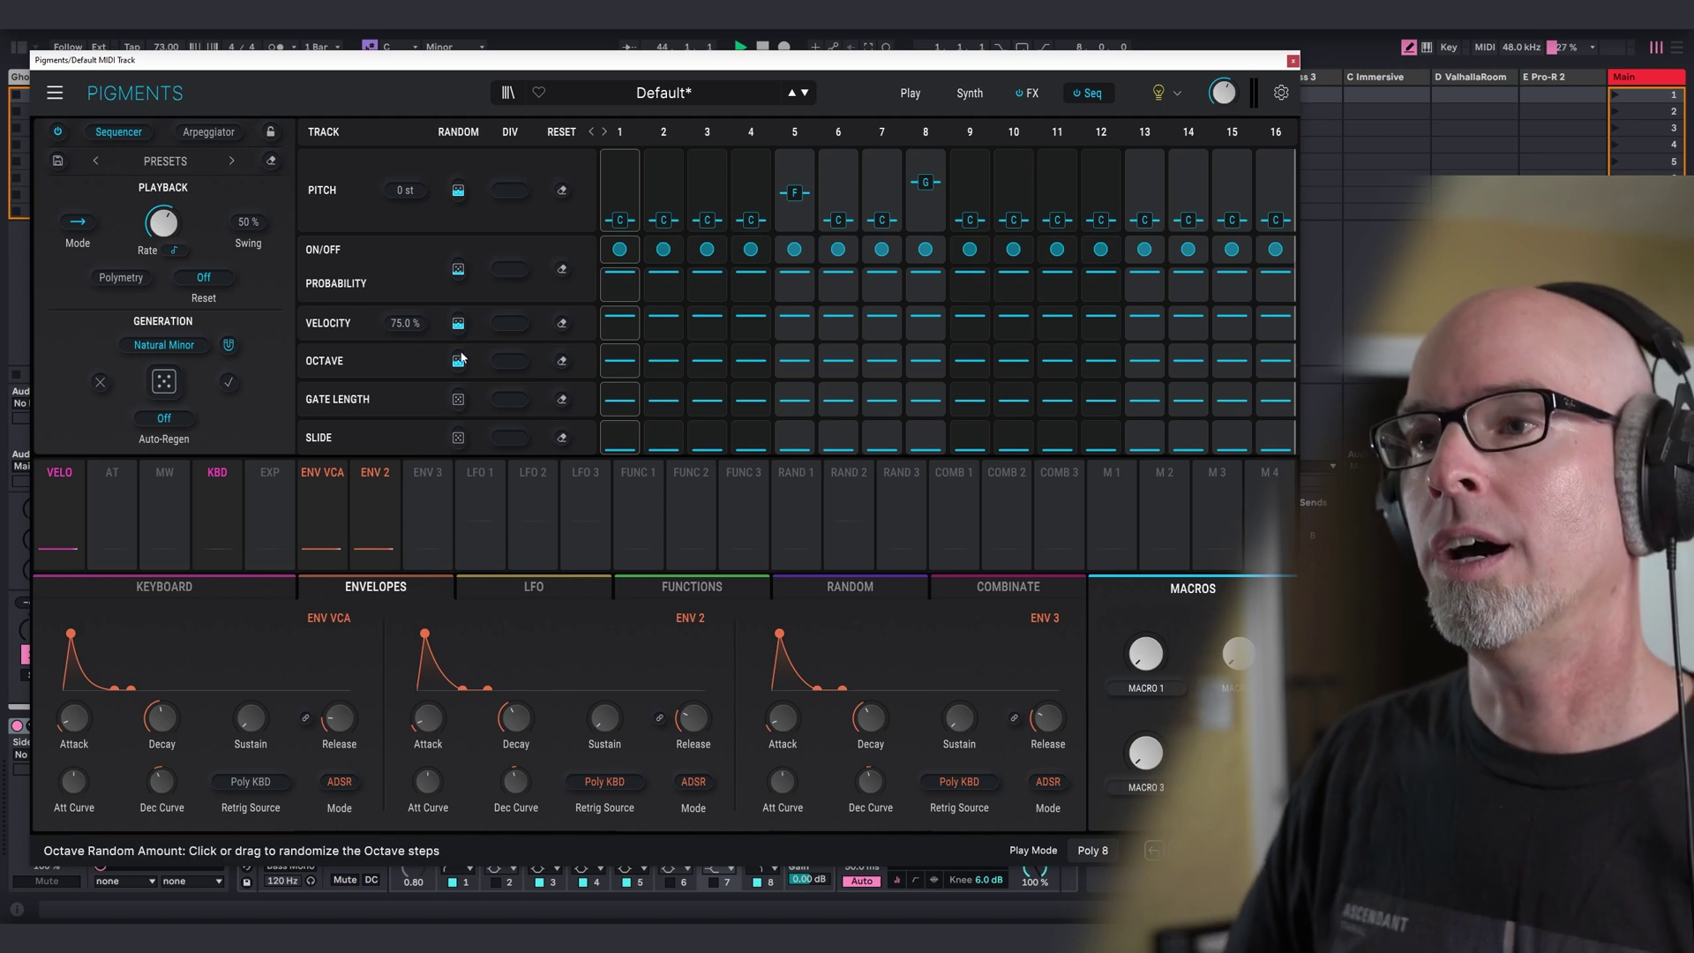
click(457, 270)
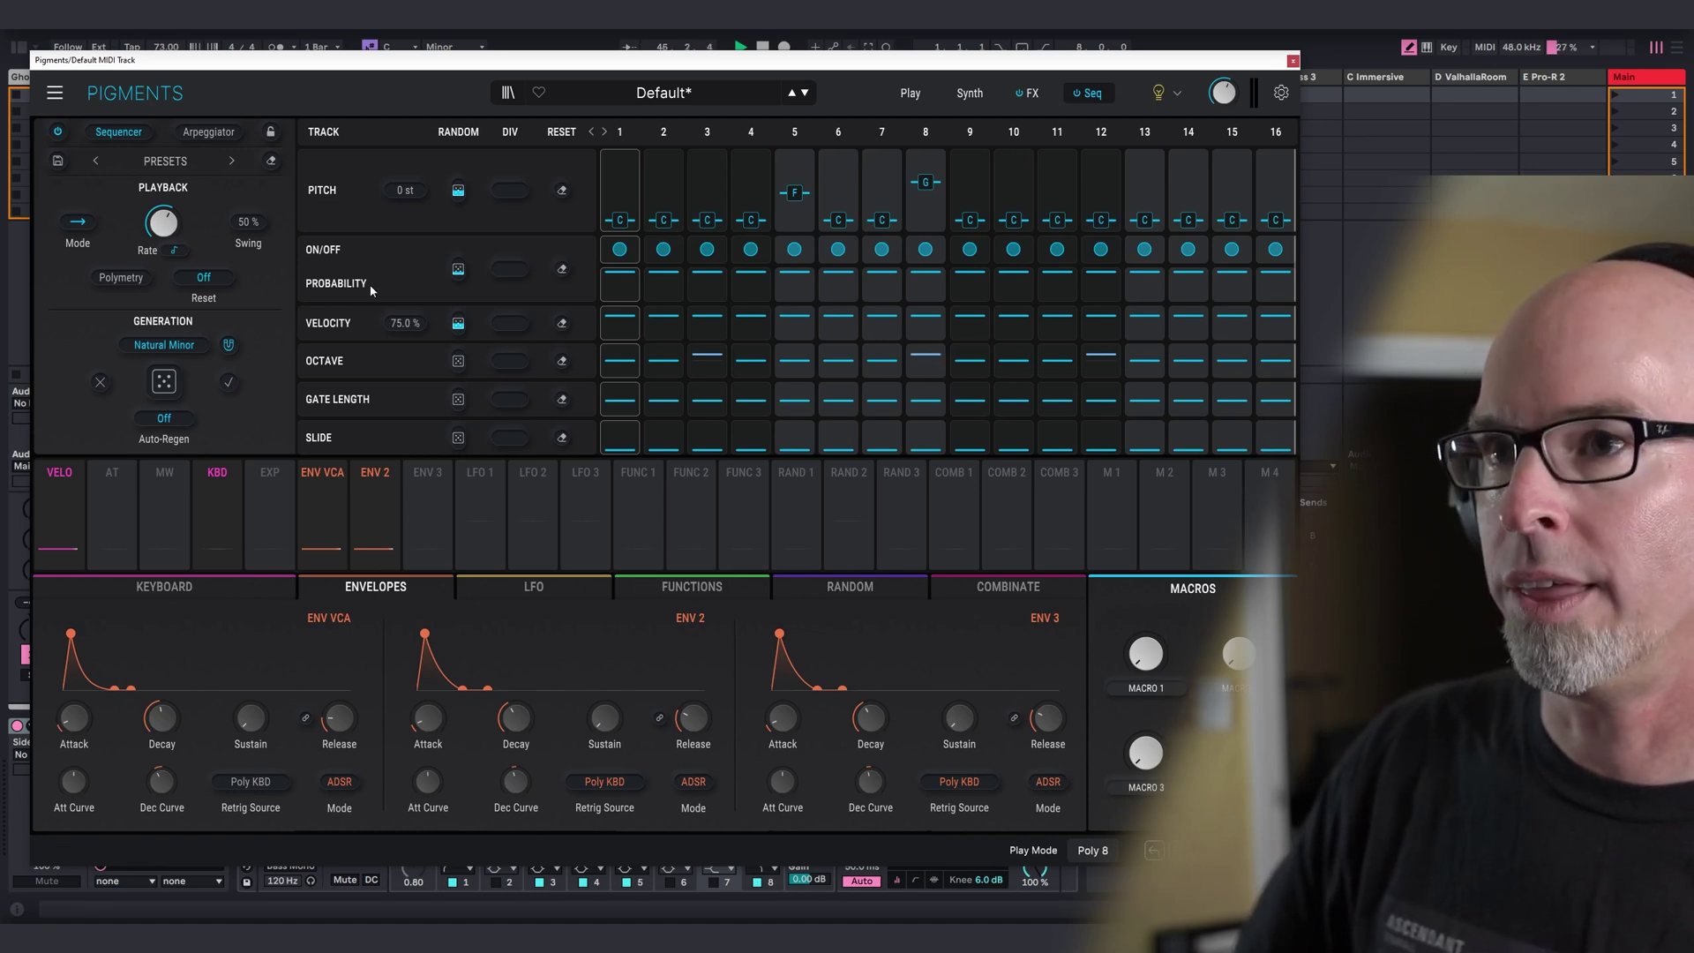
Set the sequencer's playback mode to random.
click(82, 234)
click(101, 349)
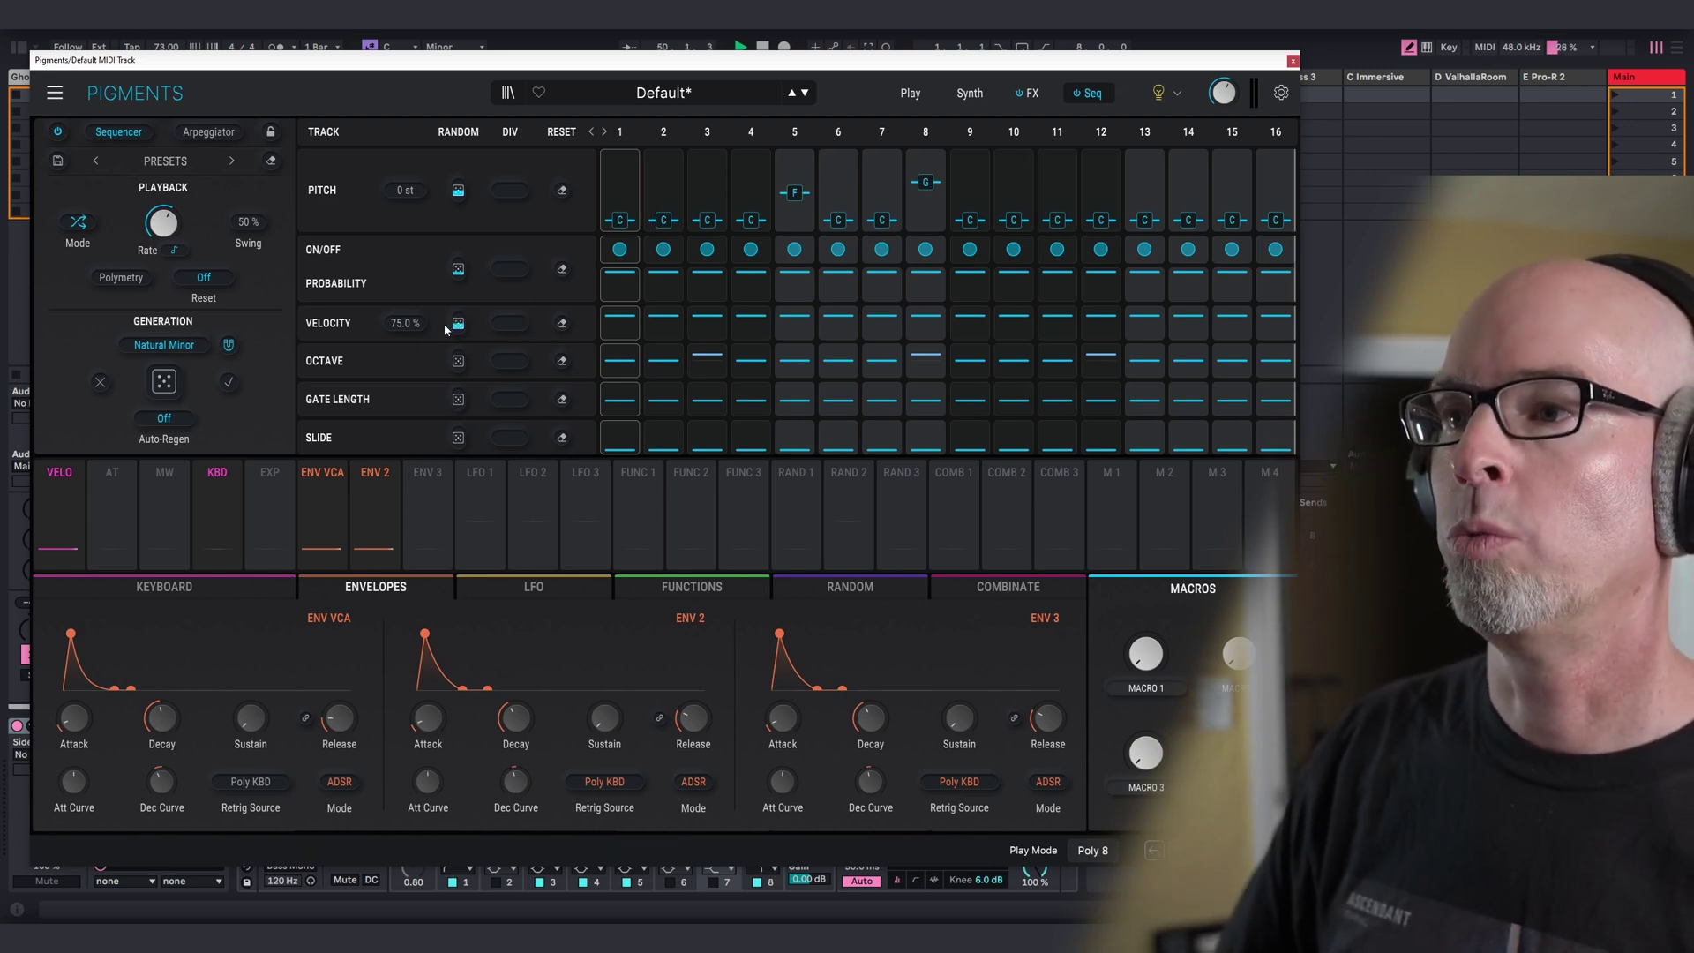
mouse_move(460, 326)
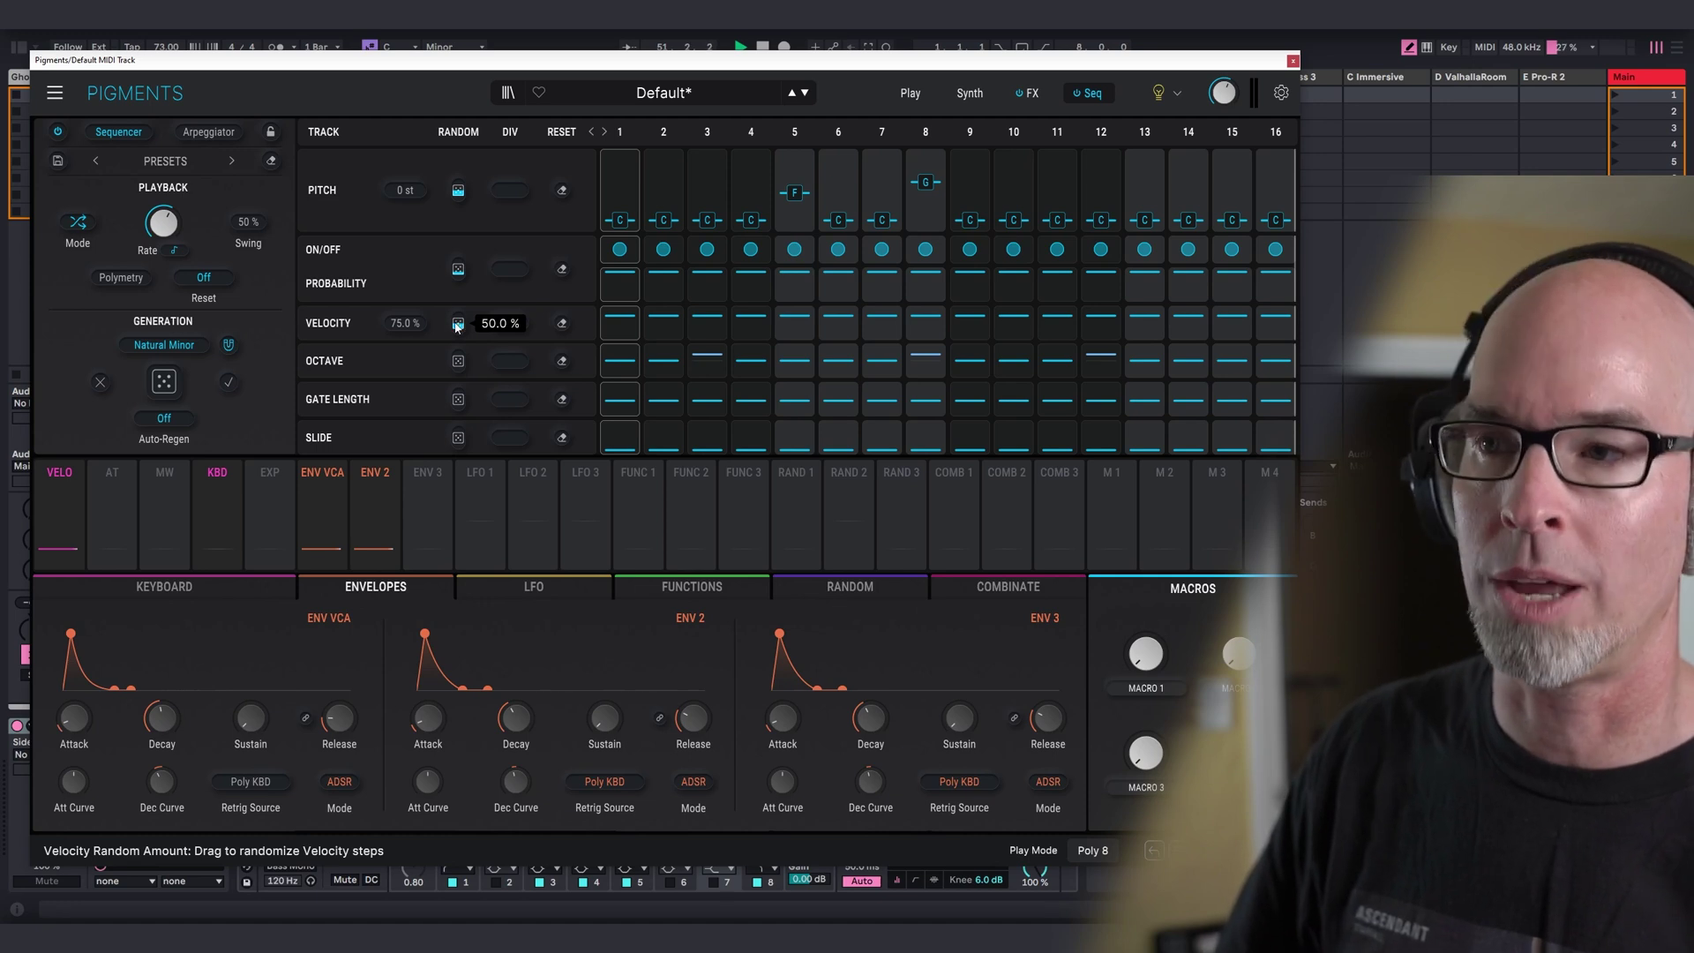
Assign keyboard velocity to modulate Filter 1's cutoff by a small amount.
click(974, 97)
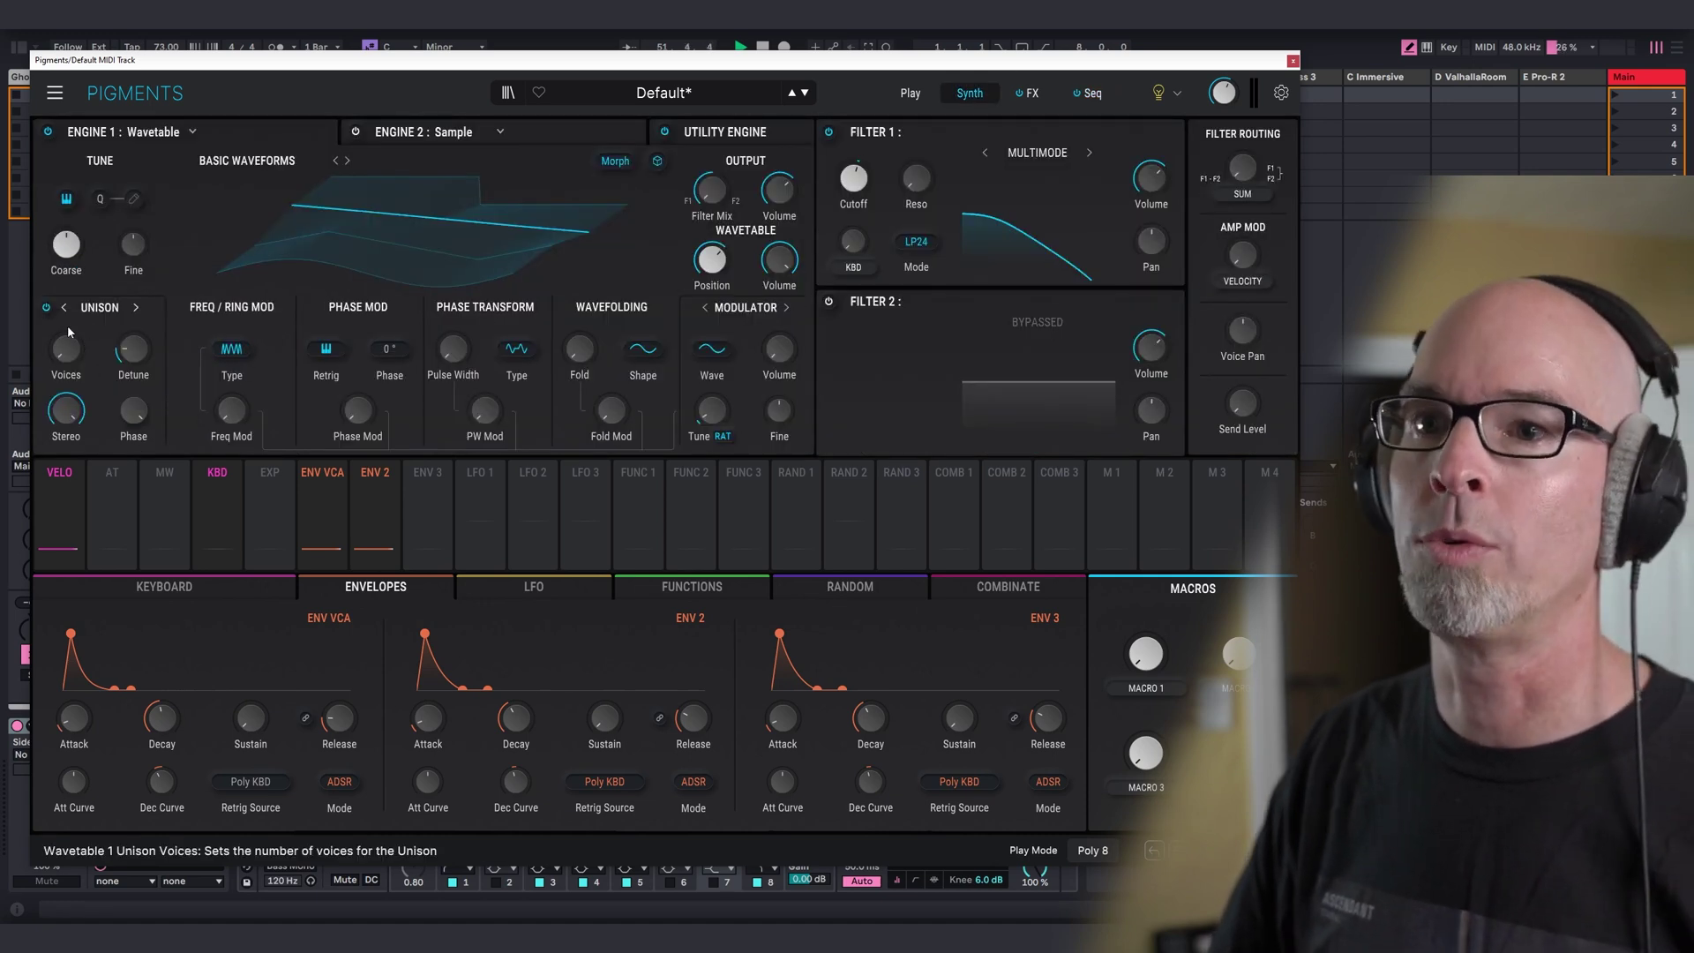
click(59, 472)
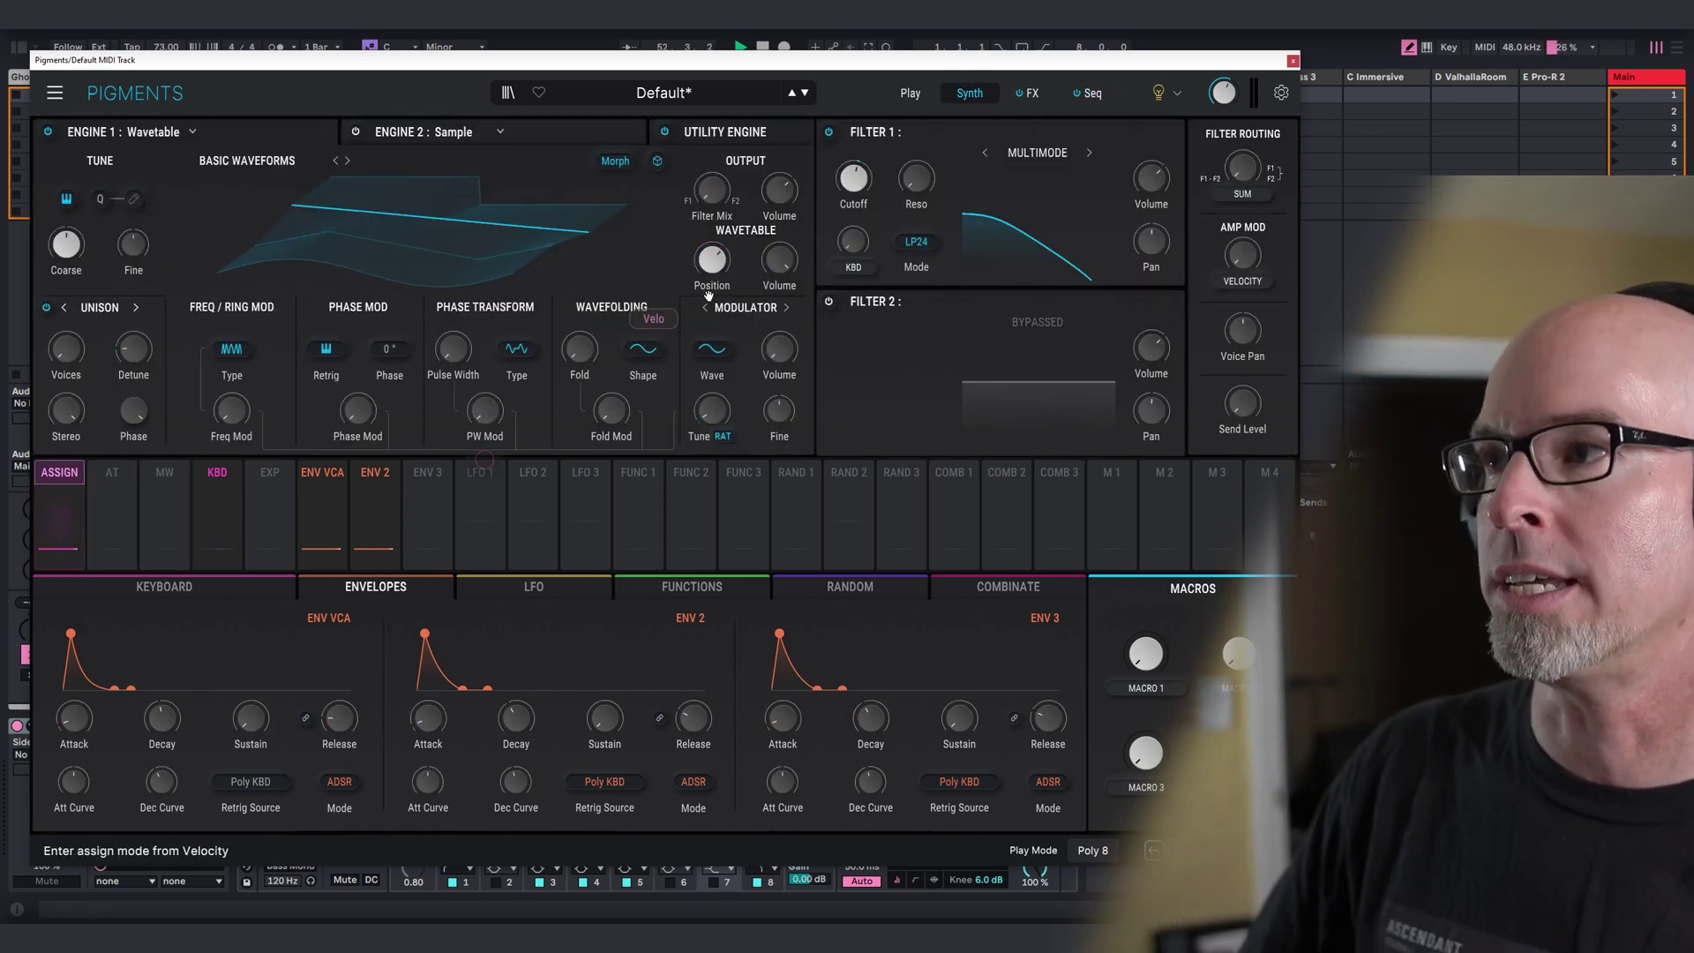
drag(866, 174, 873, 165)
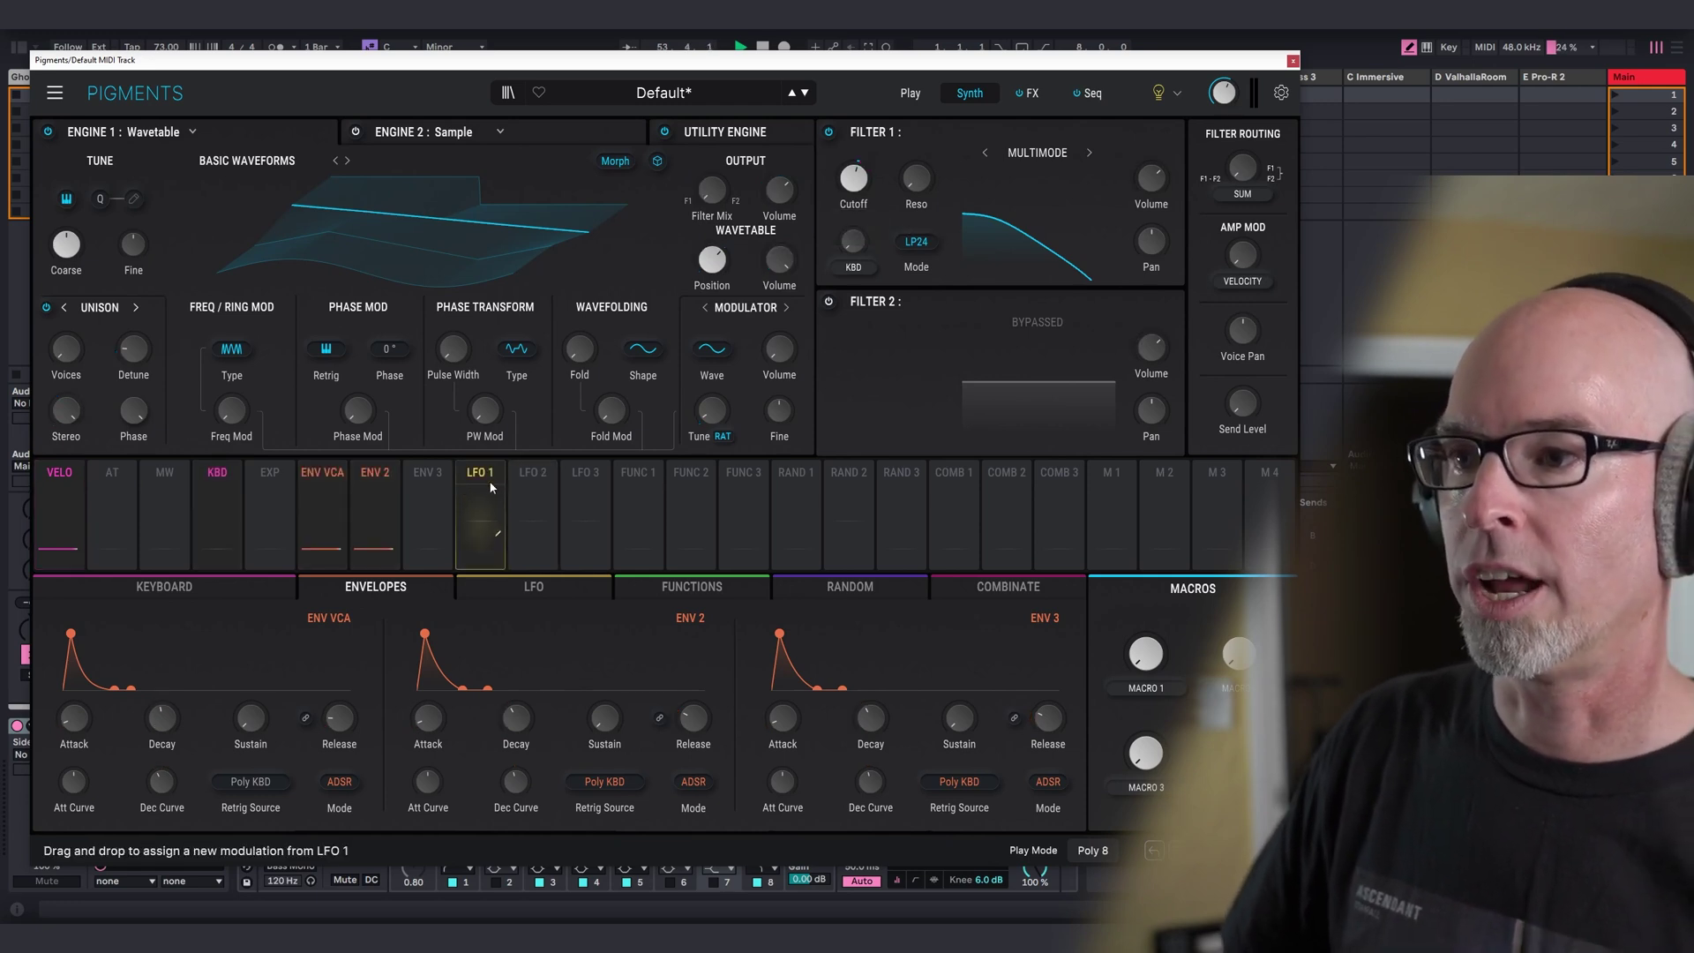
Set LFO 1's retrigger source to Free Running and its rate type to Sync.
click(495, 587)
click(82, 781)
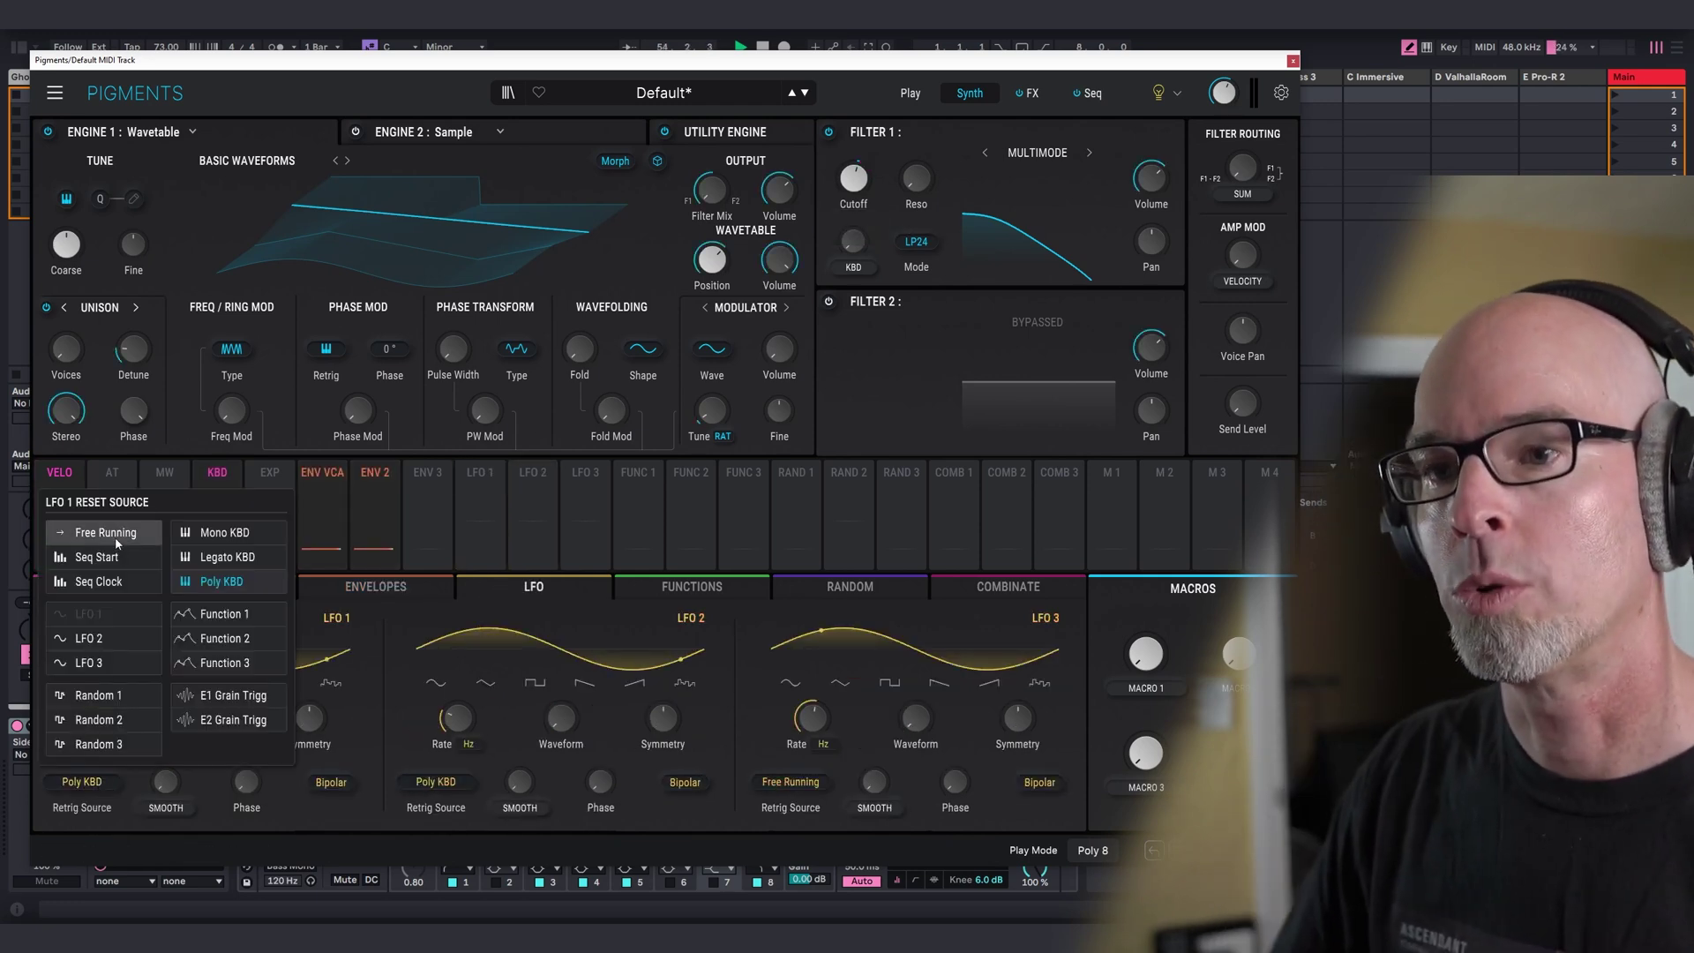
click(107, 533)
click(113, 743)
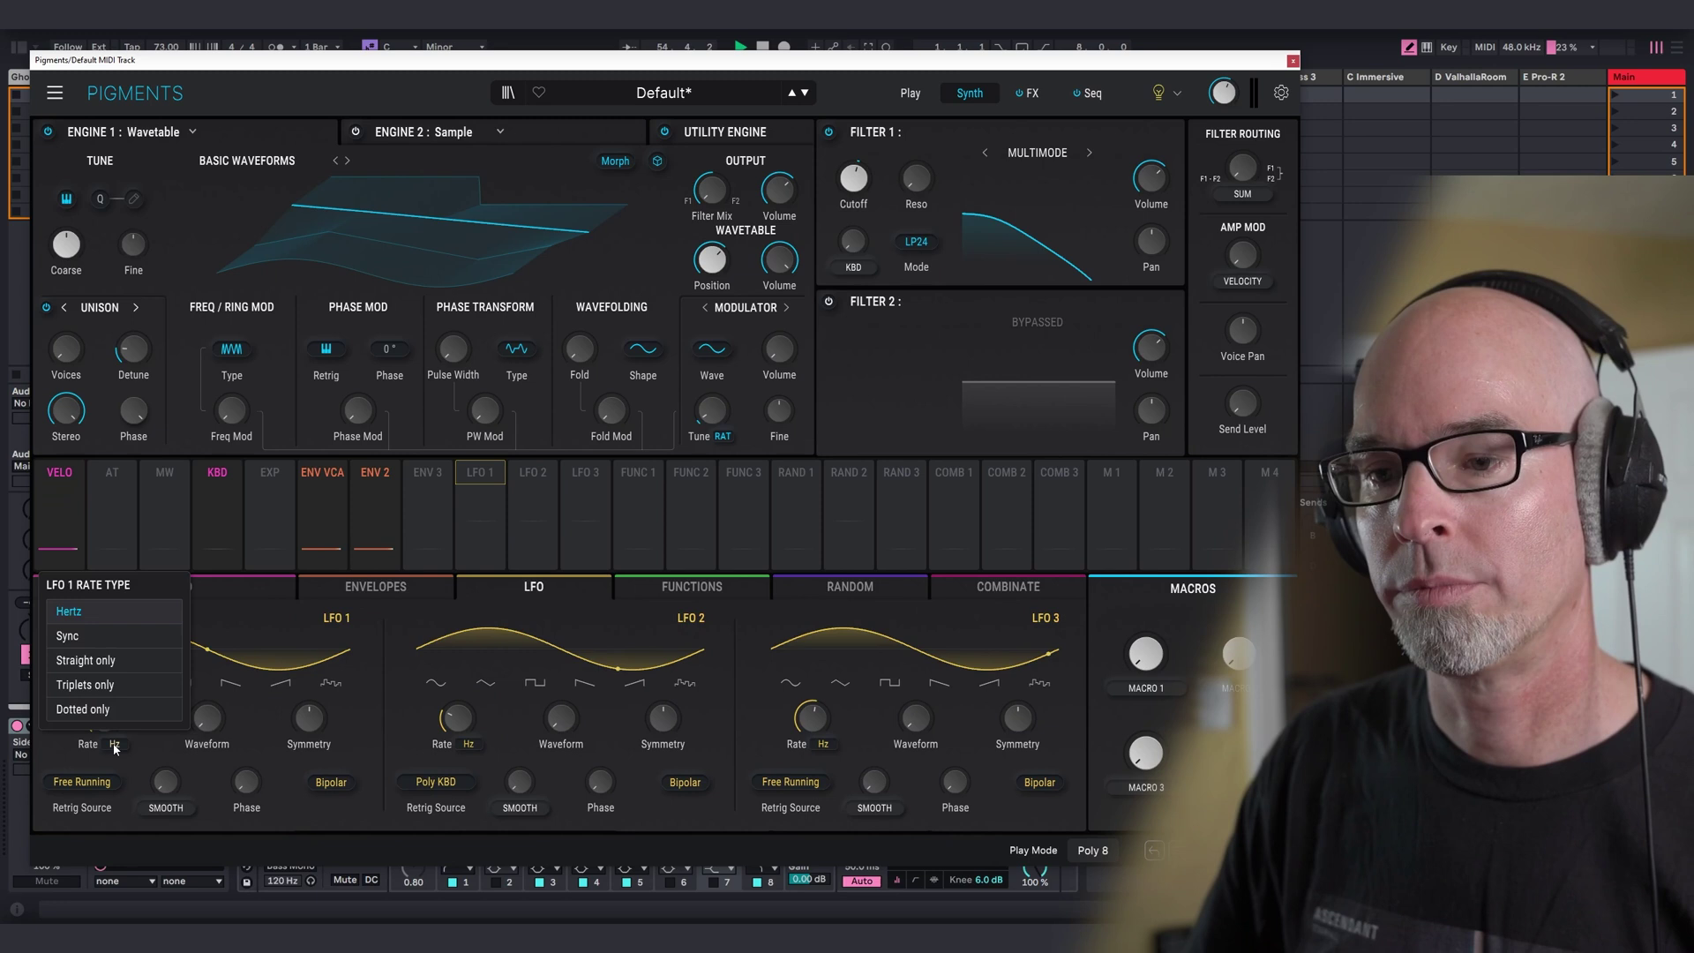
click(126, 641)
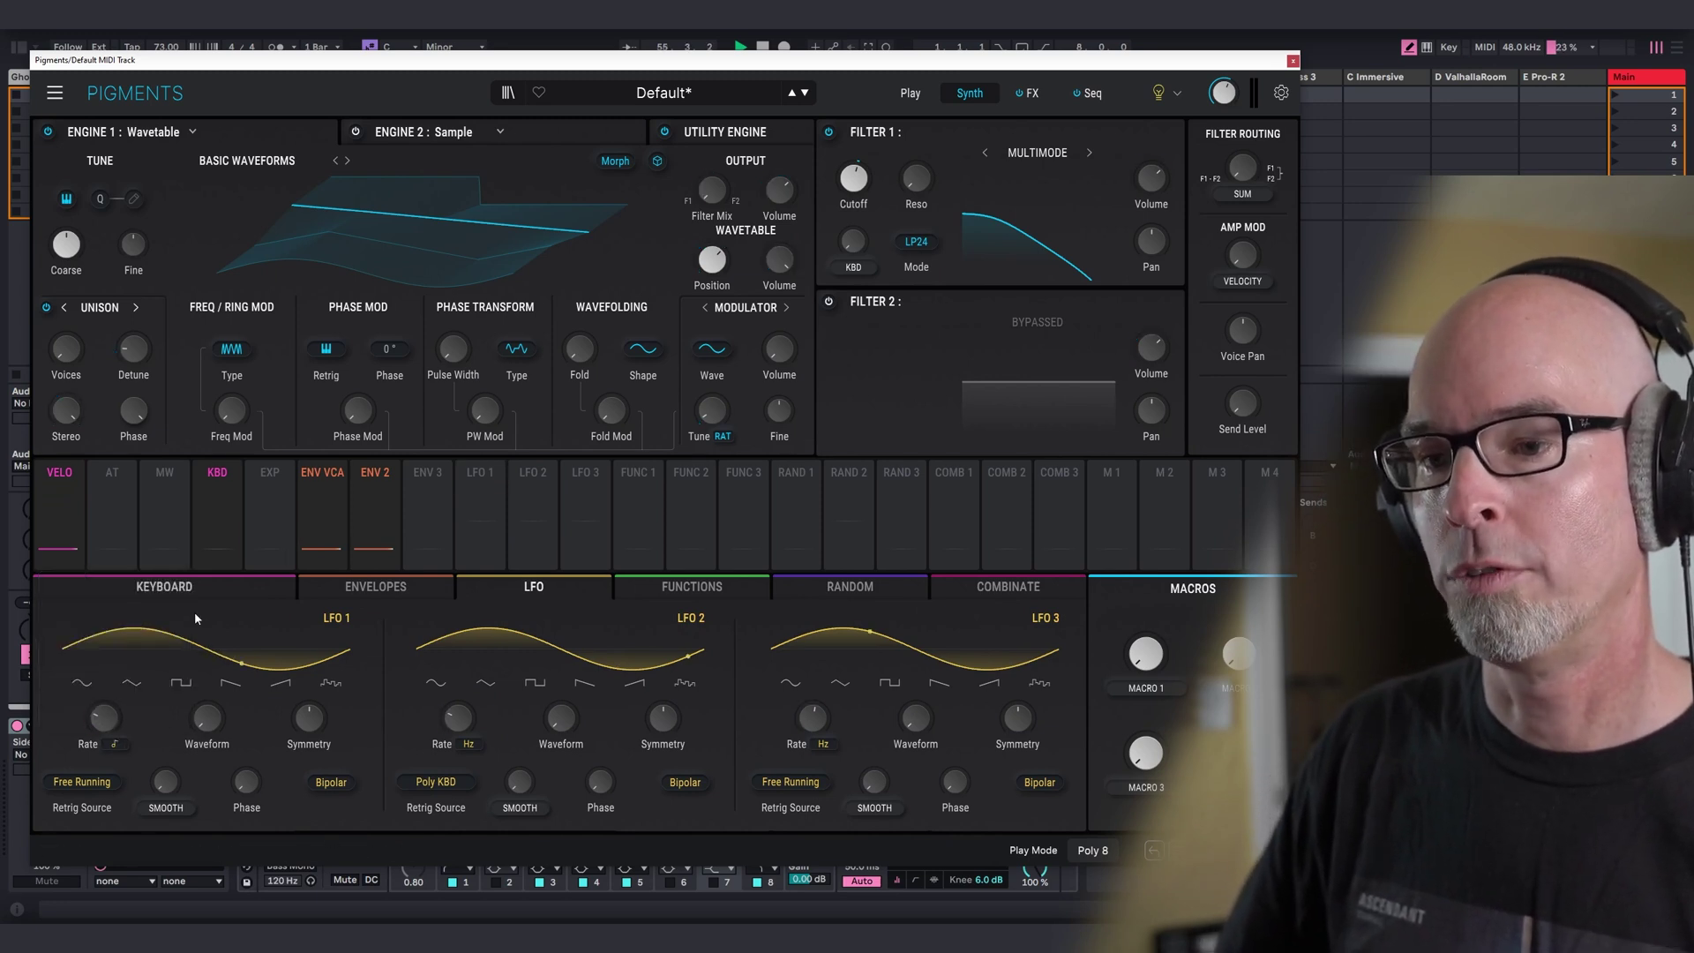
Assign LFO 1 to modulate Filter 1's cutoff and adjust the cutoff slightly.
click(483, 483)
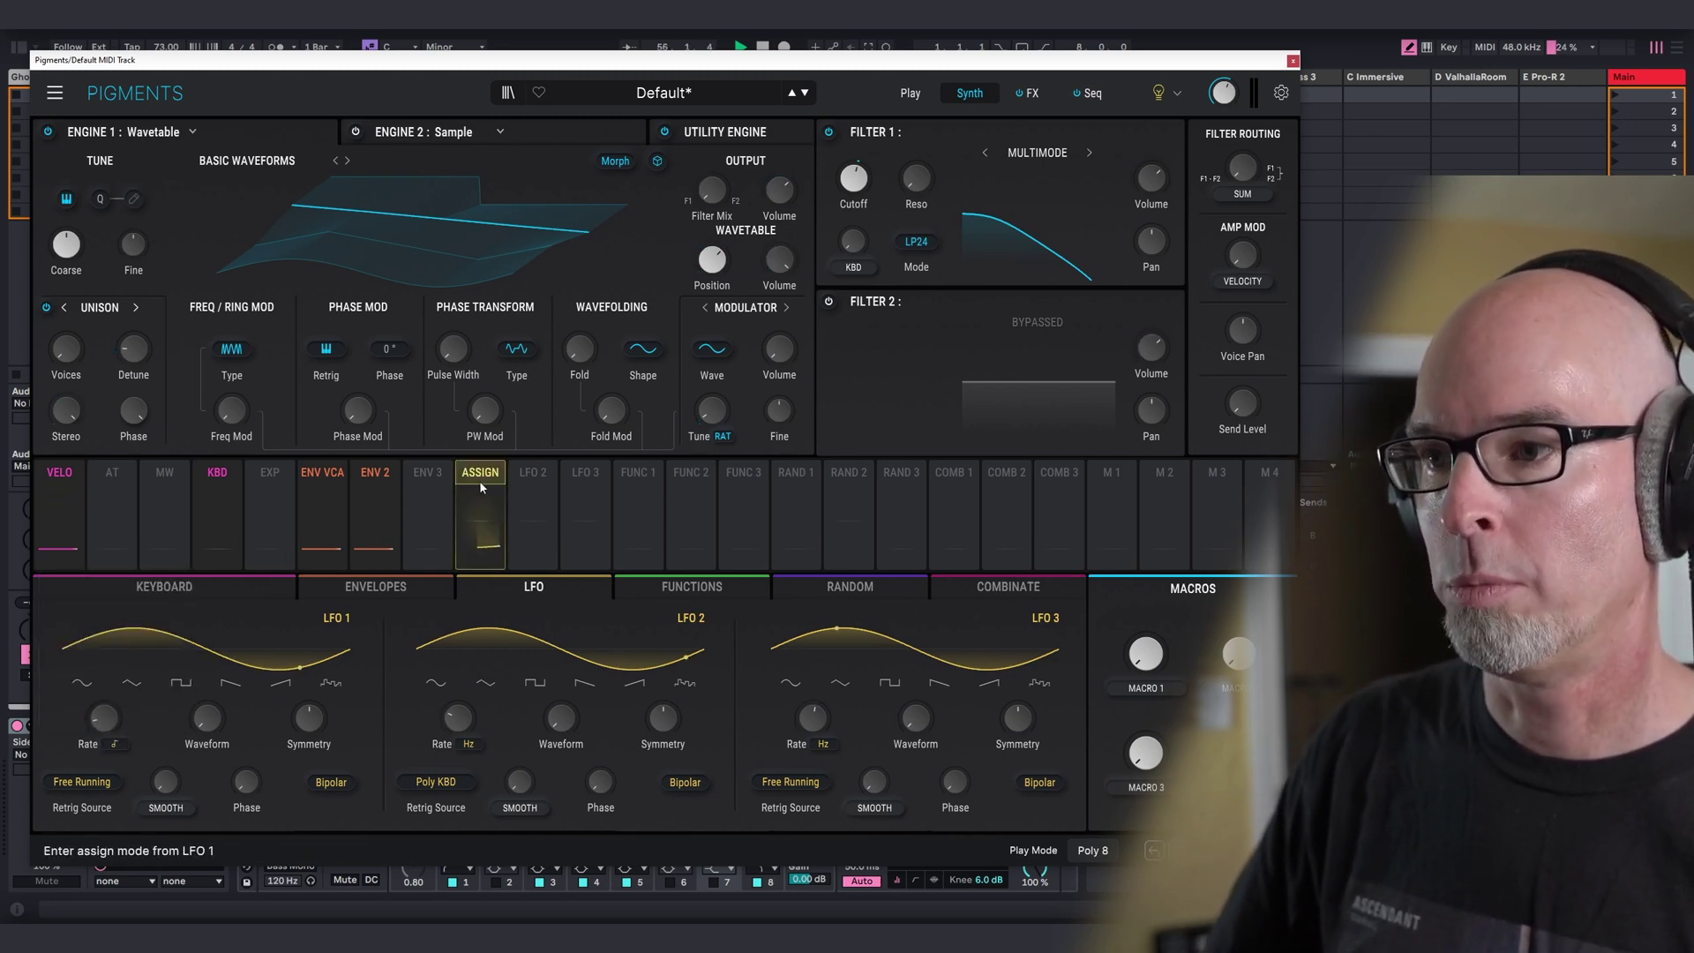
click(854, 181)
drag(868, 197, 866, 195)
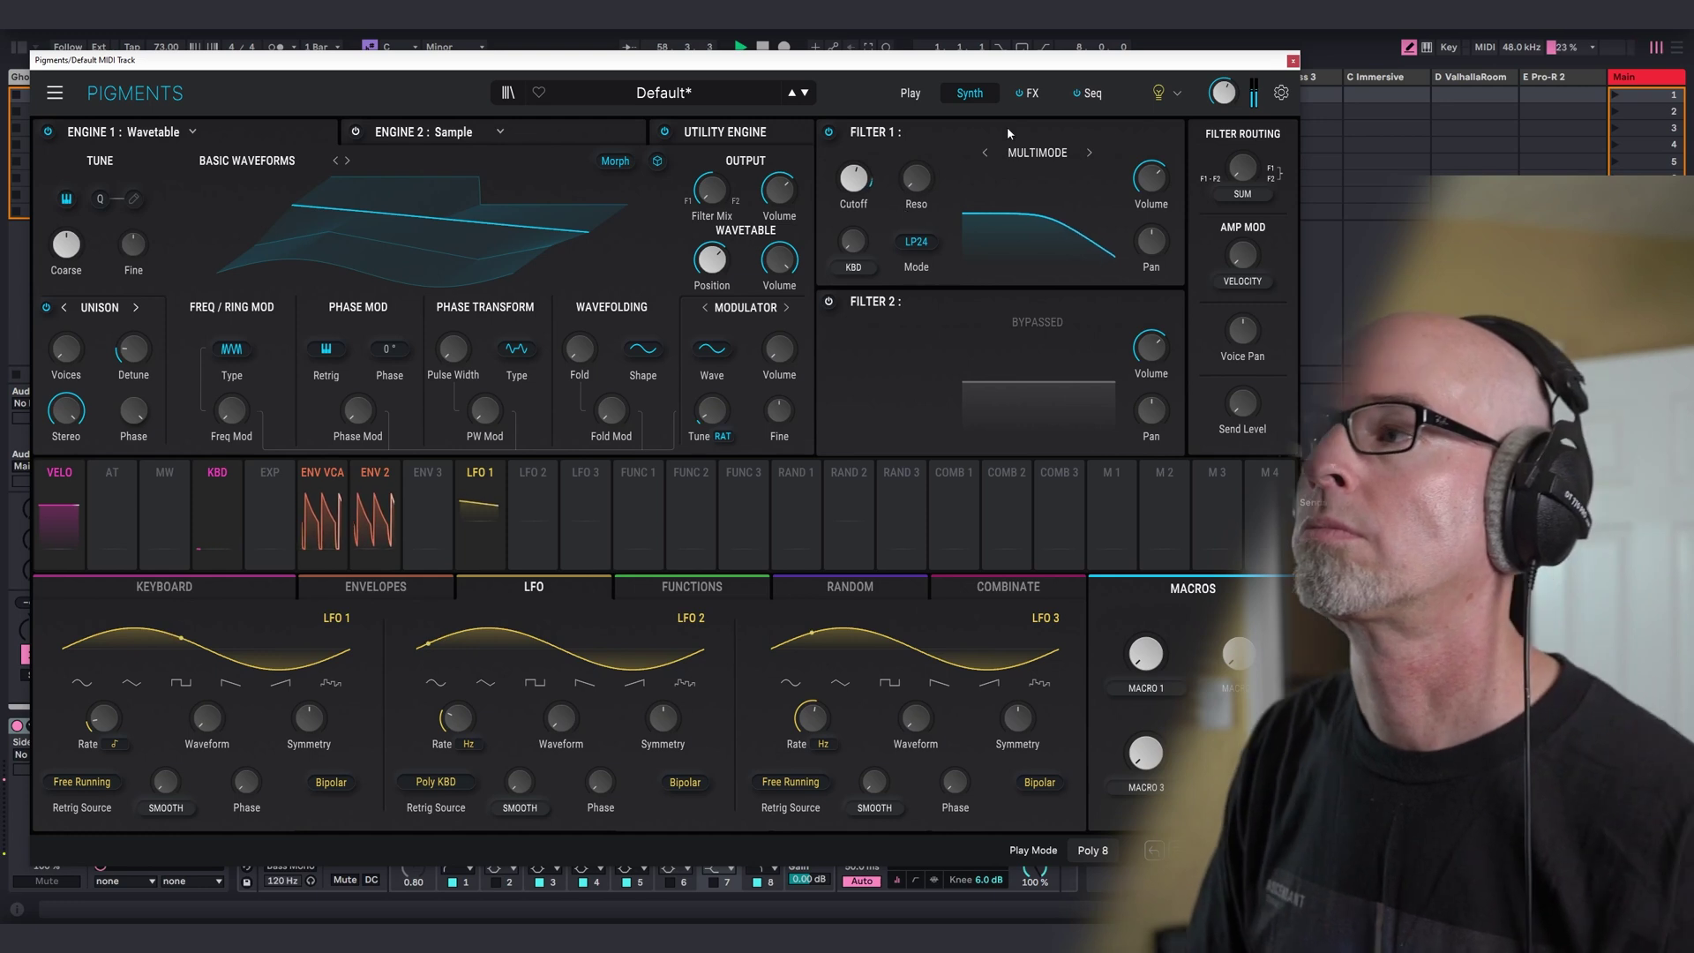
Set the sequencer's Auto-Regen interval to 4 bars.
click(1098, 97)
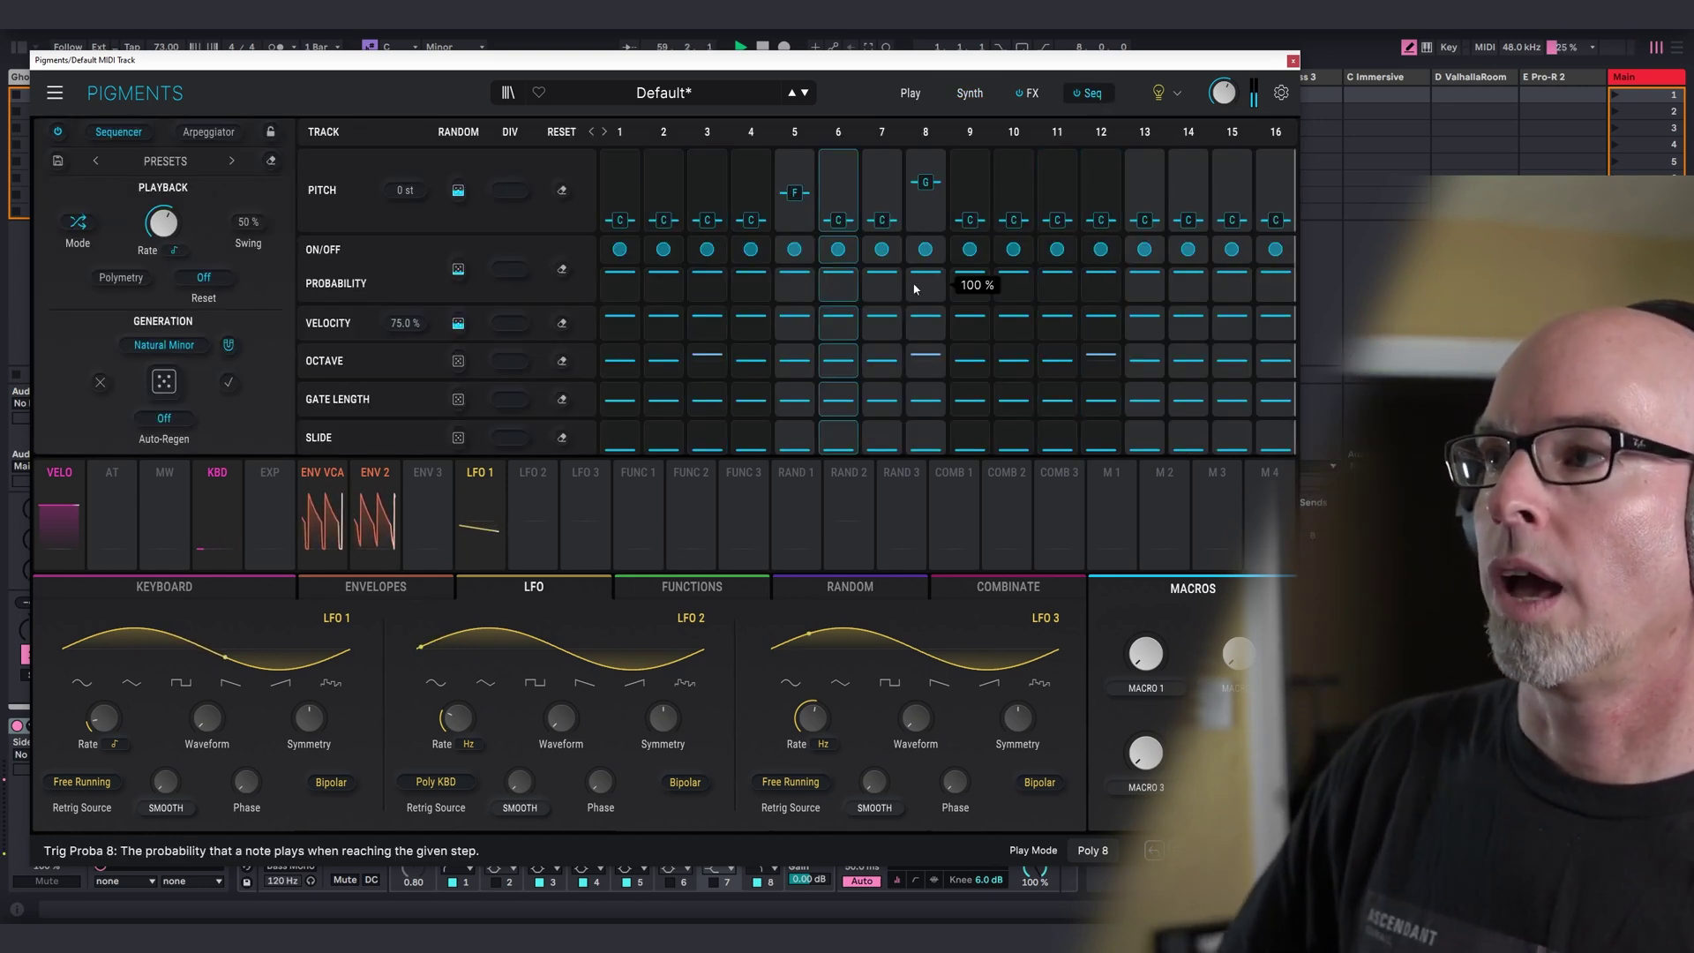
click(164, 418)
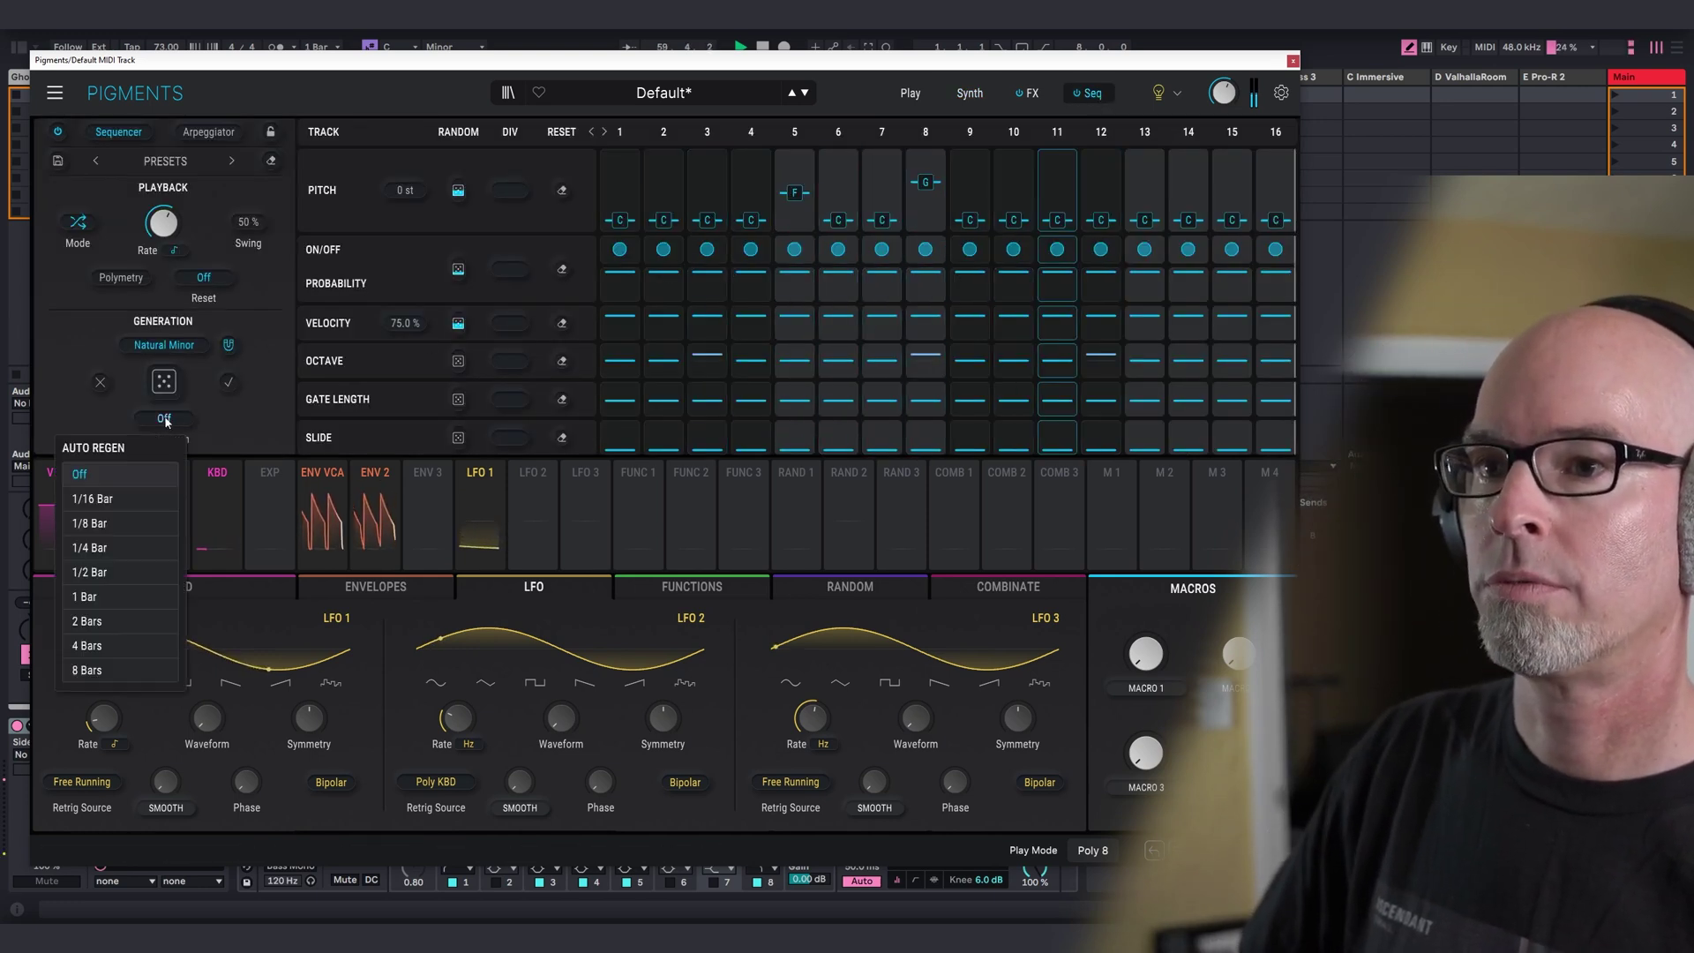
click(115, 642)
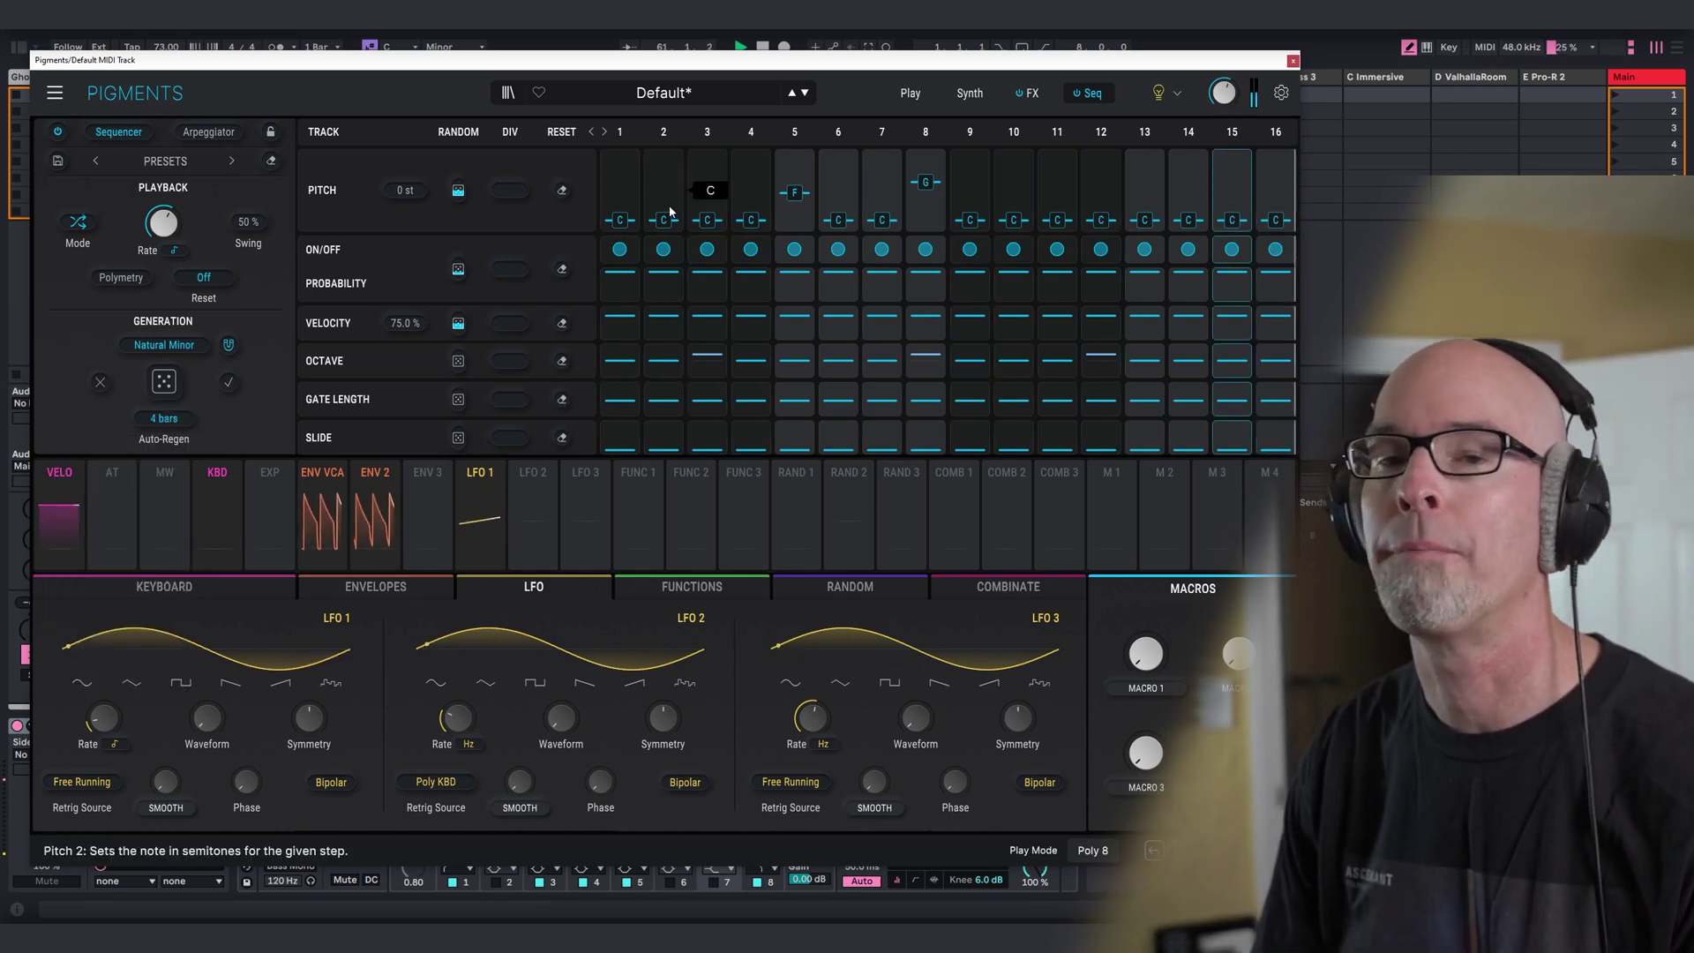
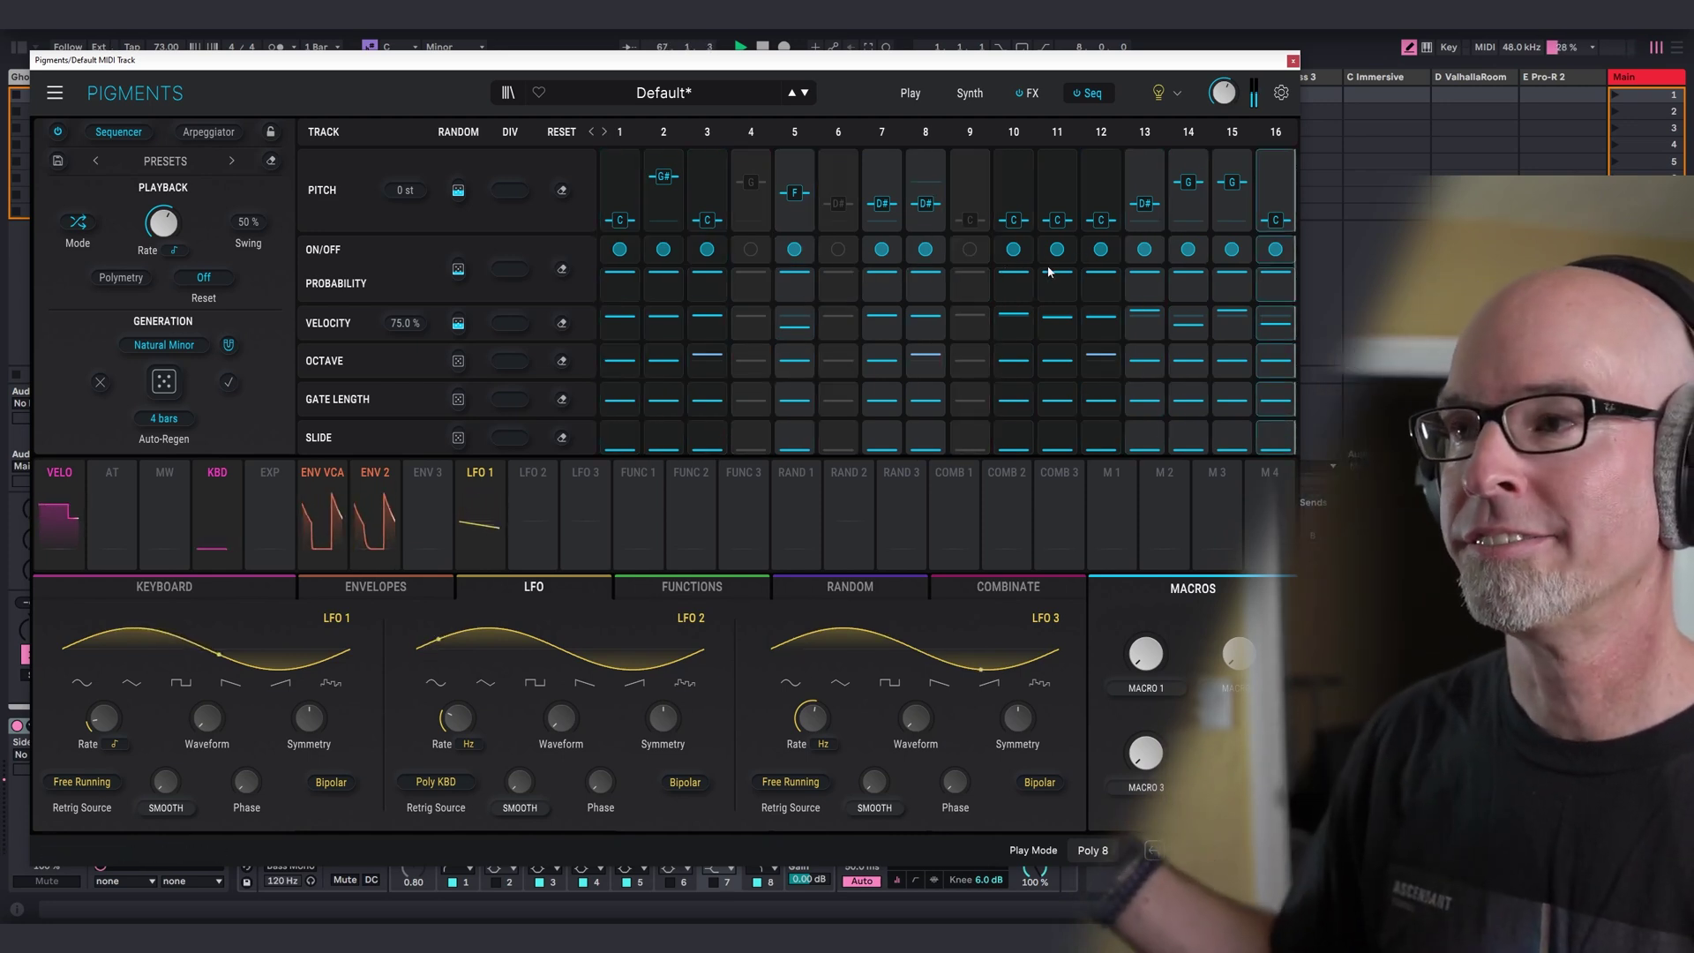
Remove the Delay and Reverb effects from the FX A chain.
click(1028, 95)
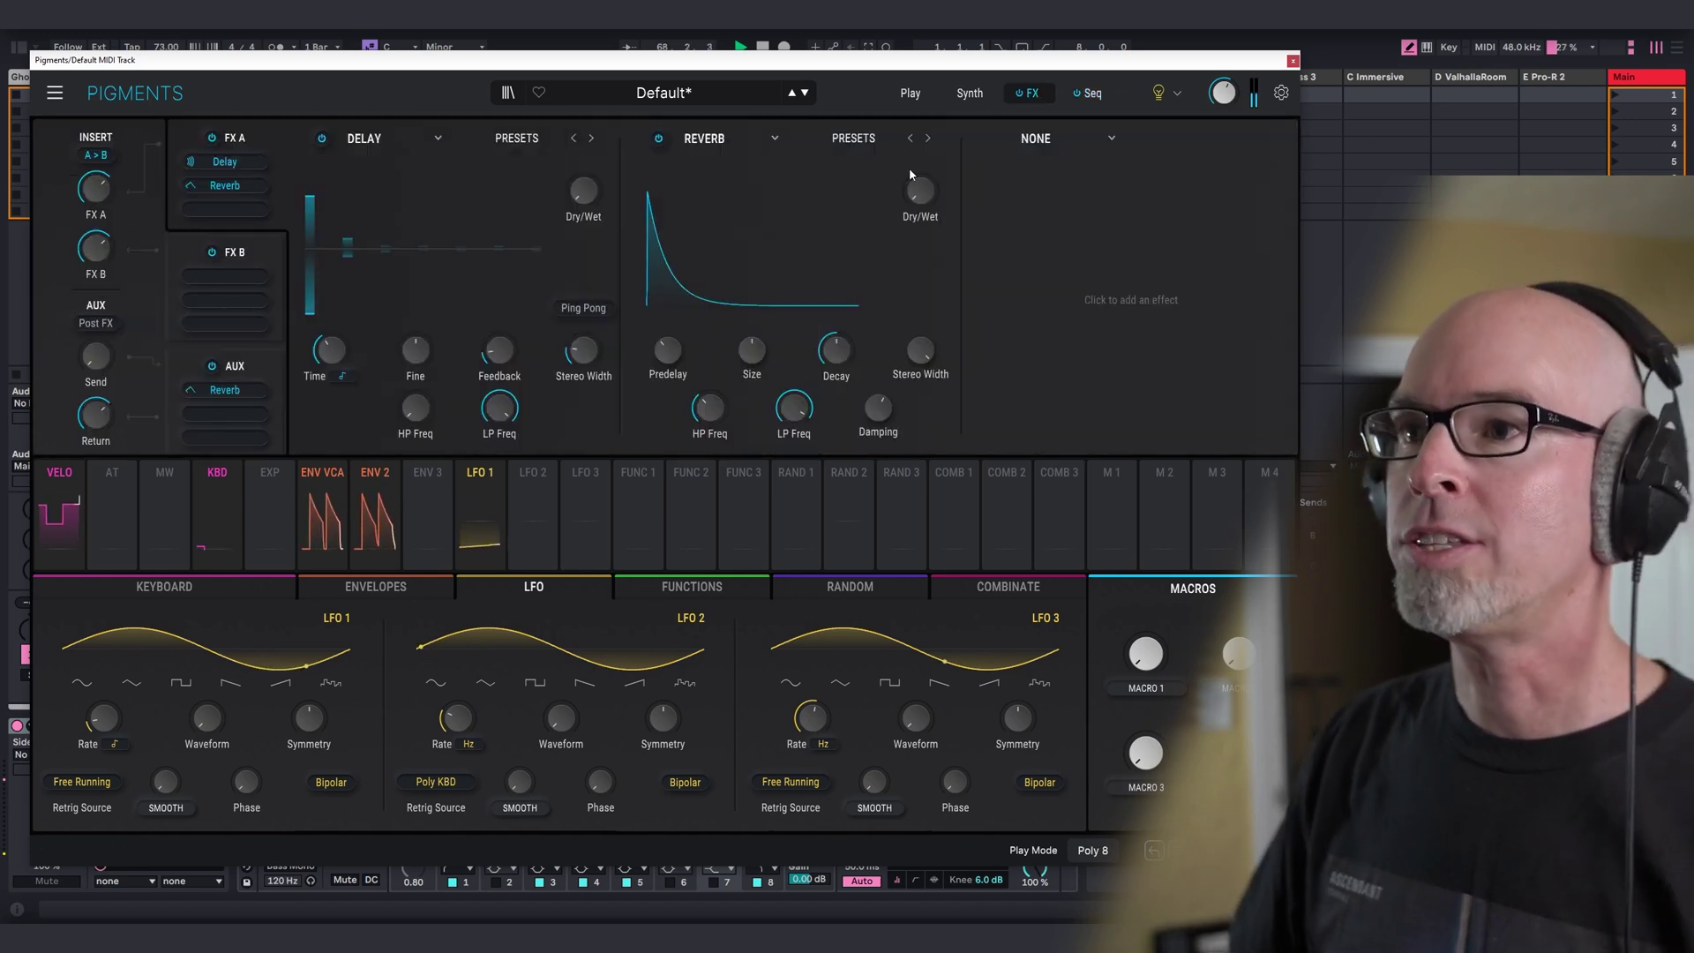
click(388, 138)
click(481, 192)
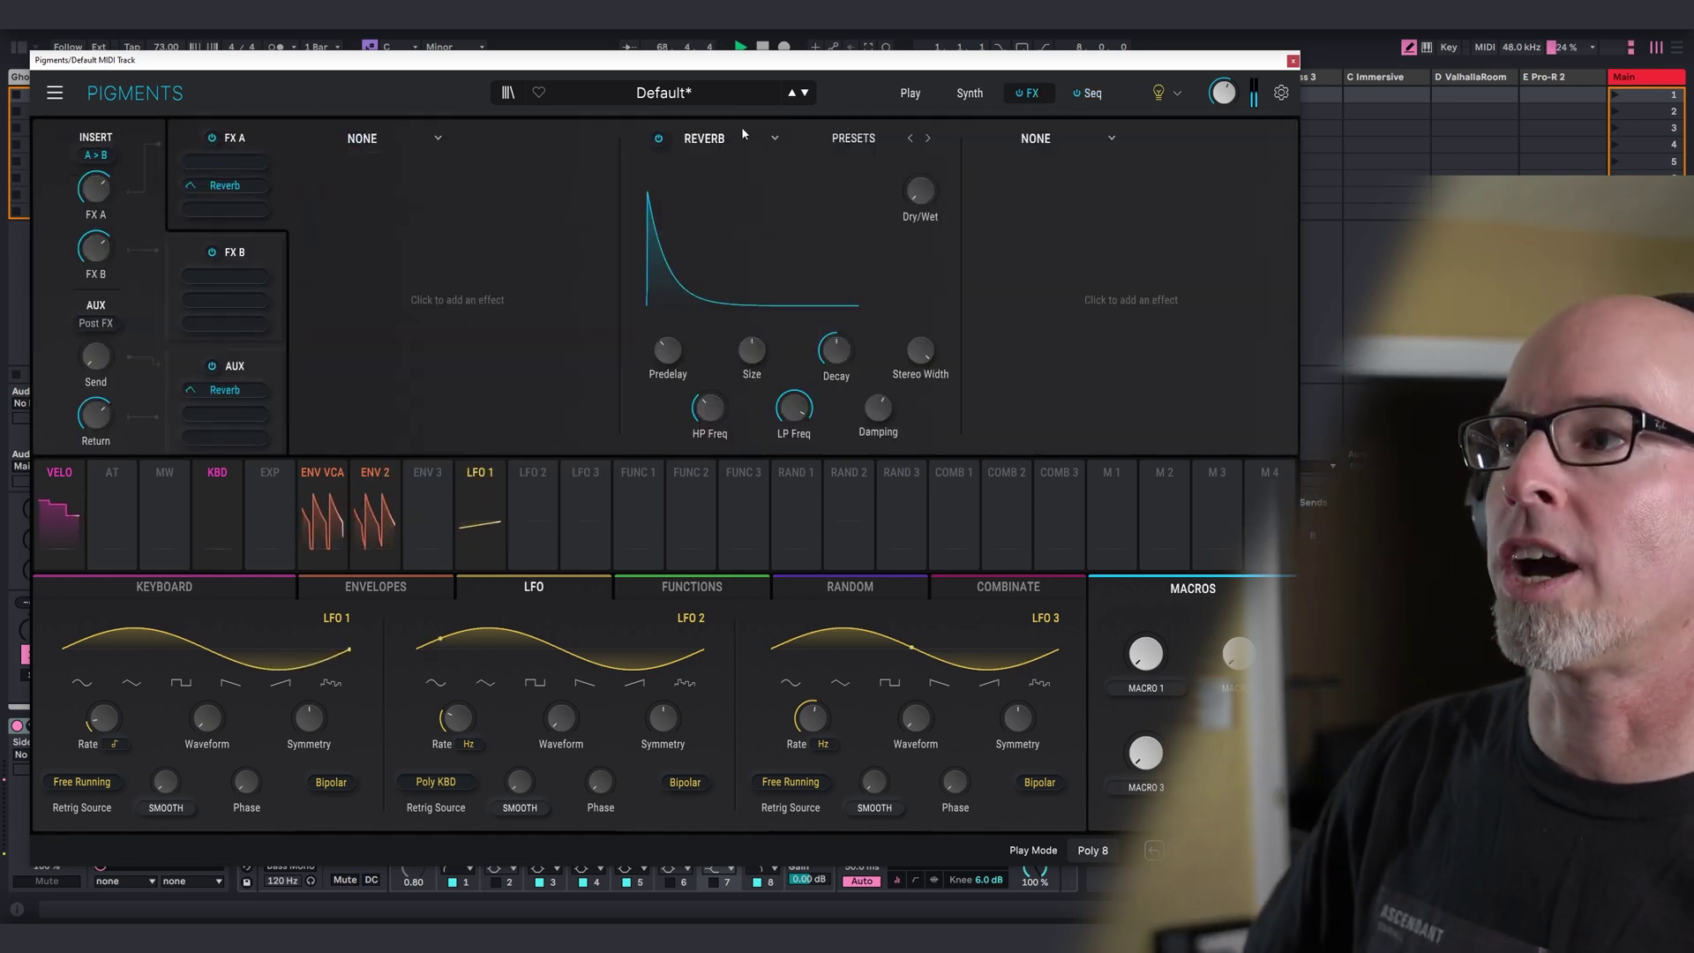
click(747, 142)
click(809, 192)
Add a Multiband compressor to the first FX A slot and raise its upper crossover frequency to about 4910 Hz.
click(380, 138)
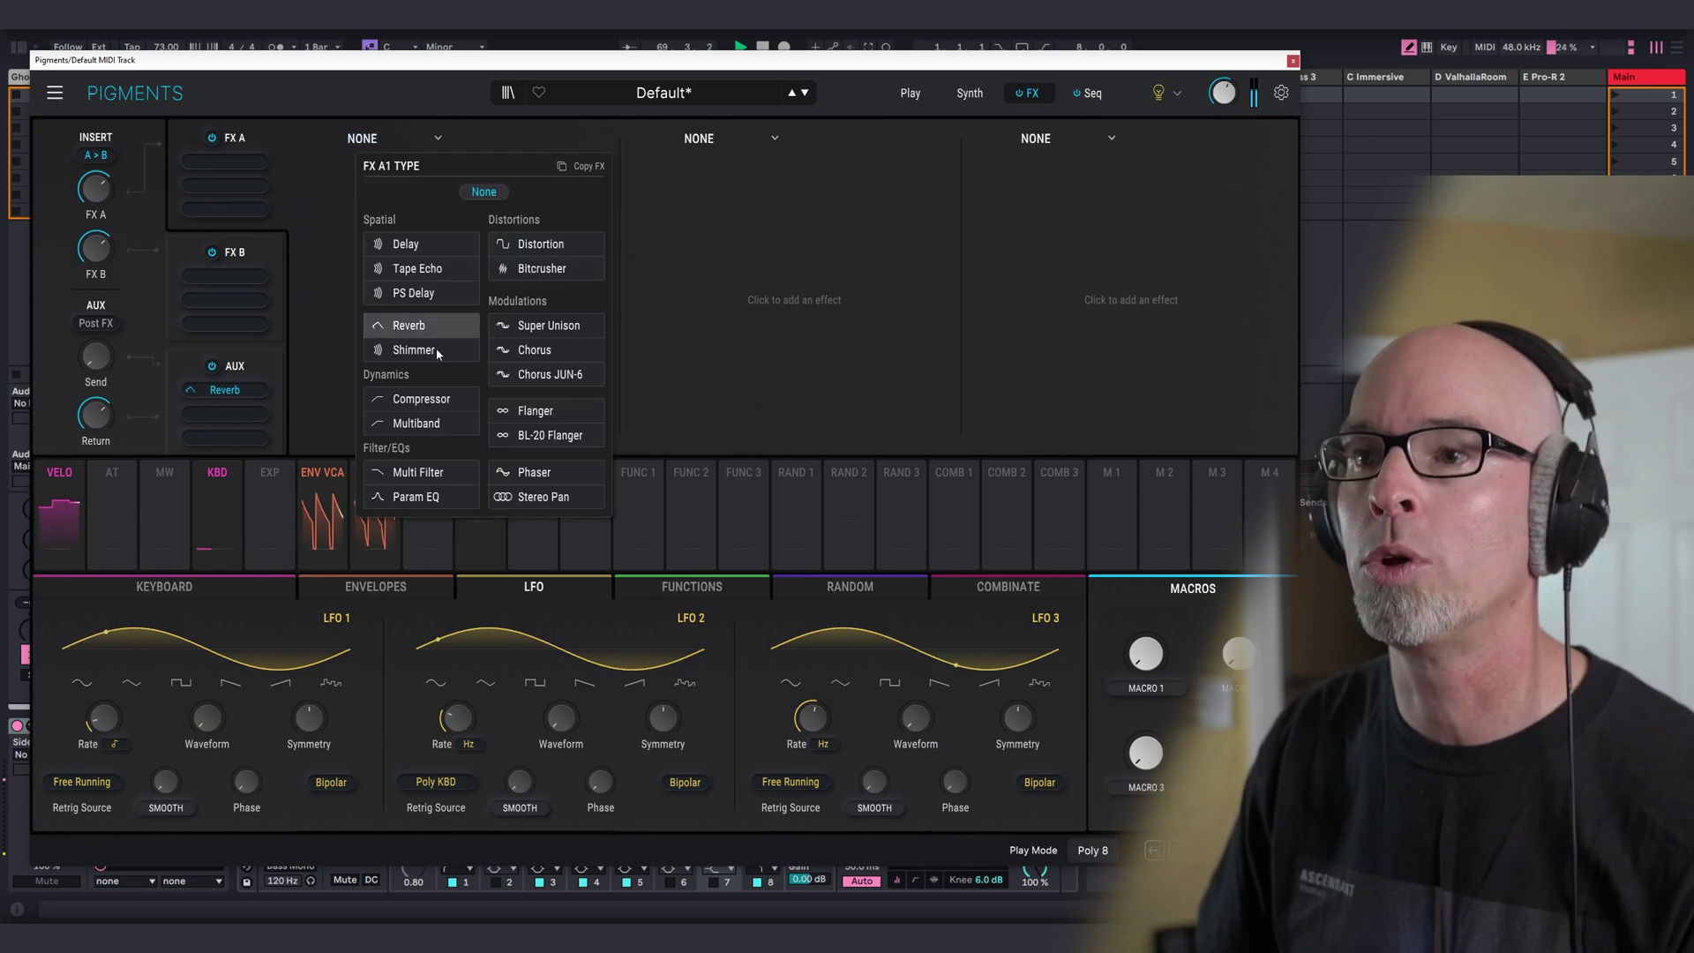
click(410, 424)
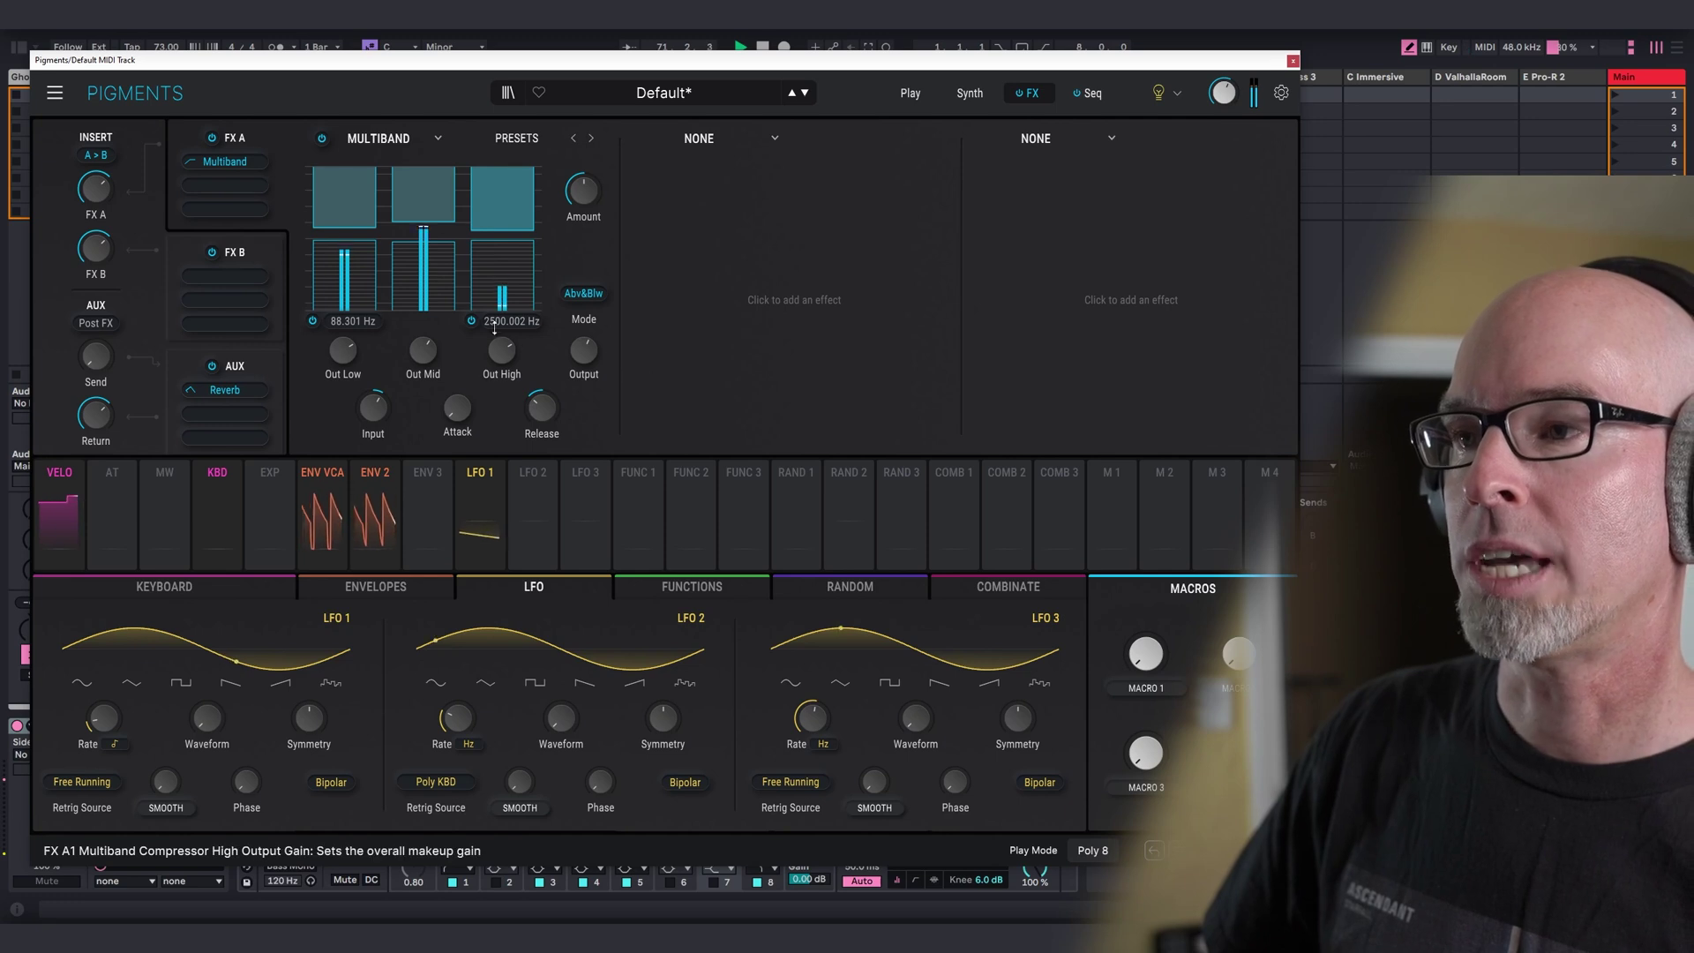
drag(507, 321, 507, 296)
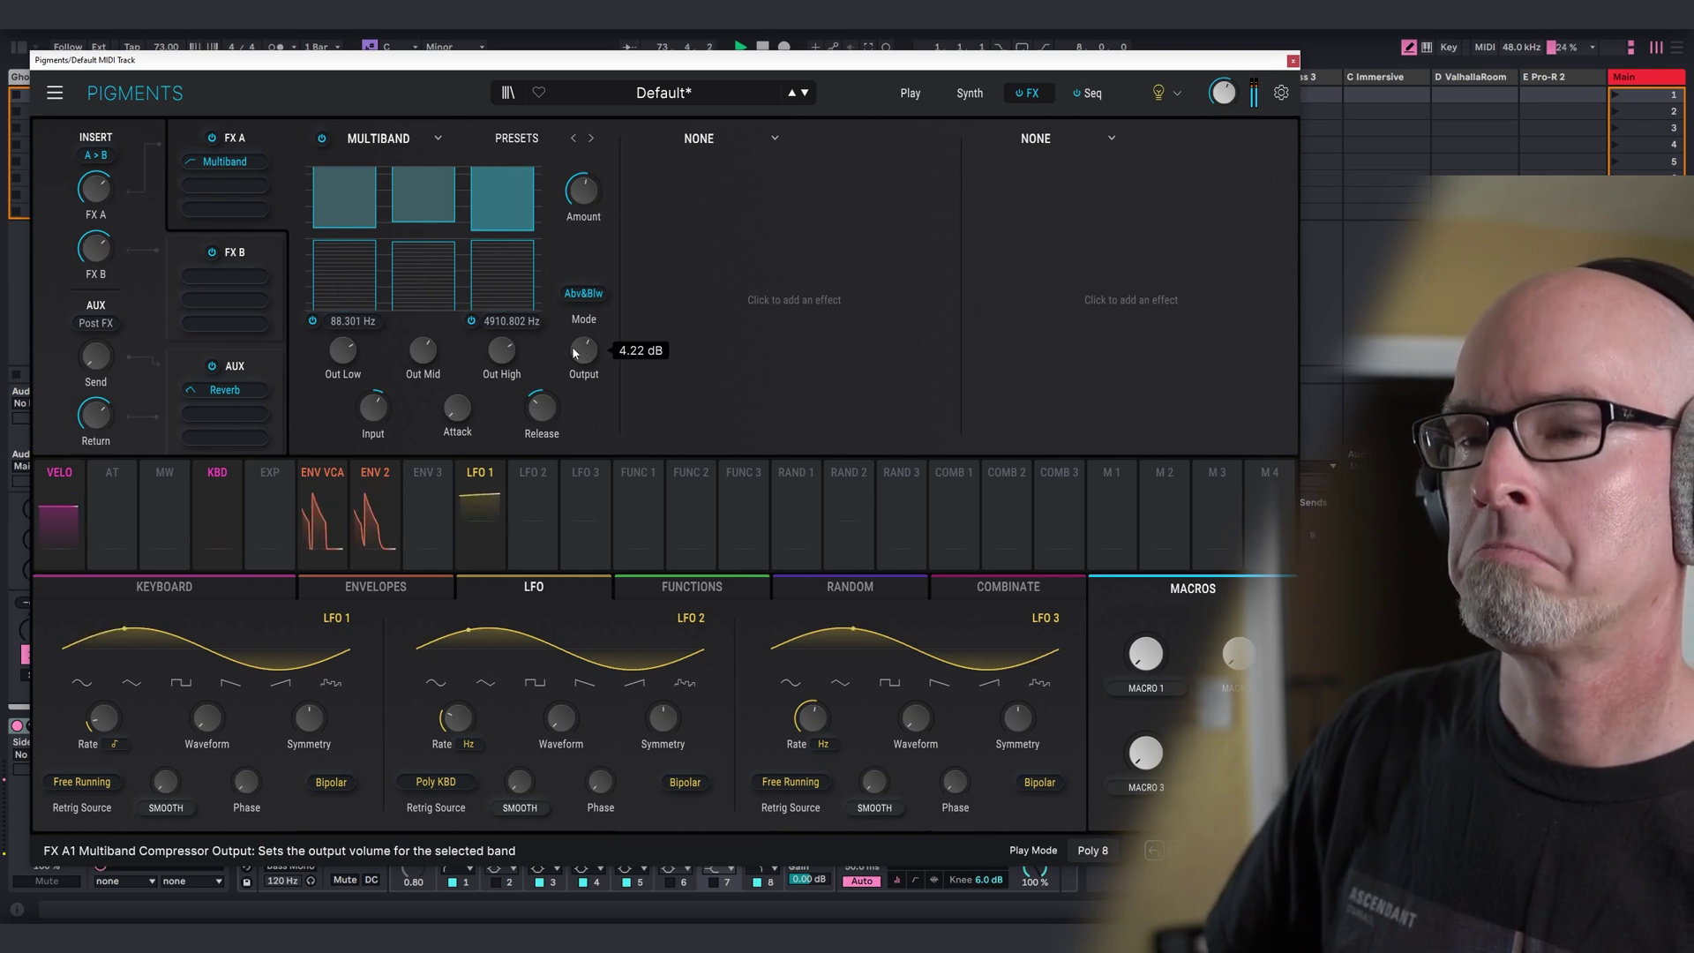
Add a Bitcrusher to the second FX A slot and raise its Downsample amount.
click(697, 142)
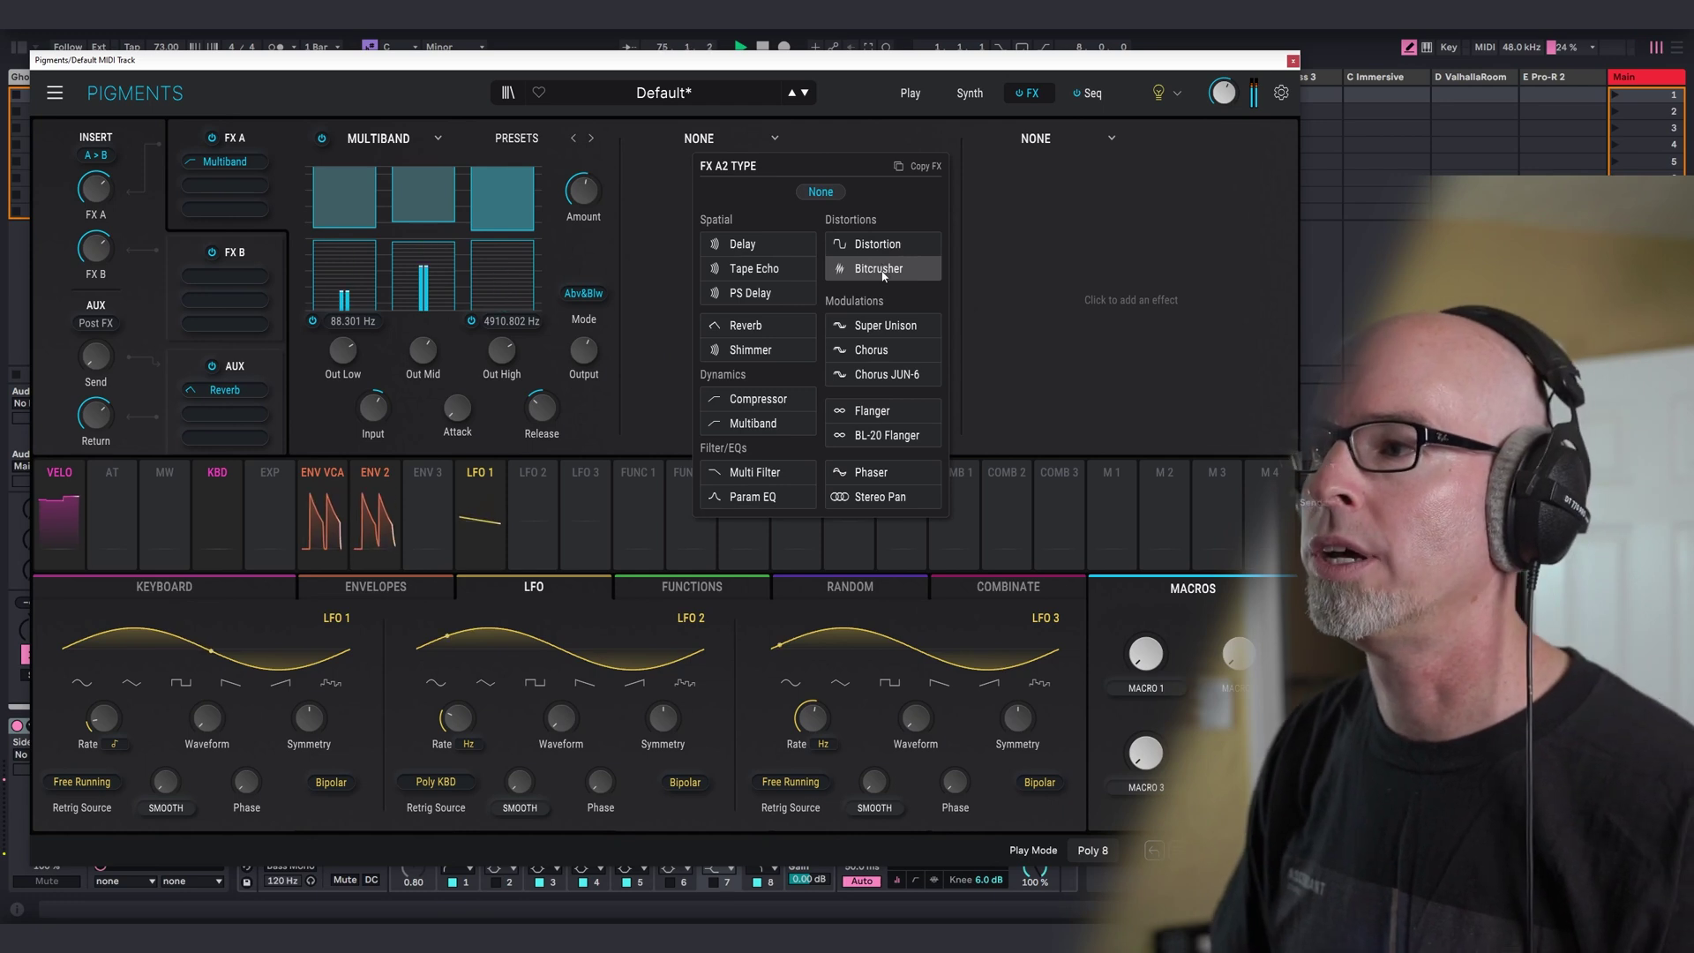
click(883, 268)
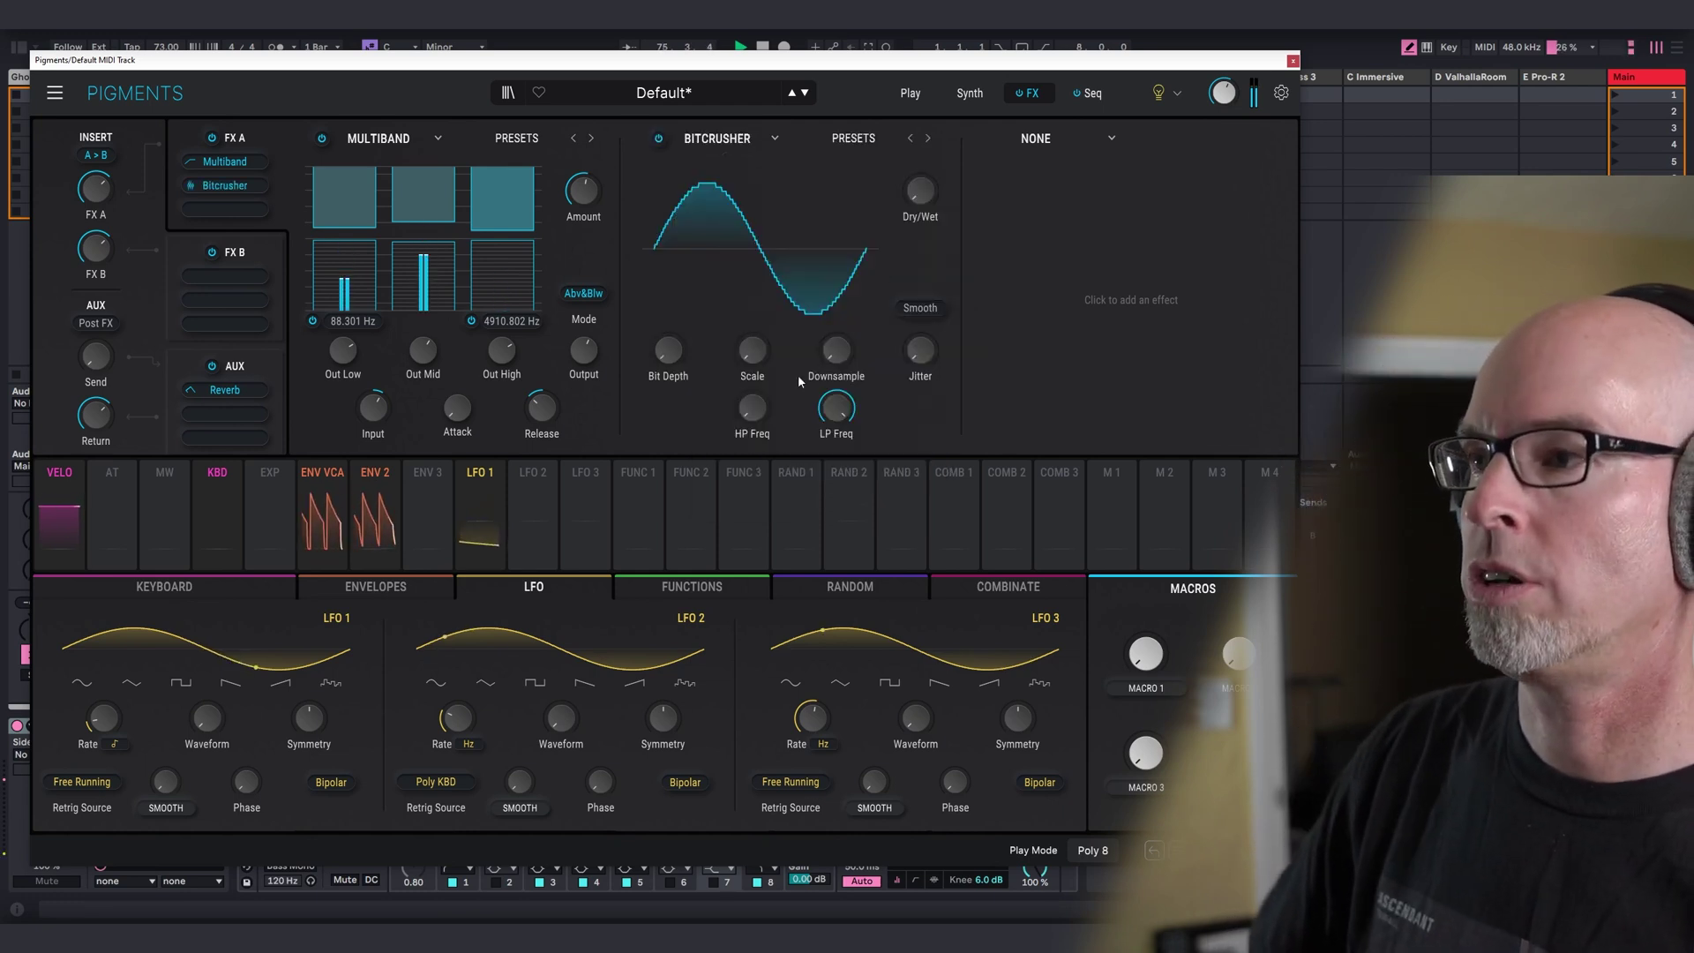
drag(835, 351, 857, 336)
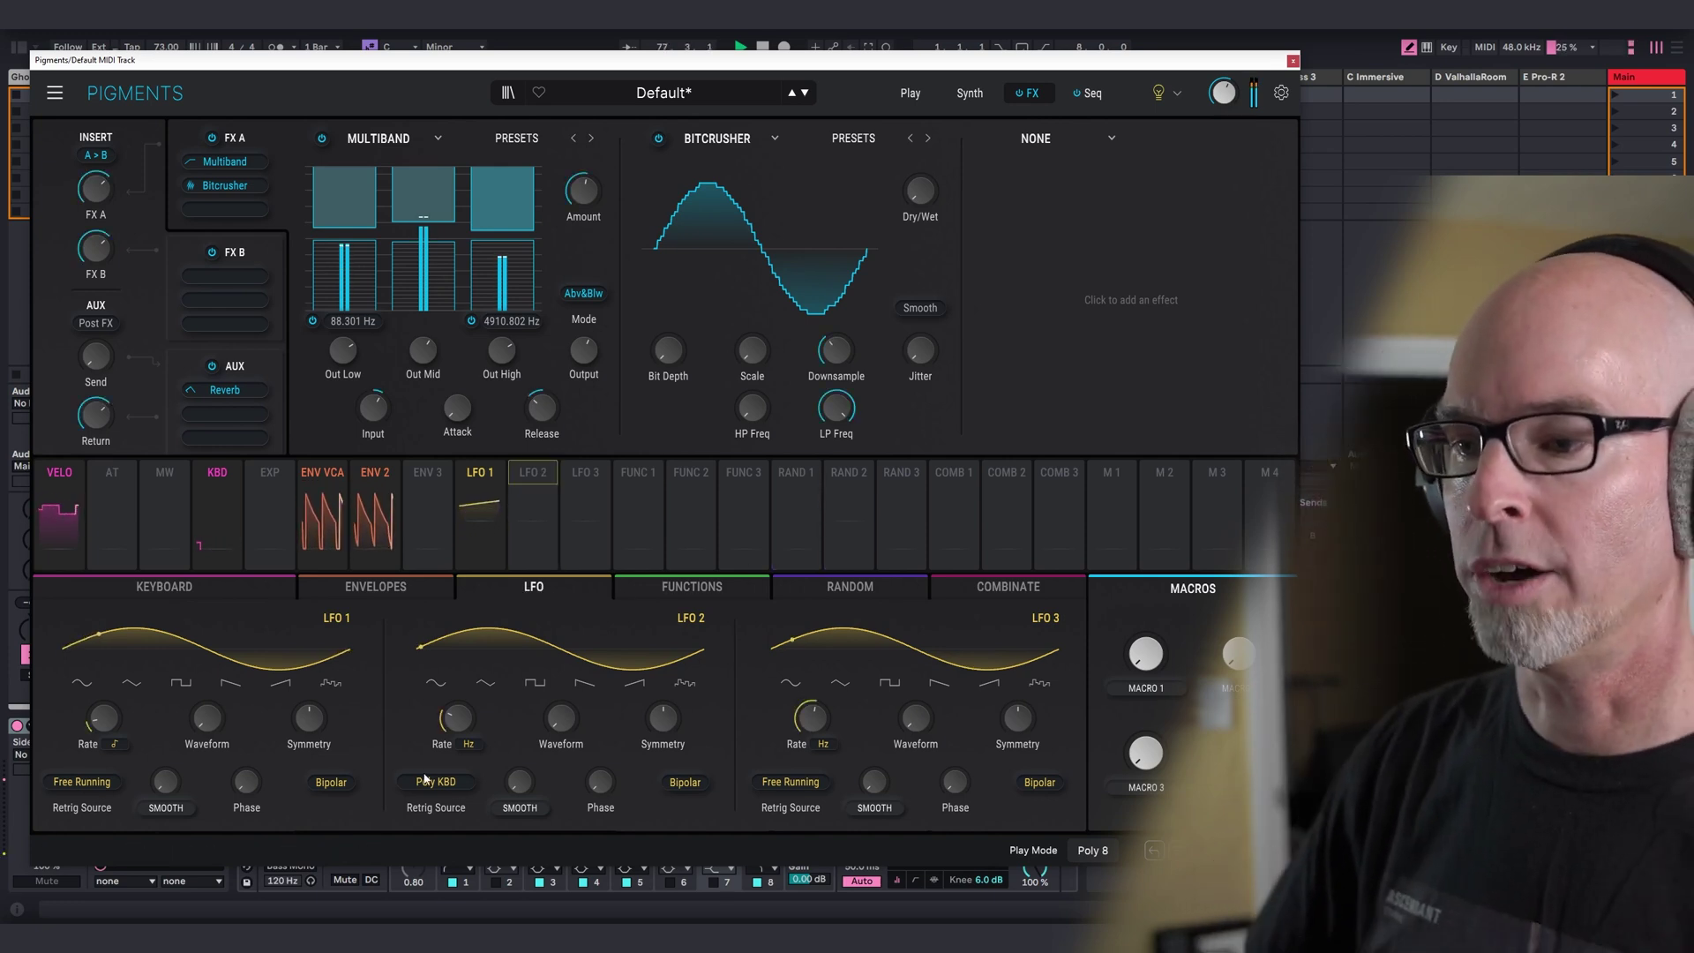
Set LFO 2 to Free Running with a smoothed random waveform, and assign it to modulate the Bitcrusher's Downsample.
click(425, 779)
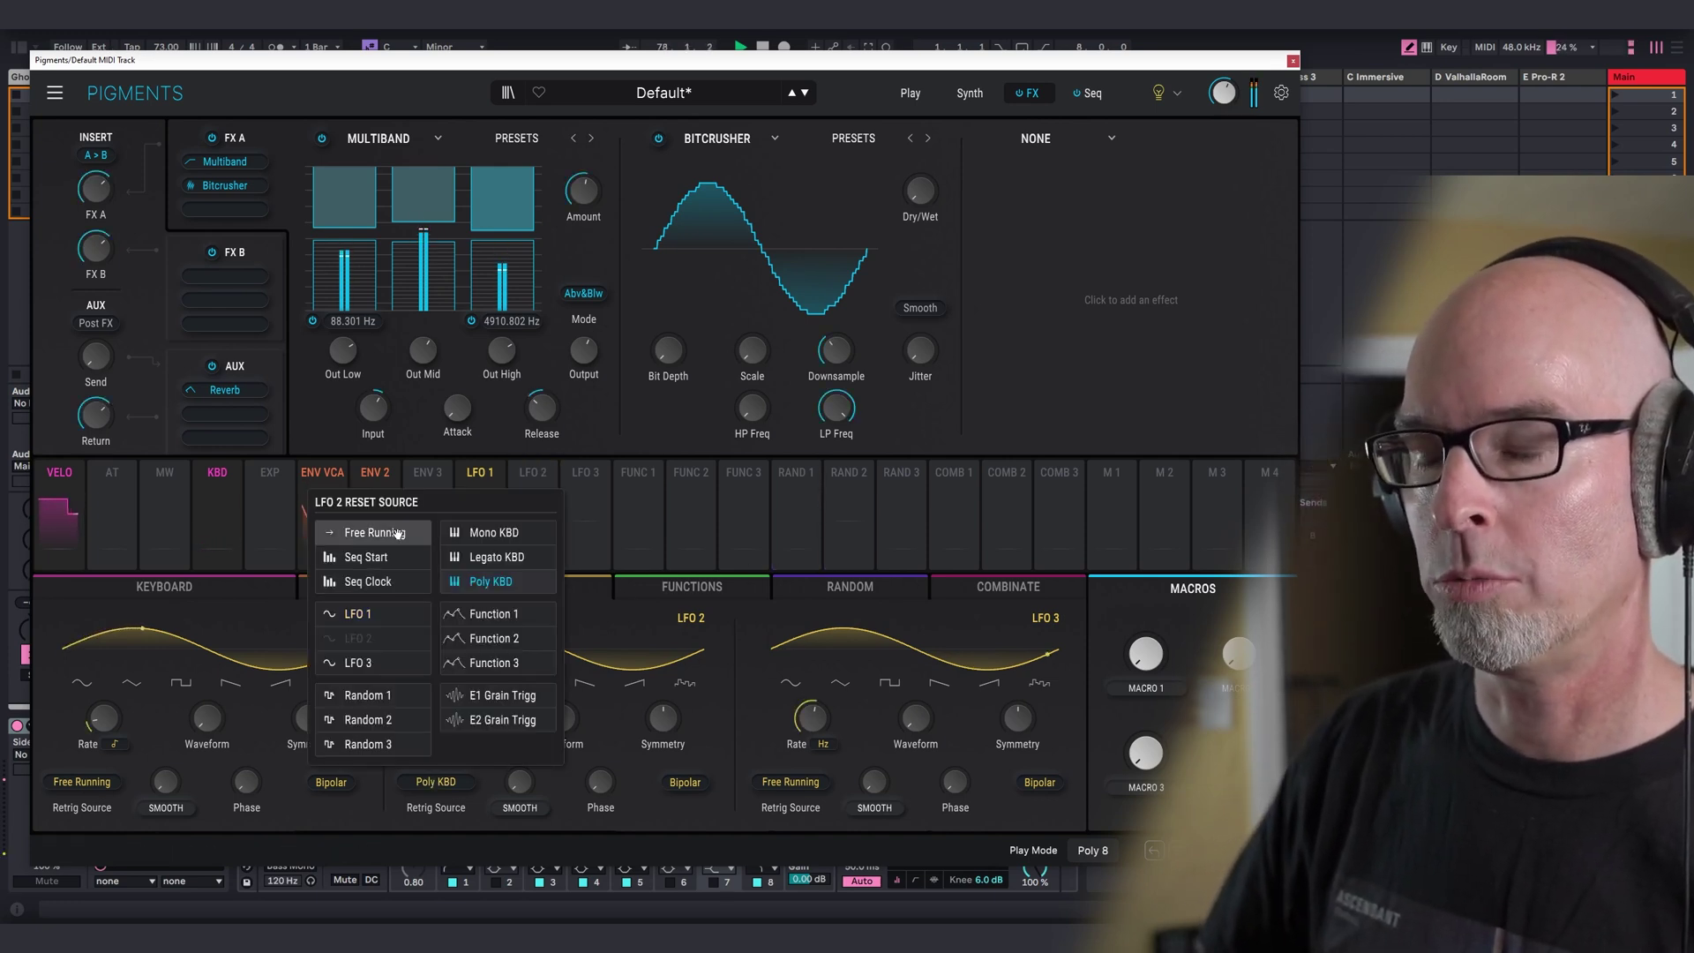
click(398, 534)
click(686, 684)
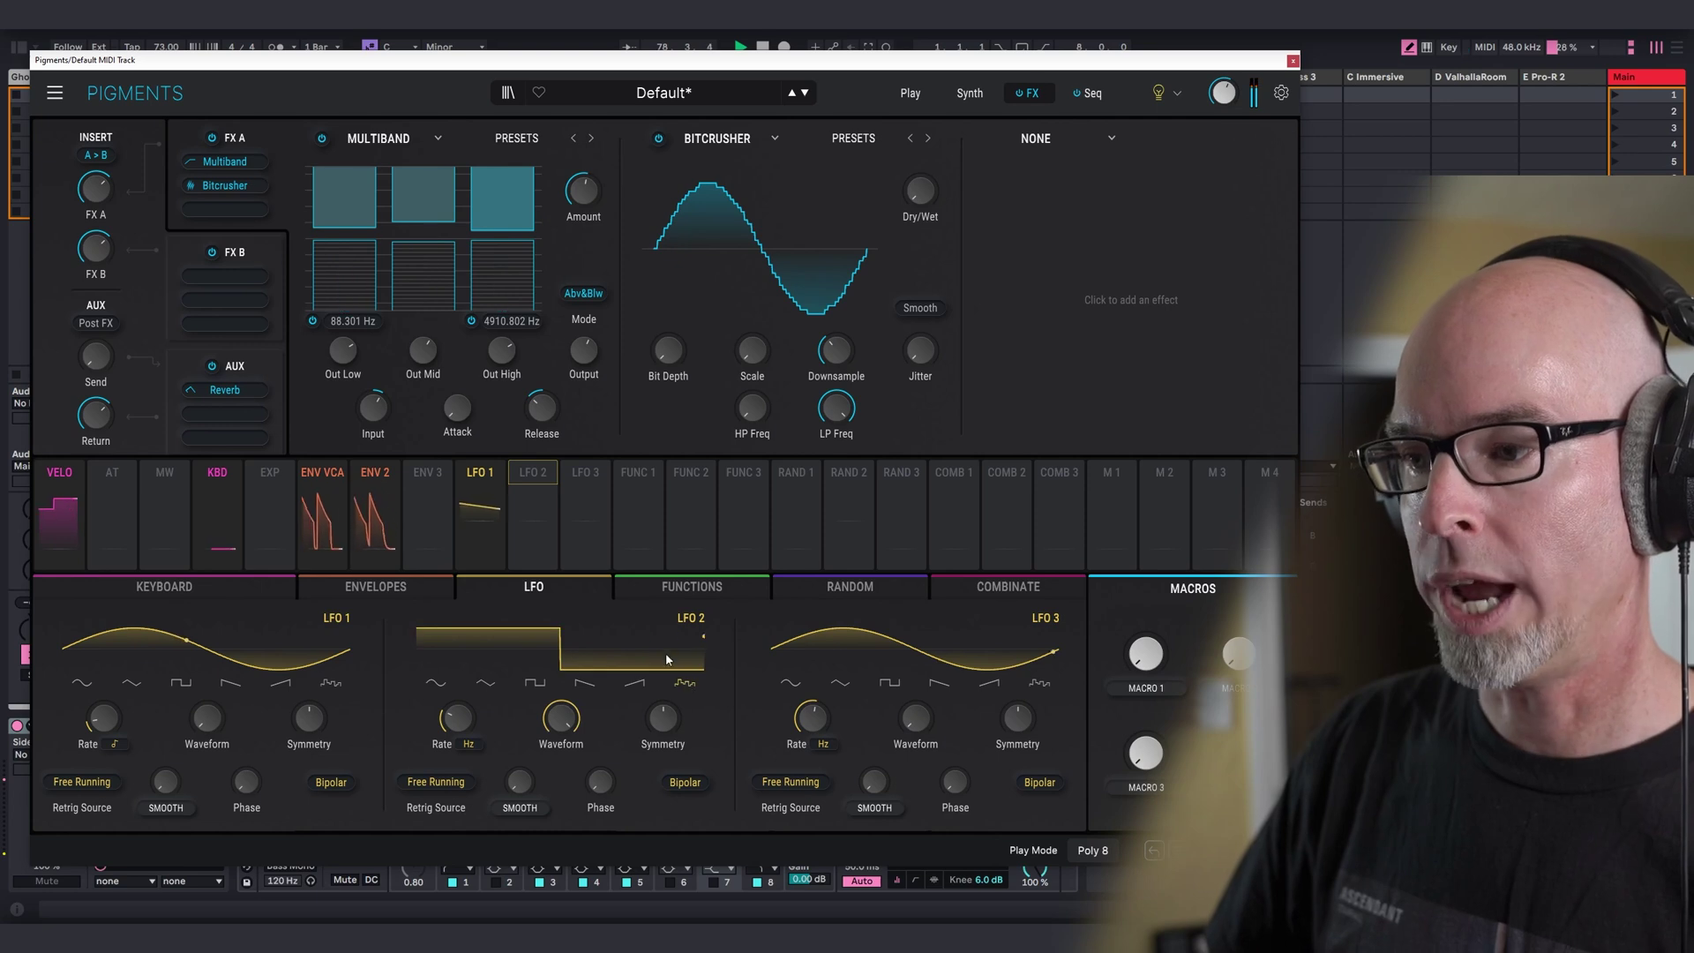
drag(519, 782, 519, 750)
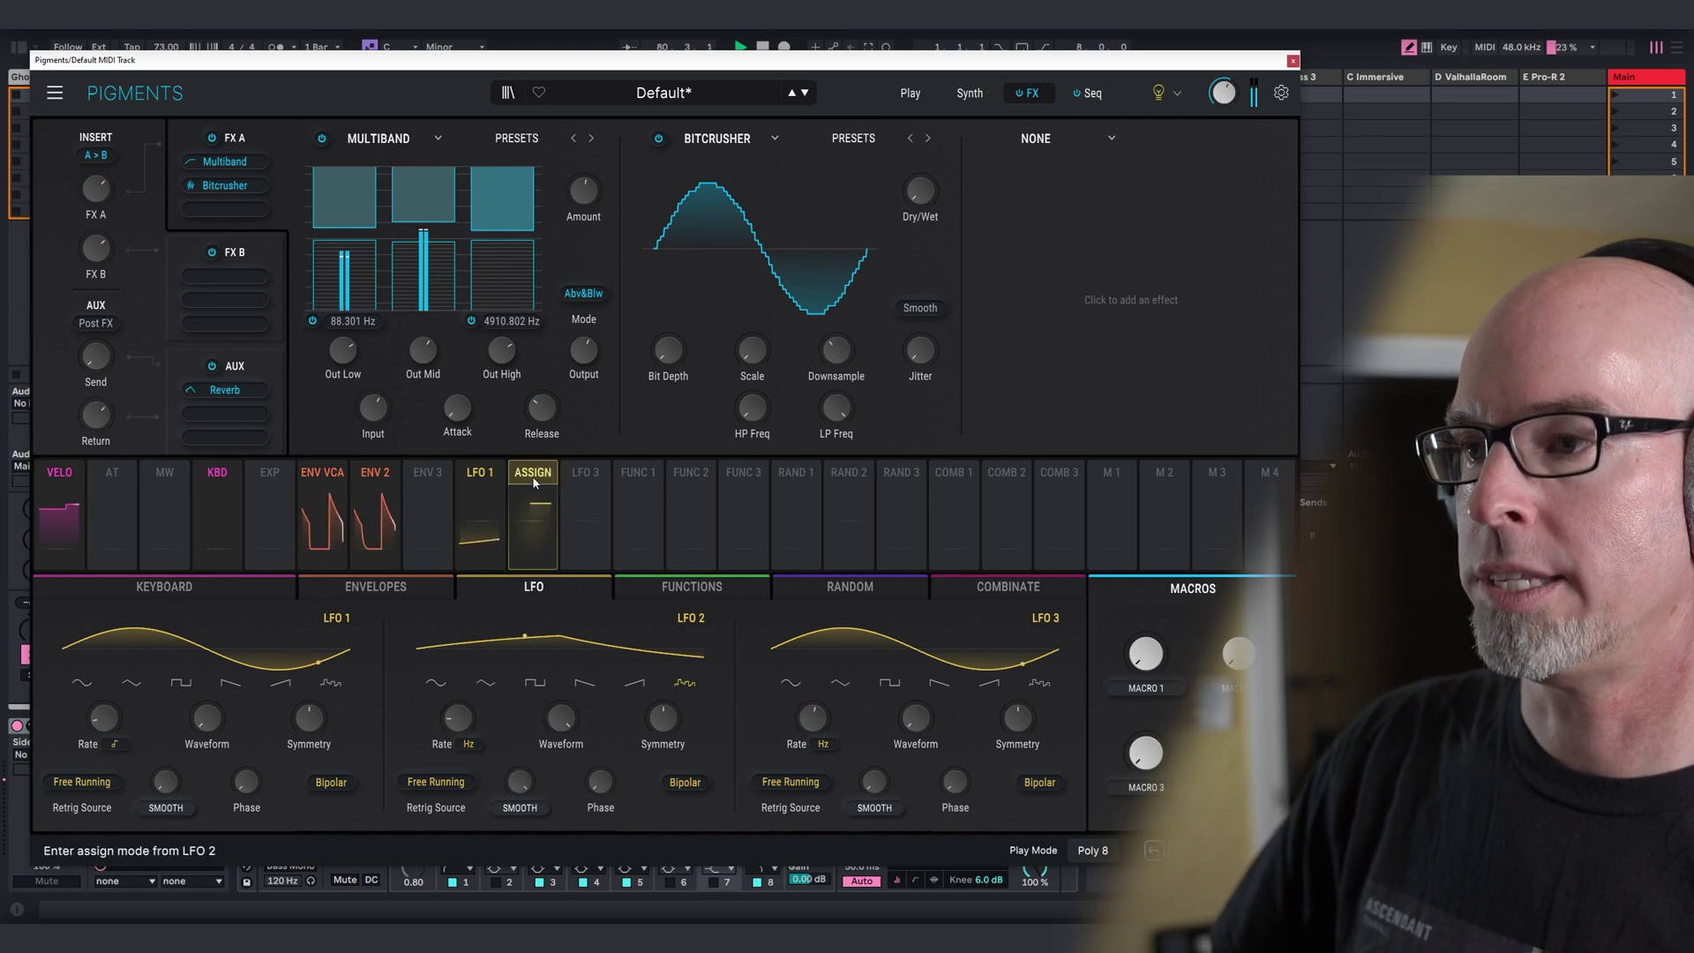
drag(830, 321, 836, 353)
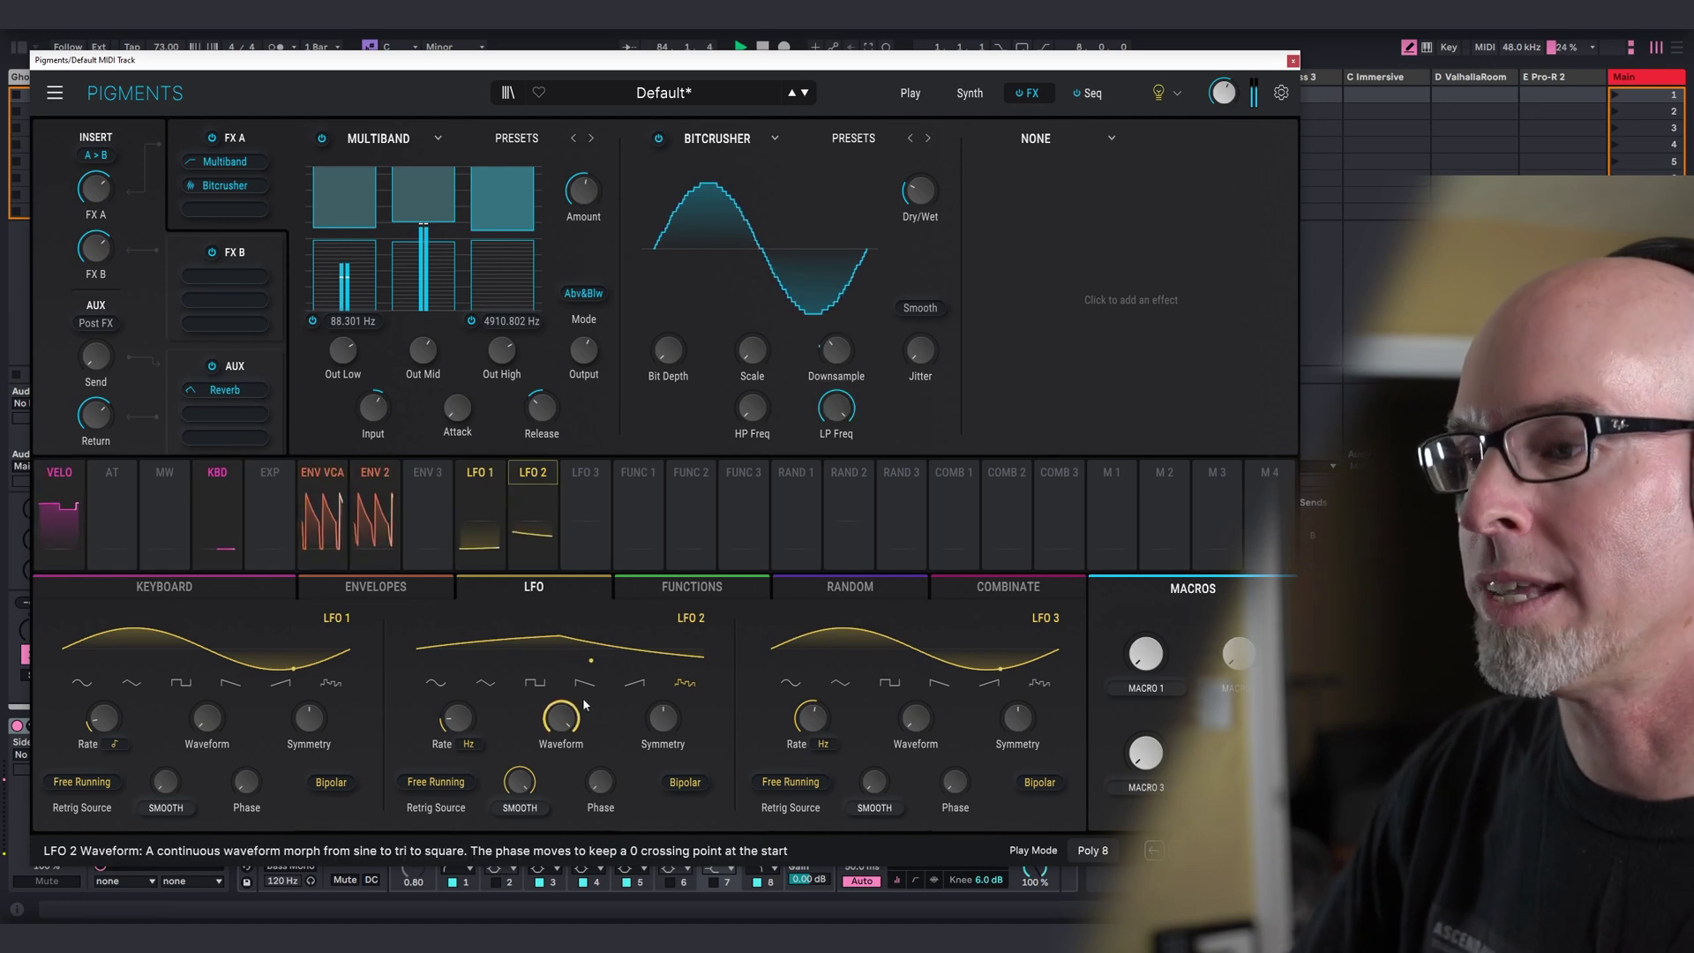
Add a Delay to the third FX A slot and load its S1gns Ping-Pong preset.
click(1007, 192)
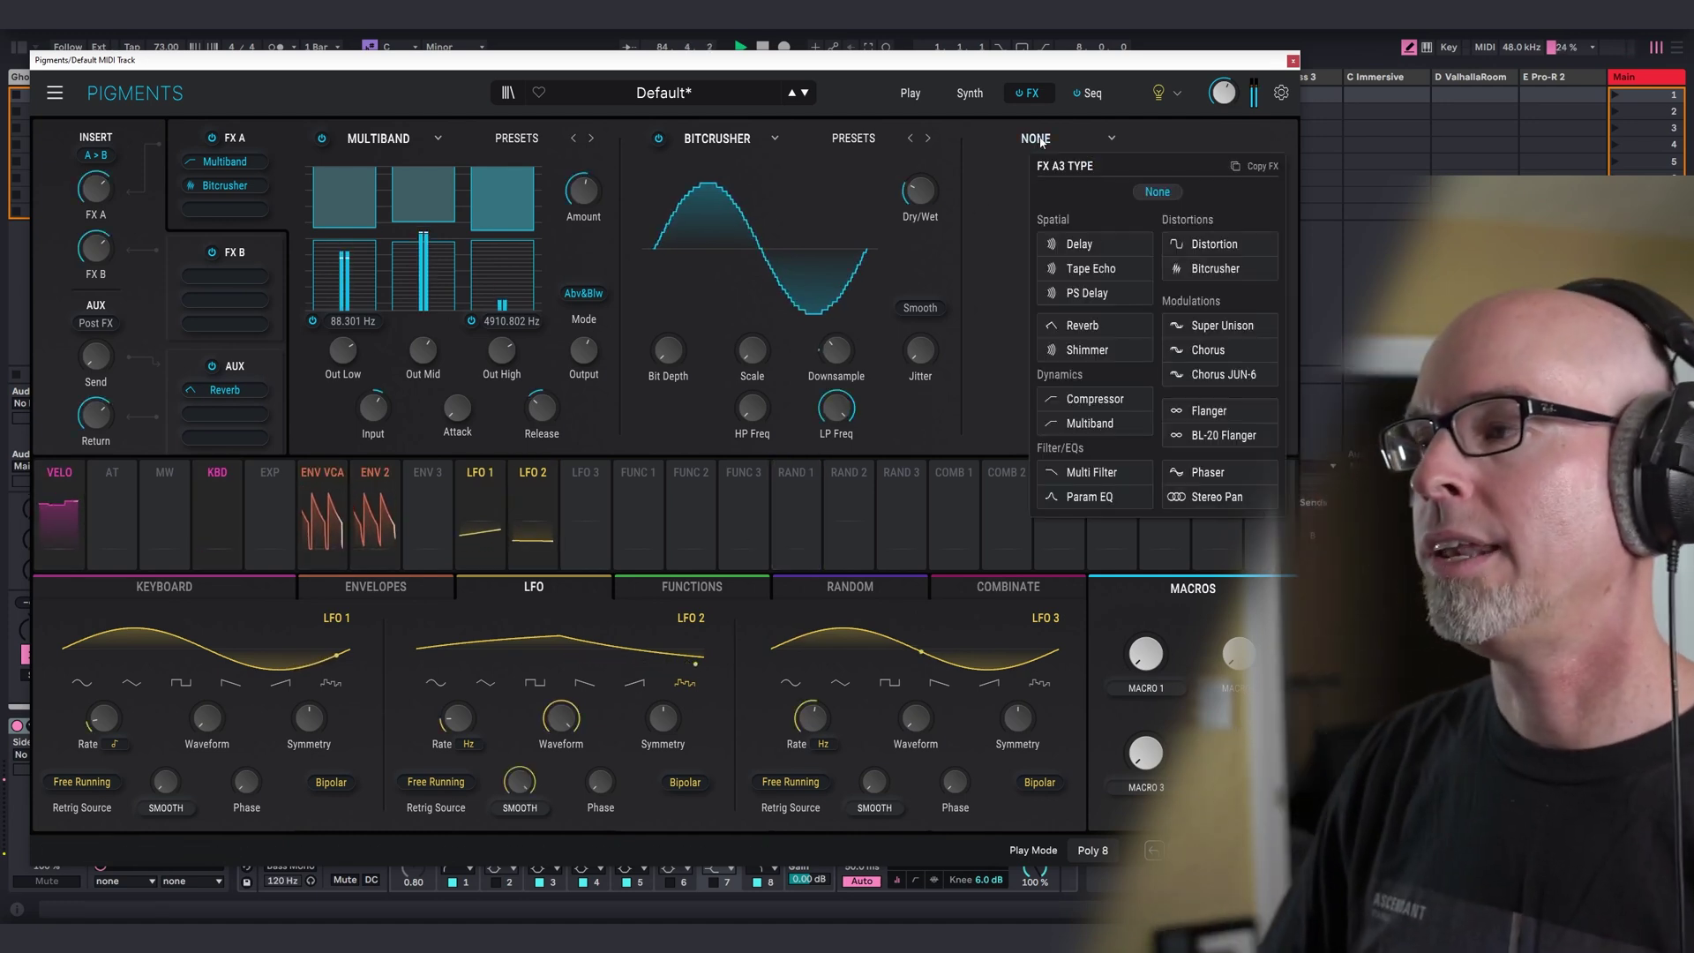
click(1080, 244)
click(1187, 140)
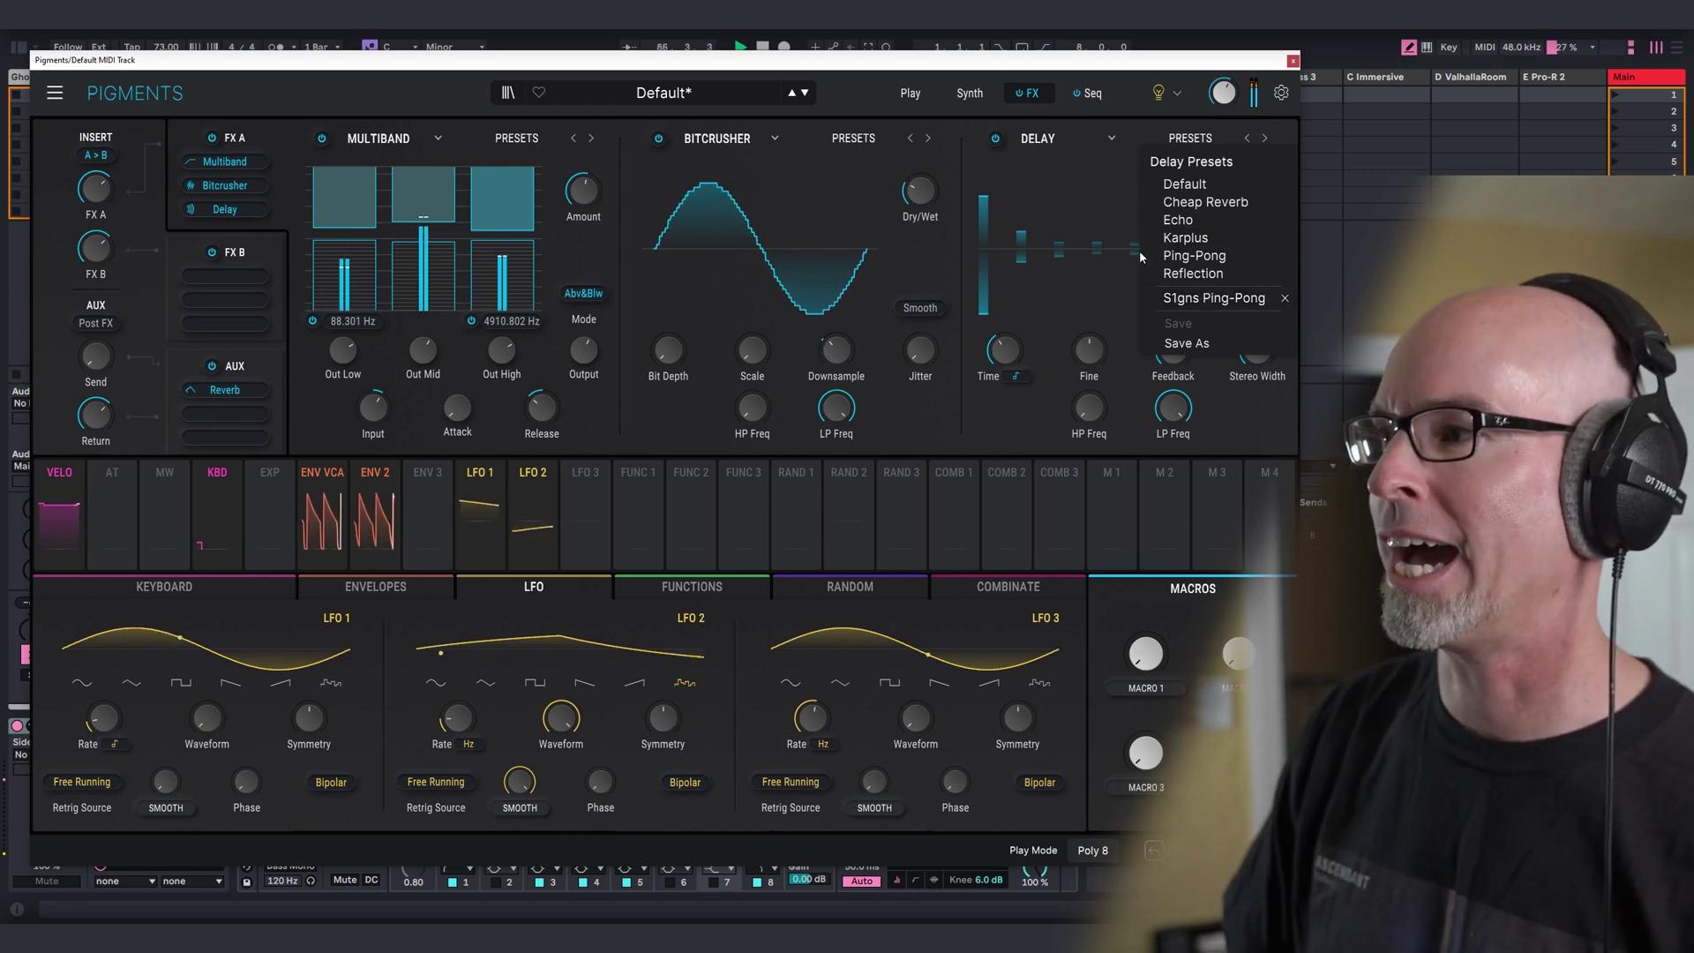
click(1205, 299)
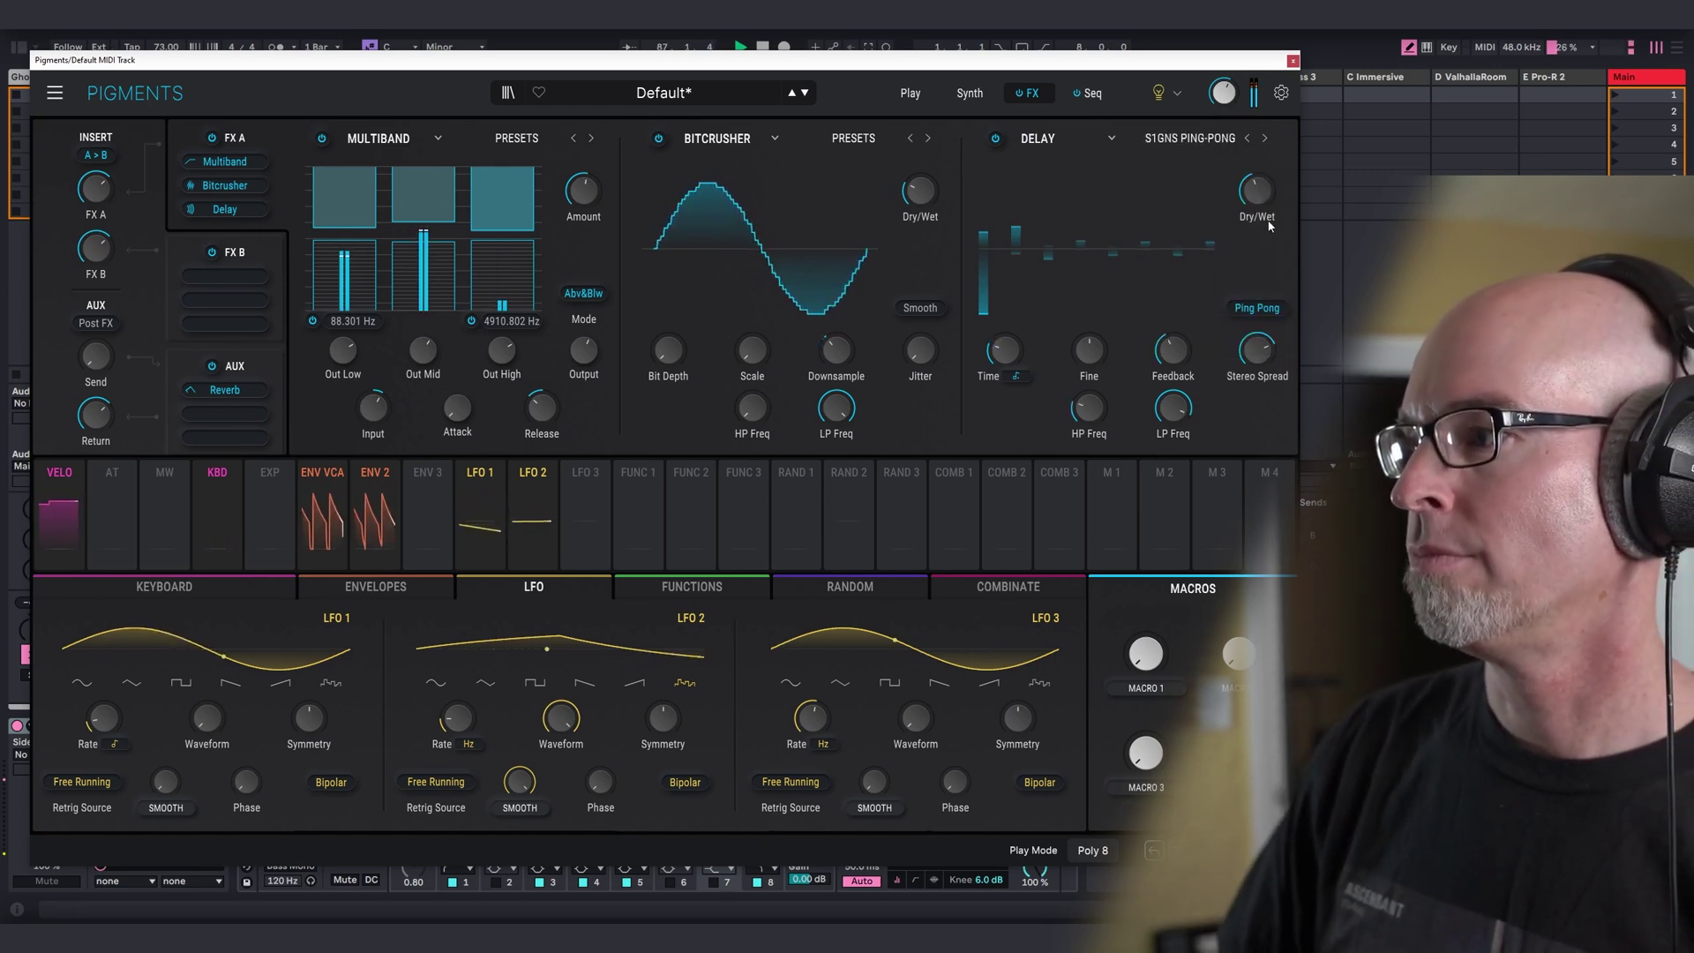
mouse_move(1265, 205)
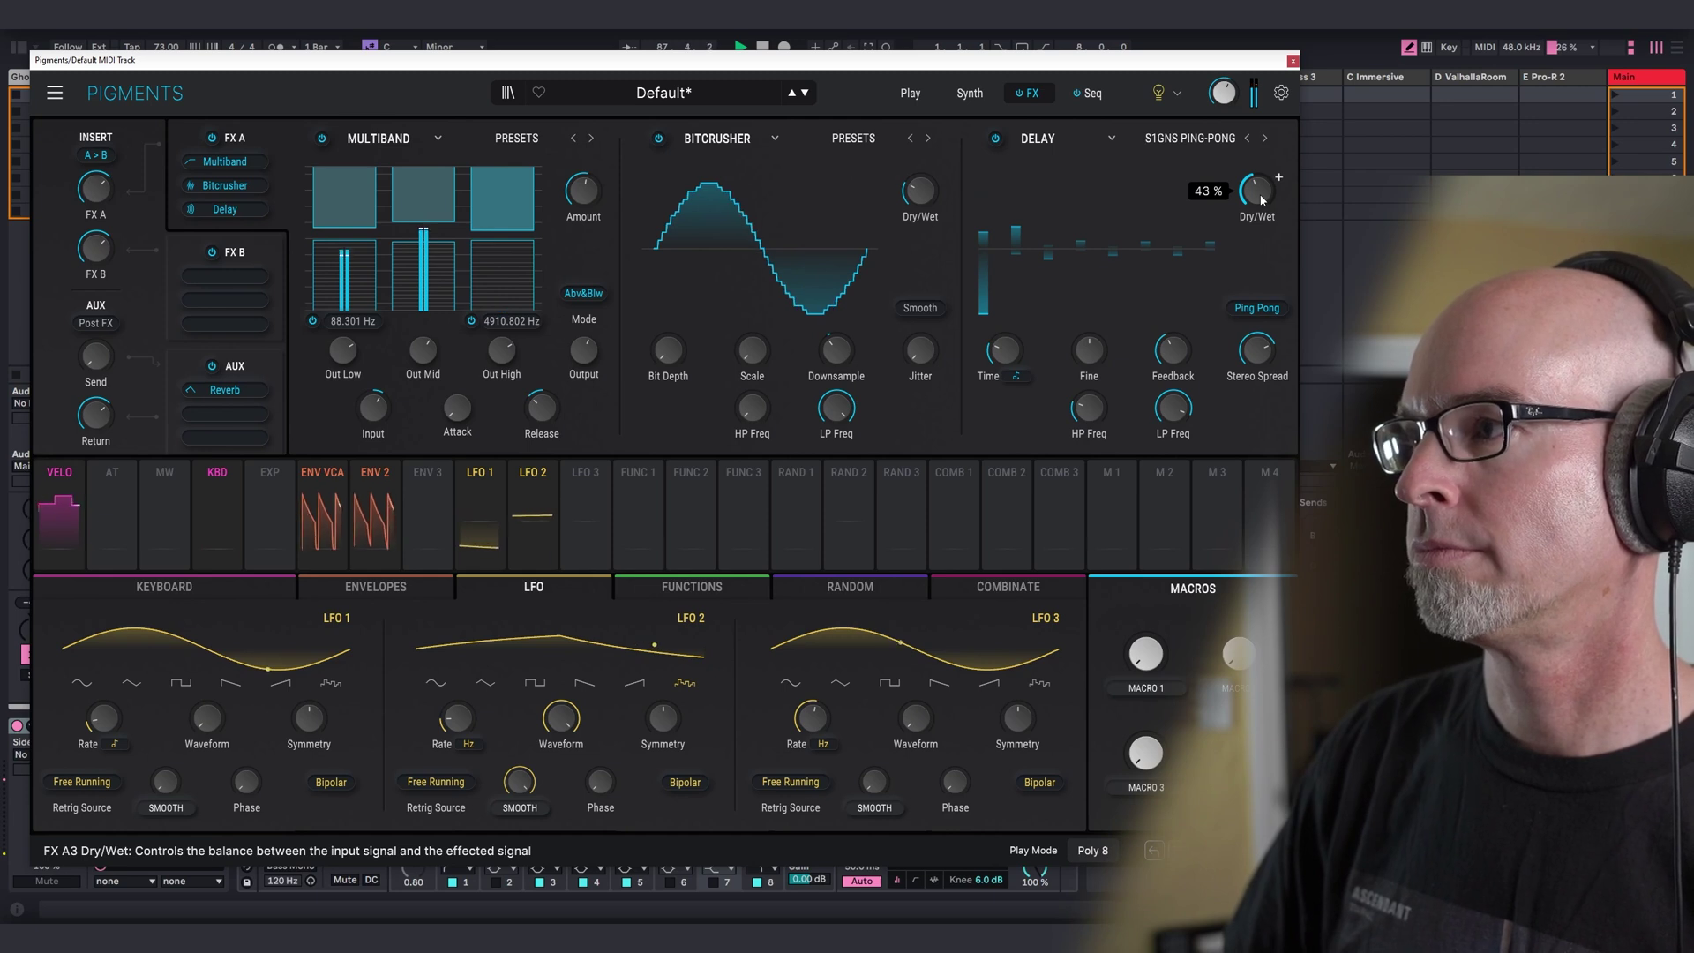
click(260, 251)
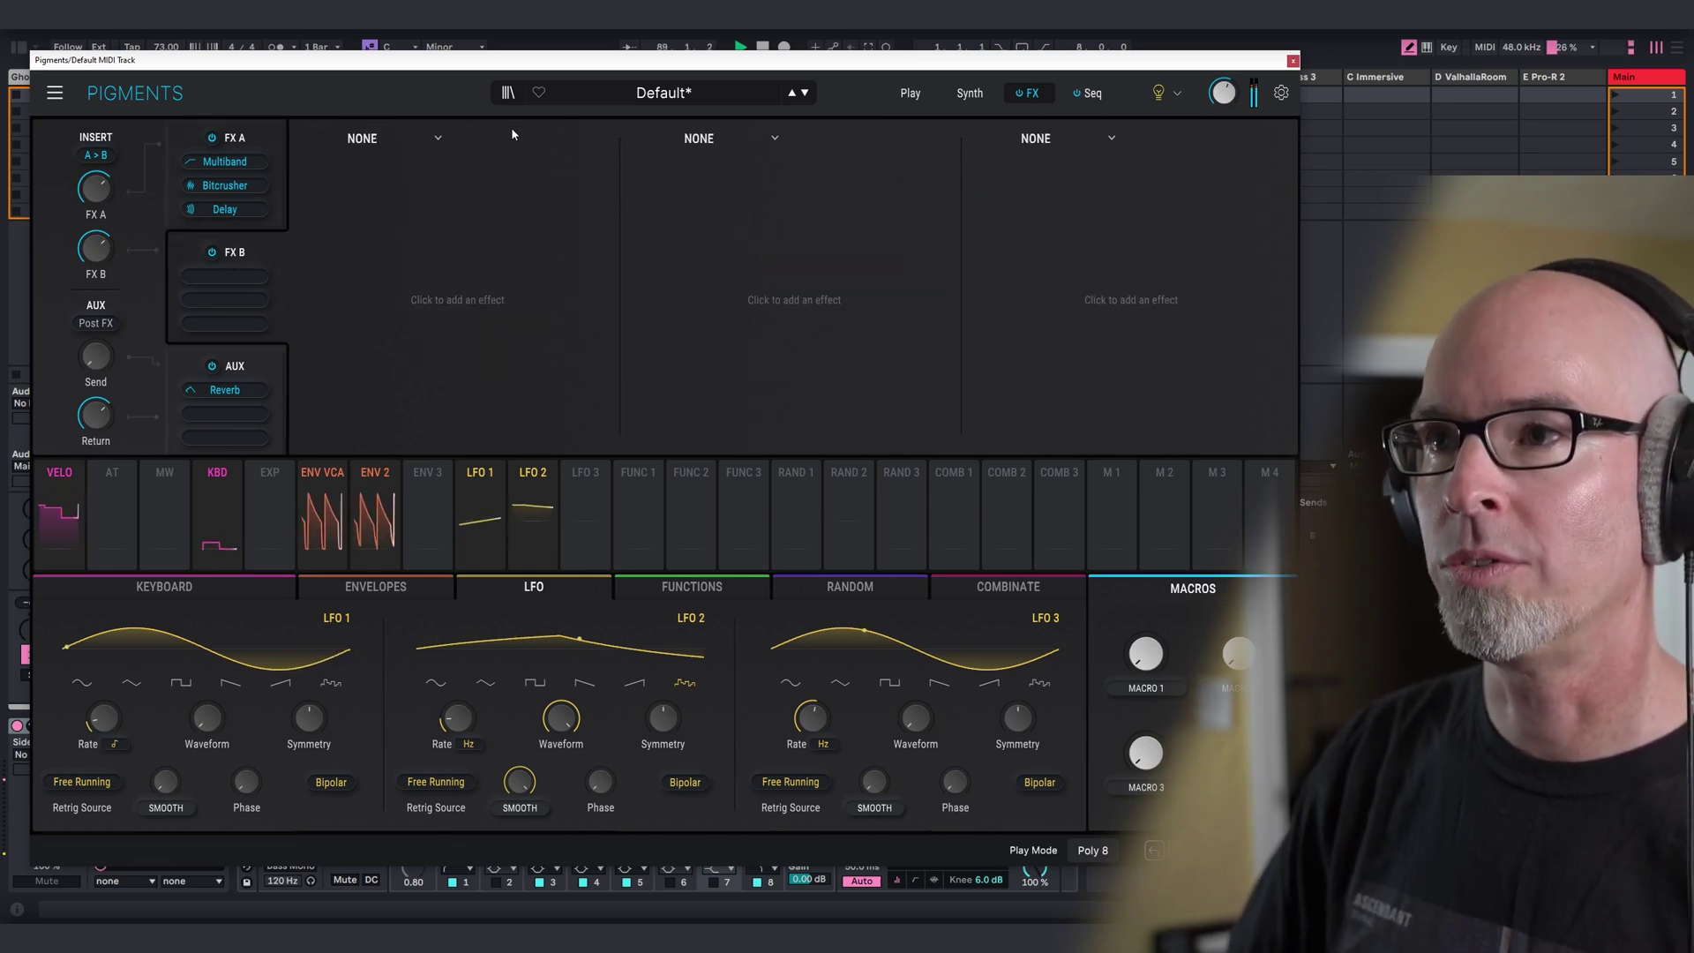
Activate synth Engine 2 and change its type from Sample to Wavetable.
click(971, 92)
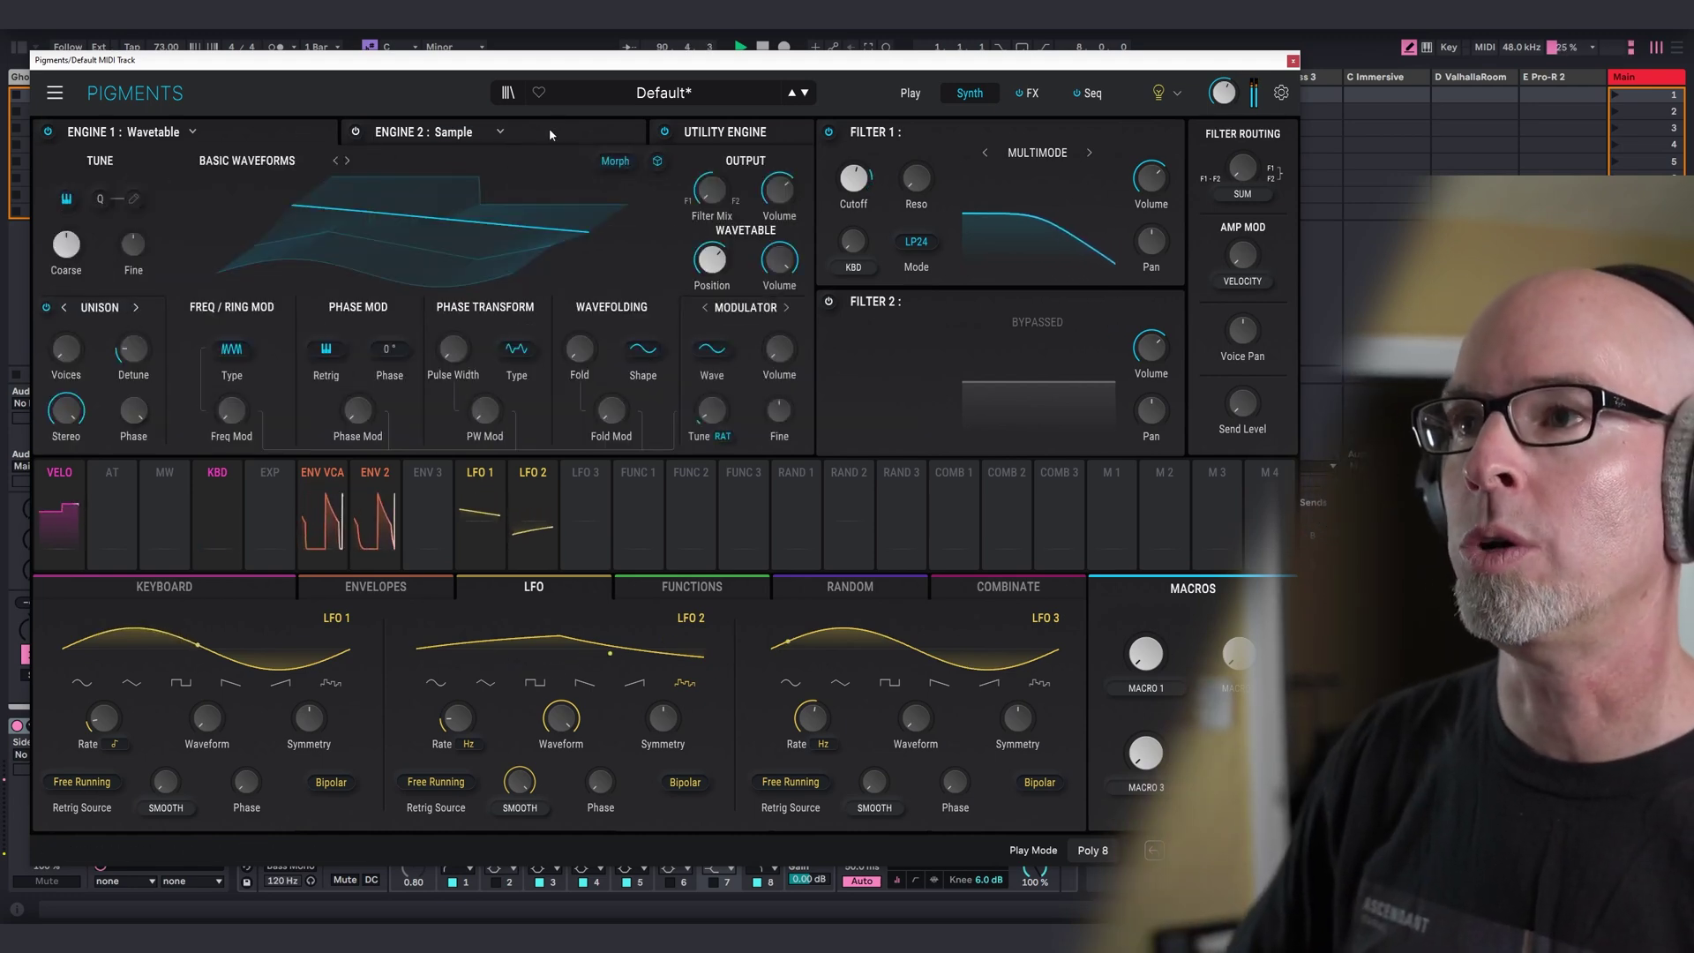
click(549, 131)
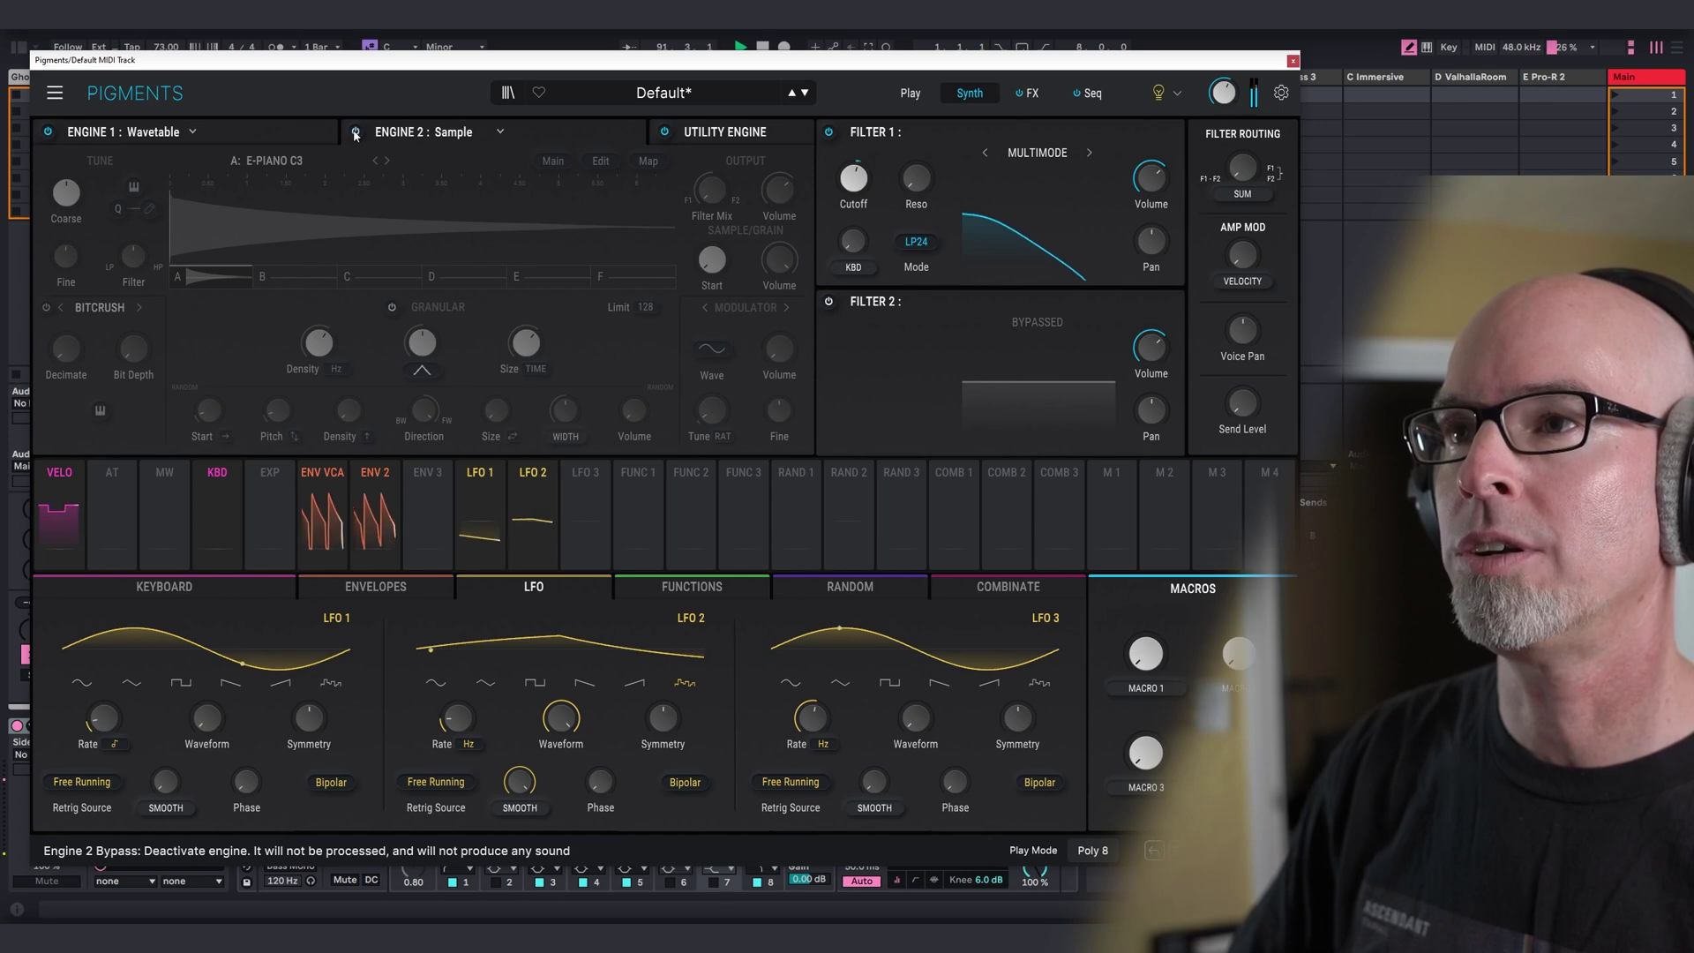
click(355, 132)
click(424, 132)
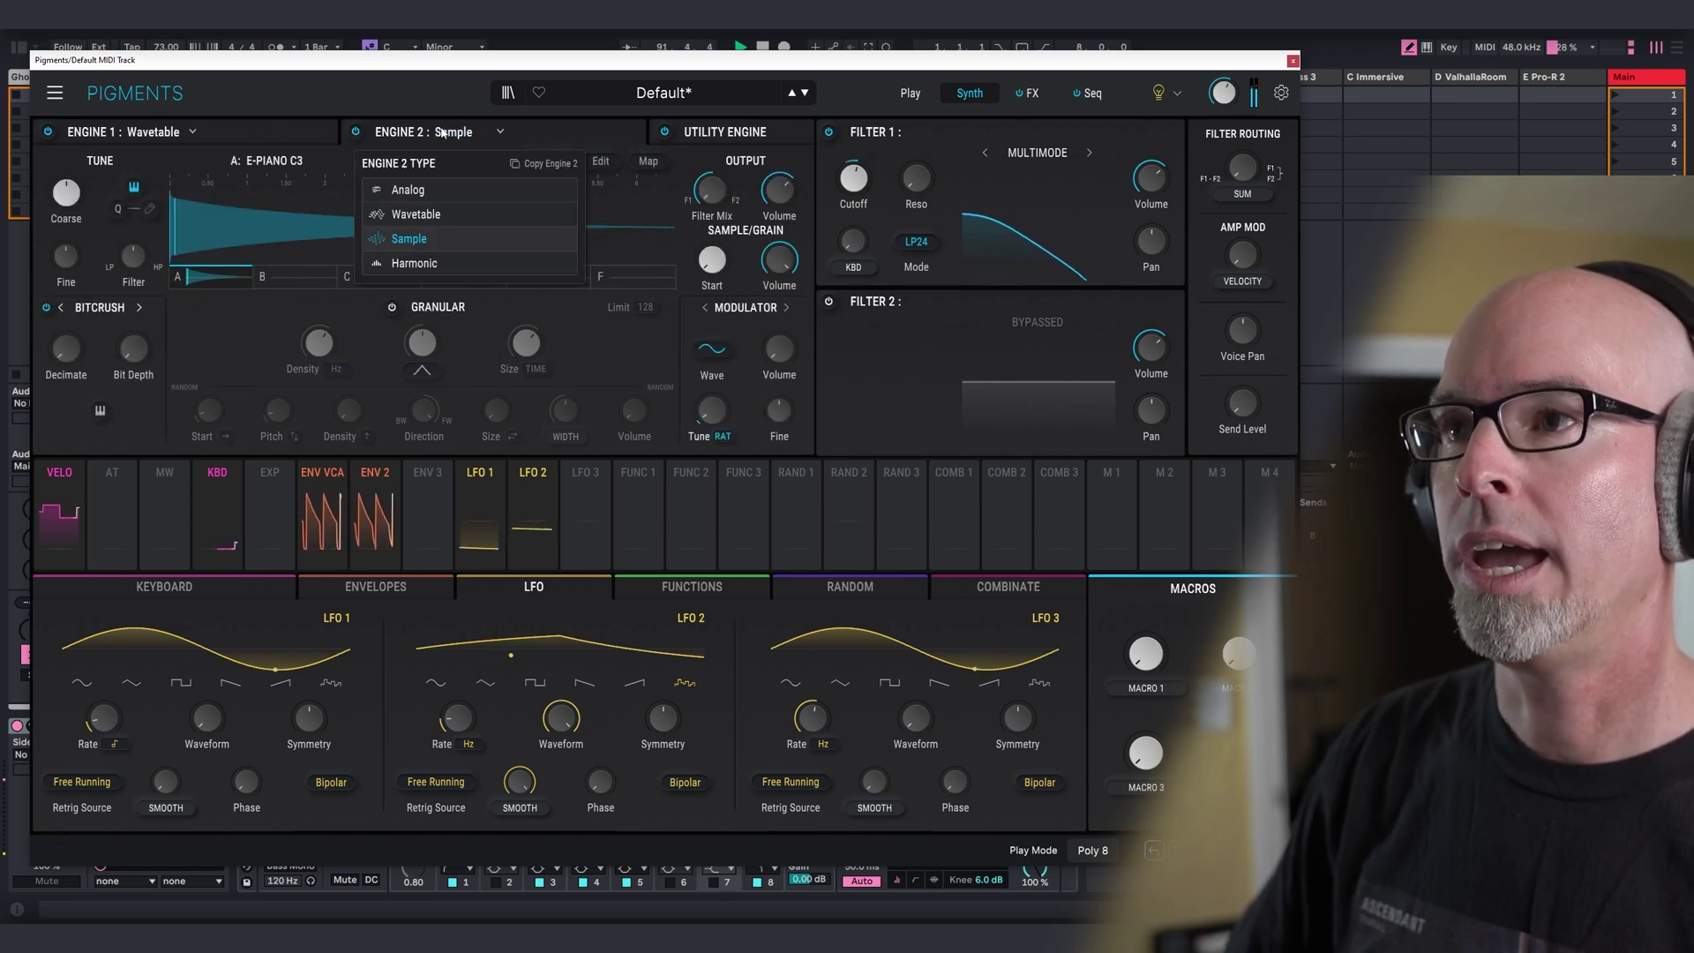
click(404, 219)
Load the Chromatic 2 Table 15 wavetable into Engine 2 from the Chromatic 2 wavetable folder.
click(295, 176)
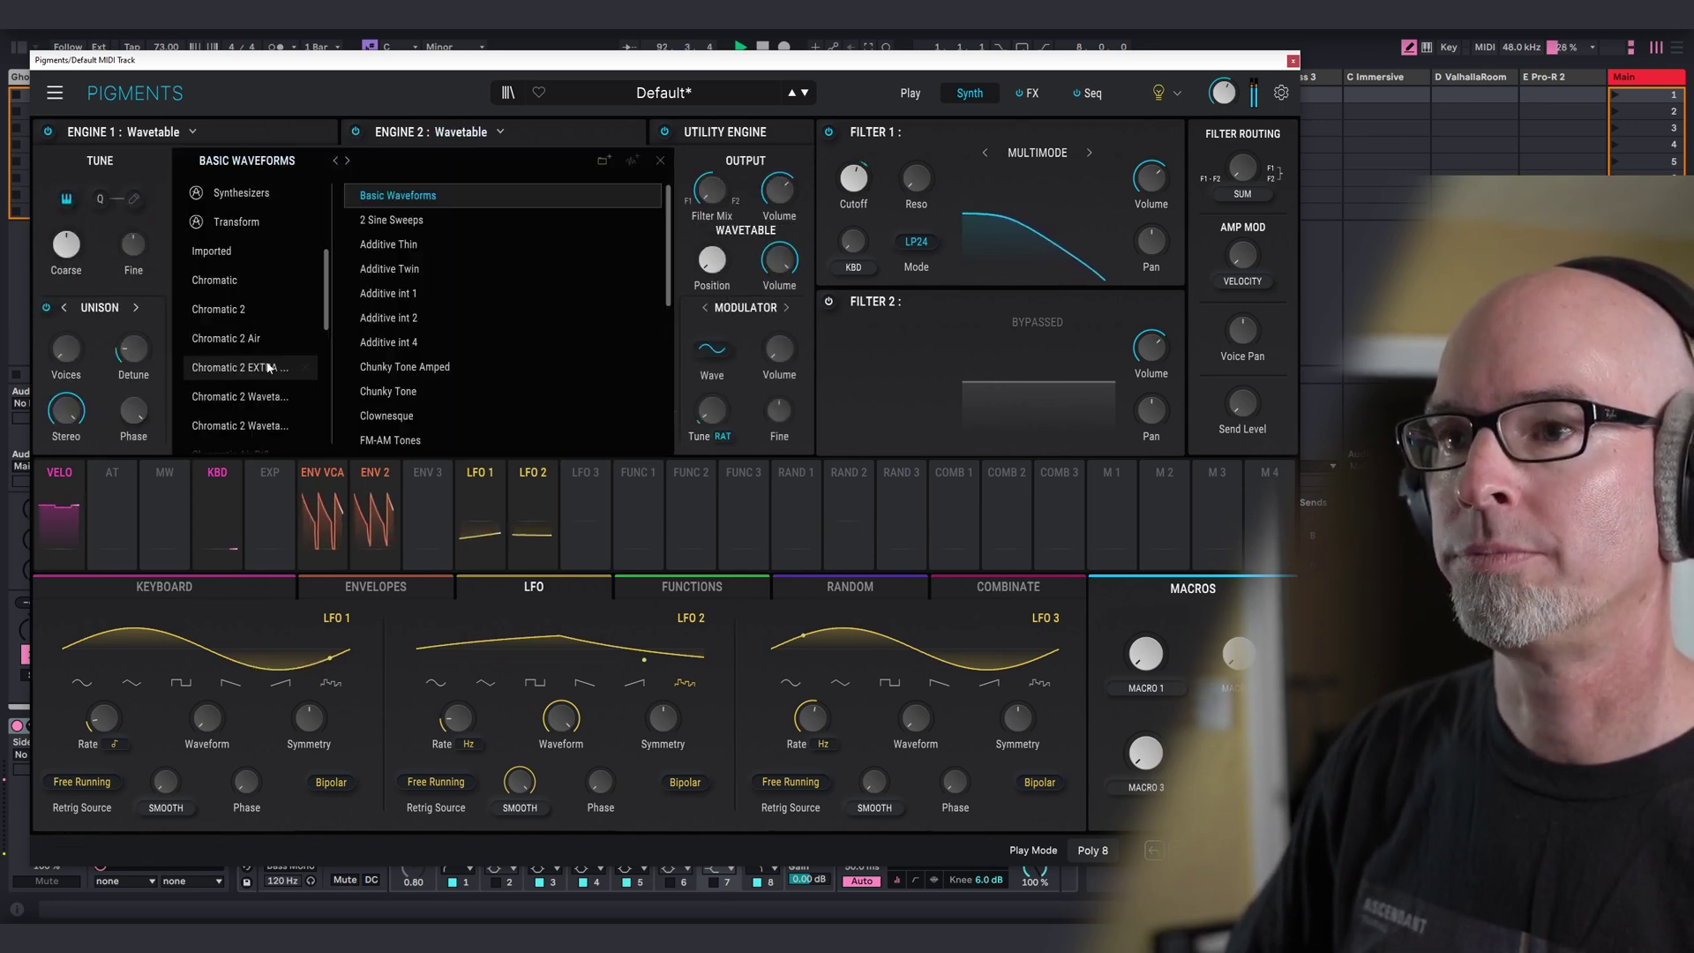
click(251, 300)
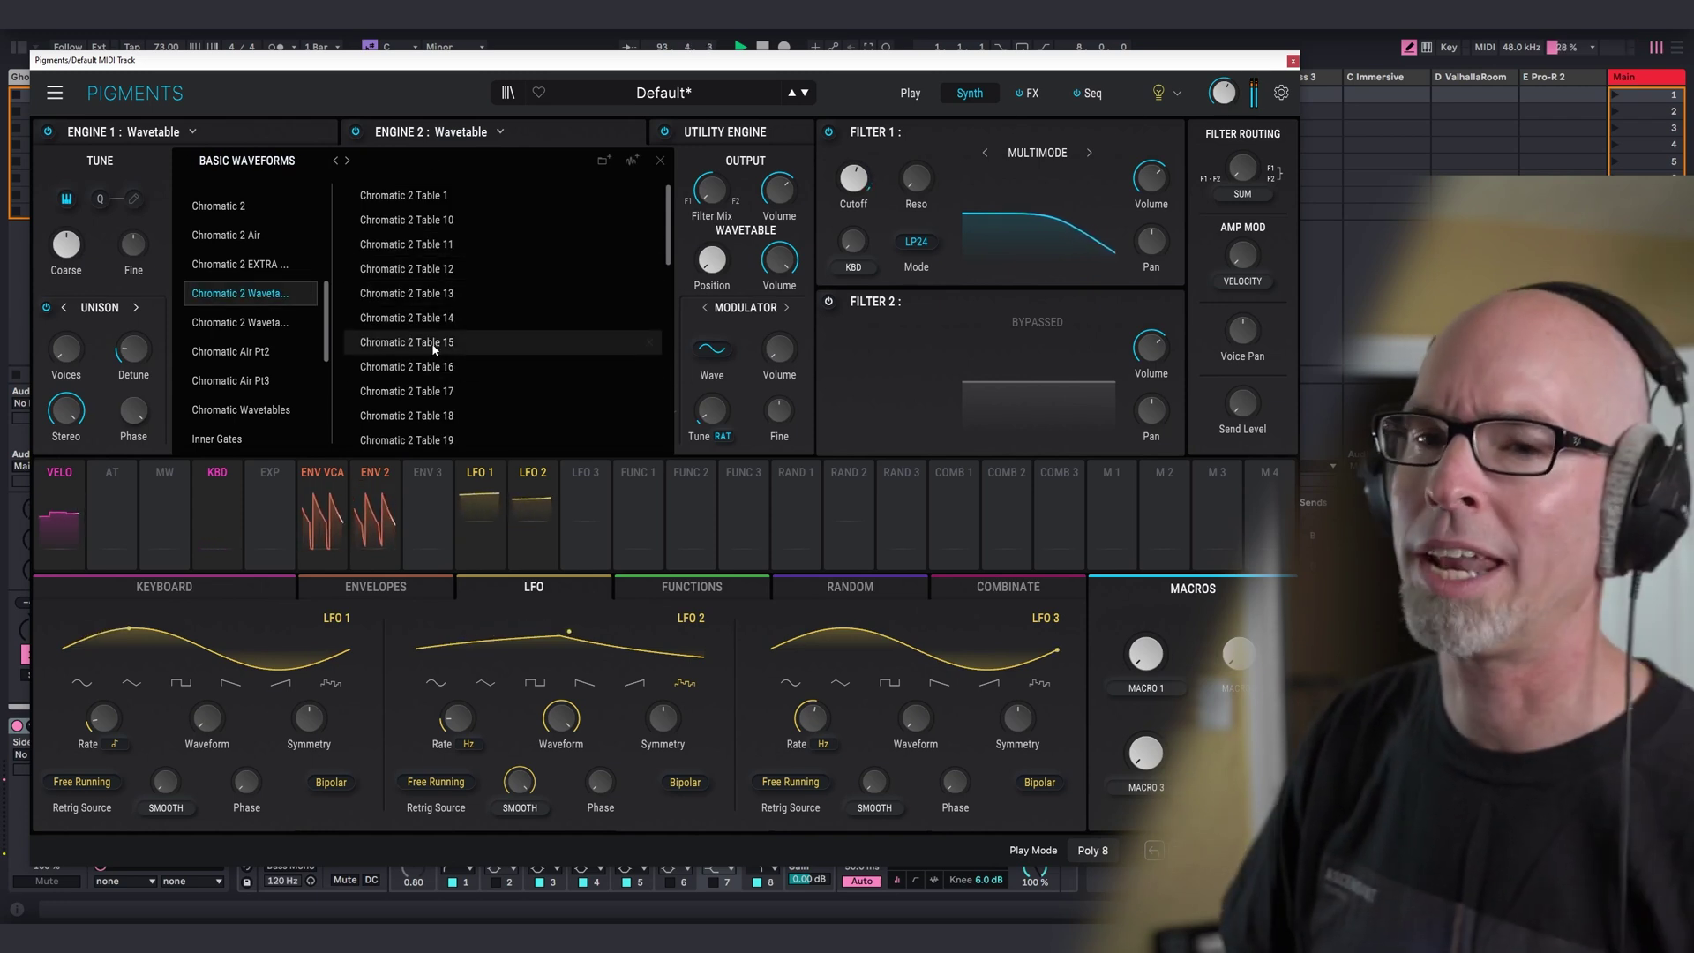
click(433, 346)
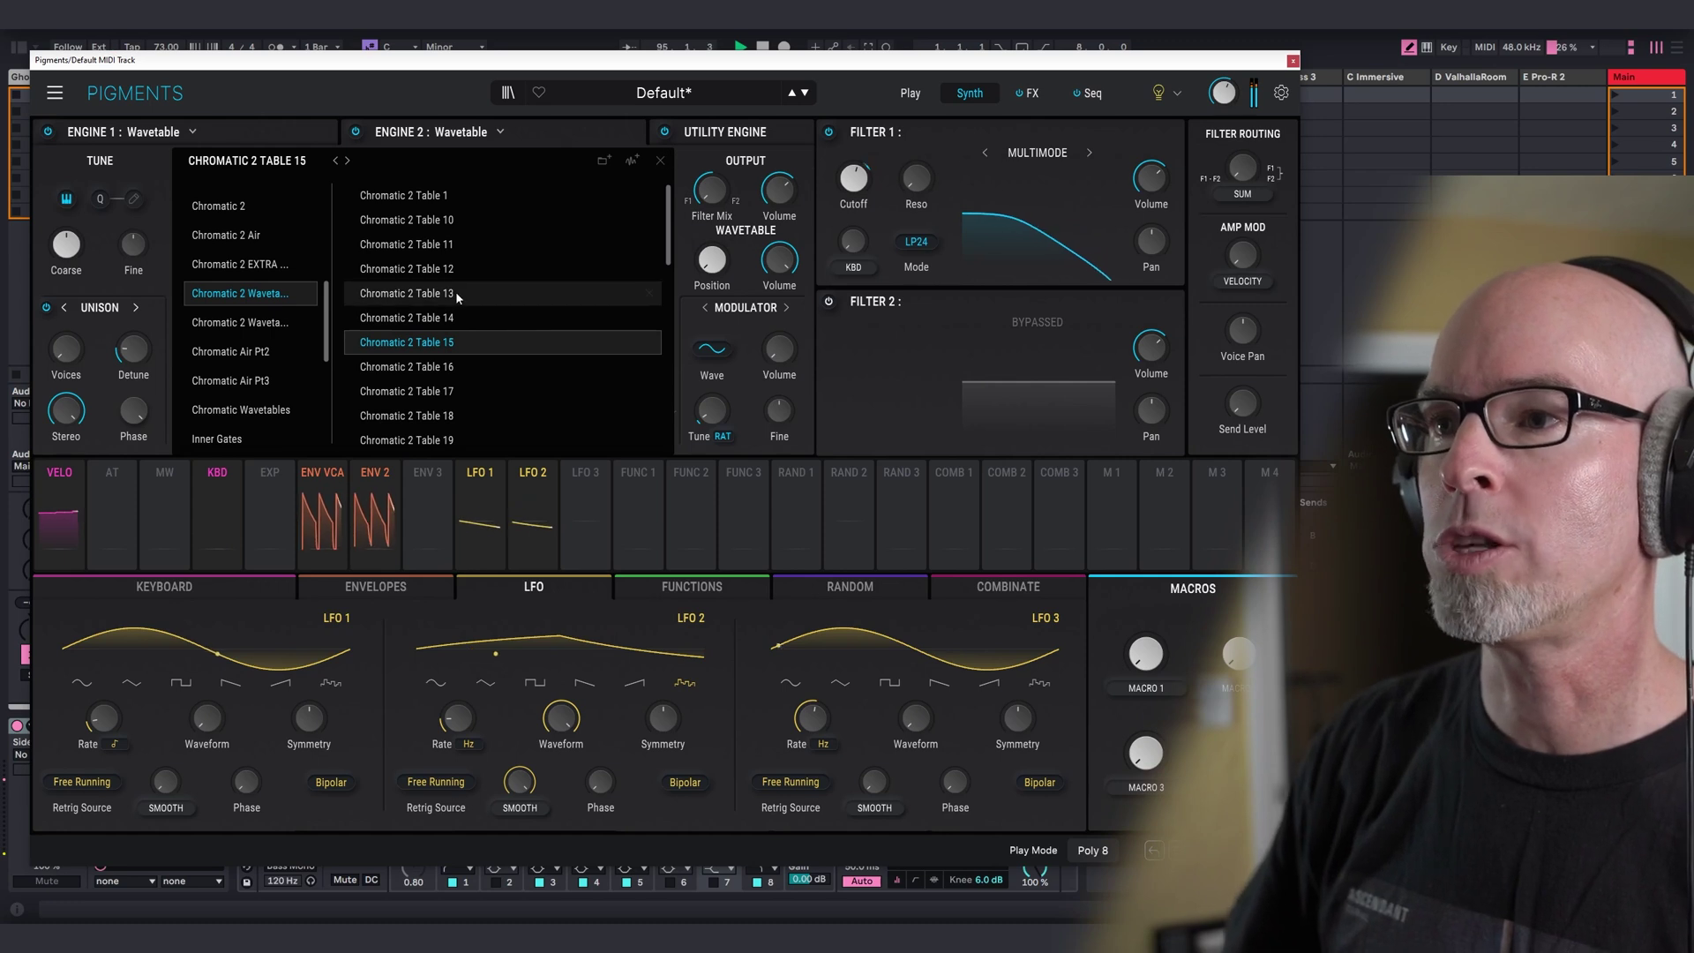
Assign LFO 2 to modulate Engine 2's wavetable Position, and switch the wavetable display to its 2D view.
click(661, 162)
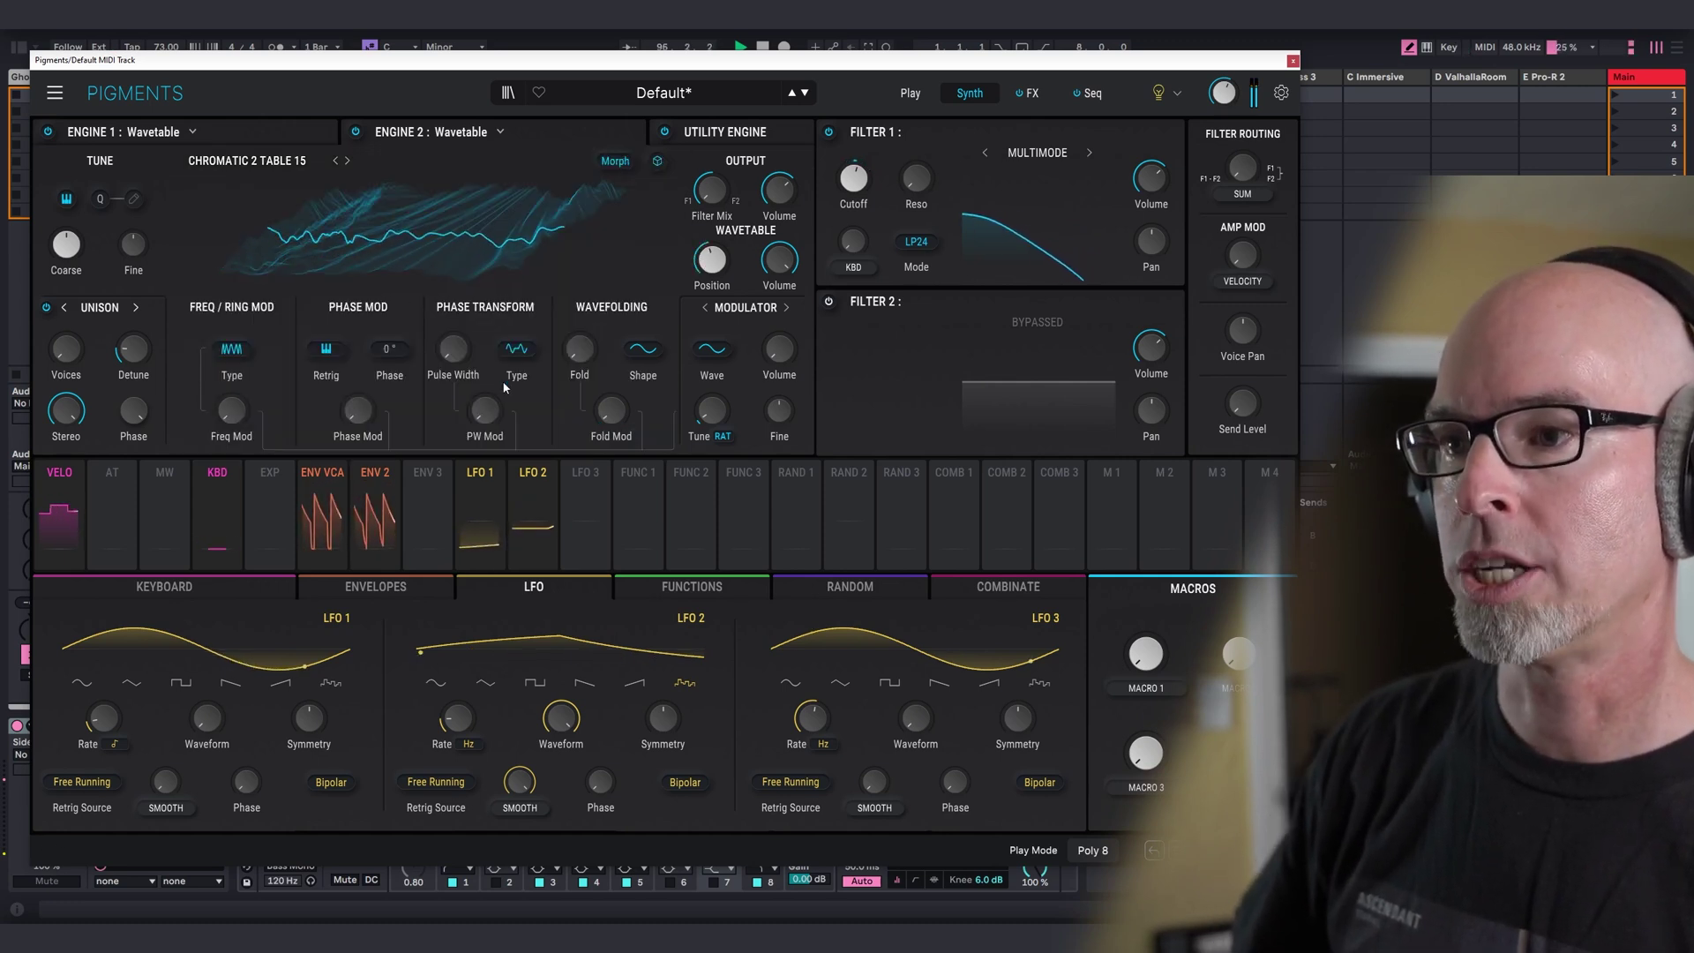
drag(532, 507, 713, 263)
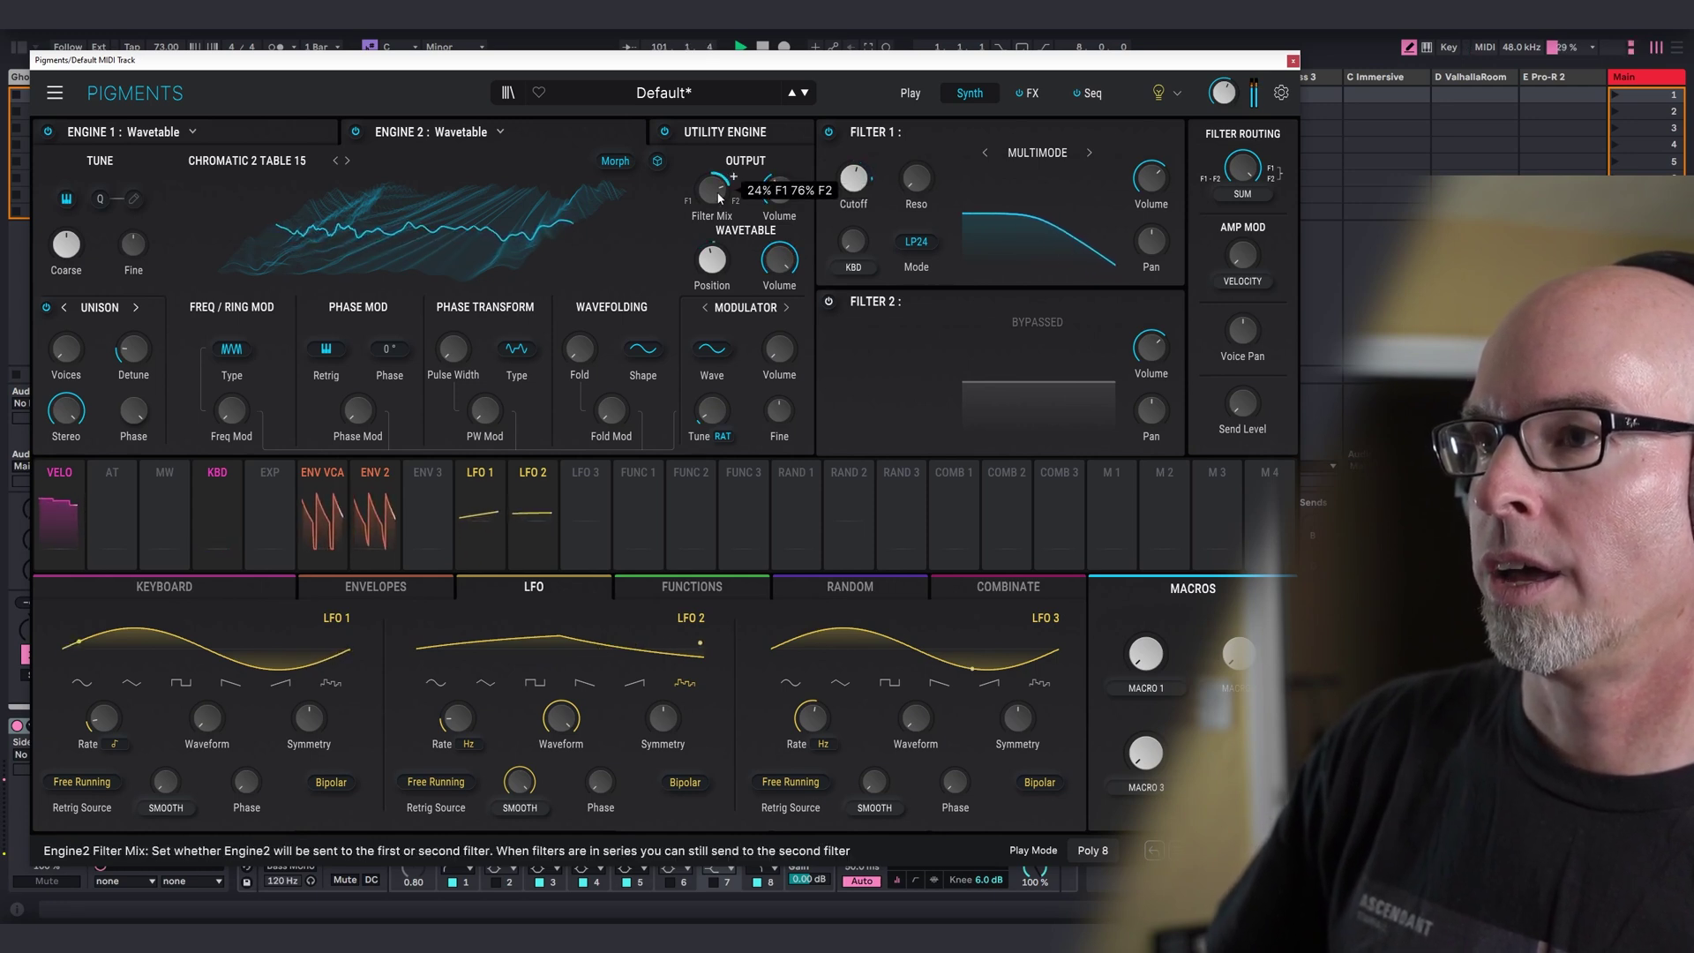
click(661, 165)
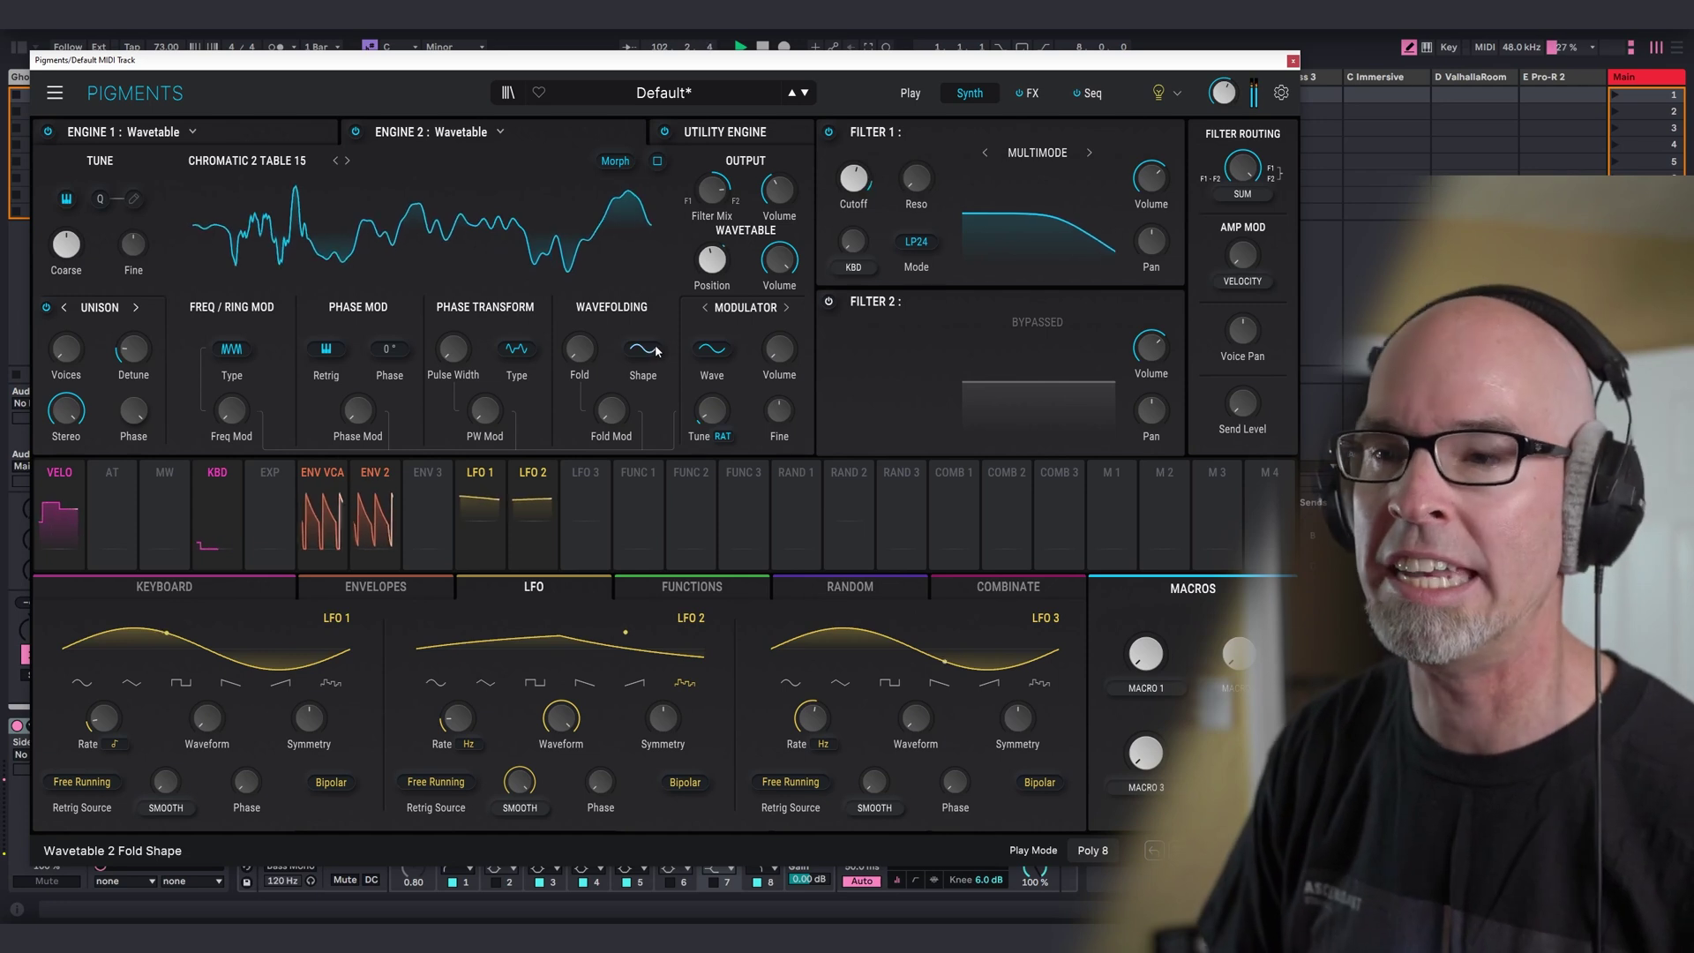
mouse_move(539, 468)
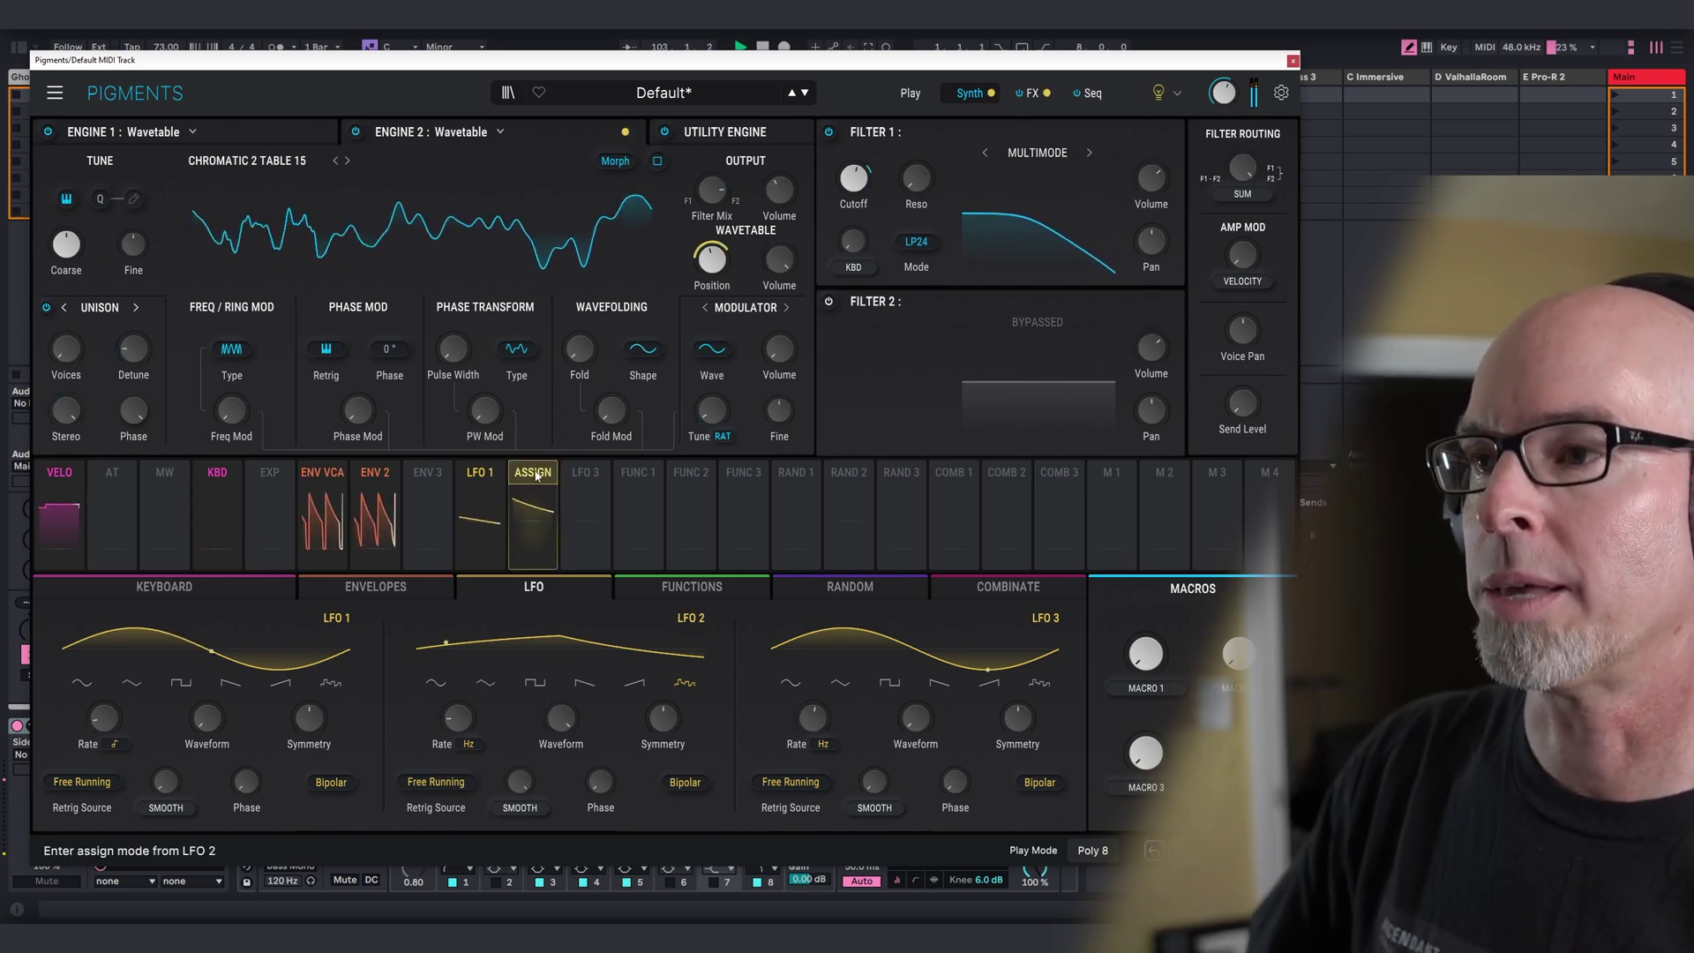
Assign Random 1 to Engine 2's Pulse Width and set it to Sample & Hold, with Clock as retrigger source and a raised Rise.
mouse_move(829, 475)
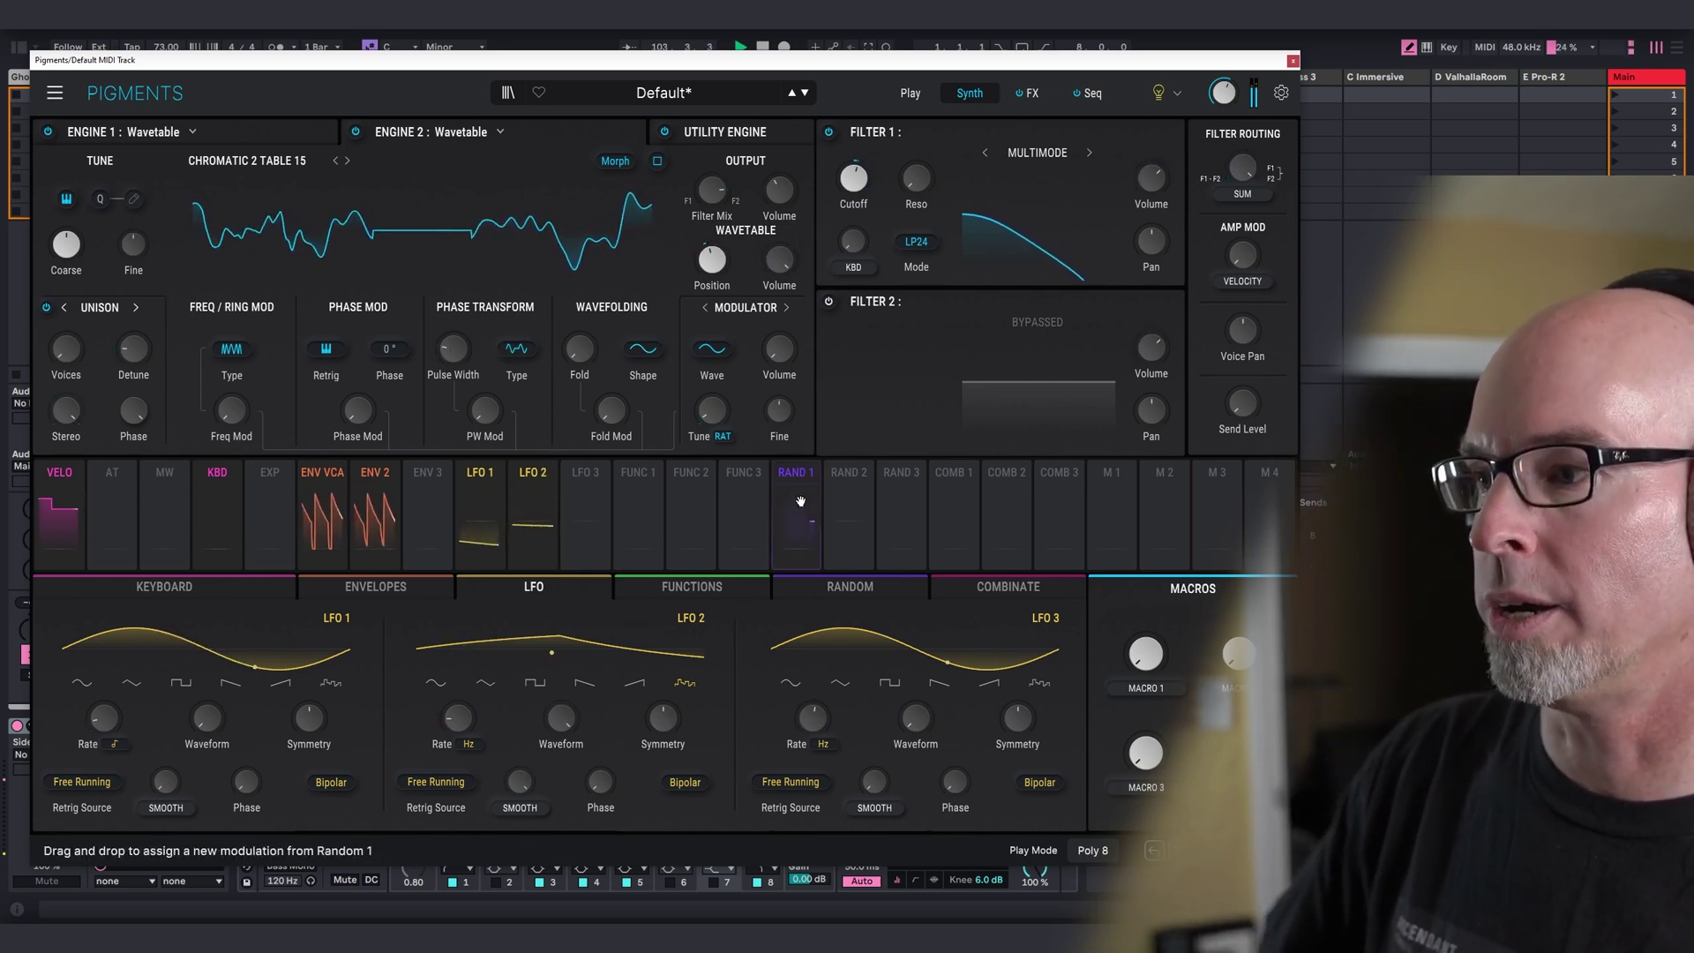
drag(555, 381, 454, 337)
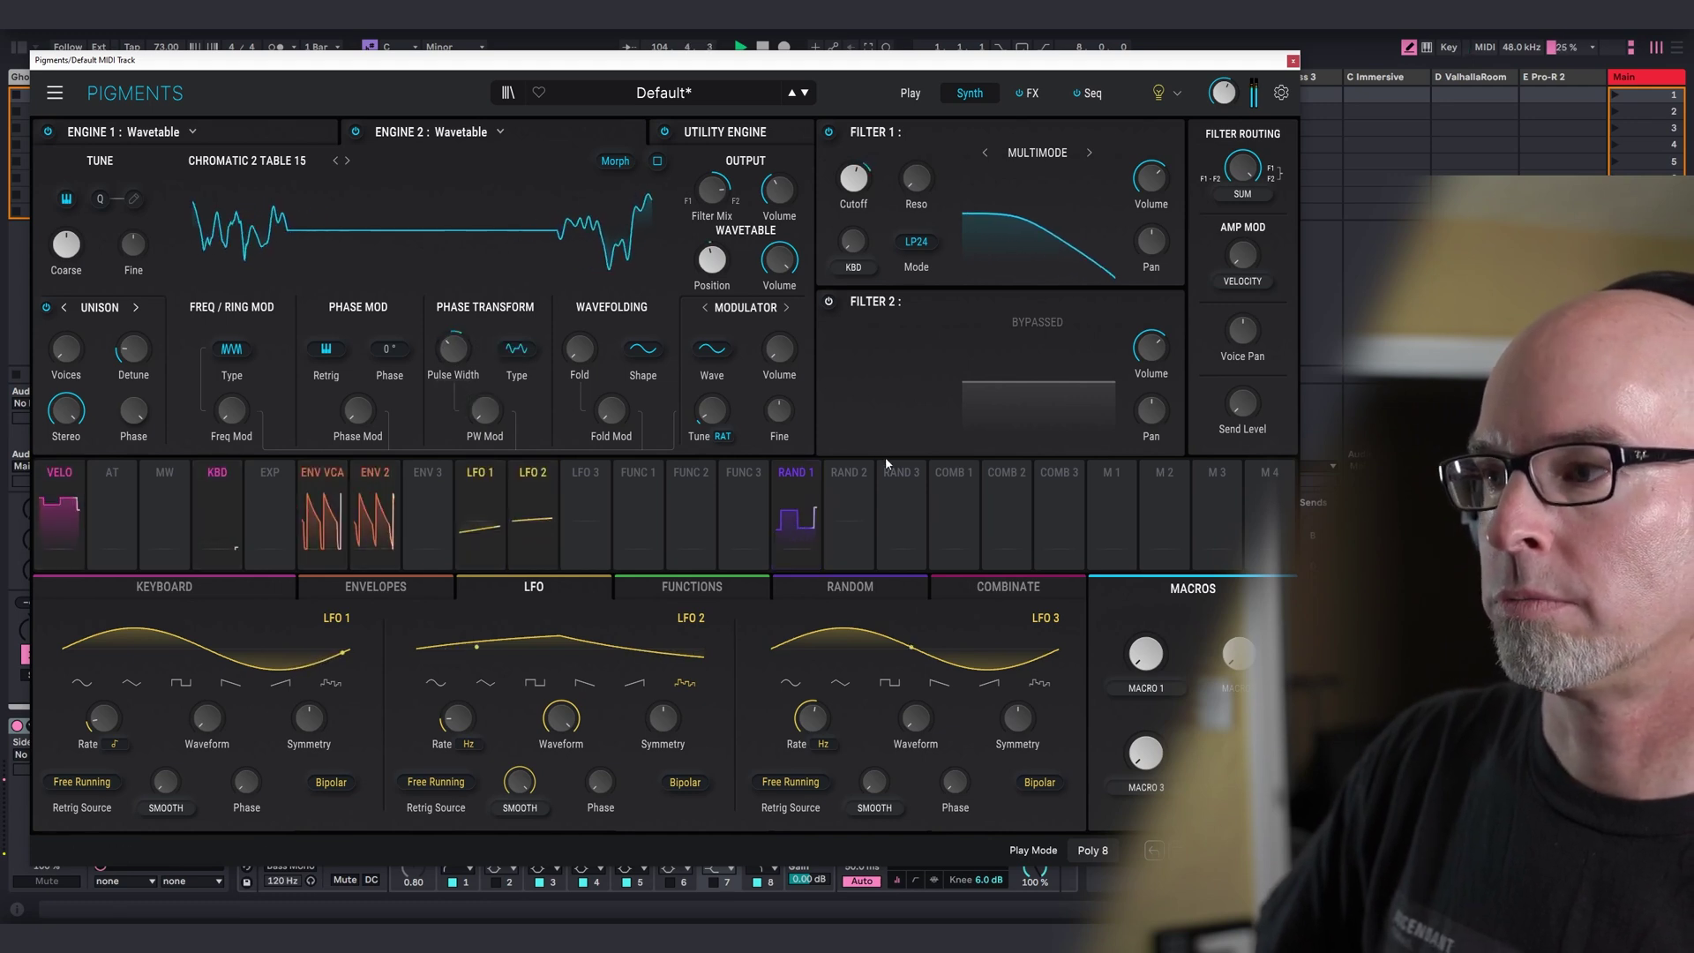
click(849, 586)
click(207, 617)
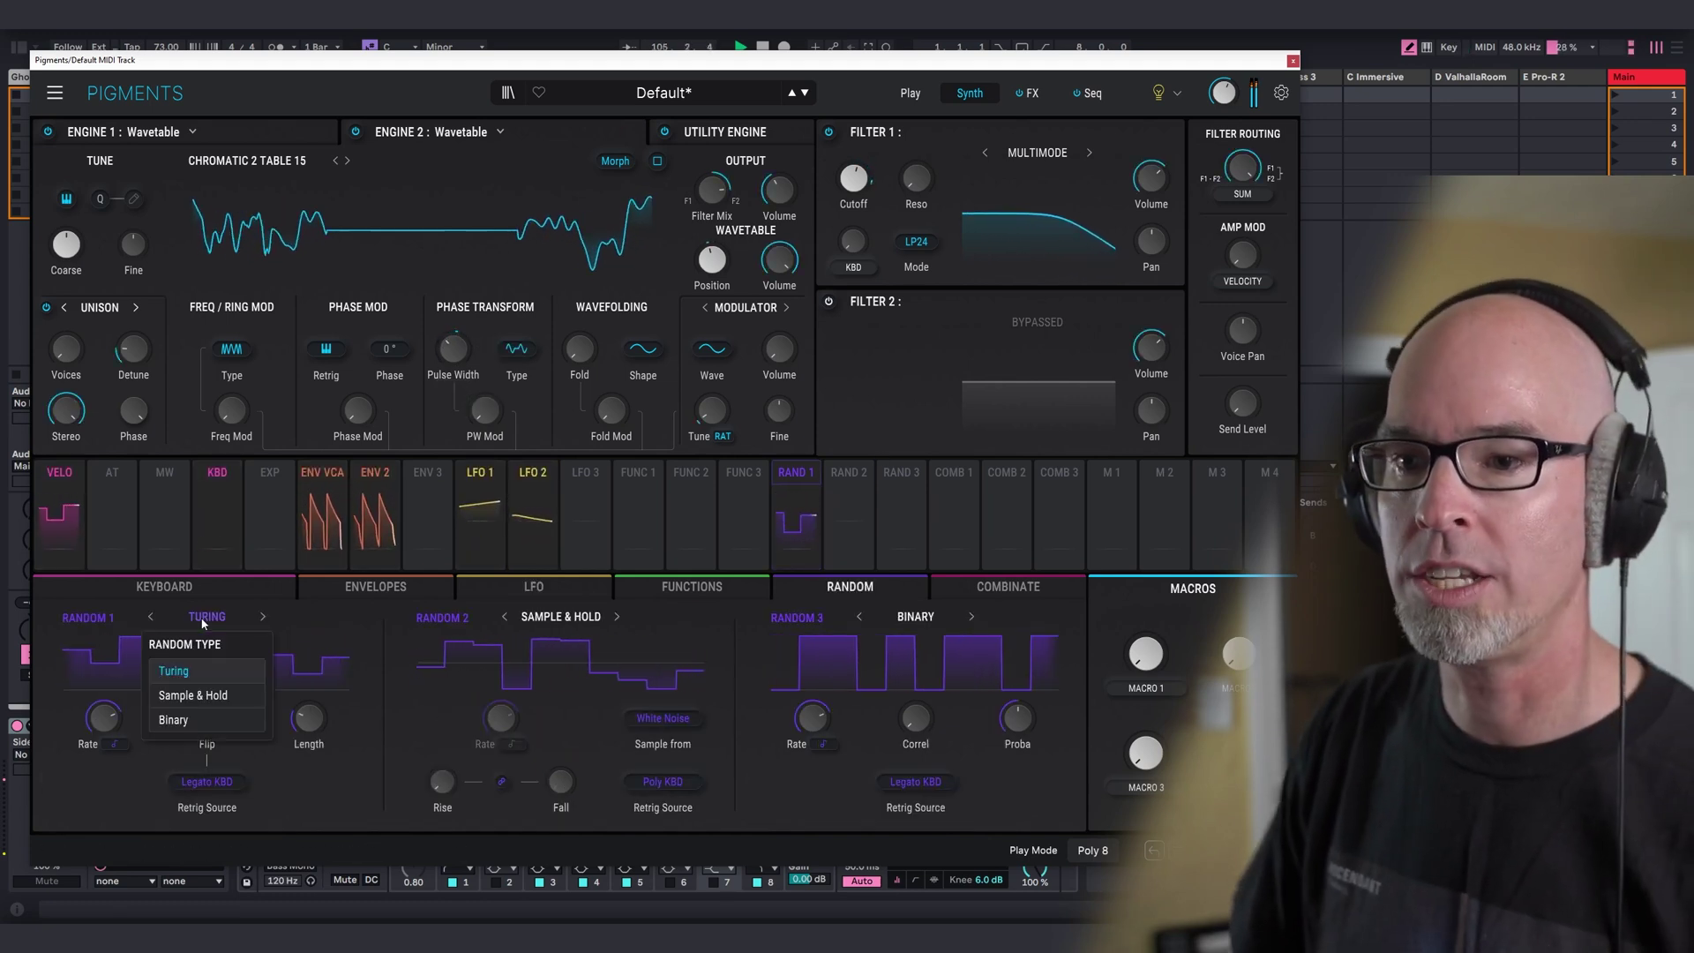
click(193, 695)
click(298, 784)
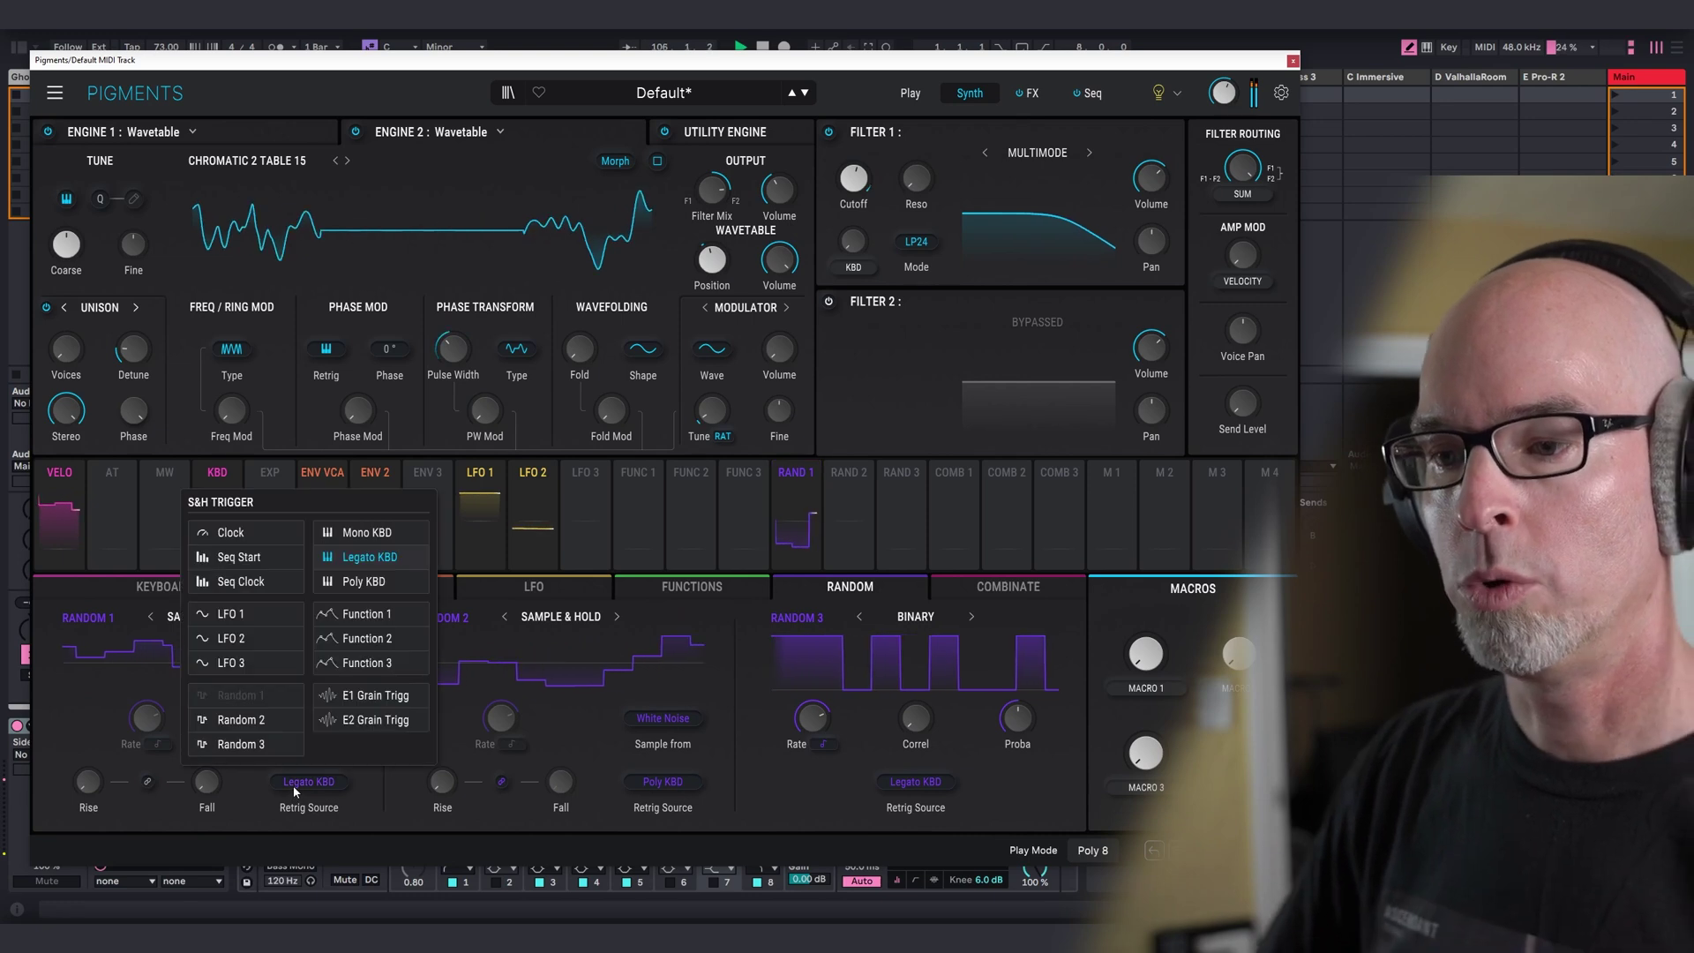
click(231, 532)
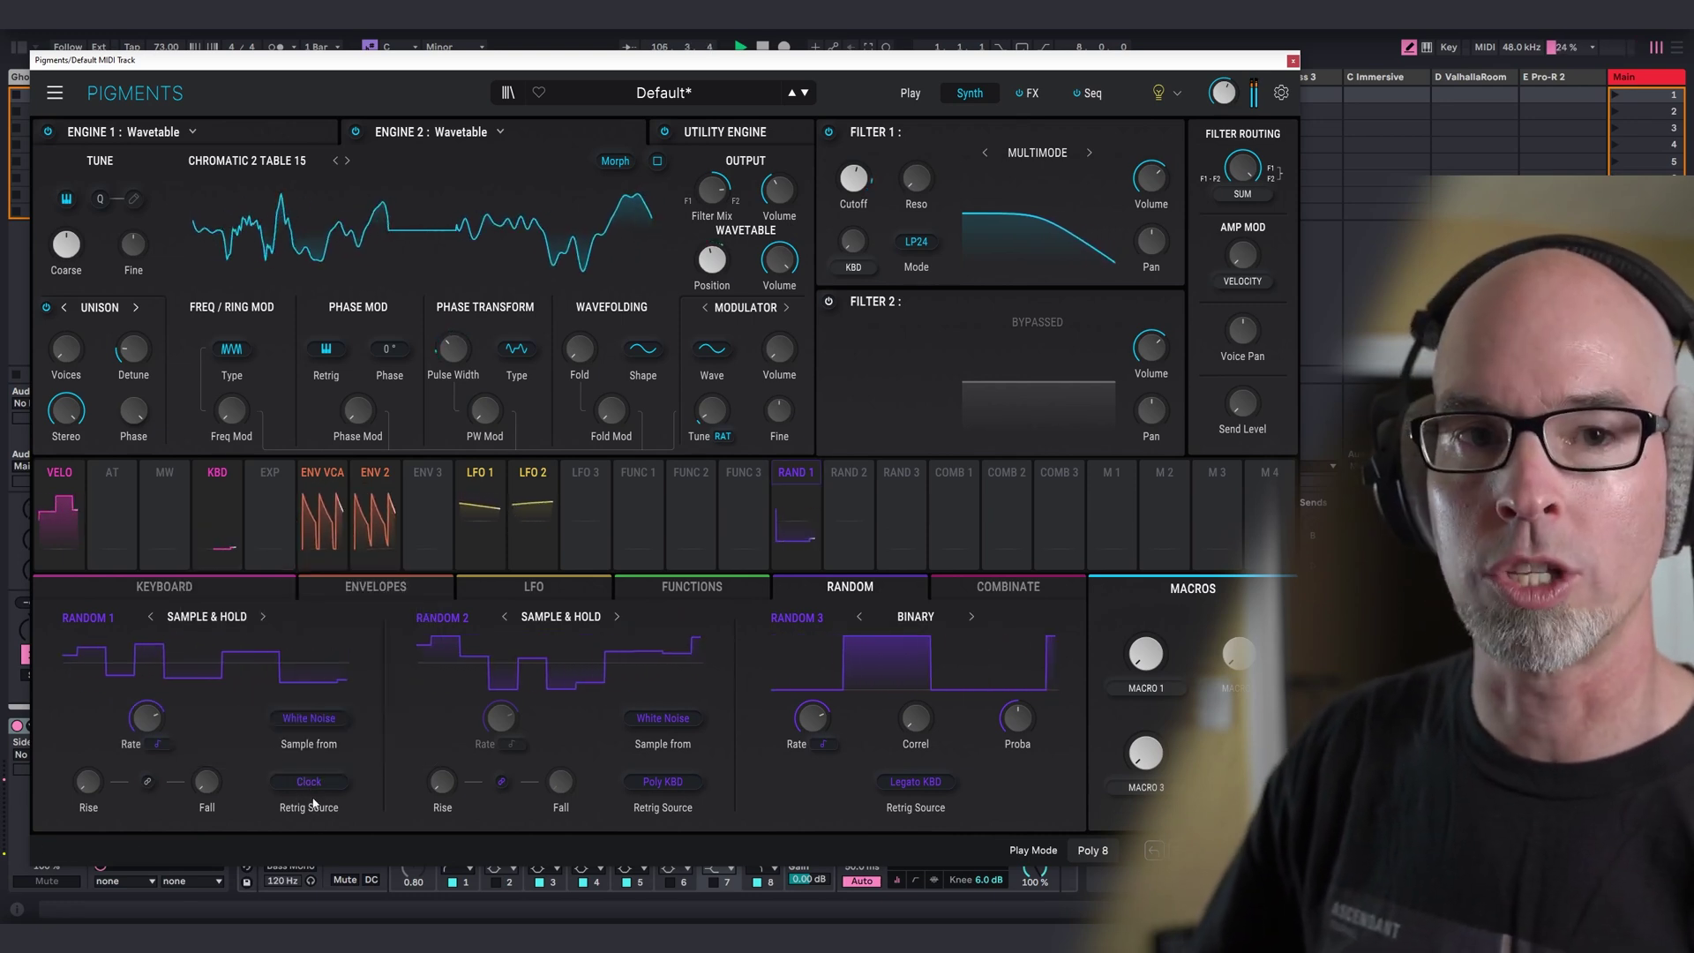
drag(88, 781, 87, 760)
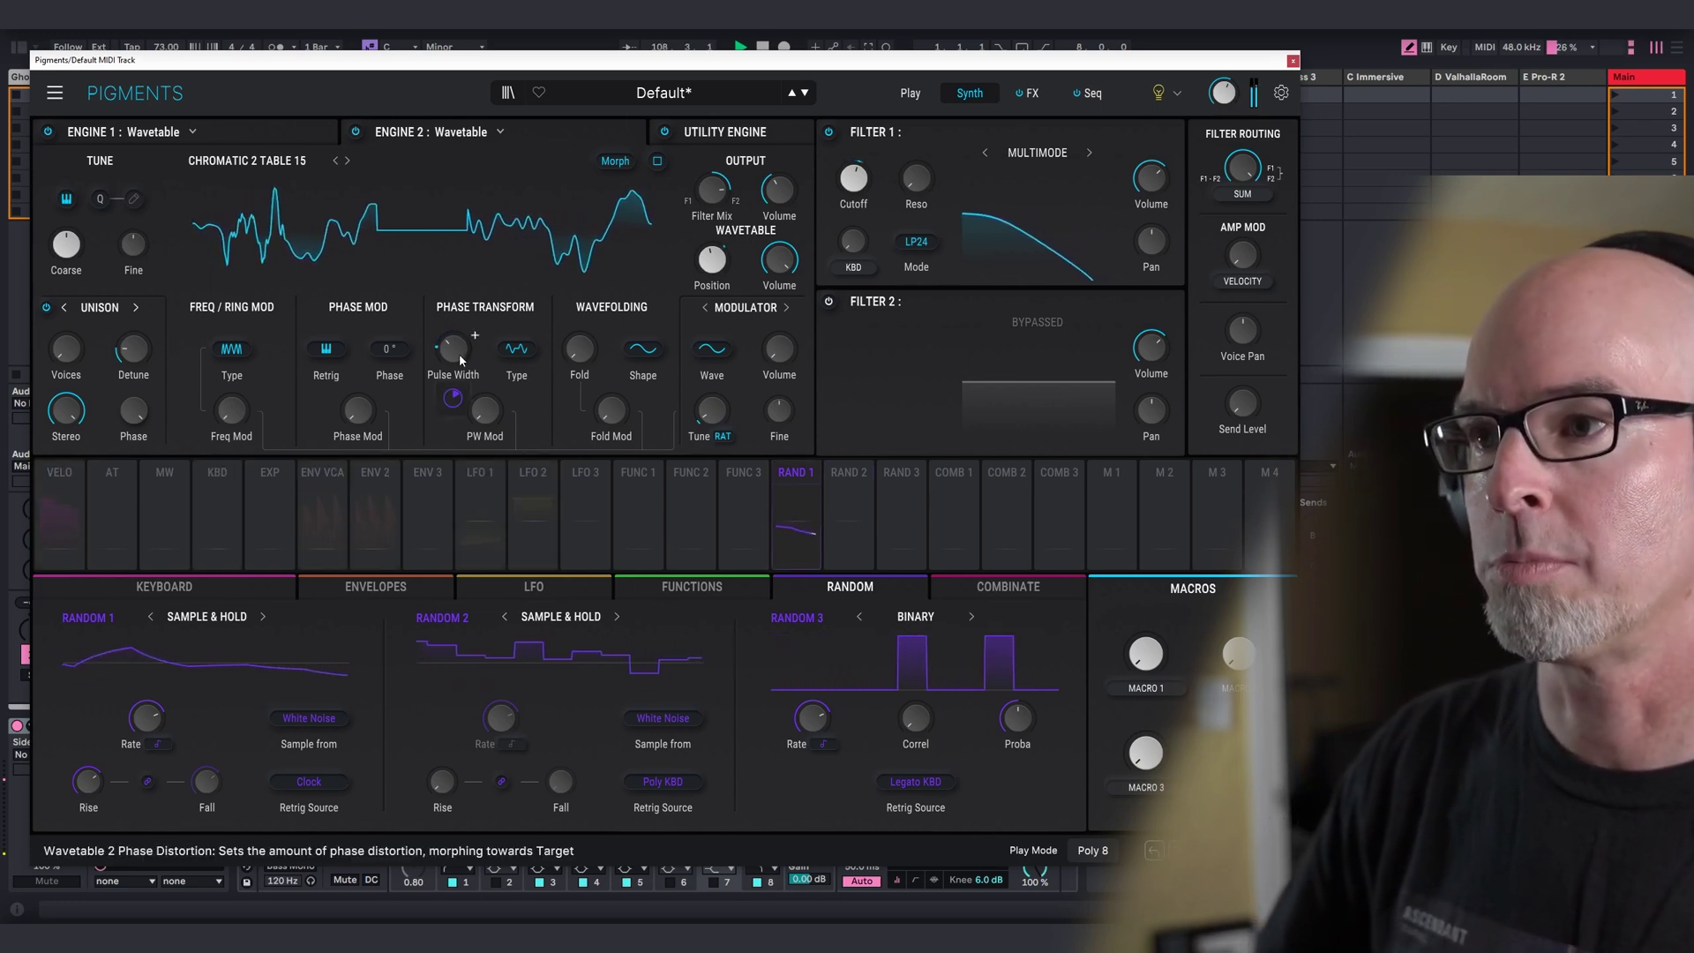
Adjust Engine 2's Pulse Width and raise its PW Mod amount.
drag(459, 360, 459, 341)
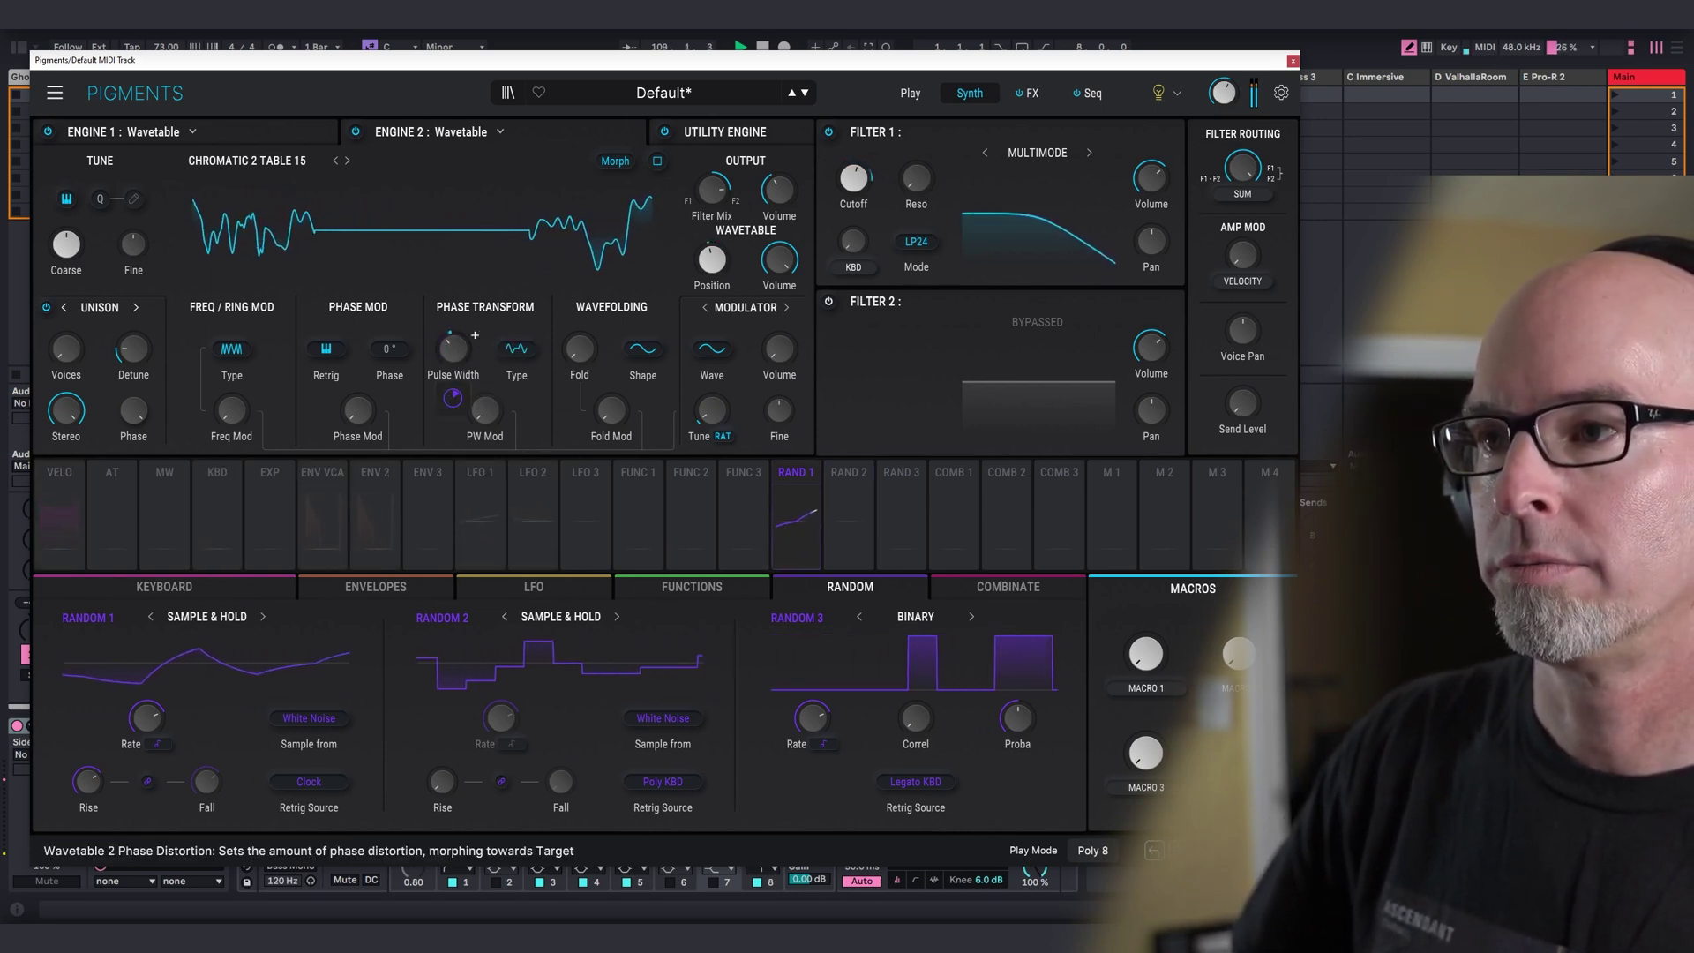
drag(484, 409, 485, 391)
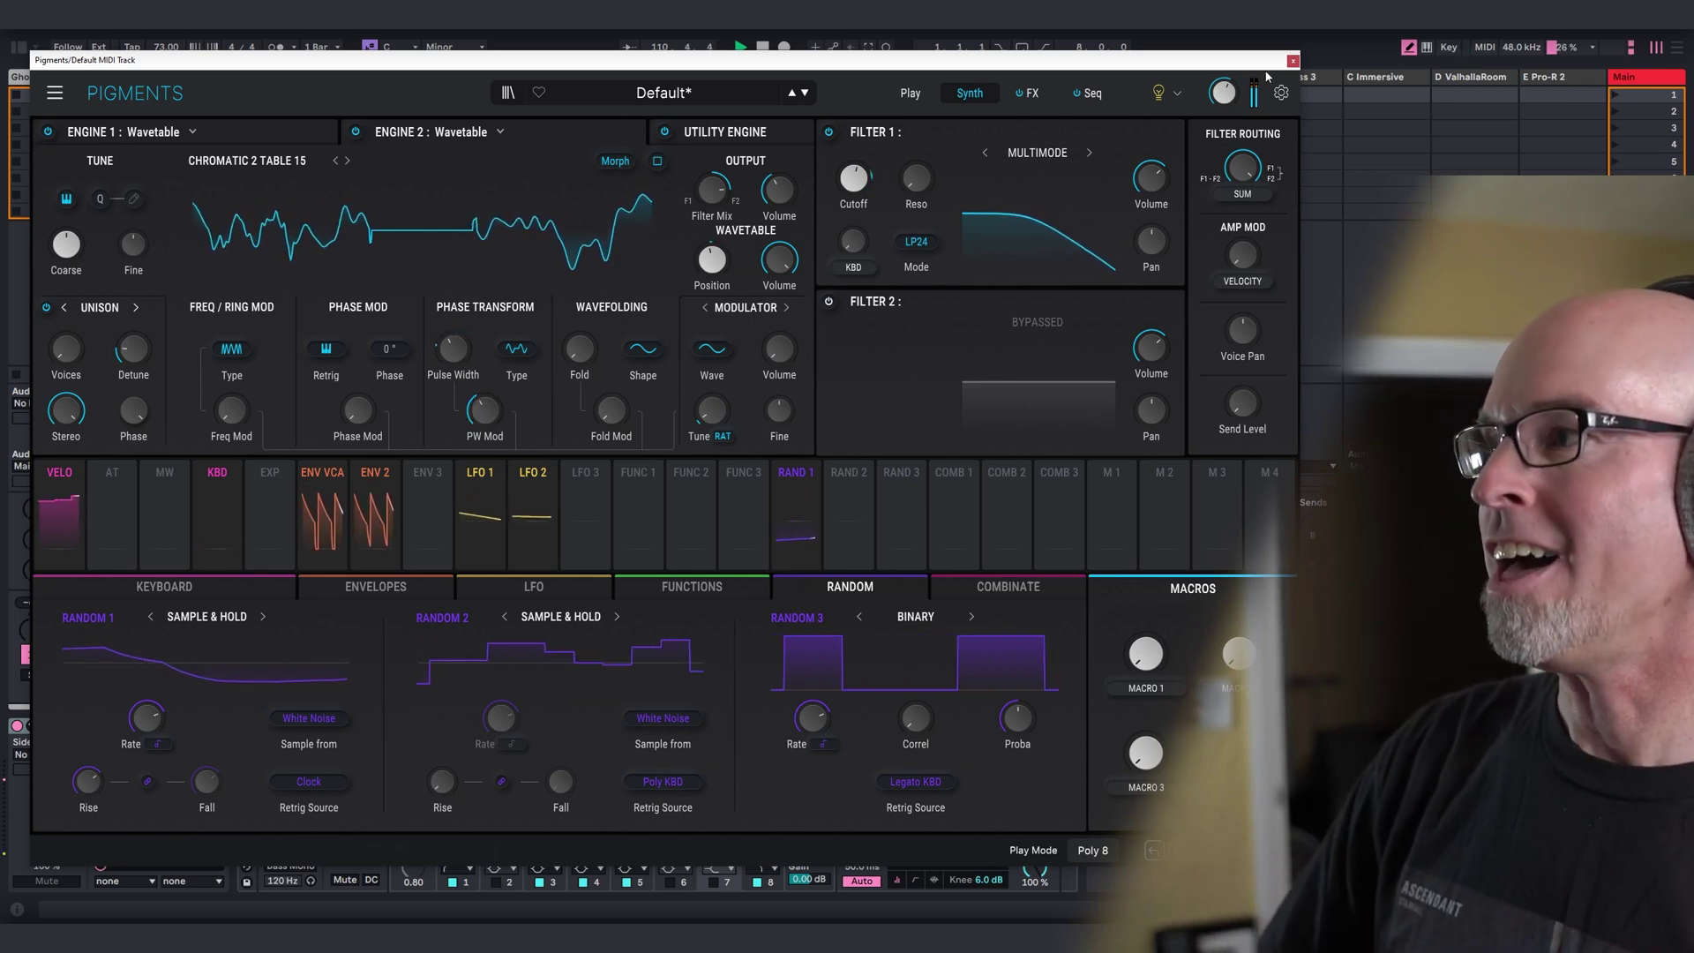
Add a Reverb with the S1gns Verb preset to FX B and move it to the second slot.
click(1030, 93)
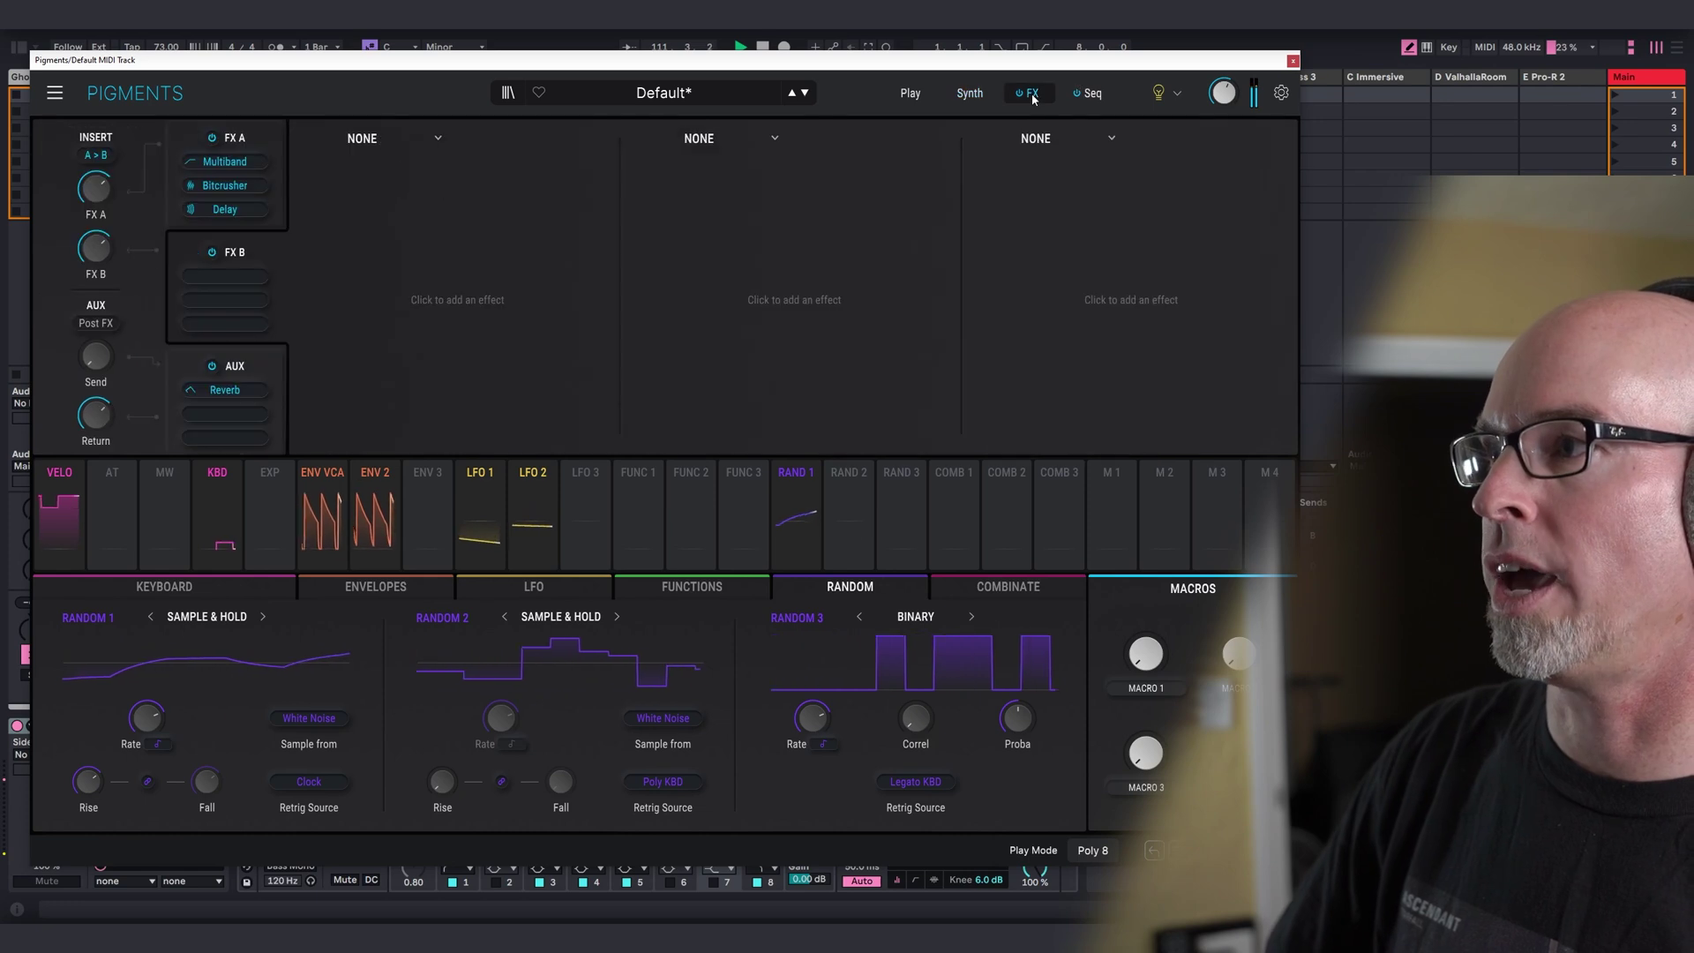
click(225, 276)
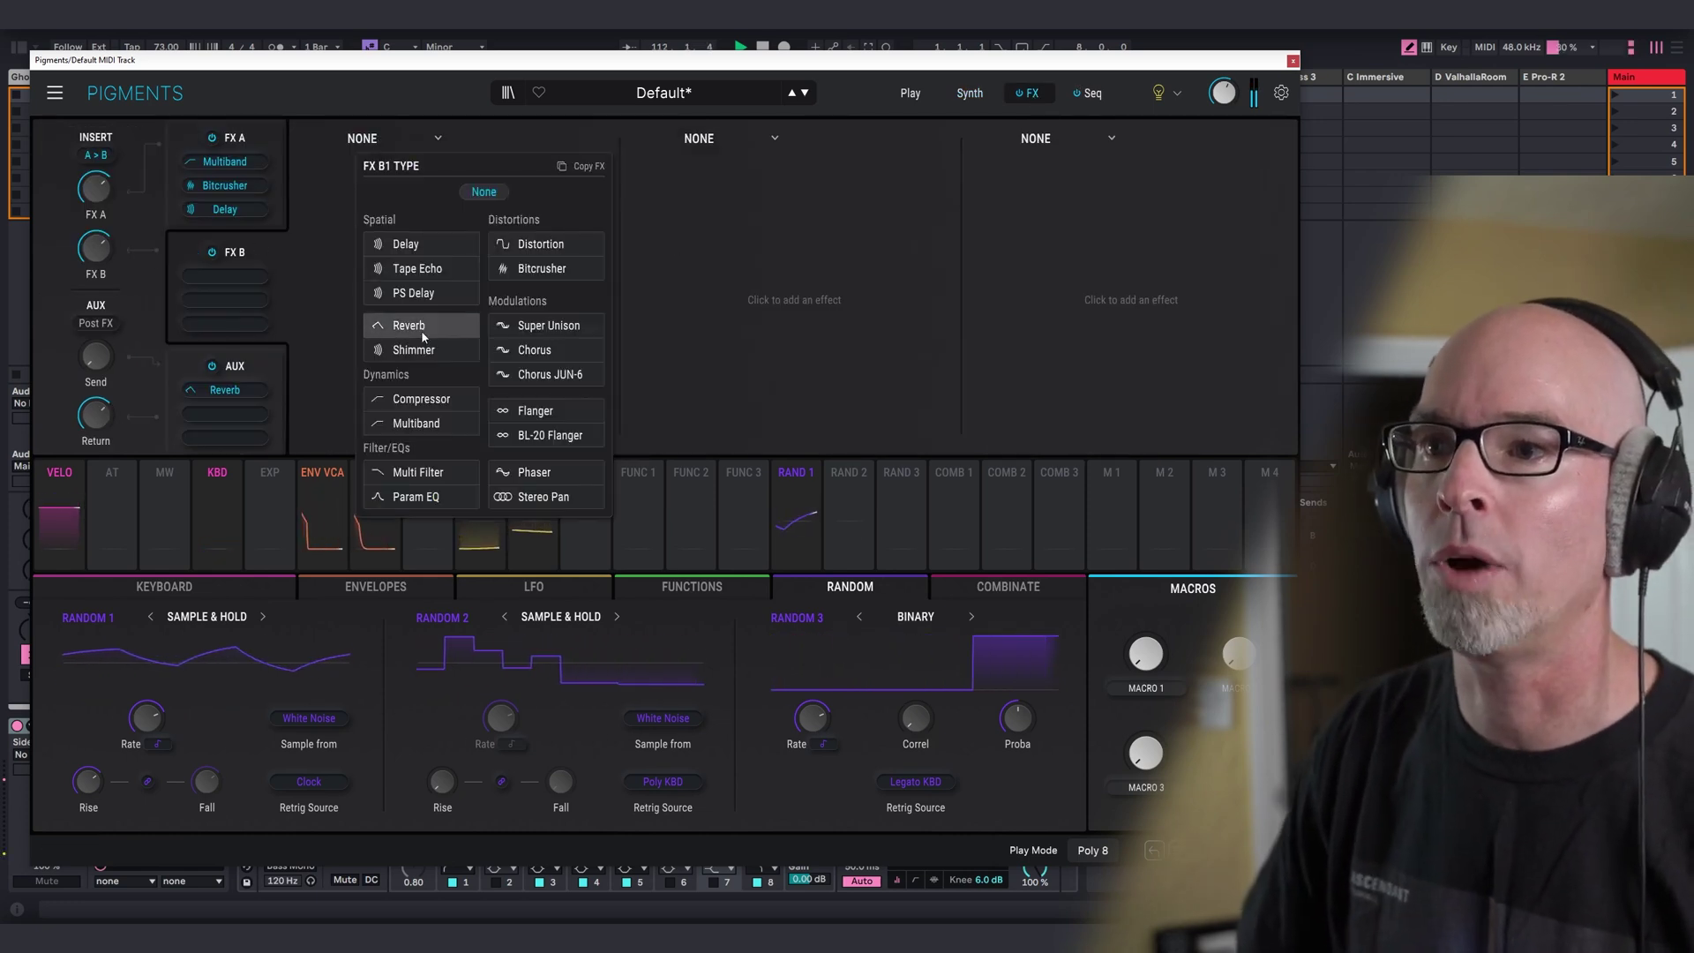
click(415, 328)
click(516, 138)
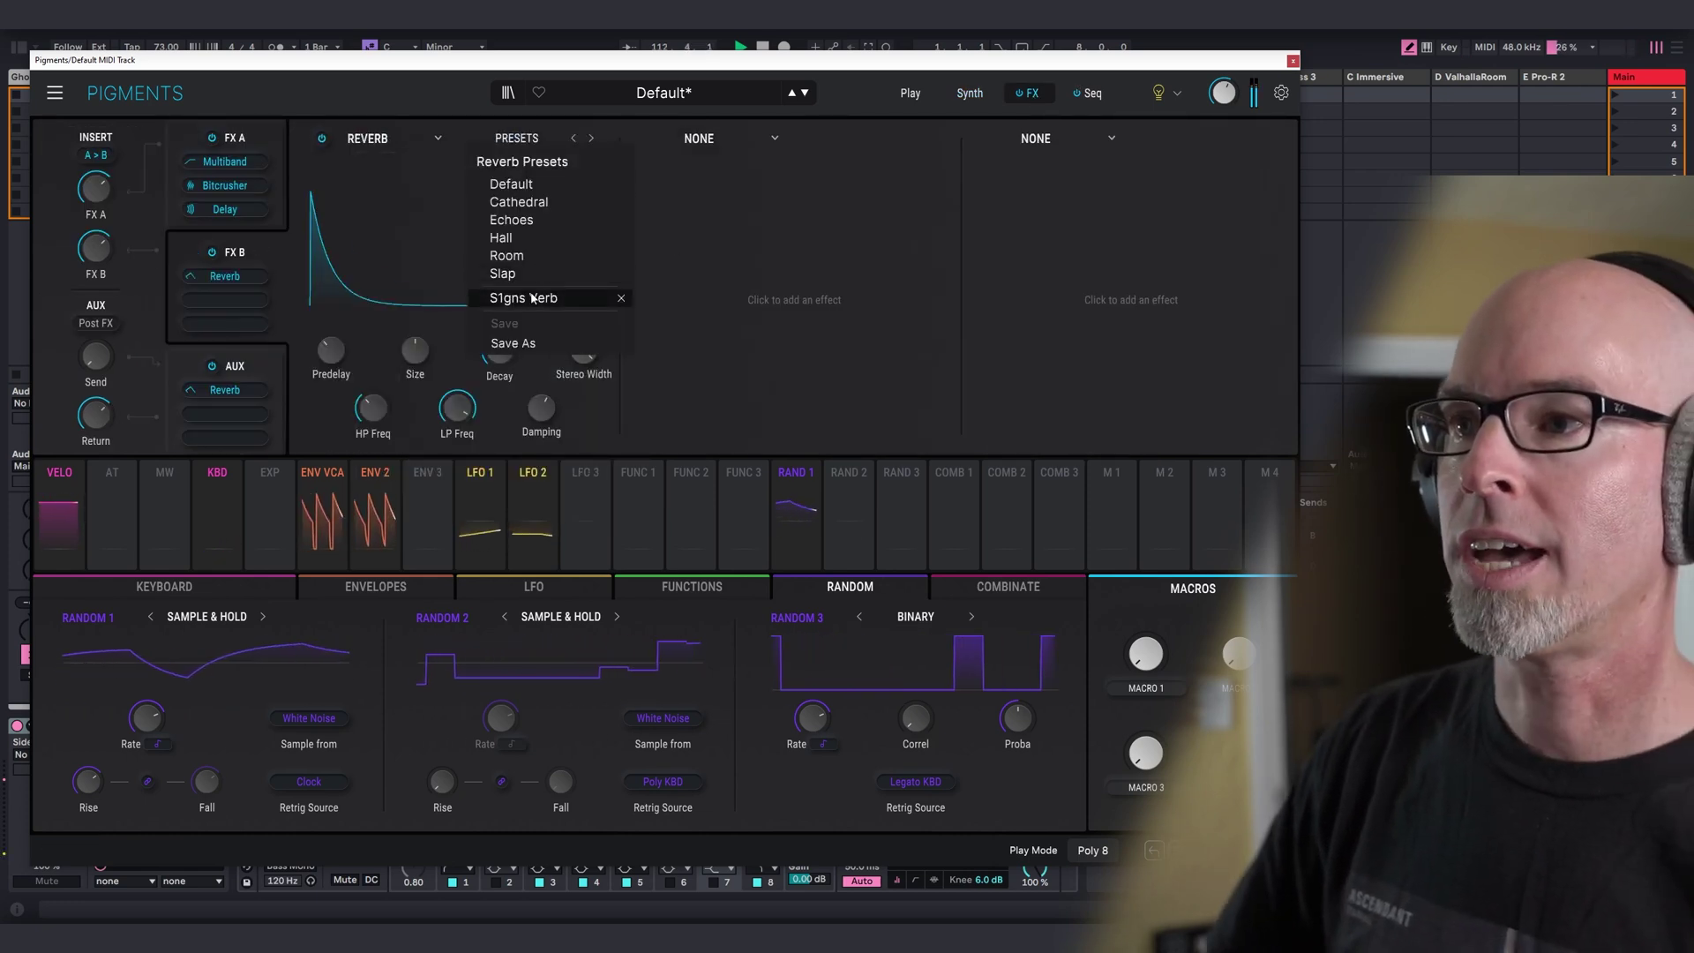
click(530, 297)
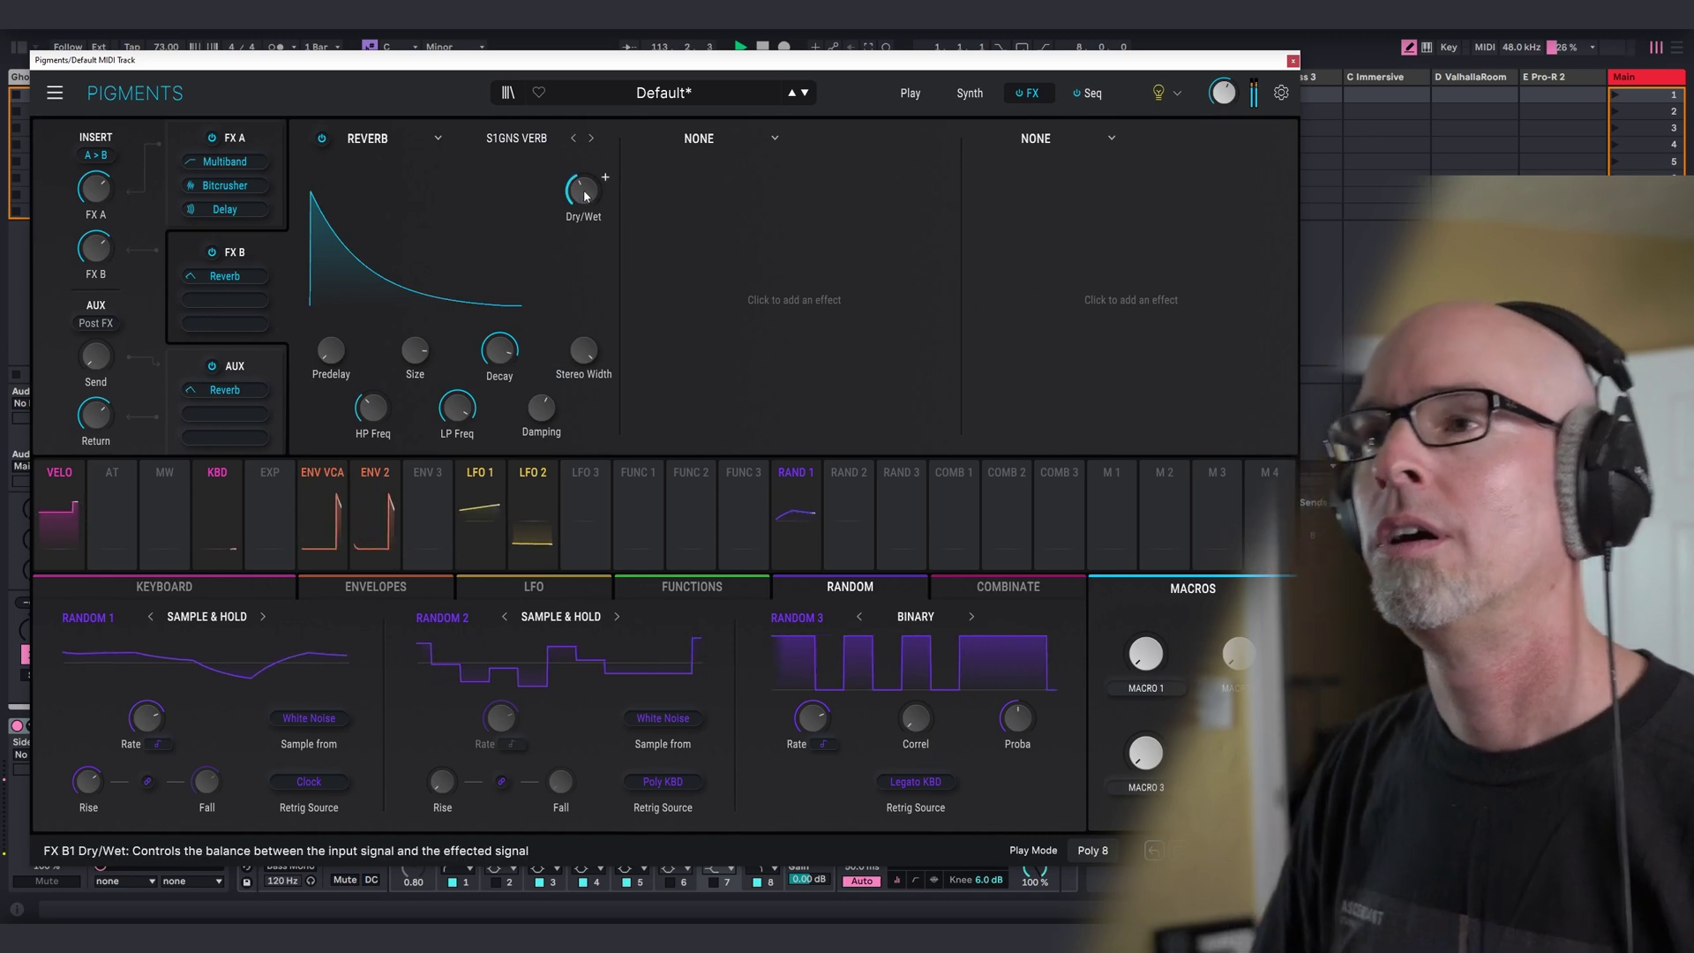
mouse_move(588, 194)
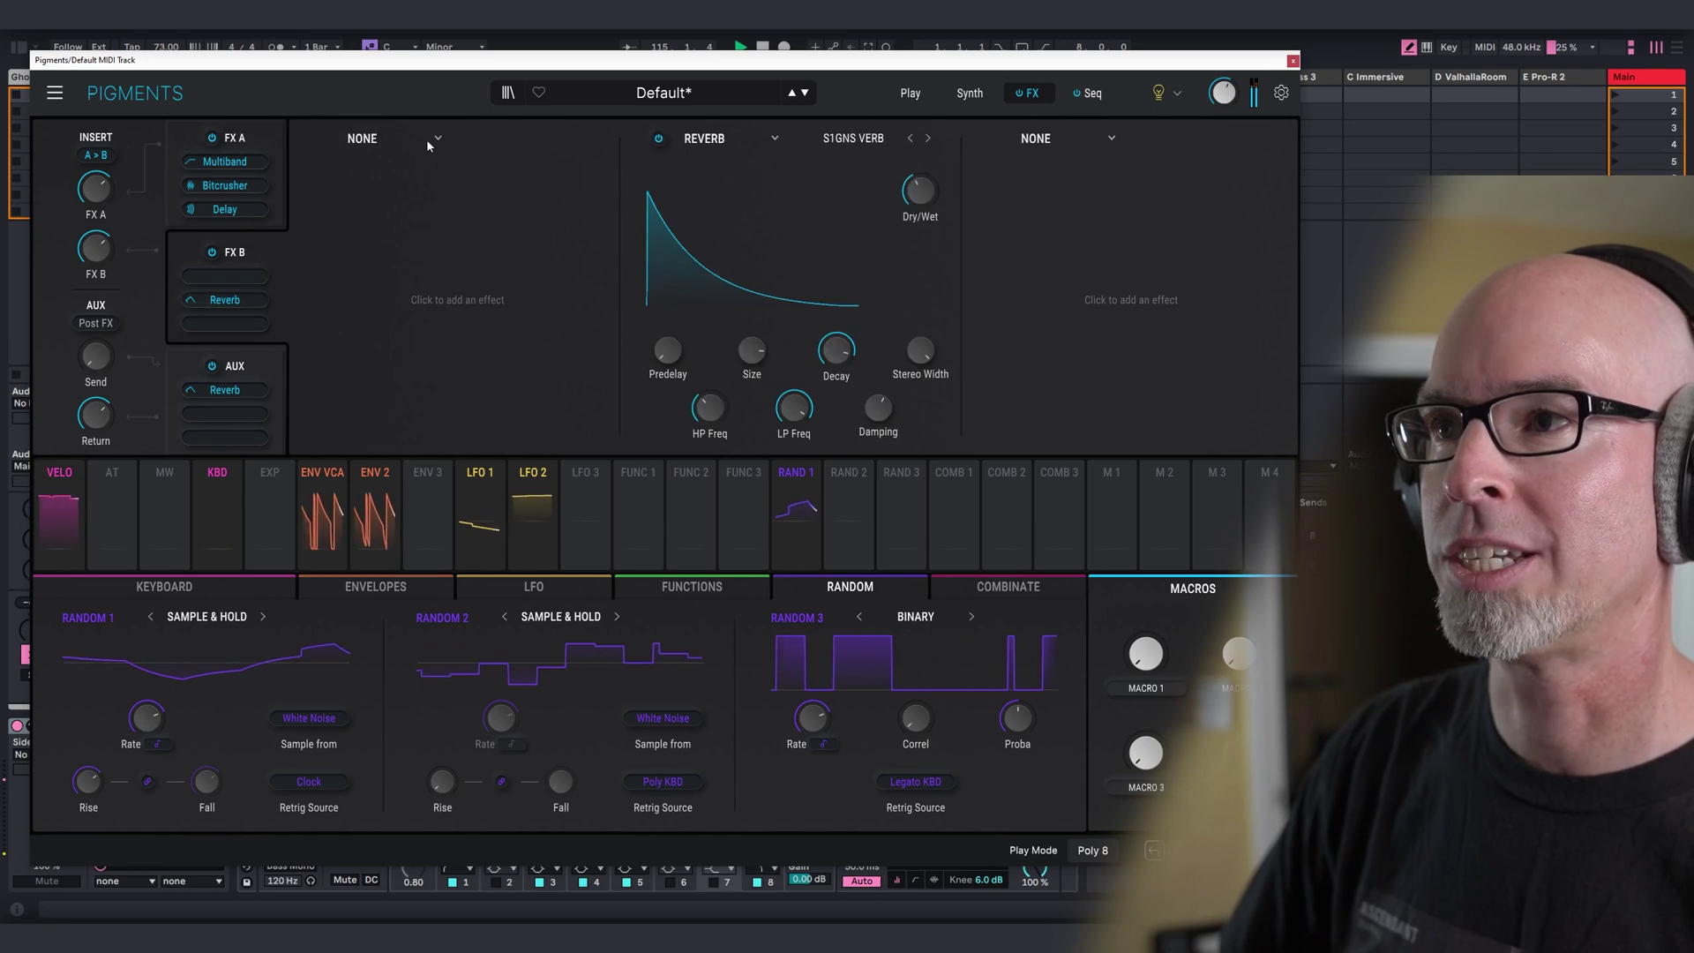
Add a Param EQ to the first FX B slot, cutting the lows and boosting the highs.
click(426, 139)
click(434, 495)
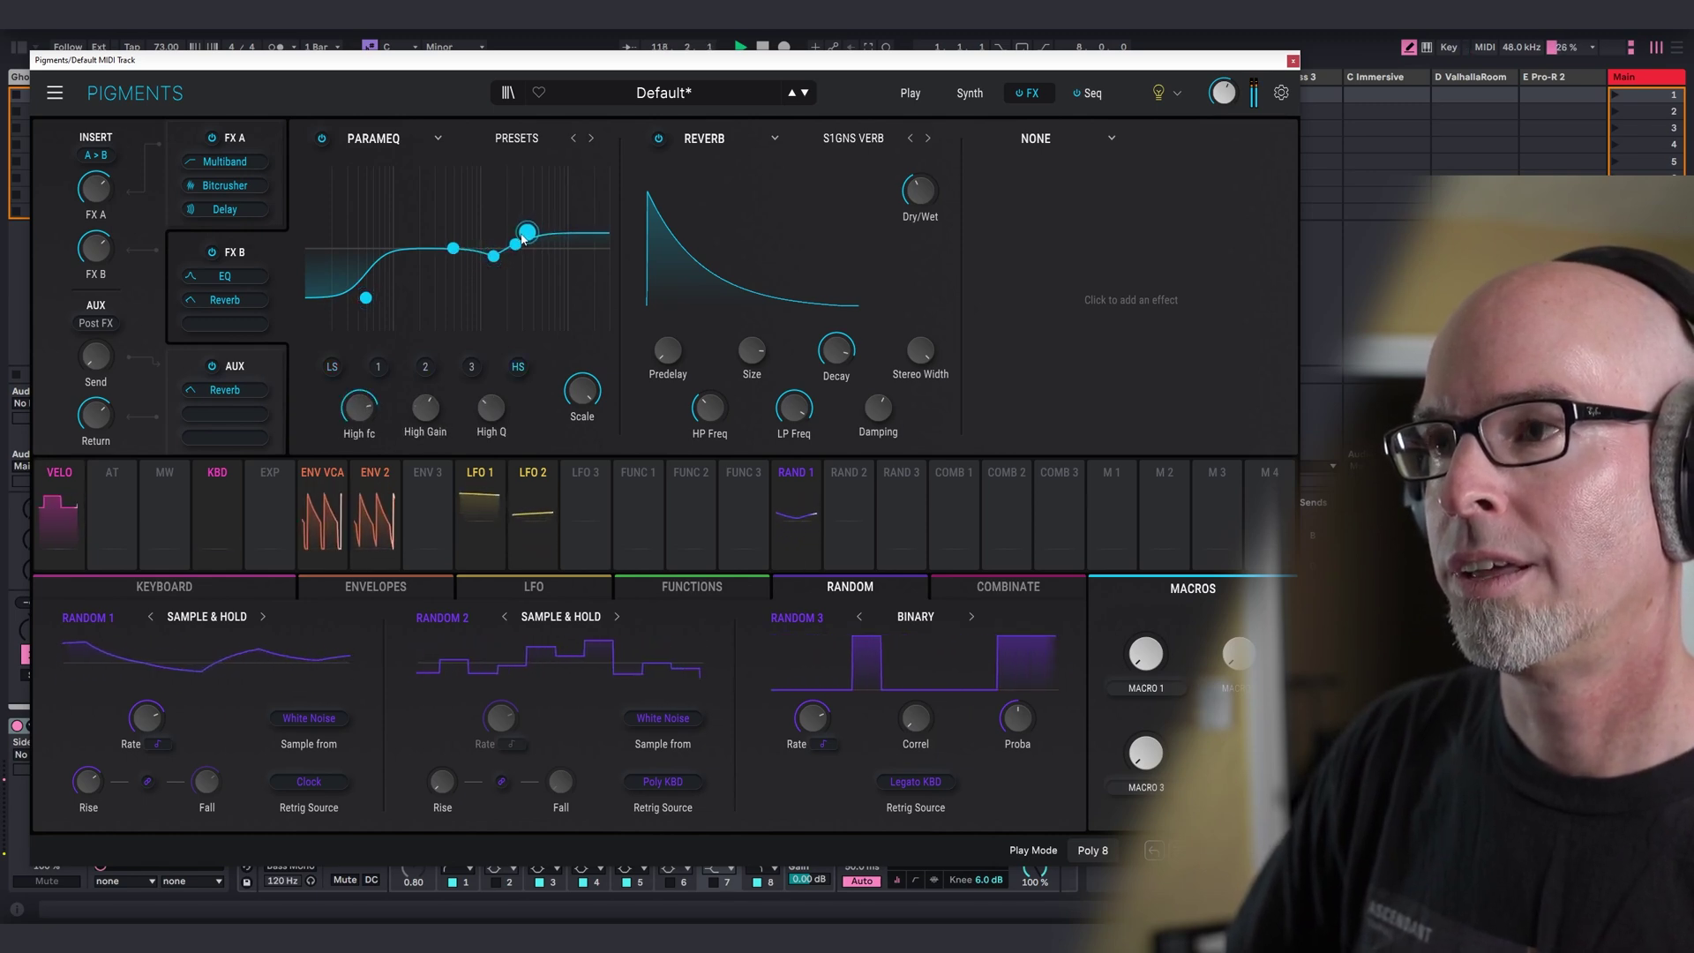
Add a Shimmer to the third FX B slot and load its S1gns Shimmer preset.
click(1053, 140)
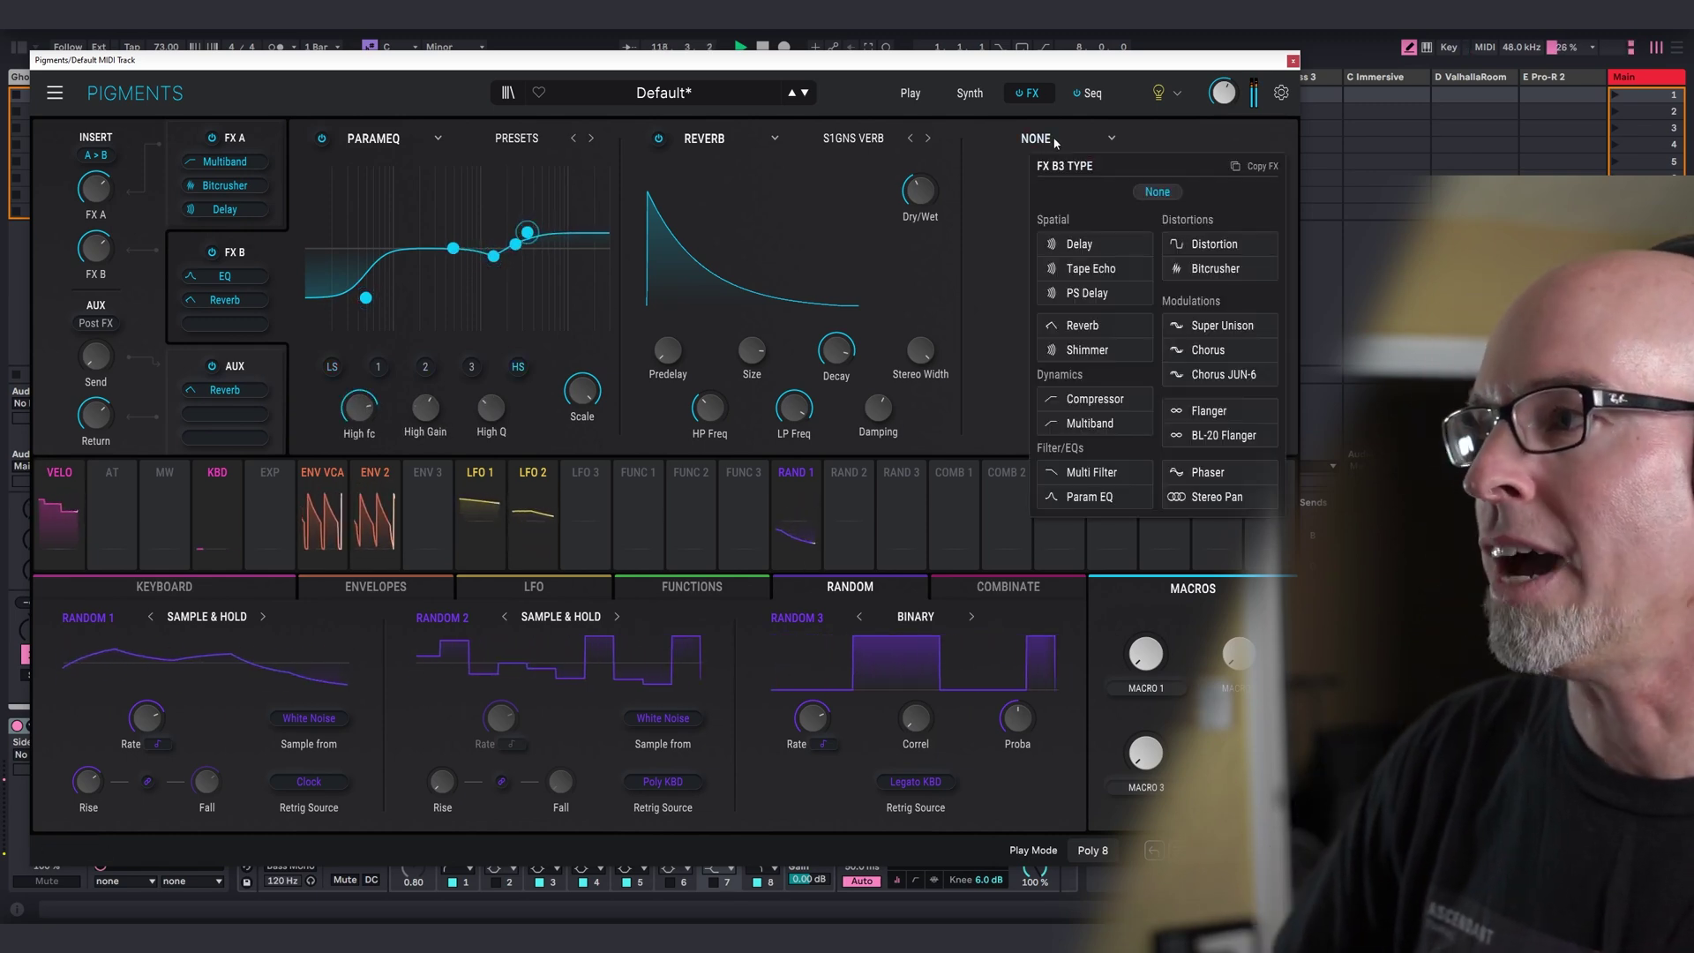
click(1119, 351)
click(1190, 138)
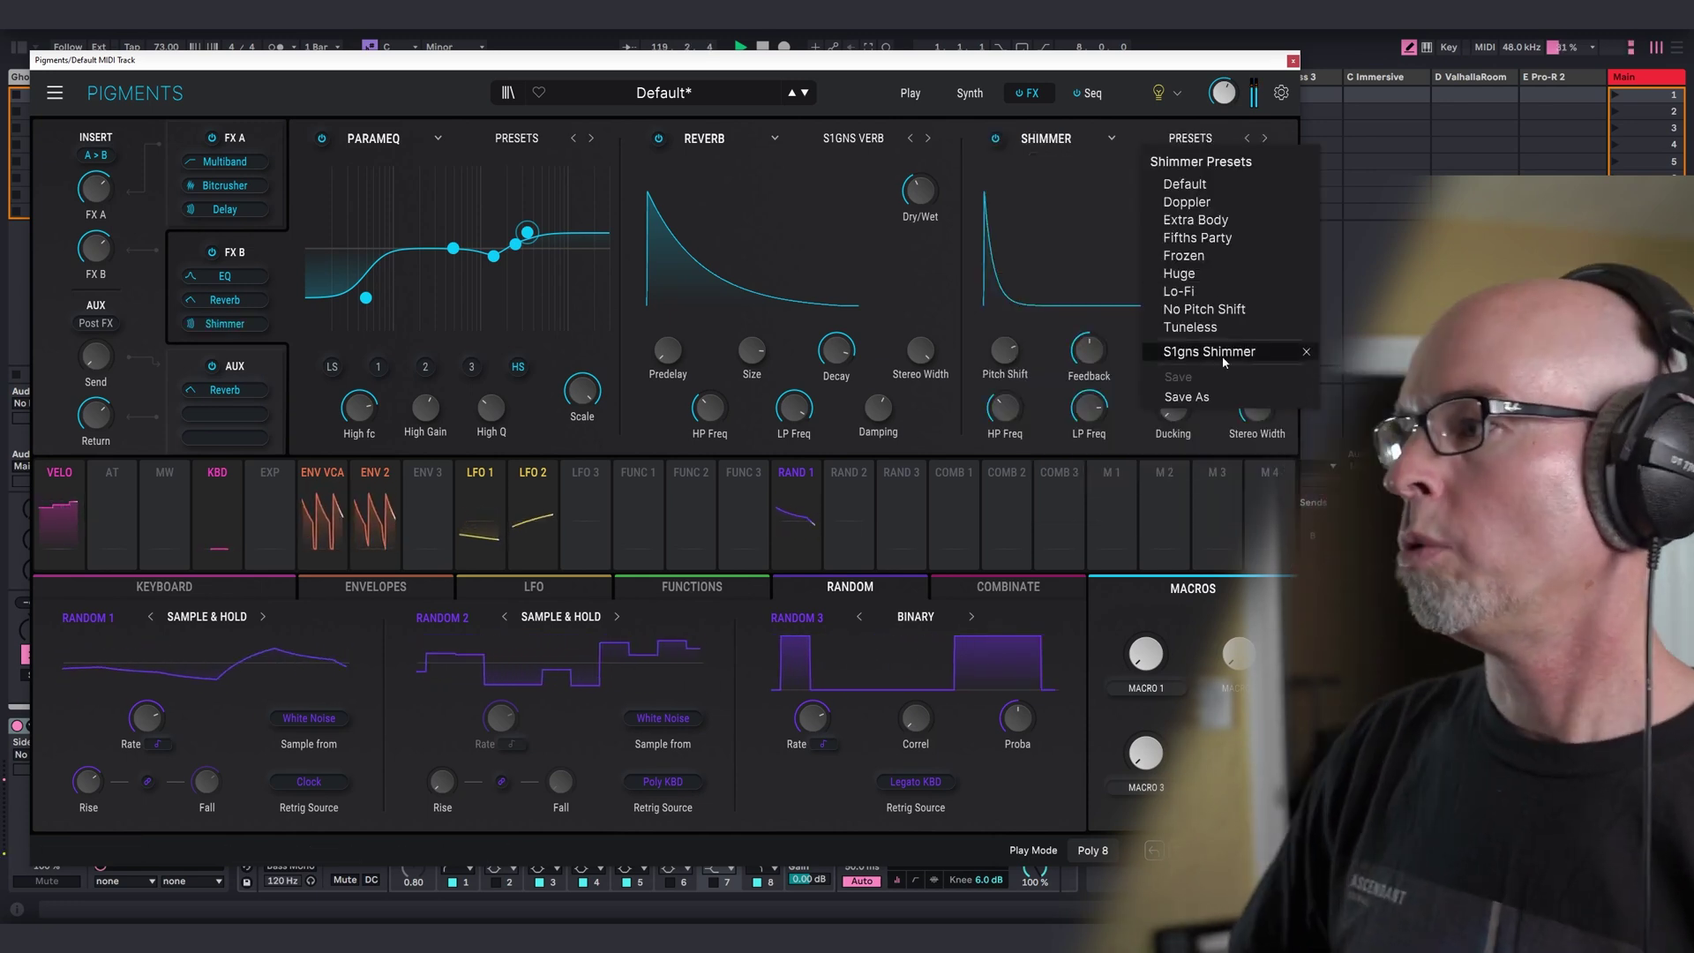
click(1208, 352)
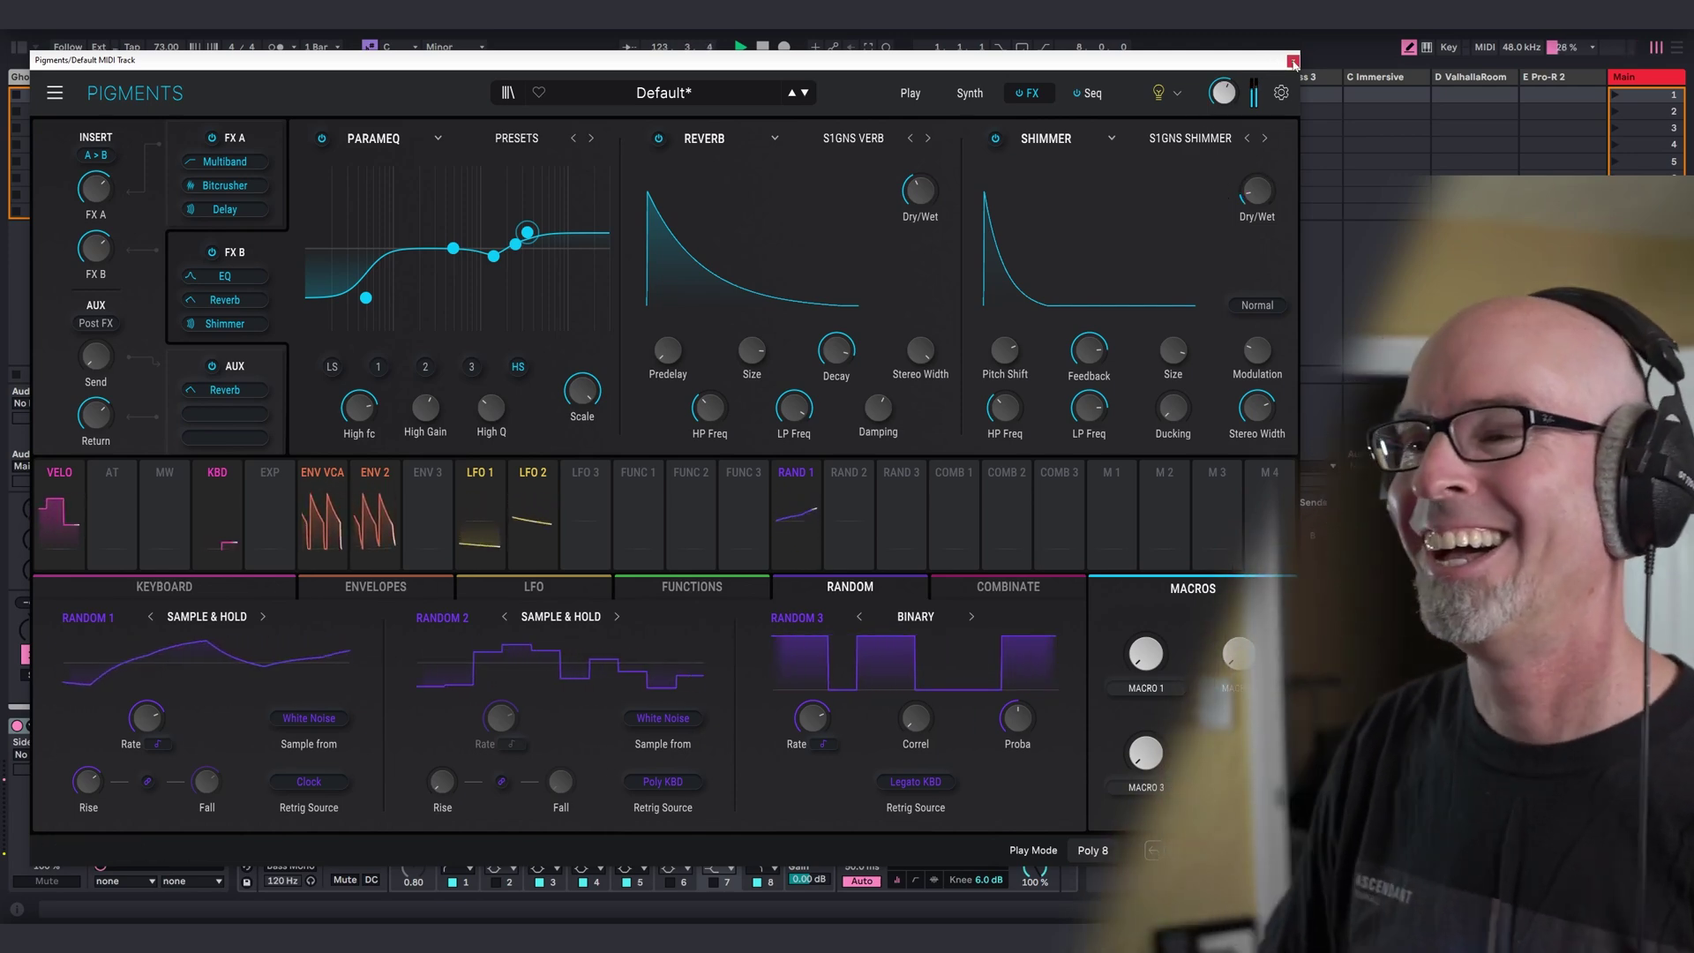
Close the Pigments window and route the Pigments track's audio output to the Synth Bus.
click(1293, 63)
click(490, 465)
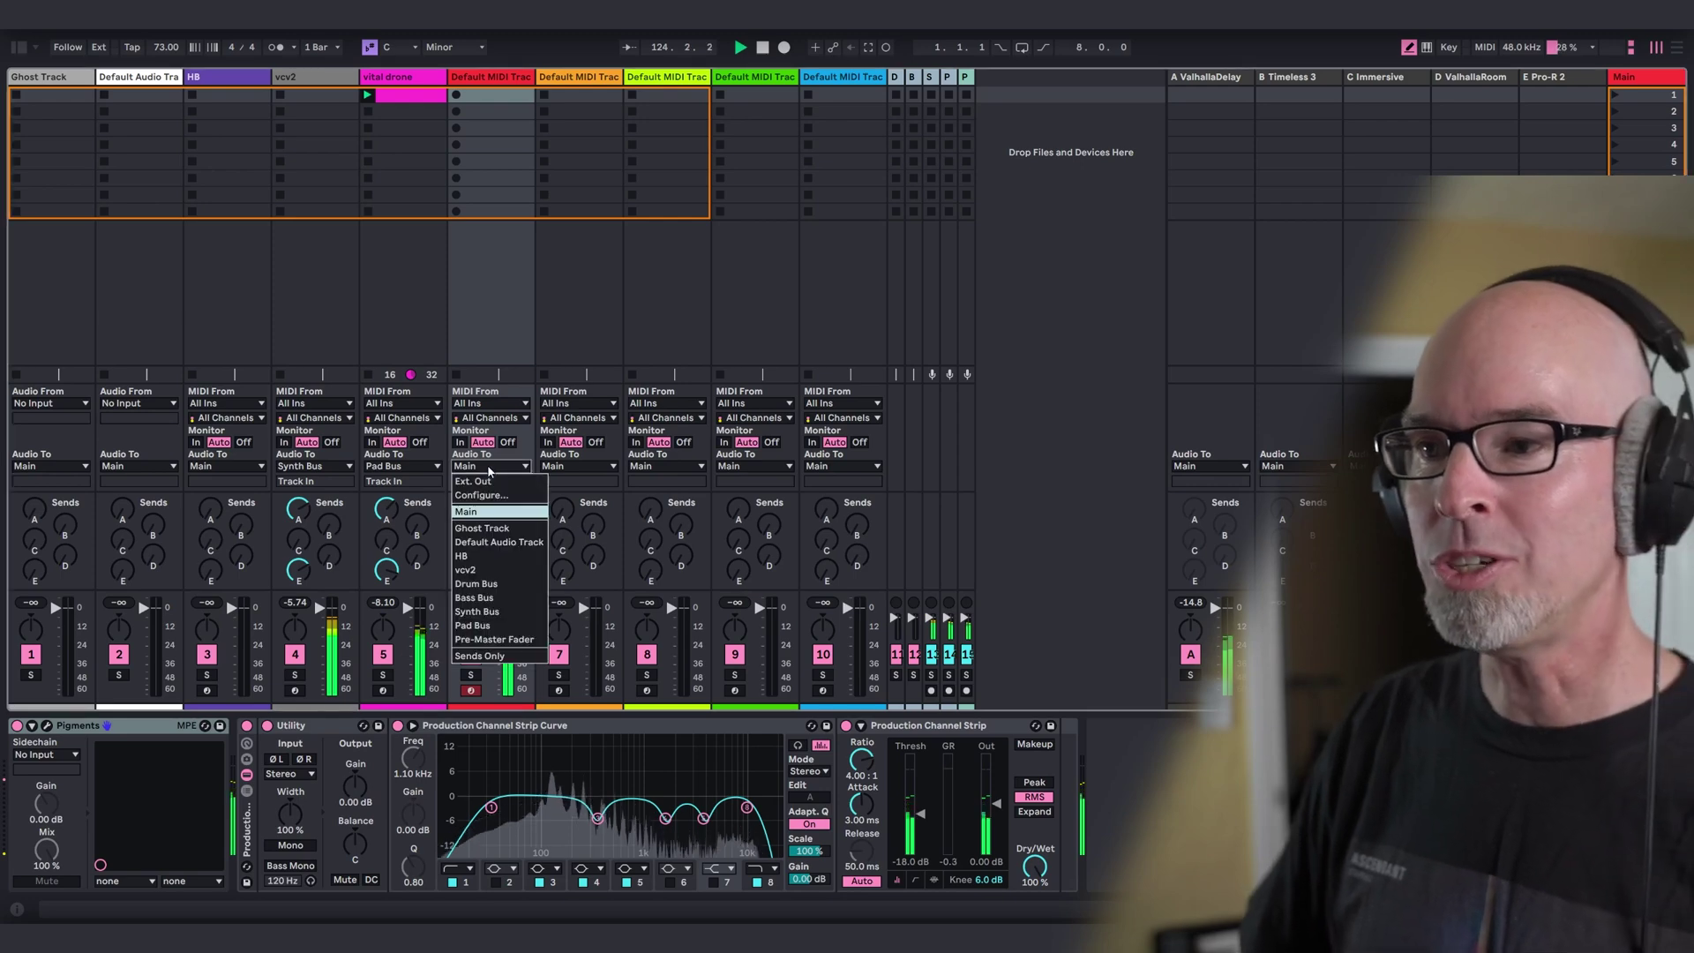
click(483, 616)
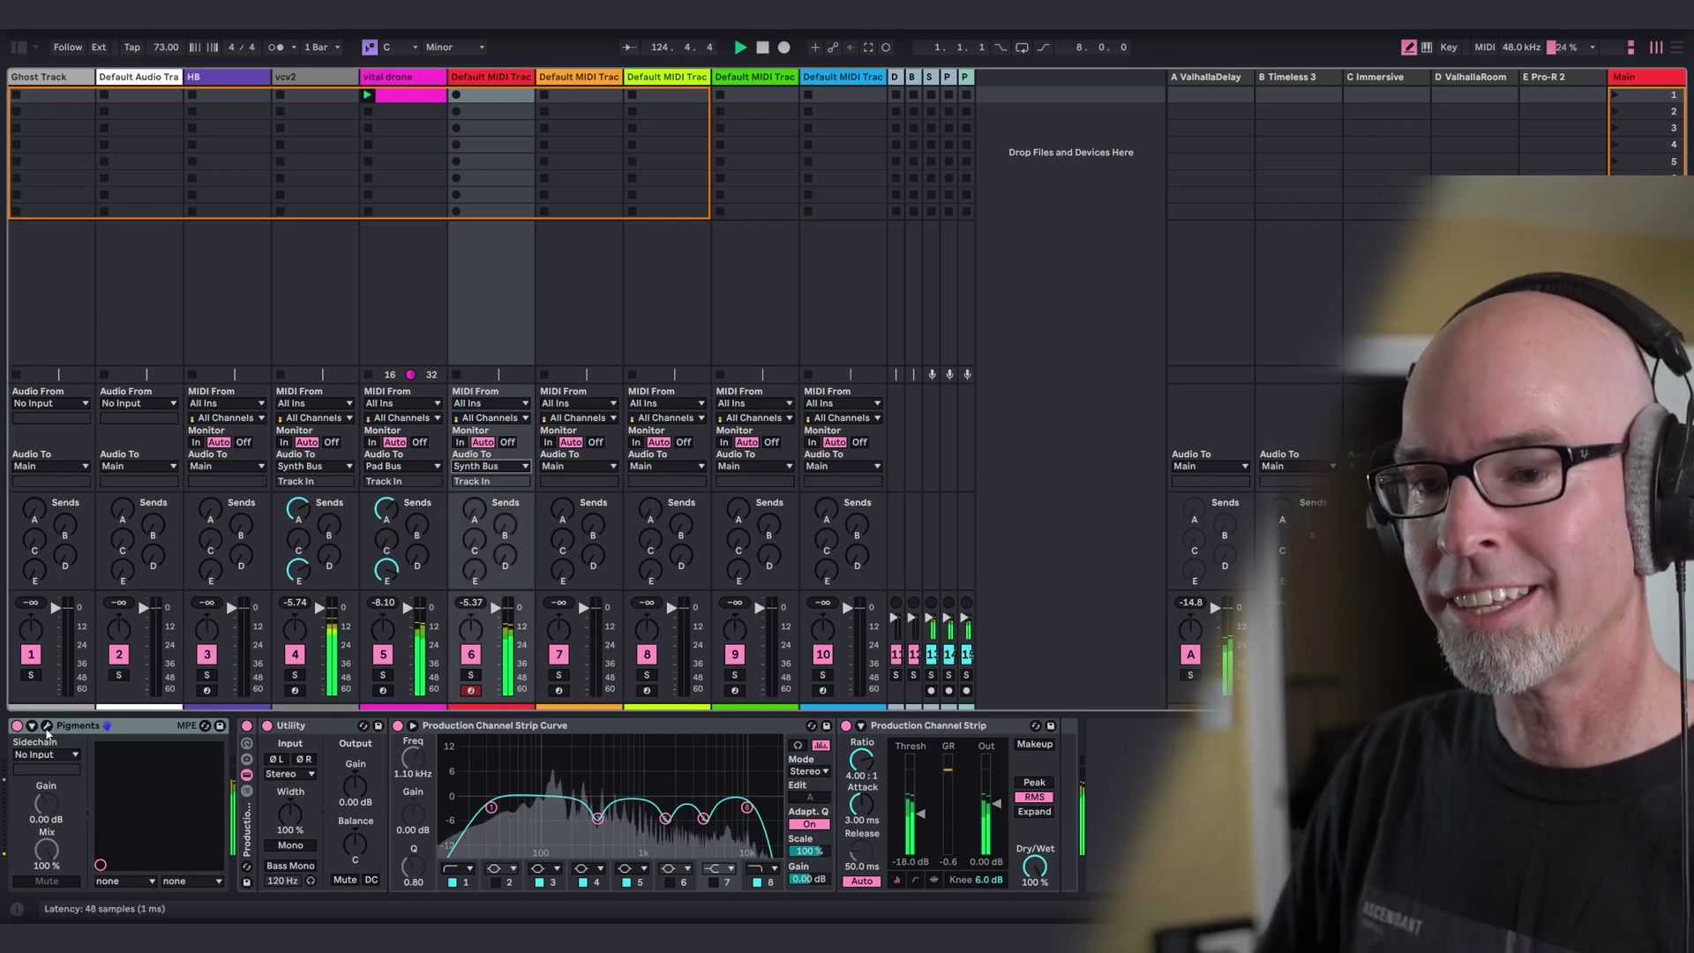
Reopen Pigments, set the FX A Multiband compressor's Output to about 7.10 dB, and close the plugin window.
click(48, 726)
click(969, 94)
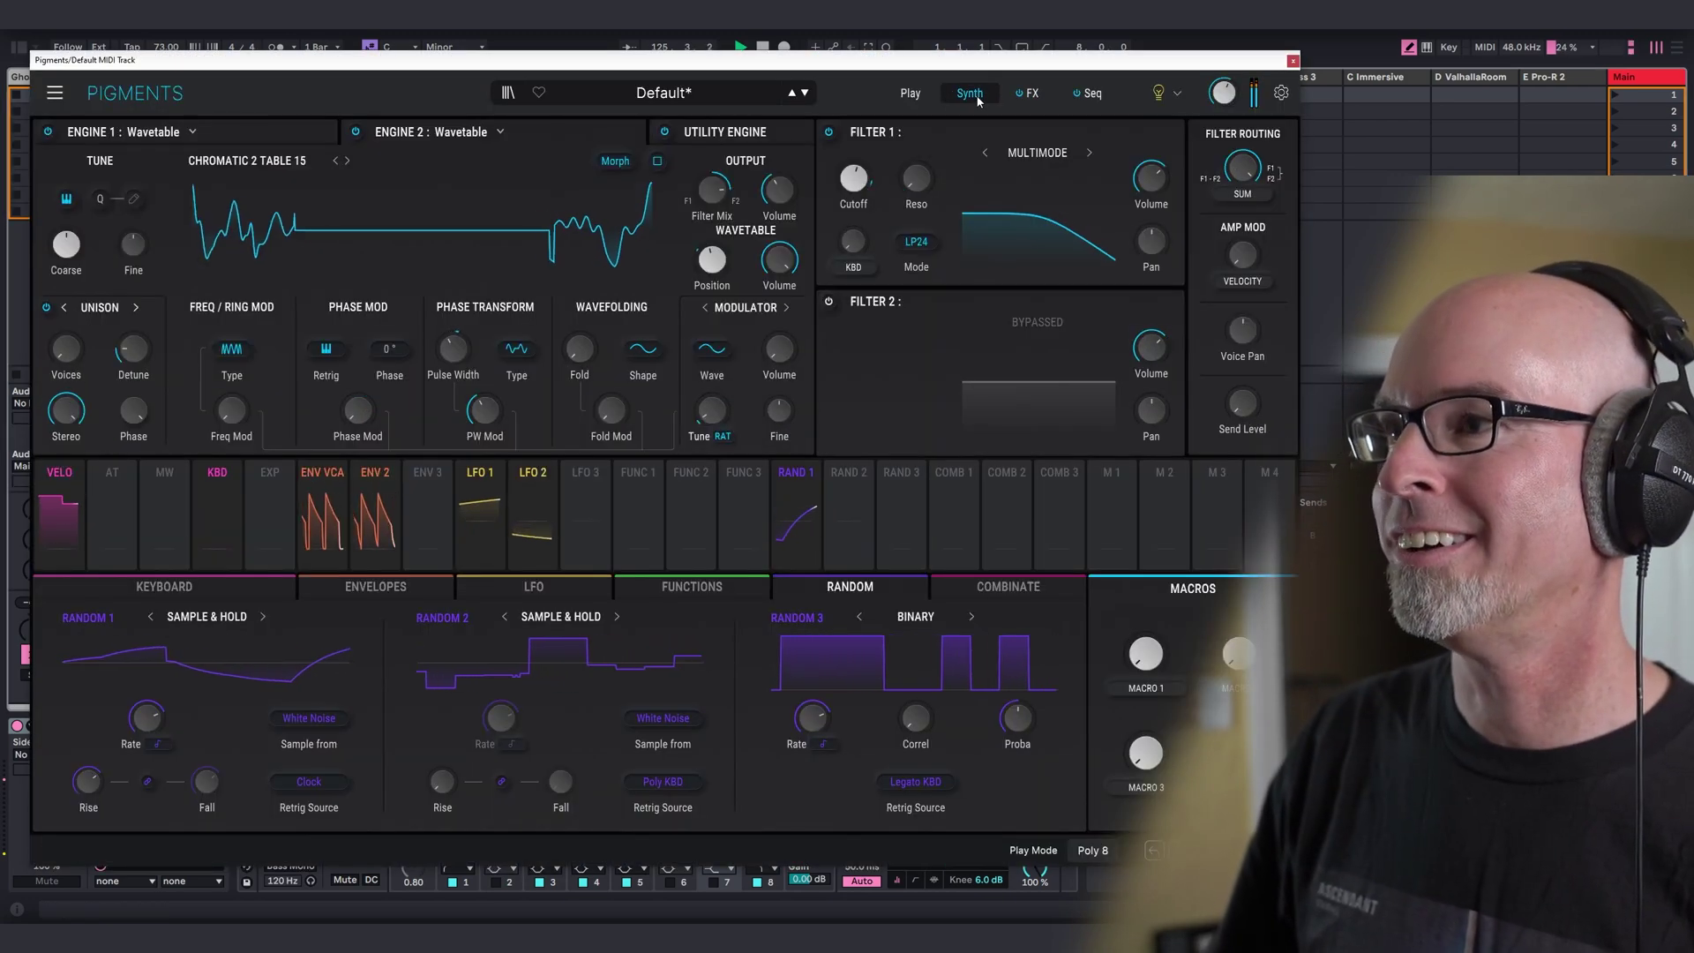
click(1027, 93)
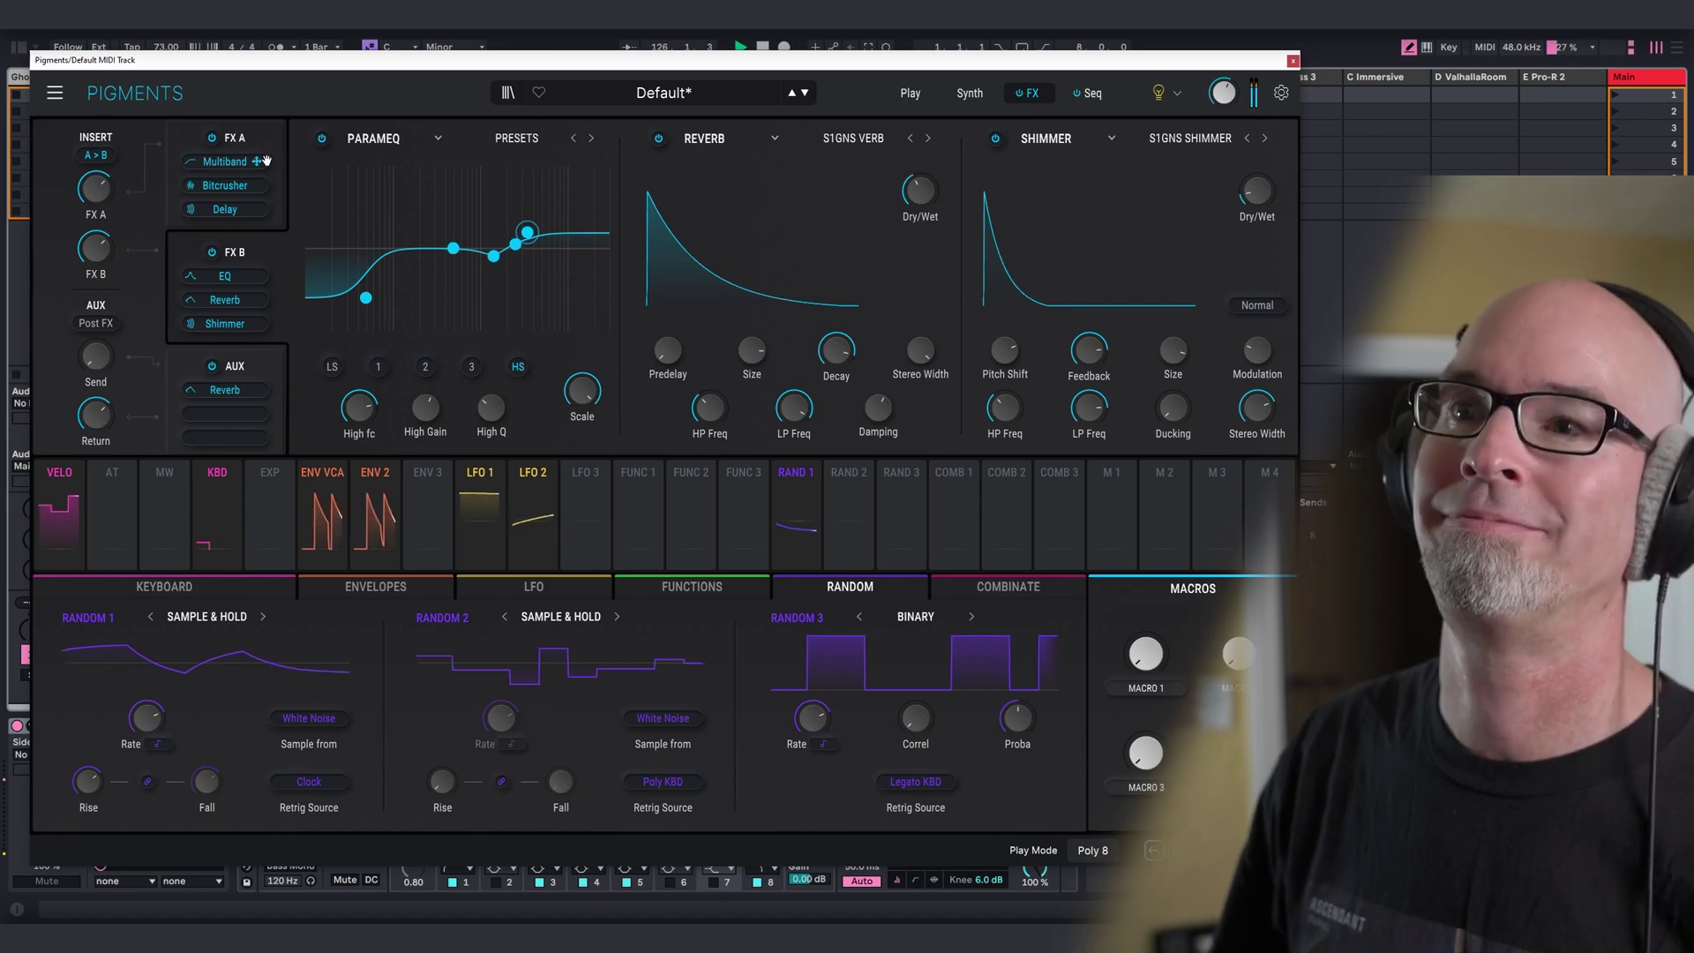
click(231, 138)
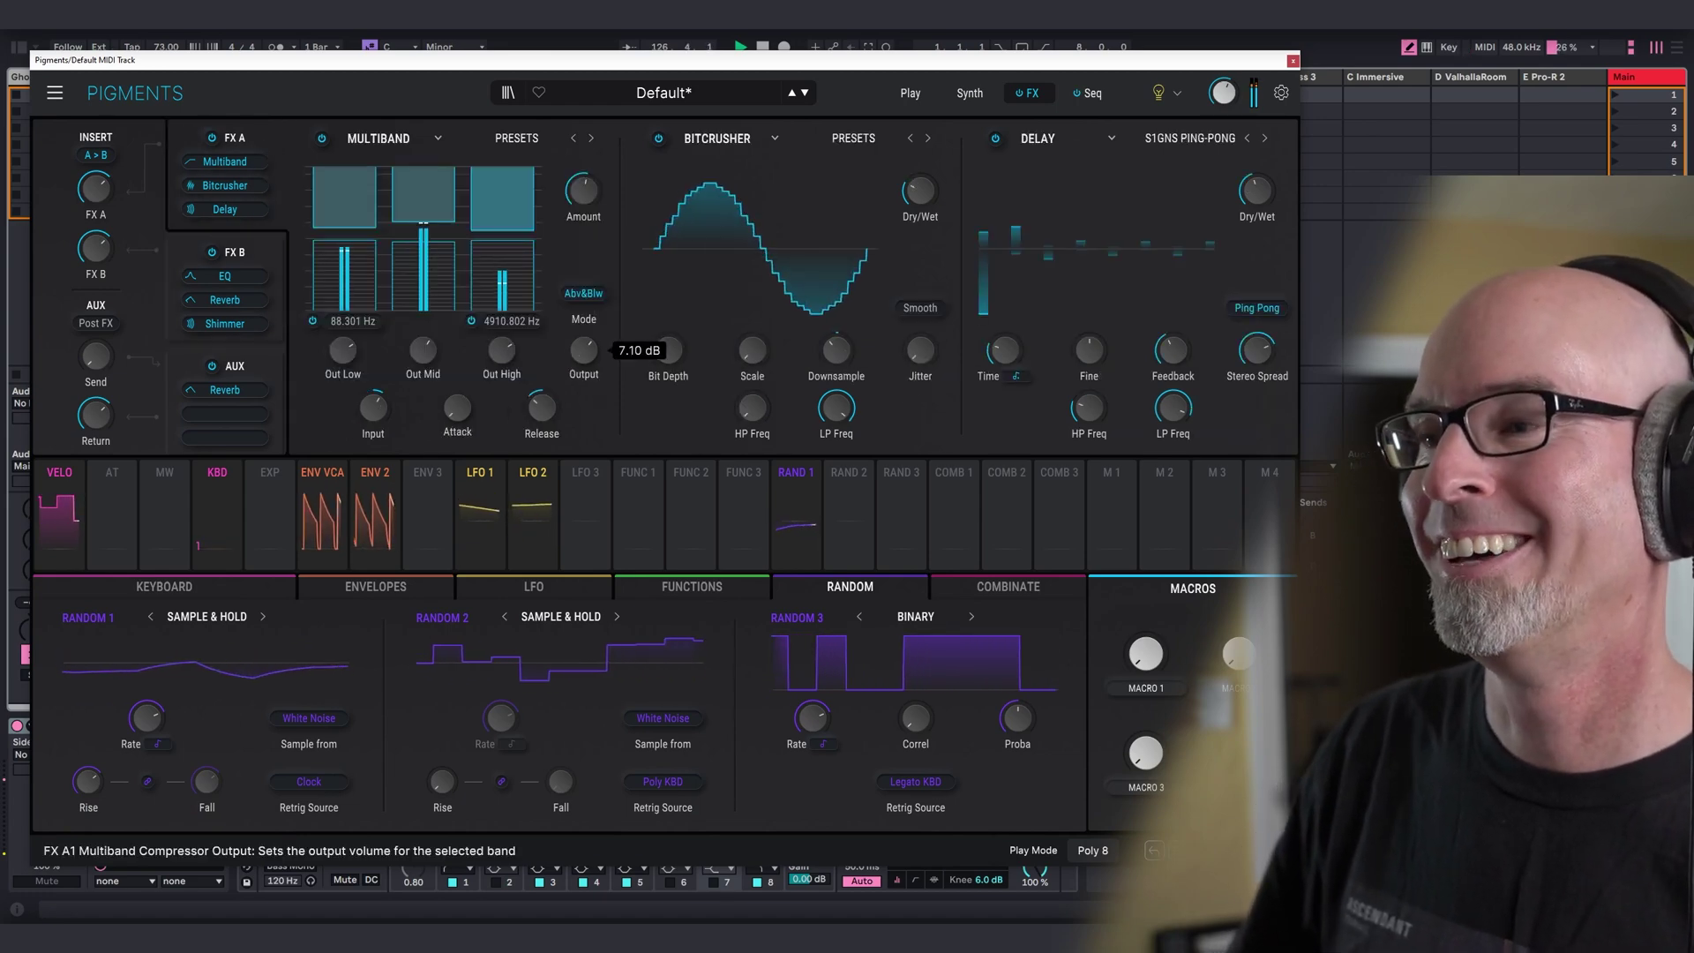
click(970, 93)
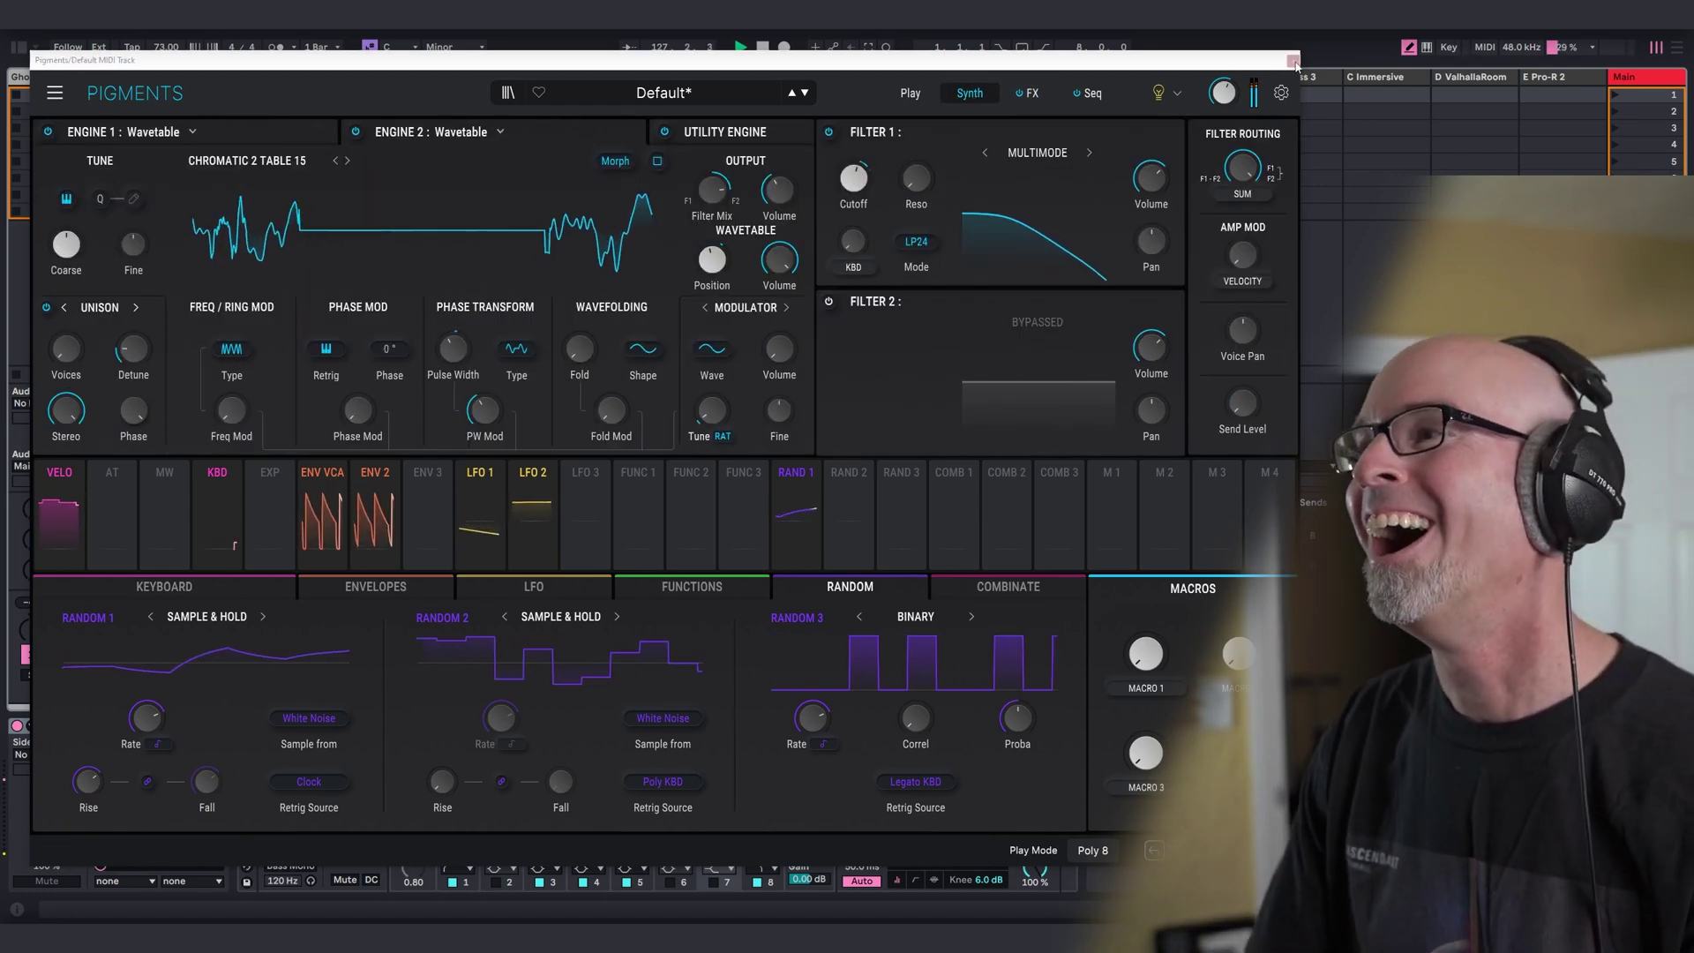
click(1292, 61)
Create an empty MIDI clip in the second slot of the Pigments track with a loop length of 4 bars.
click(474, 97)
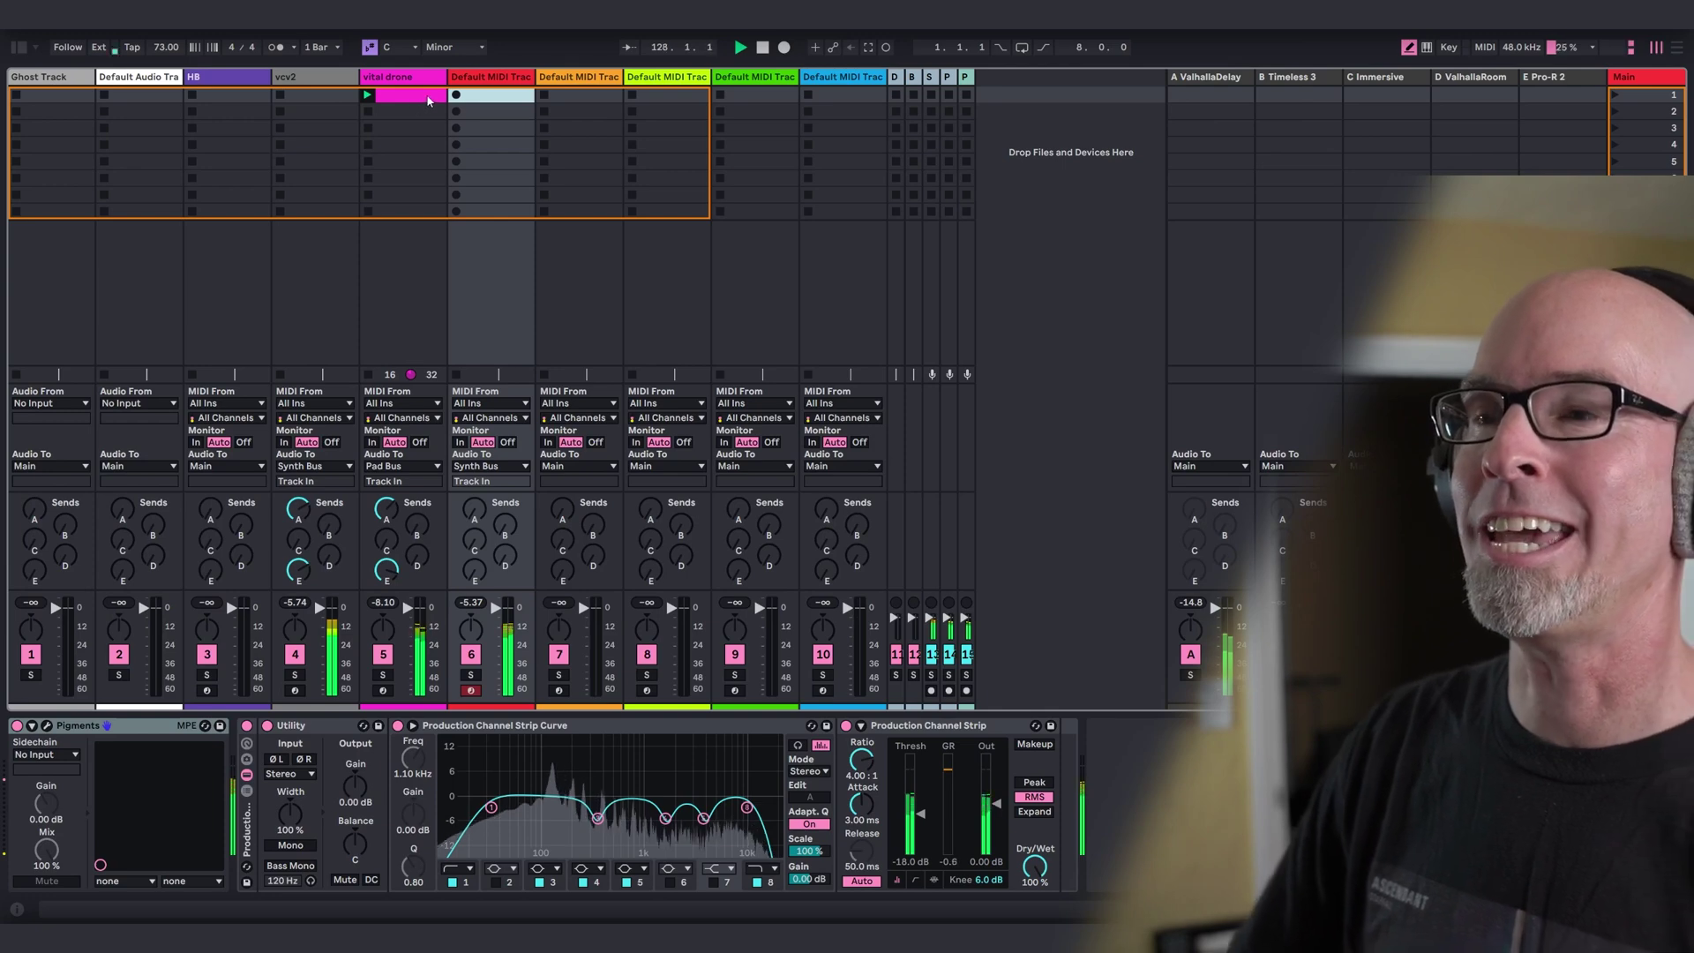
key(Down)
key(ctrl+shift+m)
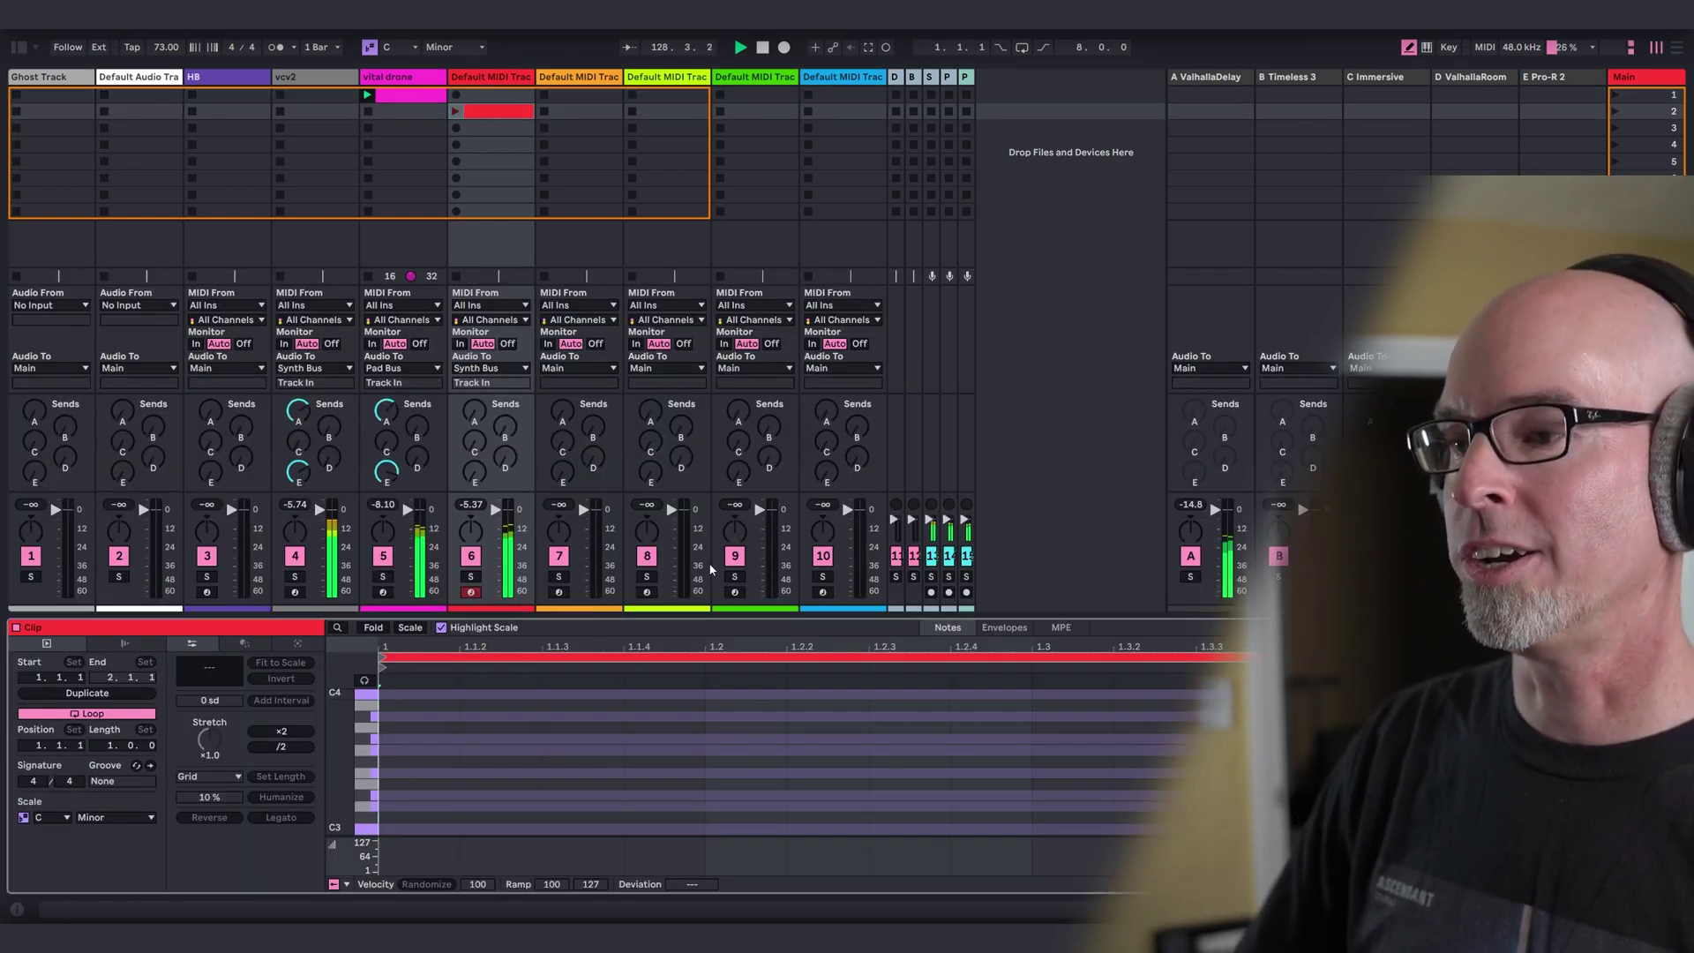
drag(701, 615, 701, 221)
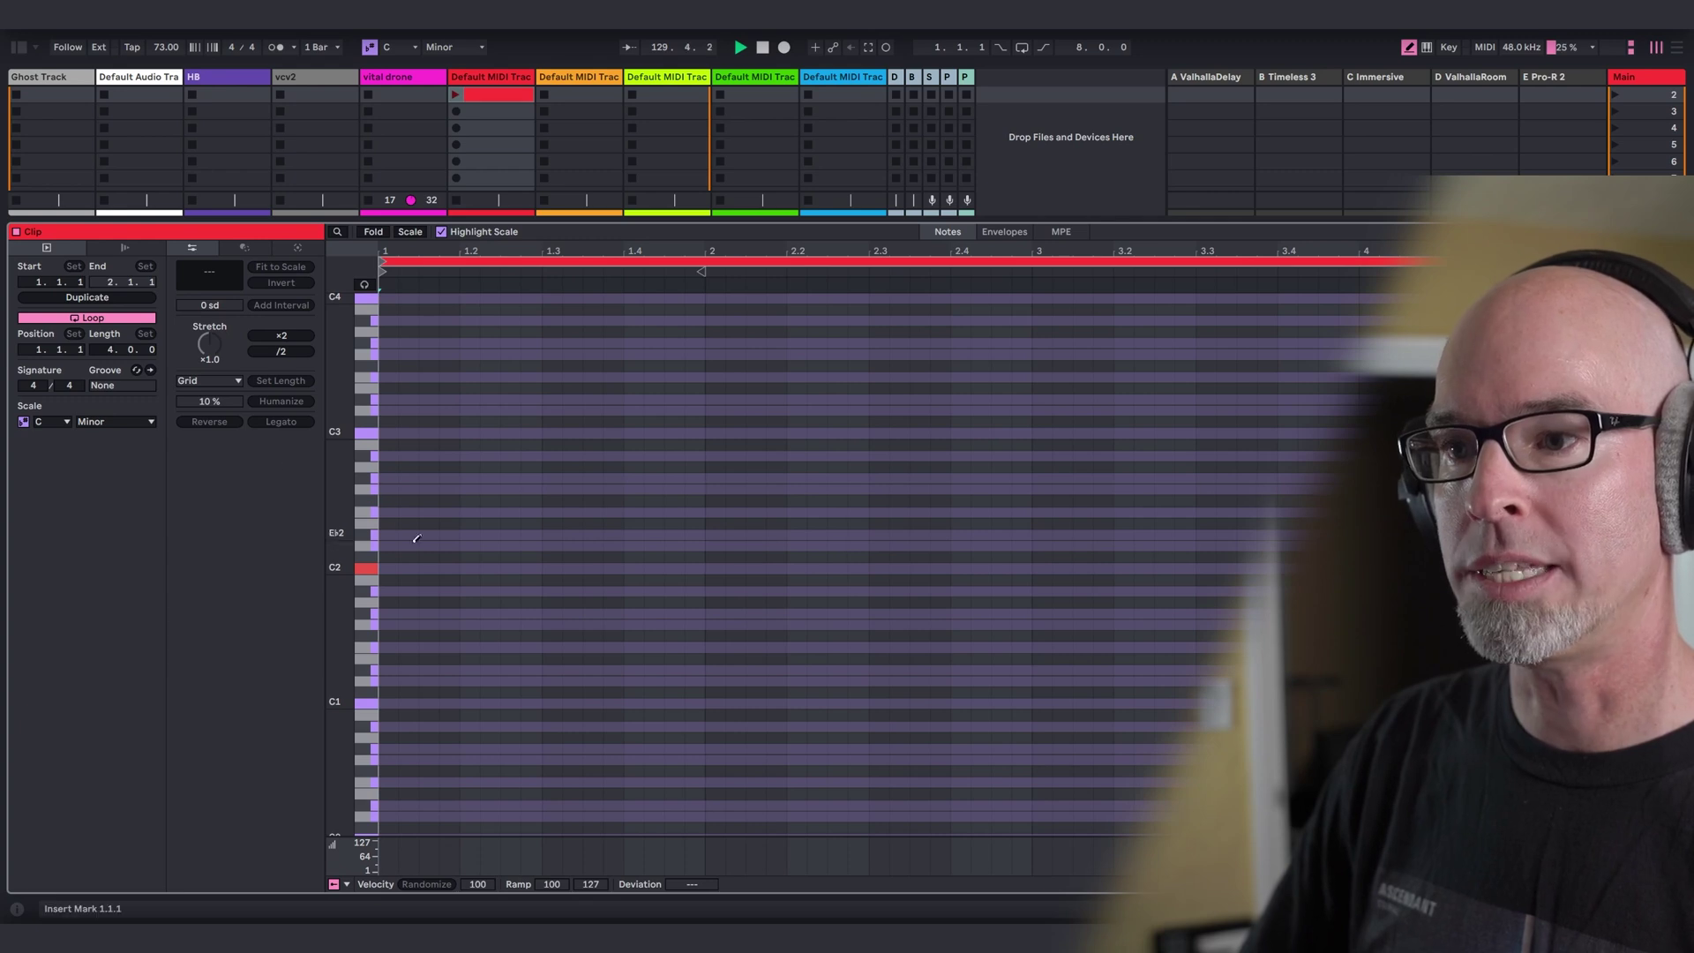
Draw a C2 note across all 4 bars of the Pigments clip and launch the clip.
right_click(460, 565)
click(533, 433)
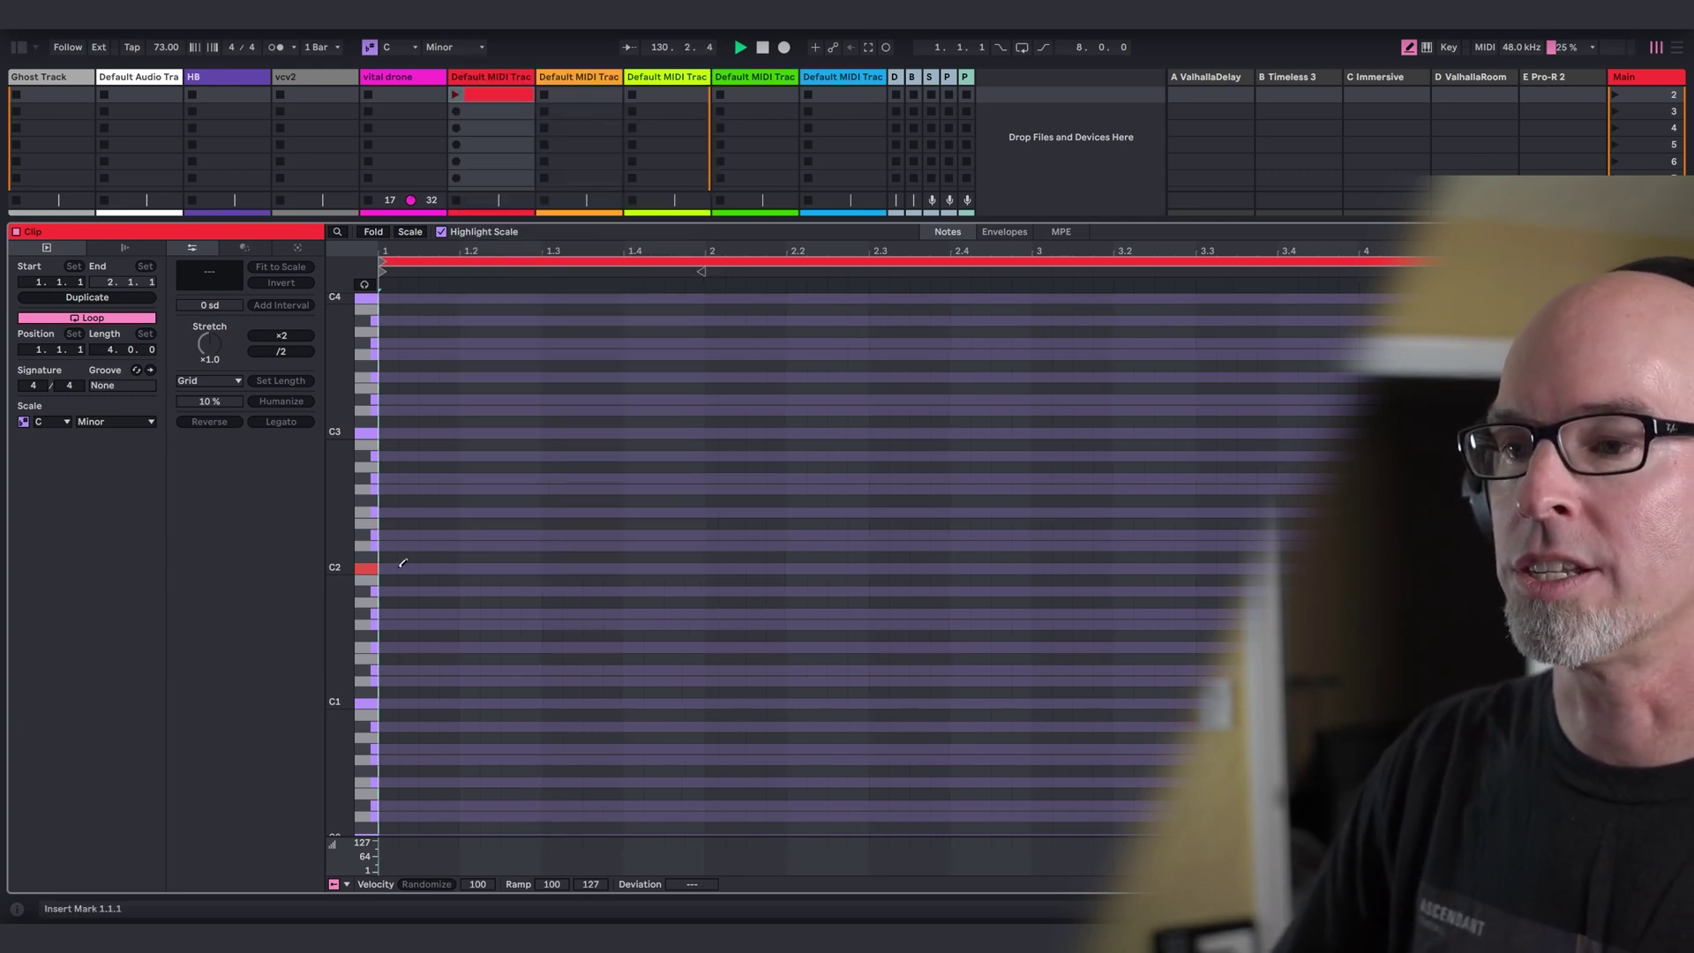
click(794, 568)
click(456, 94)
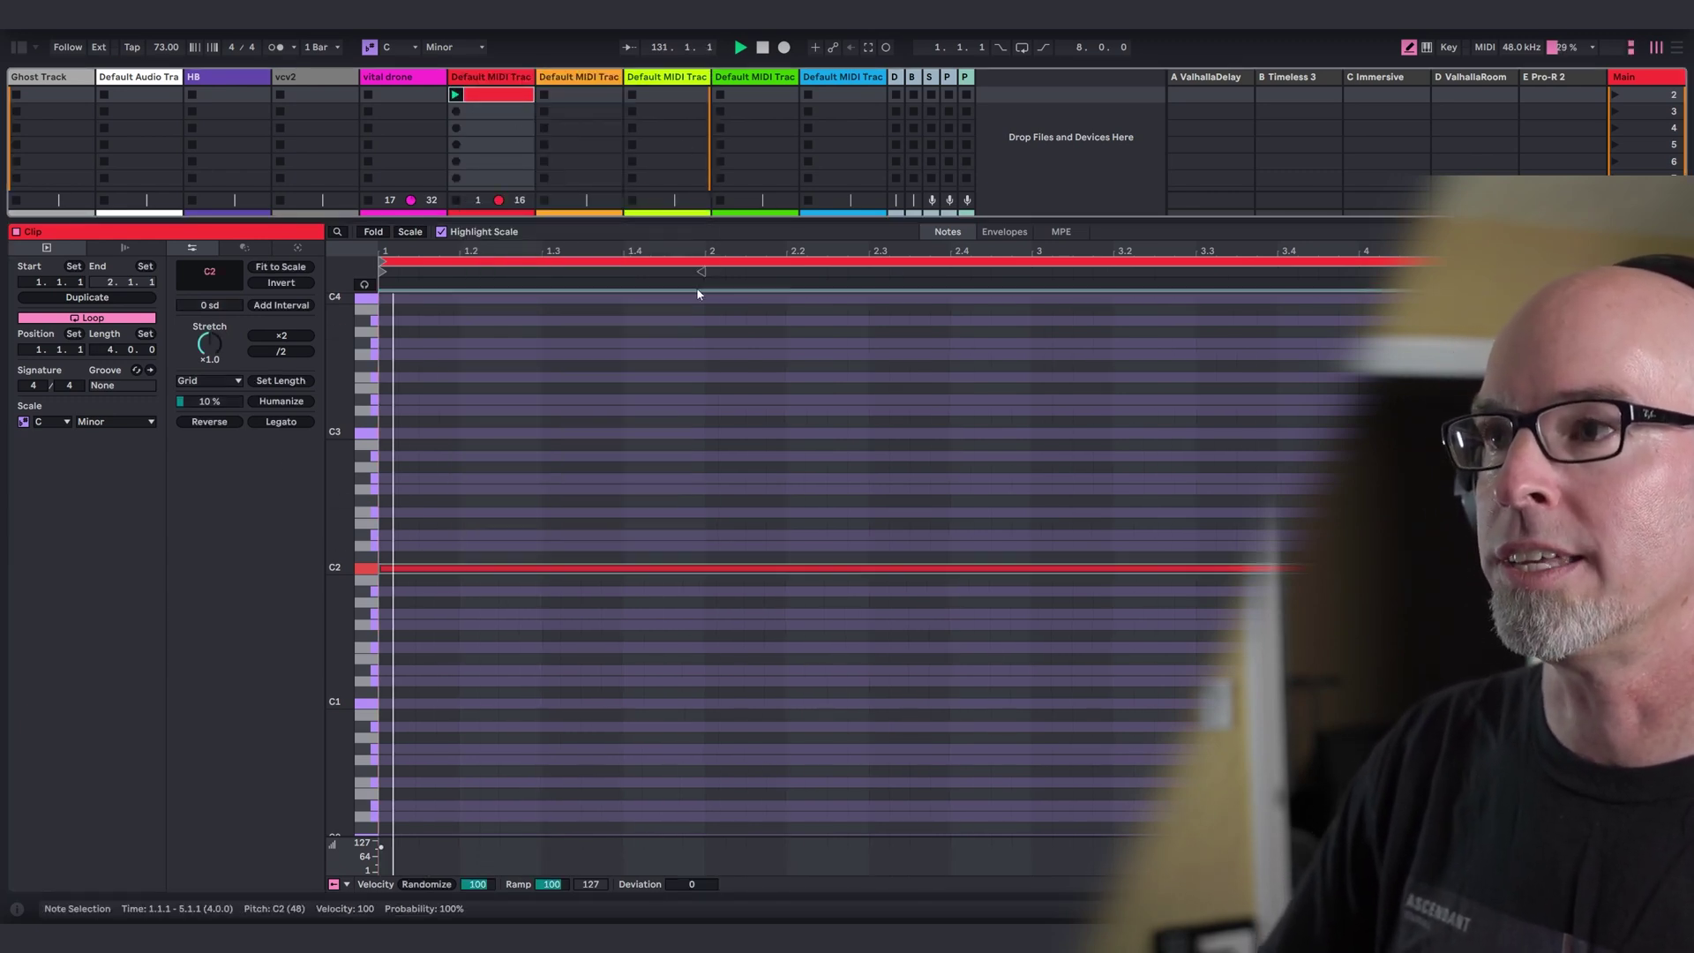
drag(698, 220, 696, 584)
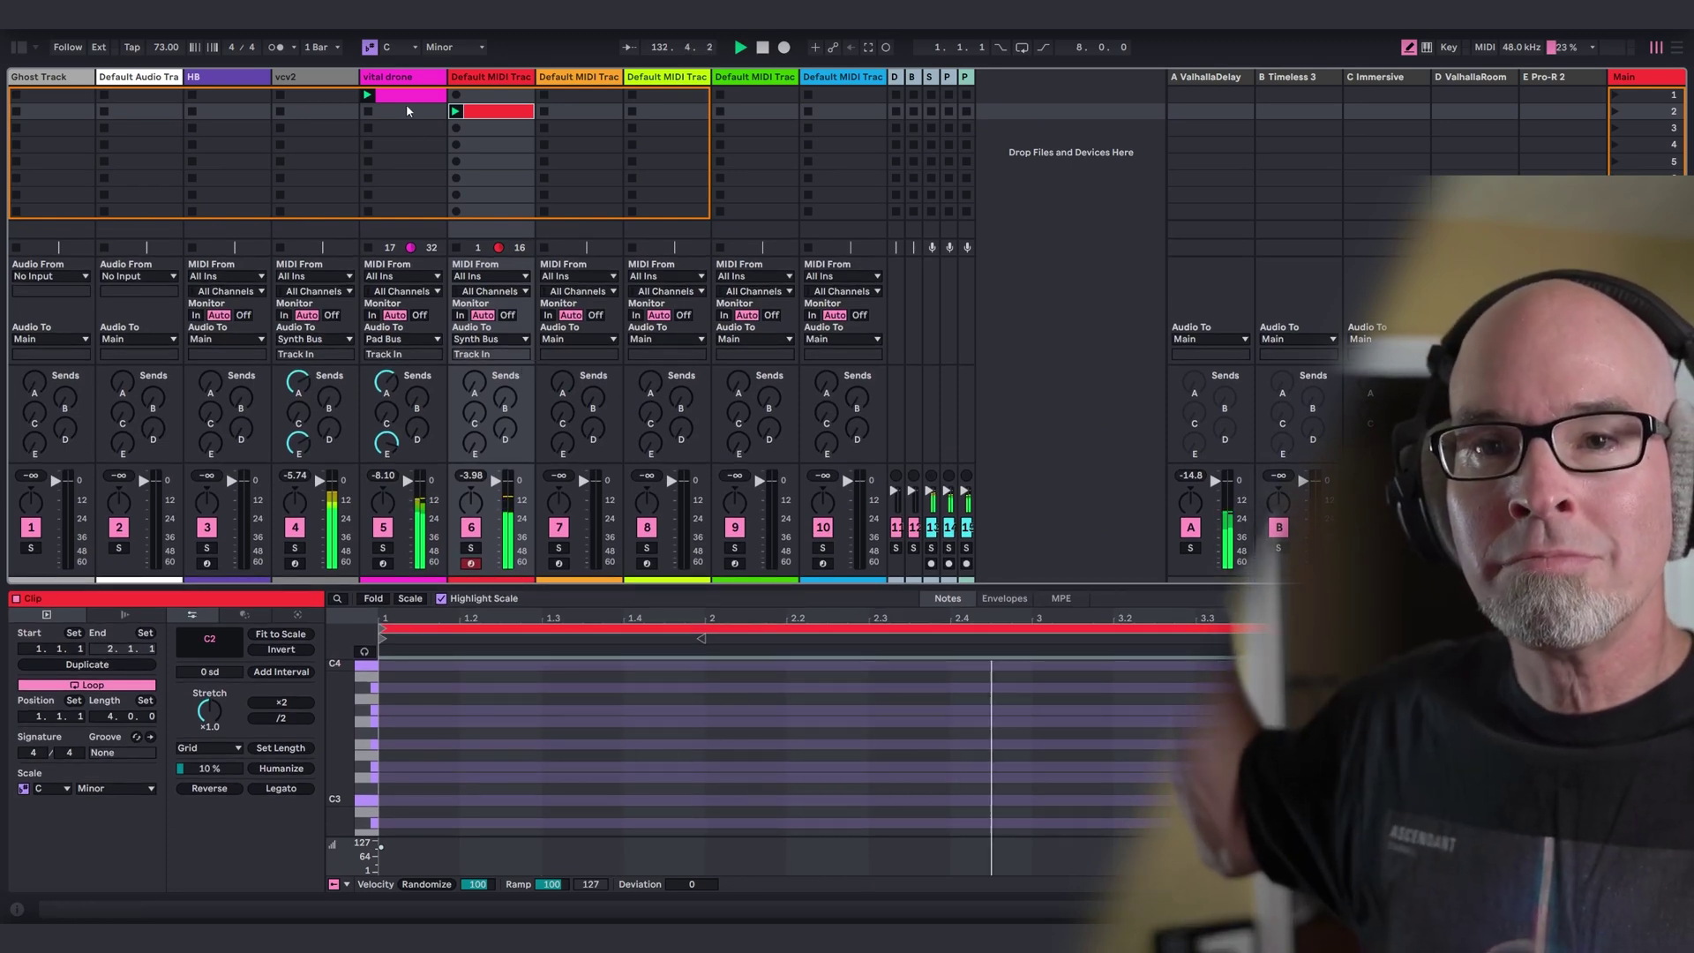
Select the vcv2 track and open its VCV Rack 2 plugin window.
click(294, 80)
double_click(294, 78)
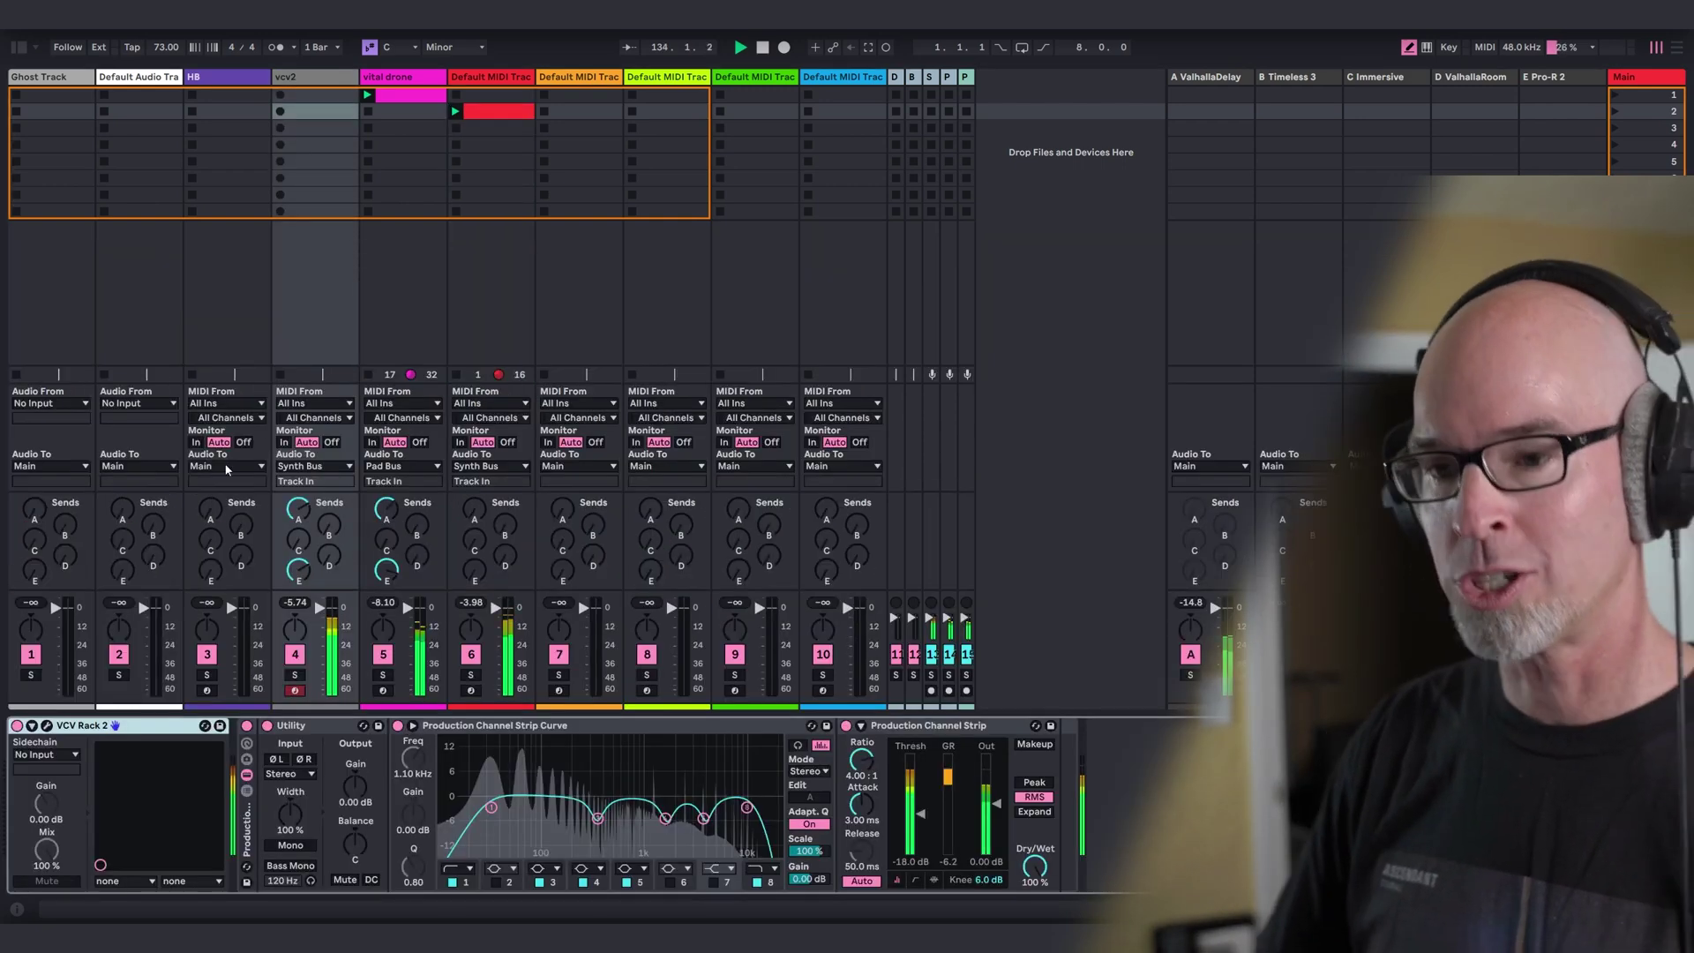
click(47, 726)
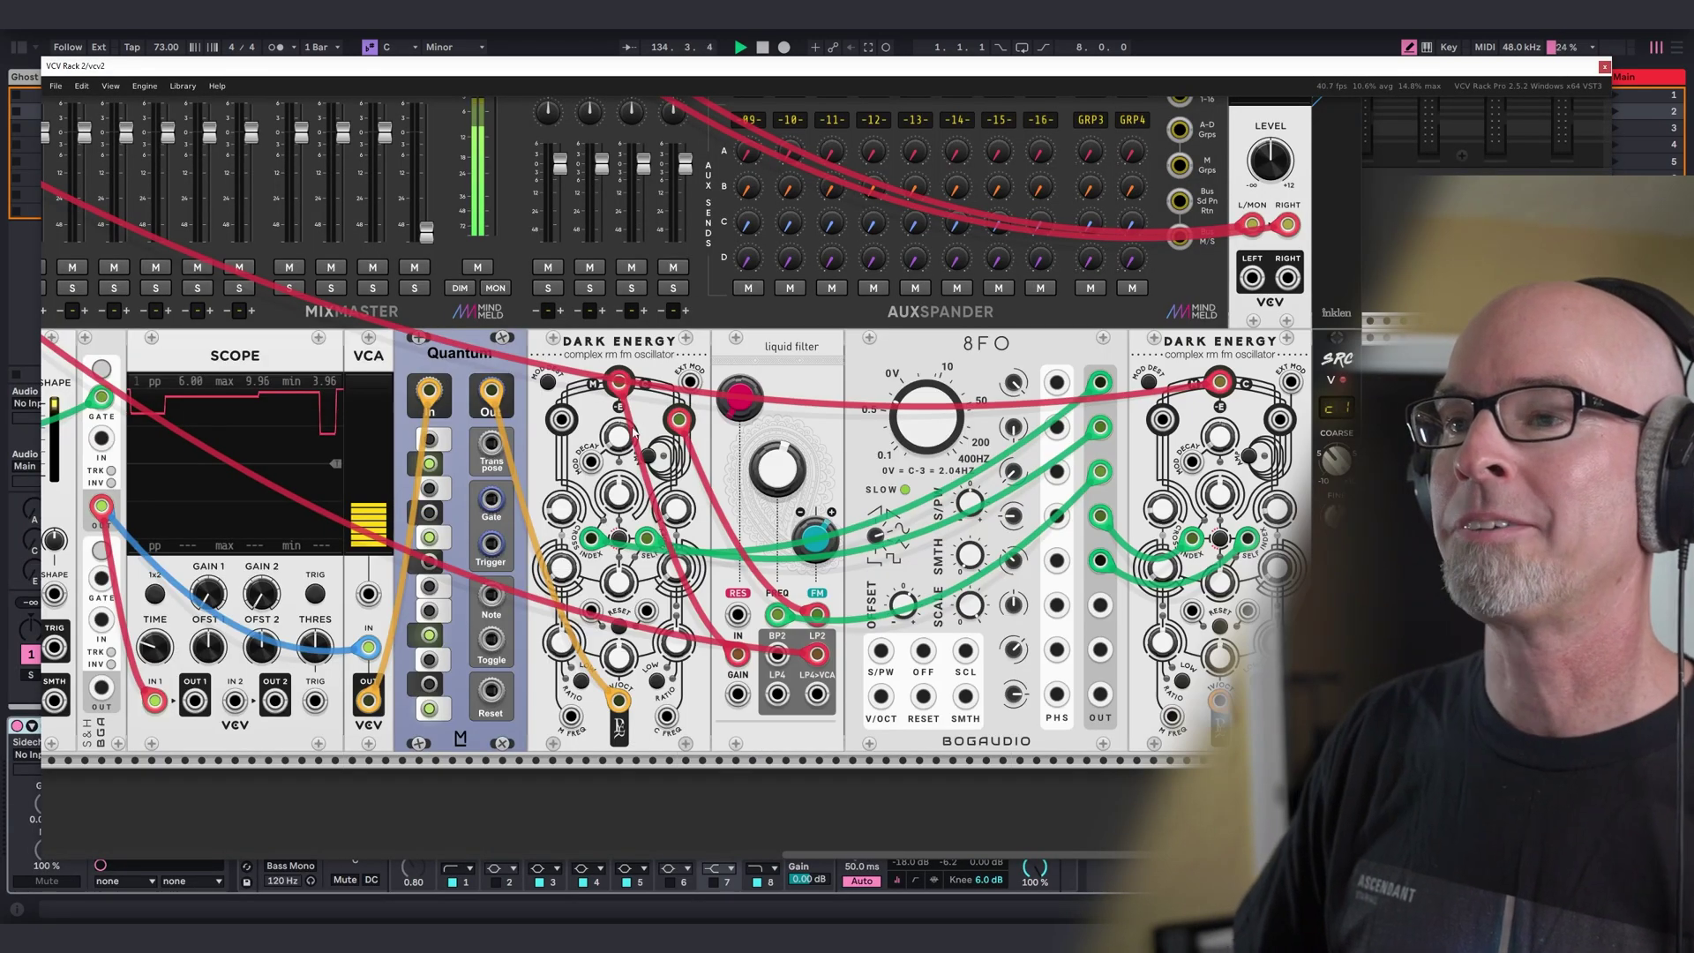
Review the VCV Rack patch from ShapeMaster and Random through Quantum, both Dark Energy oscillators and the 8FO, and close its plugin window.
drag(697, 405, 1191, 353)
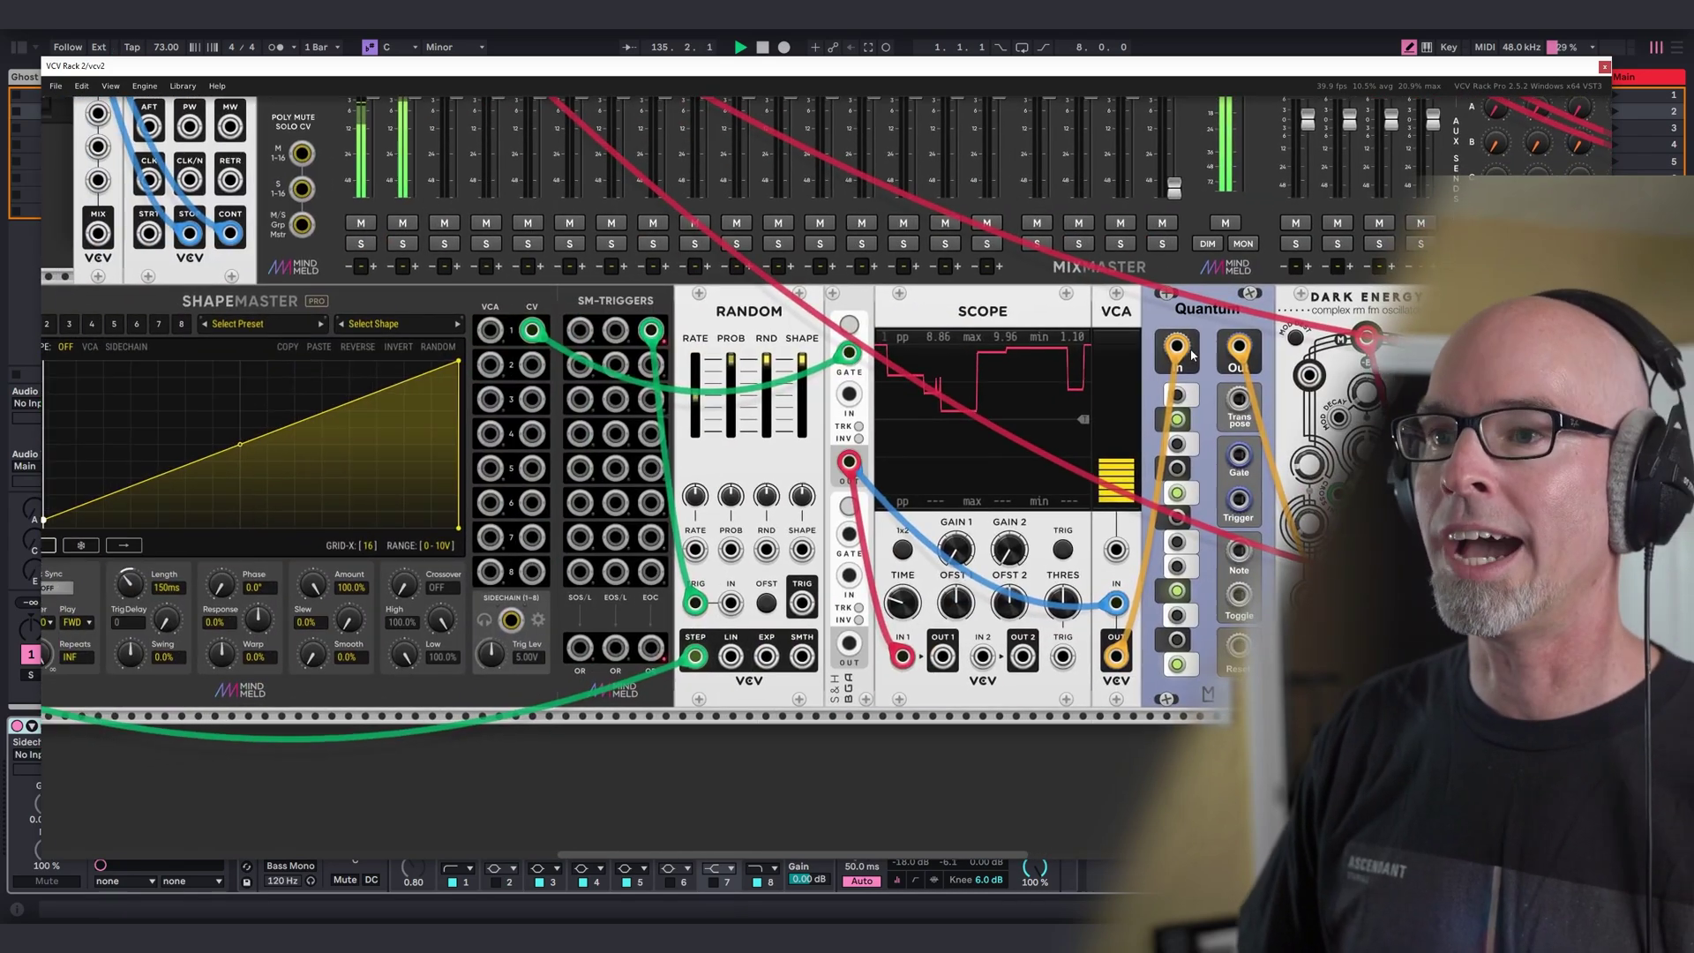
drag(421, 288, 521, 261)
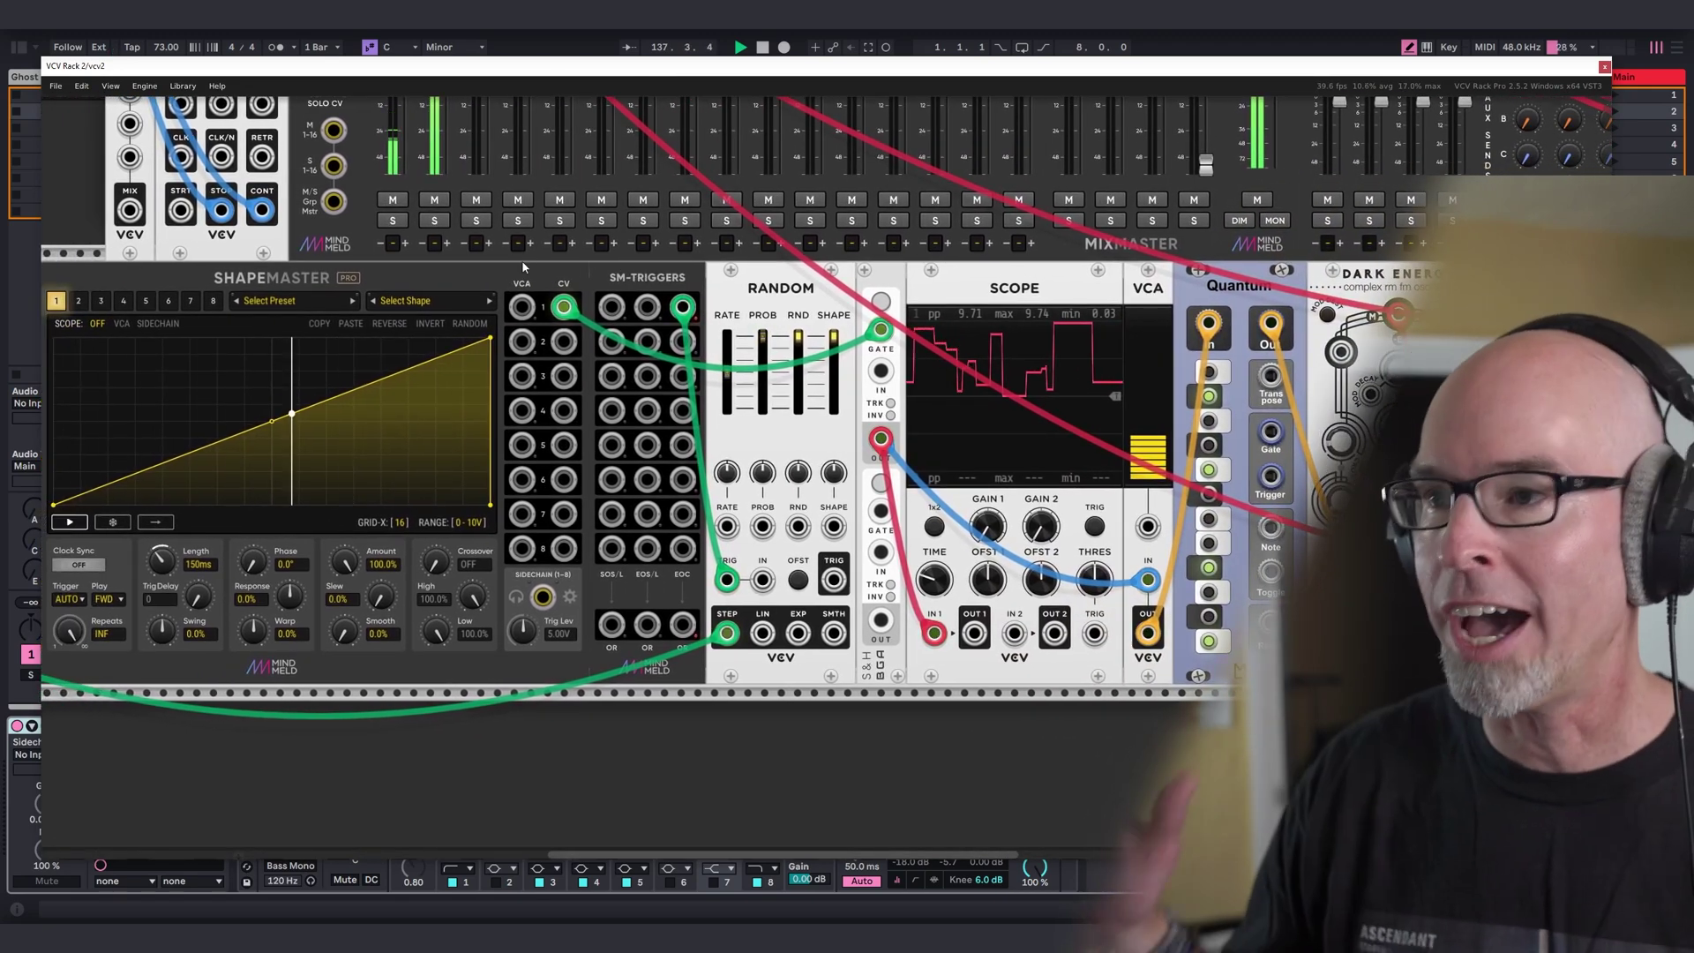
drag(784, 336, 325, 380)
drag(690, 436, 520, 406)
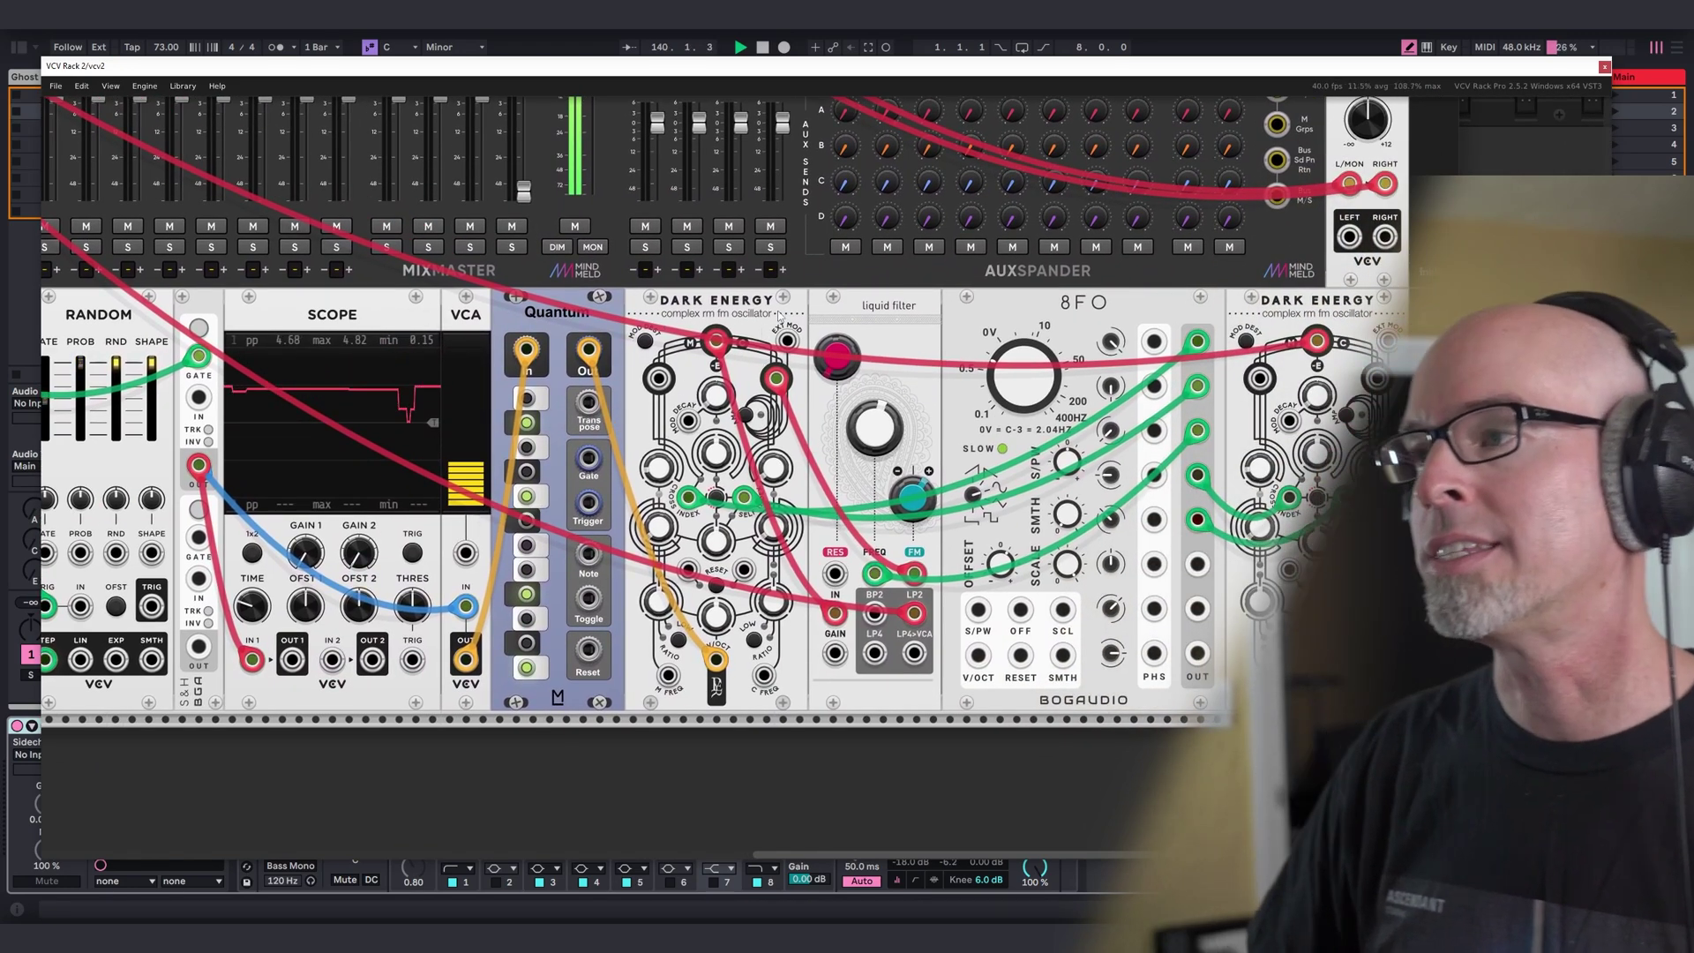
drag(787, 318, 554, 341)
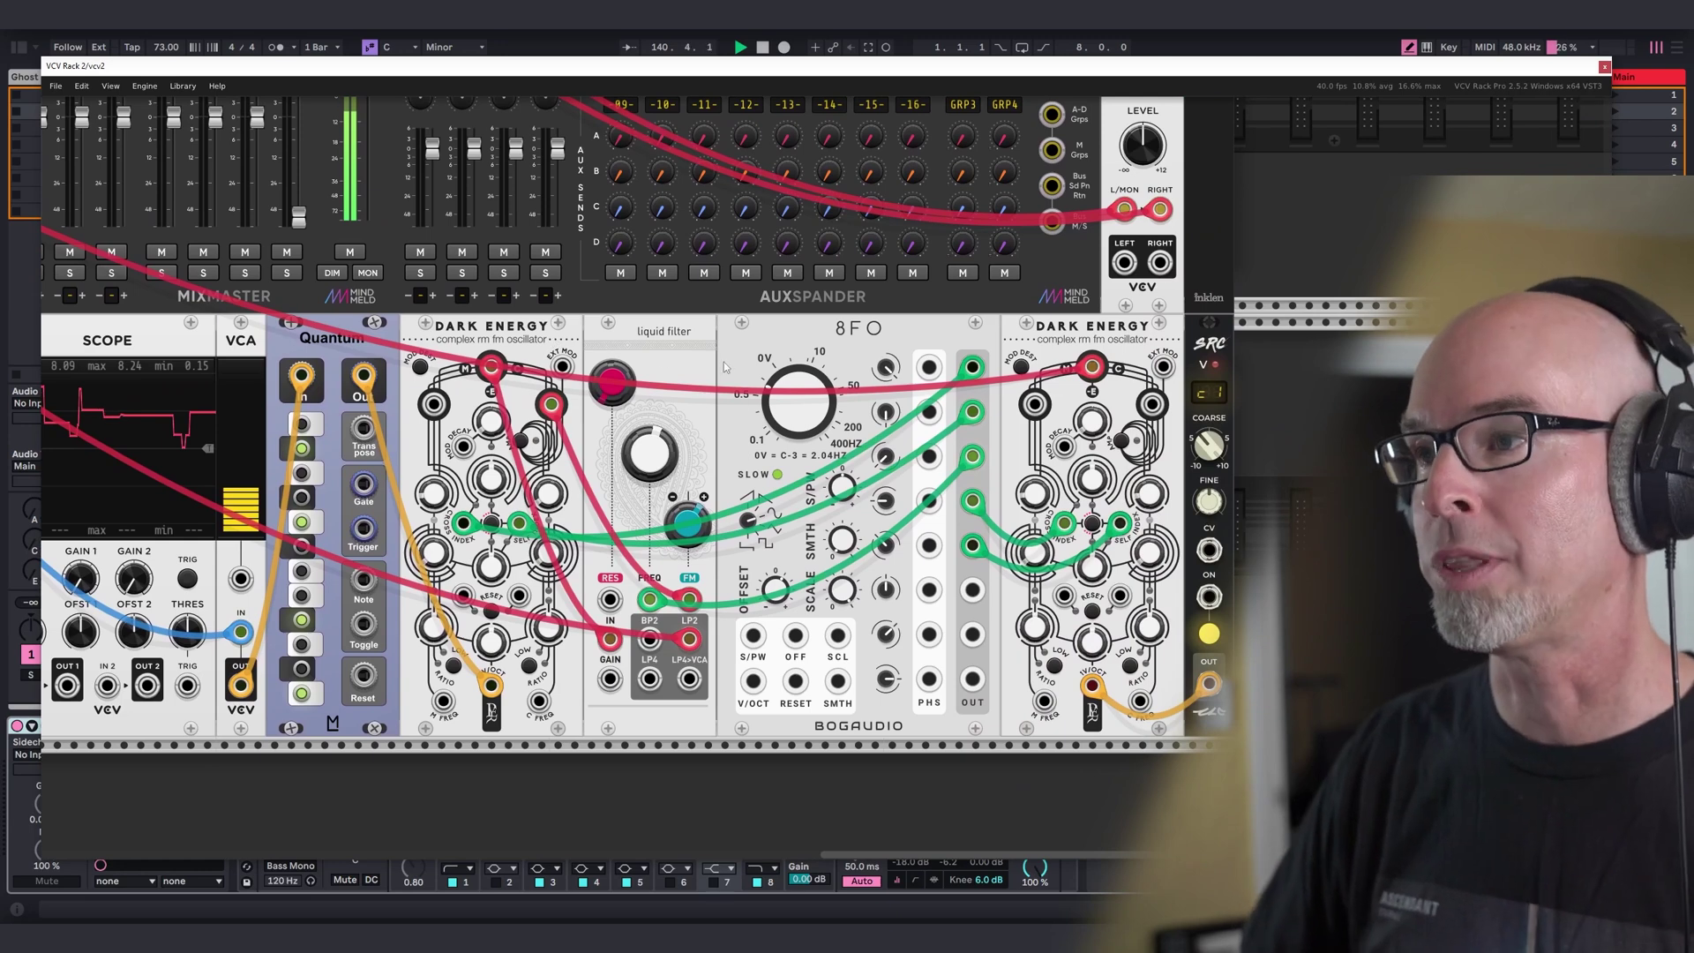
scroll(928, 367, right, 4)
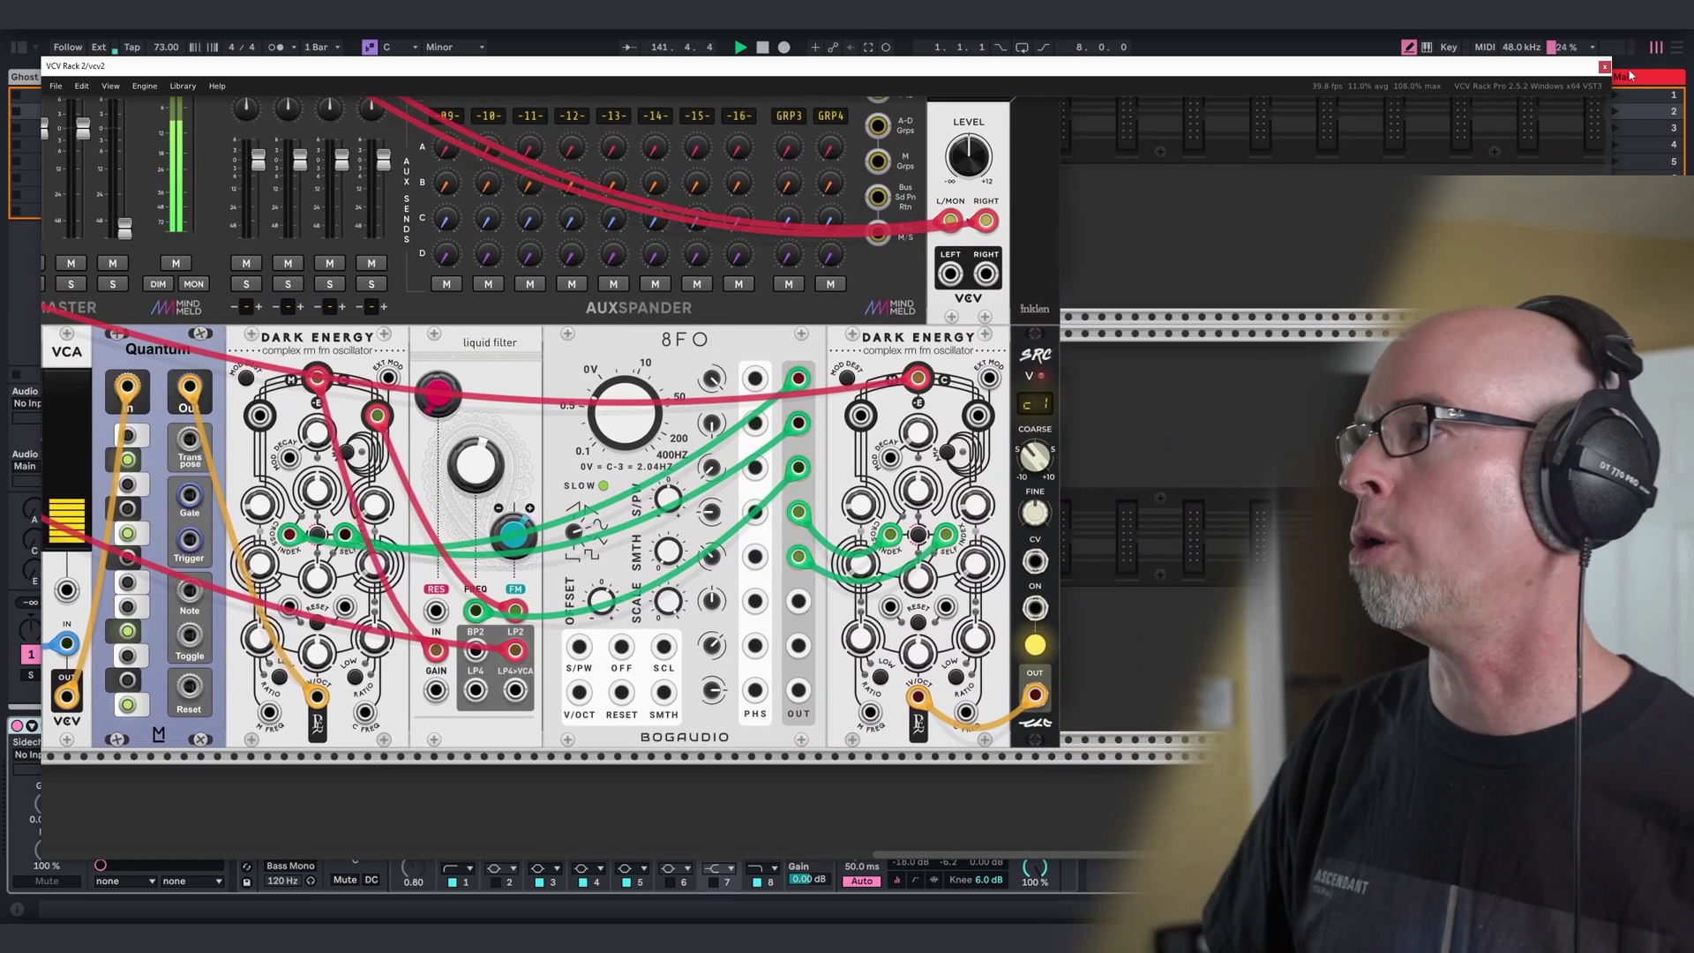
click(1603, 67)
Open Vital on the vital drone track, review its voice and effects settings, and close the plugin window.
click(402, 80)
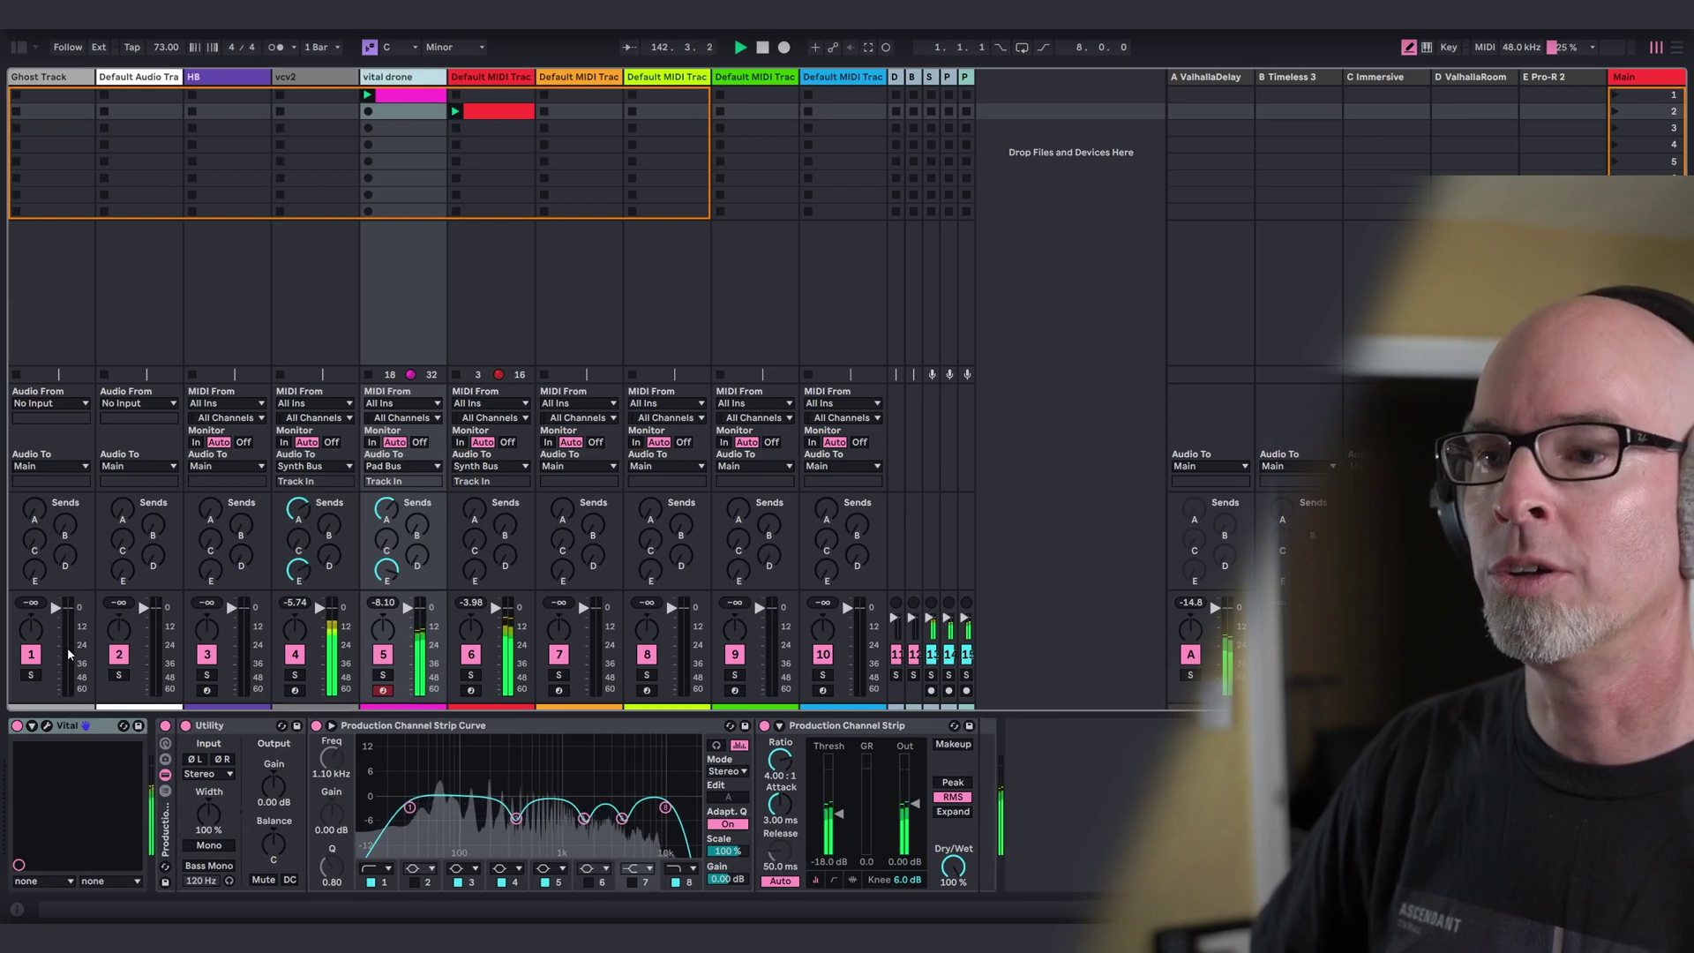
click(46, 725)
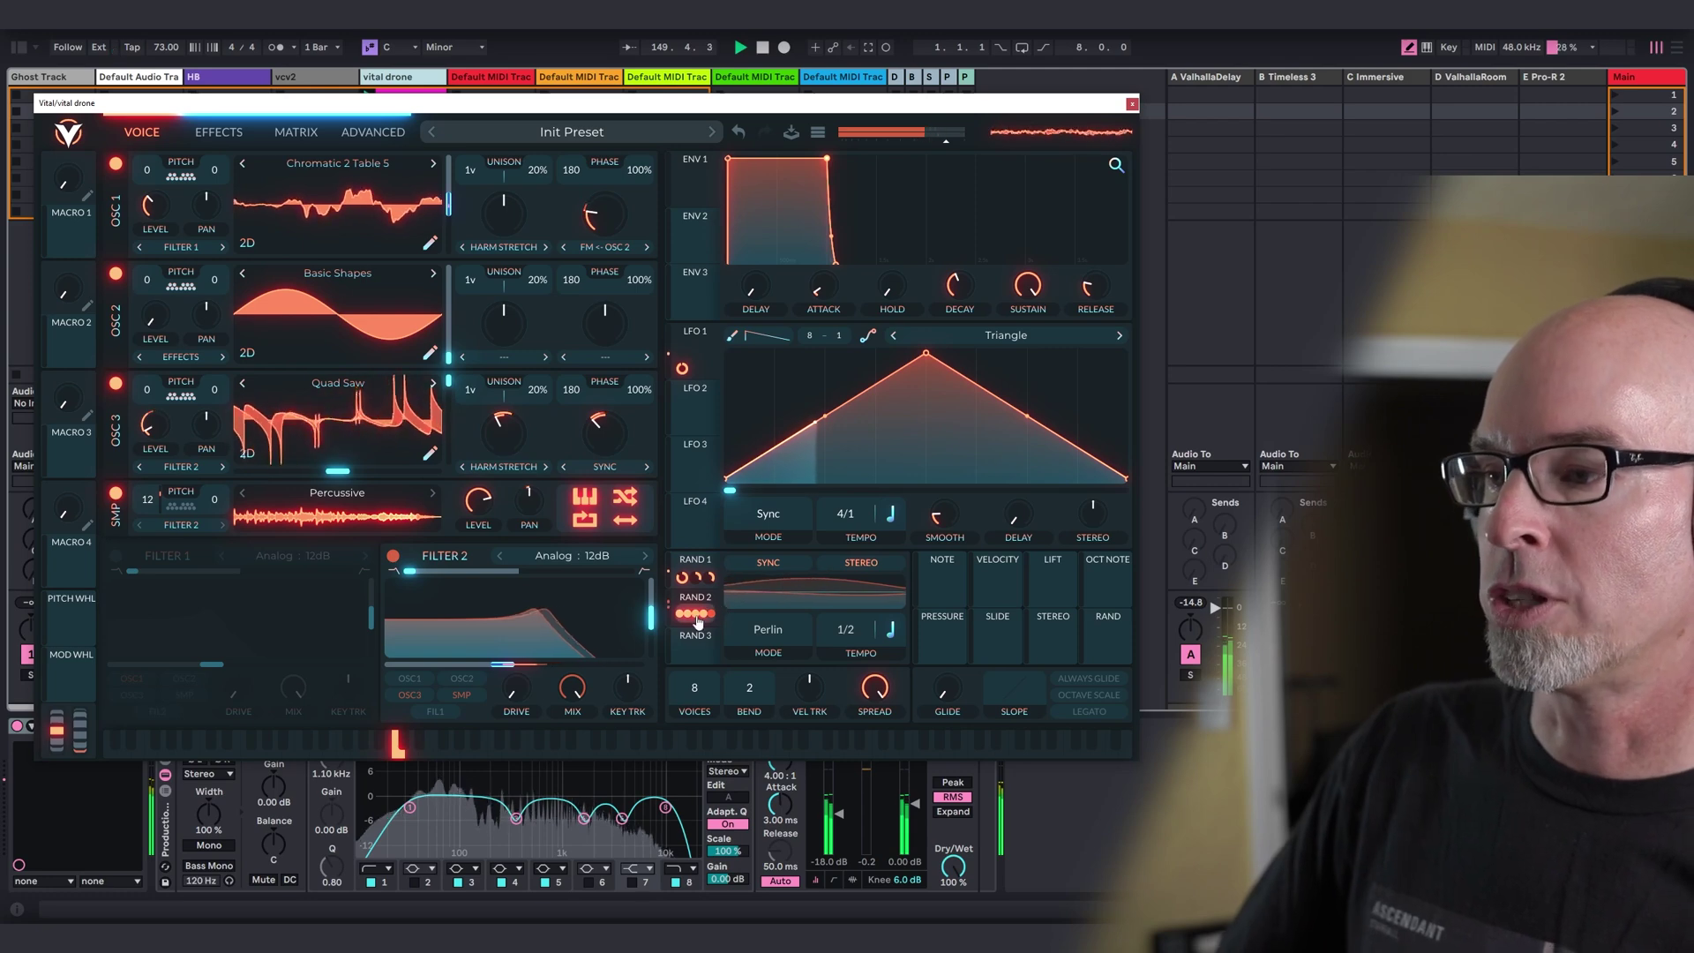
click(219, 132)
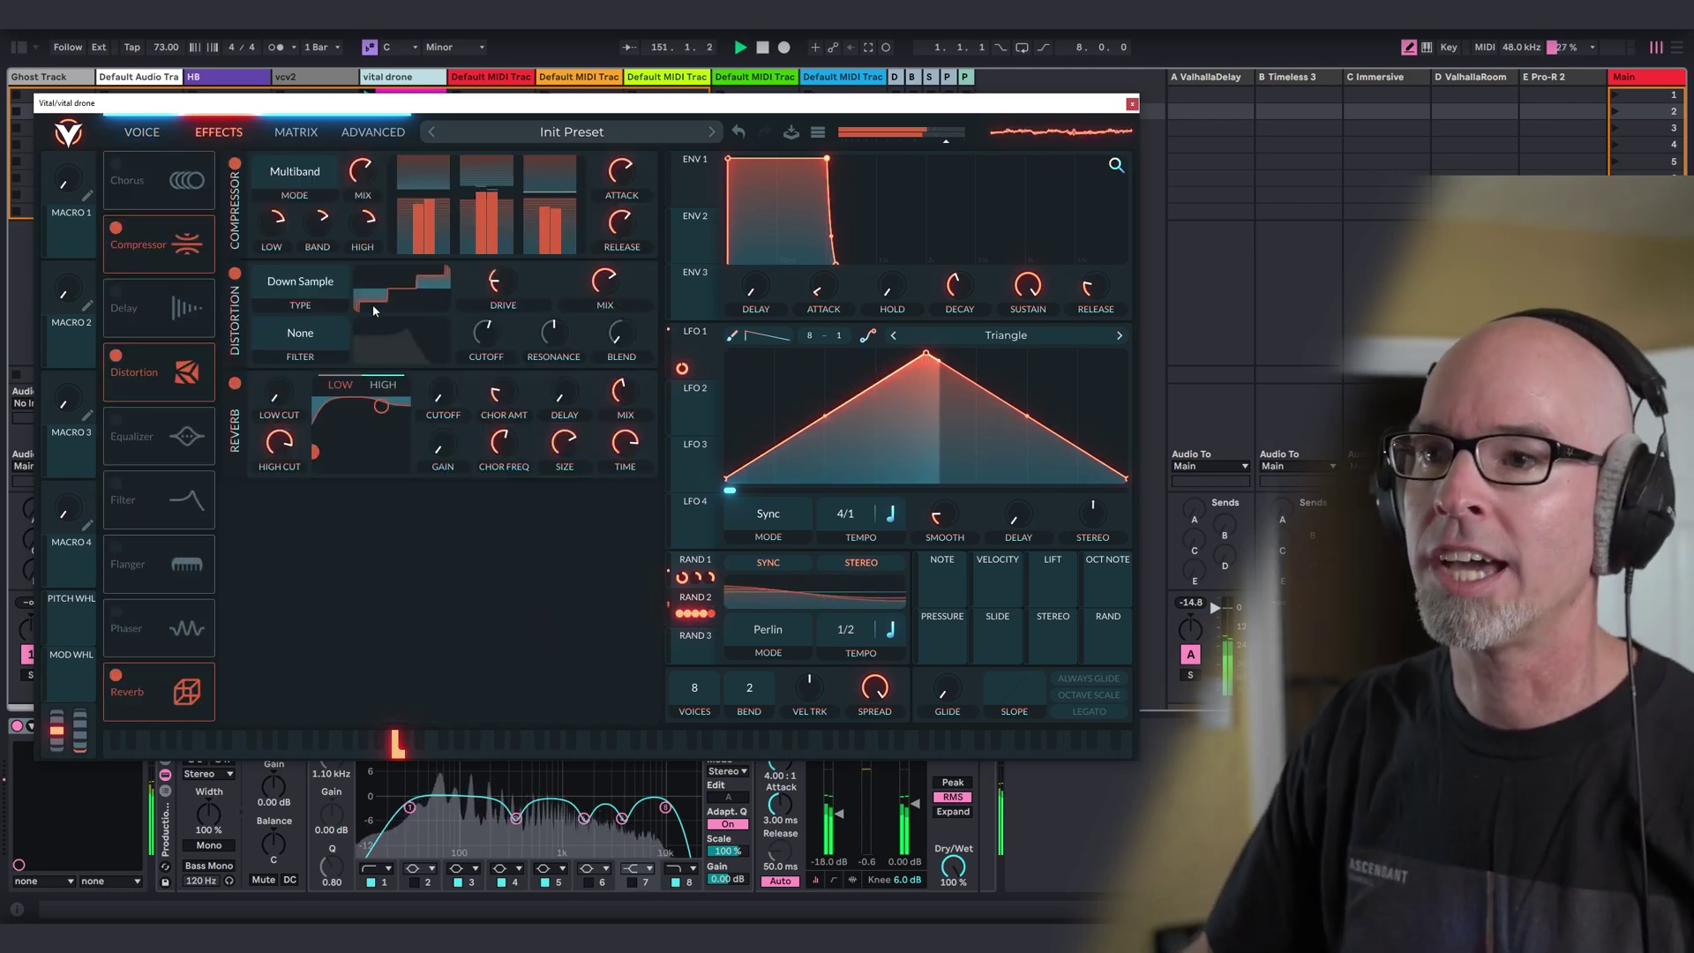
click(1132, 105)
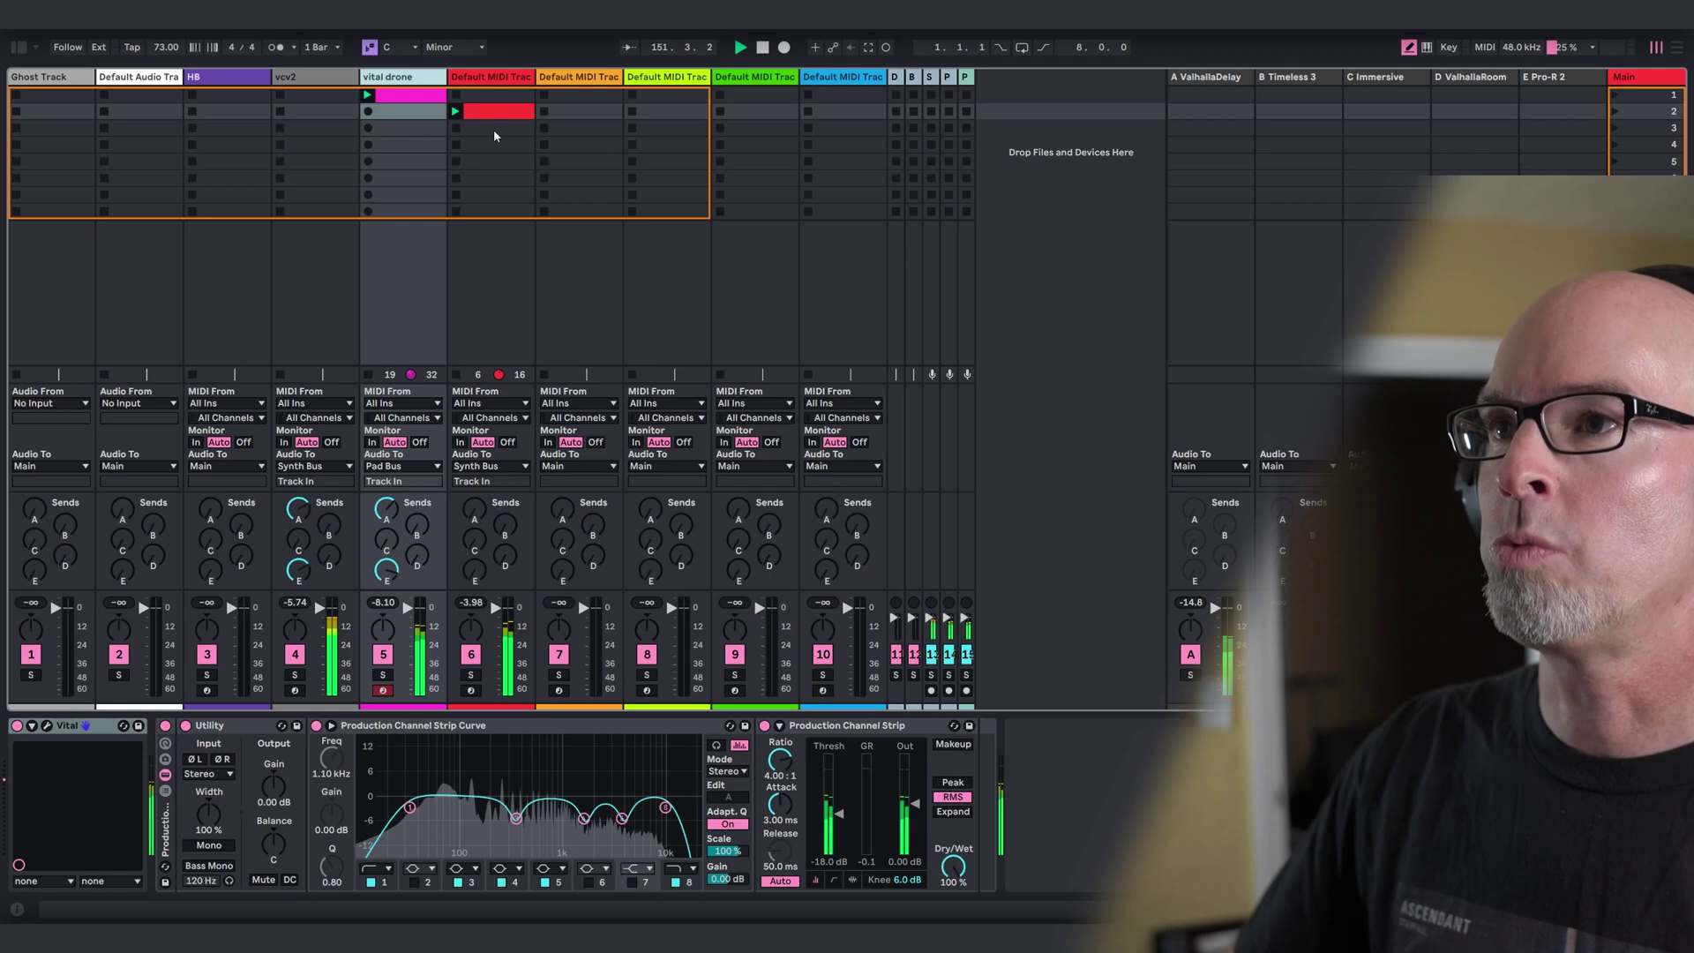
Open Pigments on its MIDI track, review the sequencer, effects and synth settings, and close the plugin window.
click(492, 82)
click(74, 707)
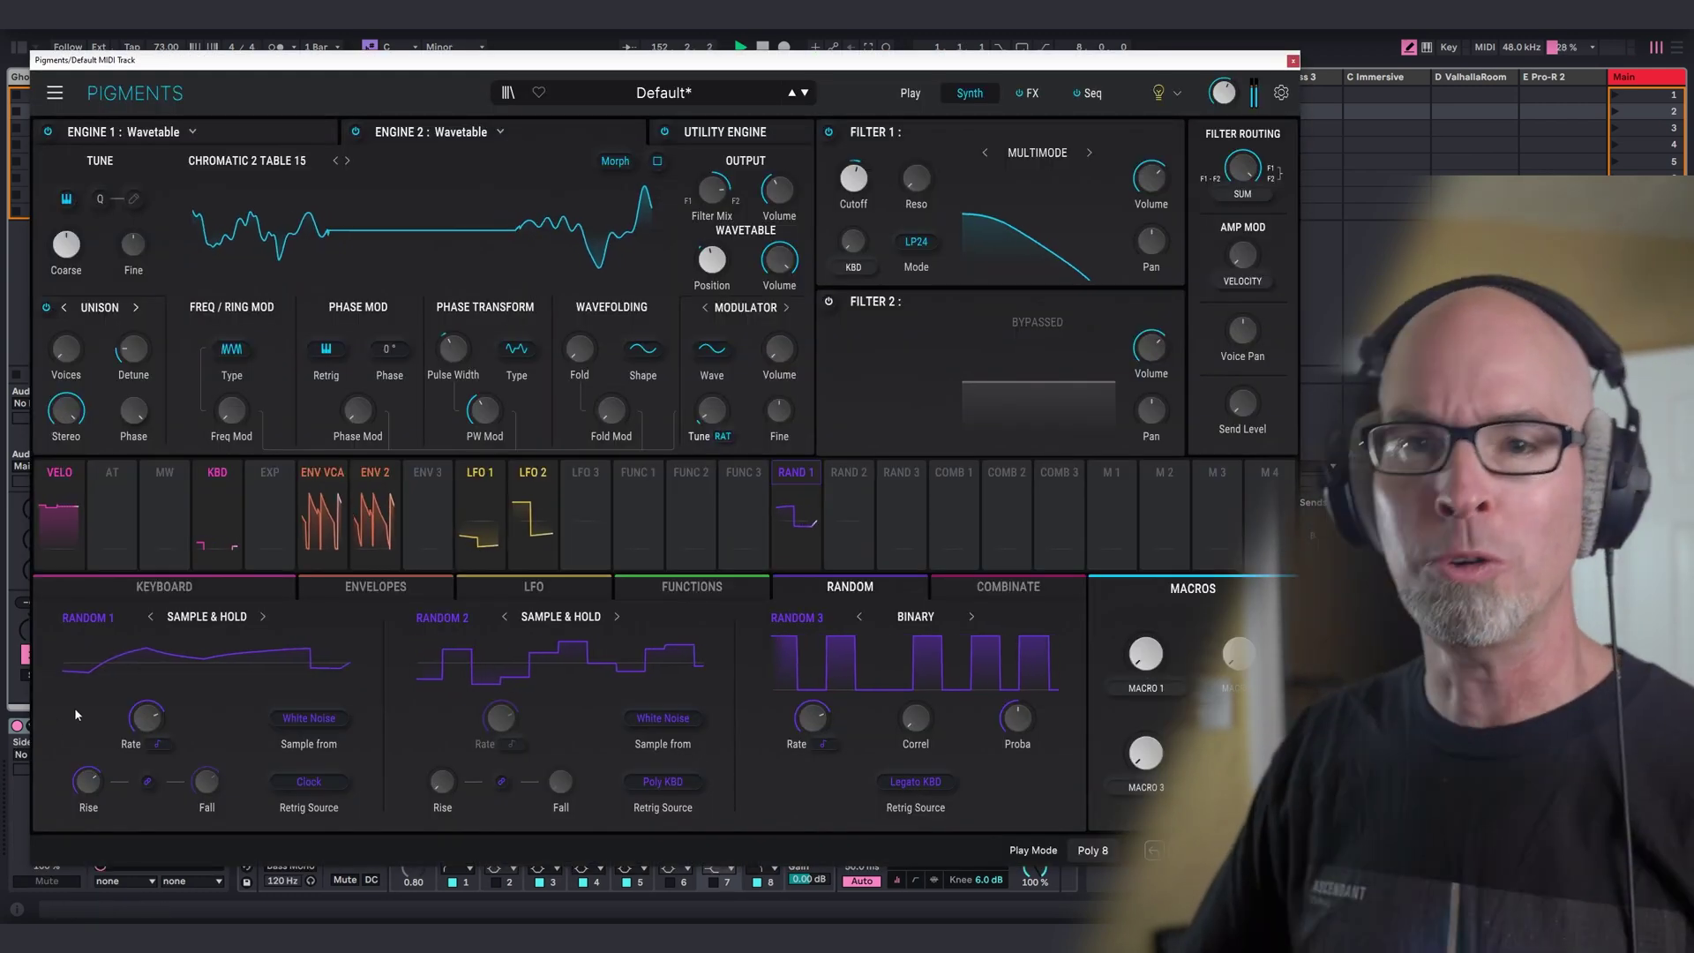
click(1091, 95)
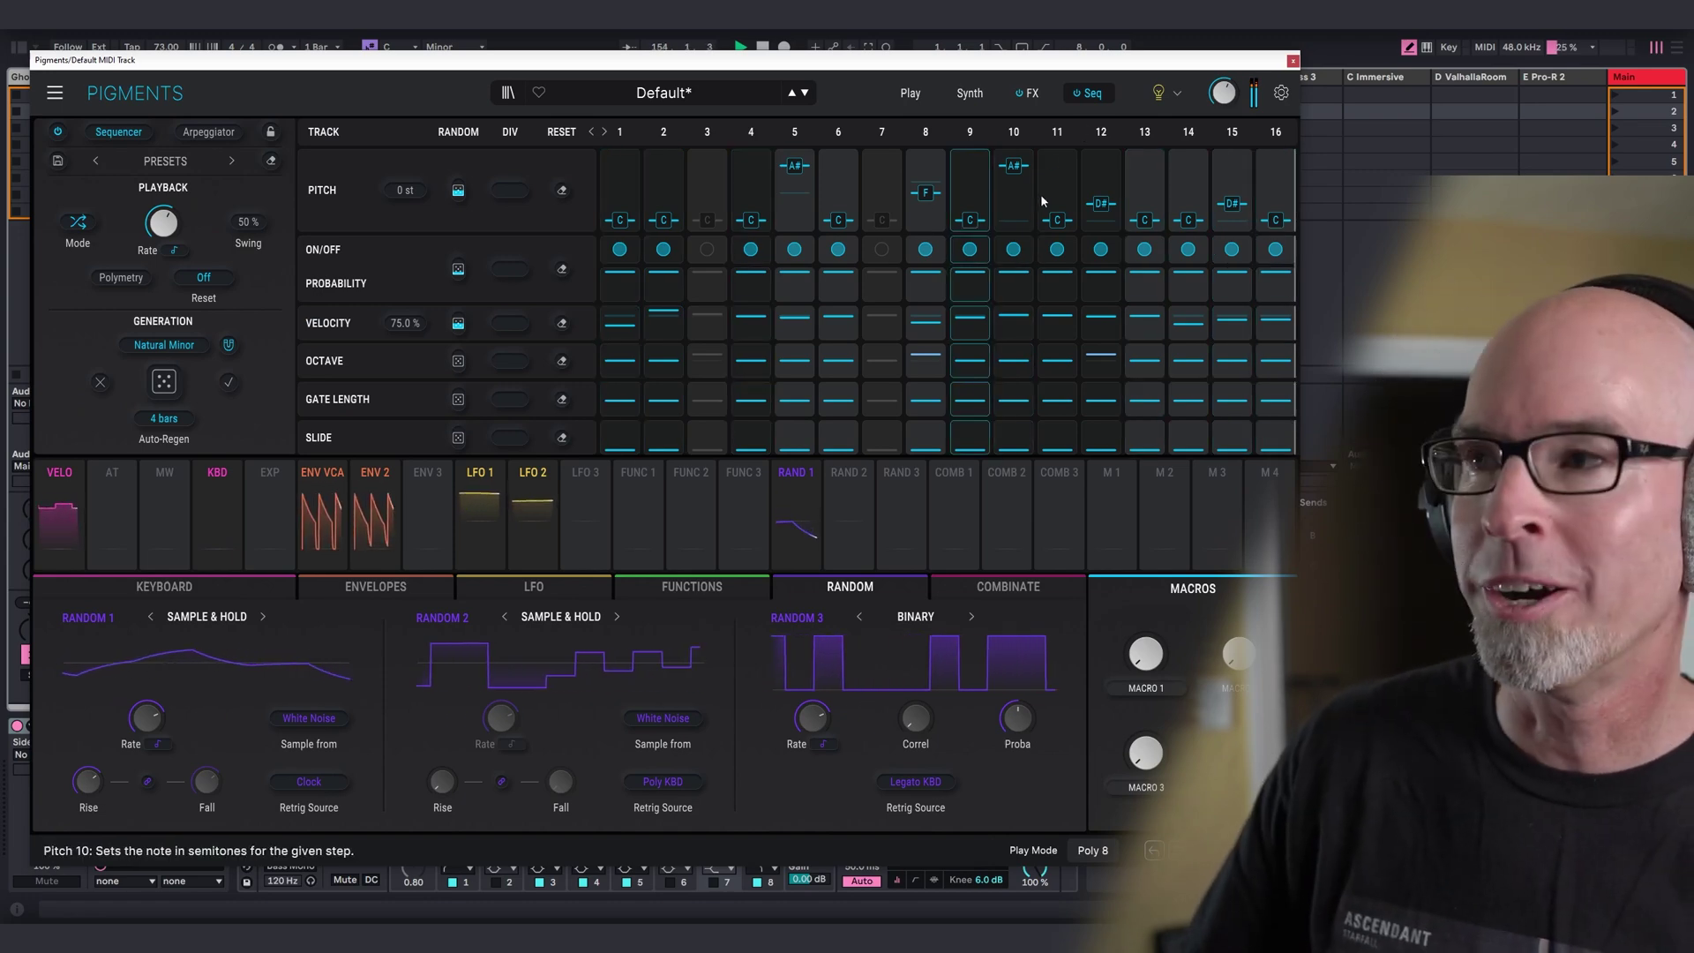
click(1036, 98)
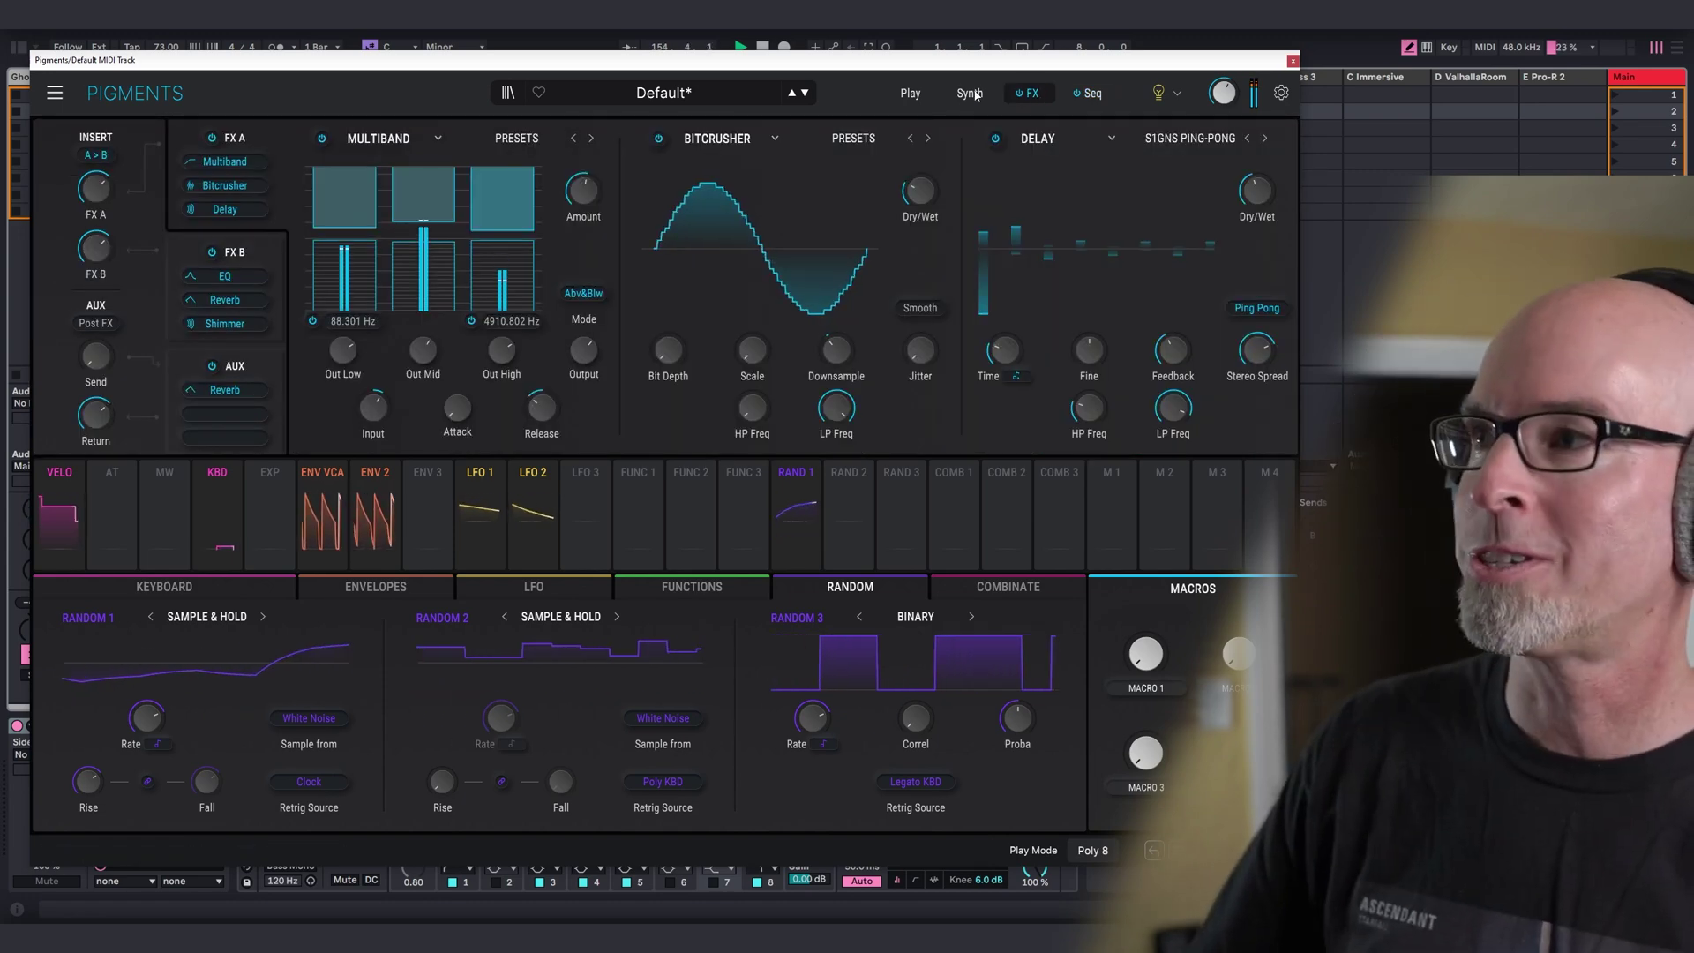
click(972, 94)
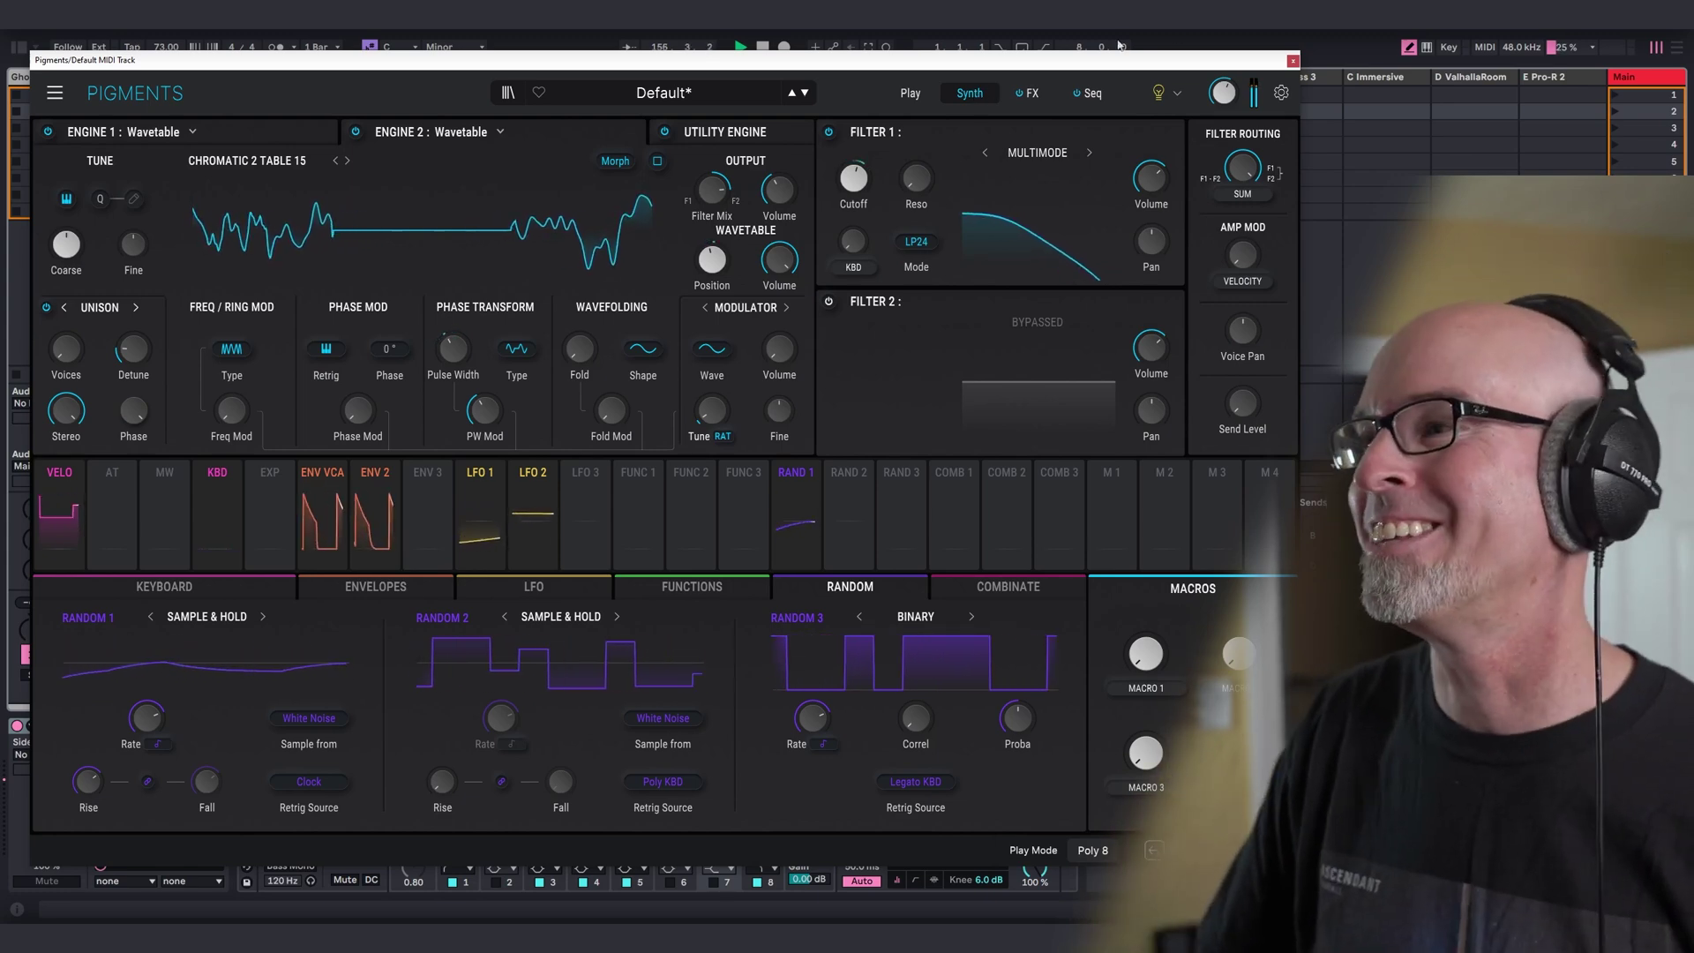
click(1293, 61)
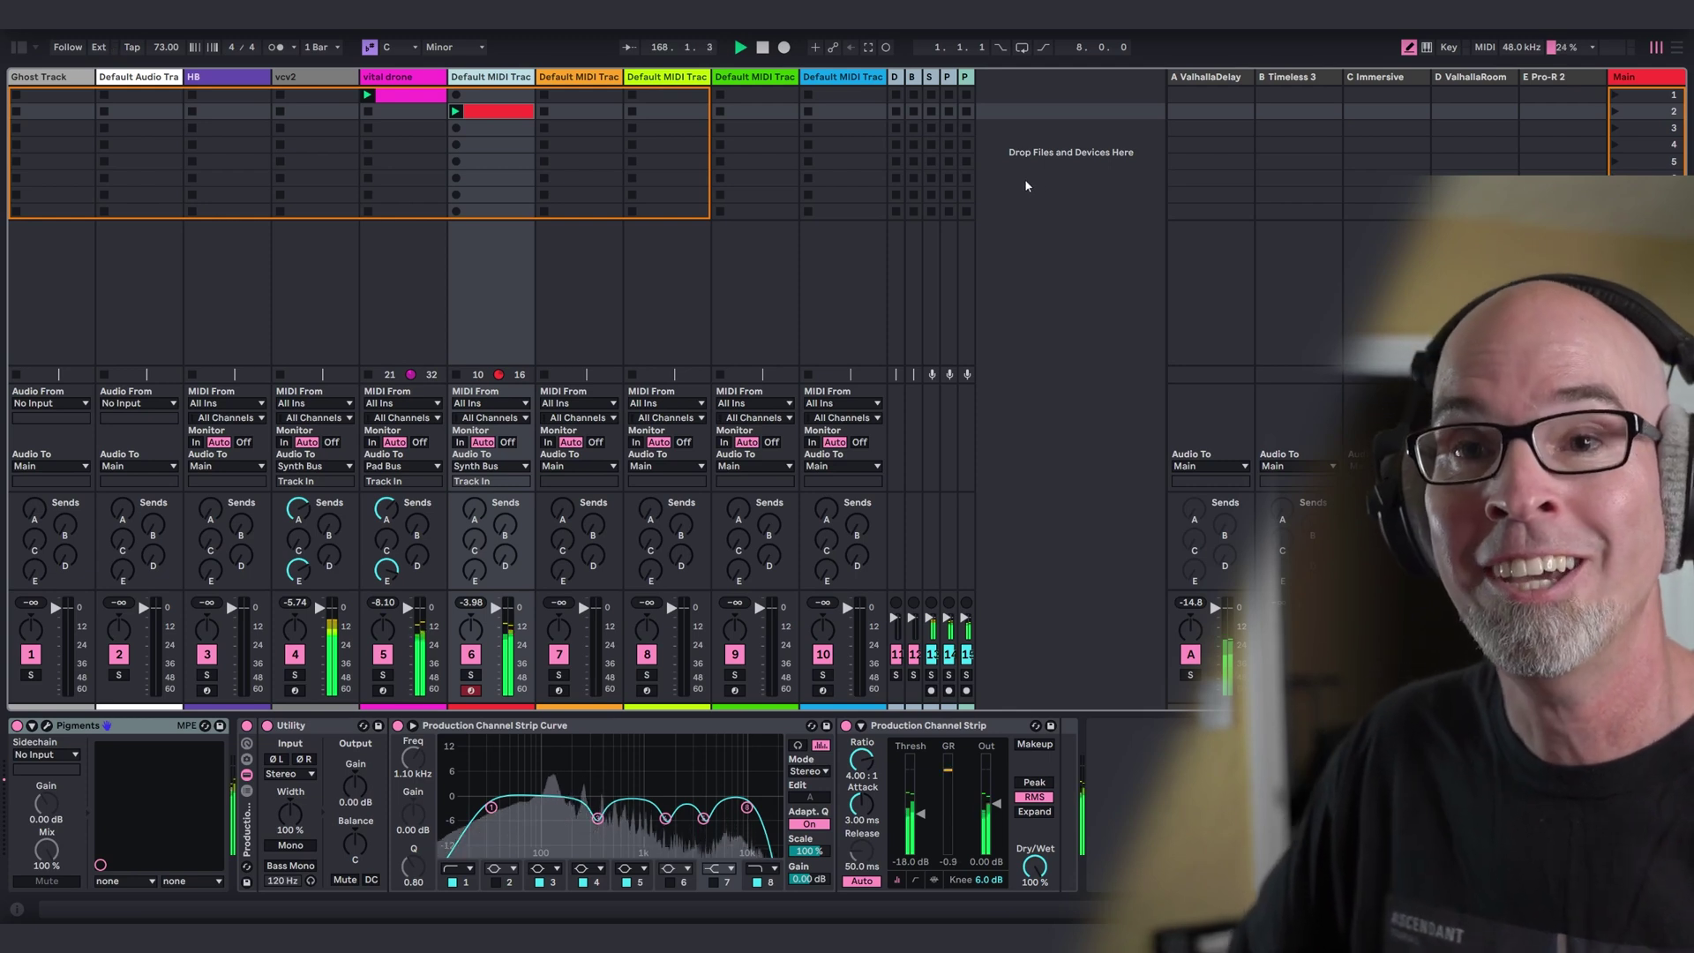
Raise the Pigments track's send A to ValhallaDelay to about -19.4 dB.
click(474, 509)
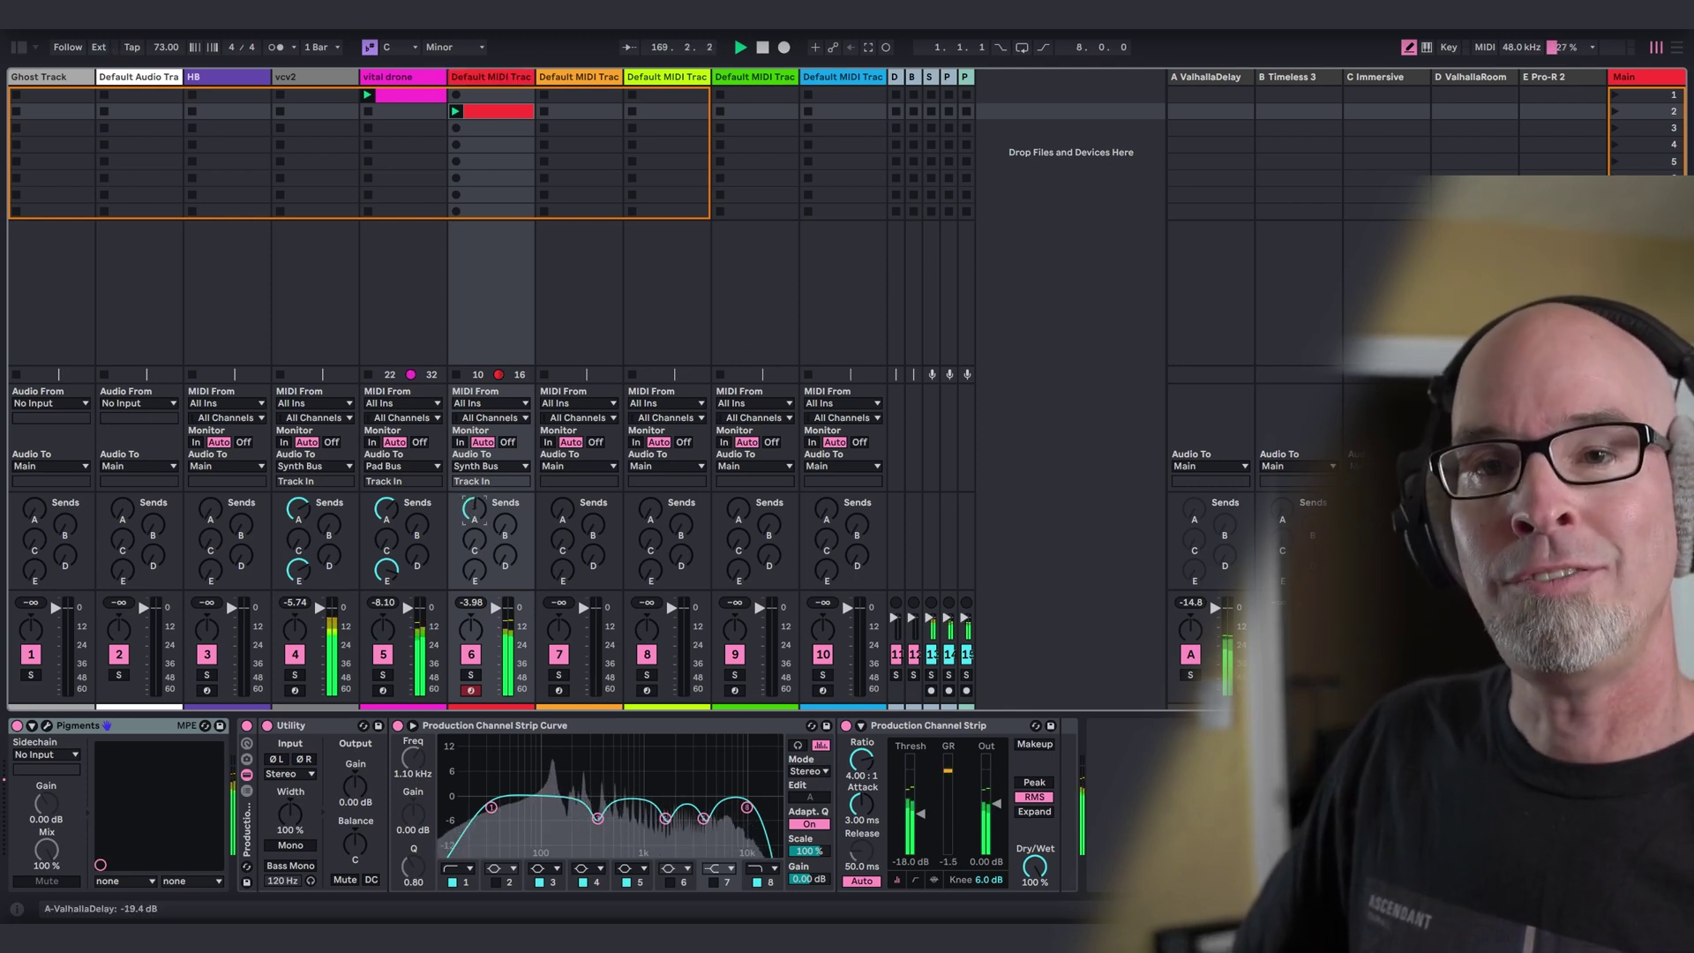